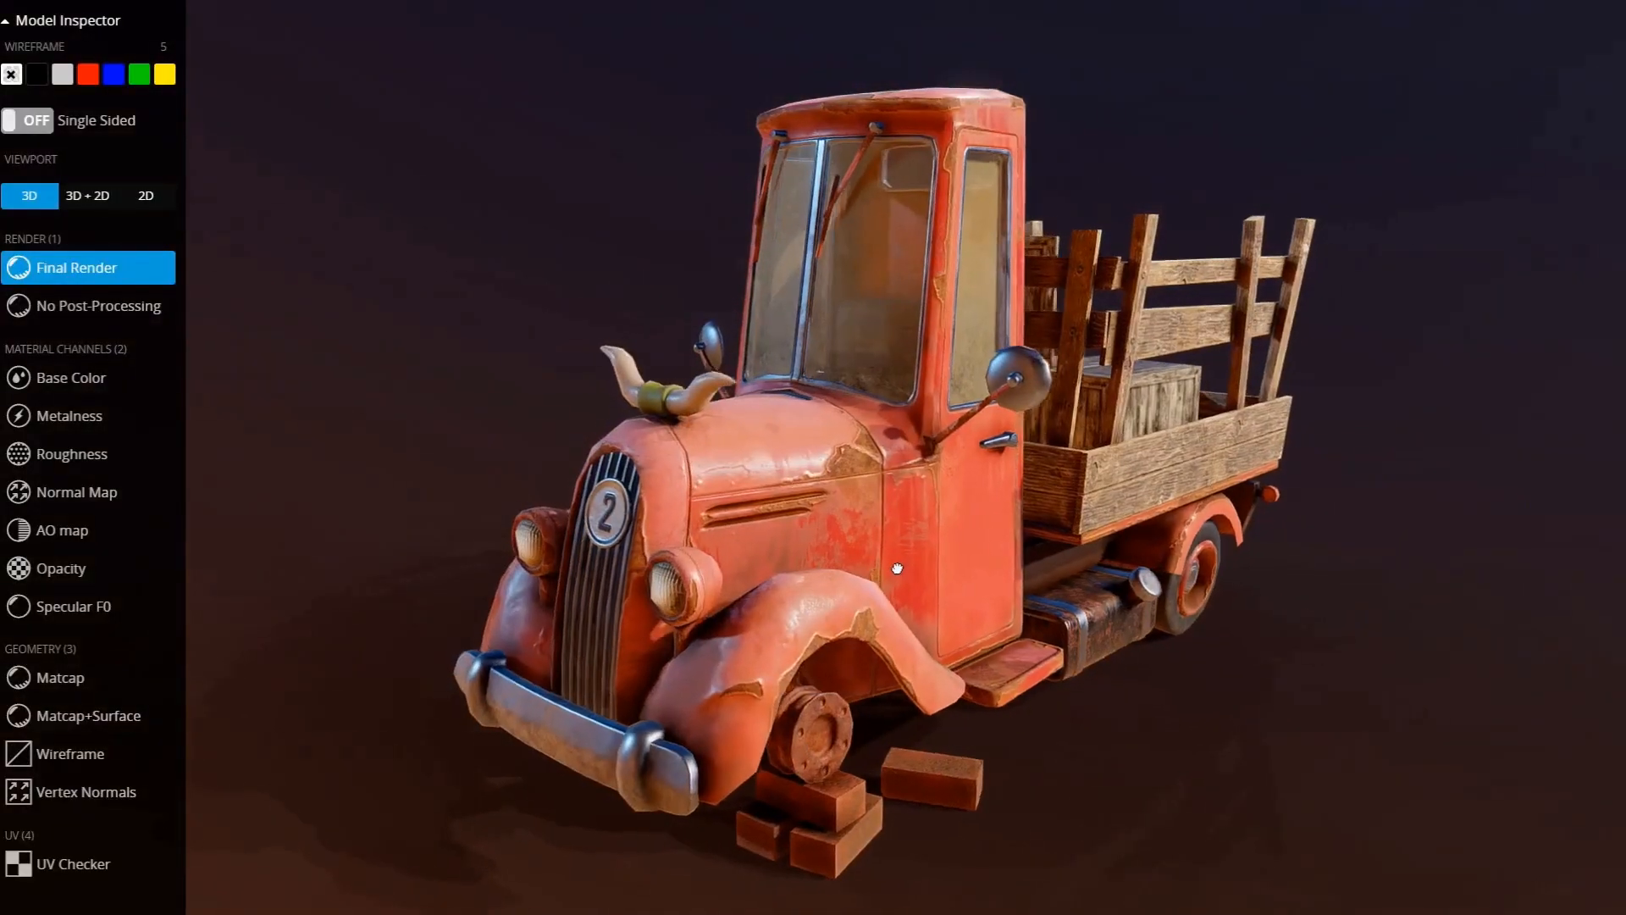
left_click_drag(909, 552, 794, 595)
key("5")
key("5")
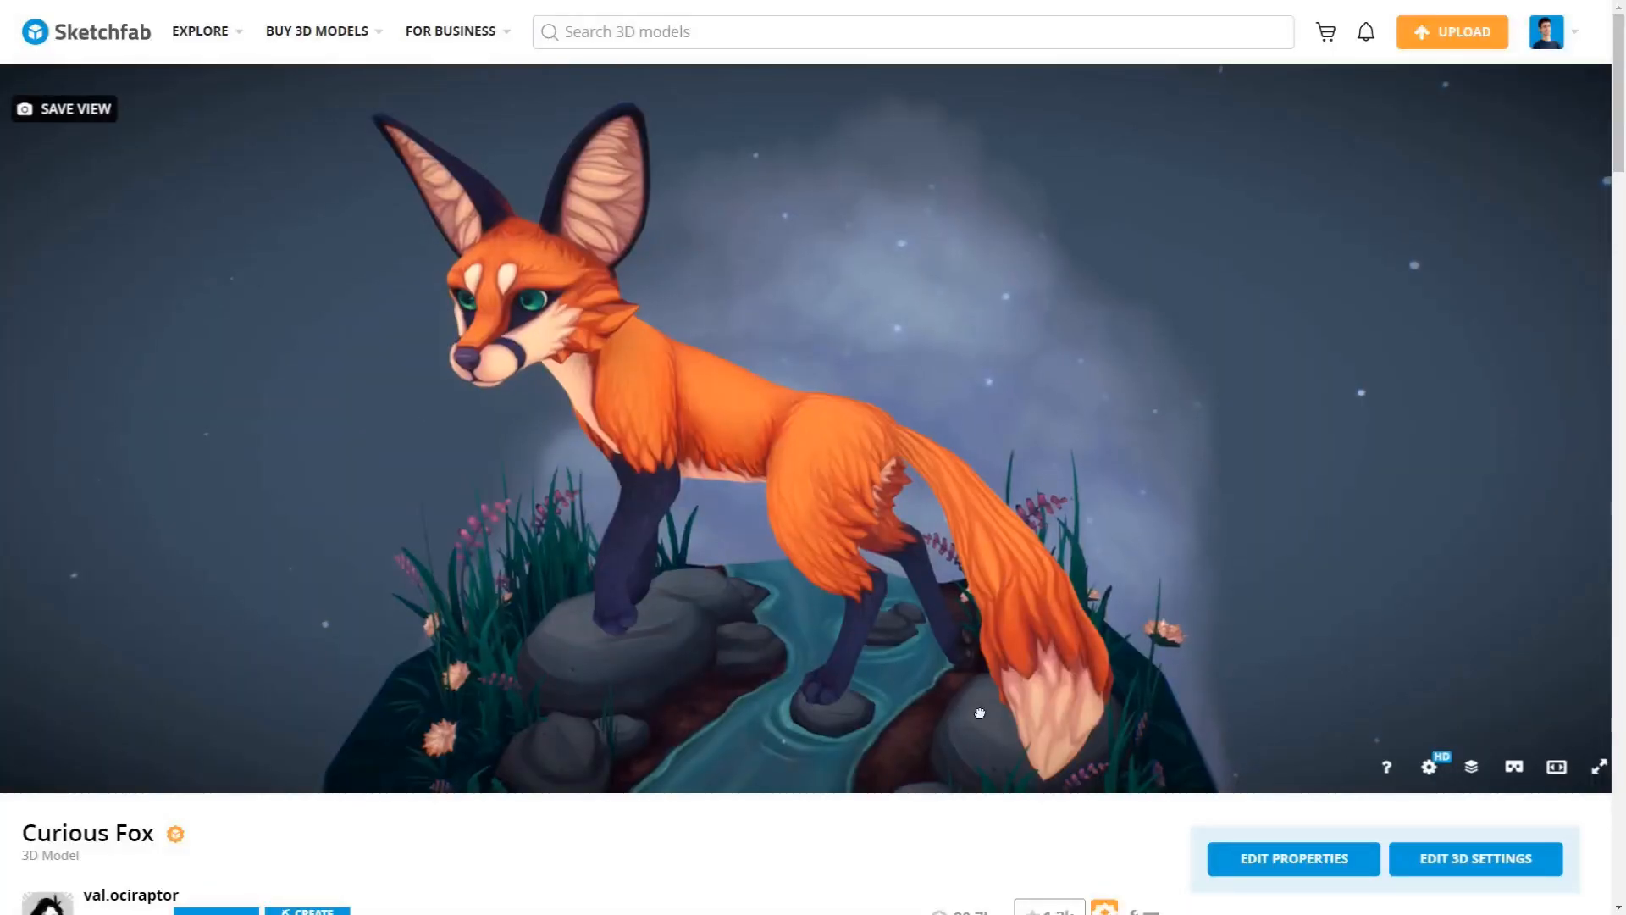
left_click_drag(980, 714, 990, 651)
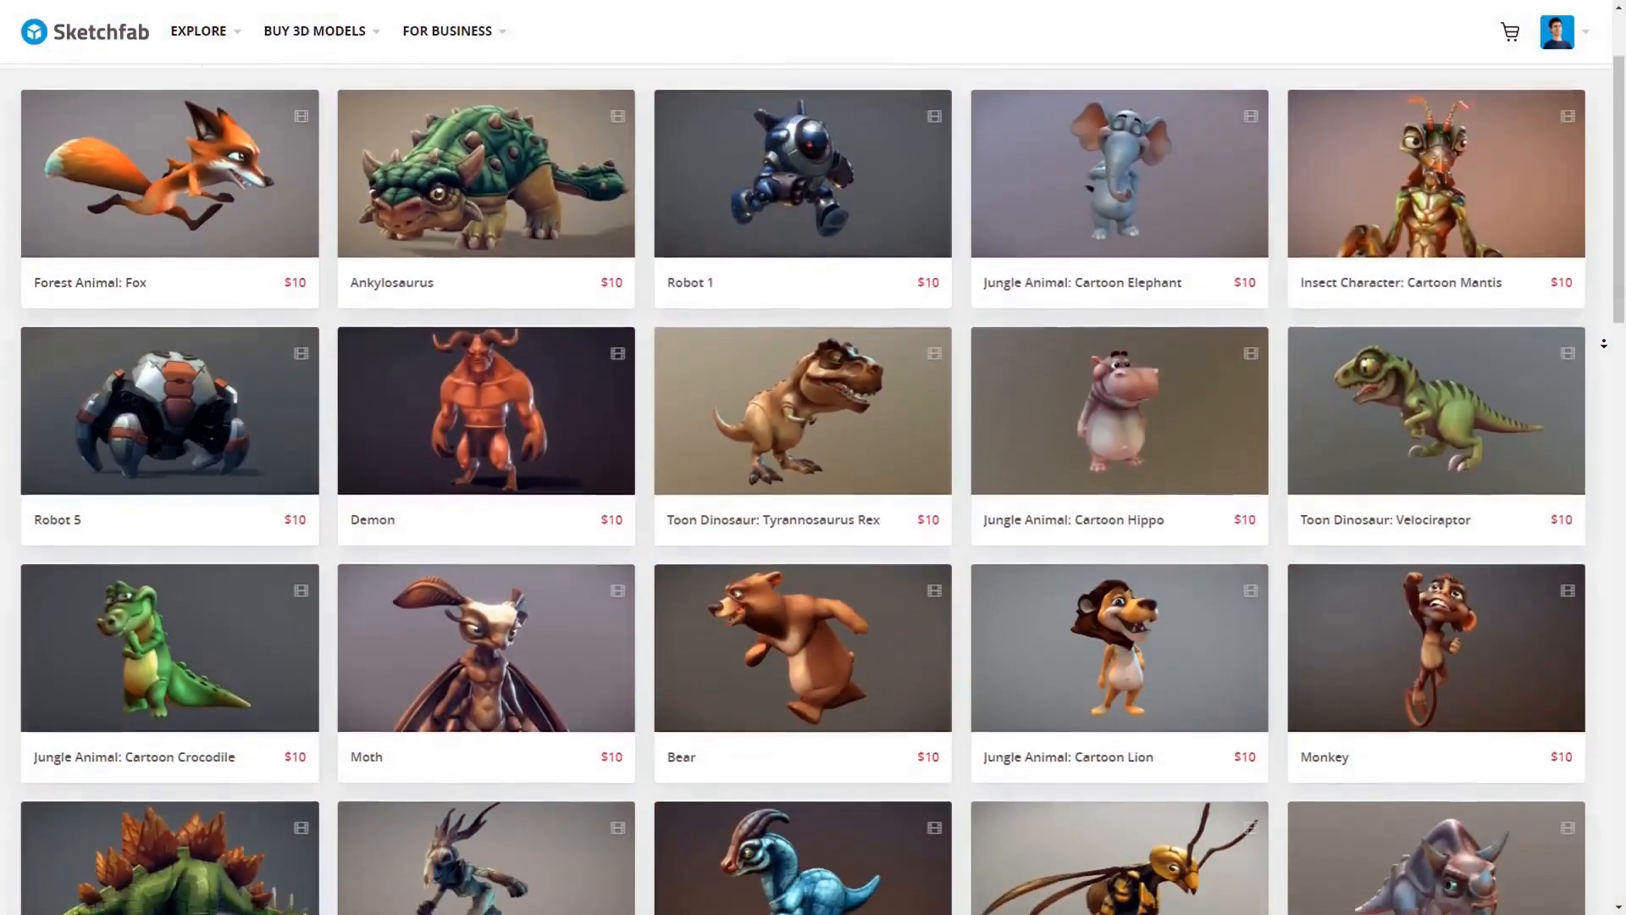
scroll(1603, 343, "down", 8)
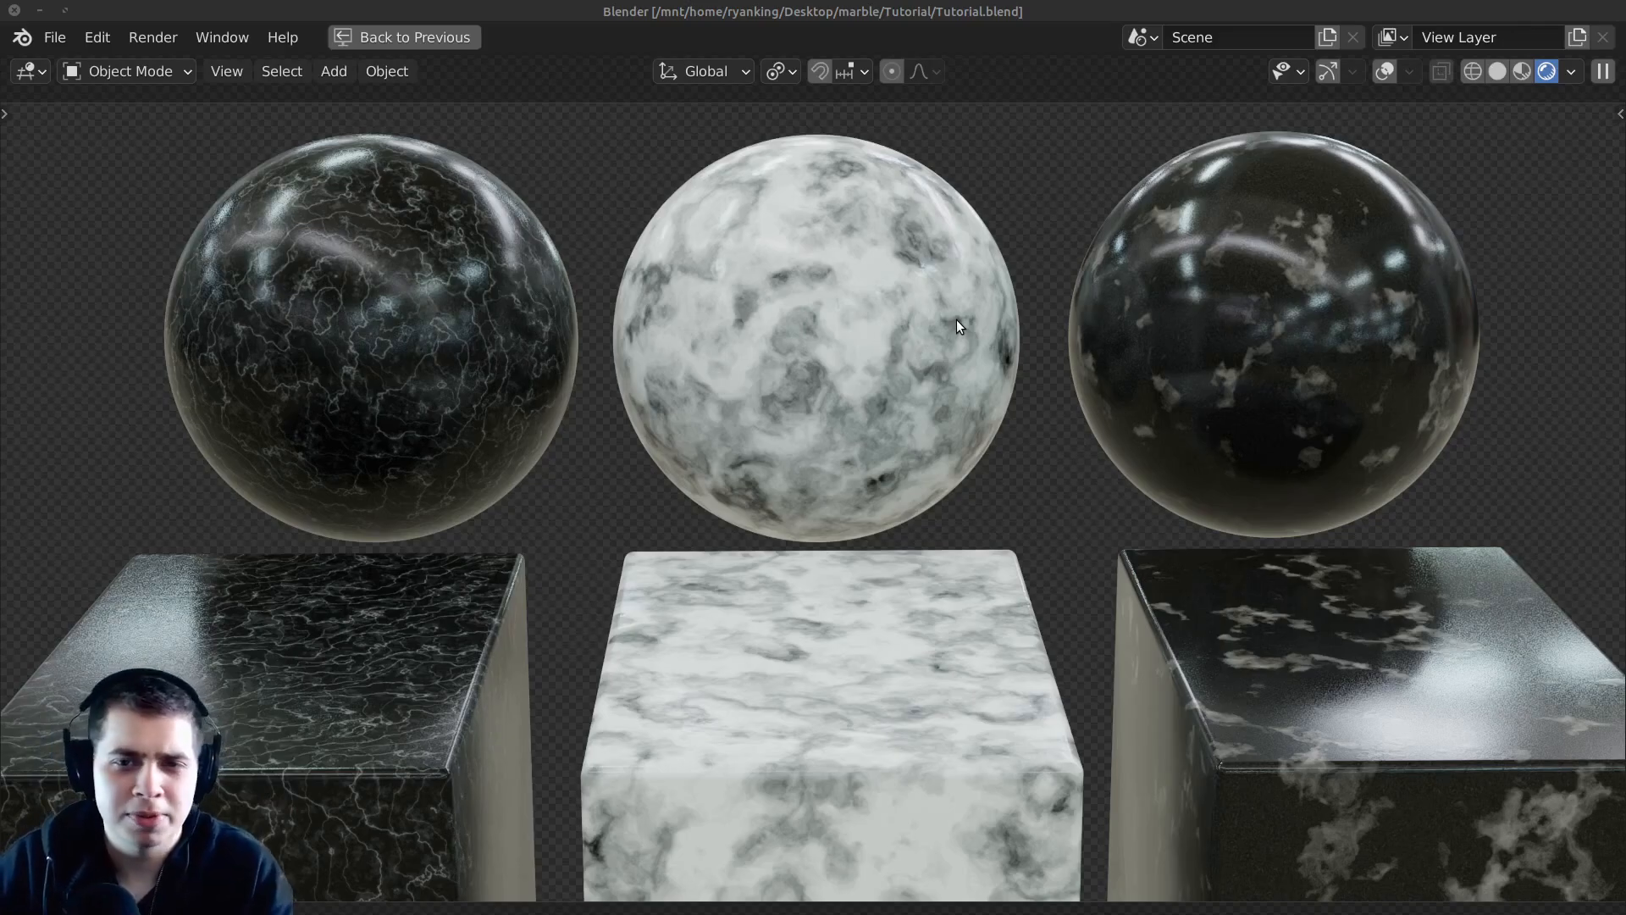
Examine the finished white marble material up close on the middle sphere and the middle block.
middle_click_drag(764, 357, 821, 389)
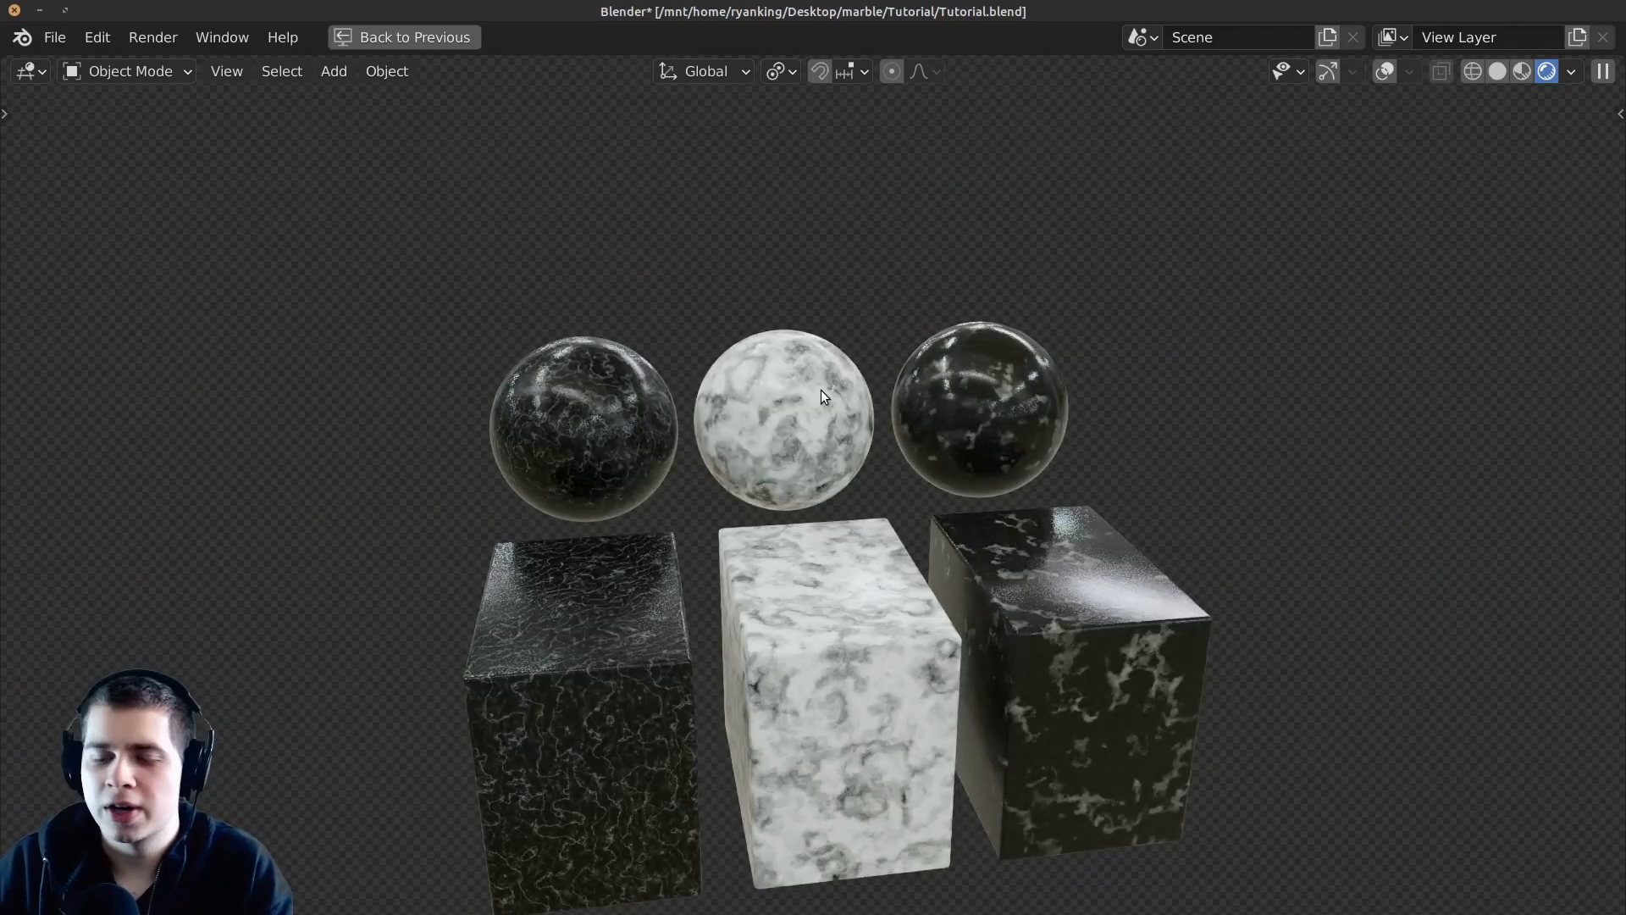
scroll(821, 390, "up", 6)
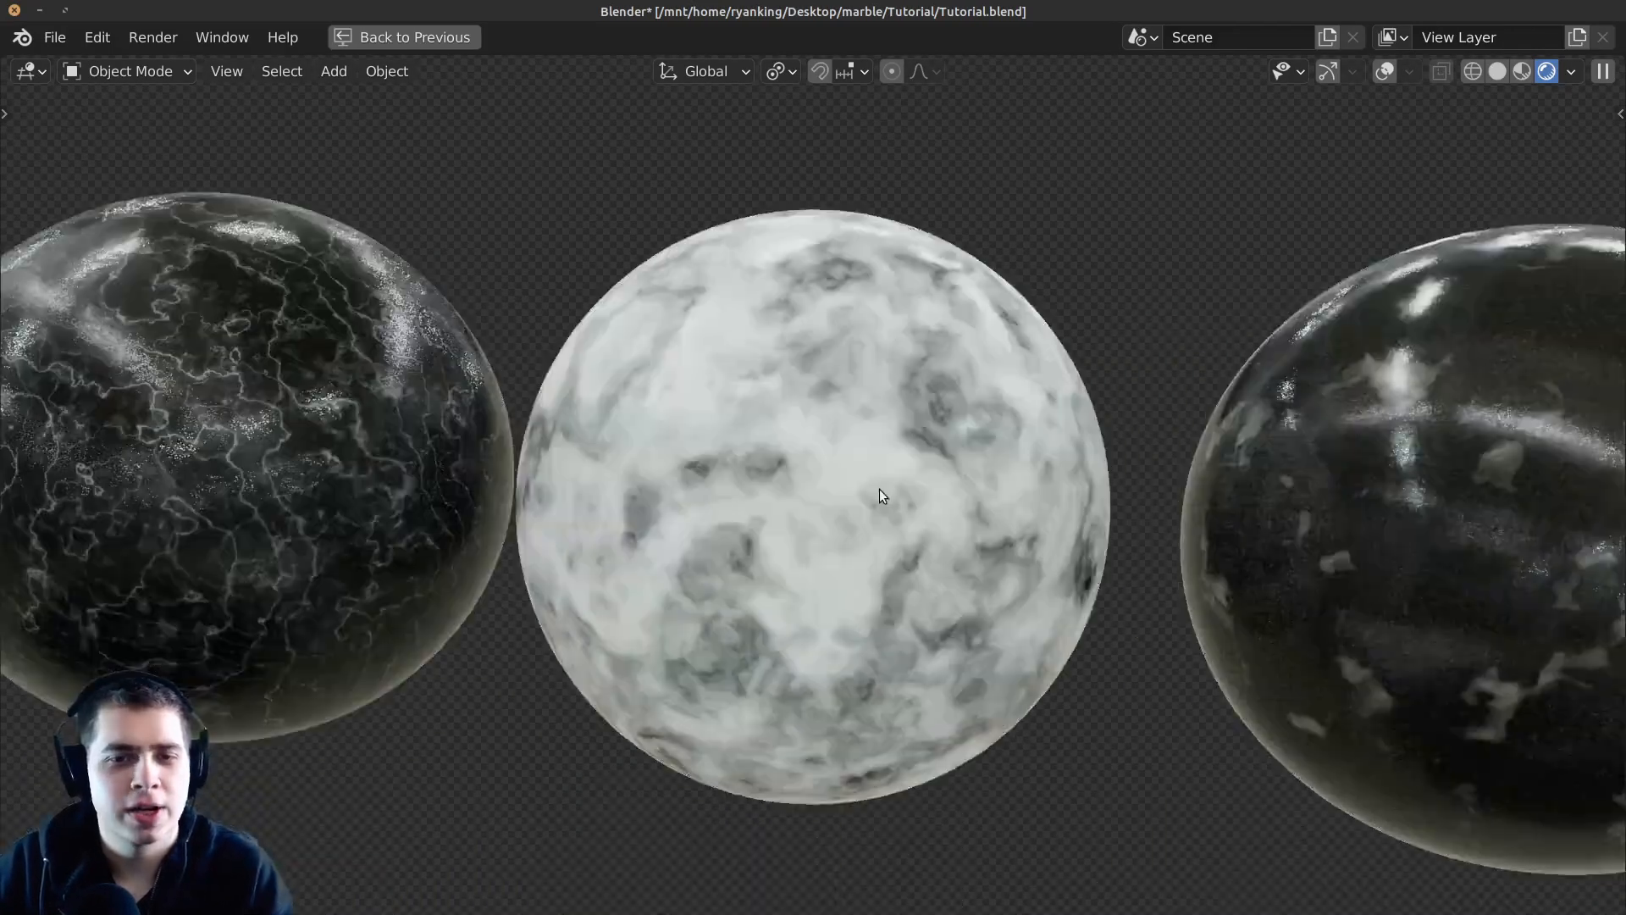
scroll(879, 488, "down", 2)
middle_click_drag(1006, 510, 1084, 517)
middle_click_drag(986, 581, 700, 505, "shift")
scroll(701, 505, "down", 1)
mouse_move(784, 586)
middle_mouse_down()
mouse_move(696, 629)
mouse_move(774, 562)
middle_mouse_up()
middle_click_drag(669, 697, 559, 677)
scroll(559, 678, "up", 2)
middle_click_drag(559, 678, 906, 572, "shift")
scroll(906, 573, "up", 2)
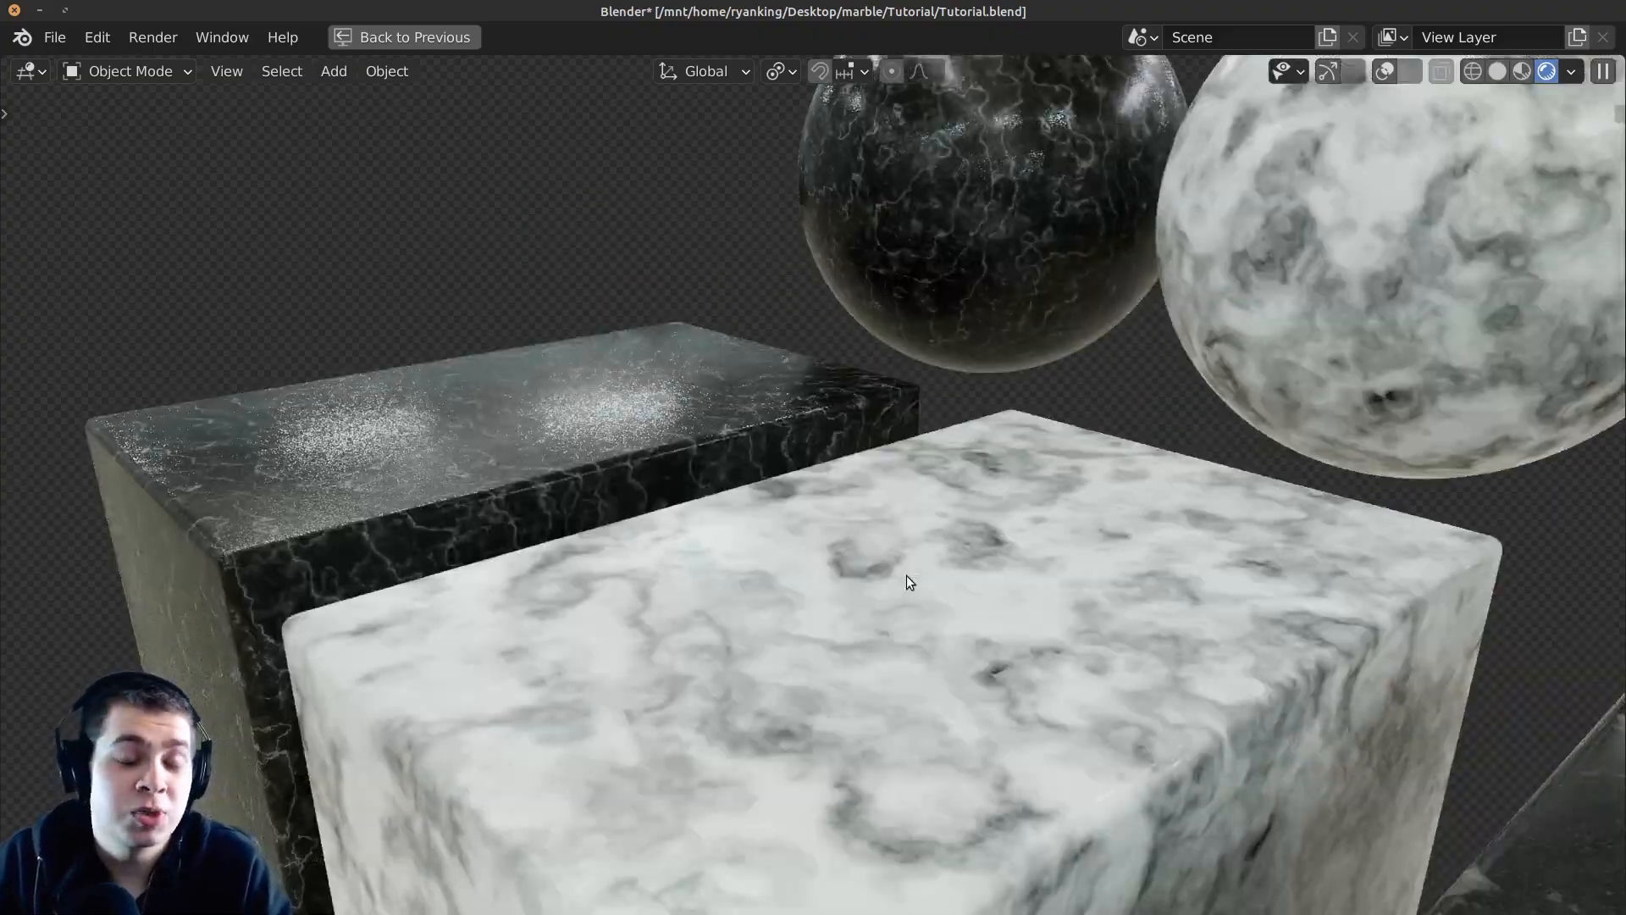
scroll(927, 532, "down", 1)
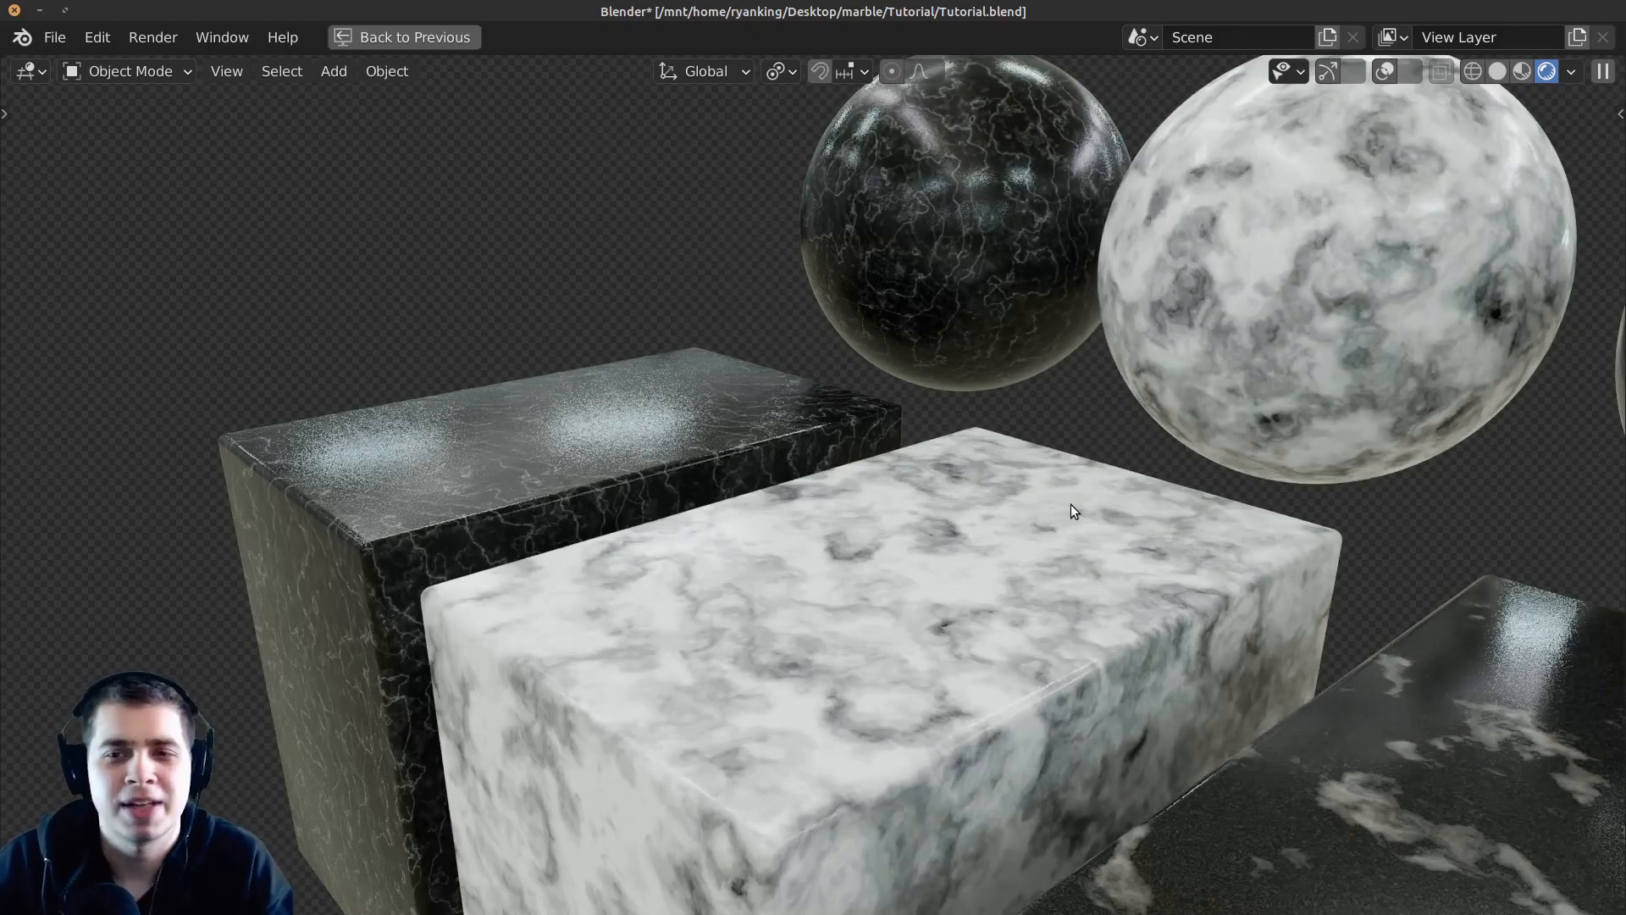
Inspect the marble spheres from several angles, ending close up on the dark marble with cloudy light patches.
middle_click_drag(1070, 505, 1080, 543)
middle_click_drag(1190, 390, 1032, 515, "shift")
scroll(1161, 444, "down", 1)
middle_click_drag(885, 563, 762, 542)
middle_click_drag(1143, 525, 851, 584)
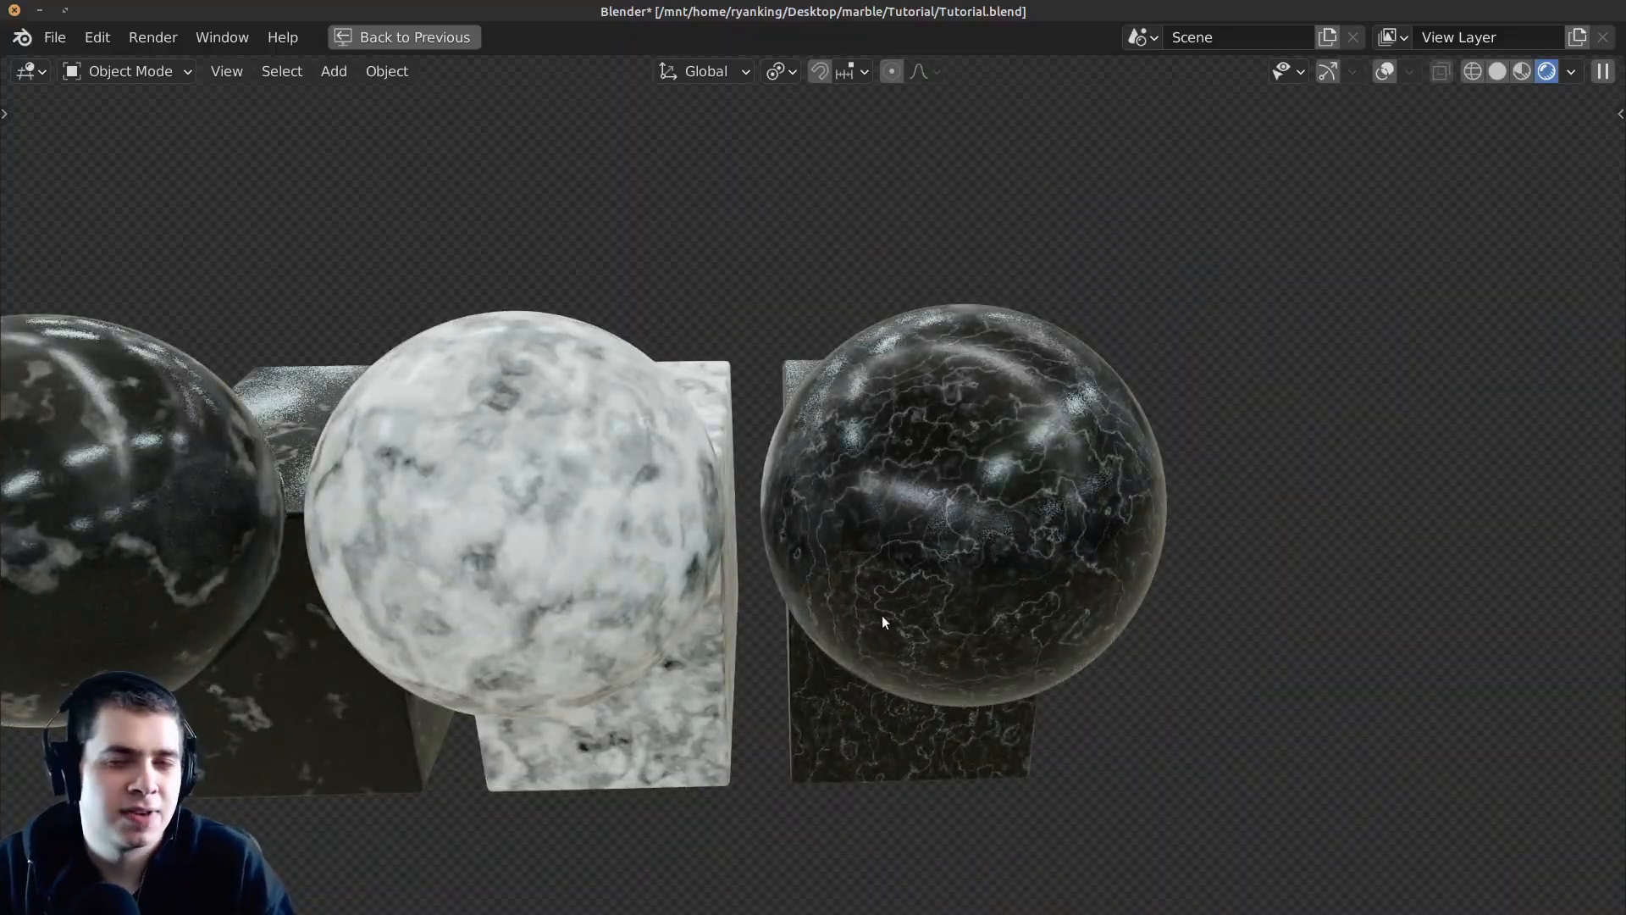
middle_click_drag(704, 636, 715, 635)
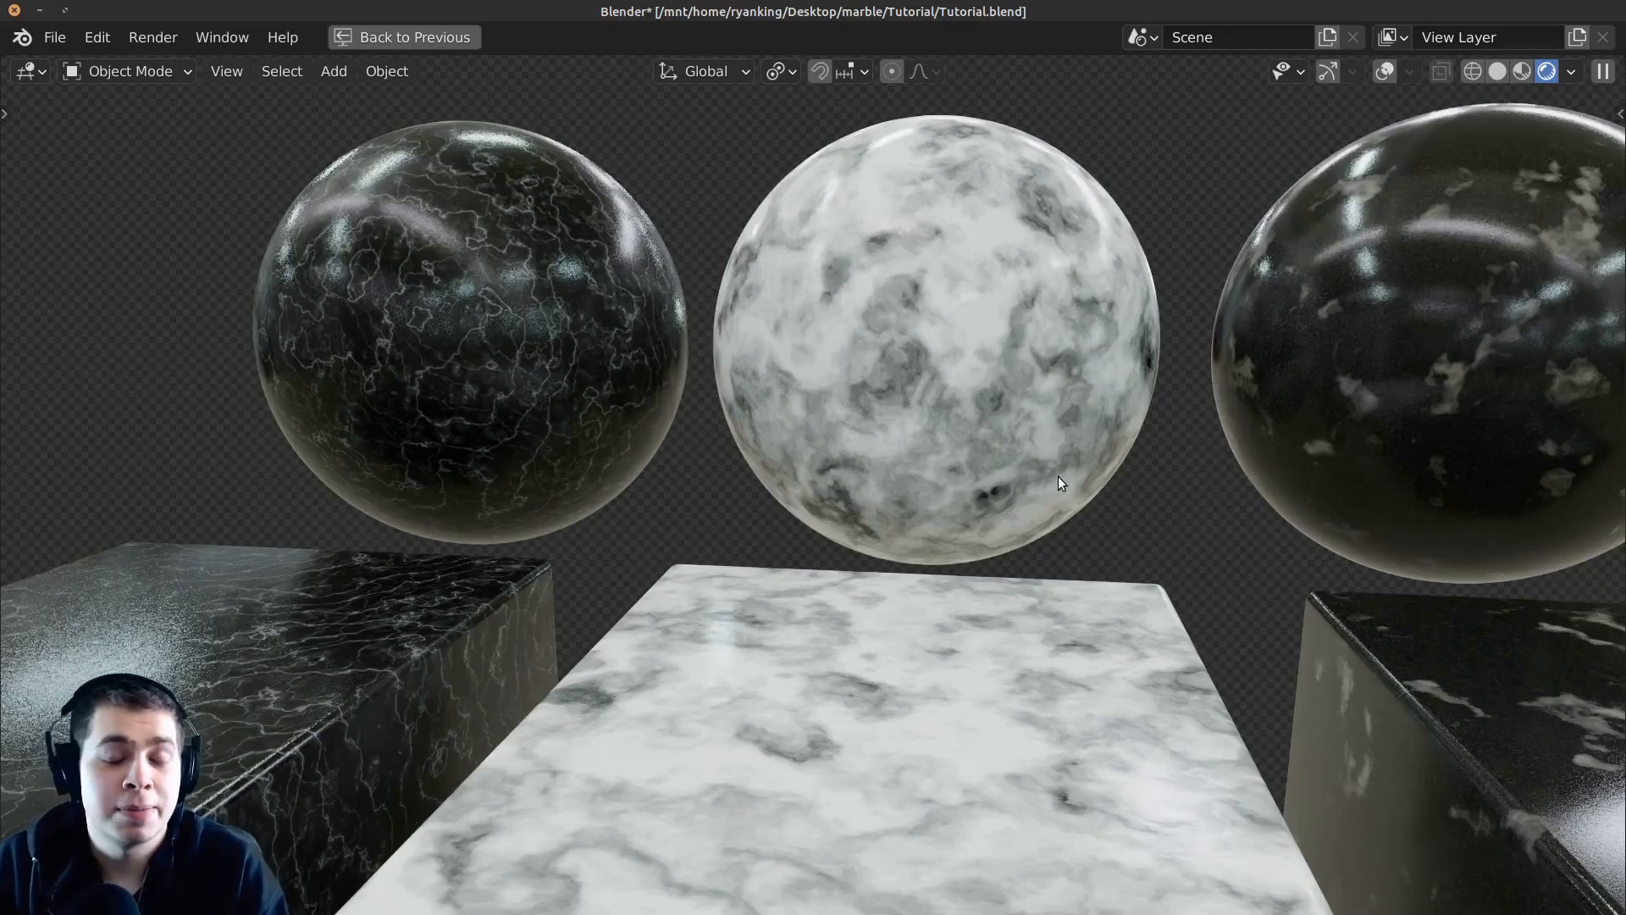
middle_click_drag(1130, 429, 635, 481, "shift")
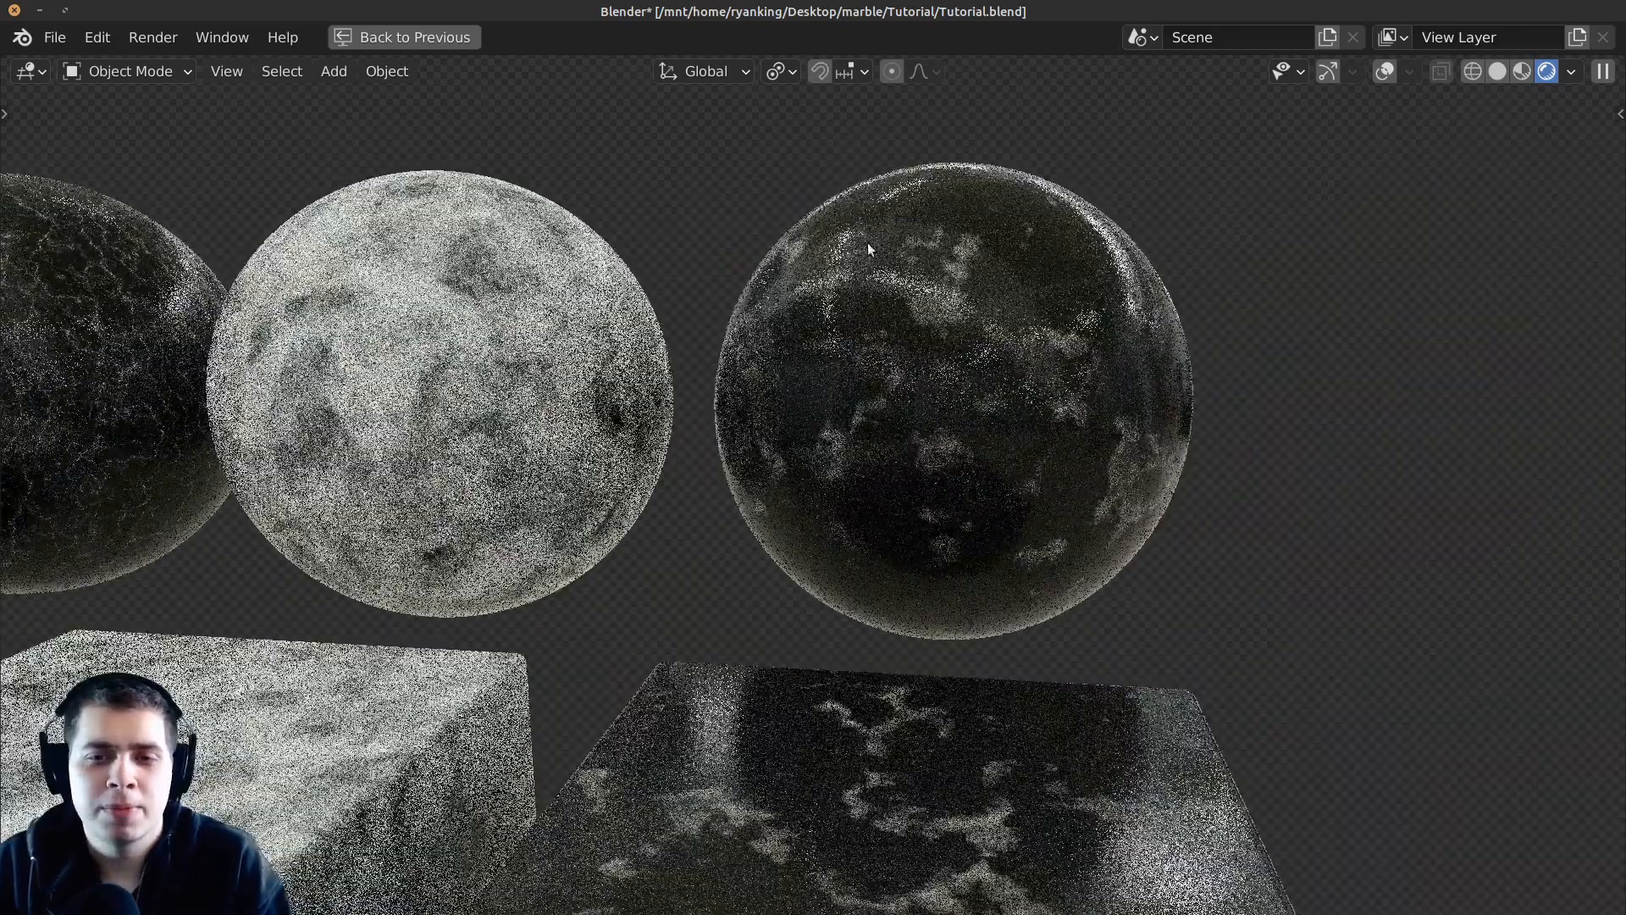
middle_click_drag(1039, 450, 999, 491)
scroll(991, 475, "up", 3)
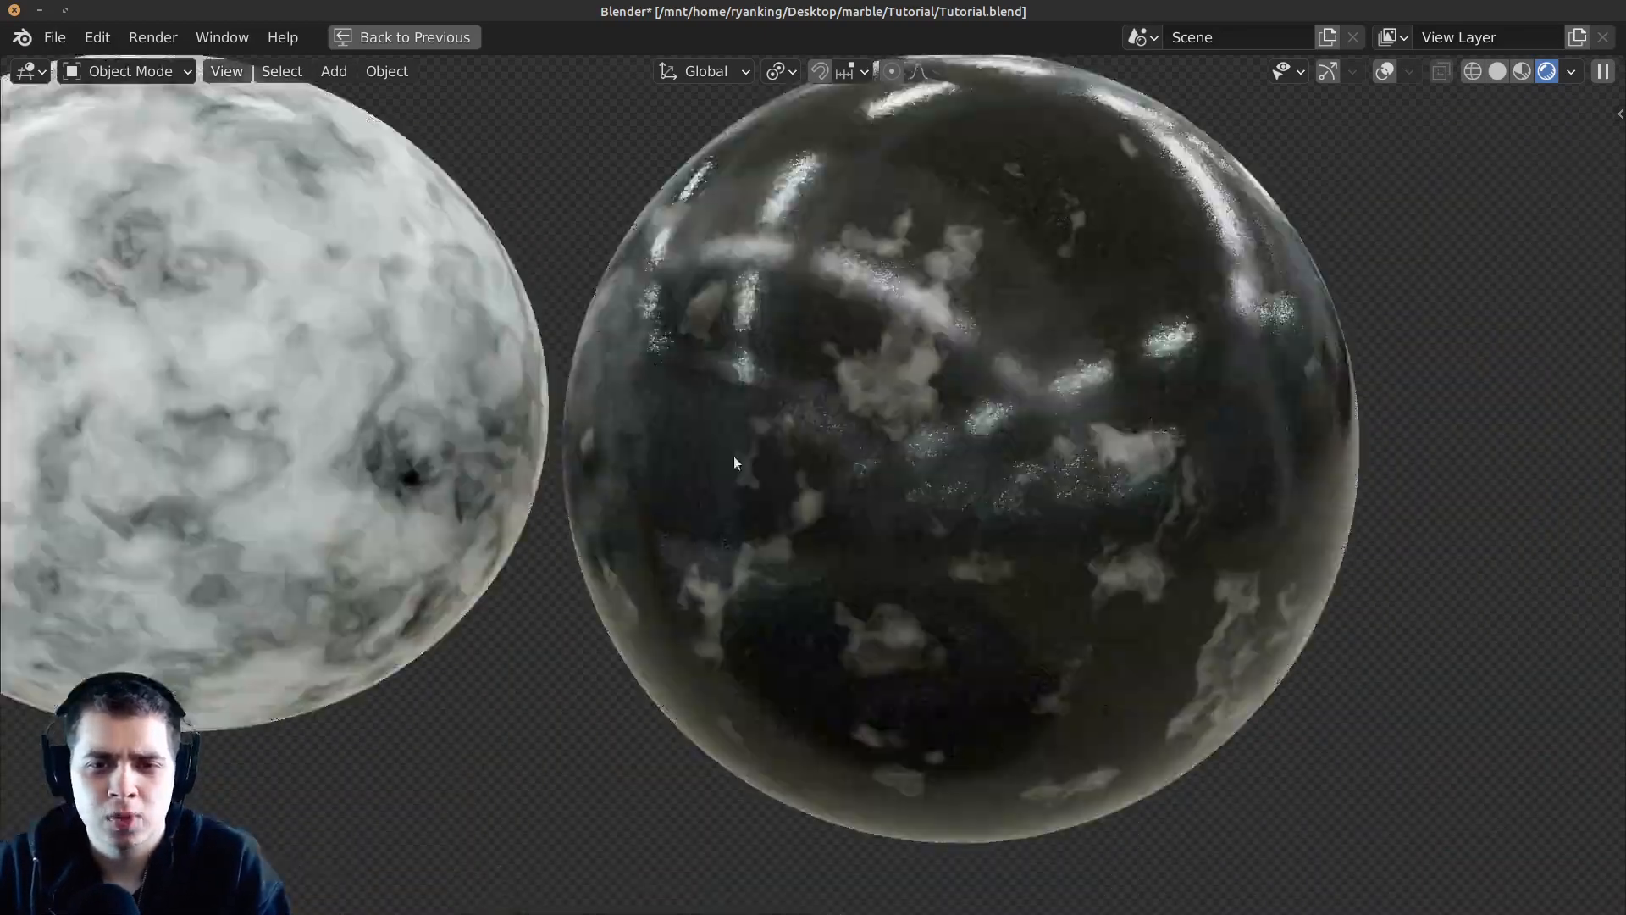
scroll(968, 335, "up", 4)
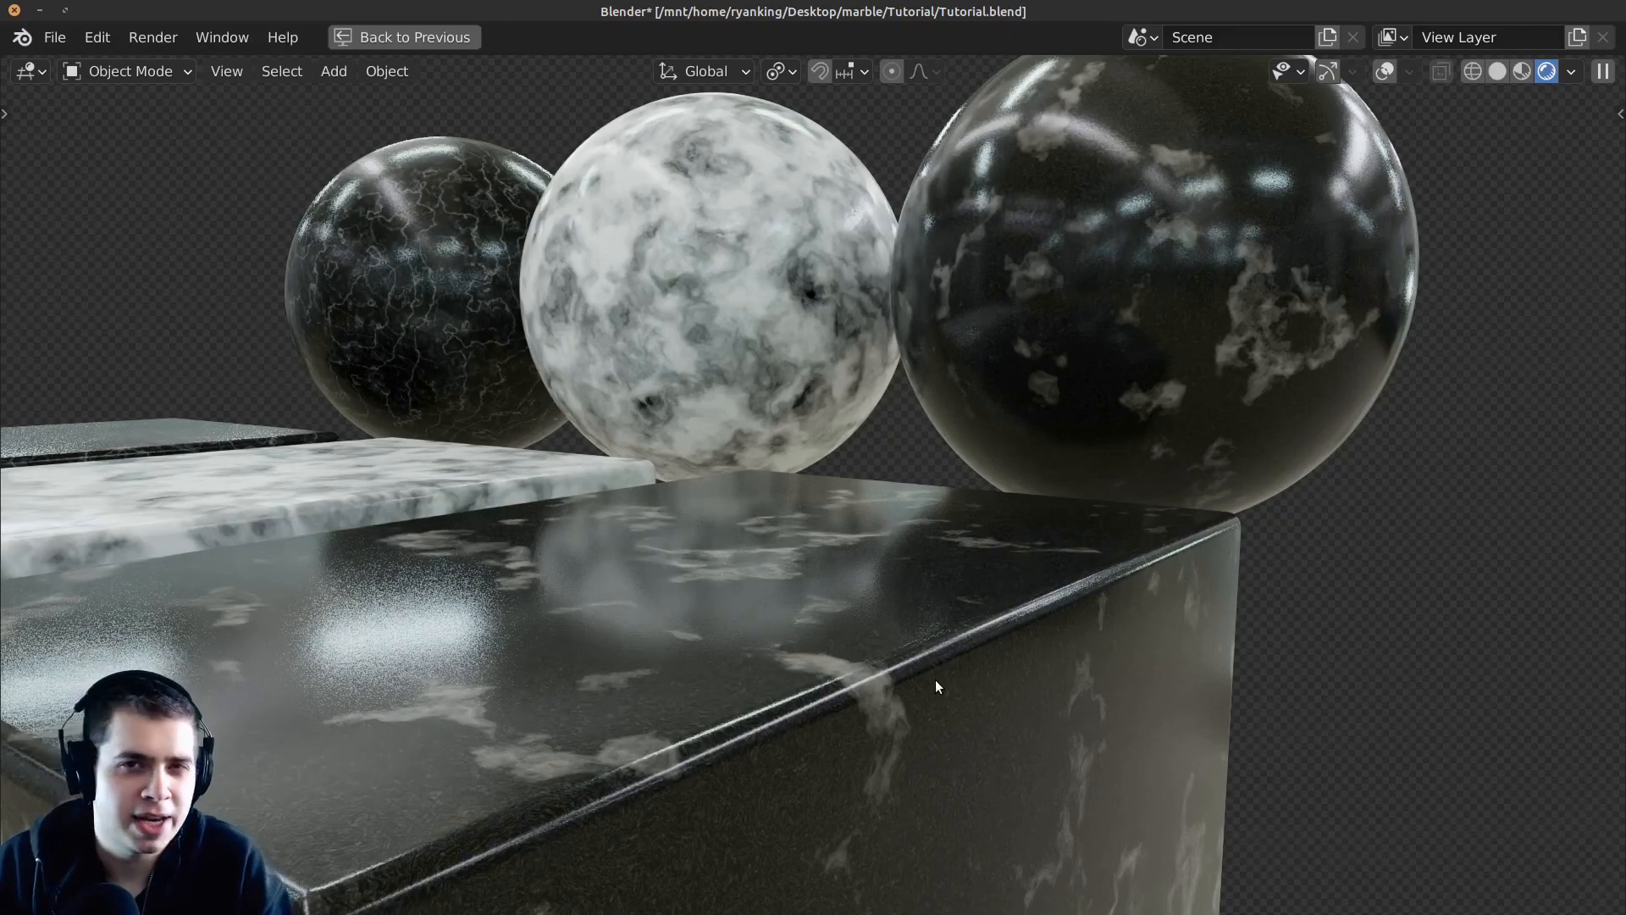
Examine the dark marble with thin light veins up close on its sphere and block.
middle_click_drag(586, 486, 712, 486)
middle_click_drag(458, 471, 839, 589, "shift")
scroll(933, 537, "up", 1)
middle_click_drag(948, 487, 886, 627)
scroll(886, 627, "up", 4)
middle_click_drag(920, 423, 918, 598, "shift")
scroll(918, 598, "up", 3)
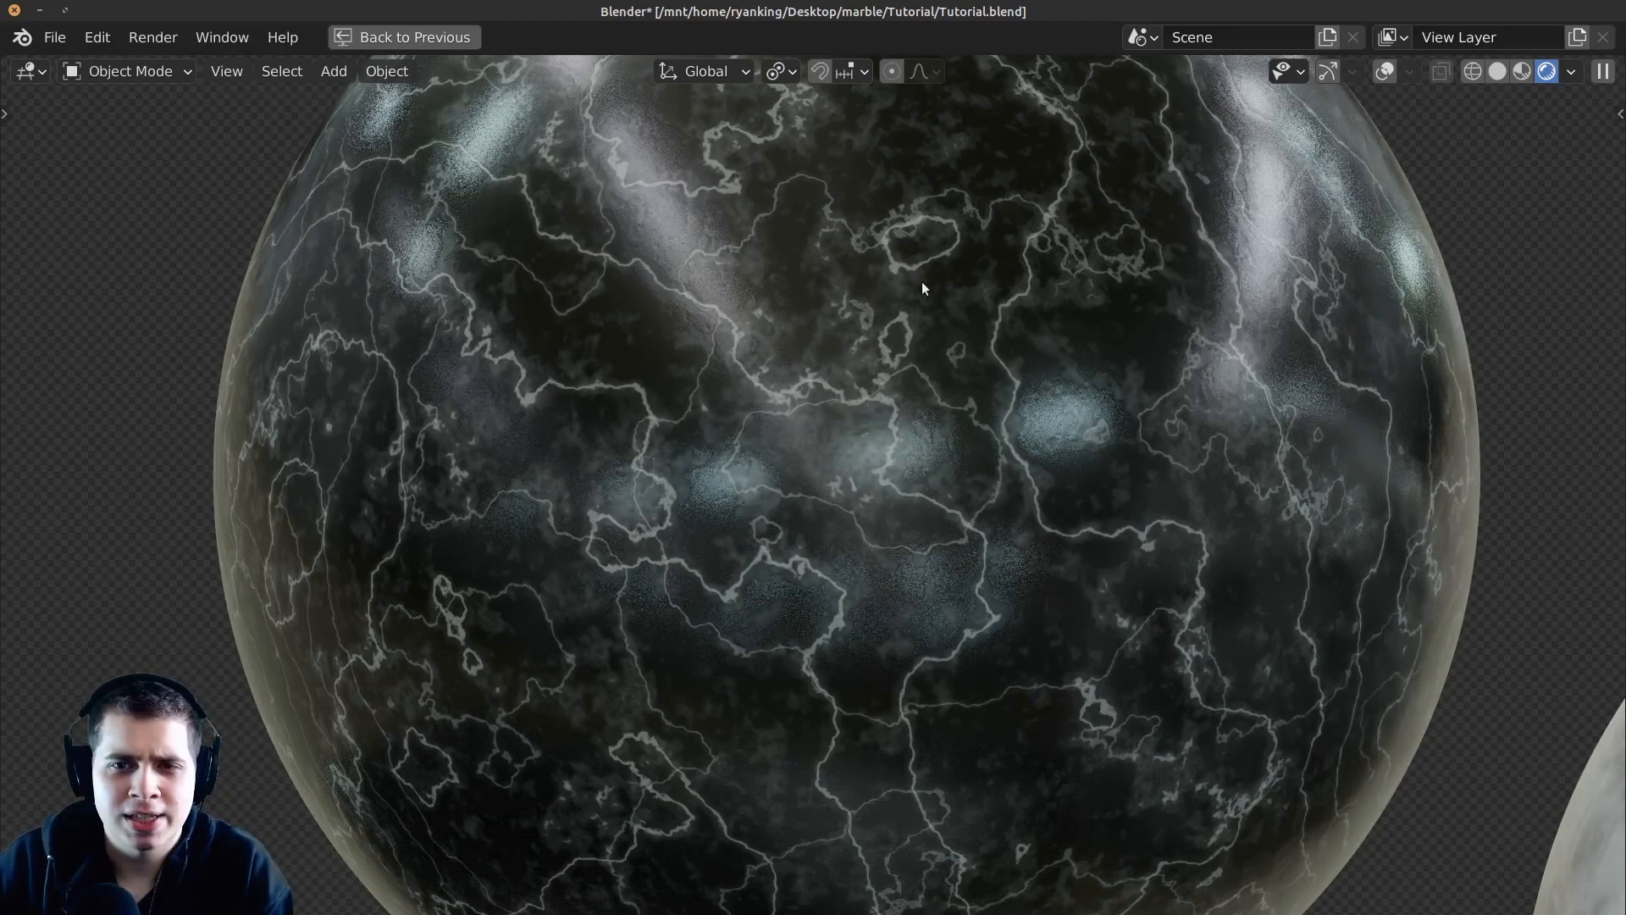
scroll(815, 378, "down", 4)
middle_click_drag(603, 647, 974, 506, "shift")
scroll(910, 516, "down", 2)
scroll(974, 505, "up", 1)
middle_click_drag(939, 559, 922, 527)
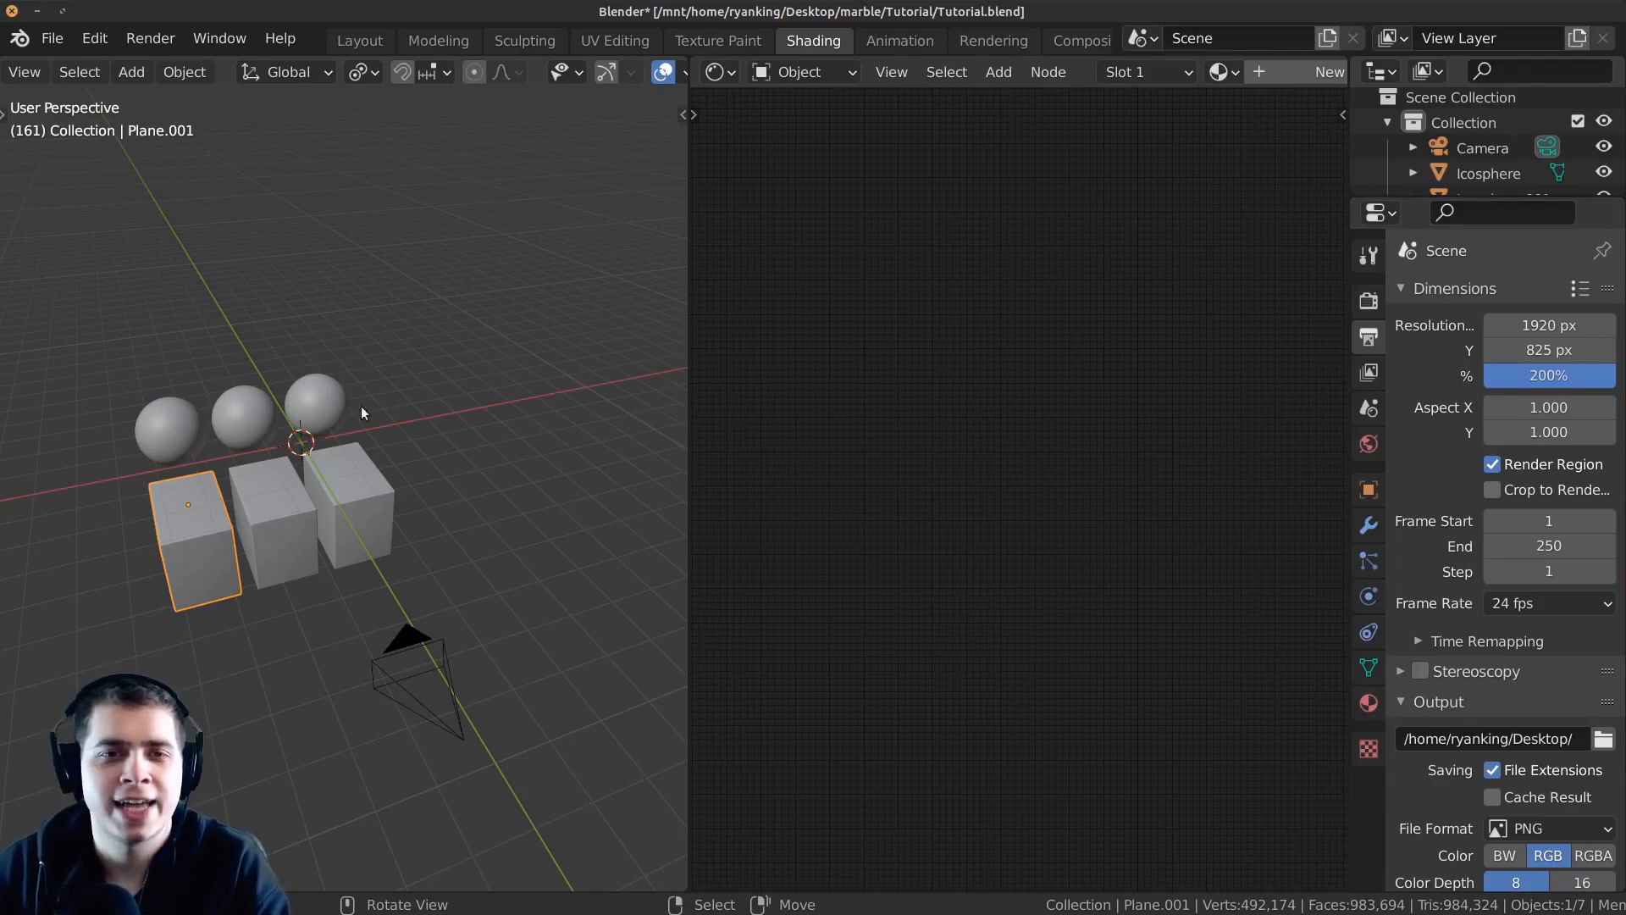
Inspect the bevelled mesh of the selected block in Edit Mode, then return to Object Mode.
middle_click_drag(297, 491, 439, 450)
scroll(343, 496, "up", 3)
middle_click_drag(439, 450, 384, 493, "shift")
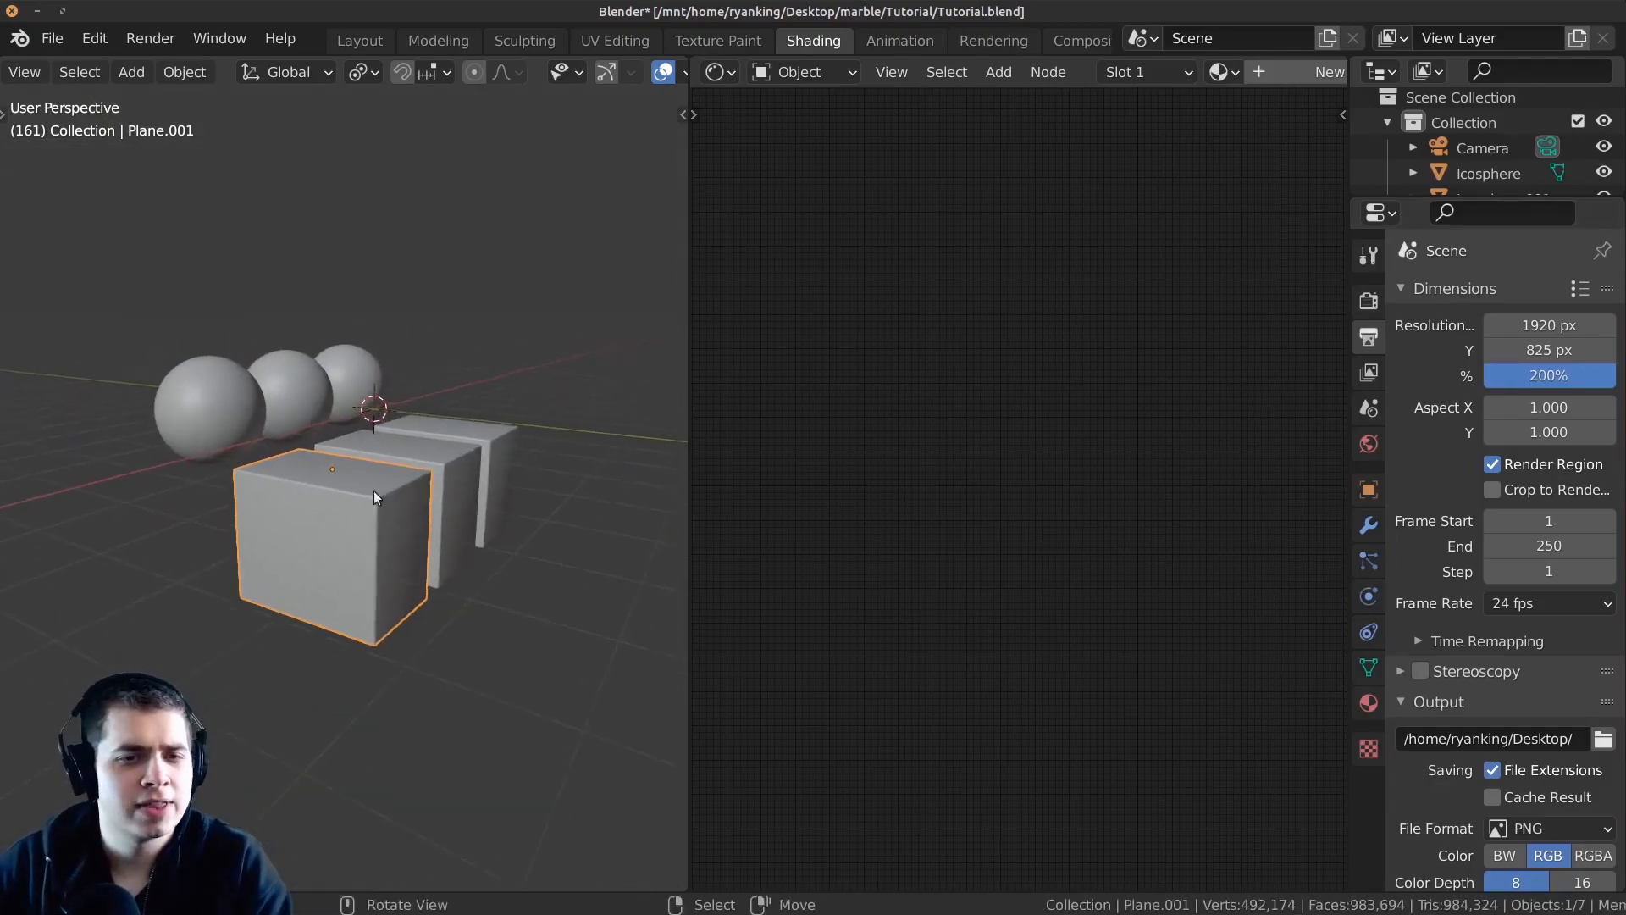
scroll(384, 493, "up", 2)
middle_click_drag(322, 540, 428, 439)
scroll(378, 526, "up", 2)
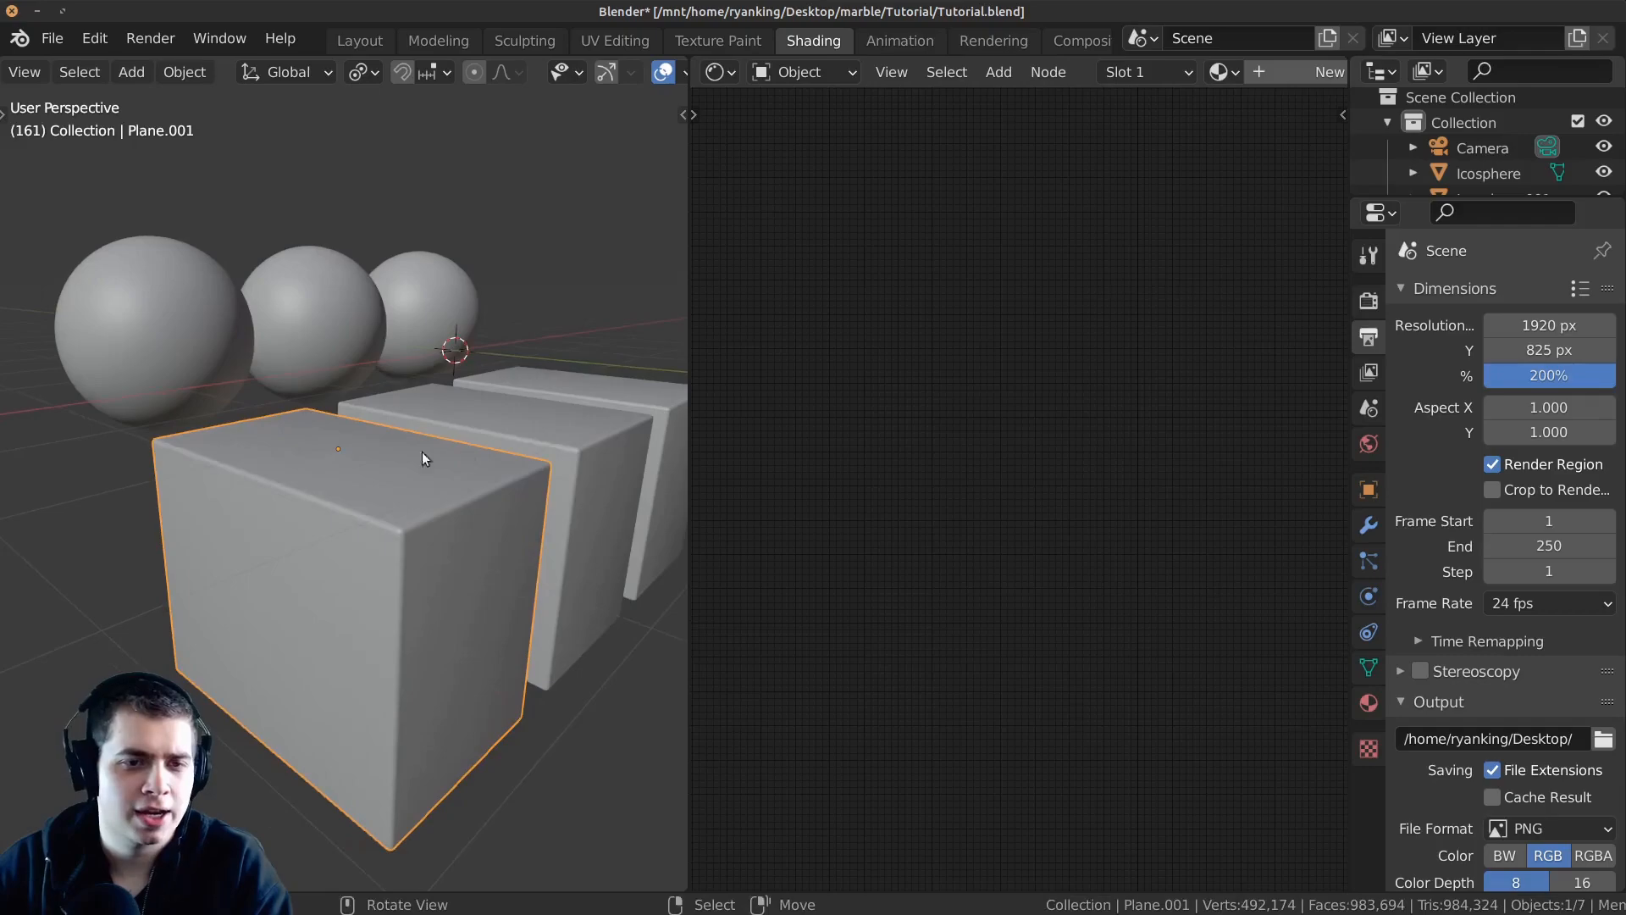
scroll(446, 508, "up", 3)
key("Tab")
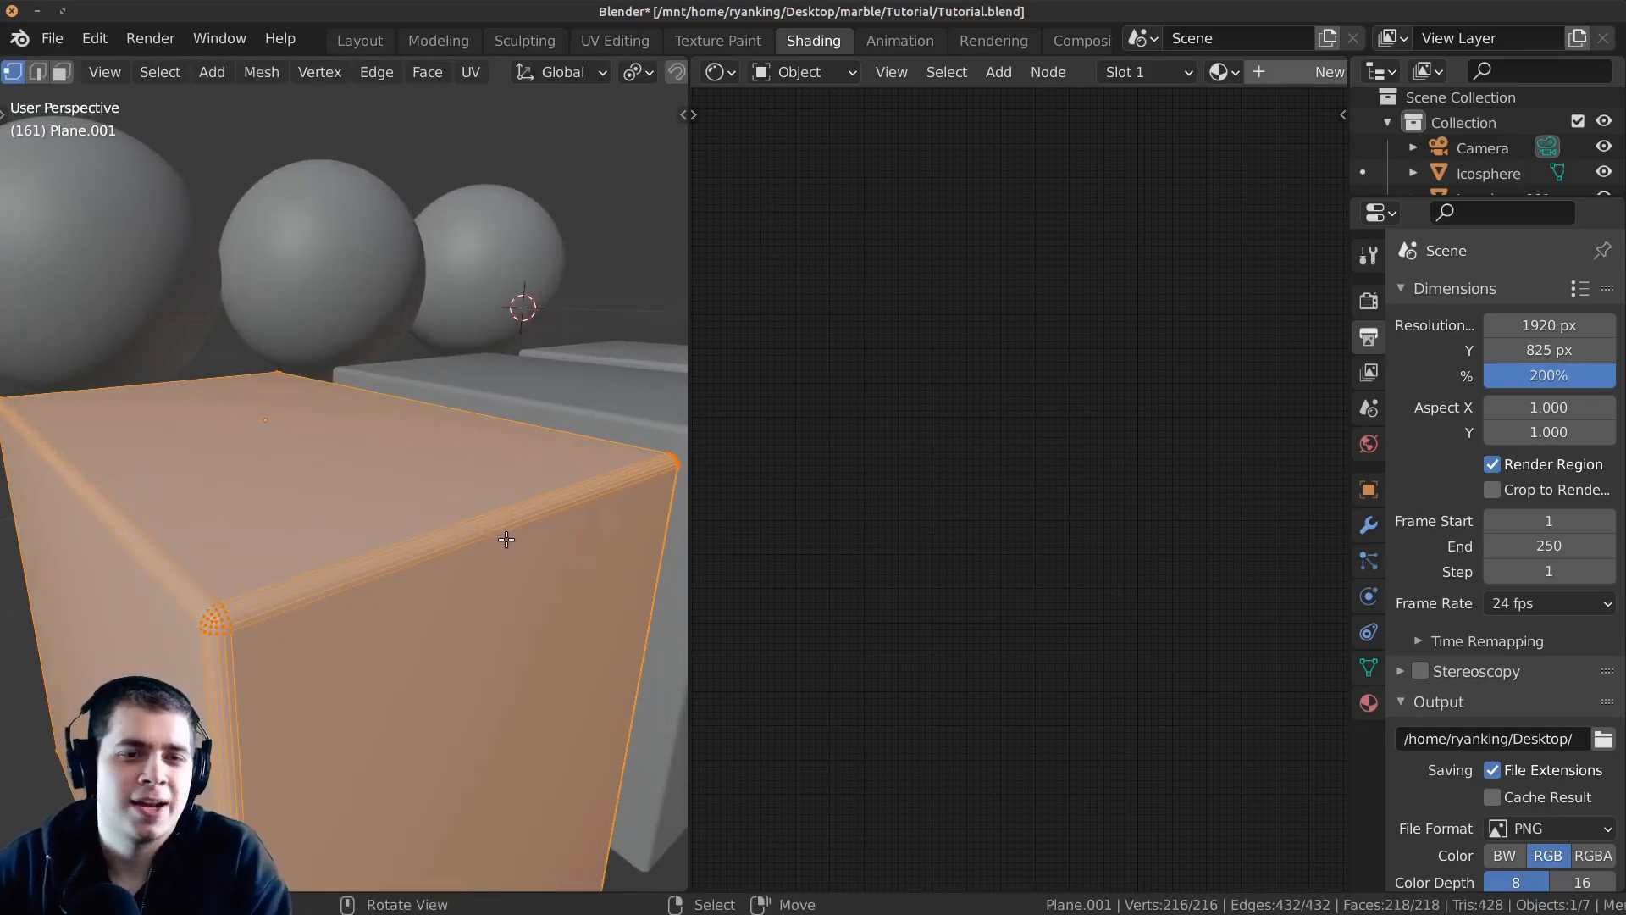
middle_click_drag(488, 588, 287, 471)
key("Tab")
Inspect the dense mesh of the icosphere at the end of the row in Edit Mode, then return to Object Mode.
left_click(288, 464)
scroll(308, 512, "up", 4)
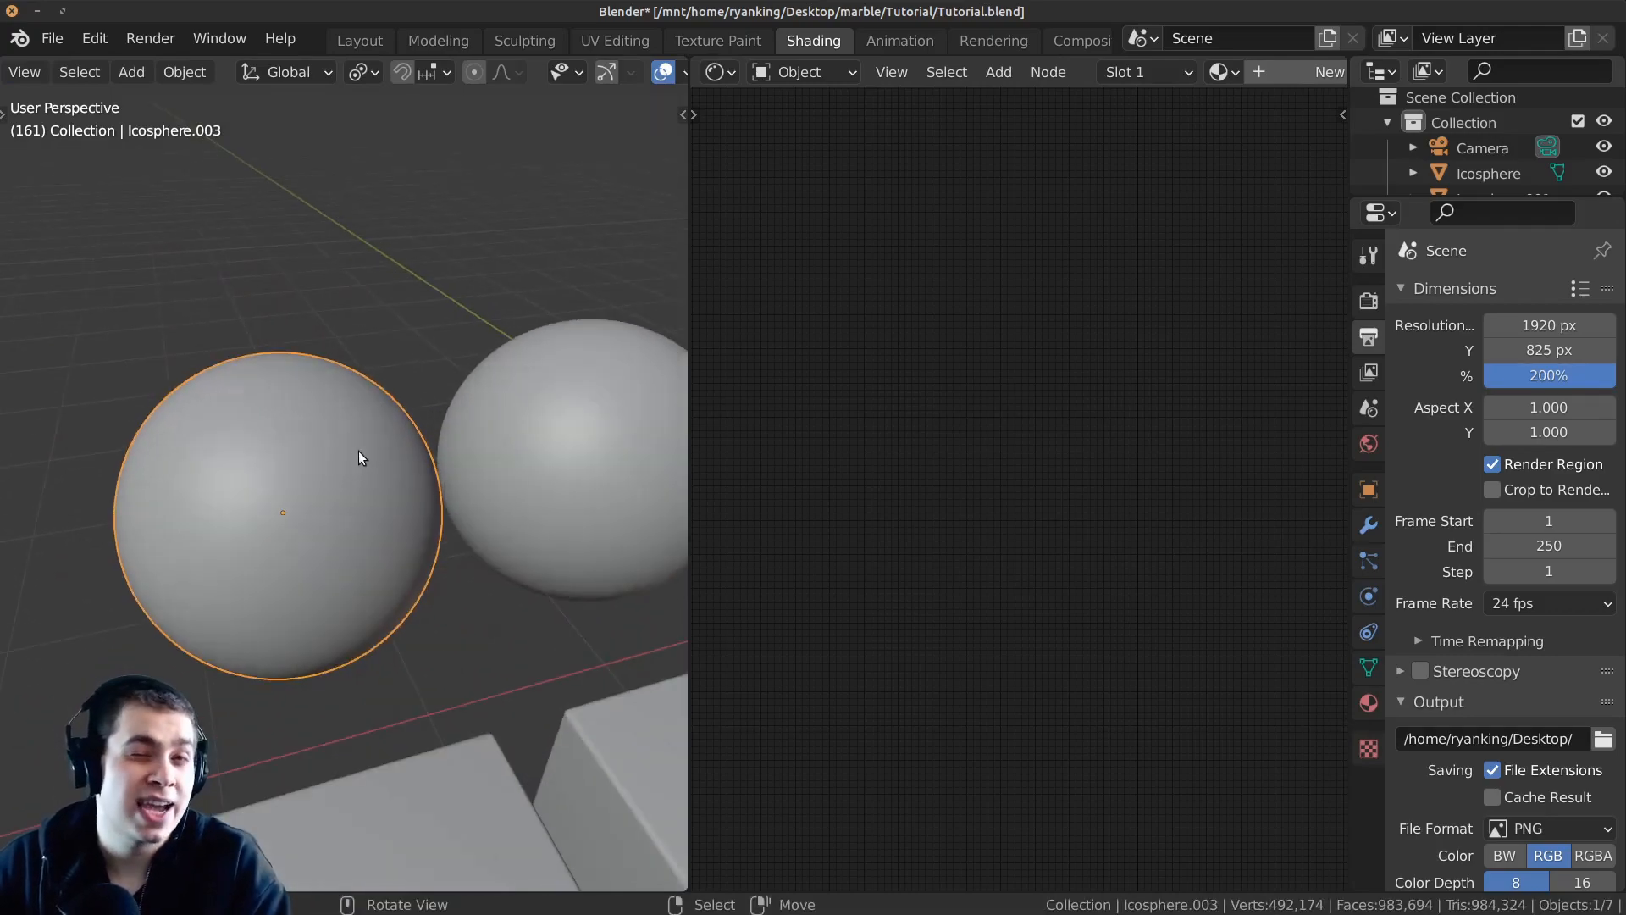
scroll(347, 471, "up", 2)
key("Tab")
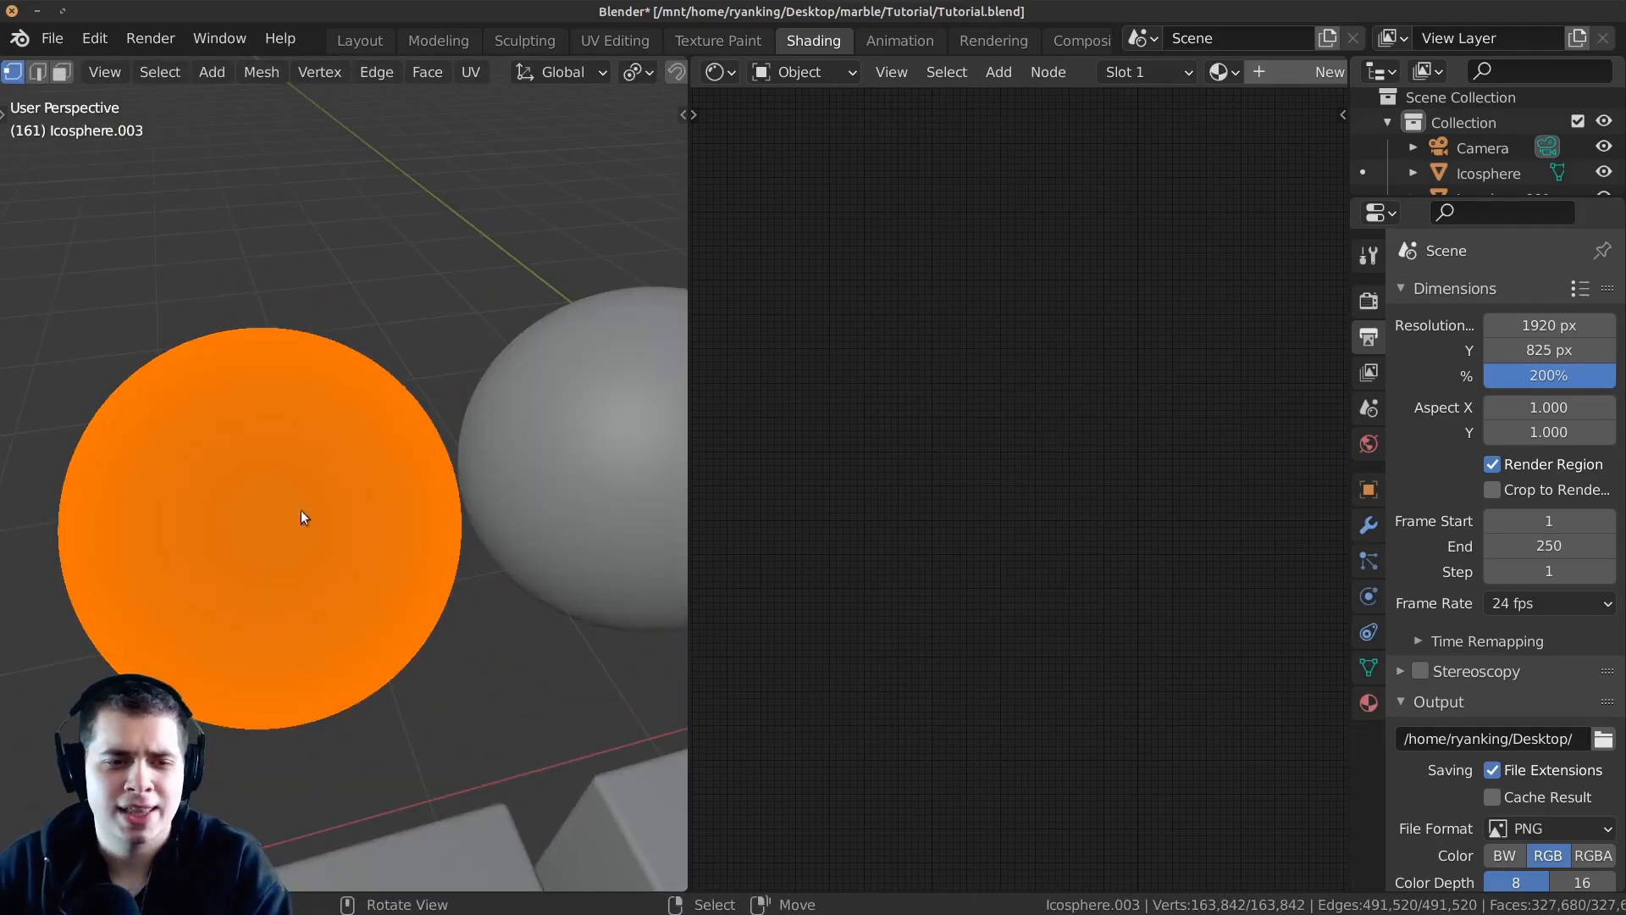
key("Tab")
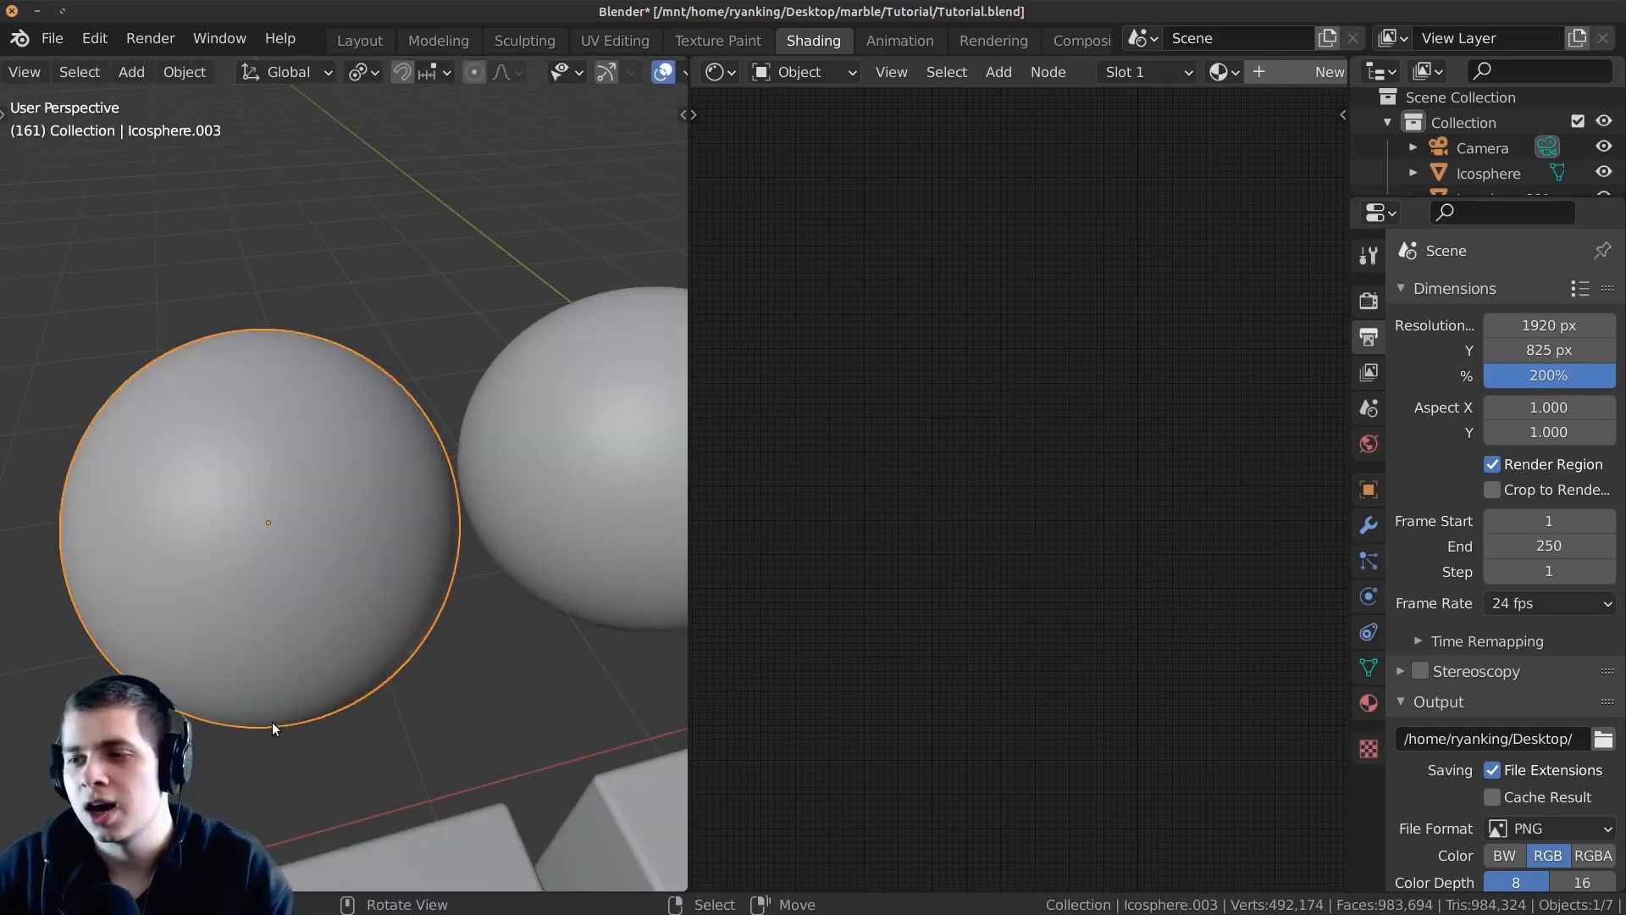
middle_click_drag(222, 746, 240, 742, "shift")
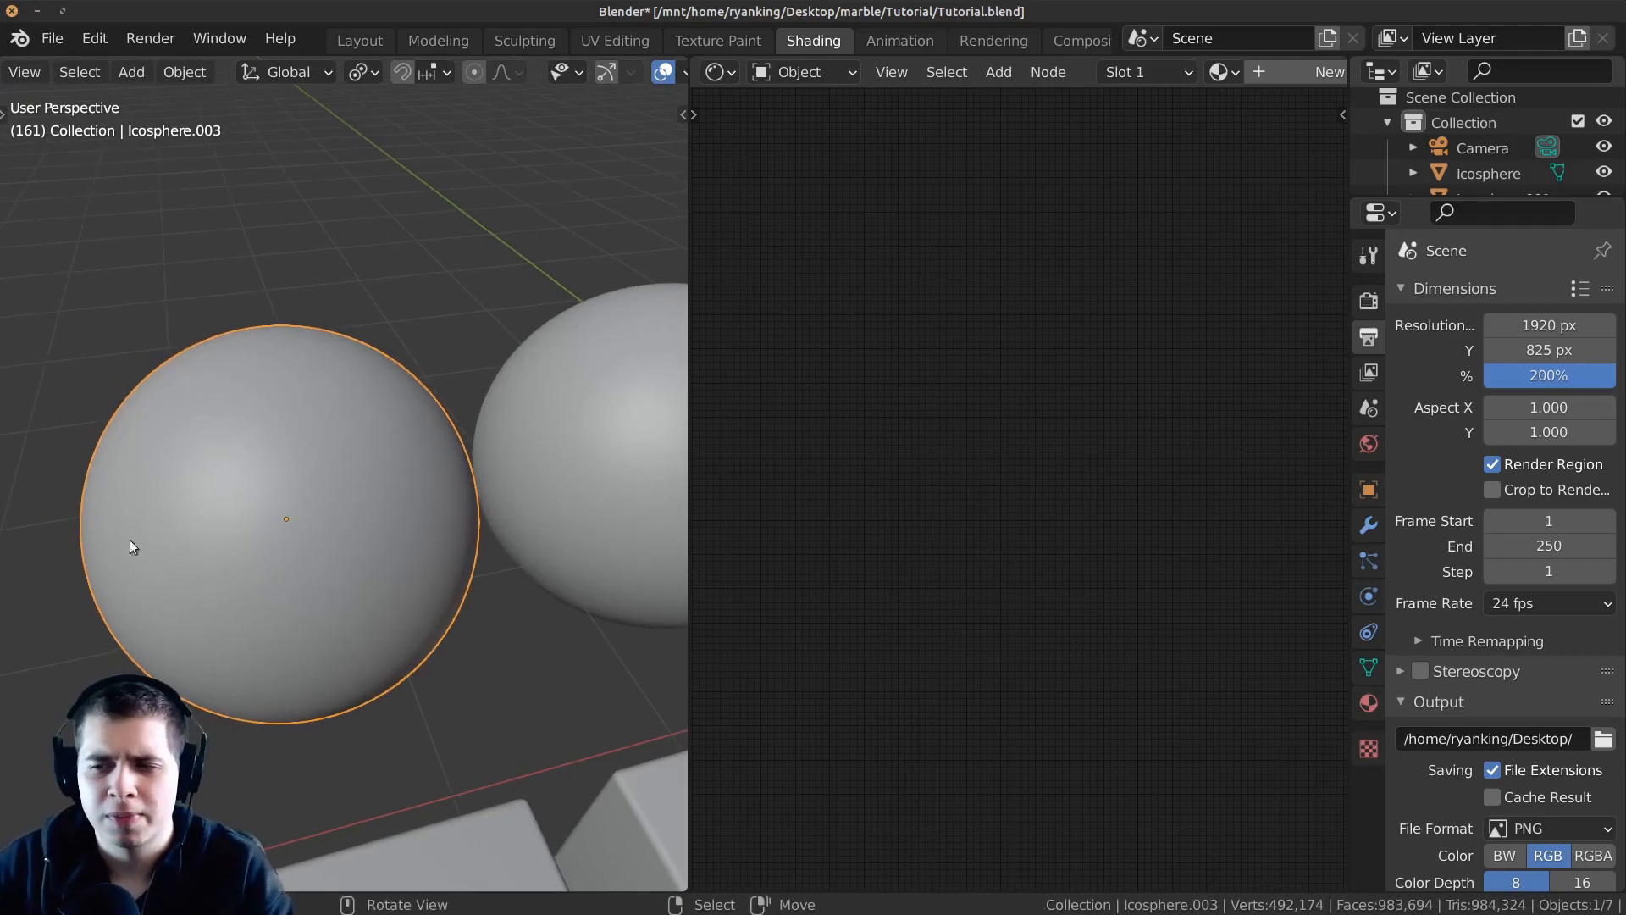
middle_click_drag(176, 571, 315, 565)
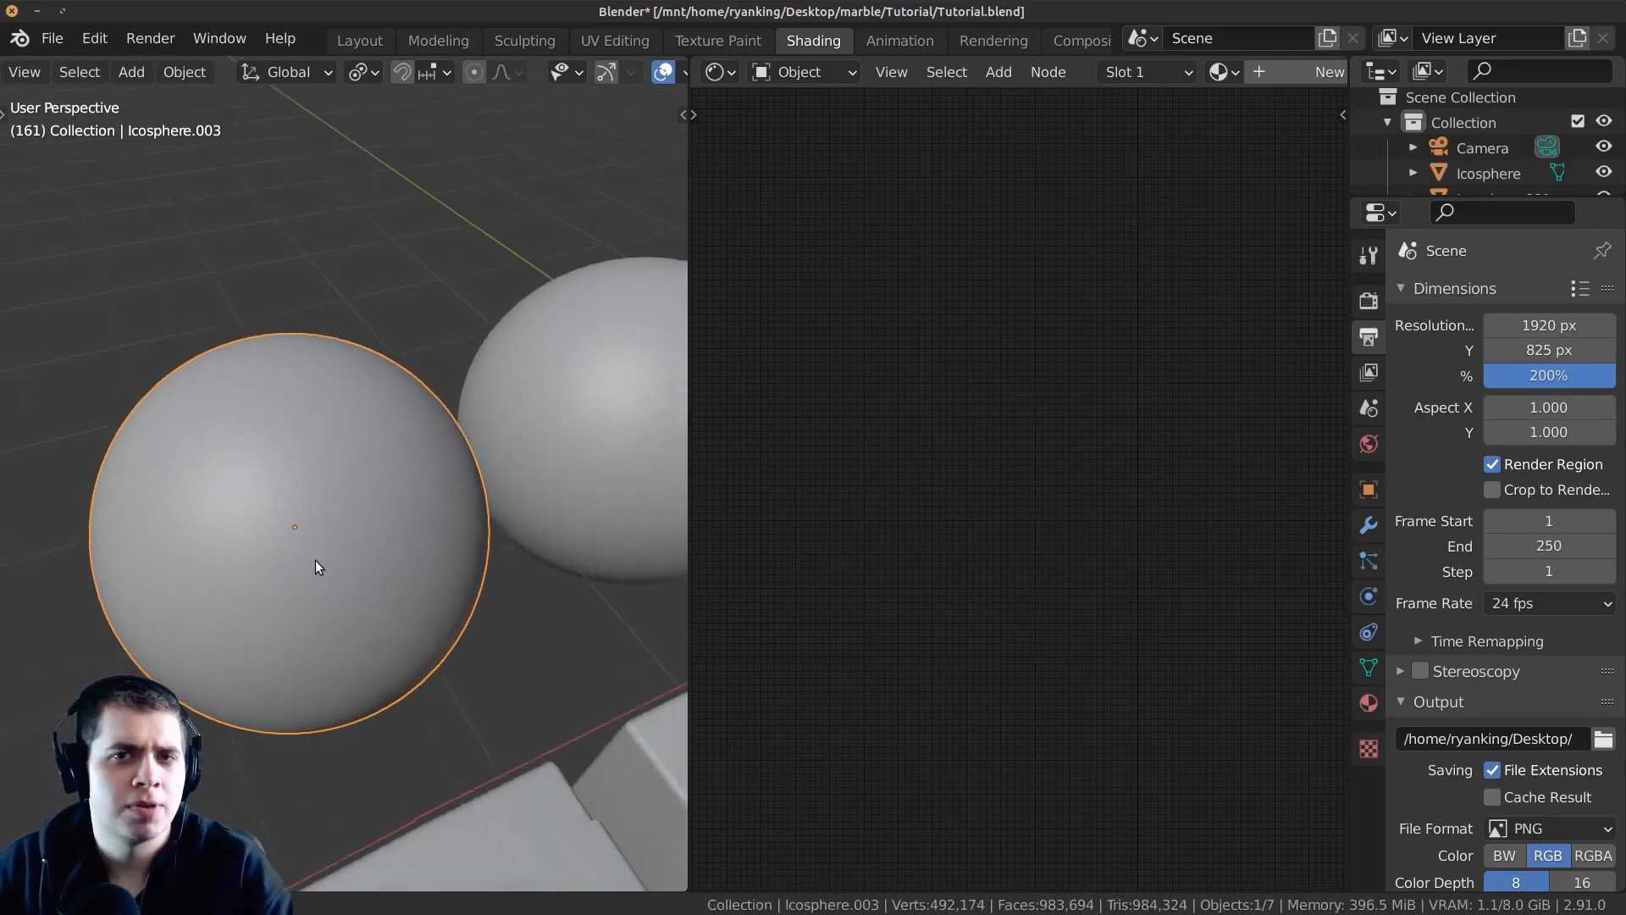
scroll(309, 509, "up", 4)
key("Tab")
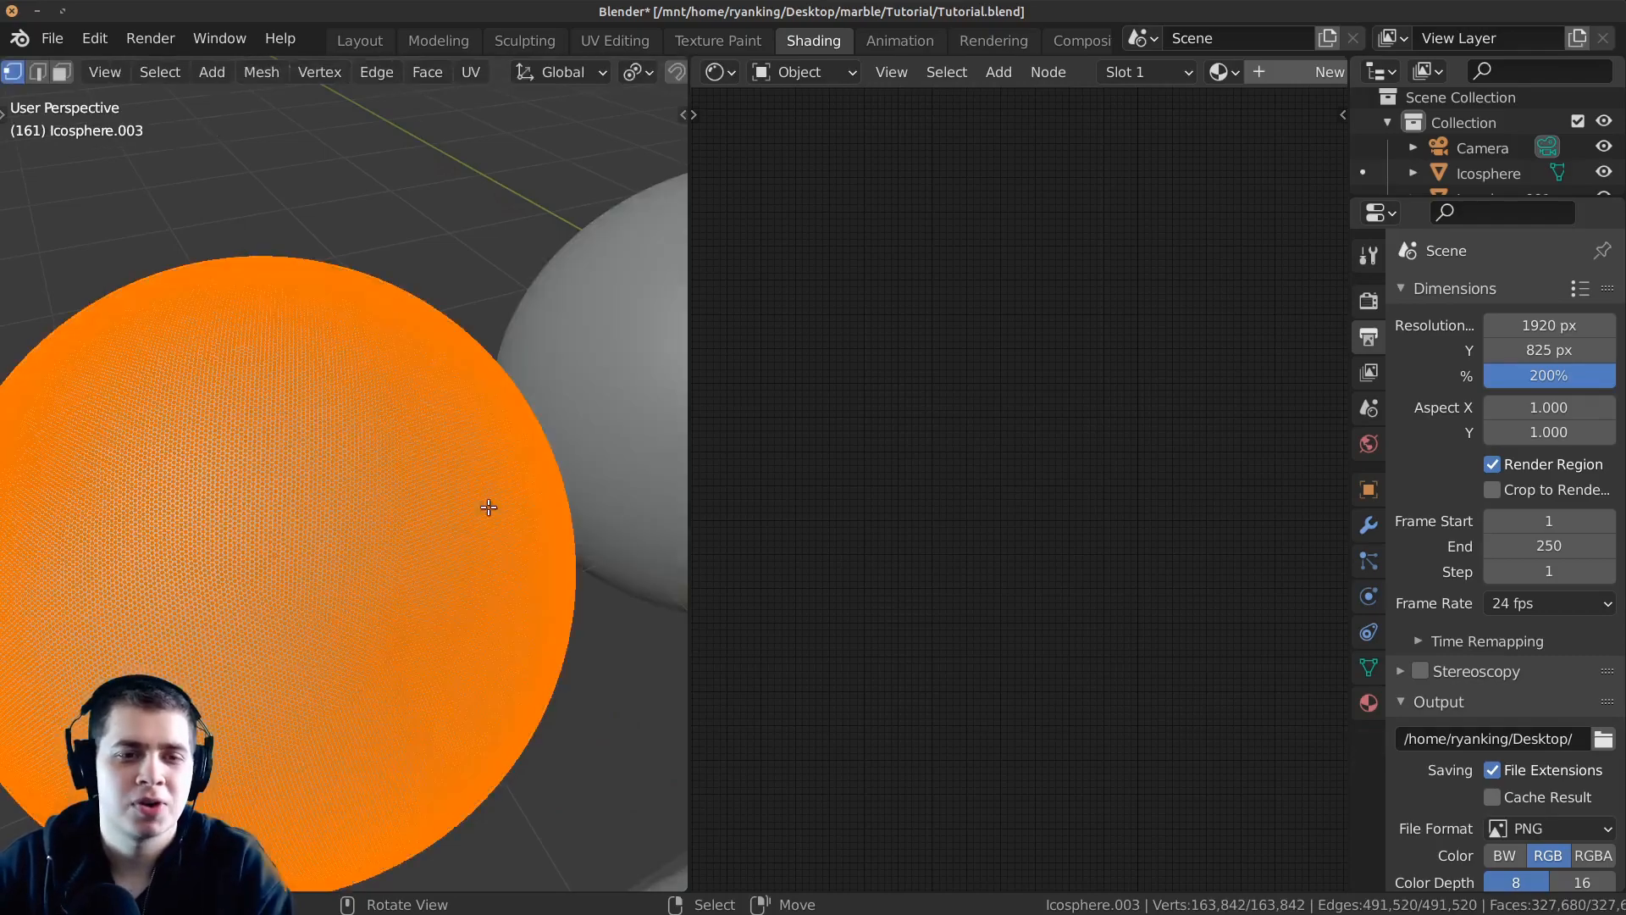
scroll(301, 461, "up", 1)
key("Tab")
scroll(308, 472, "down", 8)
Select the camera and look through it at the spheres and blocks.
right_click(505, 559)
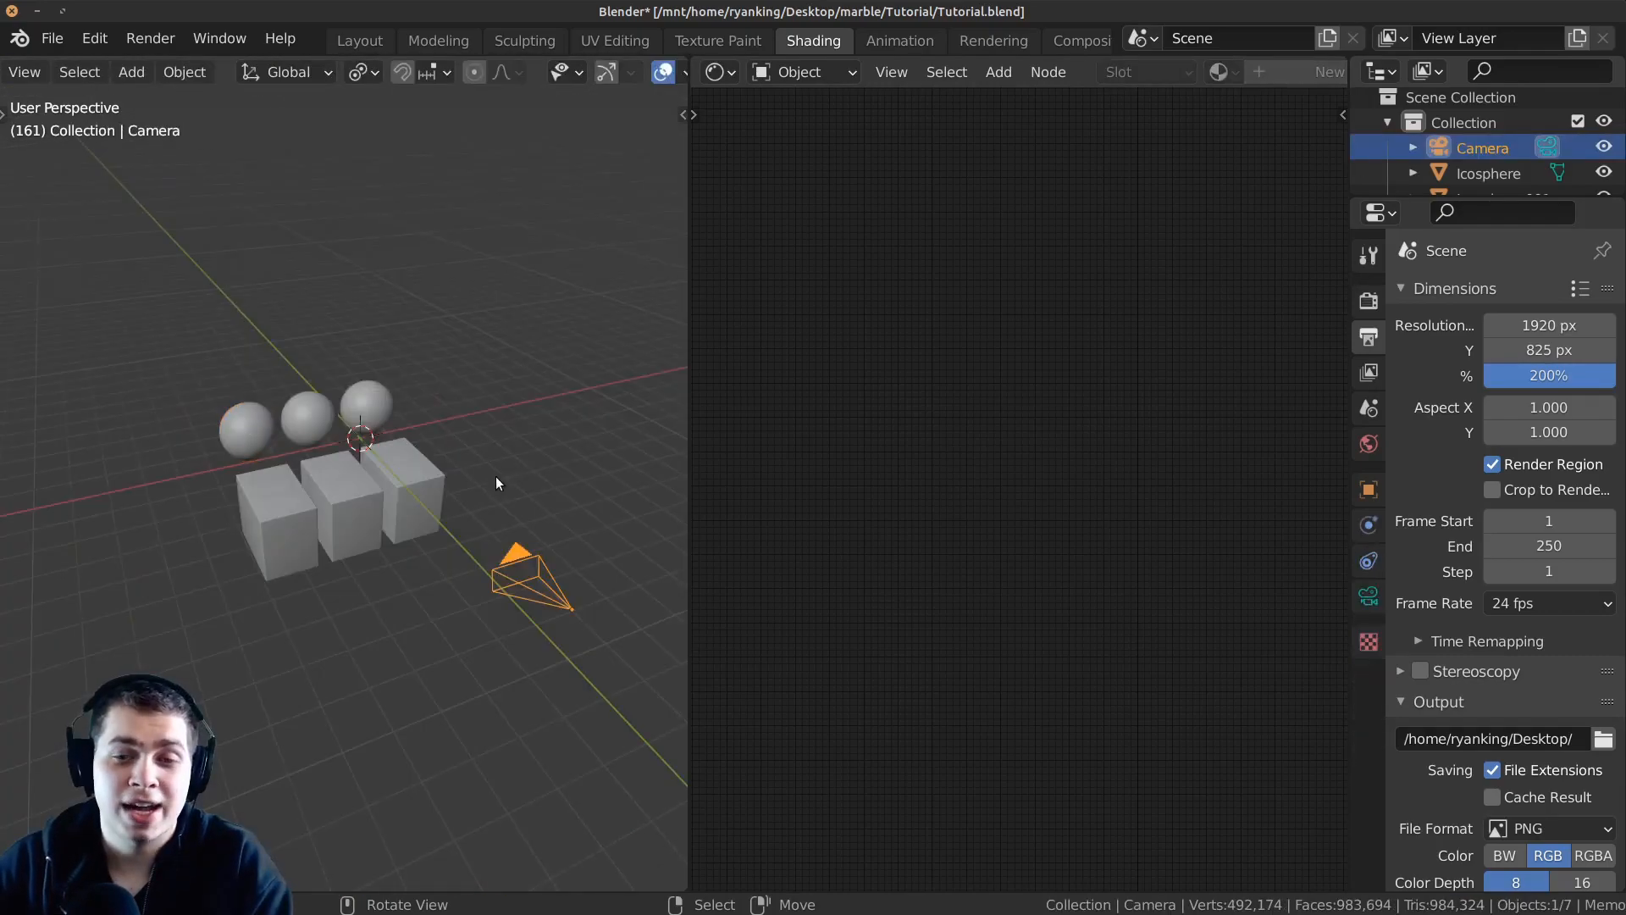
key("KP_0")
scroll(509, 500, "up", 5)
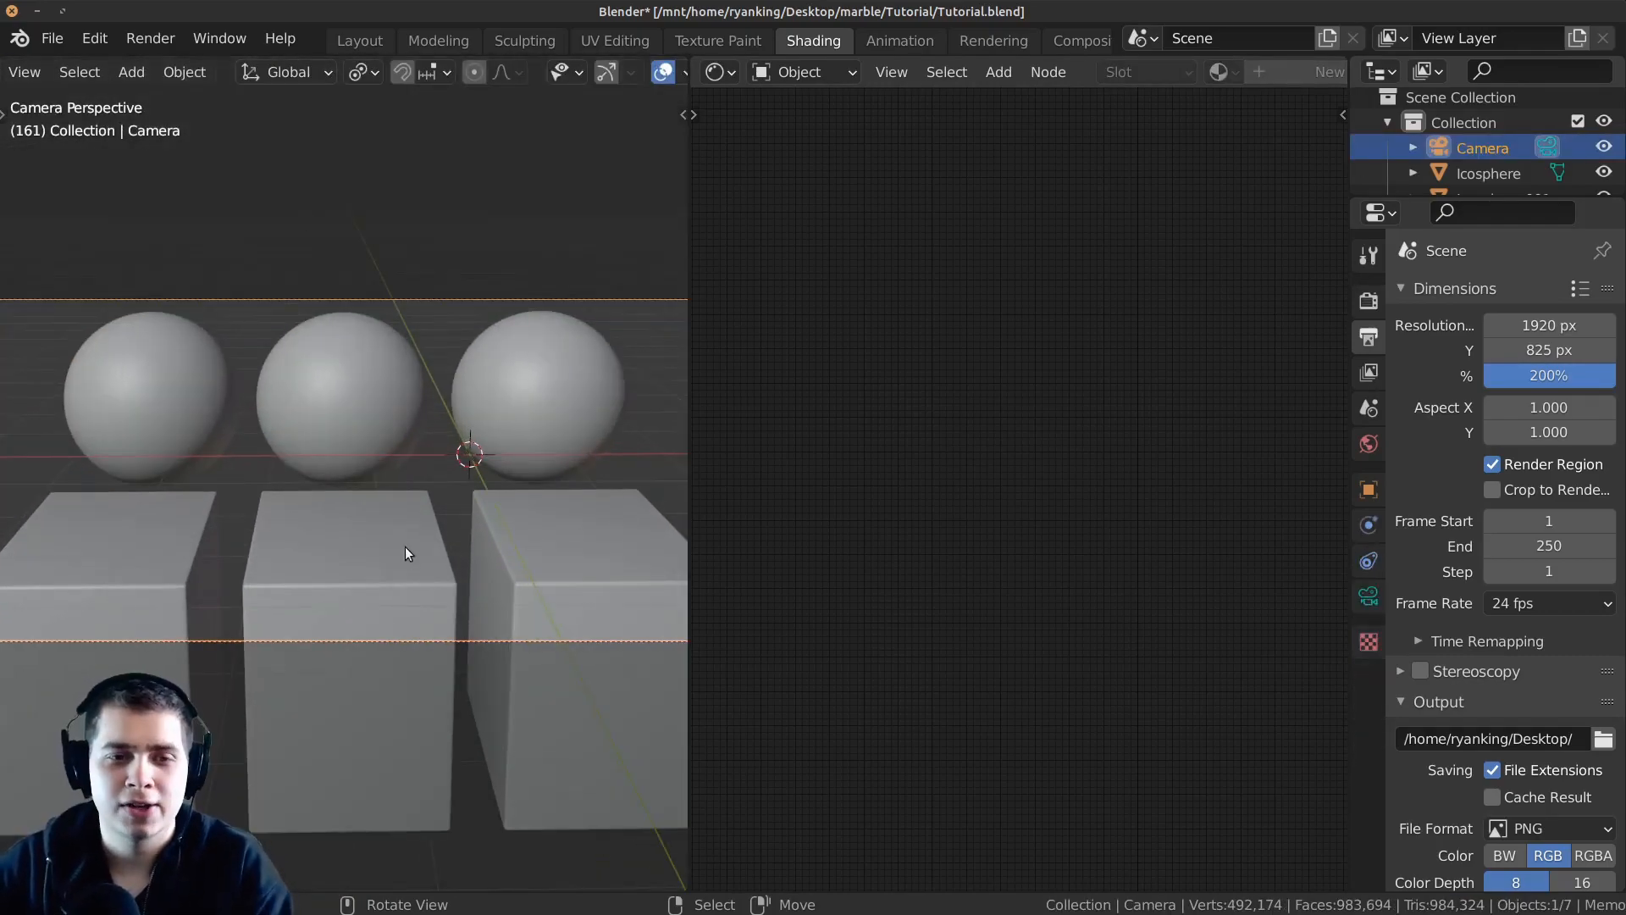
scroll(398, 554, "down", 2)
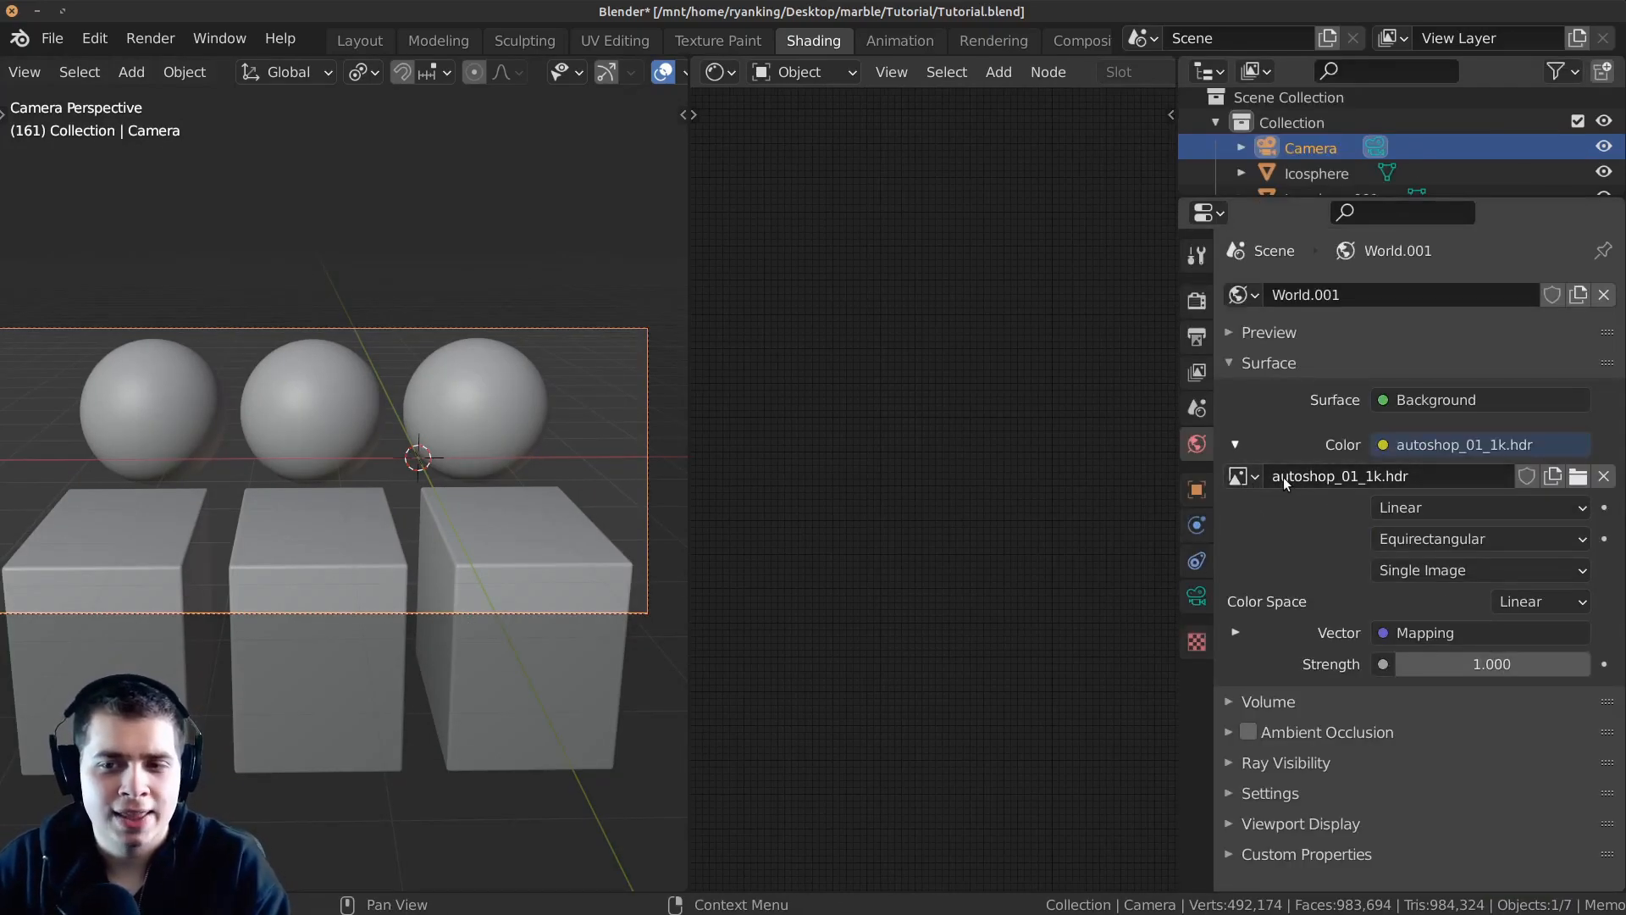
Check the HDR image autoshop_01_1k.hdr used as the world background color.
left_click(1284, 476)
left_click(1360, 477)
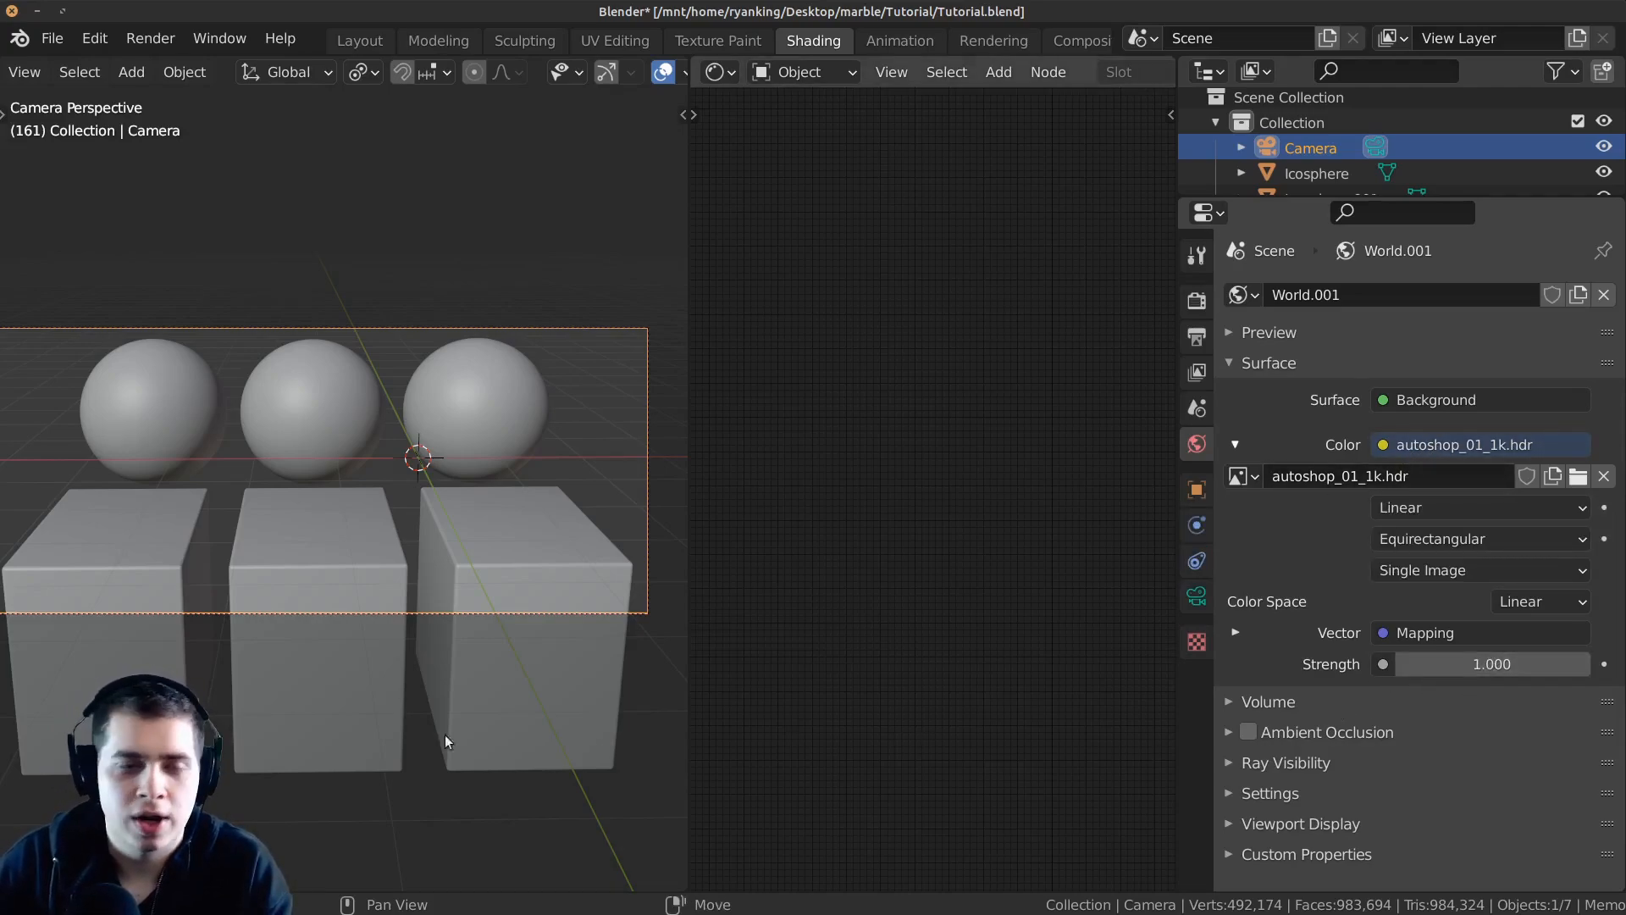
middle_click_drag(380, 407, 388, 409, "shift")
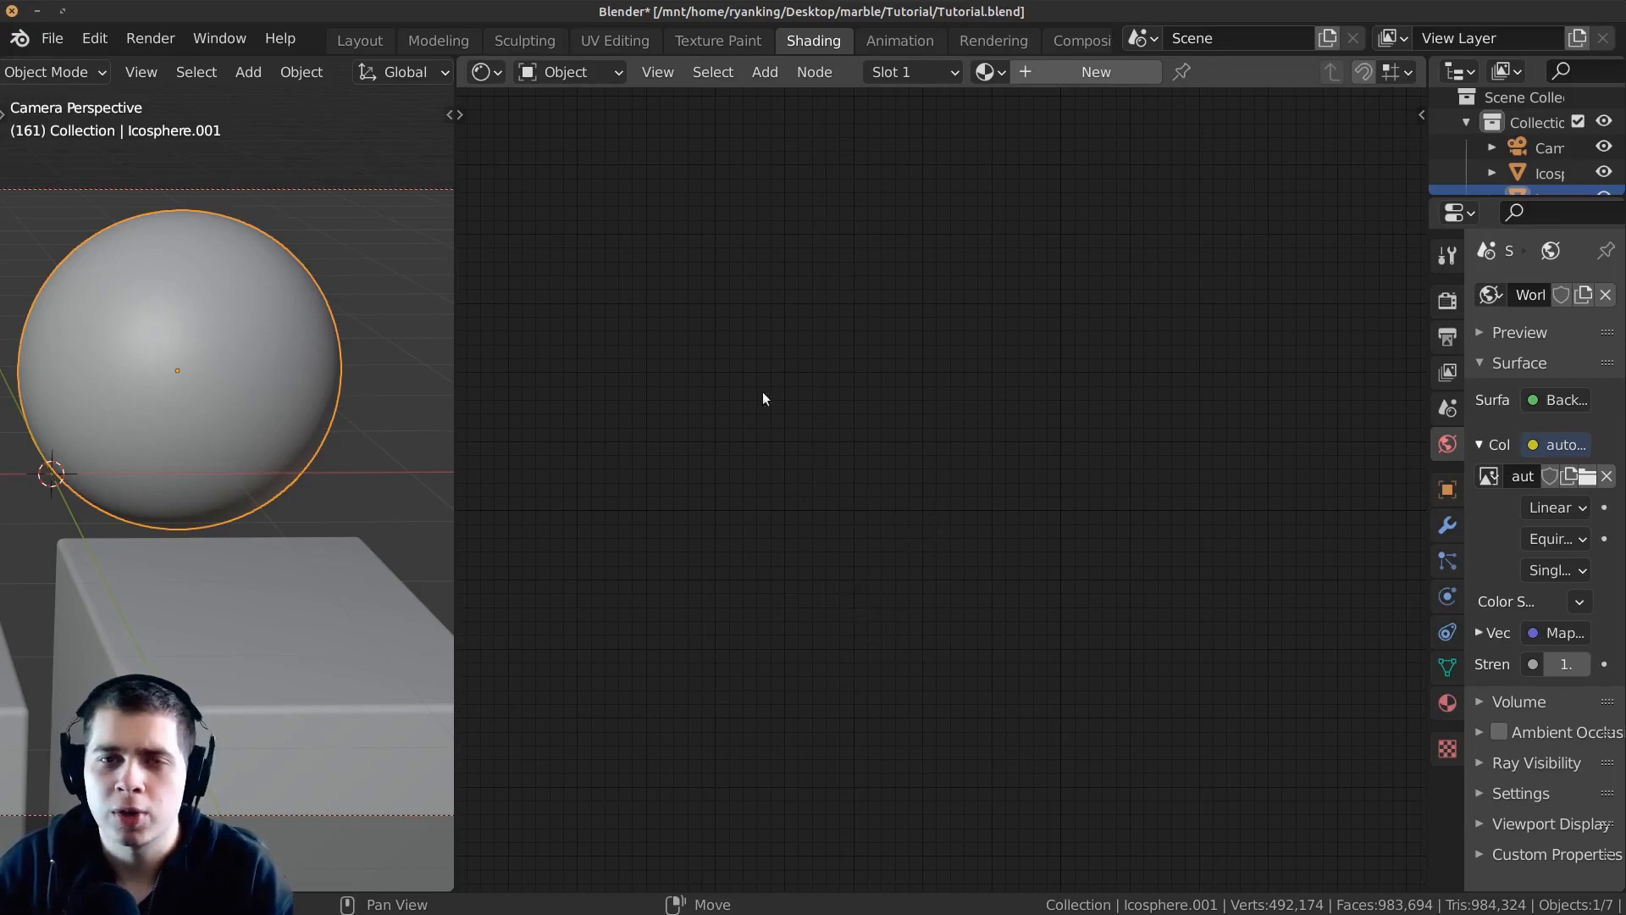
Search the add-ons preferences for "node", check whether Node Wrangler is enabled, and close the preferences.
left_click(96, 38)
left_click(171, 399)
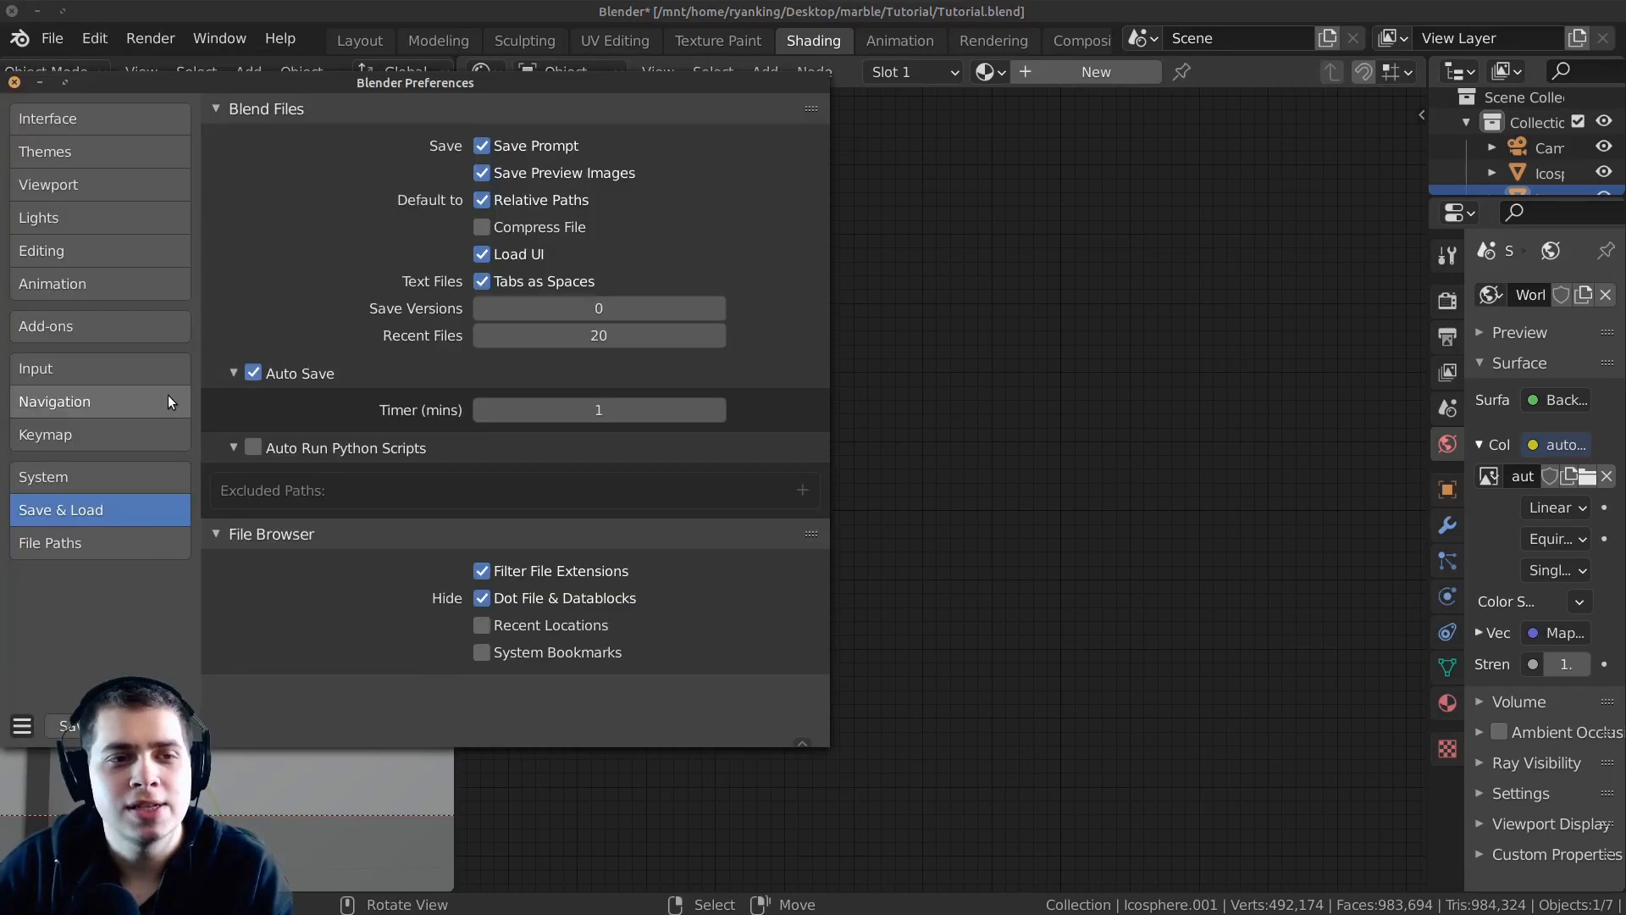
left_click(109, 326)
left_click(678, 142)
type("node")
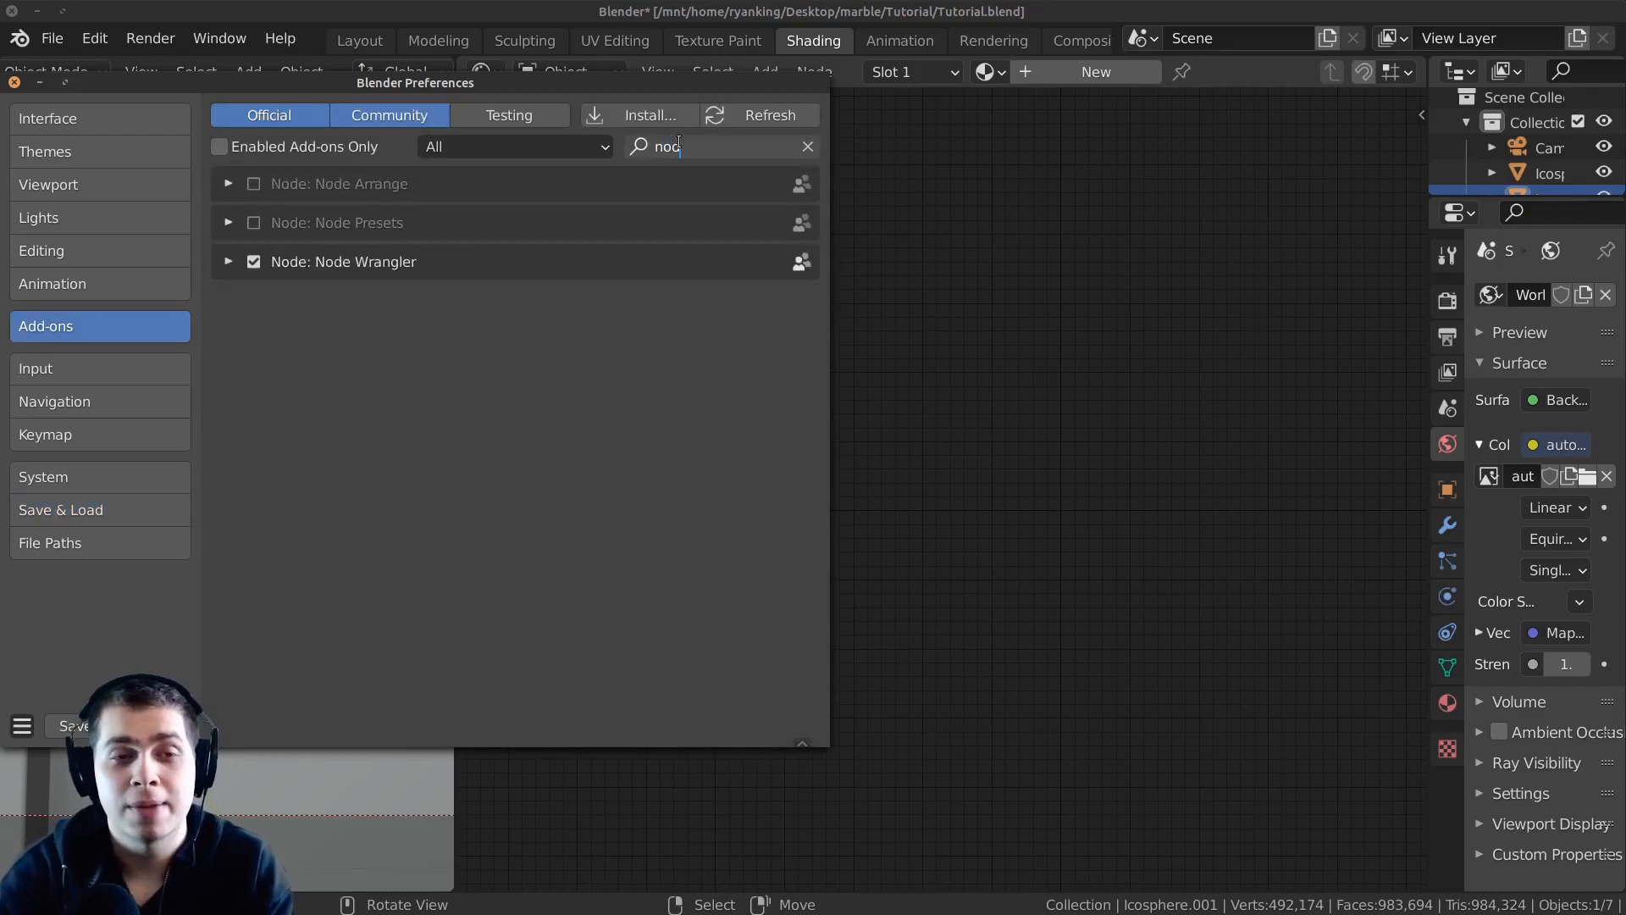
left_click(698, 326)
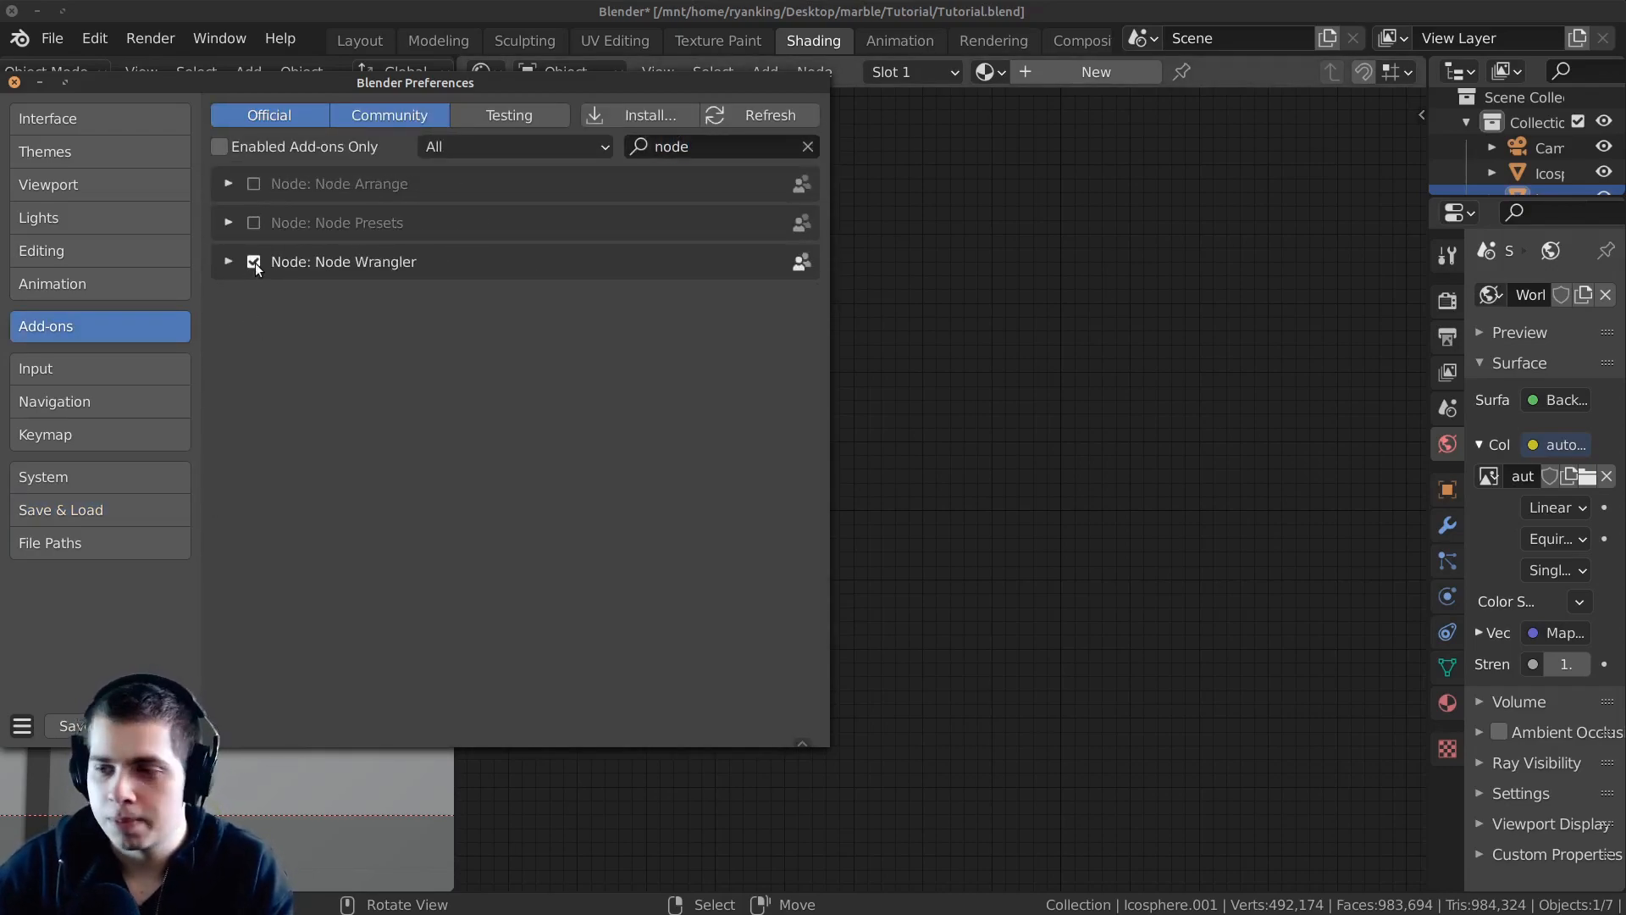
left_click(14, 83)
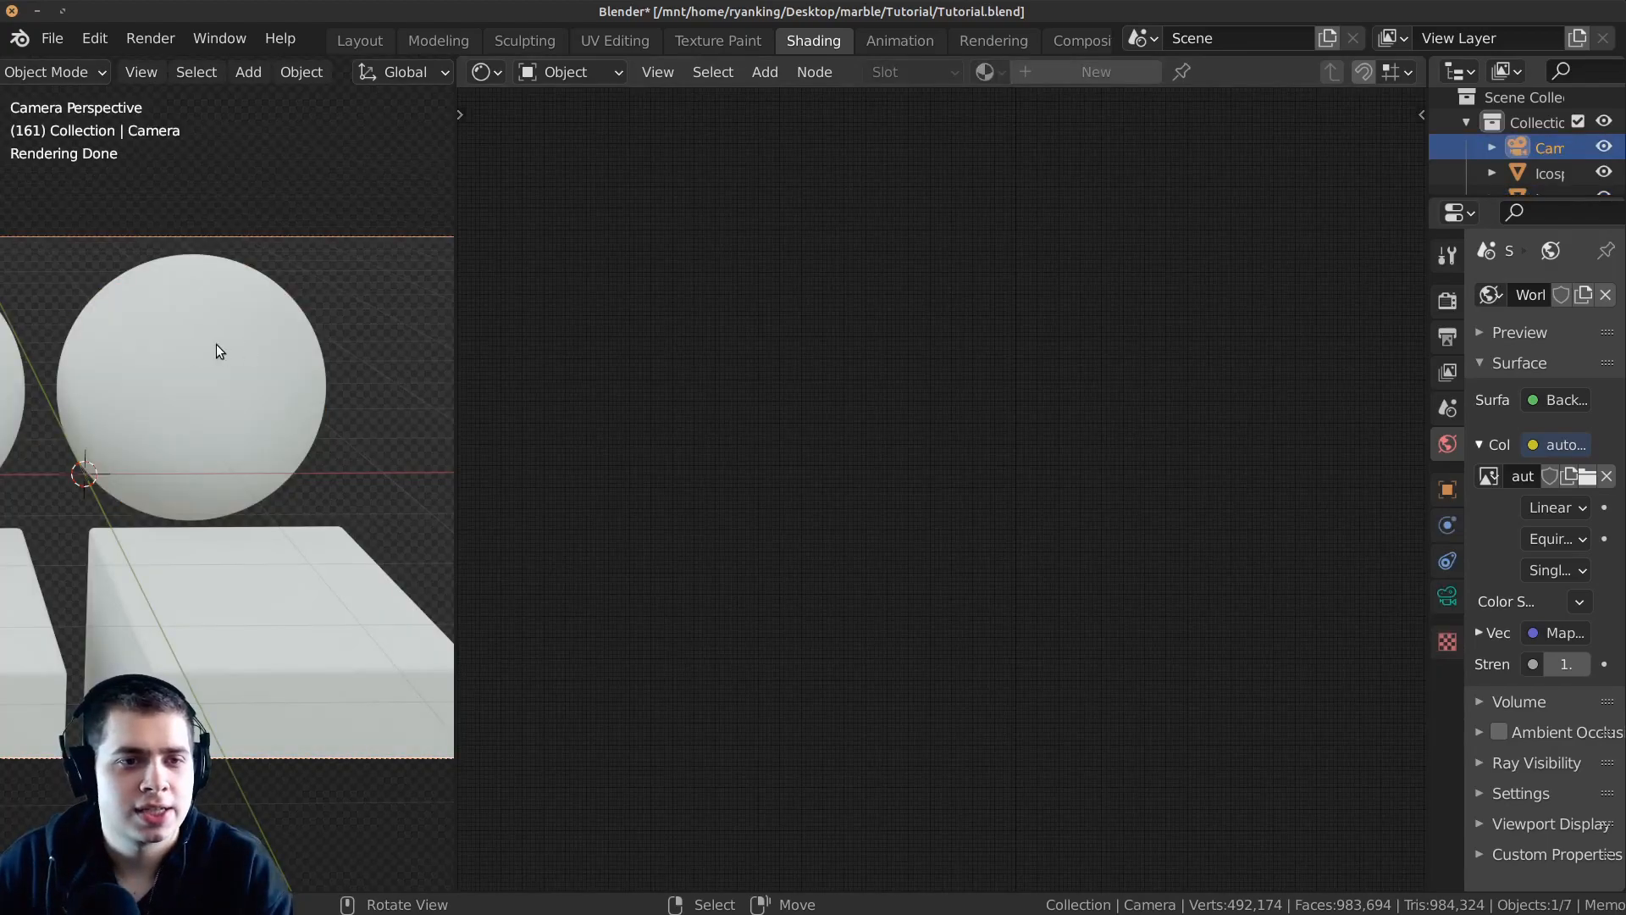
Create a new material on the sphere farthest along the row and name it "Marble Light".
right_click(221, 340)
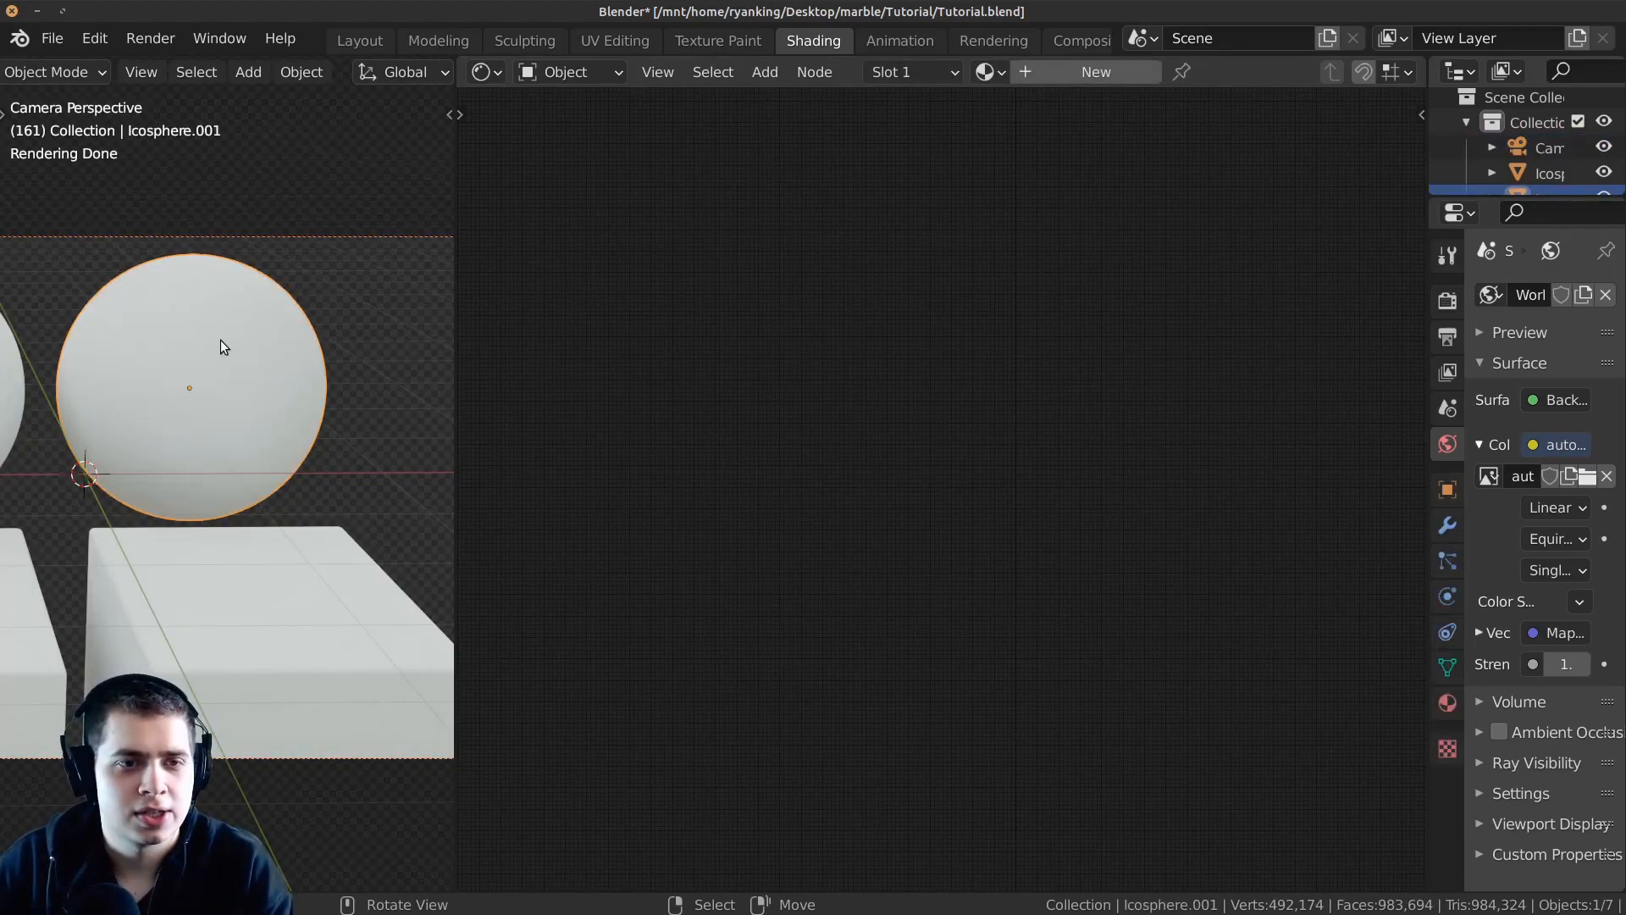
left_click(1069, 75)
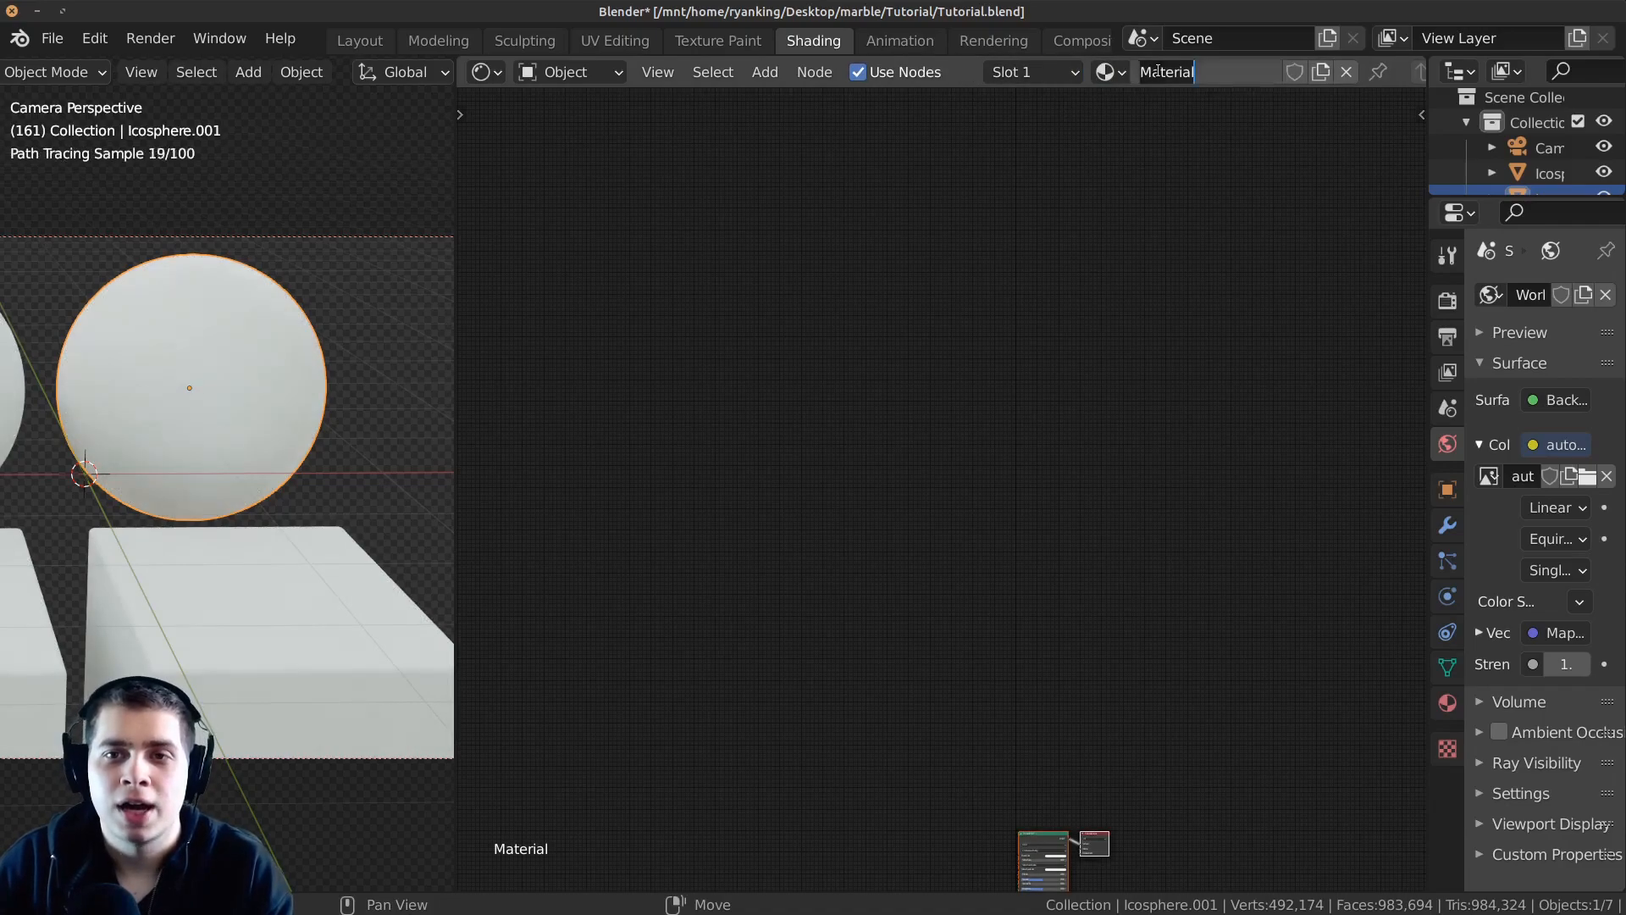
type("Marble Light")
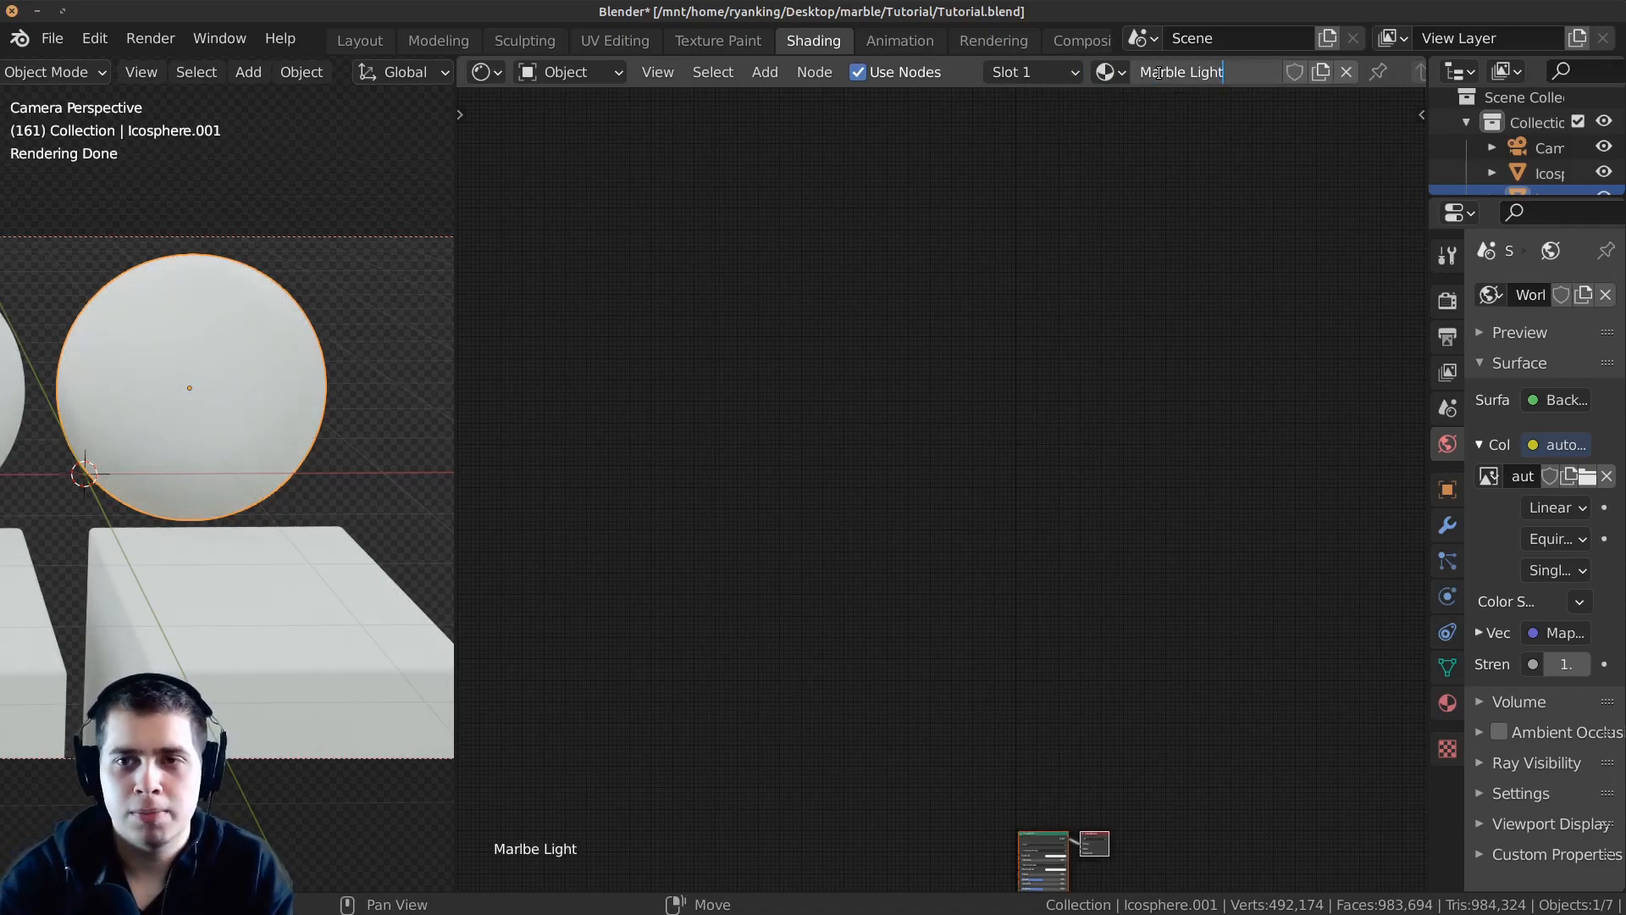
Confirm the corrected material name "Marble Light" and assign the same material to the block beneath the sphere.
key("Return")
scroll(1072, 690, "up", 3)
middle_click_drag(1133, 690, 1069, 453)
key("Home")
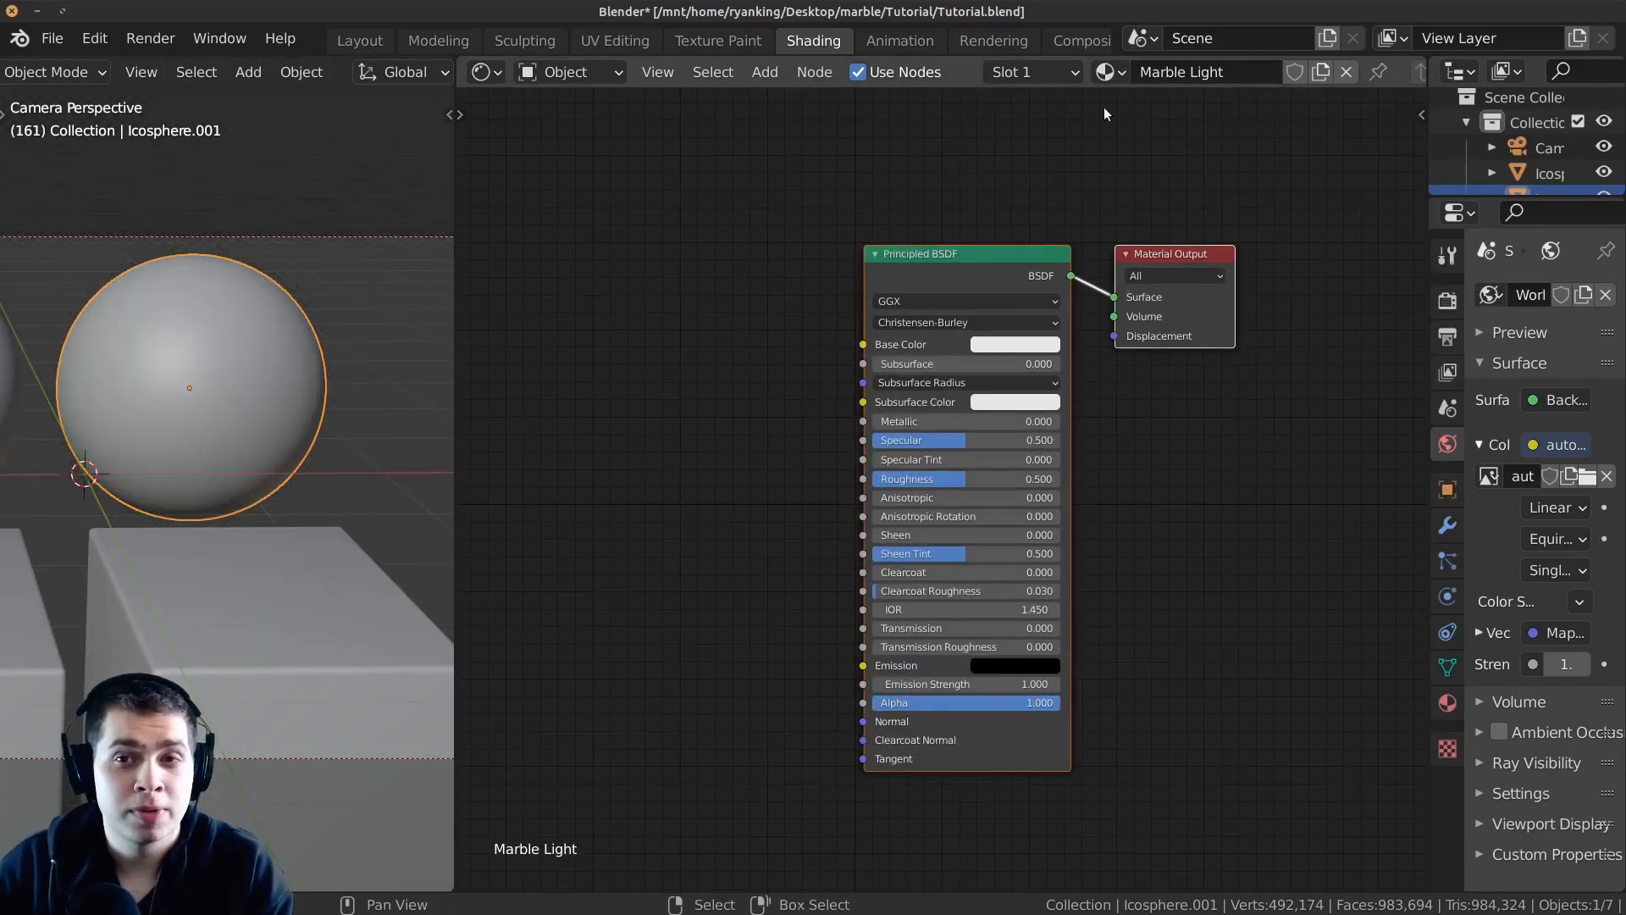
left_click_drag(1107, 73, 286, 640)
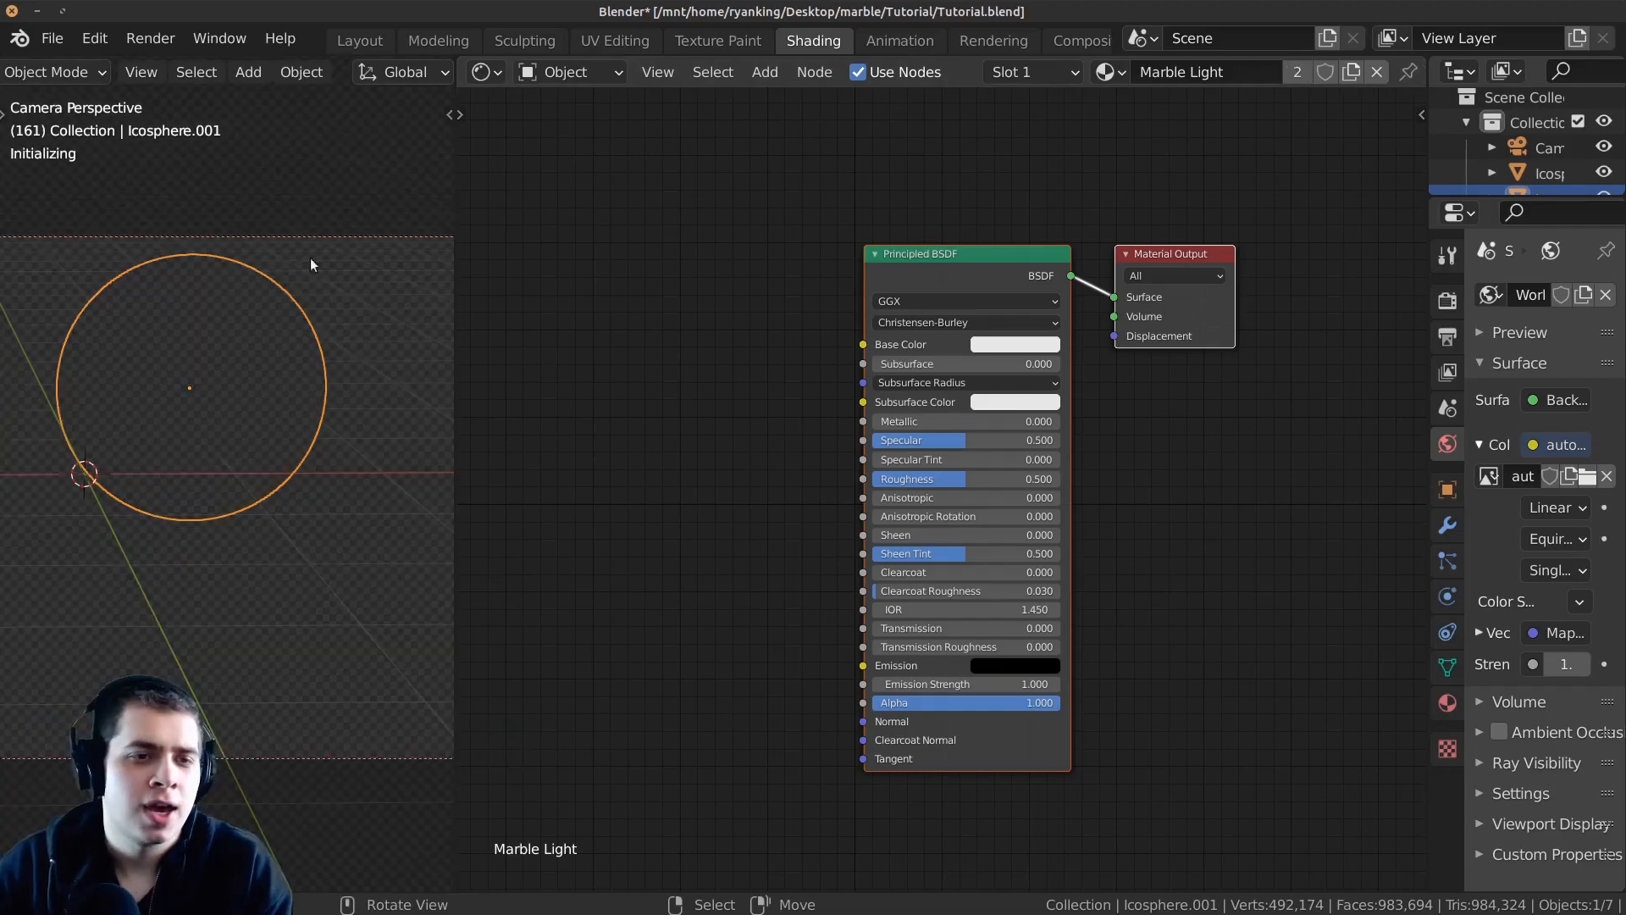
middle_click_drag(316, 438, 302, 414, "shift")
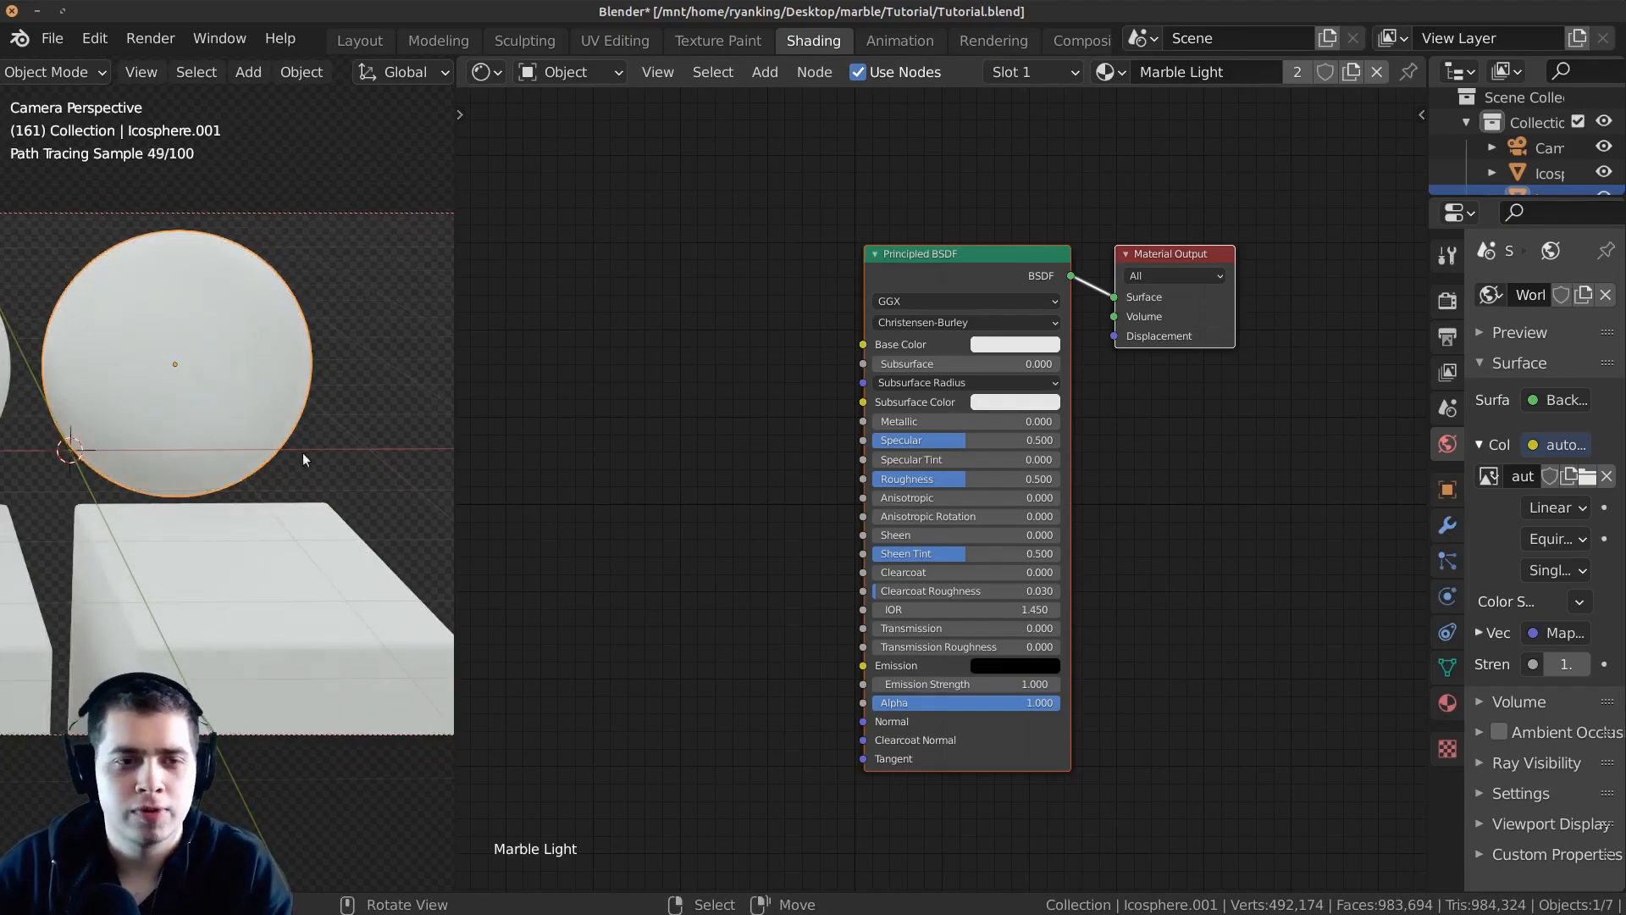
left_click(987, 344)
left_click_drag(1069, 160, 1022, 112)
key("Escape")
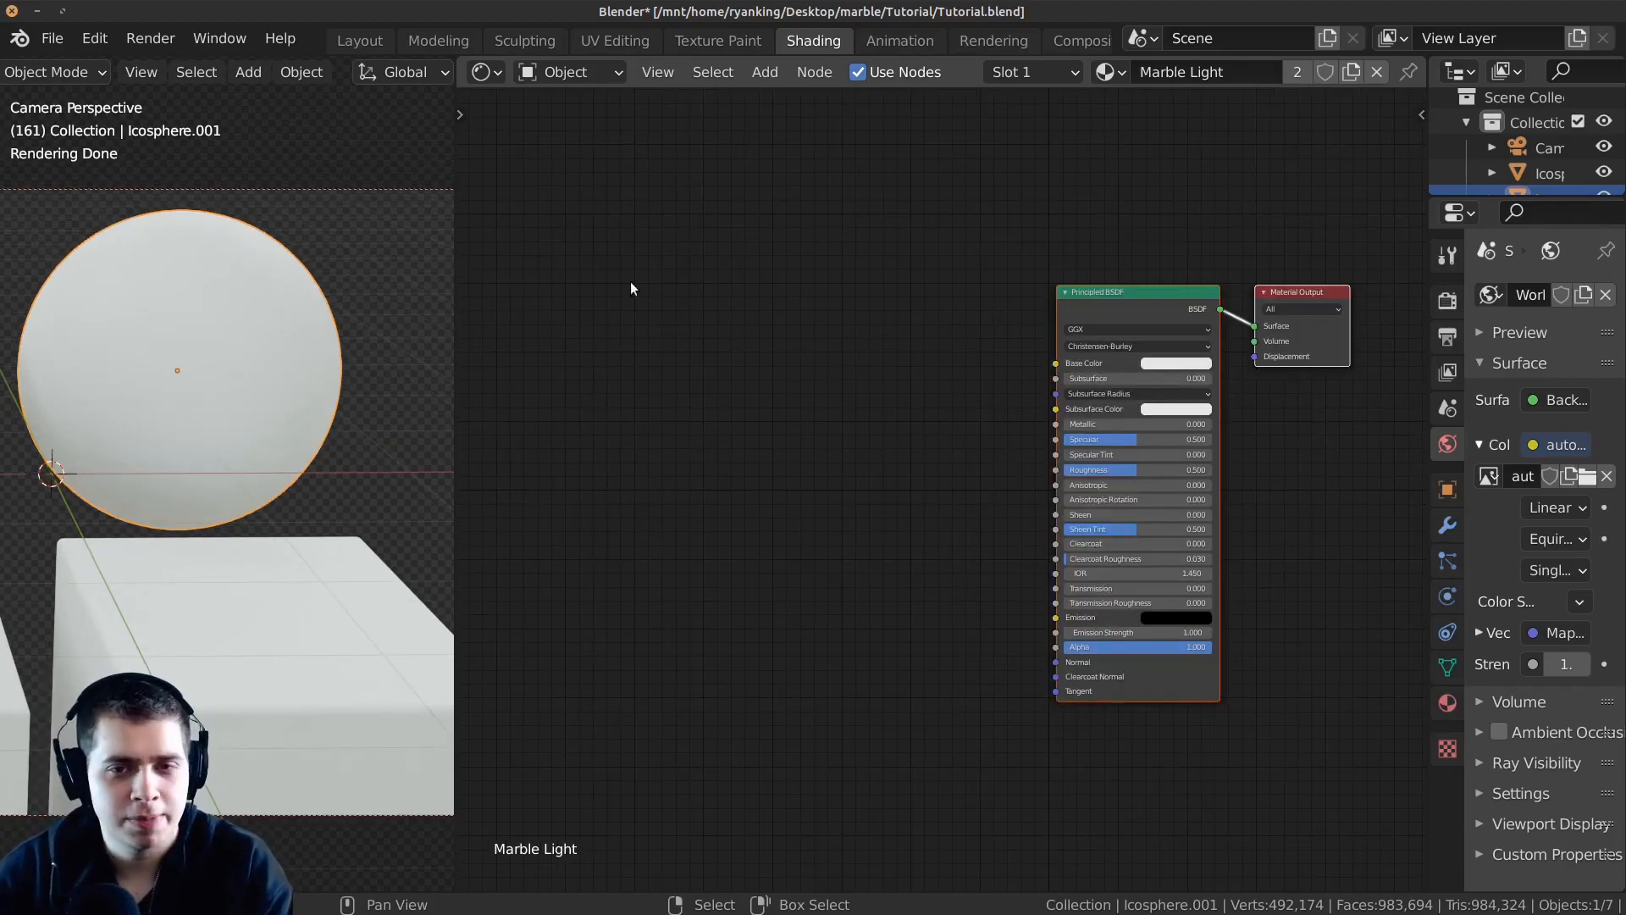
Add a Noise Texture node and place it in the empty space before the Principled BSDF.
key("shift+a")
left_click(686, 246)
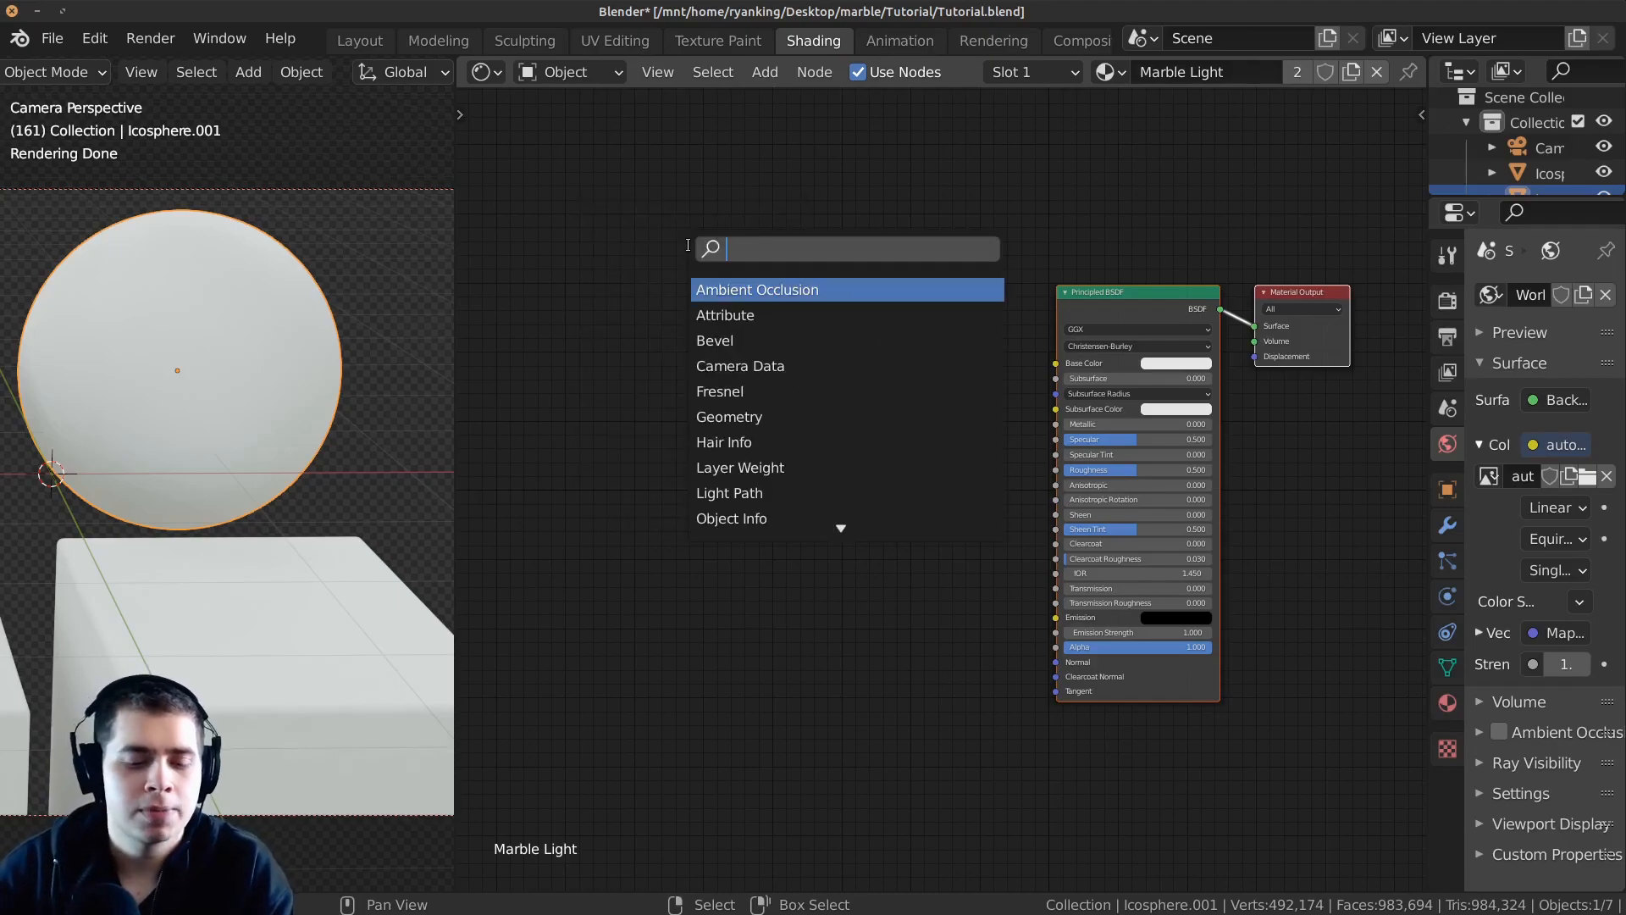
type("noi")
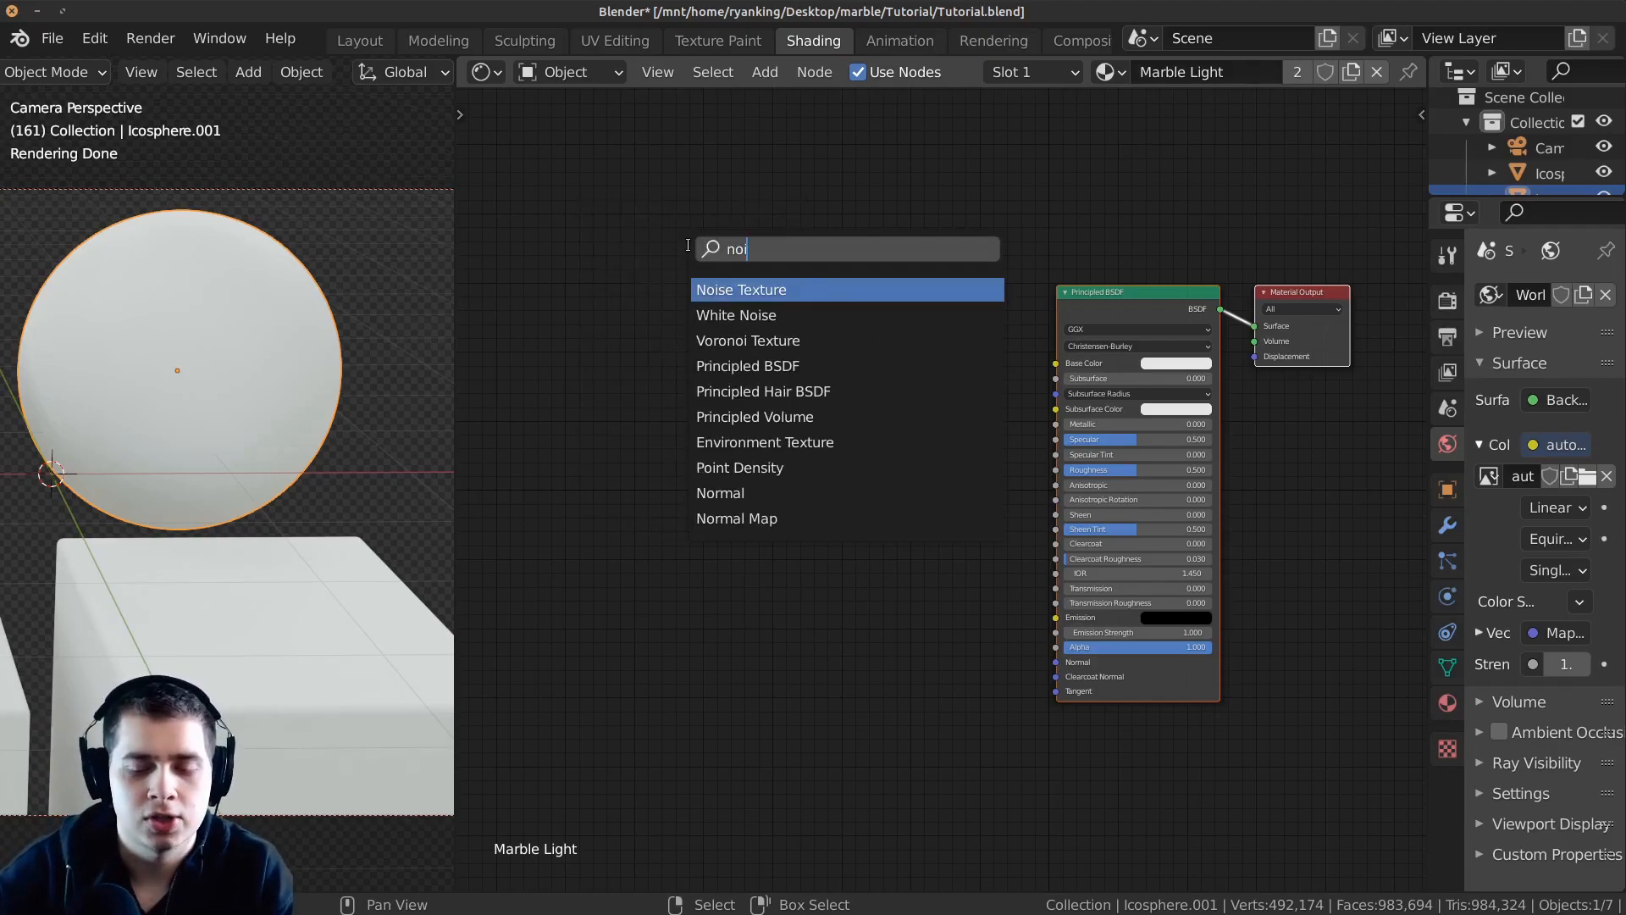
left_click(797, 290)
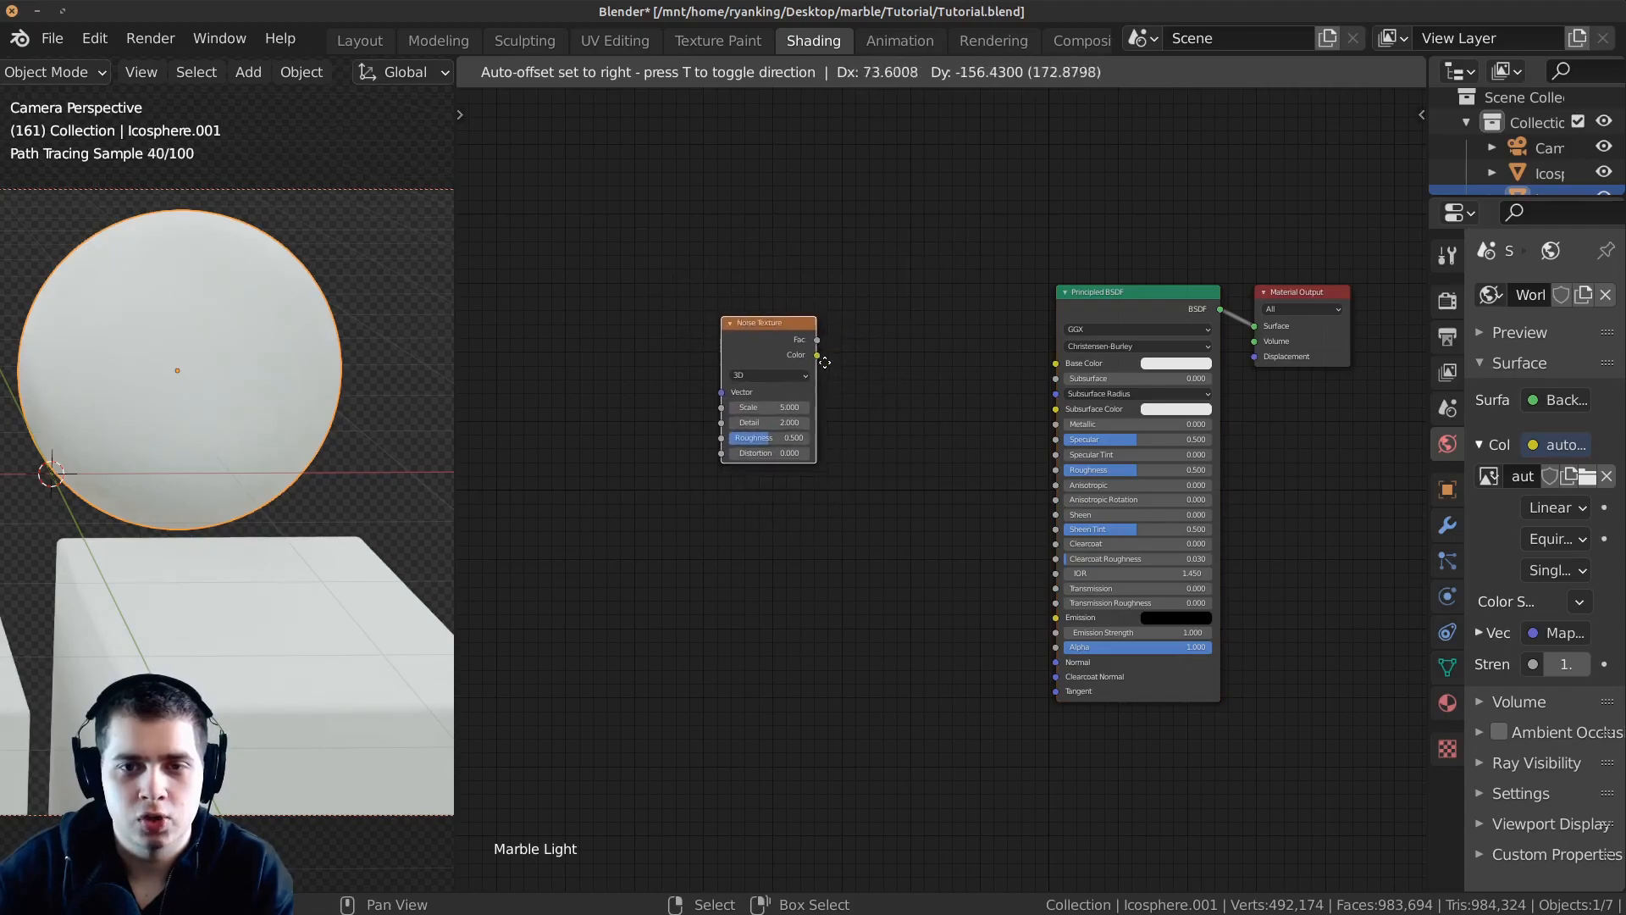
left_click(816, 352)
scroll(656, 493, "up", 2)
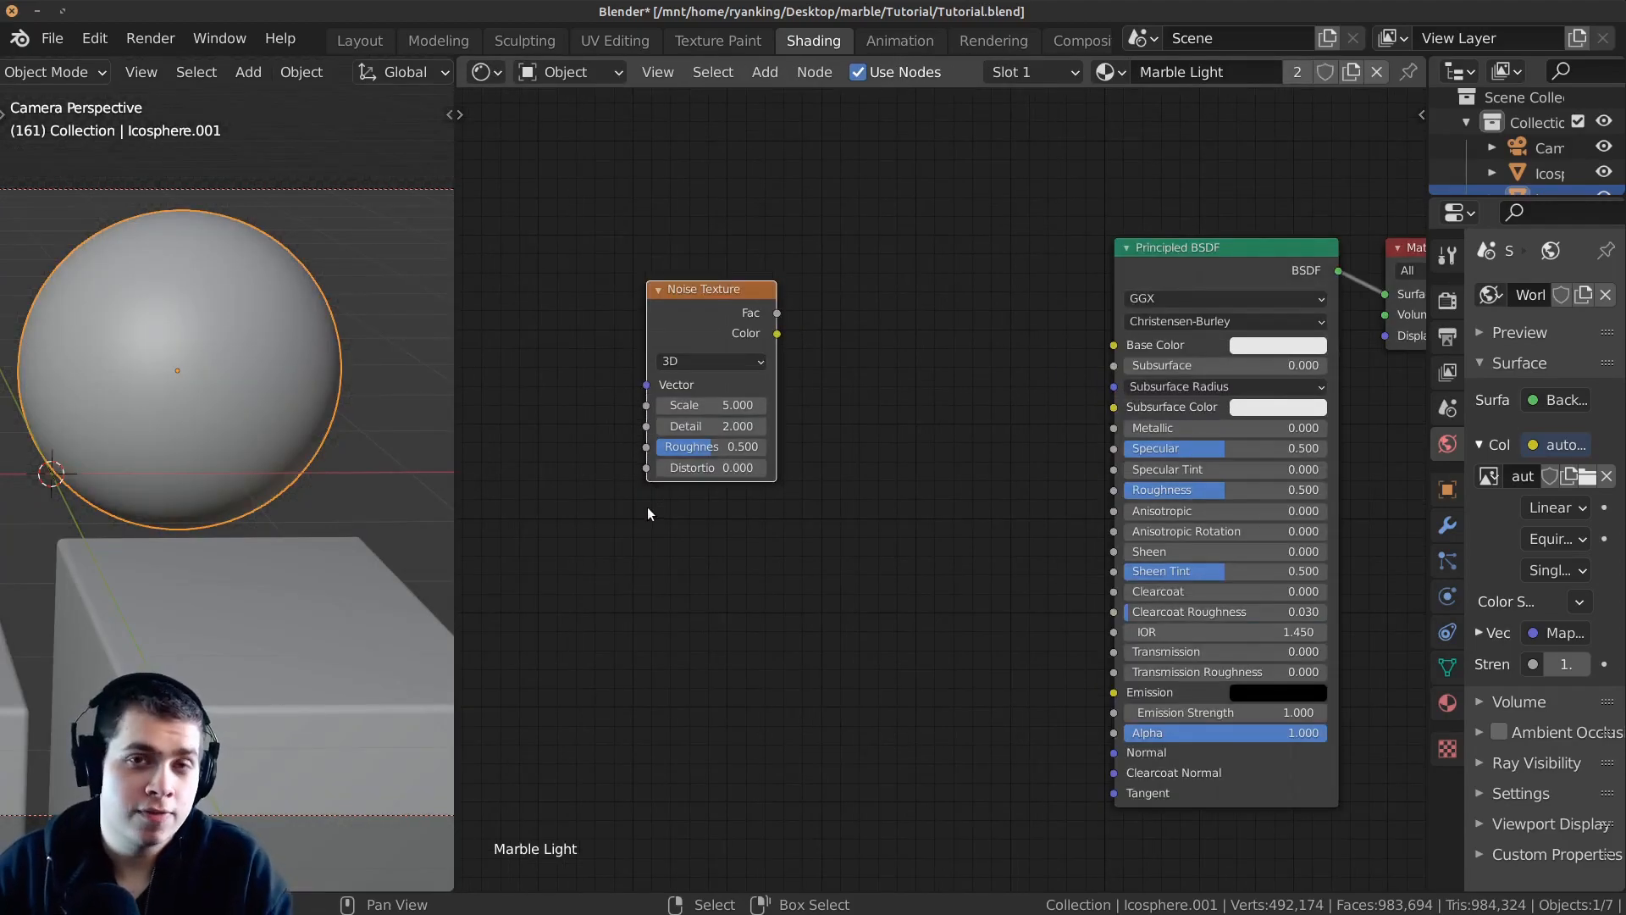
left_click_drag(680, 332, 694, 313)
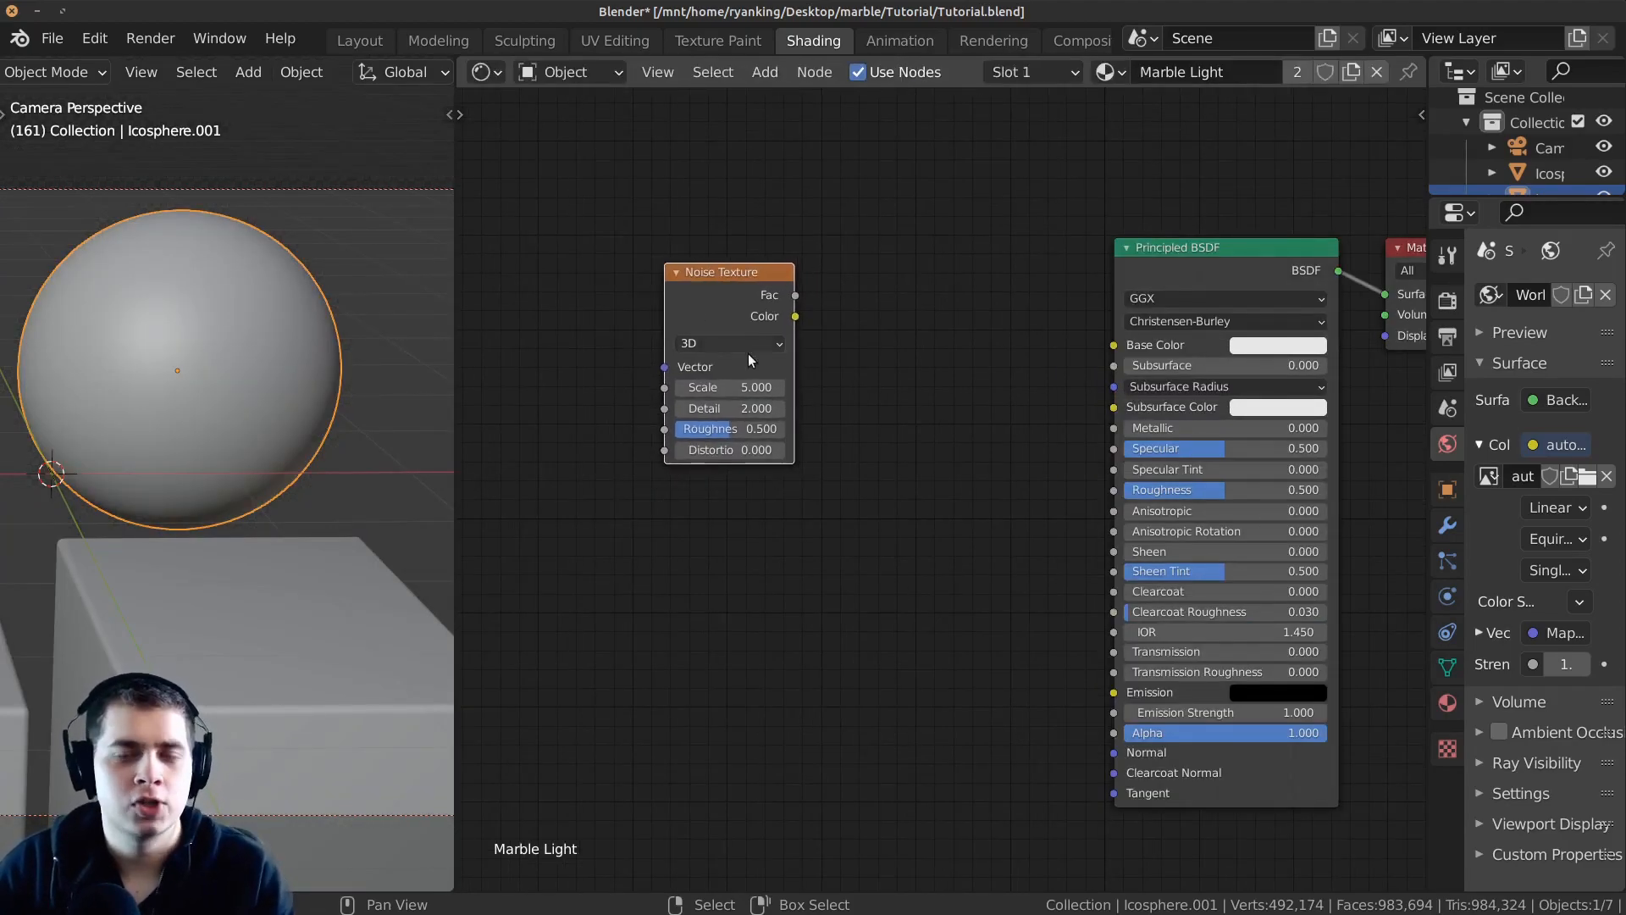
Add linked Texture Coordinate and Mapping nodes in front of the Noise Texture with Node Wrangler, and reposition the nodes.
middle_click_drag(740, 330, 762, 348)
left_click_drag(749, 329, 764, 338)
middle_click_drag(830, 346, 891, 373)
key("ctrl+t")
scroll(826, 356, "down", 1)
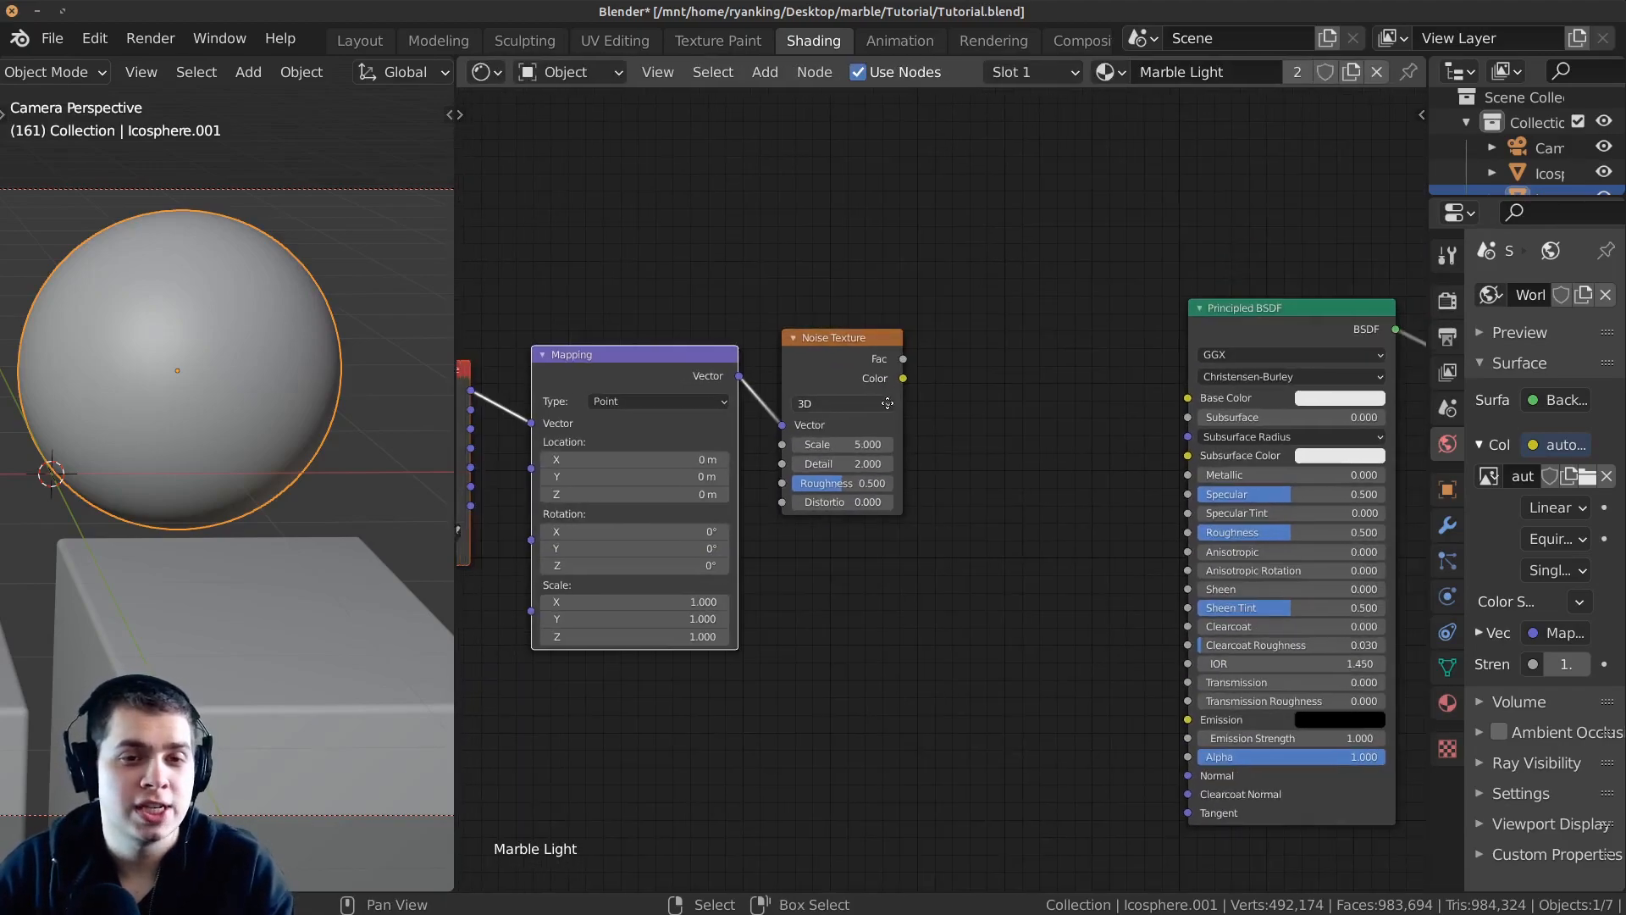
middle_click_drag(830, 321, 1009, 339)
scroll(1042, 394, "up", 2)
middle_click_drag(1047, 398, 1188, 376)
left_click_drag(902, 331, 800, 321)
left_click(642, 350)
scroll(714, 428, "up", 3)
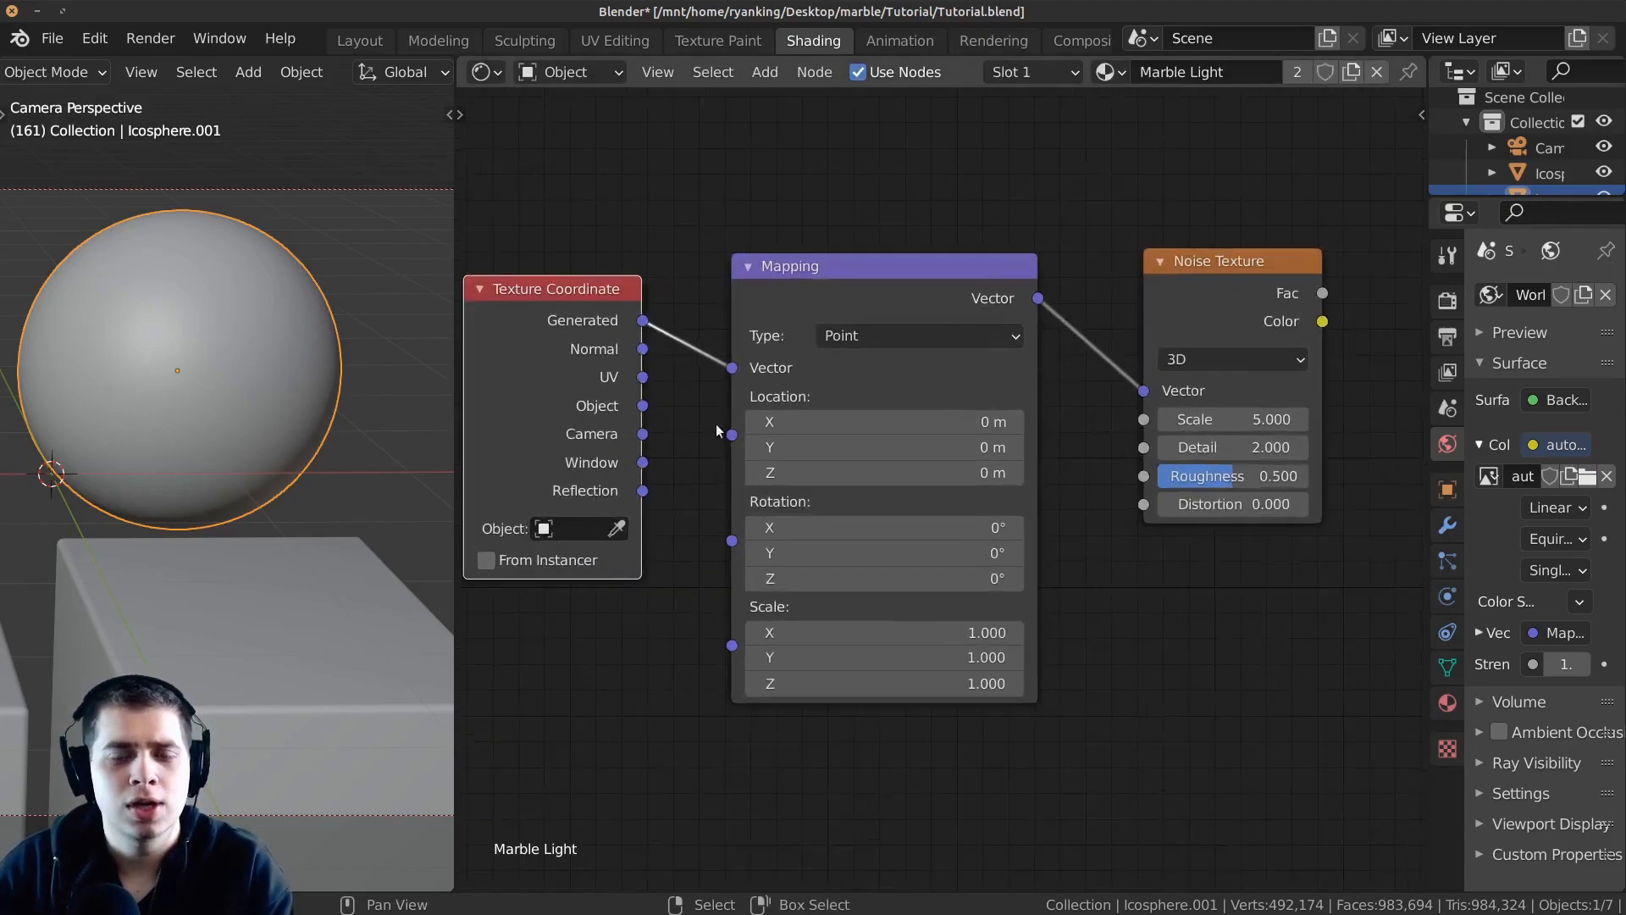
Return the viewport to rendered shading and connect the Texture Coordinate's Object output to the Mapping node's Vector input.
scroll(716, 434, "up", 1)
key("z")
left_click(412, 221)
mouse_move(618, 398)
left_mouse_down()
mouse_move(688, 325)
mouse_move(715, 359)
left_mouse_up()
Preview the Noise Texture's Fac output on the sphere and block through a Viewer.
scroll(1267, 340, "down", 3)
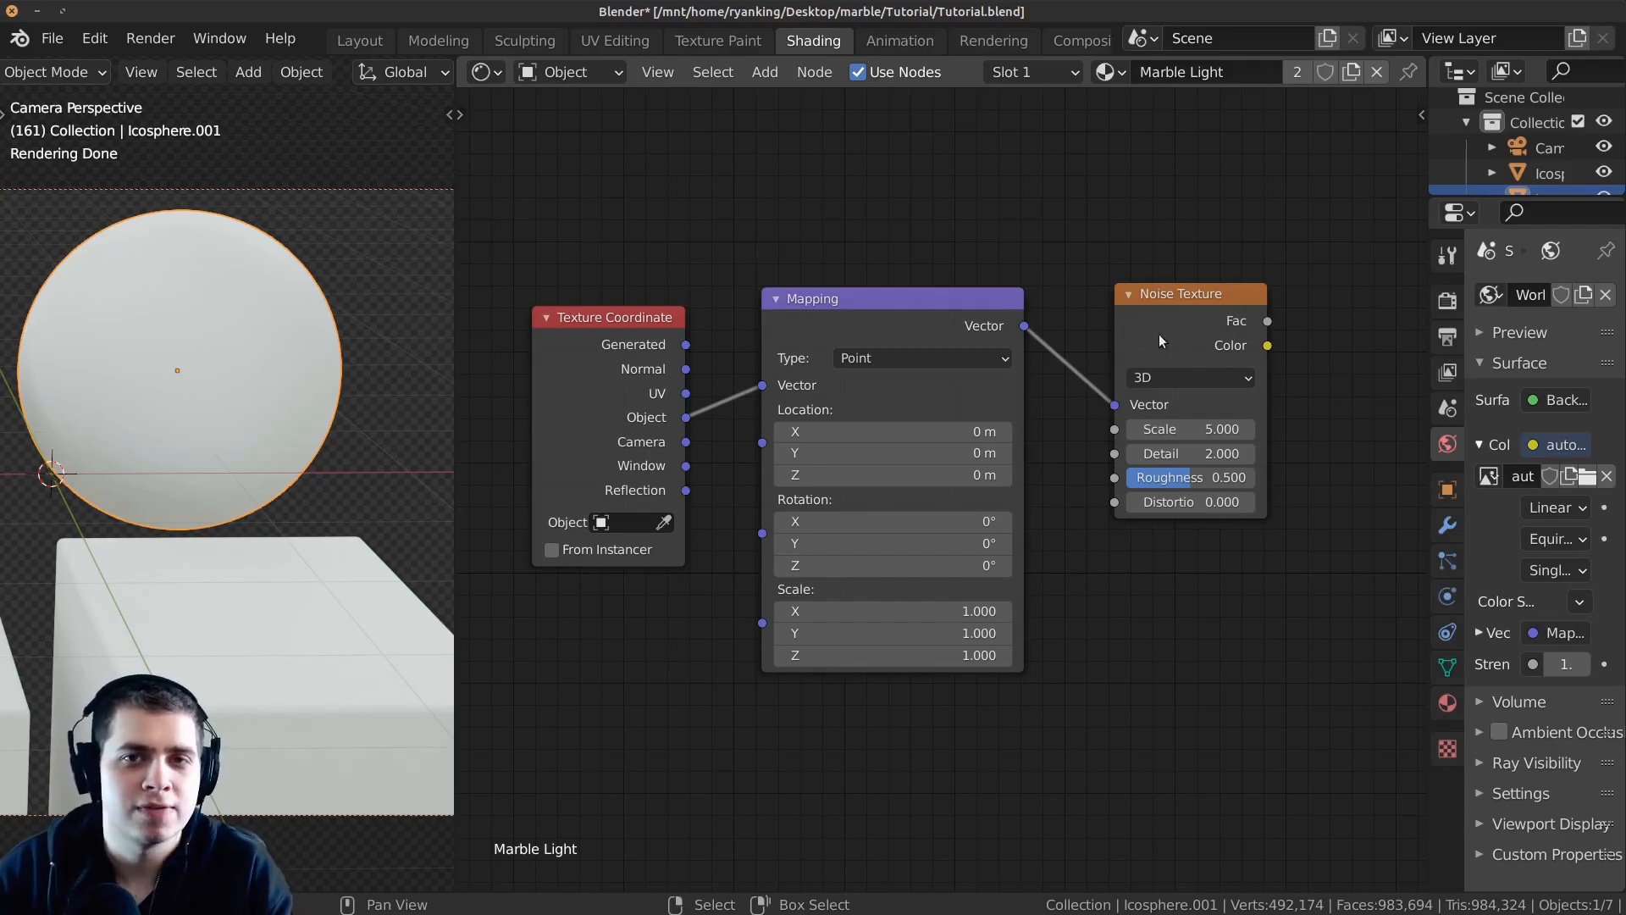
scroll(1151, 327, "down", 2)
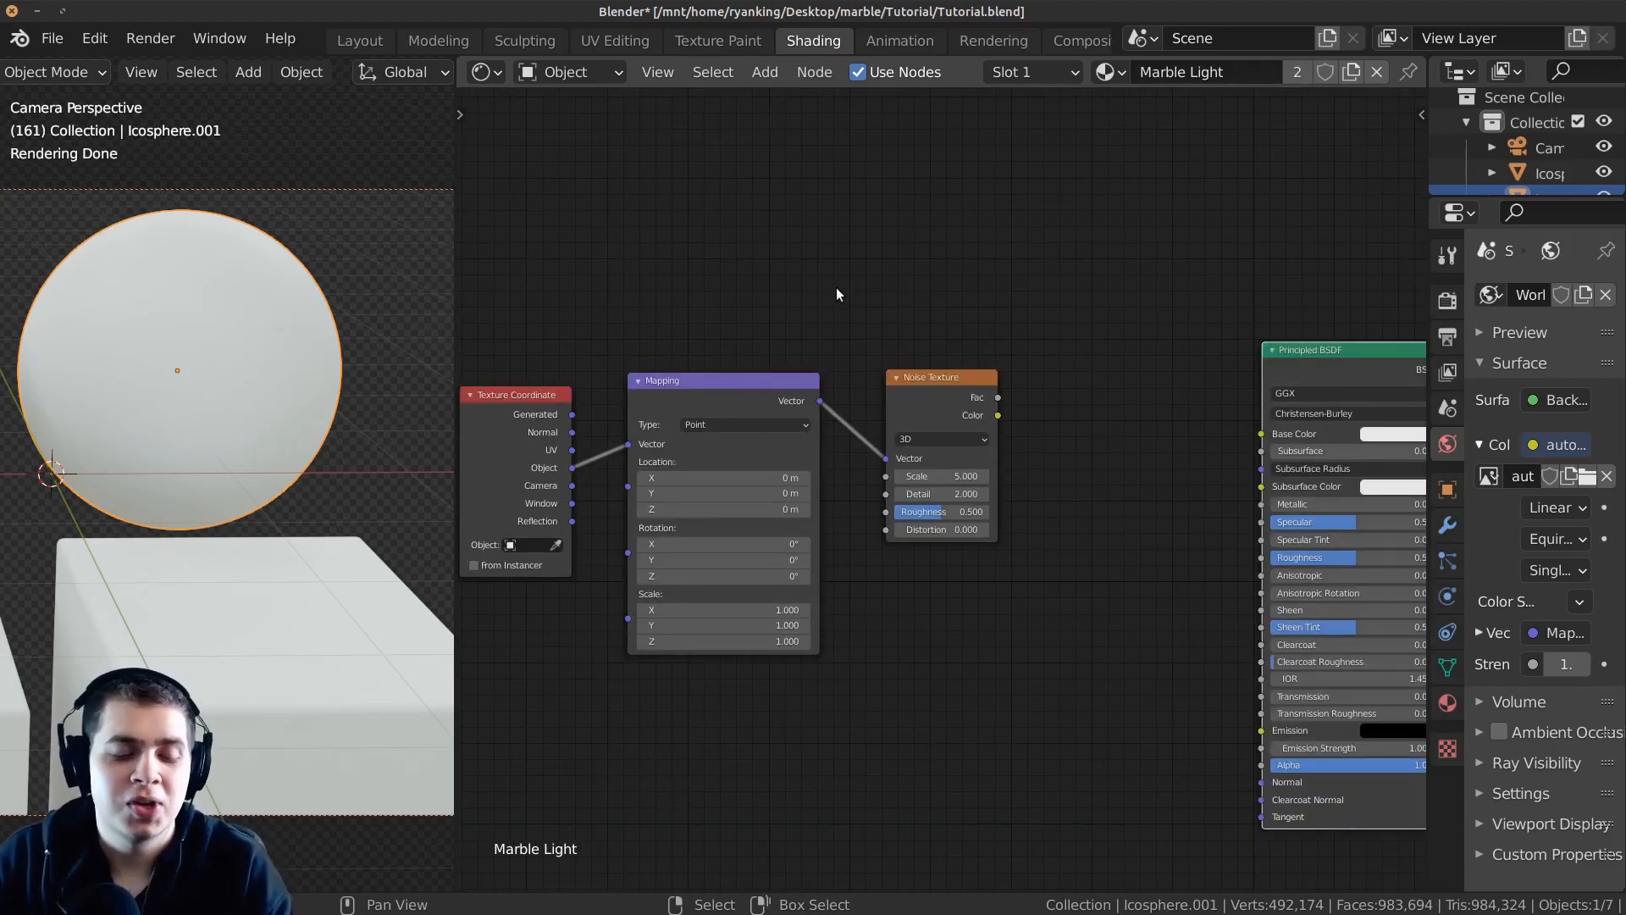
left_click(935, 390, "ctrl+shift")
key("Home")
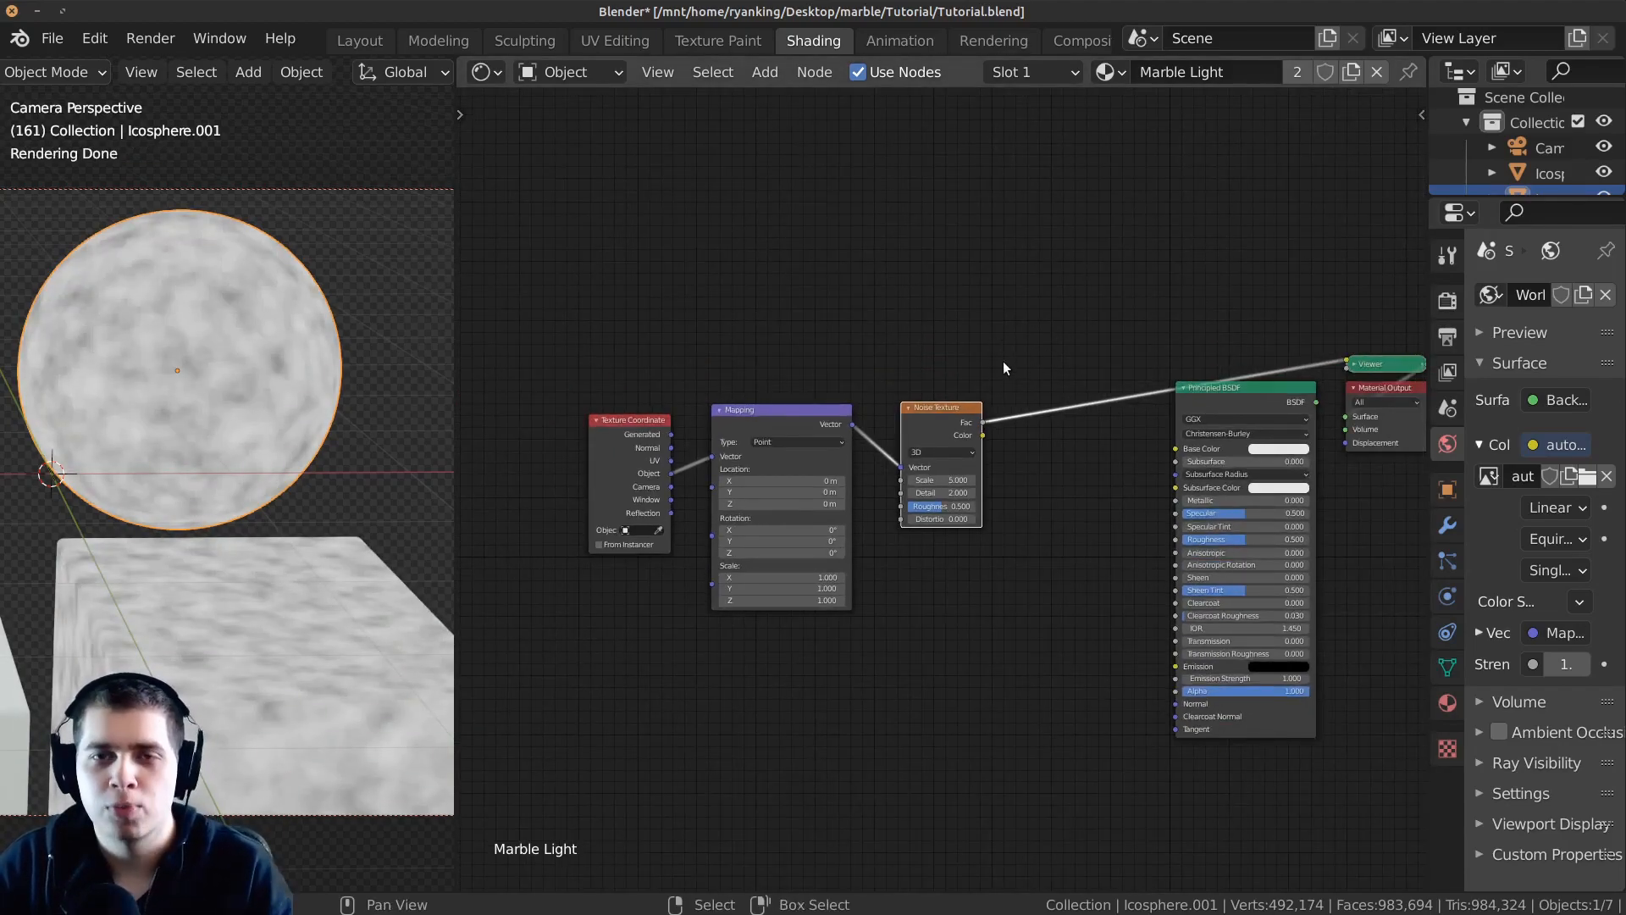
scroll(1051, 366, "up", 3)
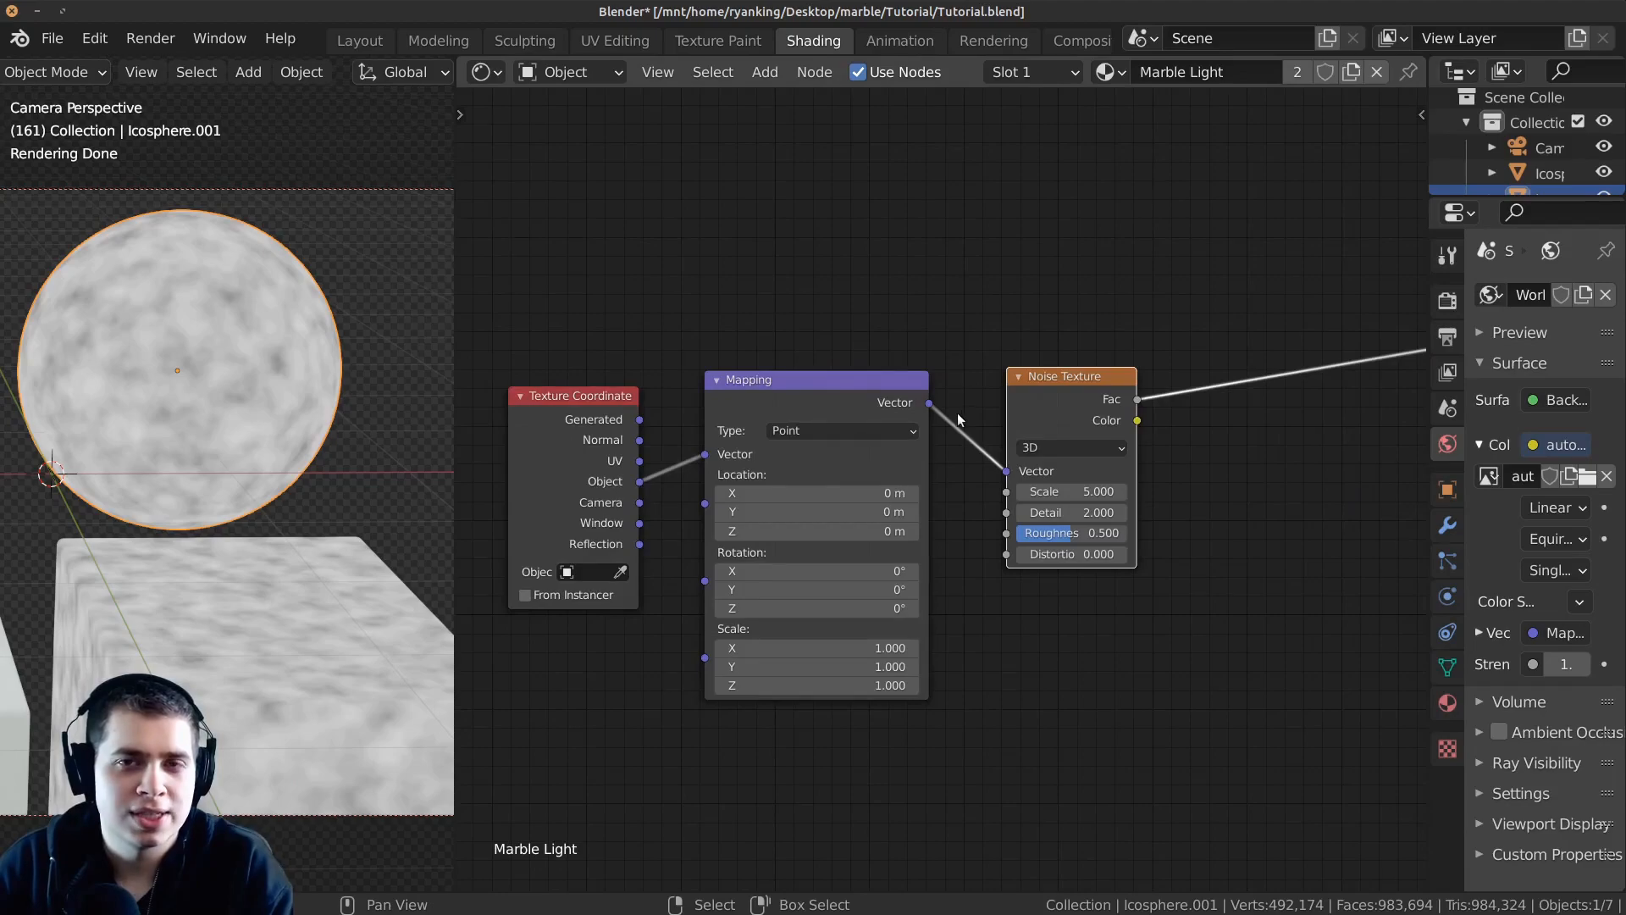
Preview the Texture Coordinate and Mapping outputs in turn, and return the preview to the Noise Texture.
left_click(820, 393, "ctrl+shift")
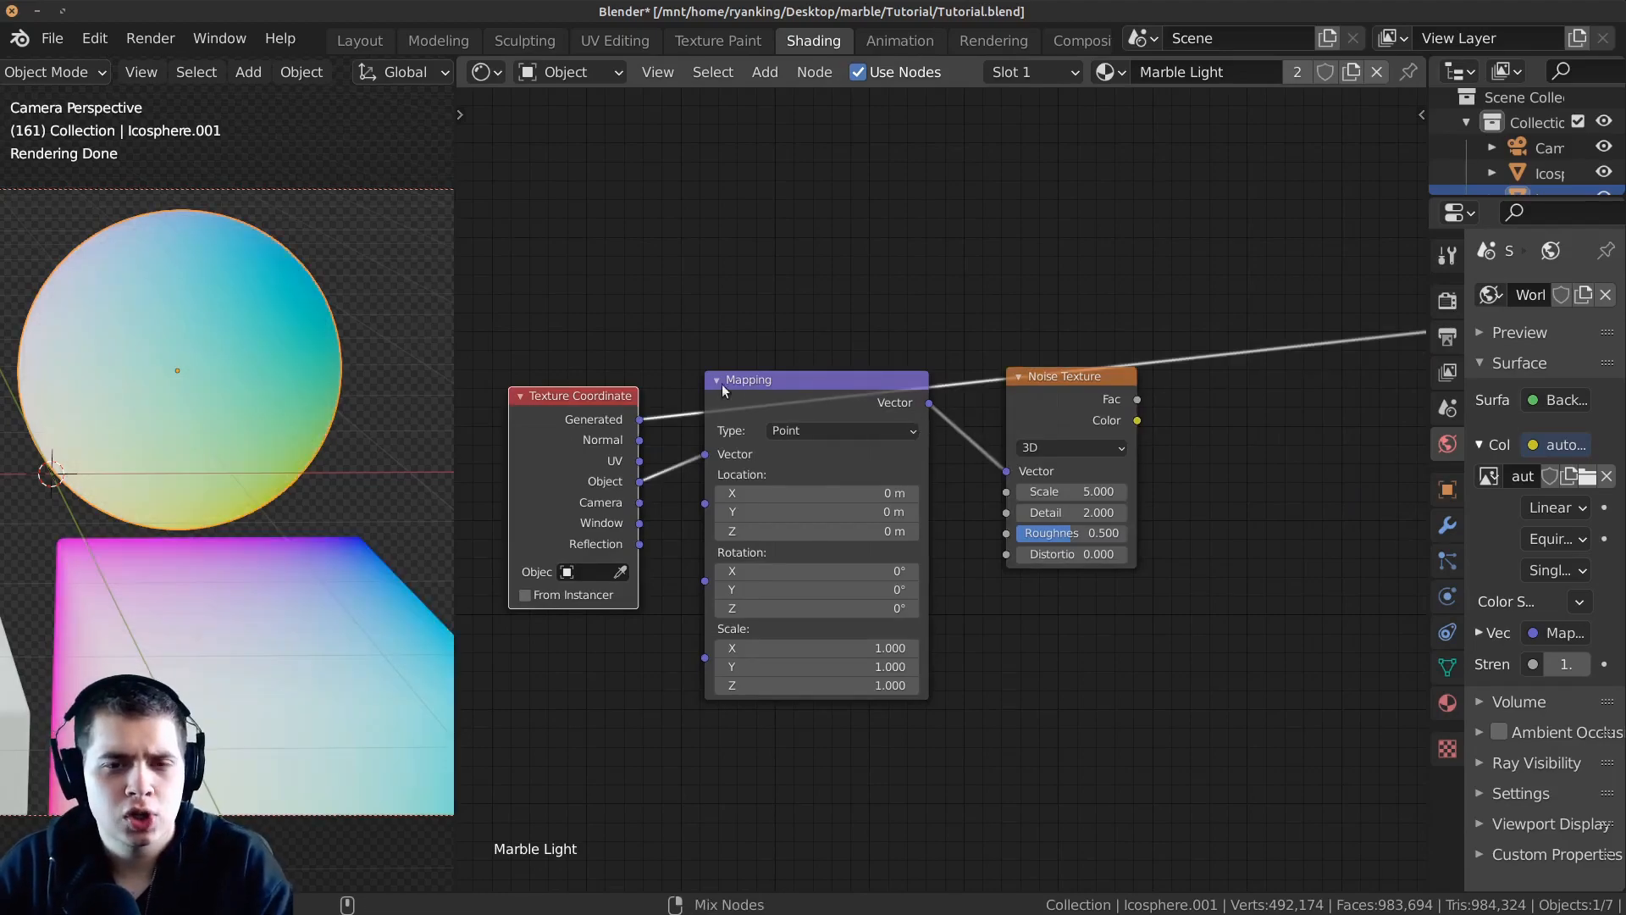
left_click(1054, 378, "ctrl+shift")
left_click(719, 403, "ctrl+shift")
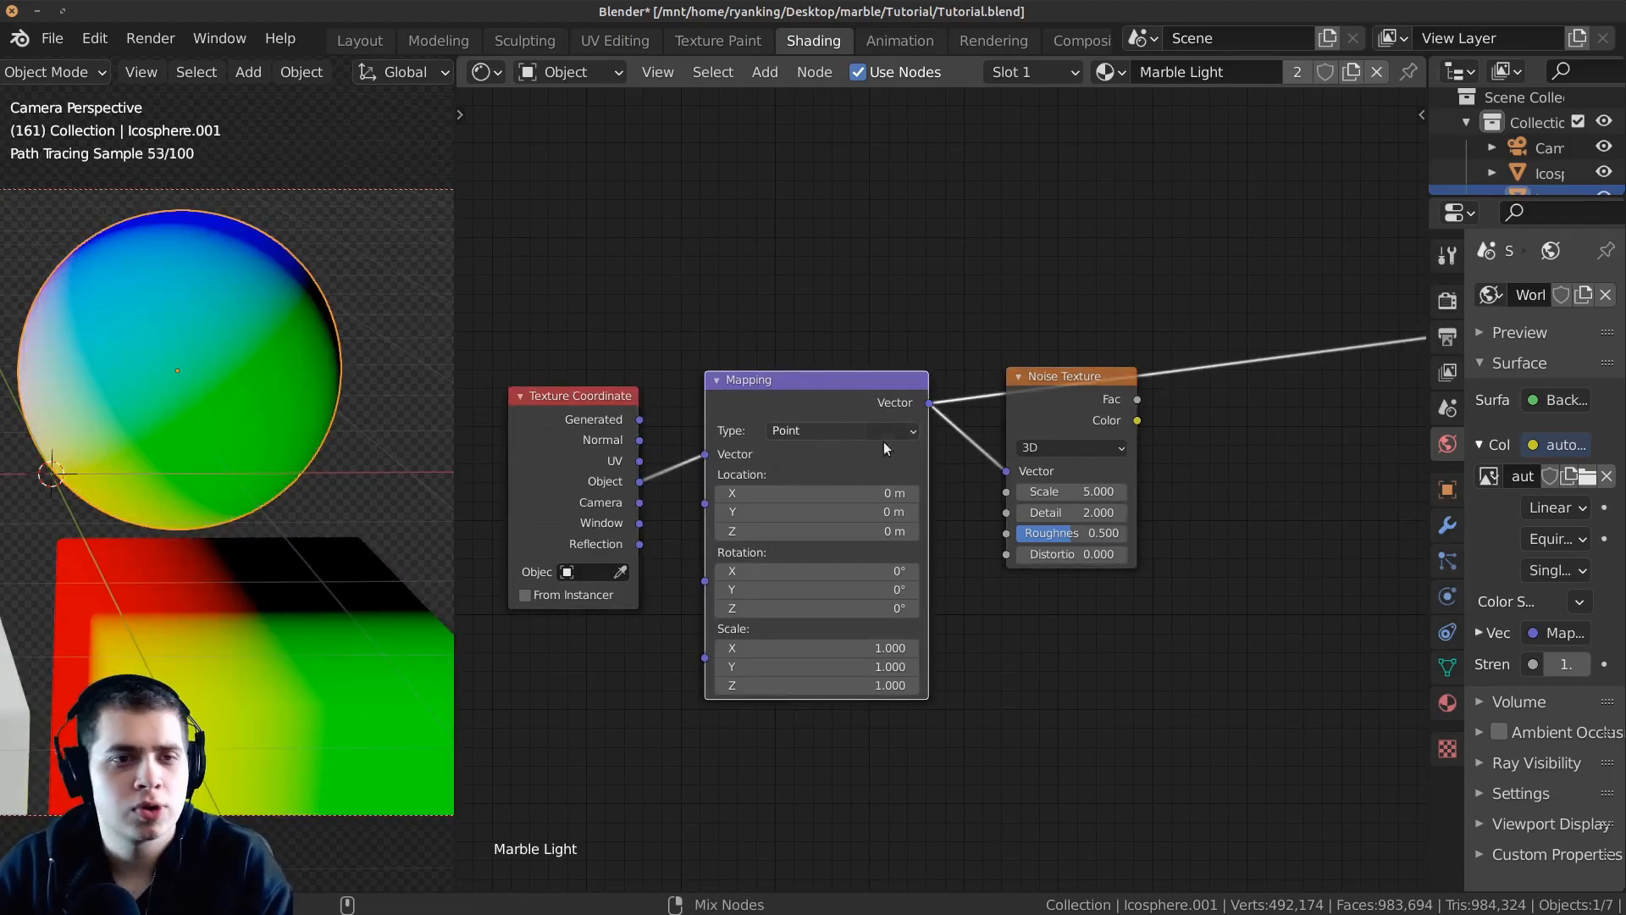
left_click(1065, 383, "ctrl+shift")
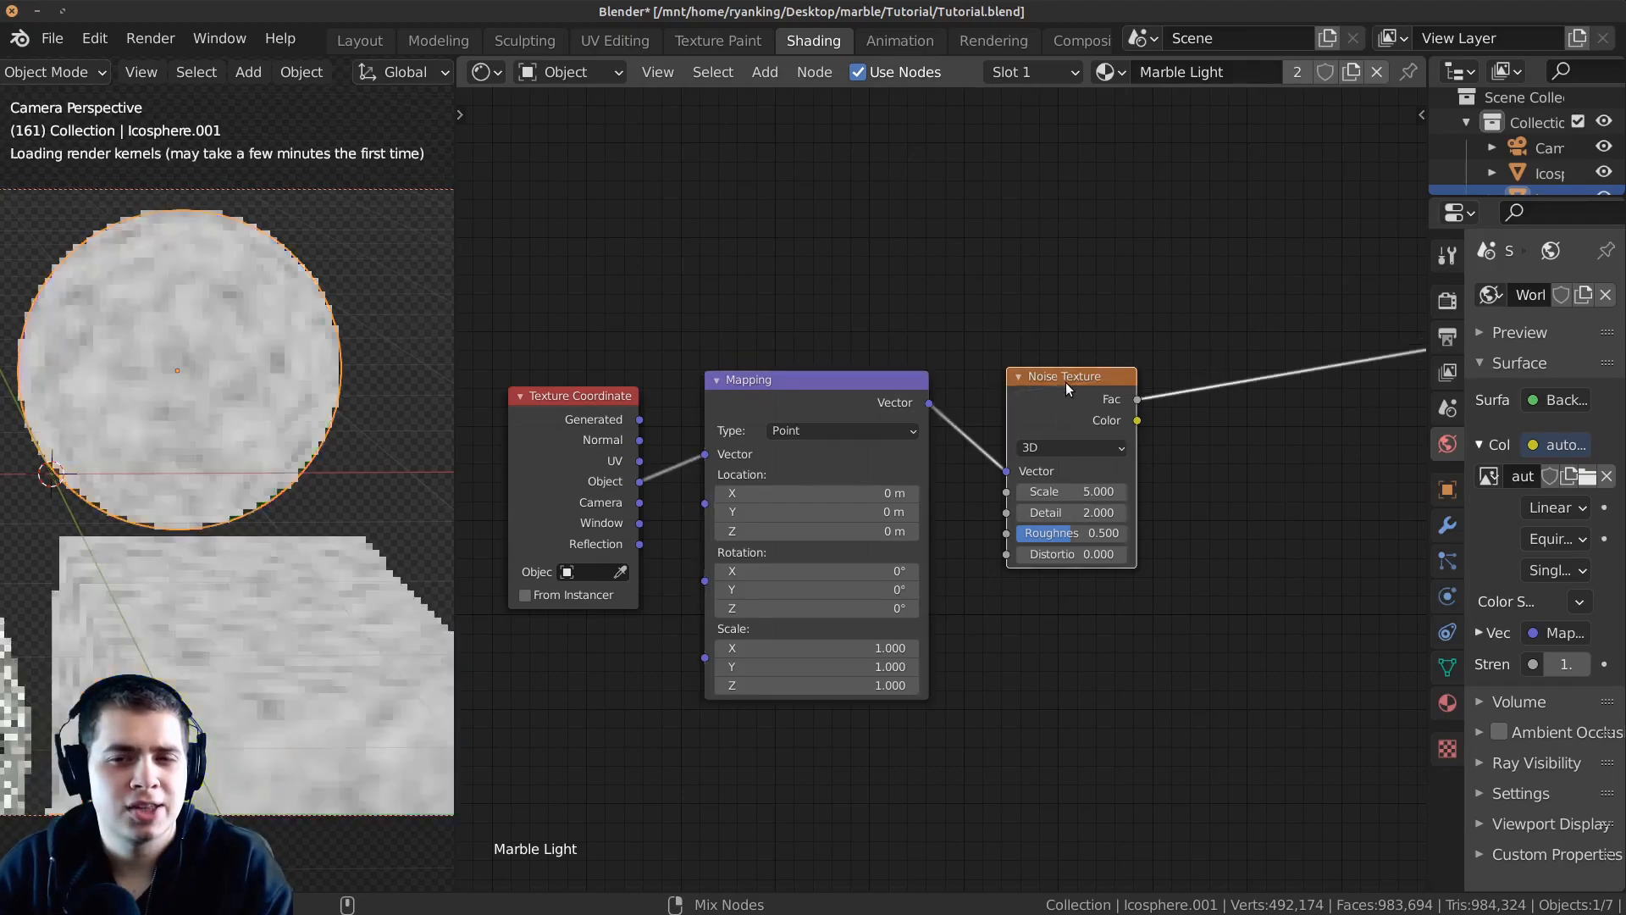
Set the Noise Texture's detail to 16 and inspect the pattern on the sphere up close.
middle_click_drag(1074, 409, 1030, 405)
scroll(1030, 457, "up", 3)
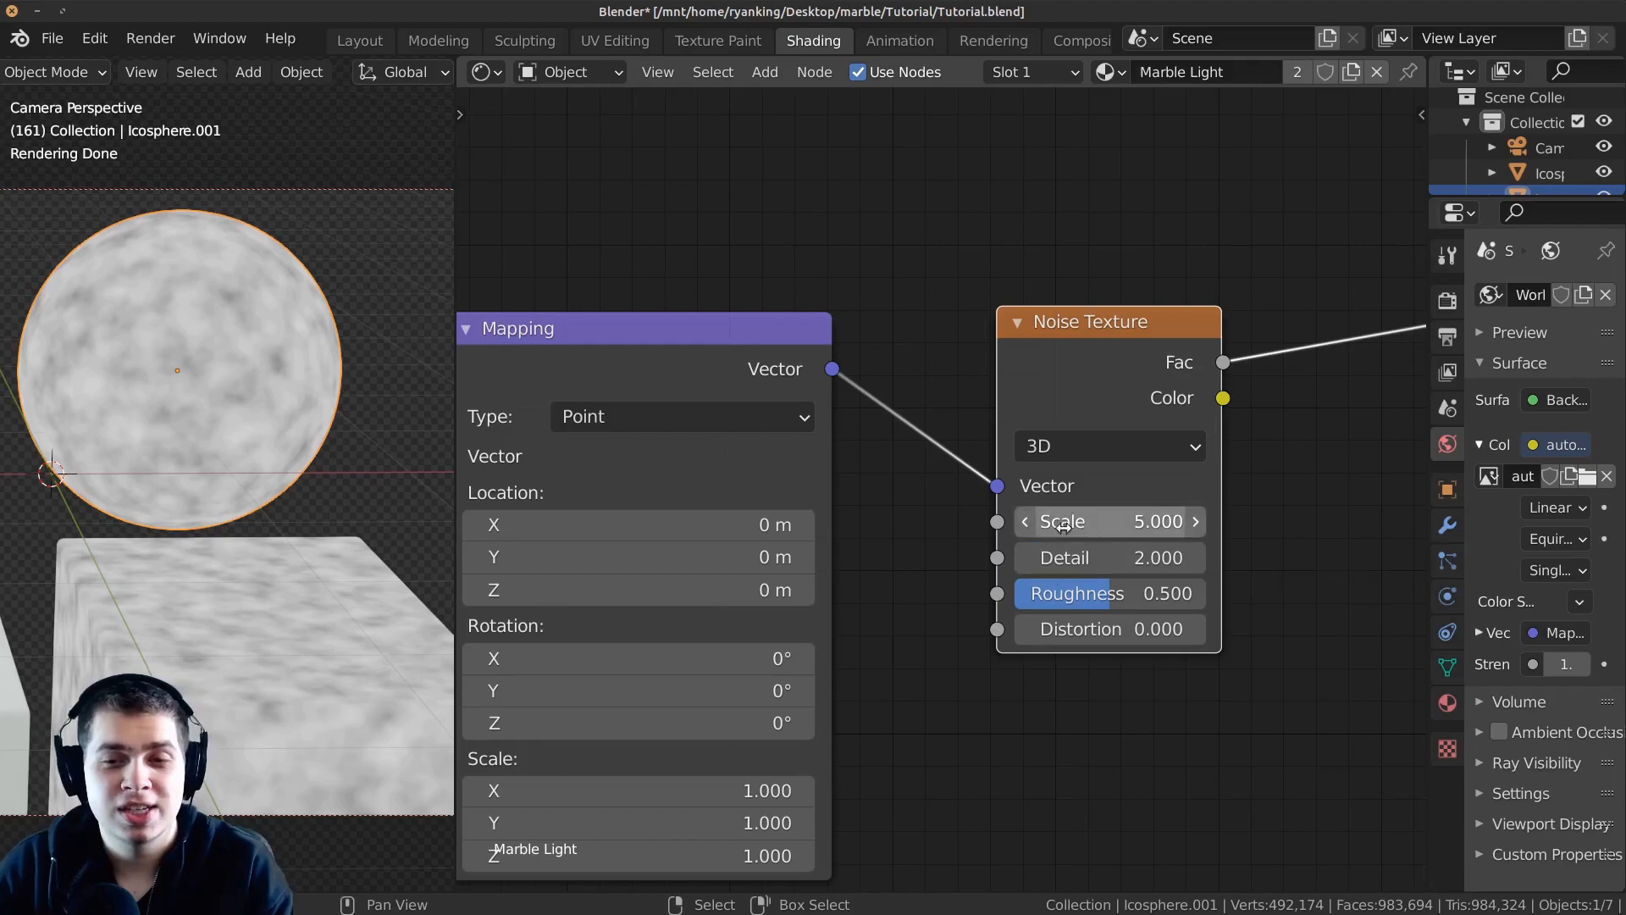
left_click(1094, 554)
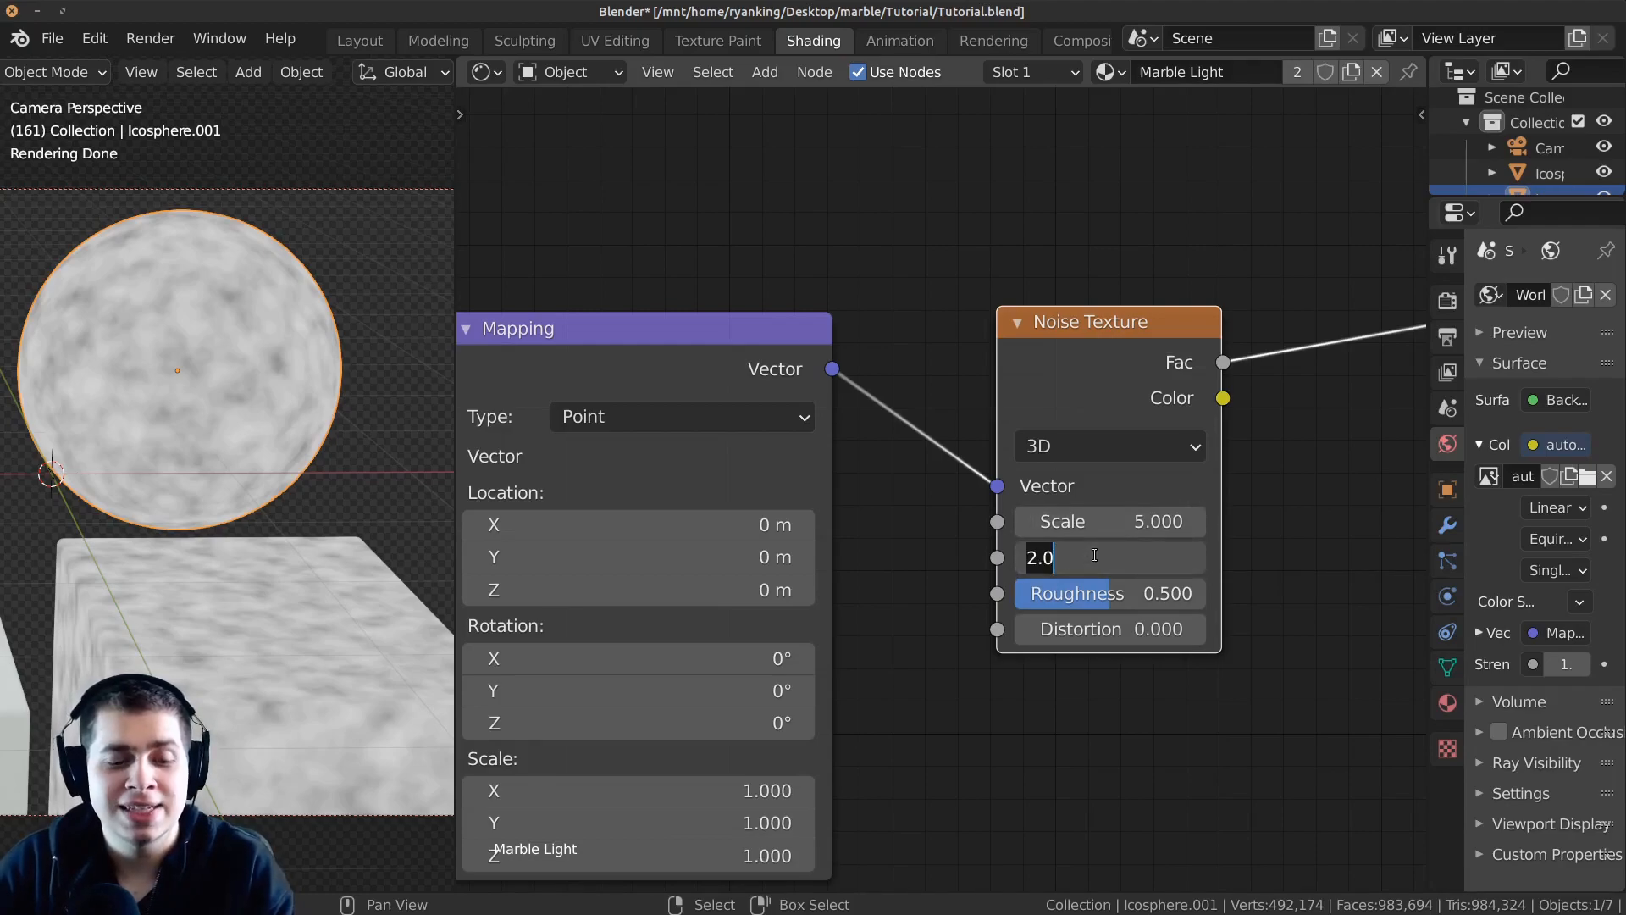
type("16.0")
key("Return")
scroll(944, 493, "down", 1)
scroll(264, 343, "up", 5)
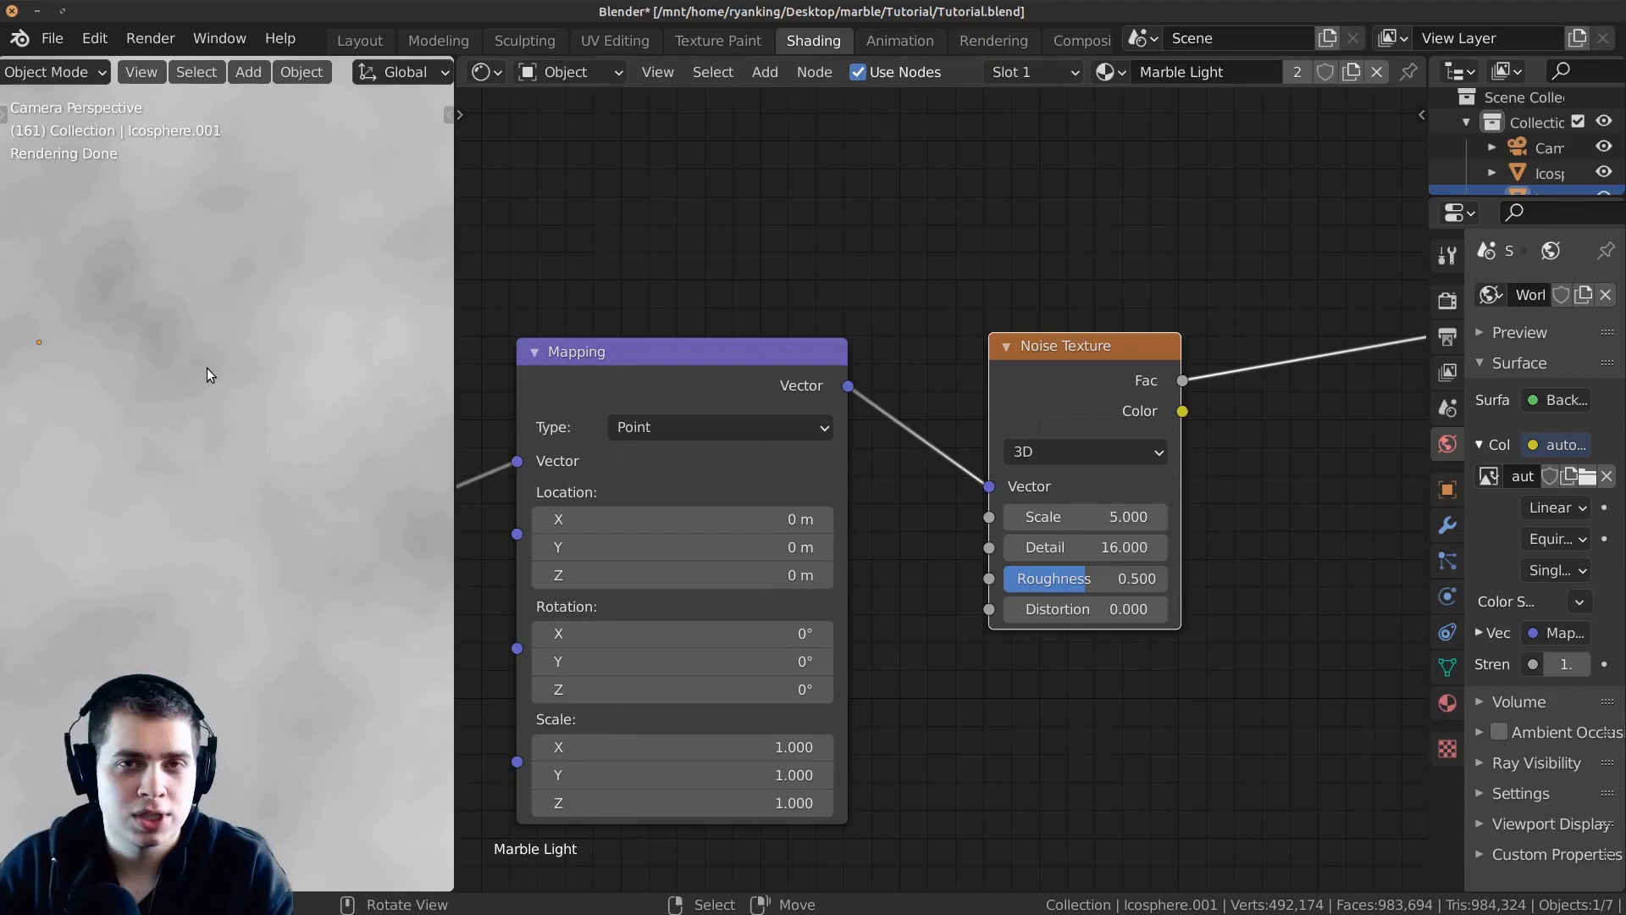
scroll(257, 378, "down", 5)
Connect the Noise Texture's Fac output to the Principled BSDF's Base Color and preview the Principled BSDF through the Material Output.
scroll(776, 475, "down", 2)
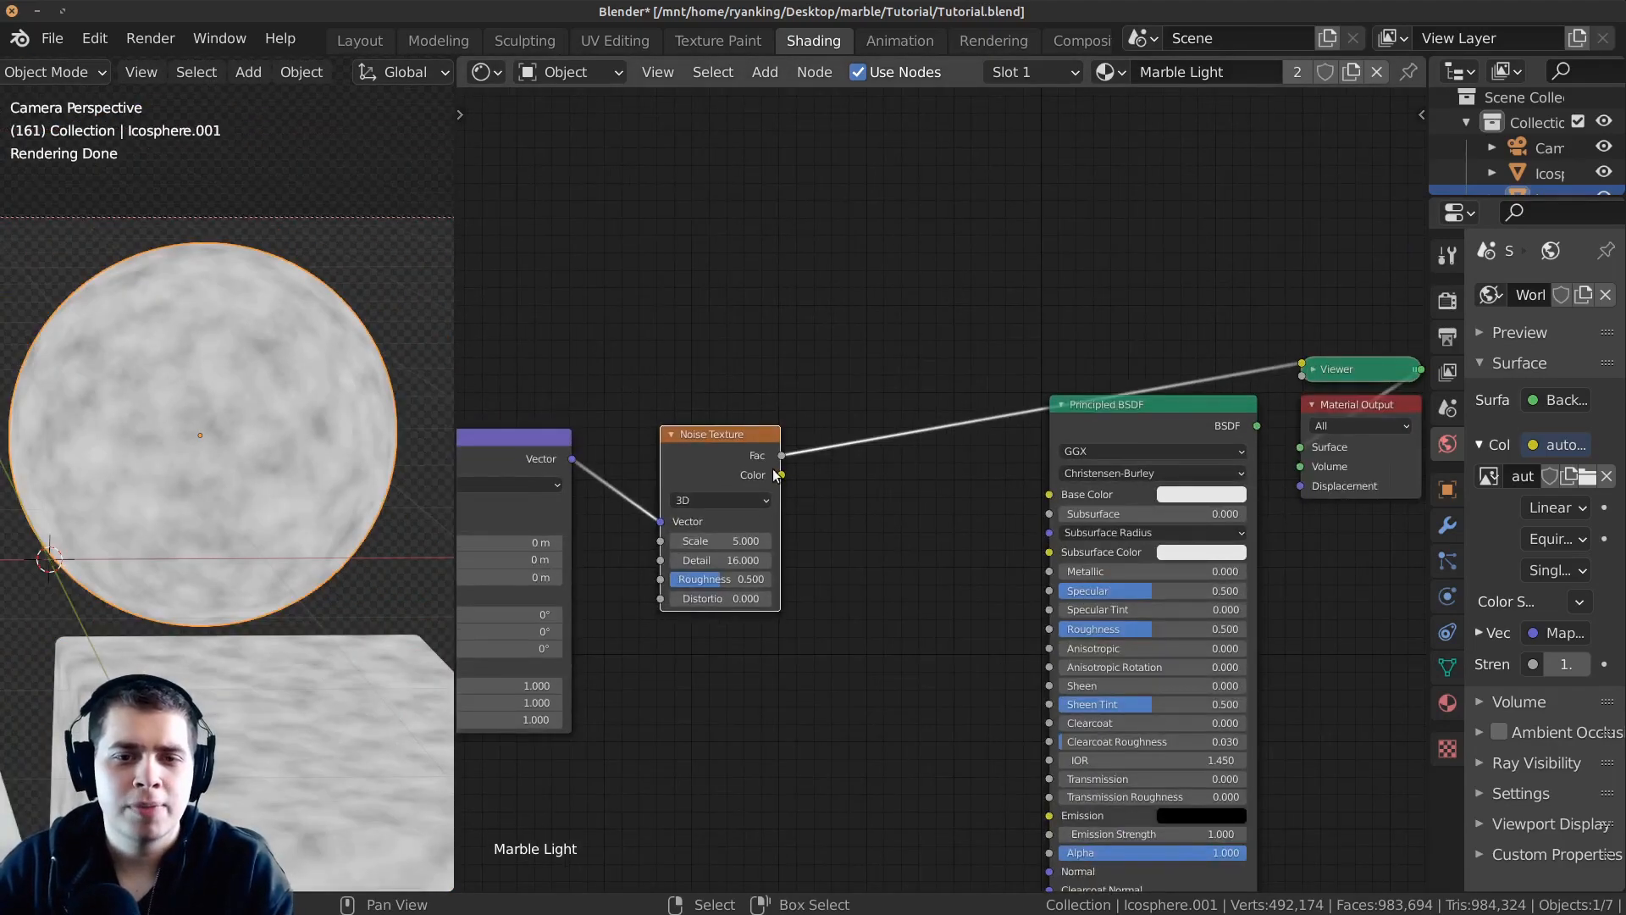
left_click_drag(781, 455, 1049, 494)
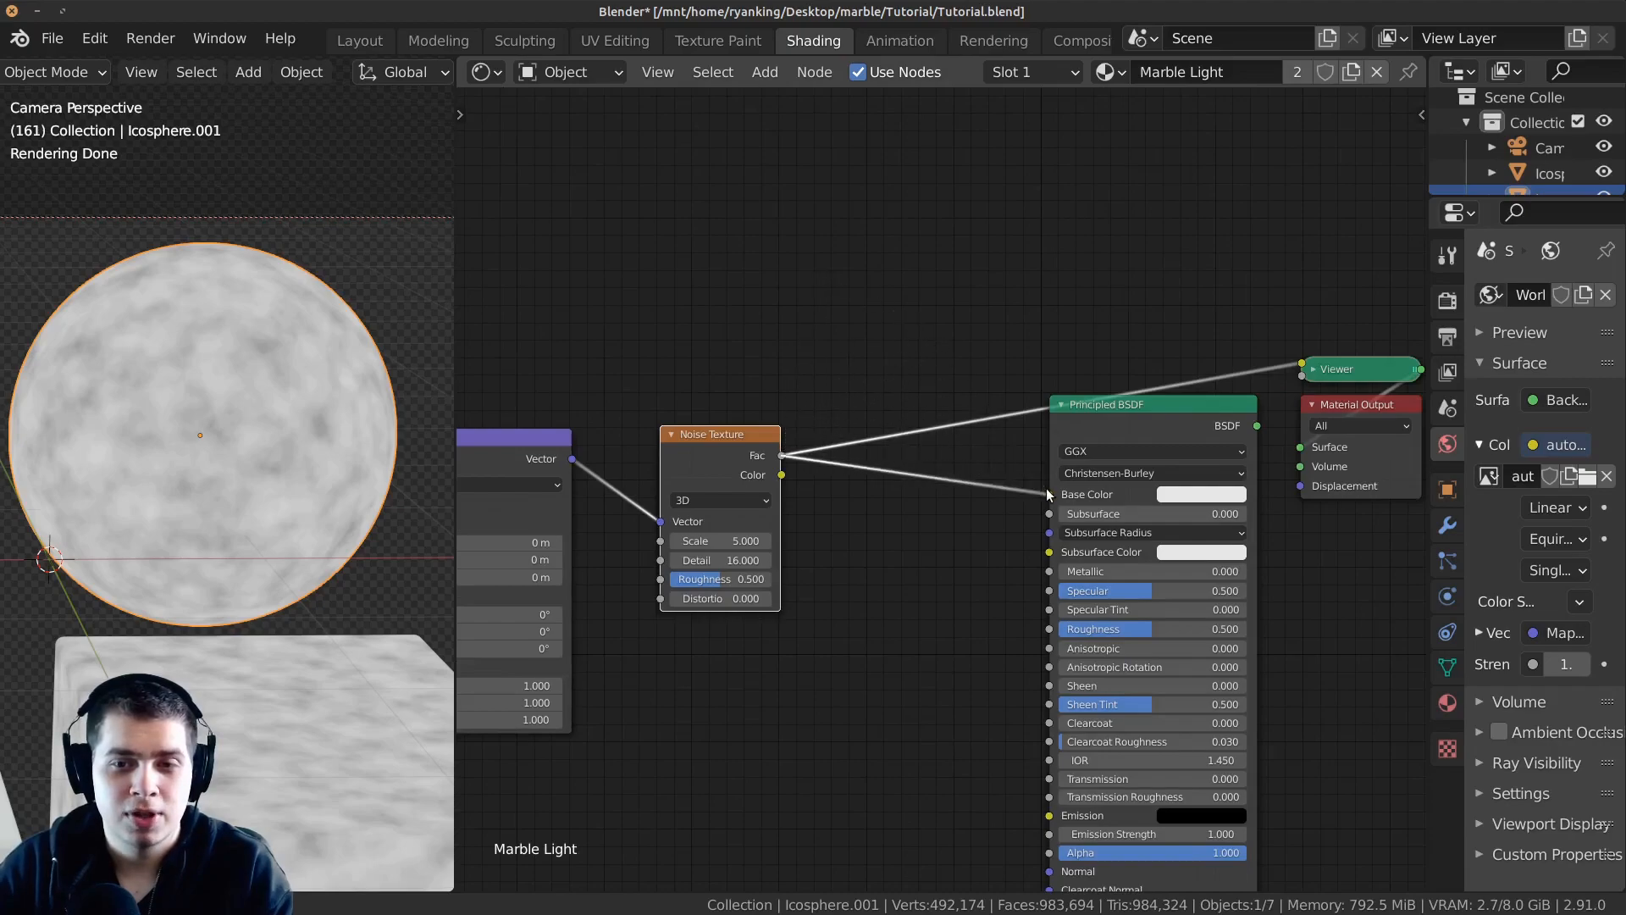
left_click(1142, 414, "ctrl+shift")
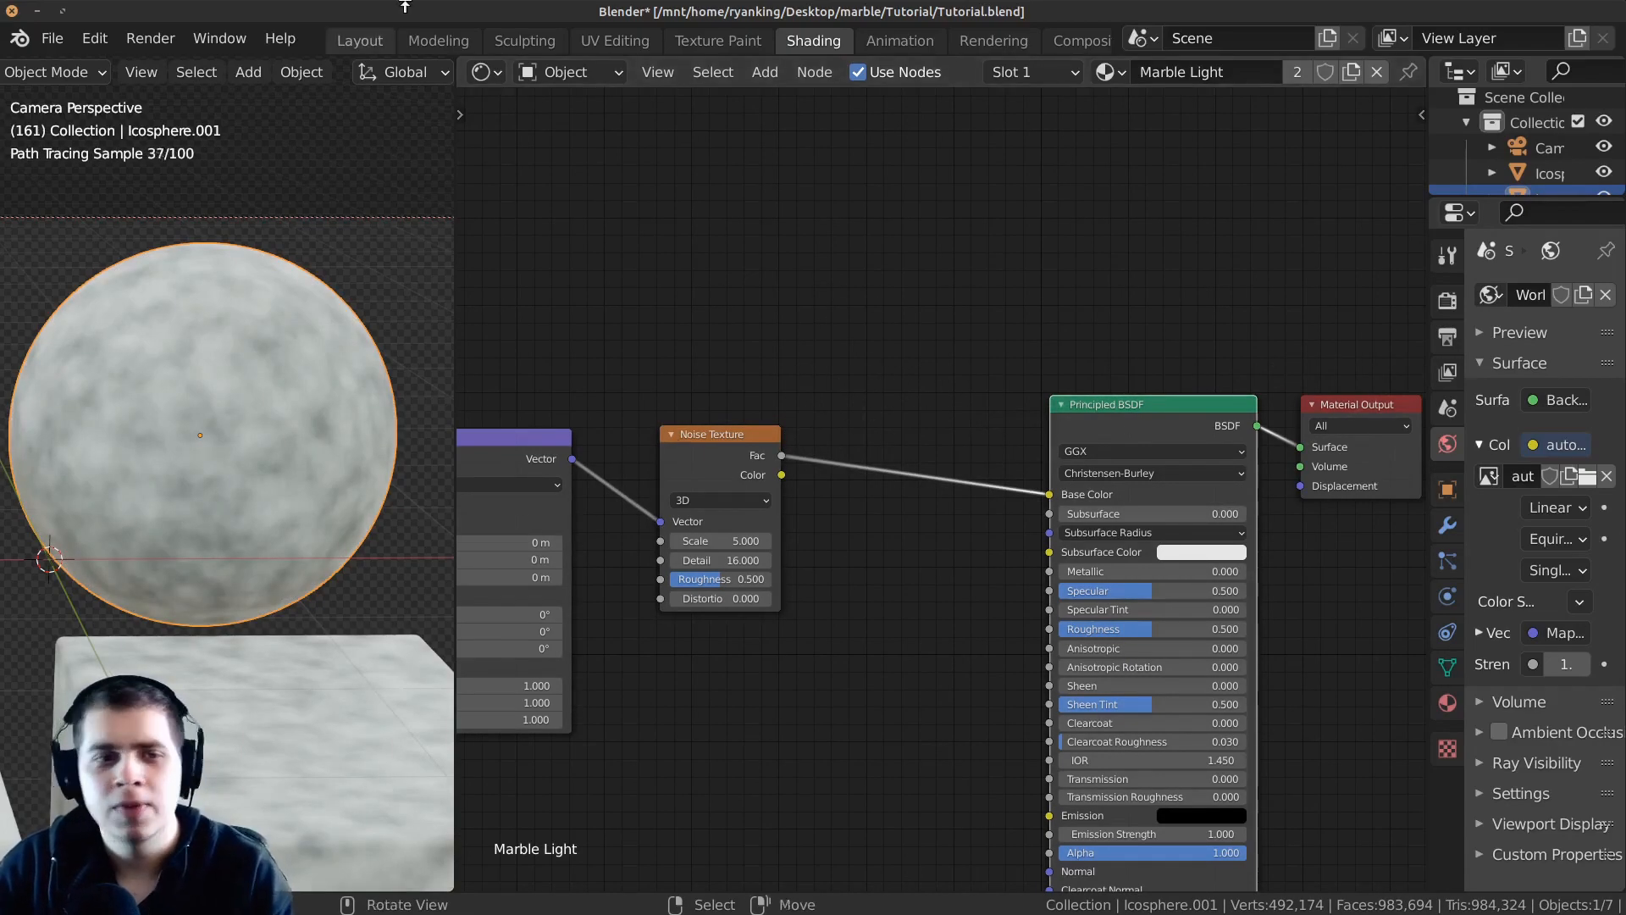
scroll(267, 313, "up", 2)
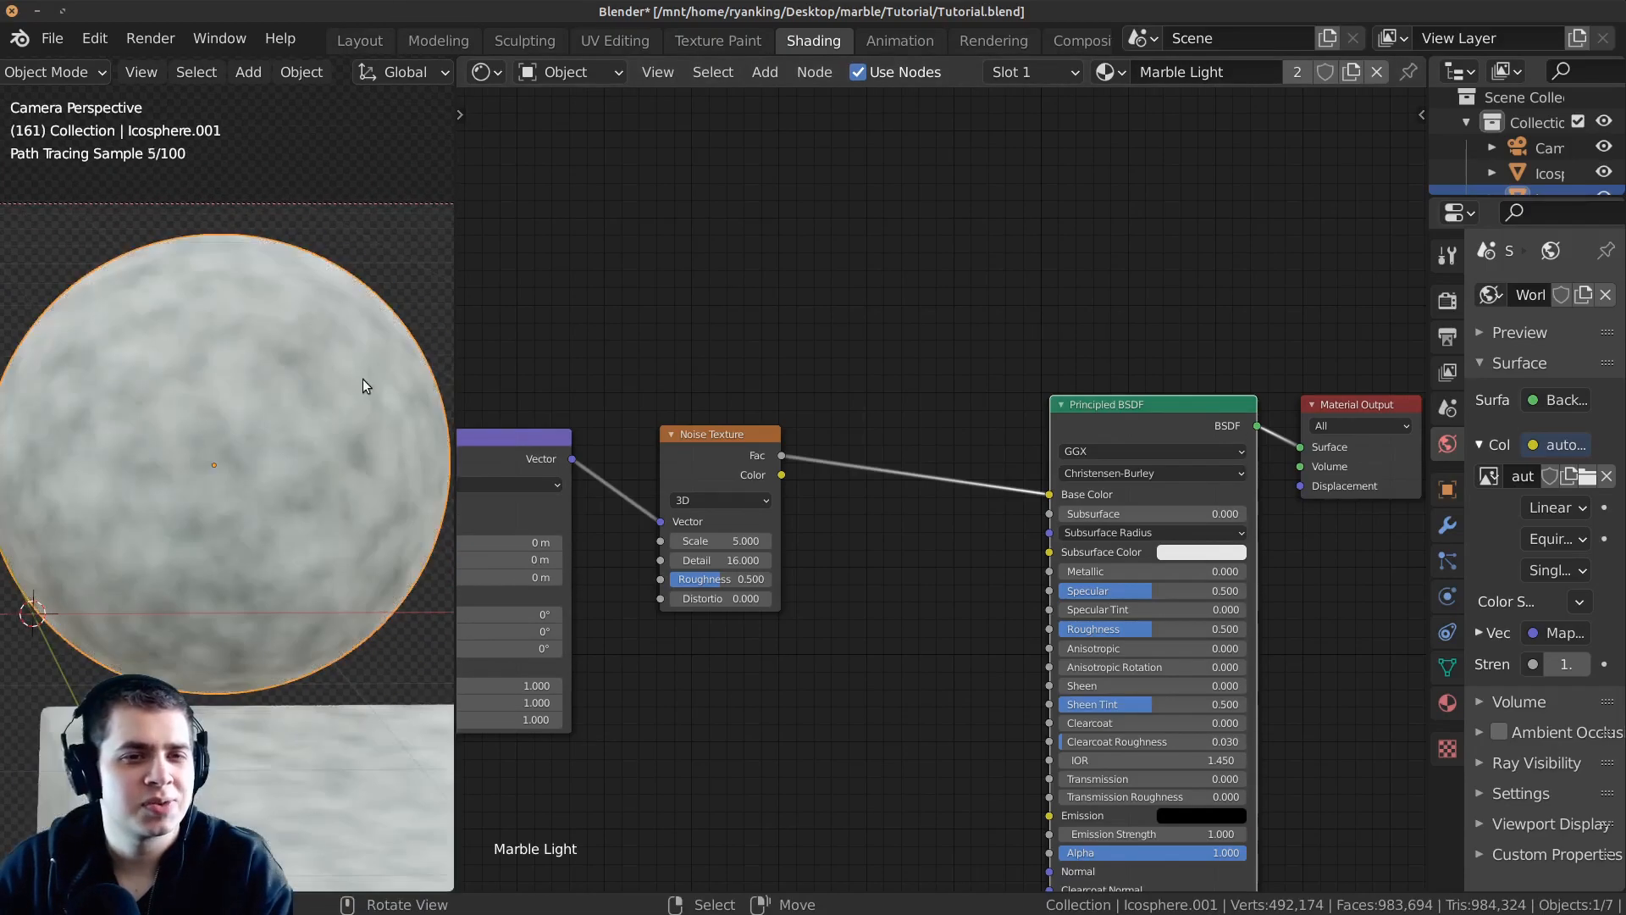
scroll(944, 449, "down", 1)
Duplicate the Noise Texture and insert the copy on the link between the Texture Coordinate and Mapping nodes.
middle_click_drag(943, 449, 998, 464)
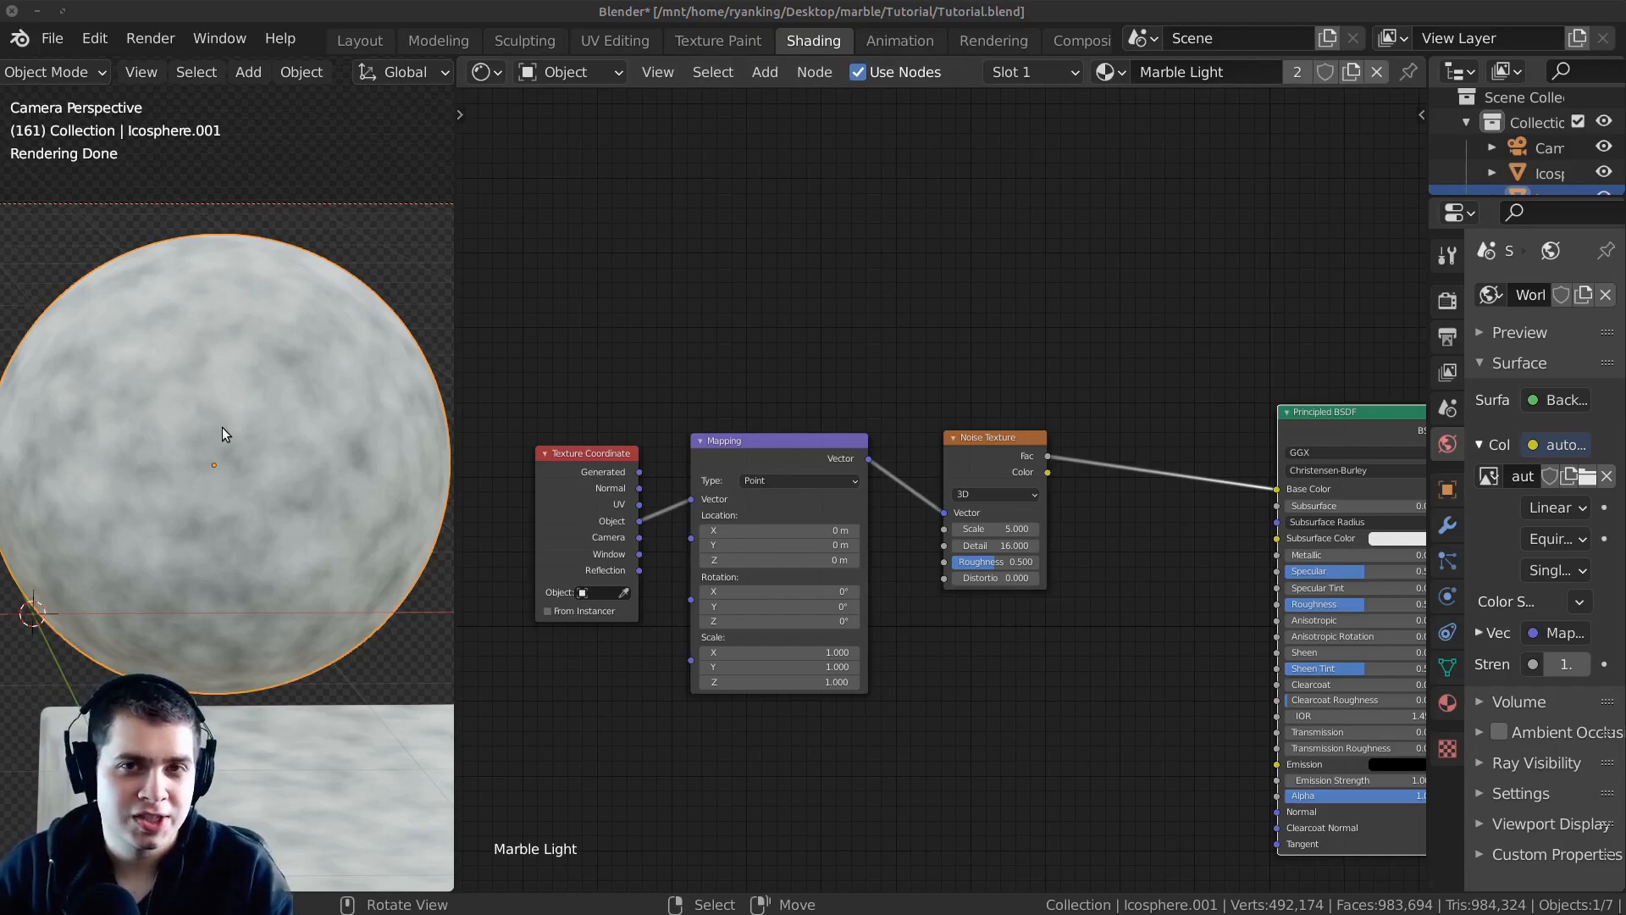
scroll(552, 449, "up", 1)
middle_click_drag(551, 449, 763, 409)
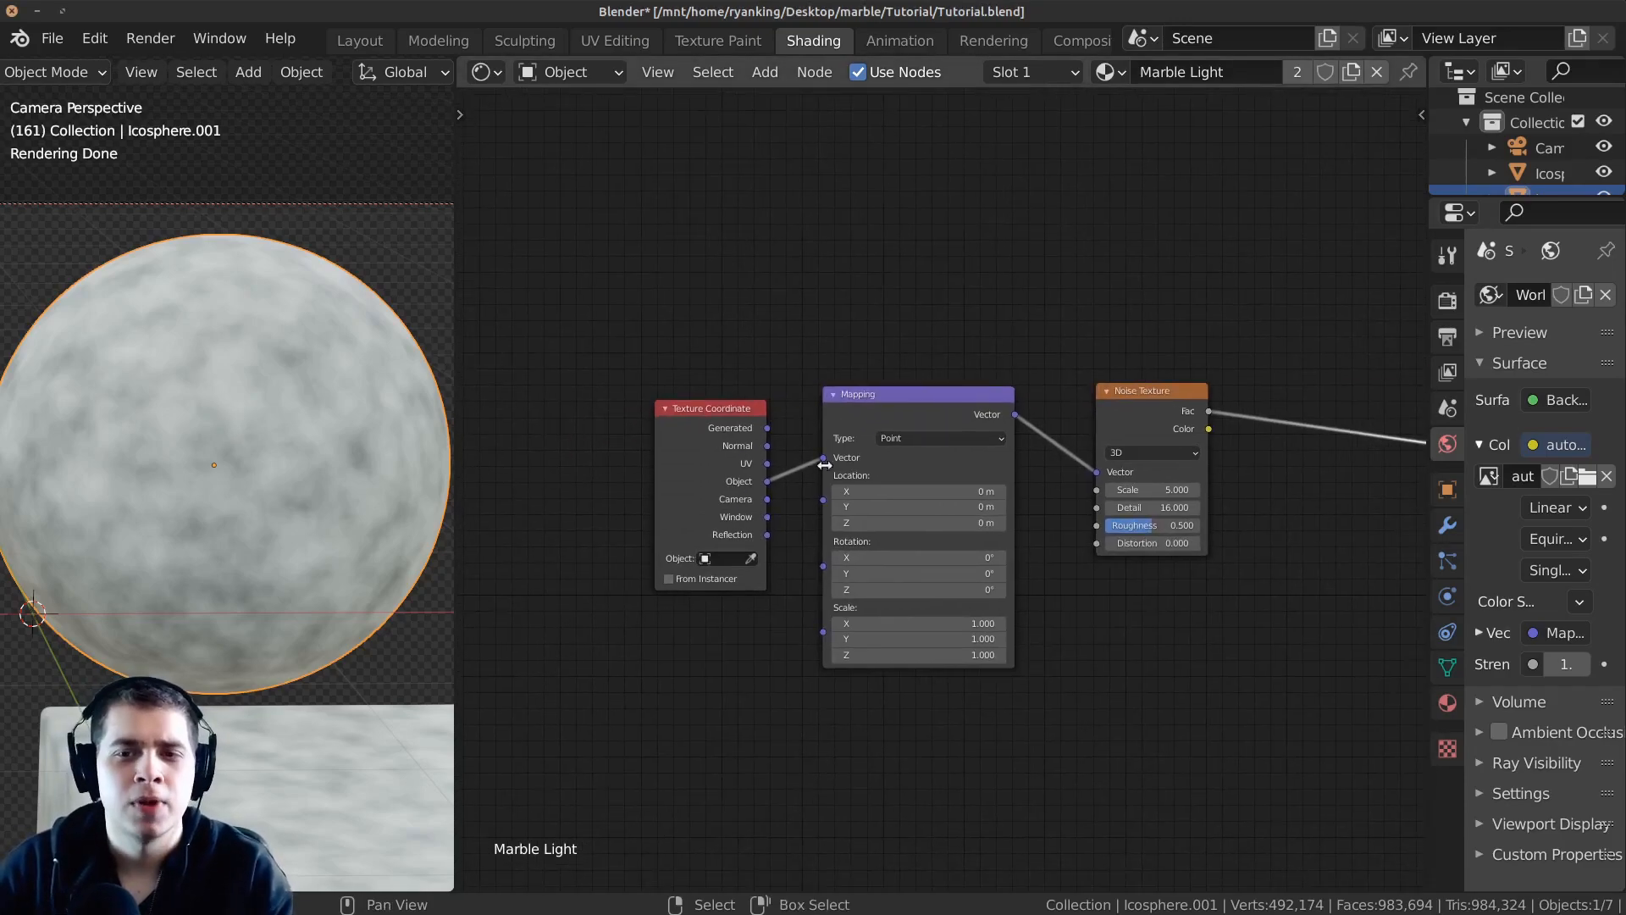
mouse_move(1162, 409)
left_mouse_down()
mouse_move(1210, 360)
mouse_move(1147, 403)
left_mouse_up()
key("shift+d")
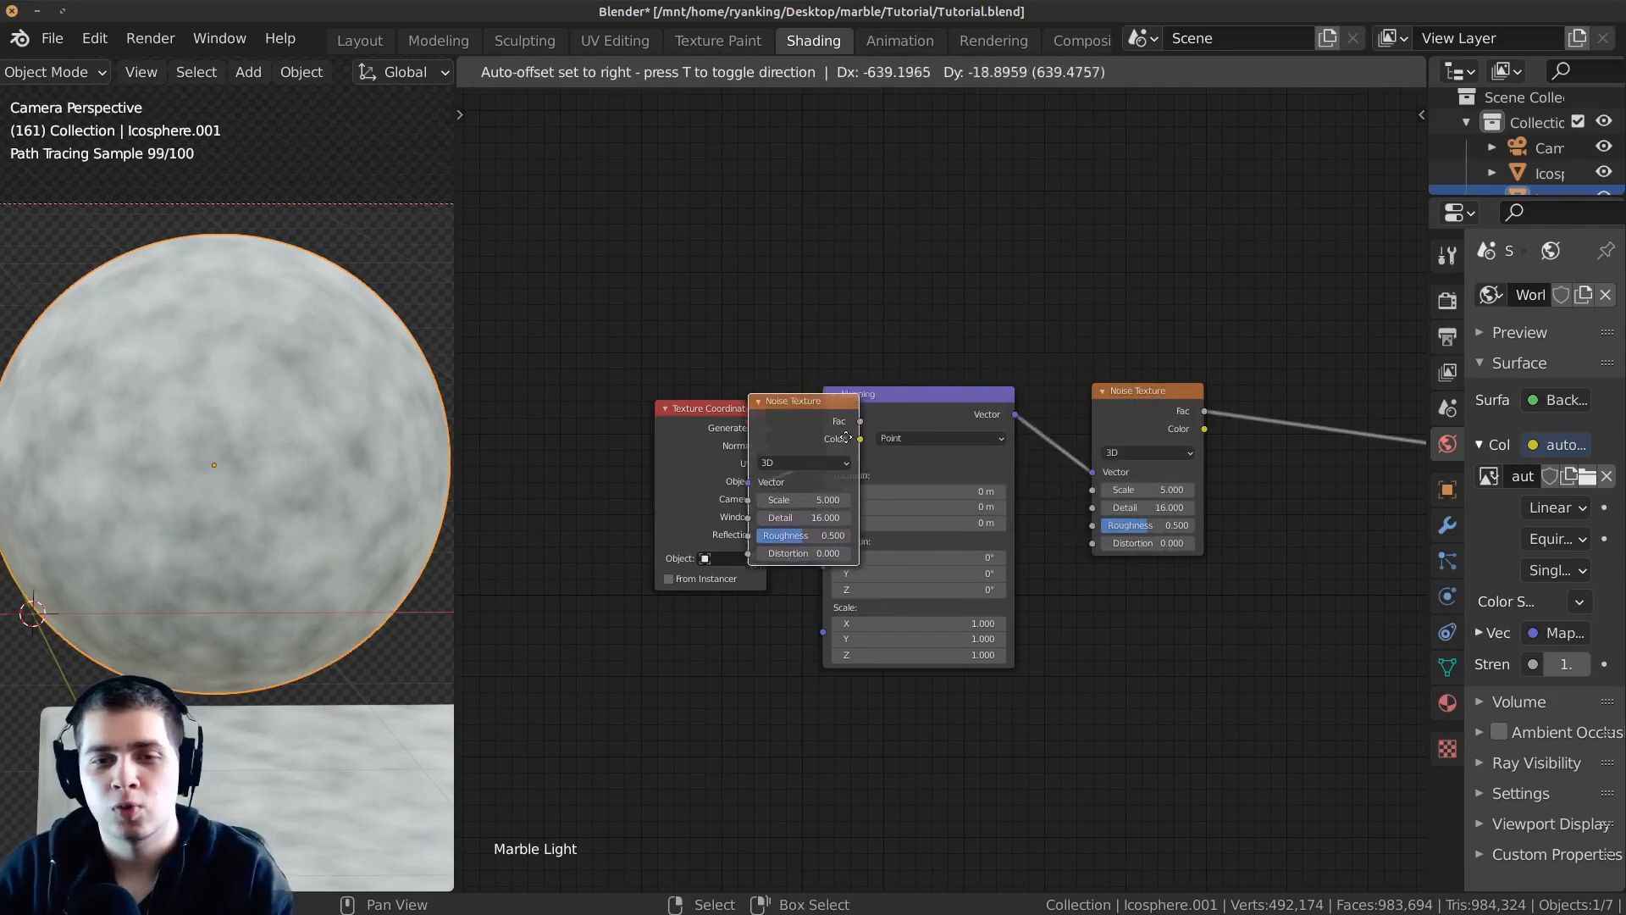
left_click(919, 477)
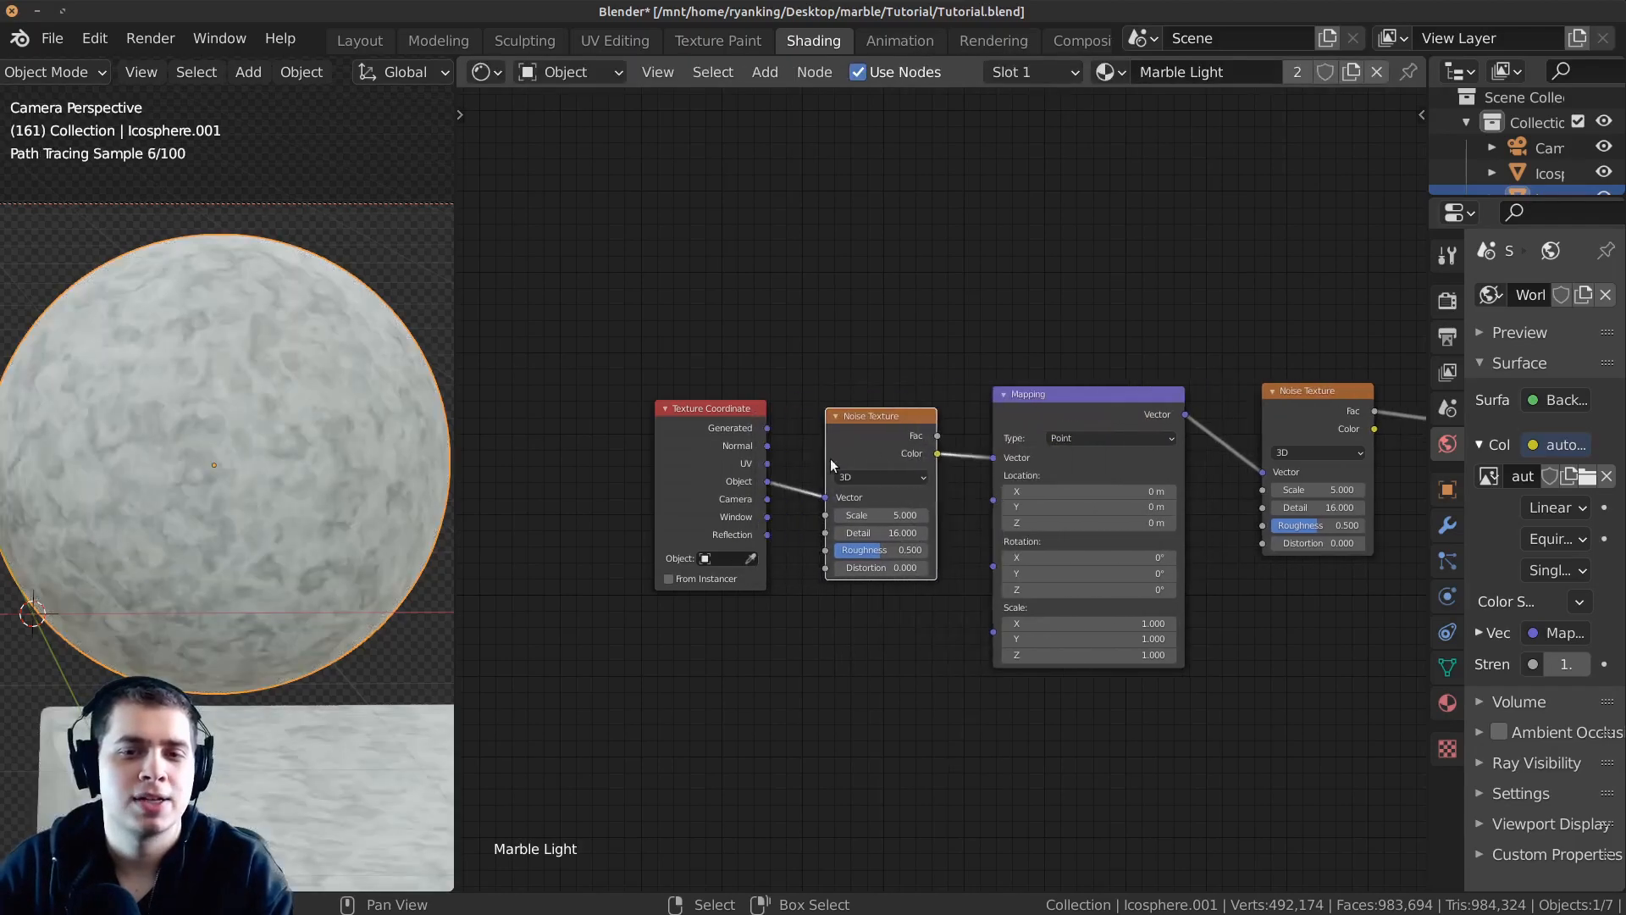
Examine the distorted noise pattern on the sphere, previewing the Fac output of the Noise Texture that follows the Mapping node.
scroll(712, 444, "up", 2)
scroll(343, 384, "up", 3)
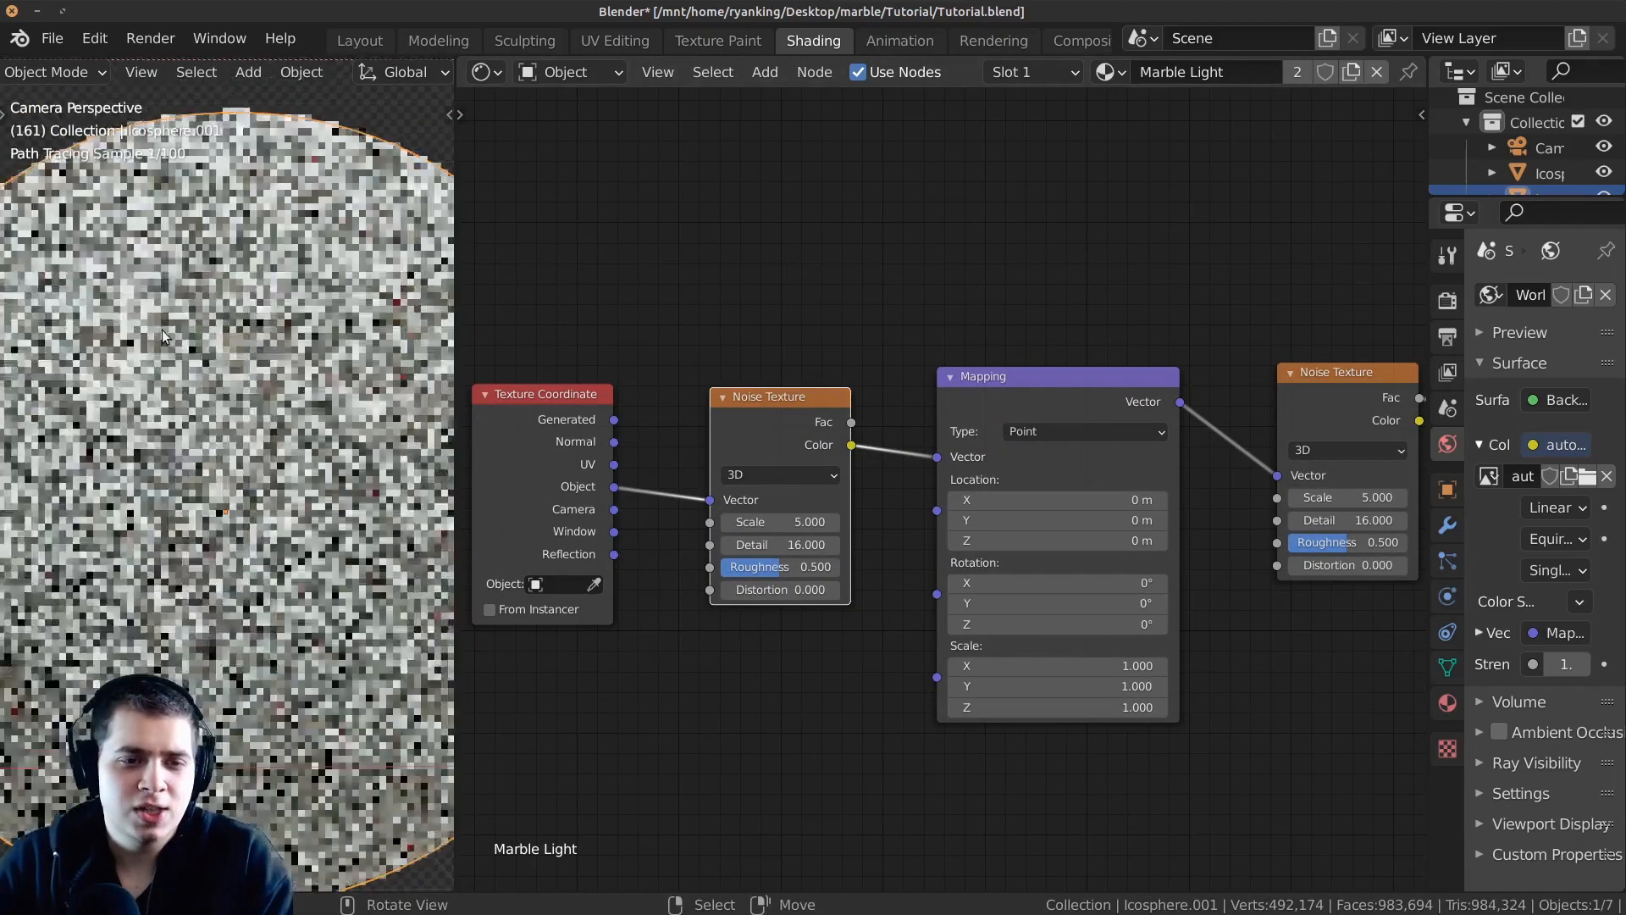
middle_click_drag(1008, 464, 960, 497)
scroll(314, 490, "up", 1)
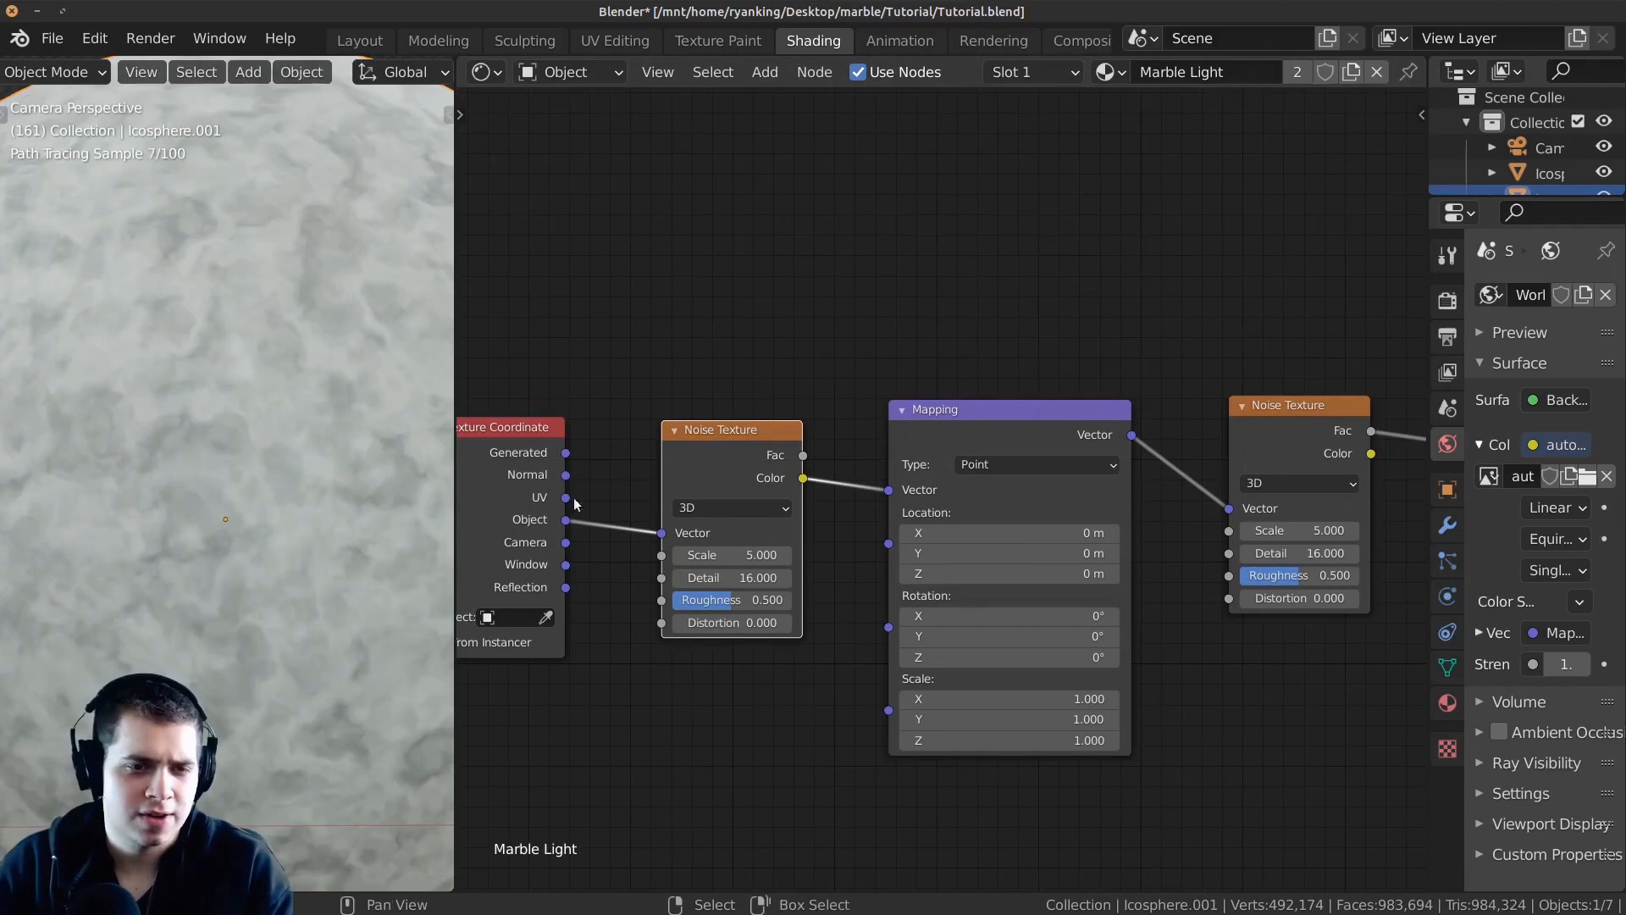
middle_click_drag(313, 483, 303, 458, "shift")
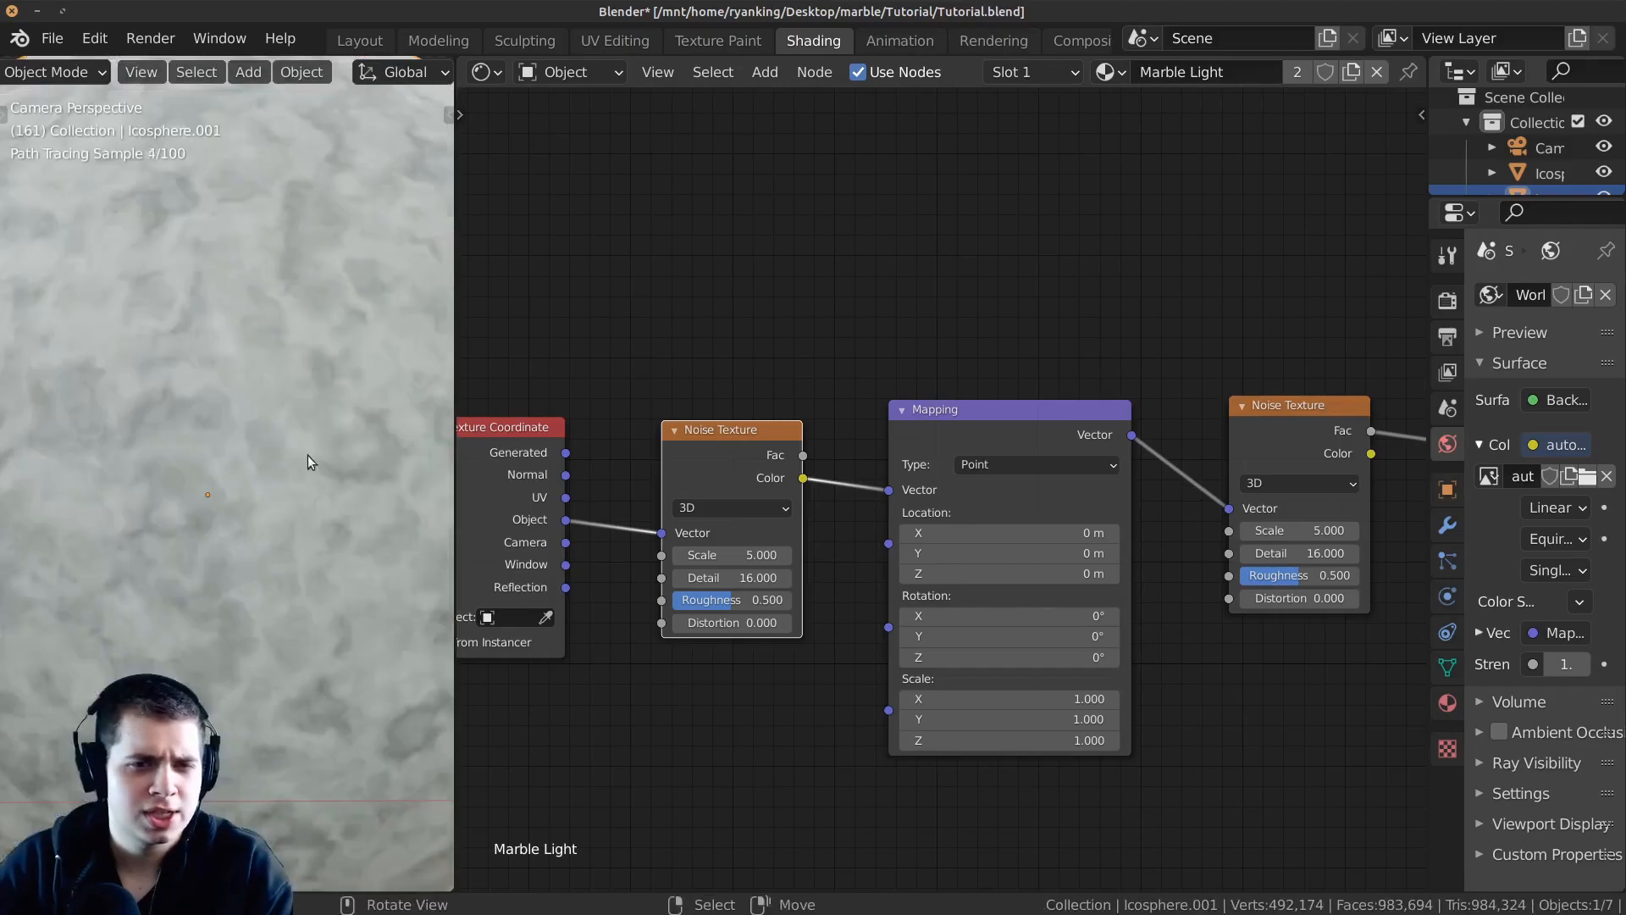
middle_click_drag(1235, 409, 1148, 426)
left_click(1222, 431, "ctrl+shift")
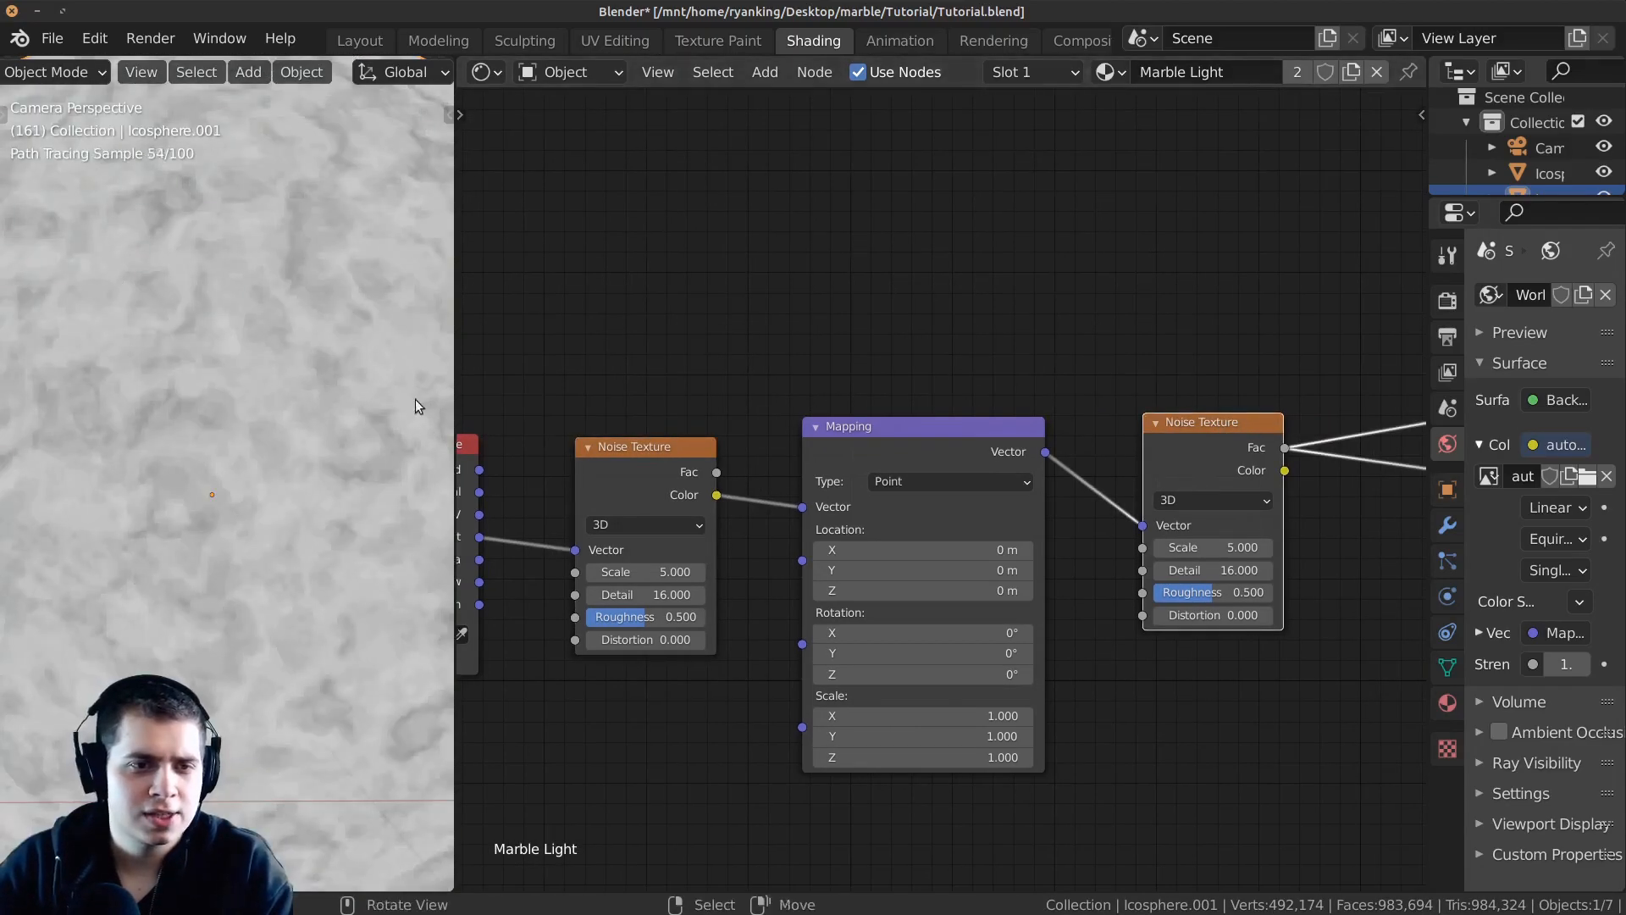
scroll(313, 398, "down", 3)
scroll(301, 423, "up", 2)
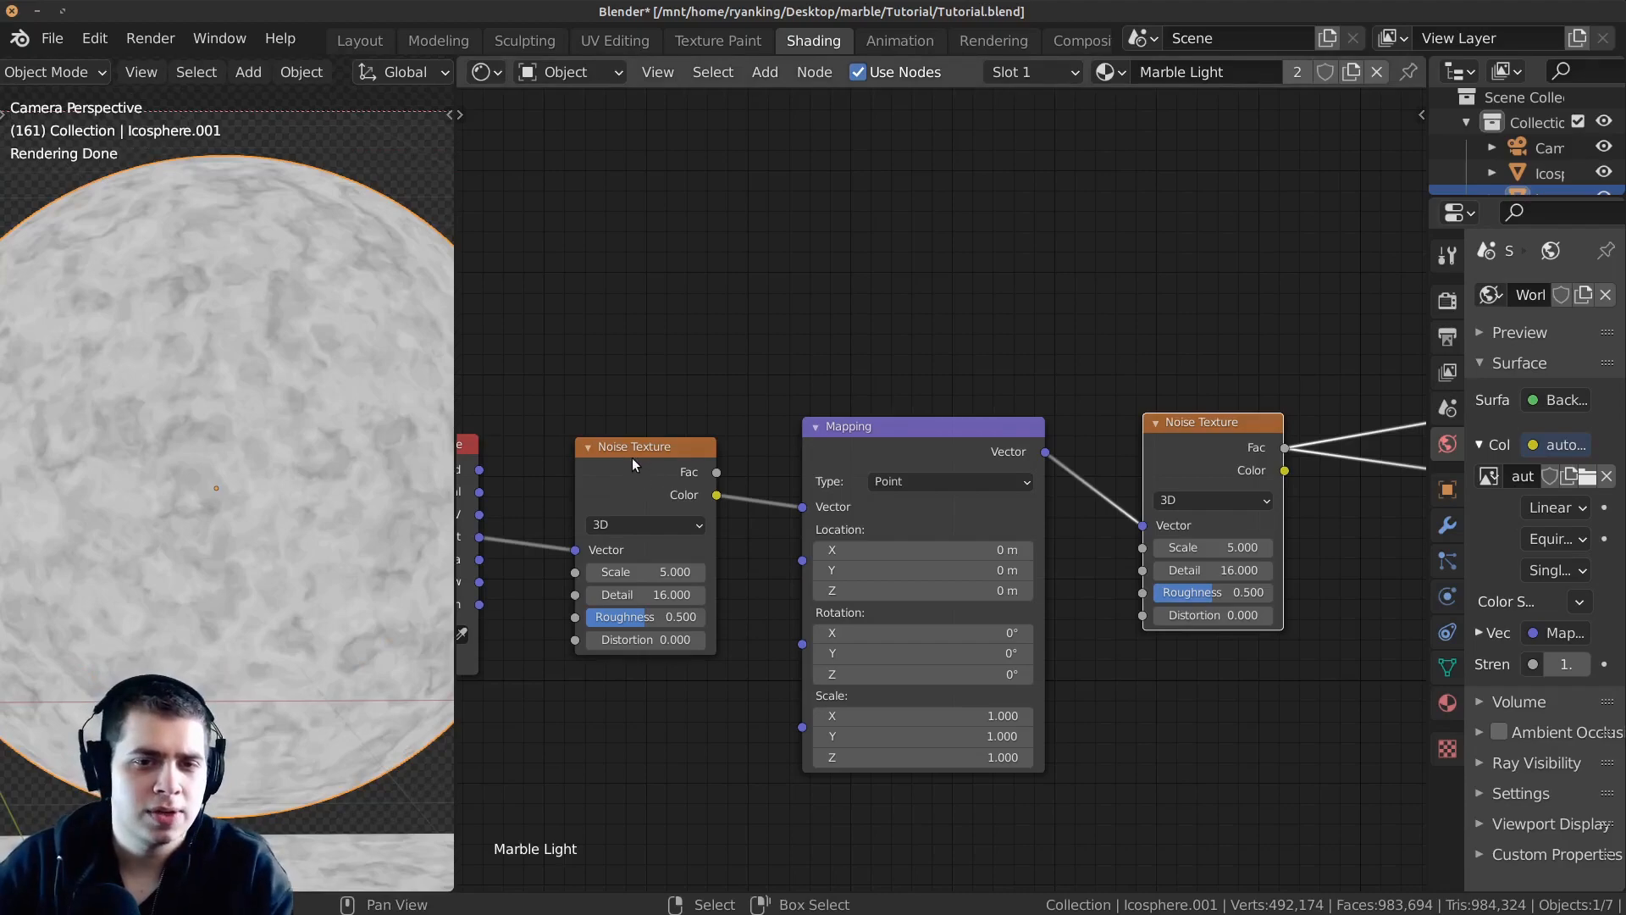
scroll(634, 457, "down", 1)
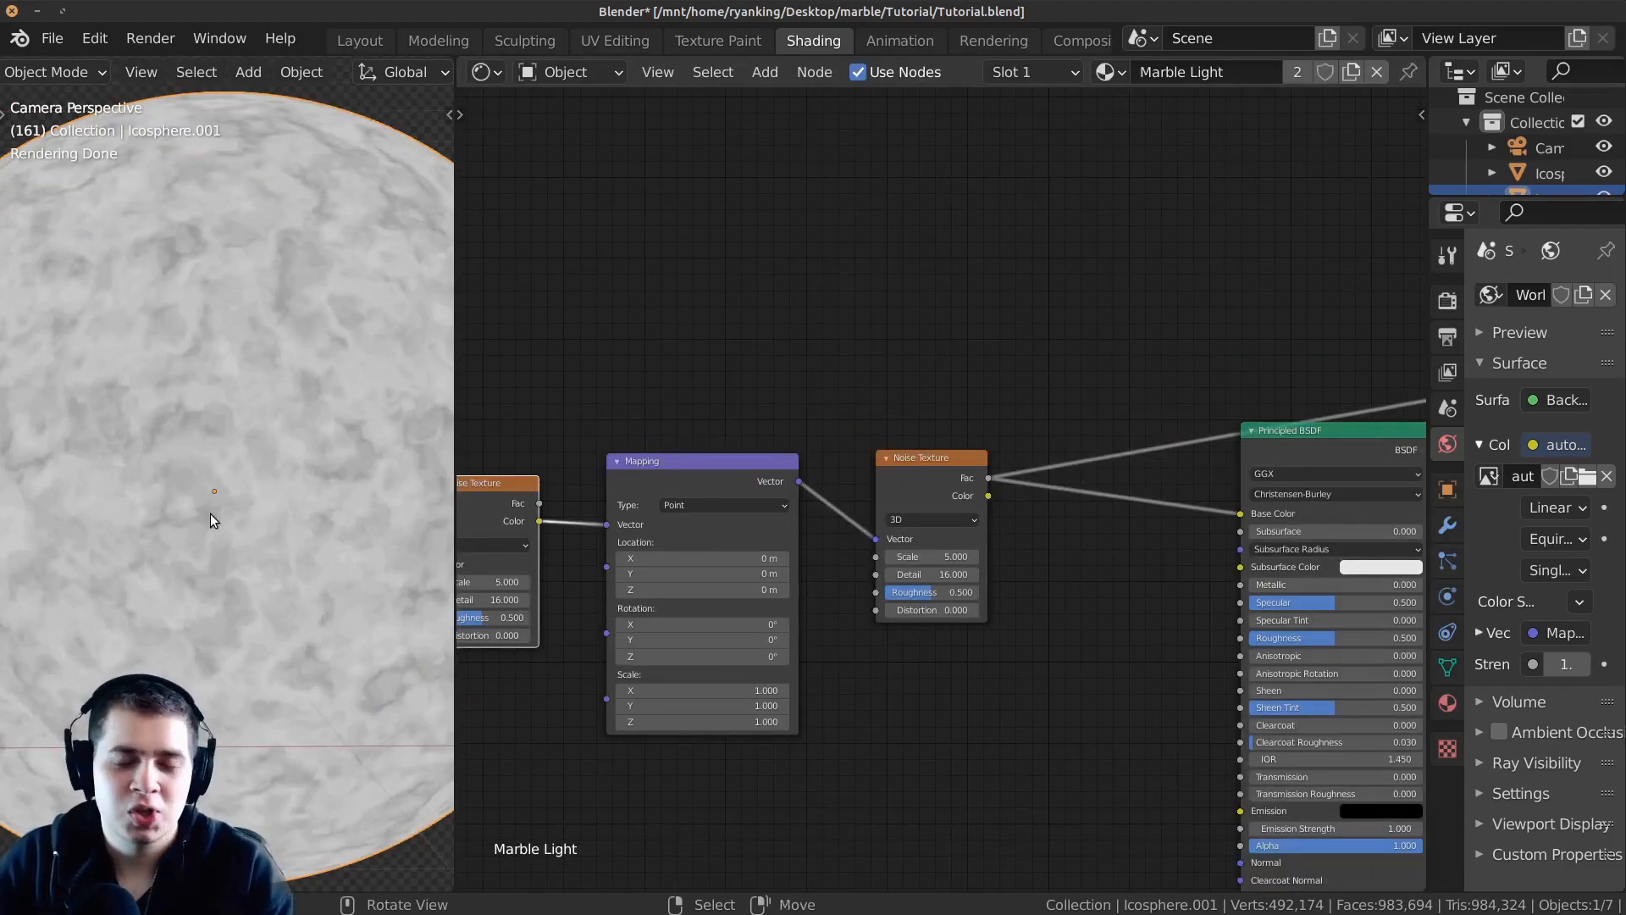
Preview the Principled BSDF through the Material Output and move its node slightly away from the output.
middle_click_drag(1310, 439, 1187, 380)
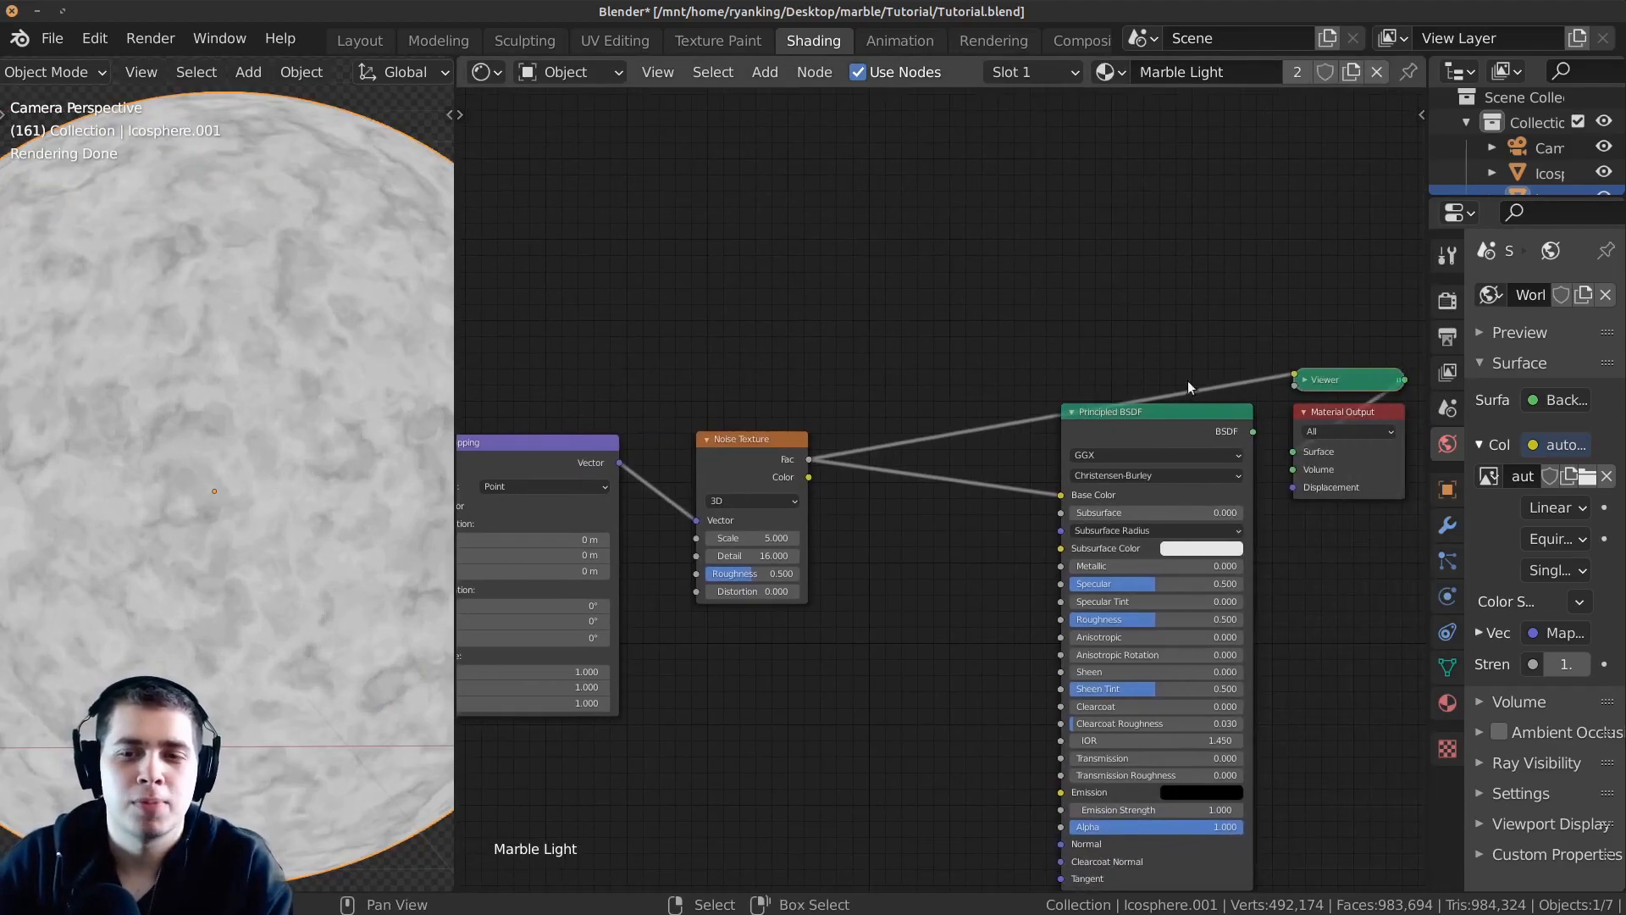
left_click(1119, 418, "ctrl+shift")
left_click_drag(1126, 413, 1100, 412)
scroll(254, 512, "down", 4)
middle_click_drag(251, 513, 222, 415, "shift")
scroll(222, 415, "up", 1)
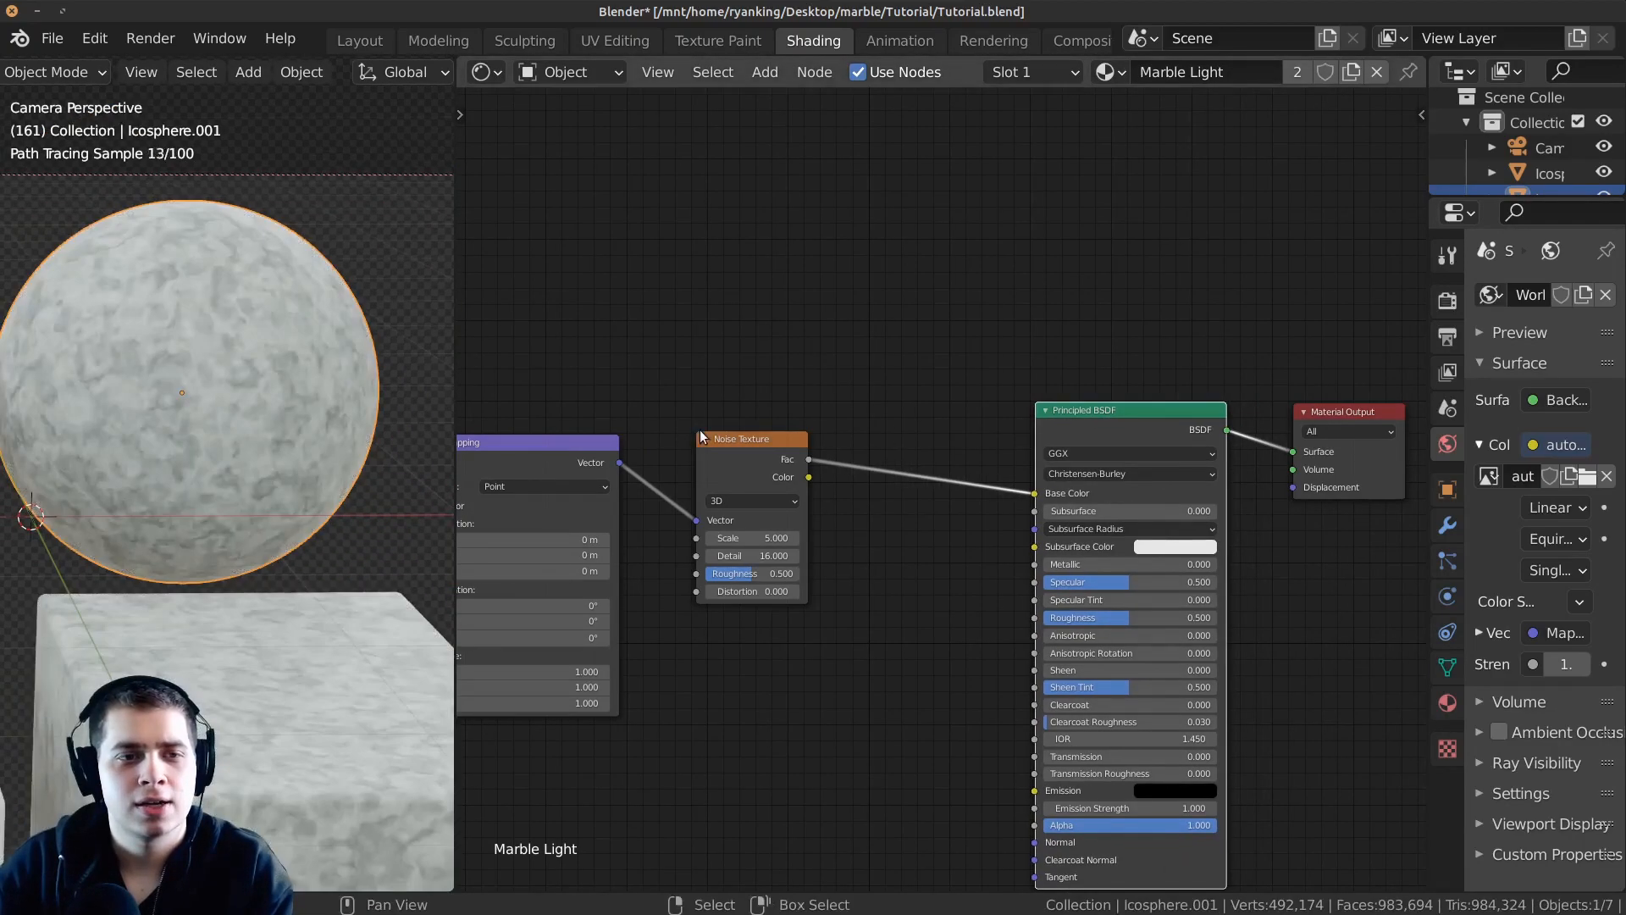
Add a ColorRamp node on the link between the second Noise Texture's Fac output and the Principled BSDF's Base Color.
scroll(850, 256, "up", 2)
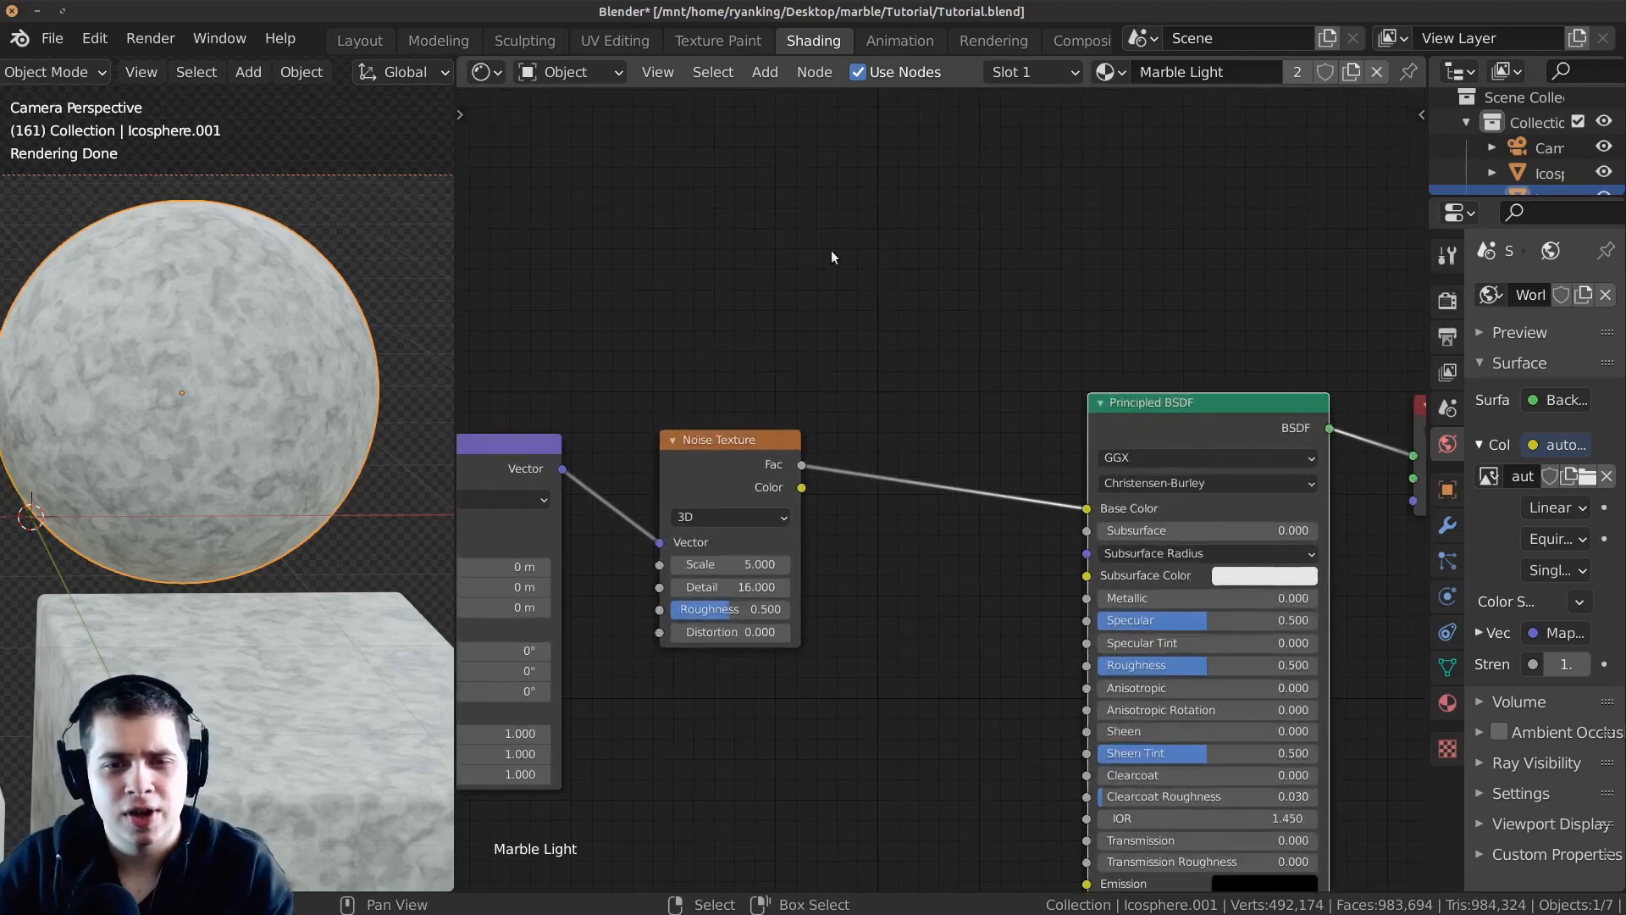
key("shift+a")
left_click(776, 250)
type("col")
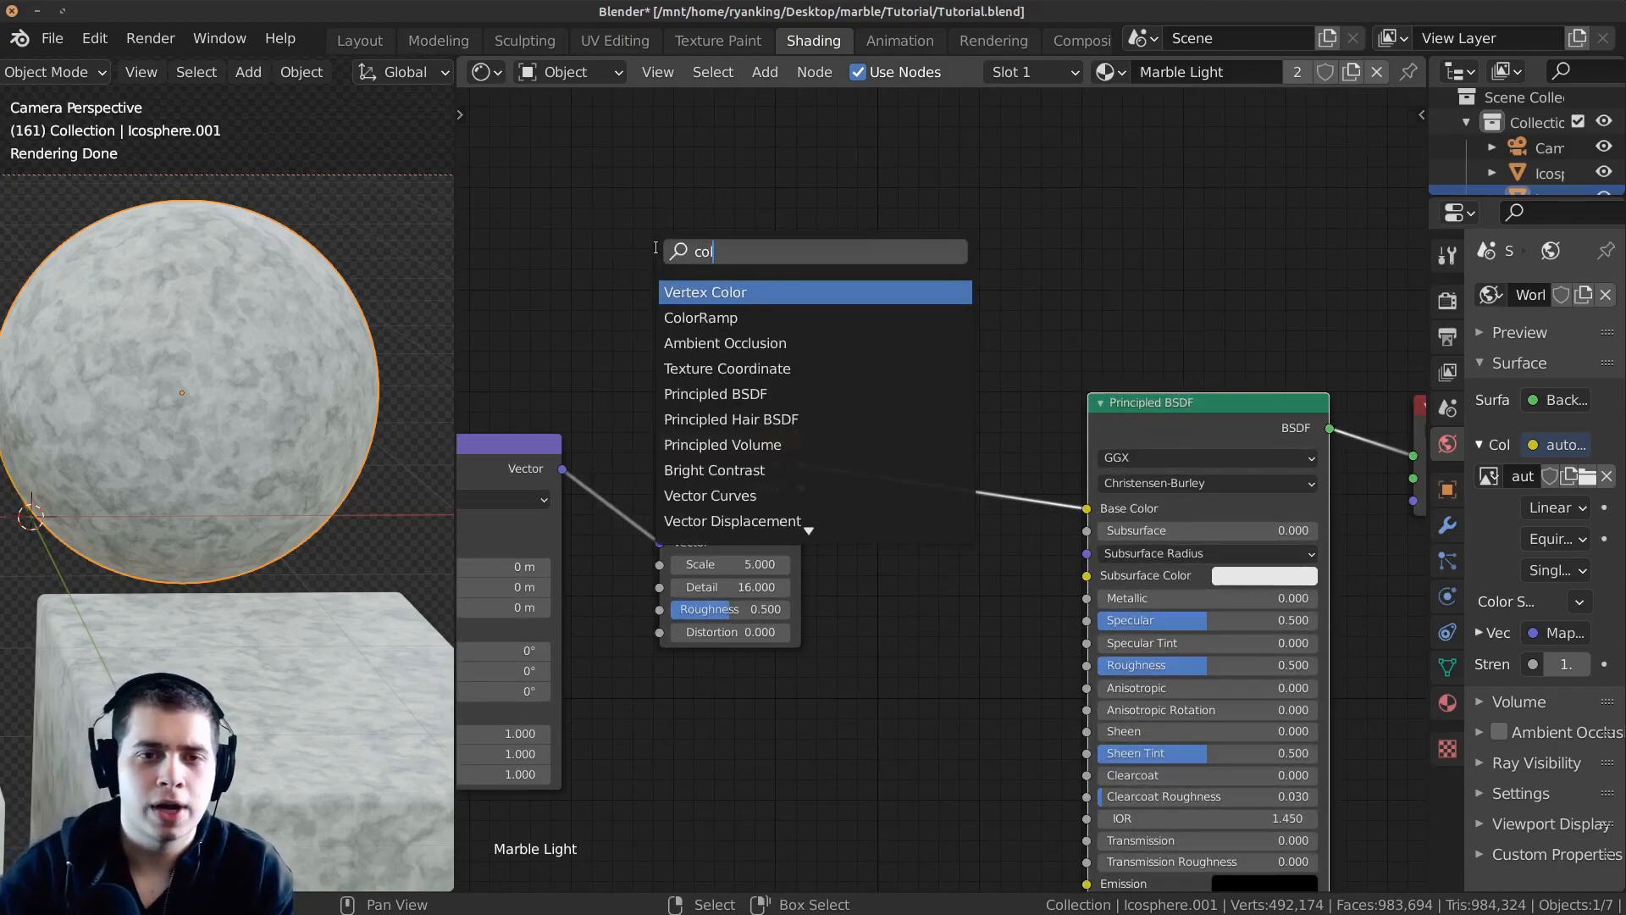
left_click(733, 317)
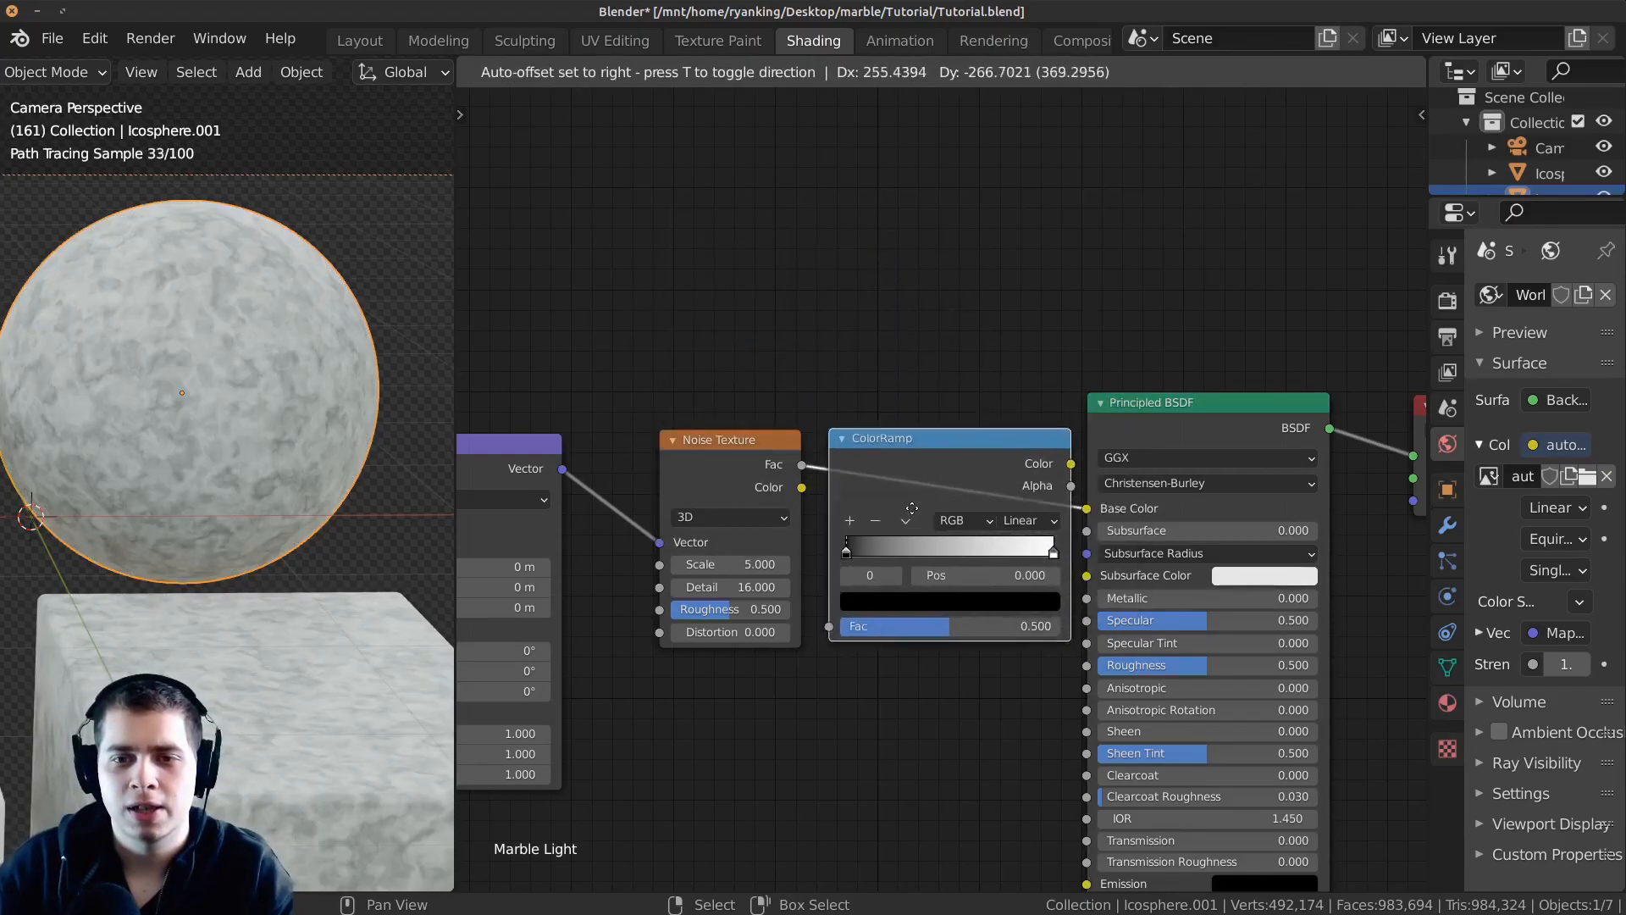
left_click(916, 487)
Reverse the ColorRamp so white comes first, about a third of the way along, with the black stop at position 0.684.
scroll(906, 517, "up", 1)
left_click_drag(897, 547, 946, 597)
scroll(1016, 492, "up", 3)
left_click_drag(1081, 593, 1049, 591)
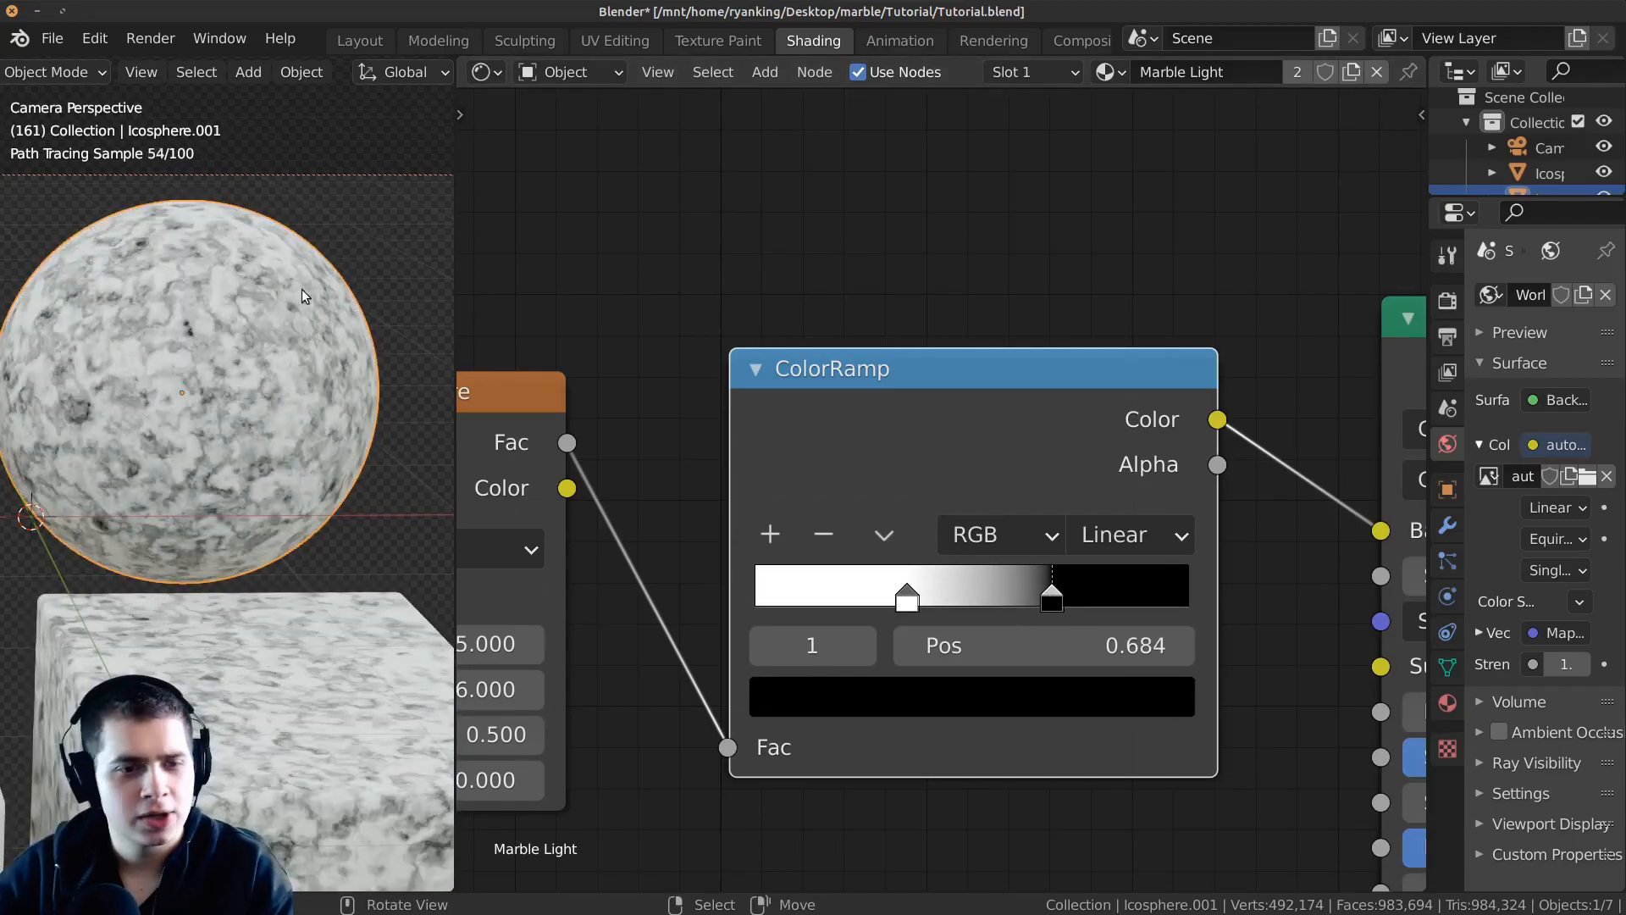
scroll(254, 339, "up", 3)
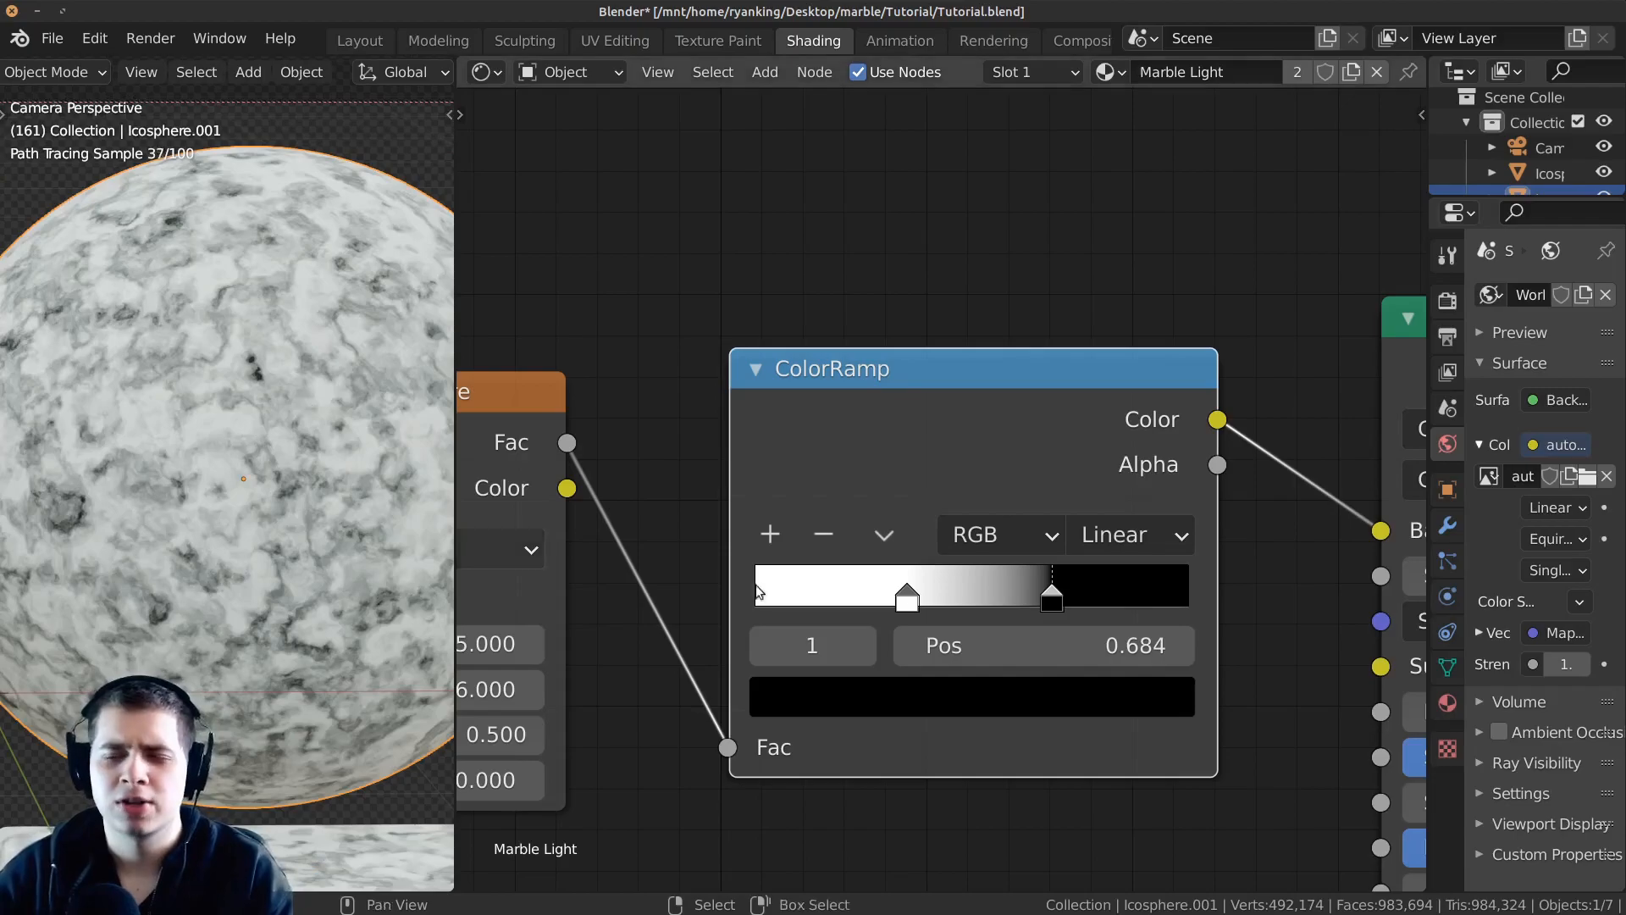
scroll(1023, 586, "down", 1)
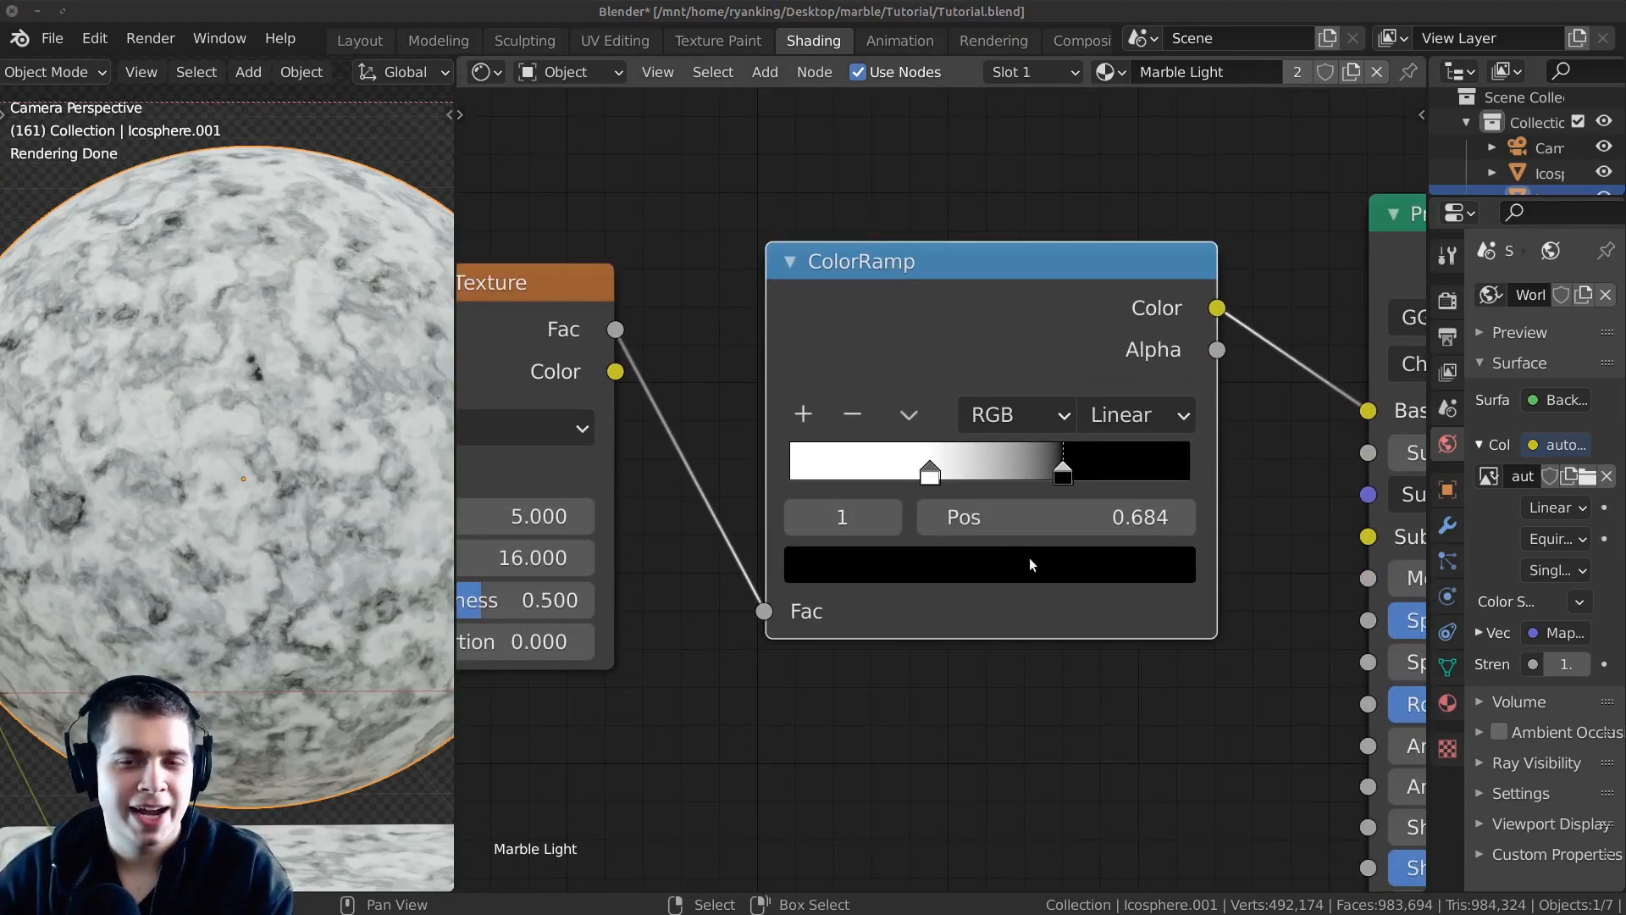
Recolour the ColorRamp's black stop to a very dark blue, about hue 0.594, saturation 0.380 and value 0.178, and check the veins up close.
left_click(1030, 562)
scroll(981, 604, "down", 2)
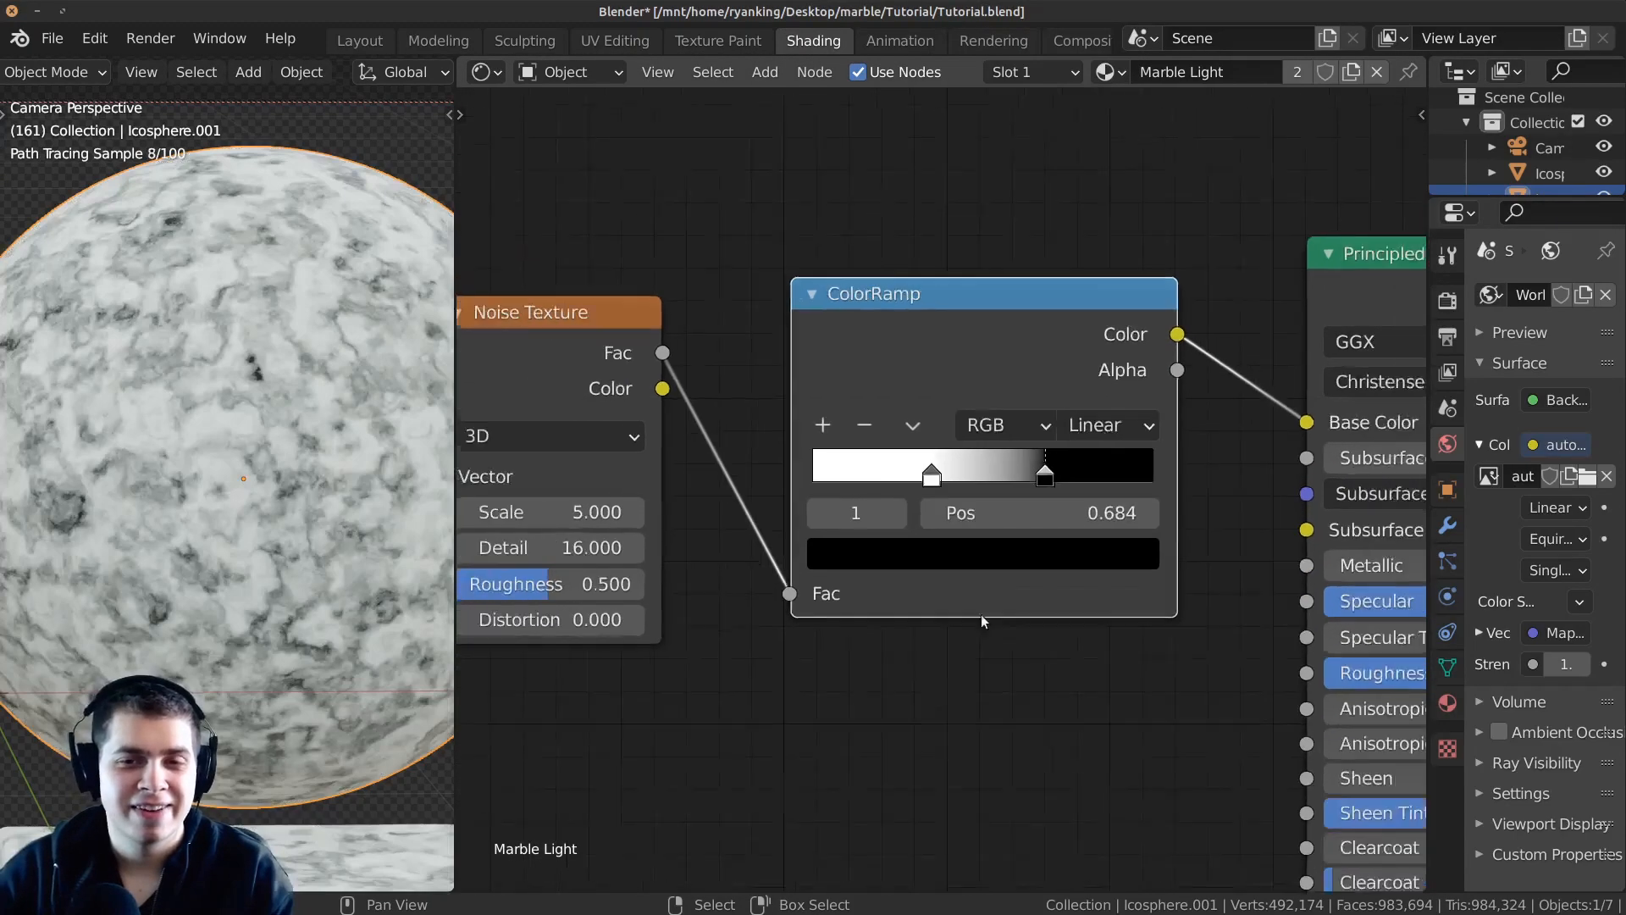
left_click(942, 653)
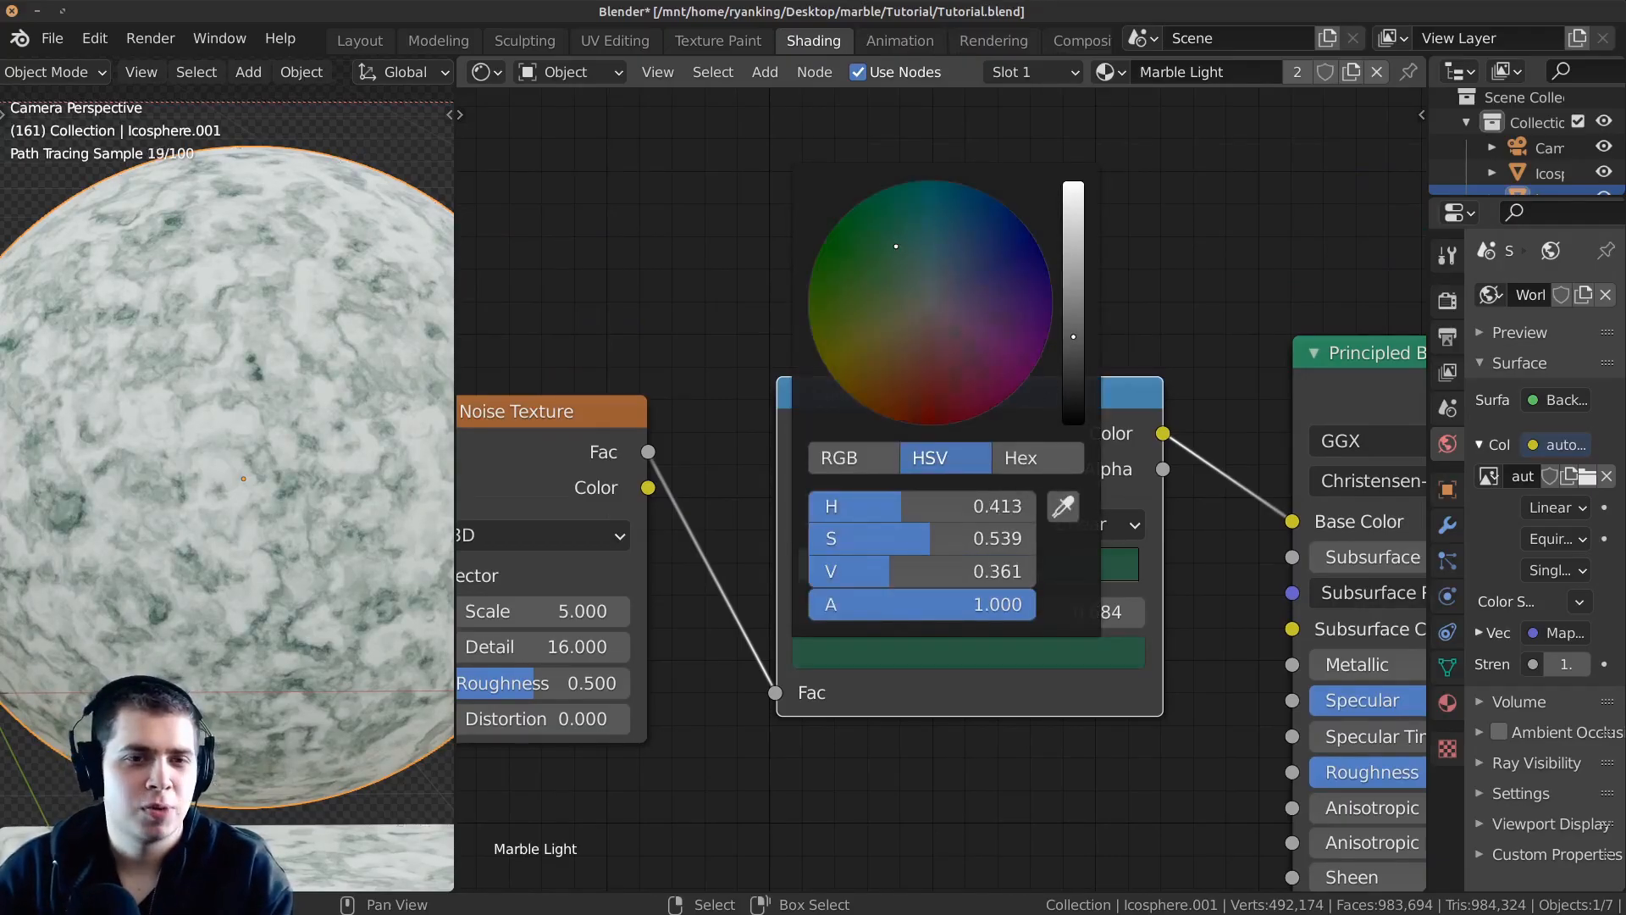
mouse_move(910, 222)
left_mouse_down()
mouse_move(853, 218)
mouse_move(845, 390)
mouse_move(869, 409)
mouse_move(925, 364)
mouse_move(930, 243)
mouse_move(940, 276)
mouse_move(957, 263)
left_mouse_up()
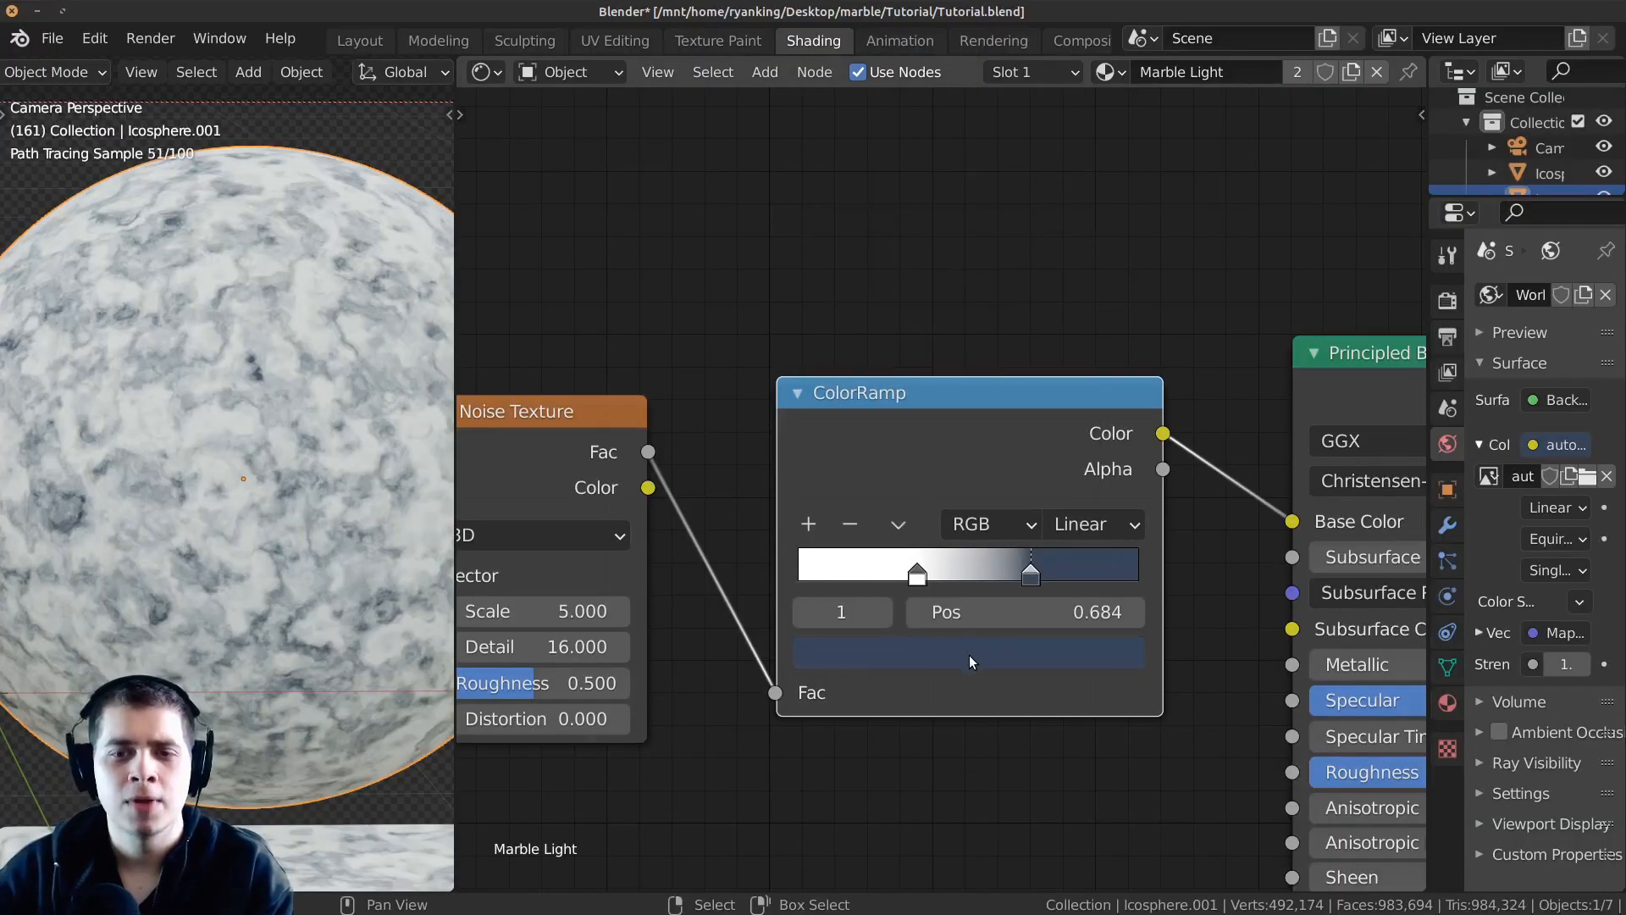
left_click(969, 653)
left_click_drag(1073, 332, 1073, 381)
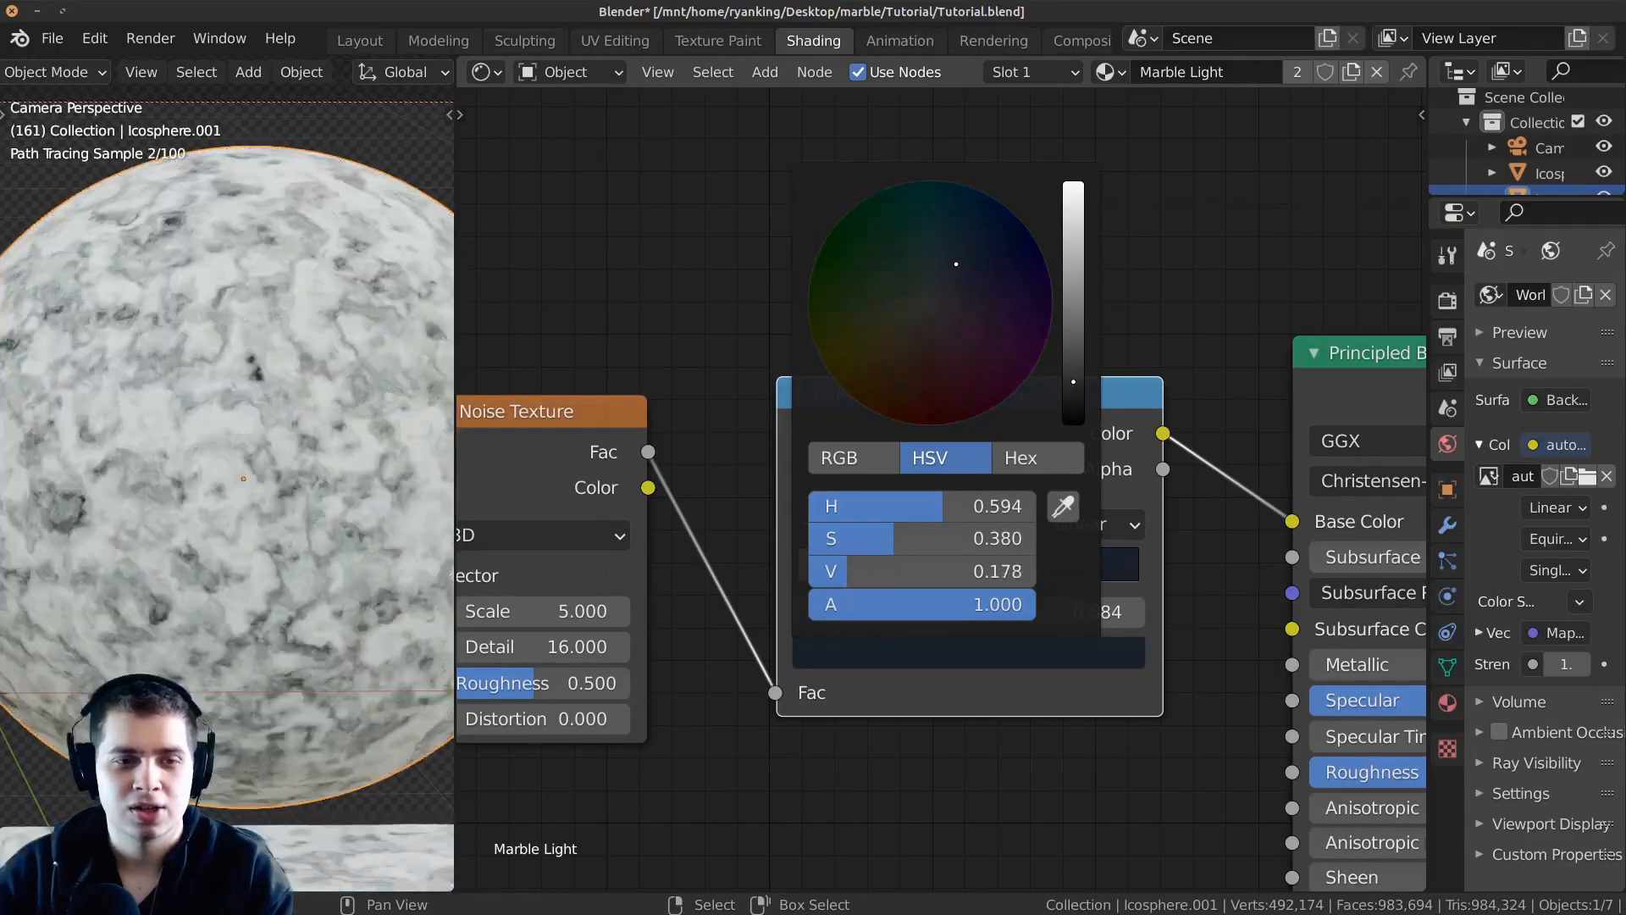
scroll(311, 513, "up", 4)
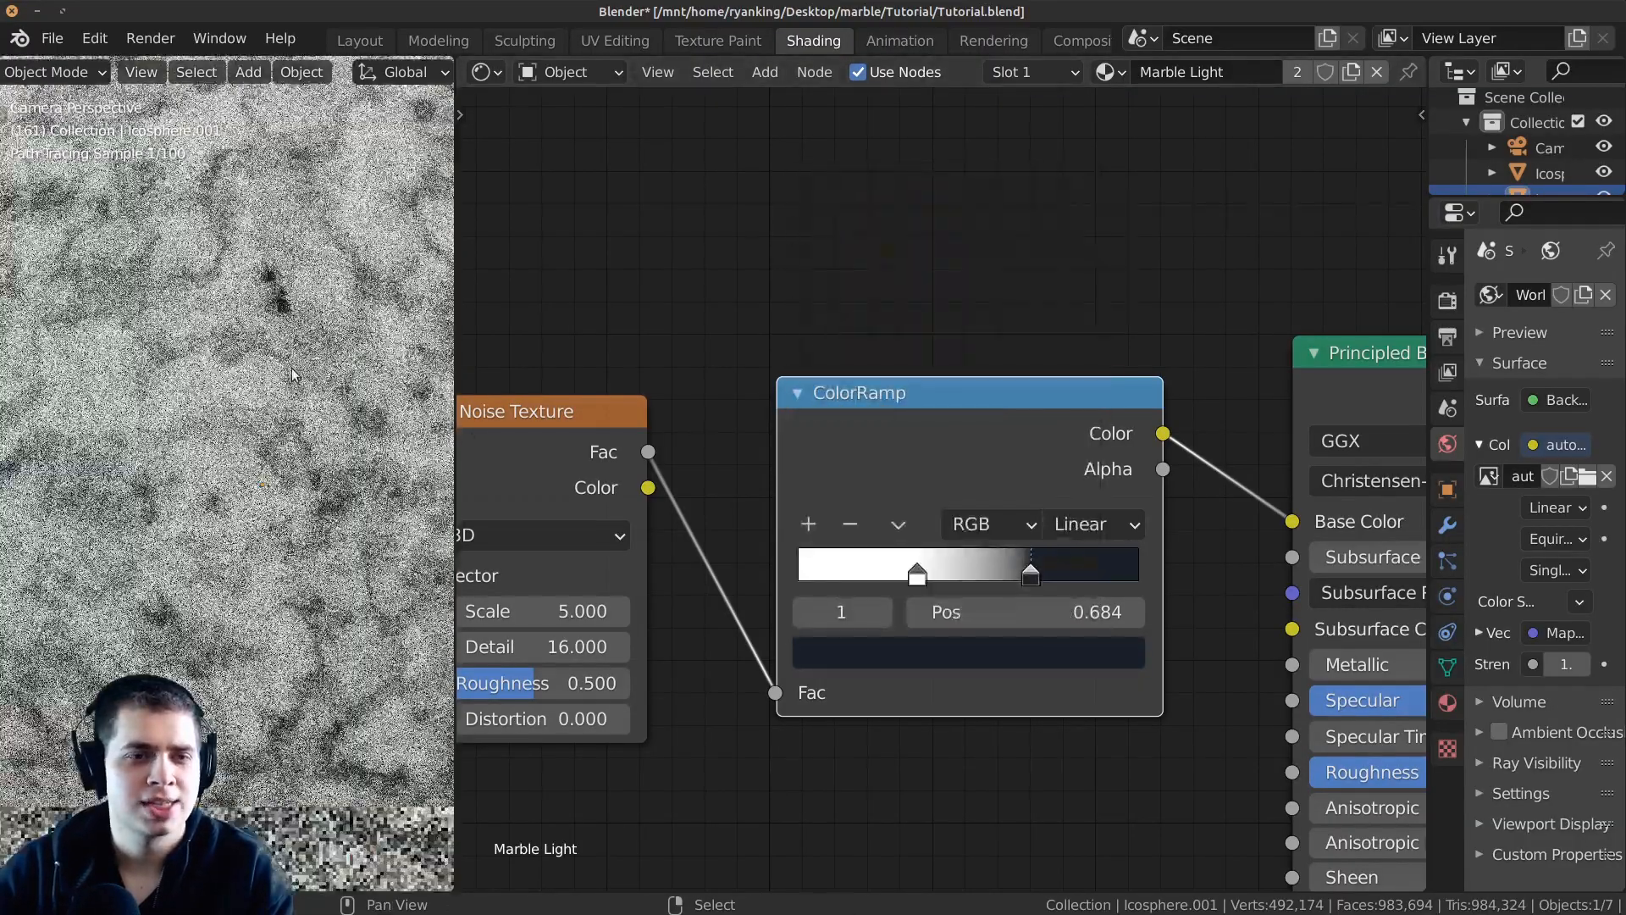
scroll(342, 474, "up", 2)
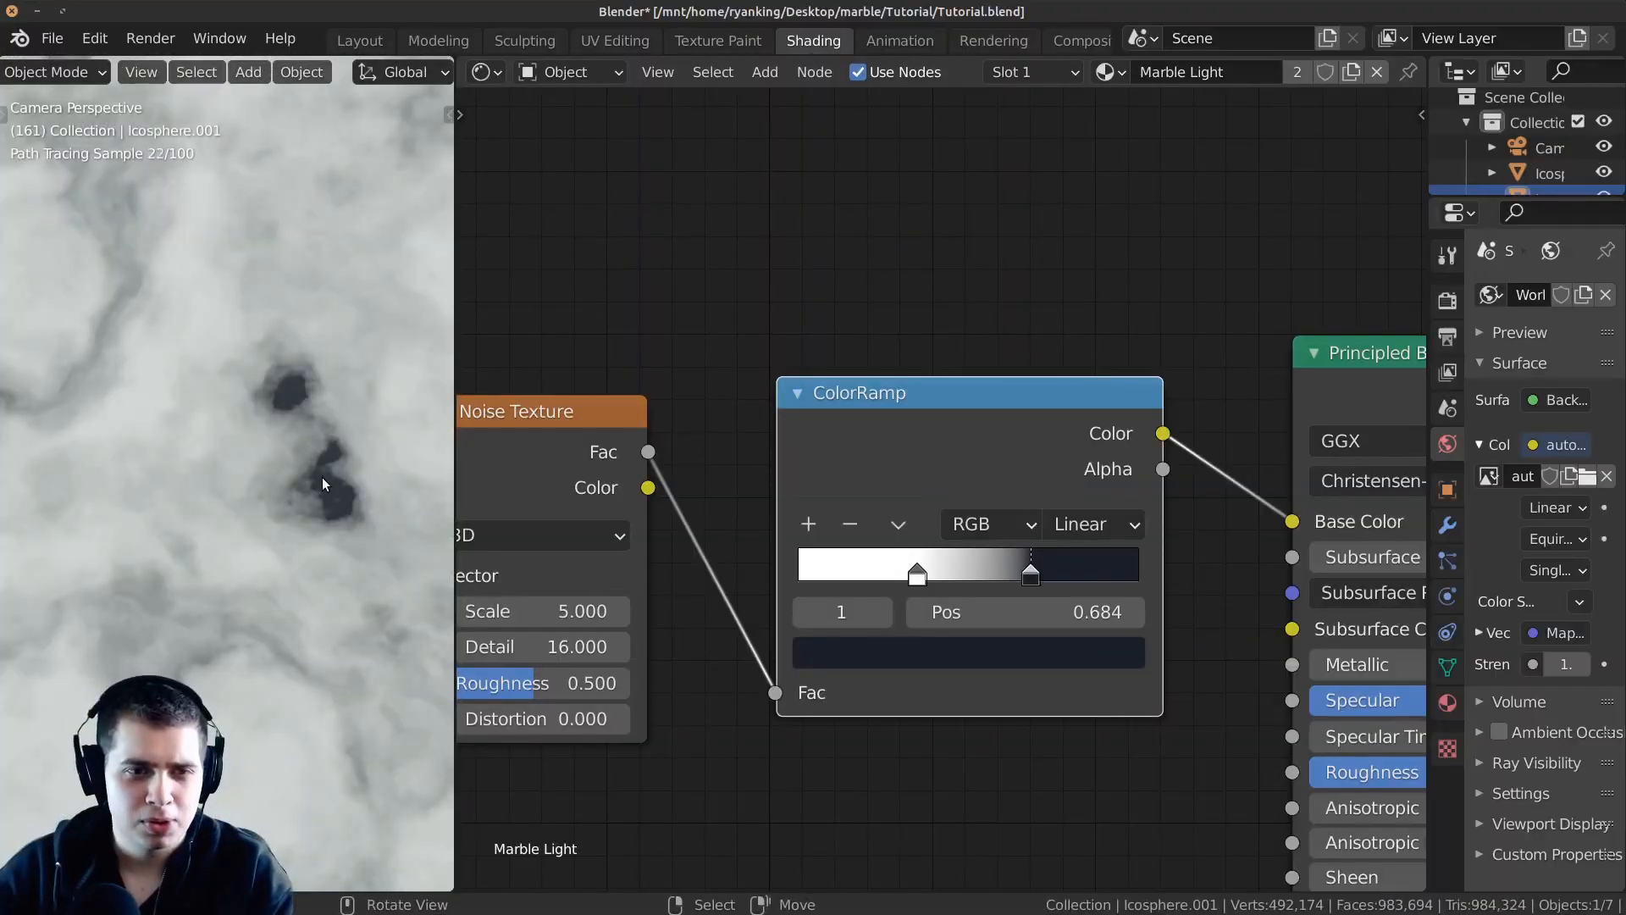
scroll(330, 508, "down", 6)
Space out the Texture Coordinate node and the Noise Texture that precedes the Mapping node.
scroll(988, 414, "down", 5)
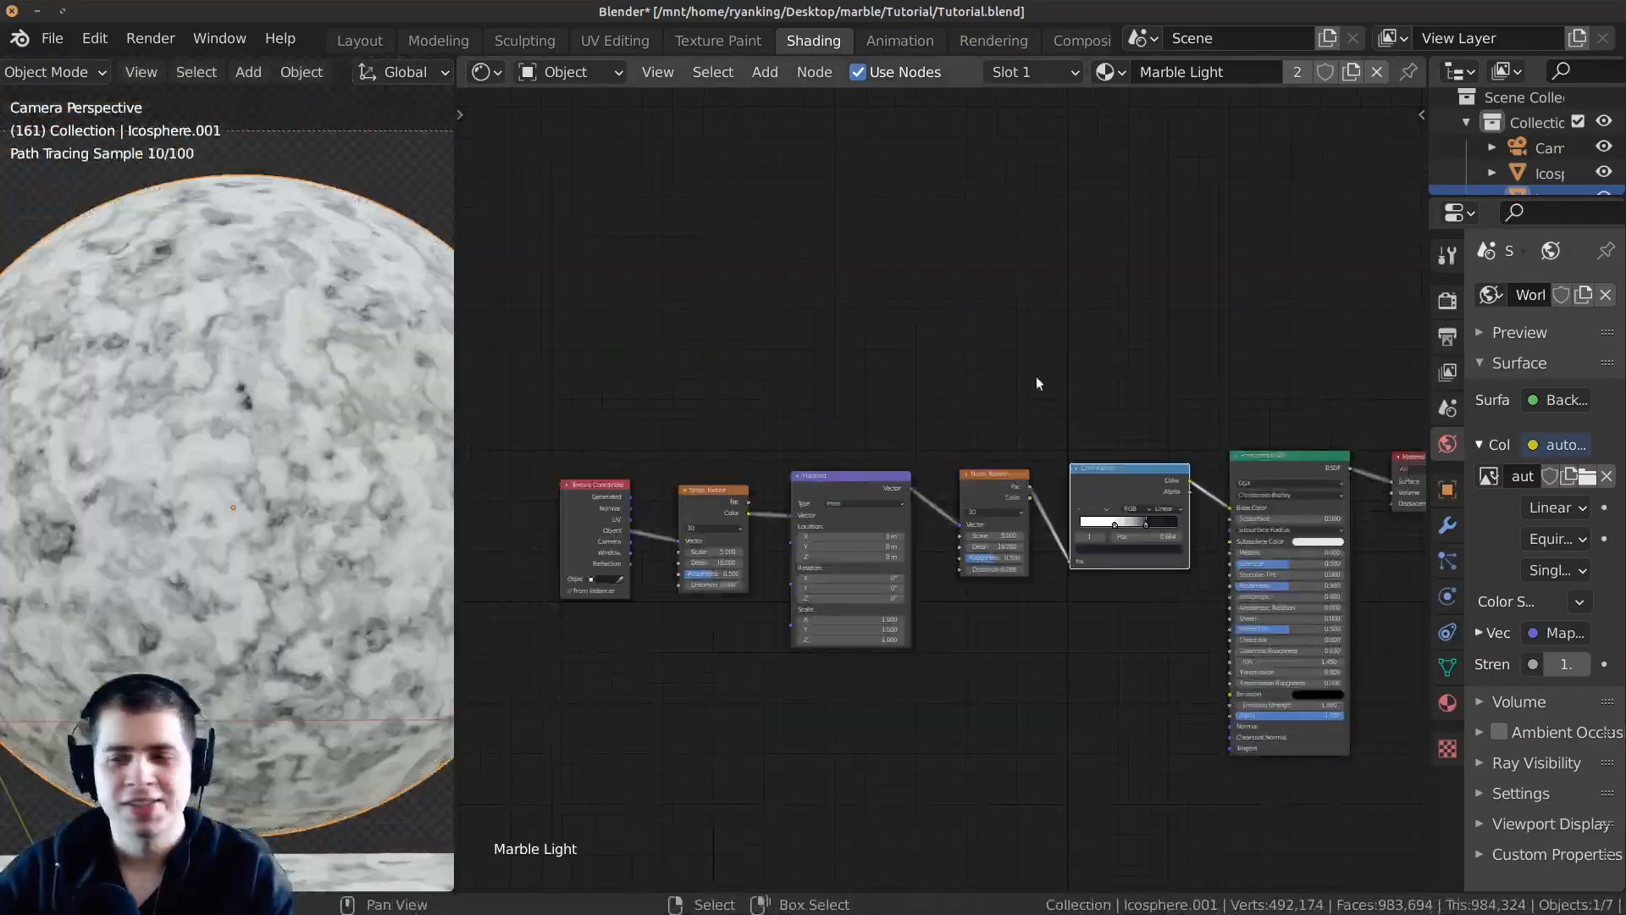
middle_click_drag(987, 414, 1106, 408)
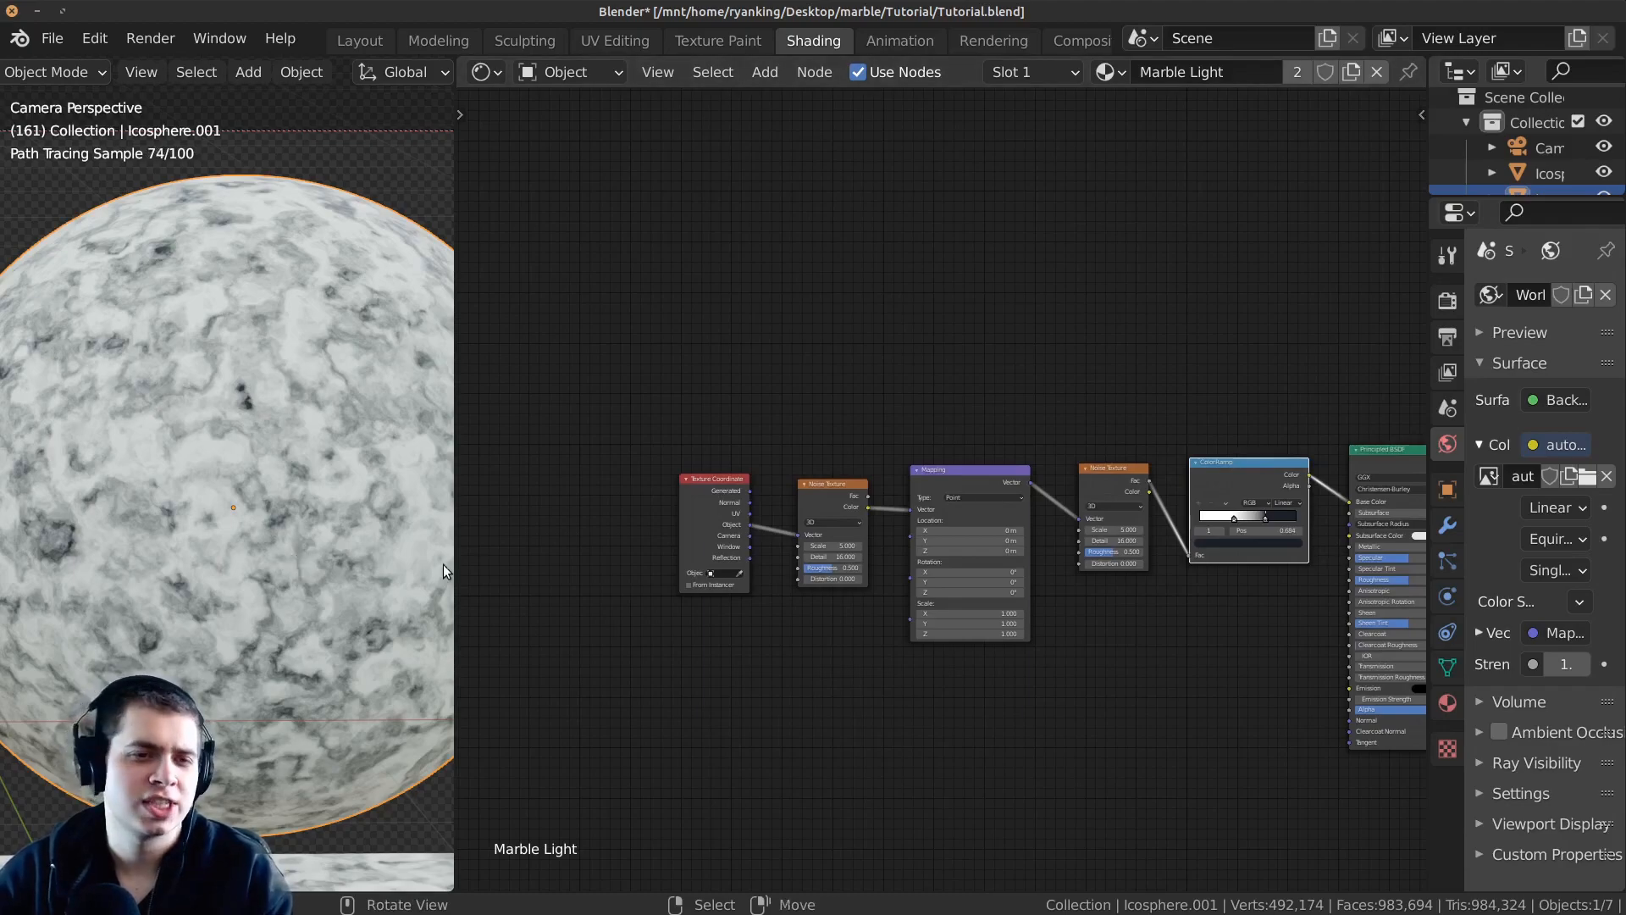
scroll(637, 514, "up", 4)
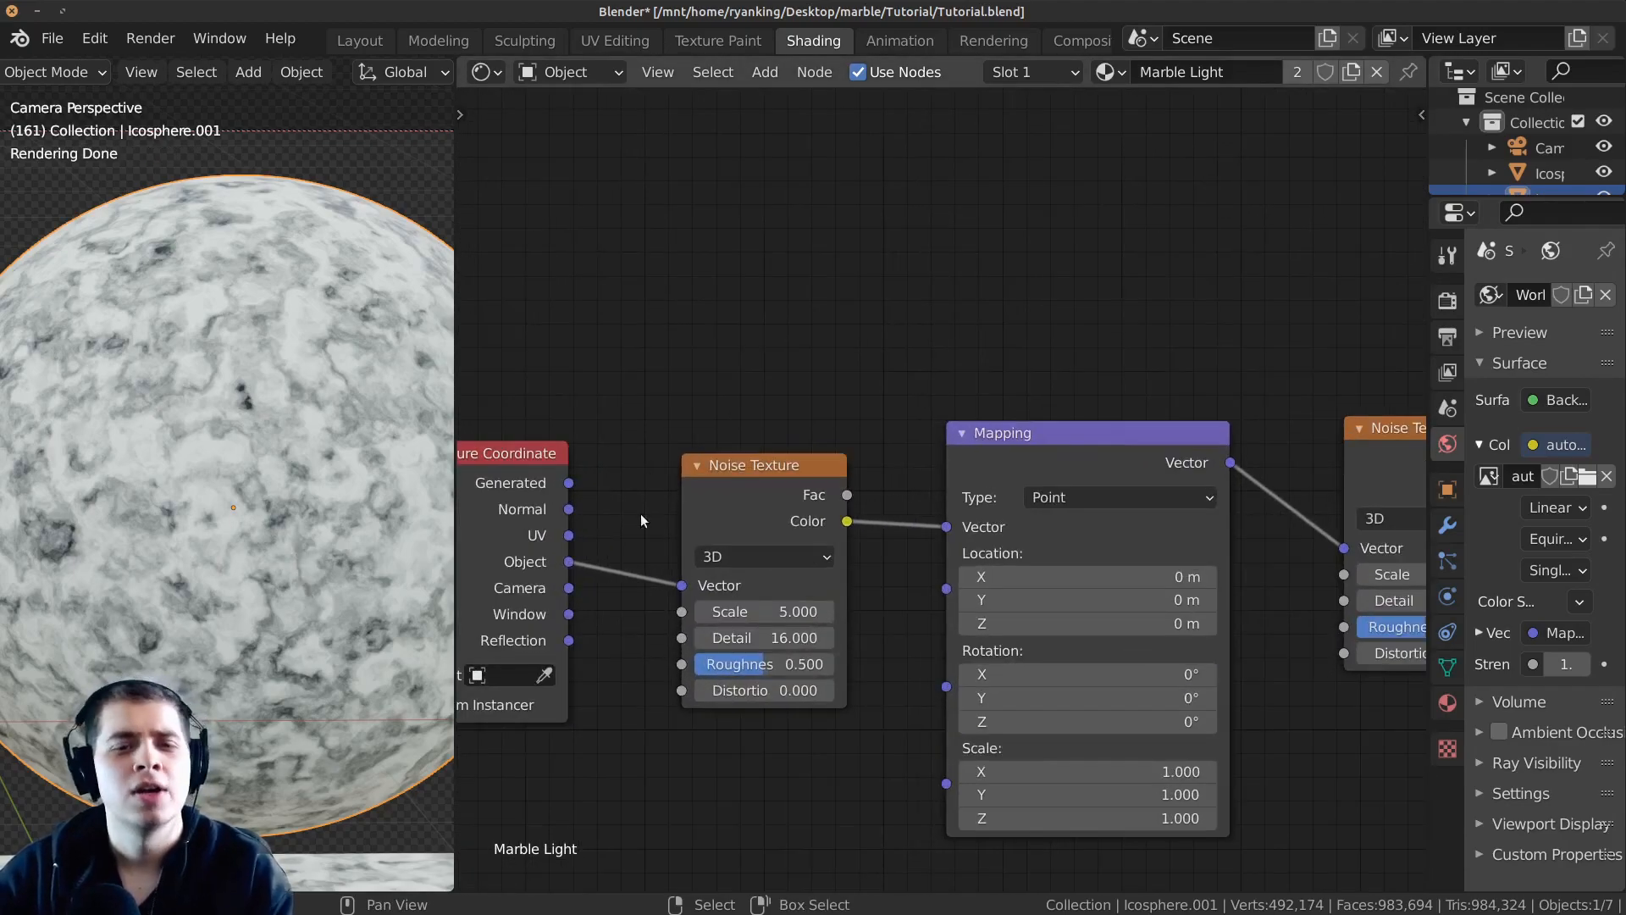
middle_click_drag(787, 501, 776, 443)
left_click_drag(749, 425, 753, 413)
middle_click_drag(771, 472, 864, 519)
left_click_drag(527, 502, 506, 504)
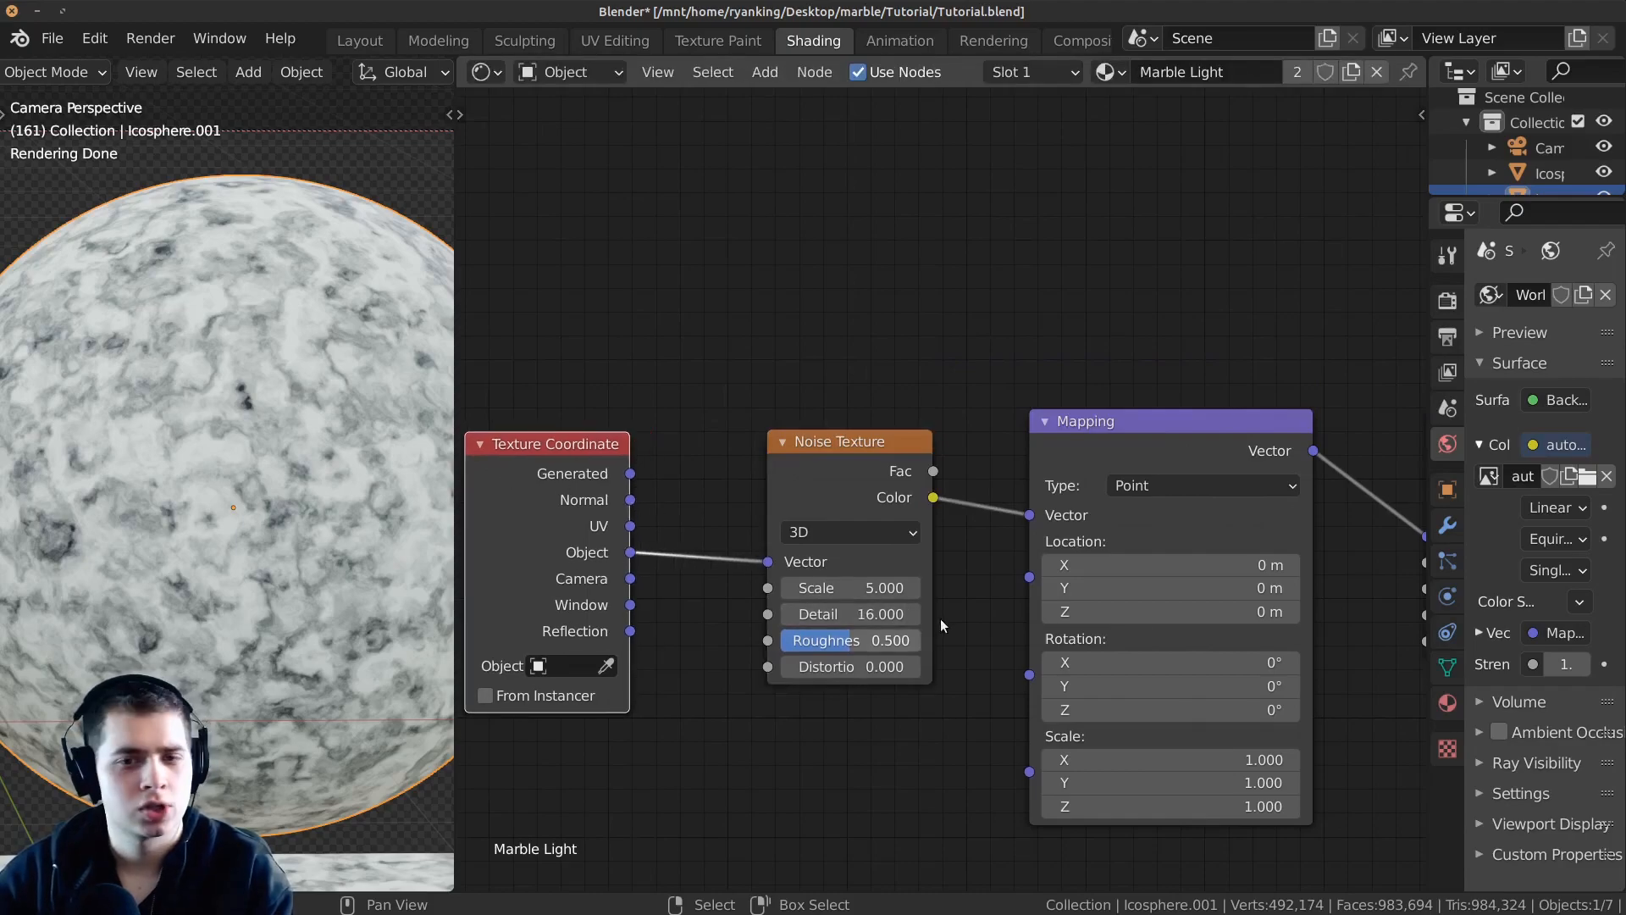
Set the scale of the Noise Texture before the Mapping node to 2 and inspect the larger veins on the sphere.
left_click(847, 587)
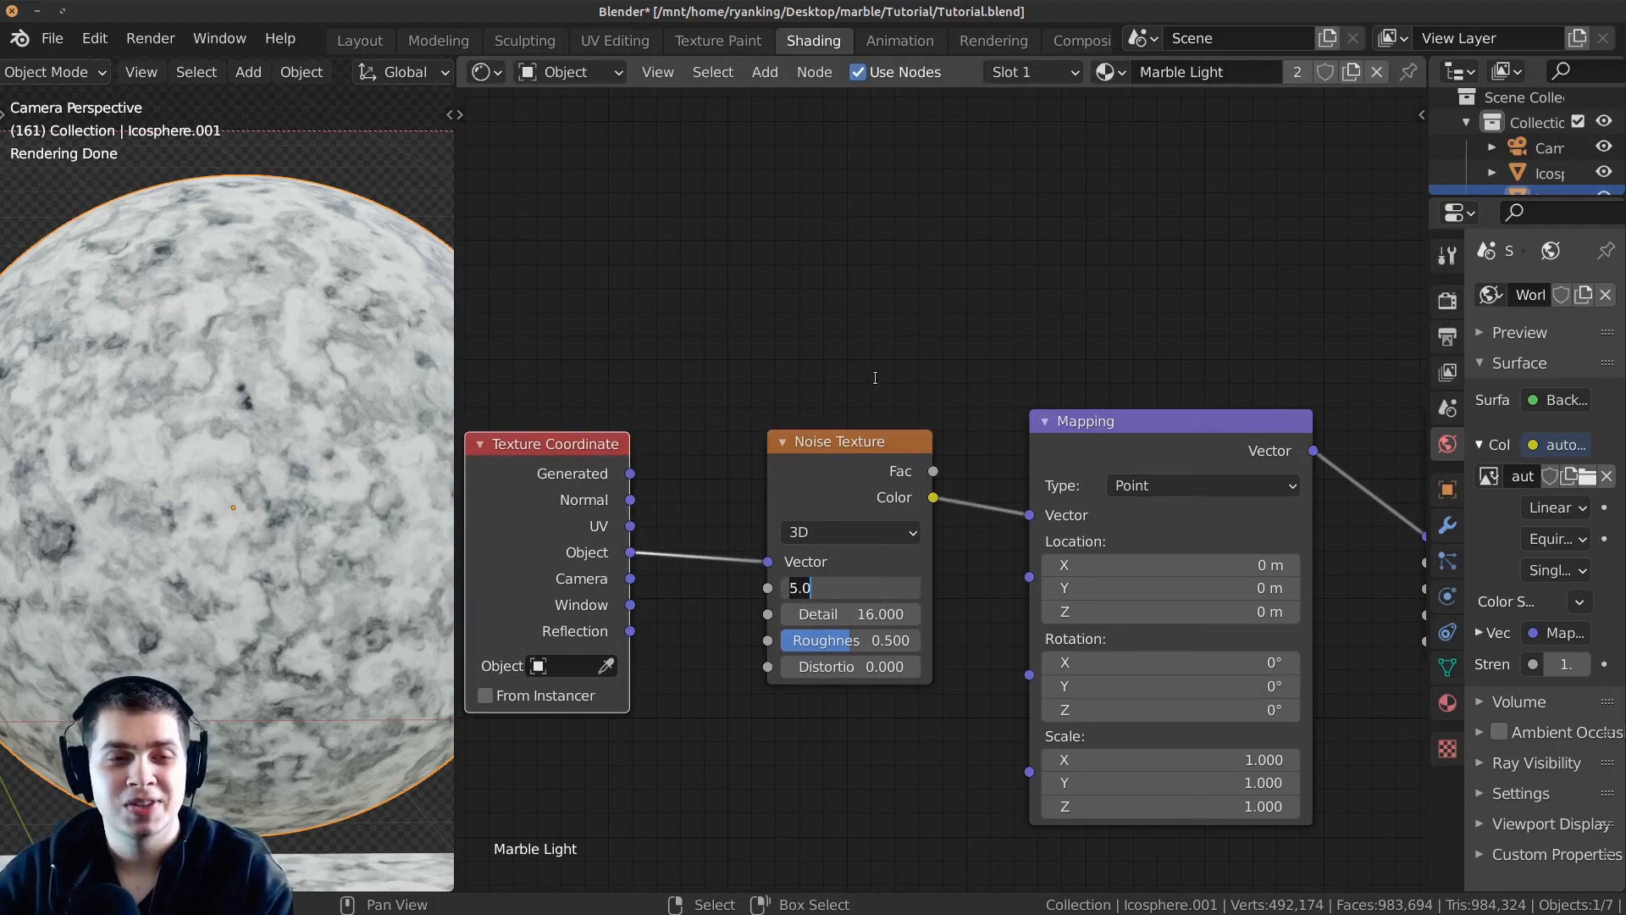
type("2")
key("Return")
scroll(132, 379, "down", 2)
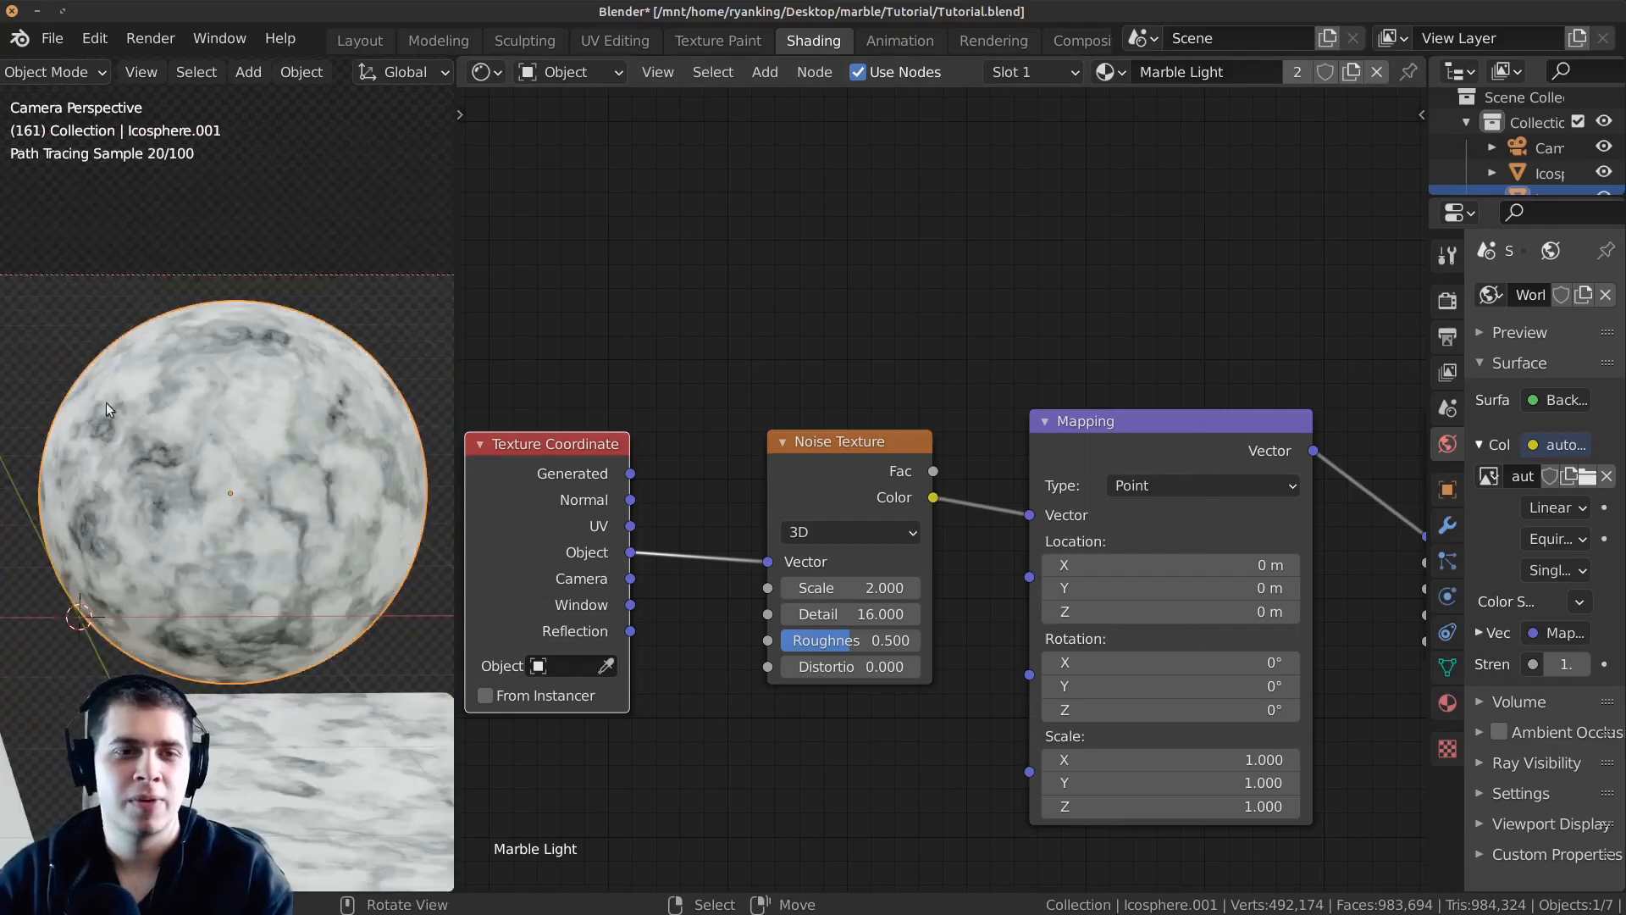
scroll(119, 510, "up", 3)
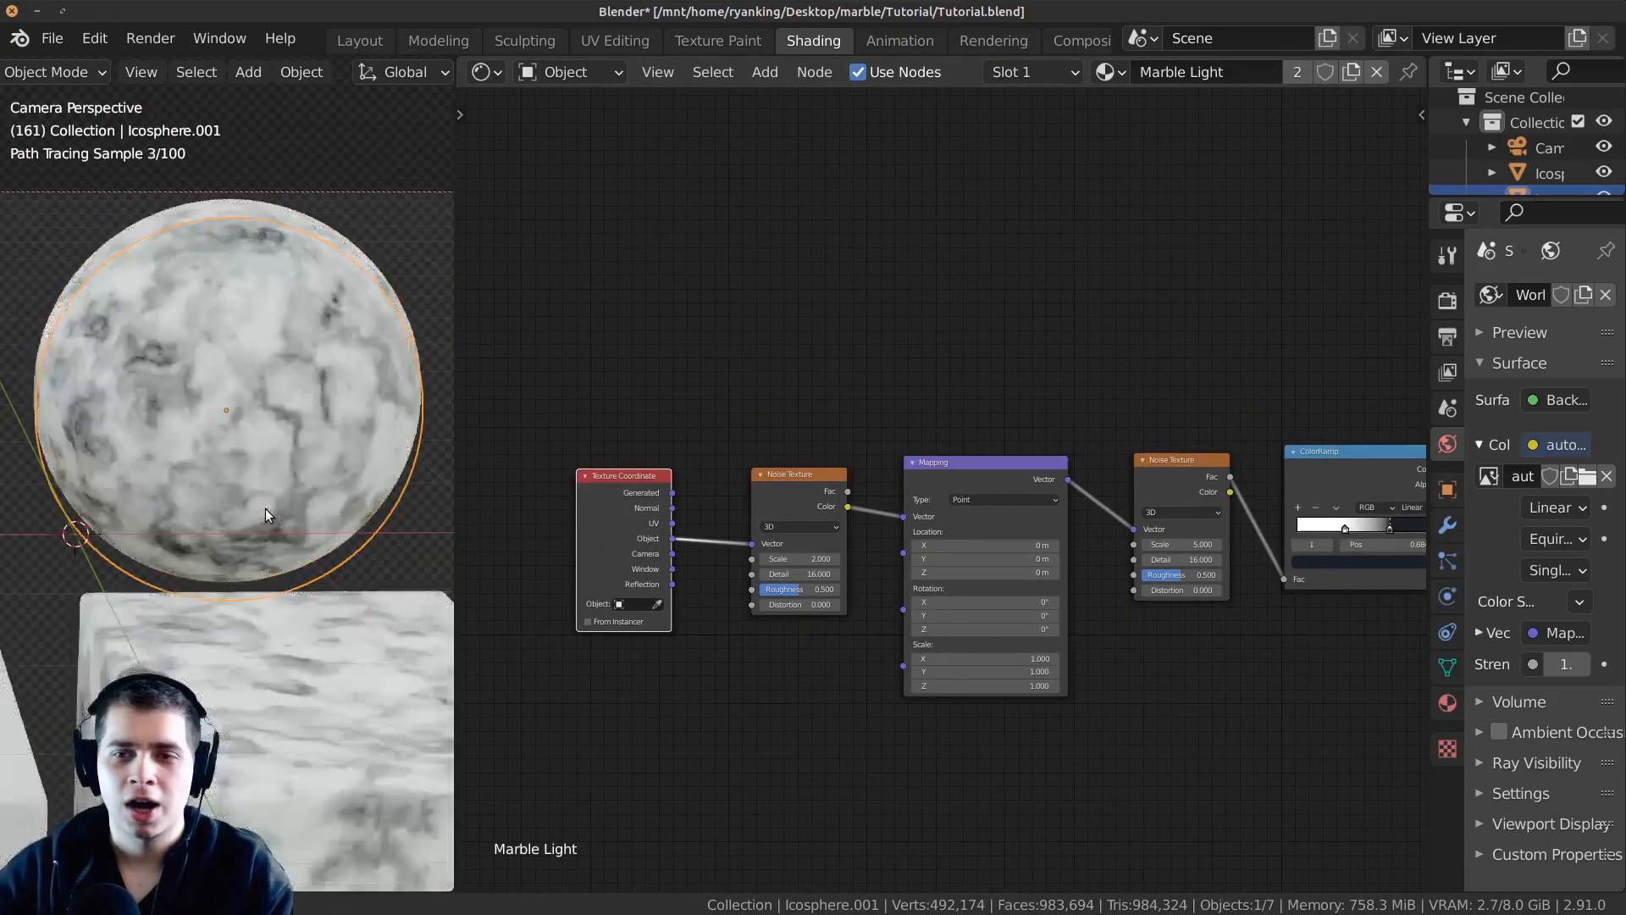
scroll(195, 474, "up", 2)
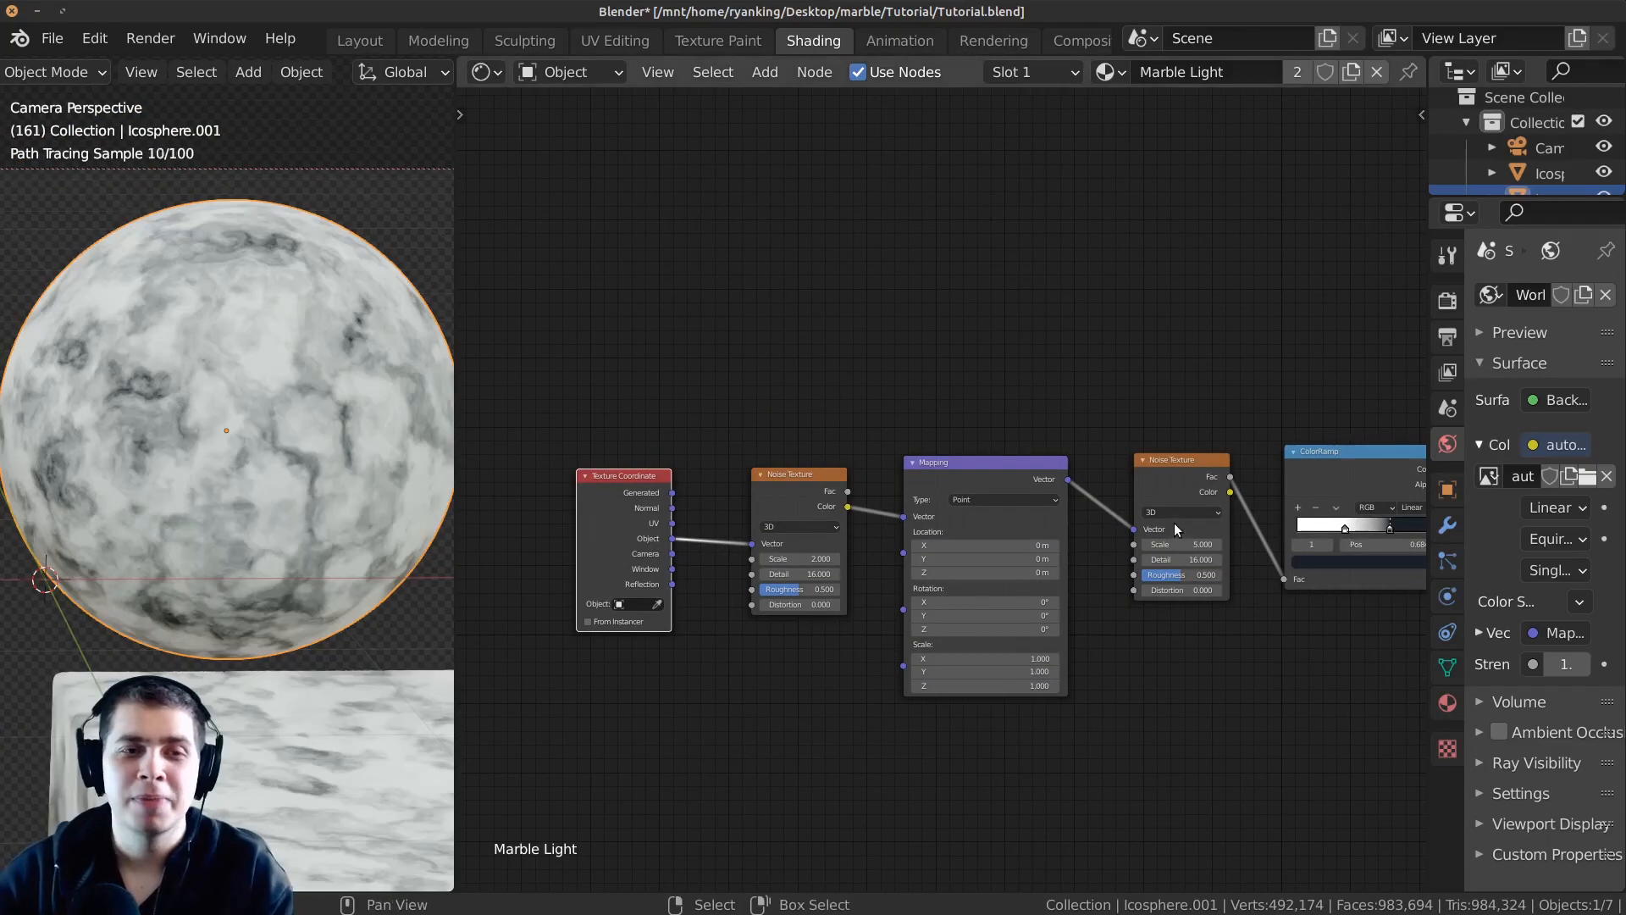
Set the Principled BSDF's Roughness to 0.1.
scroll(940, 509, "down", 3)
scroll(933, 474, "up", 6)
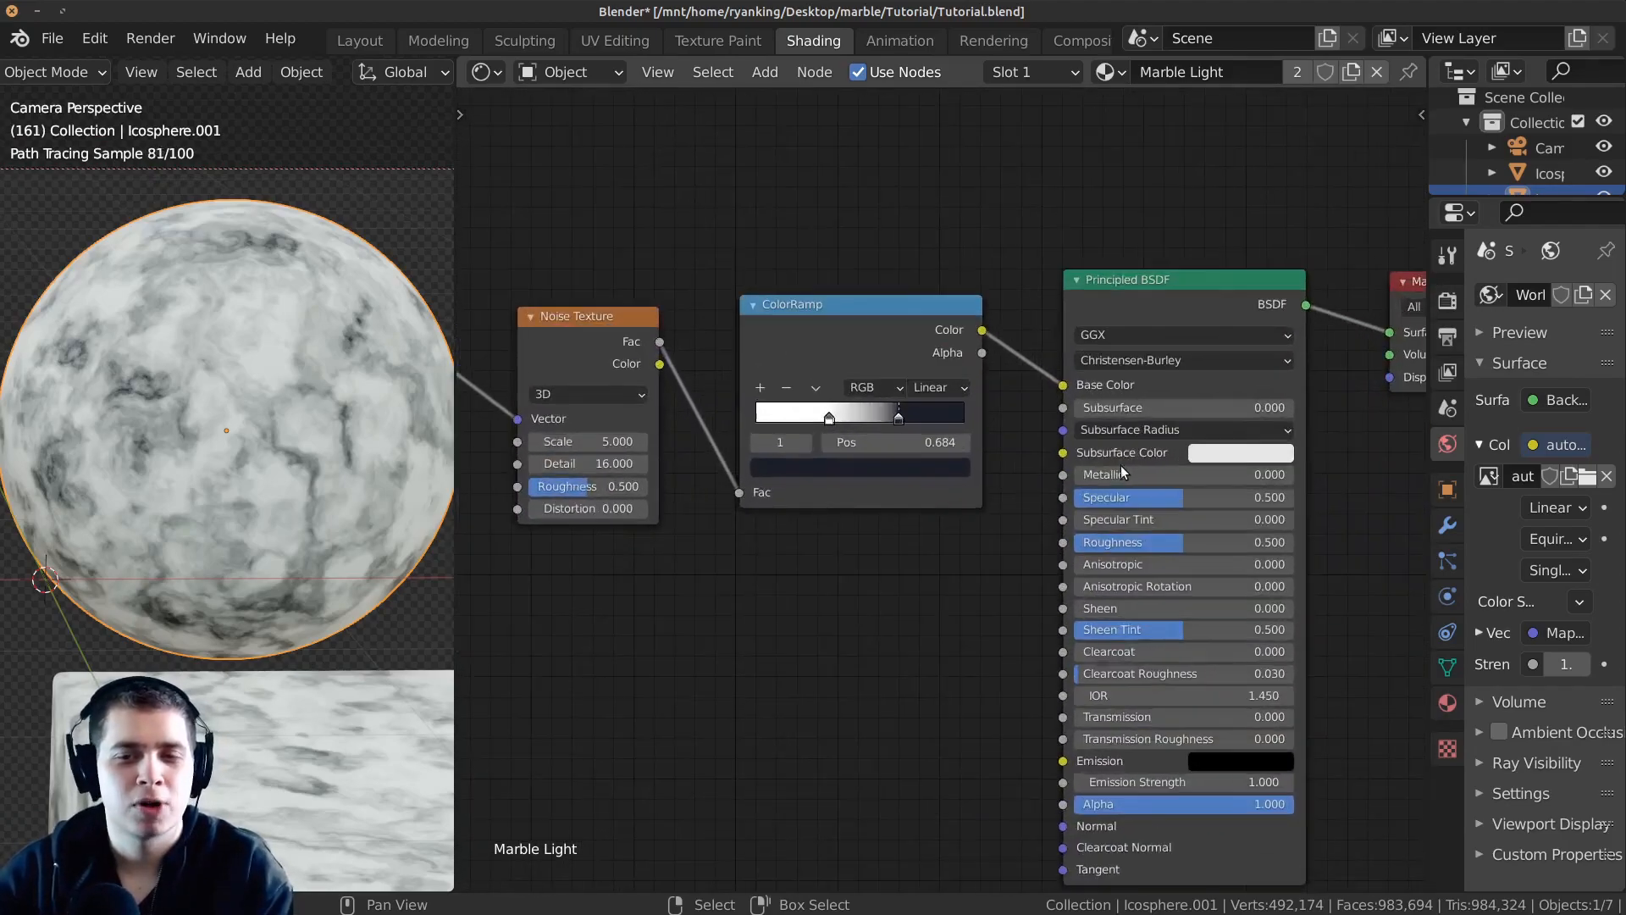
scroll(873, 517, "down", 2)
middle_click_drag(1101, 349, 1085, 315)
left_click_drag(1090, 499, 1008, 498)
right_click(1007, 494)
key("Escape")
left_click(1038, 492)
type("0.1")
key("Return")
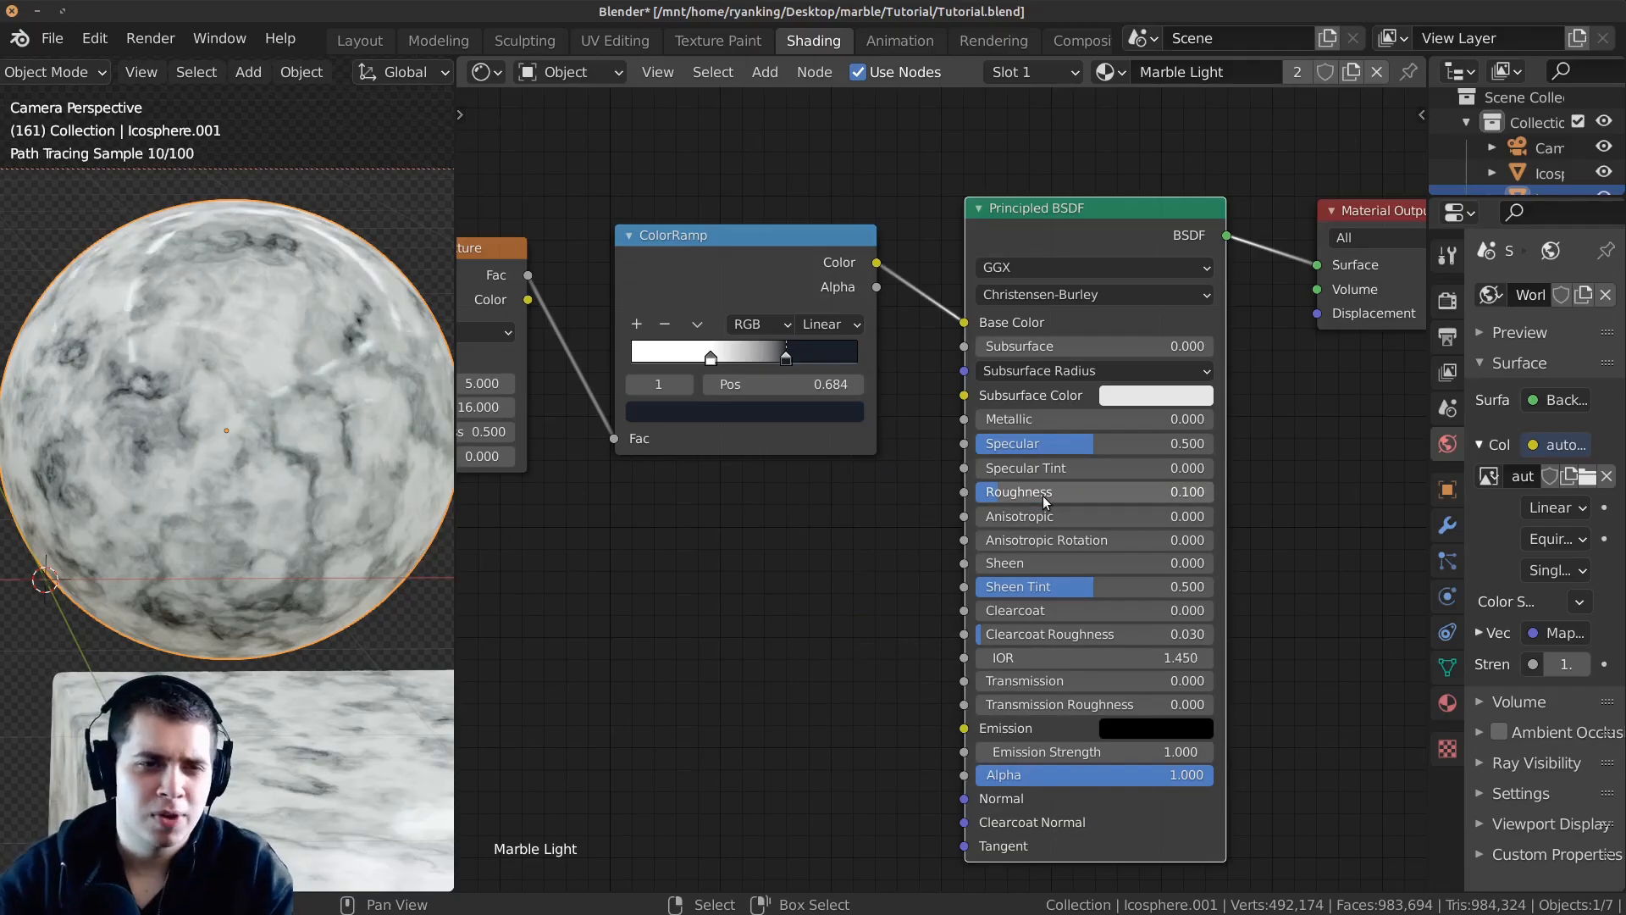
Set the Principled BSDF's Roughness to 0.15 and inspect the reflections on the sphere.
left_click_drag(1030, 487, 1007, 492)
left_click(1007, 492)
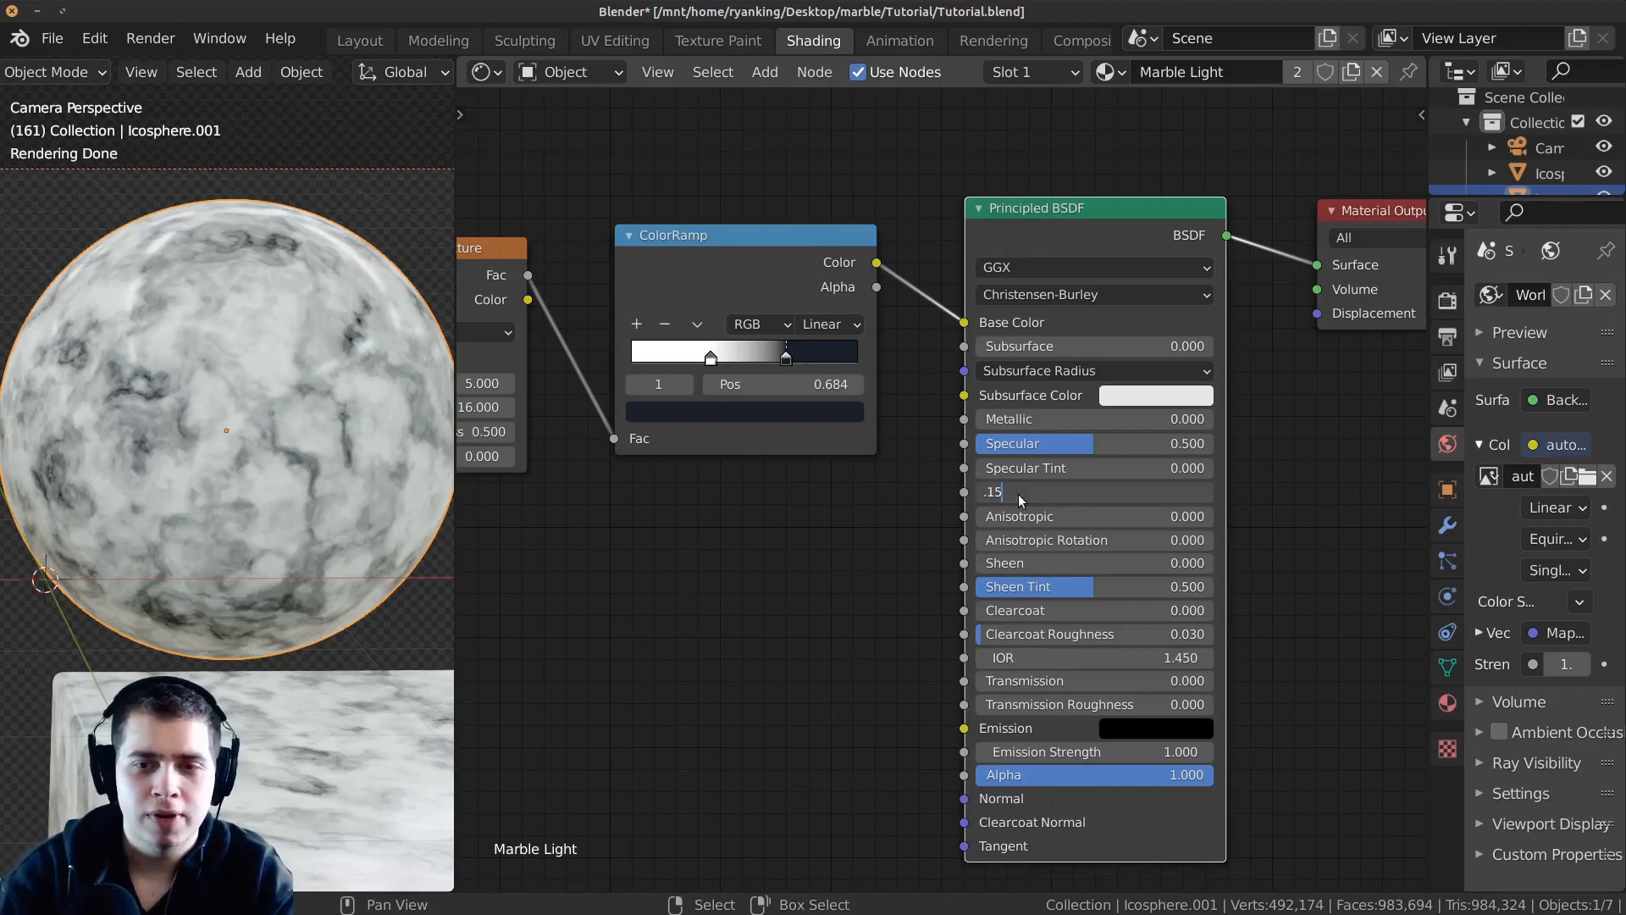
type(".15")
key("Return")
scroll(135, 334, "up", 4)
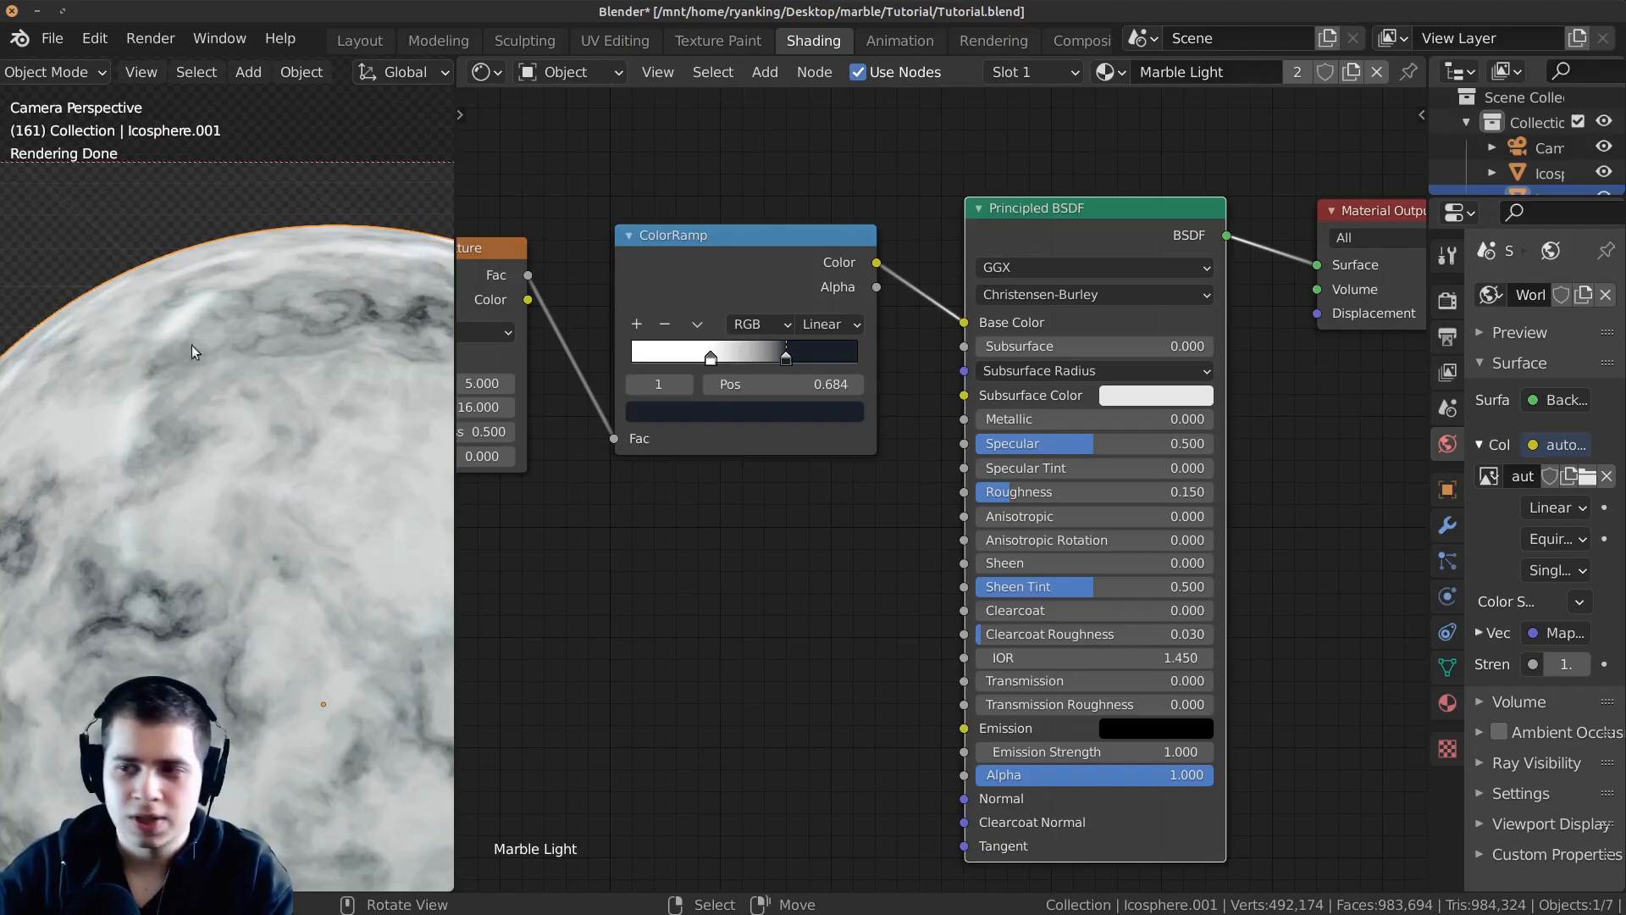
scroll(260, 435, "down", 6)
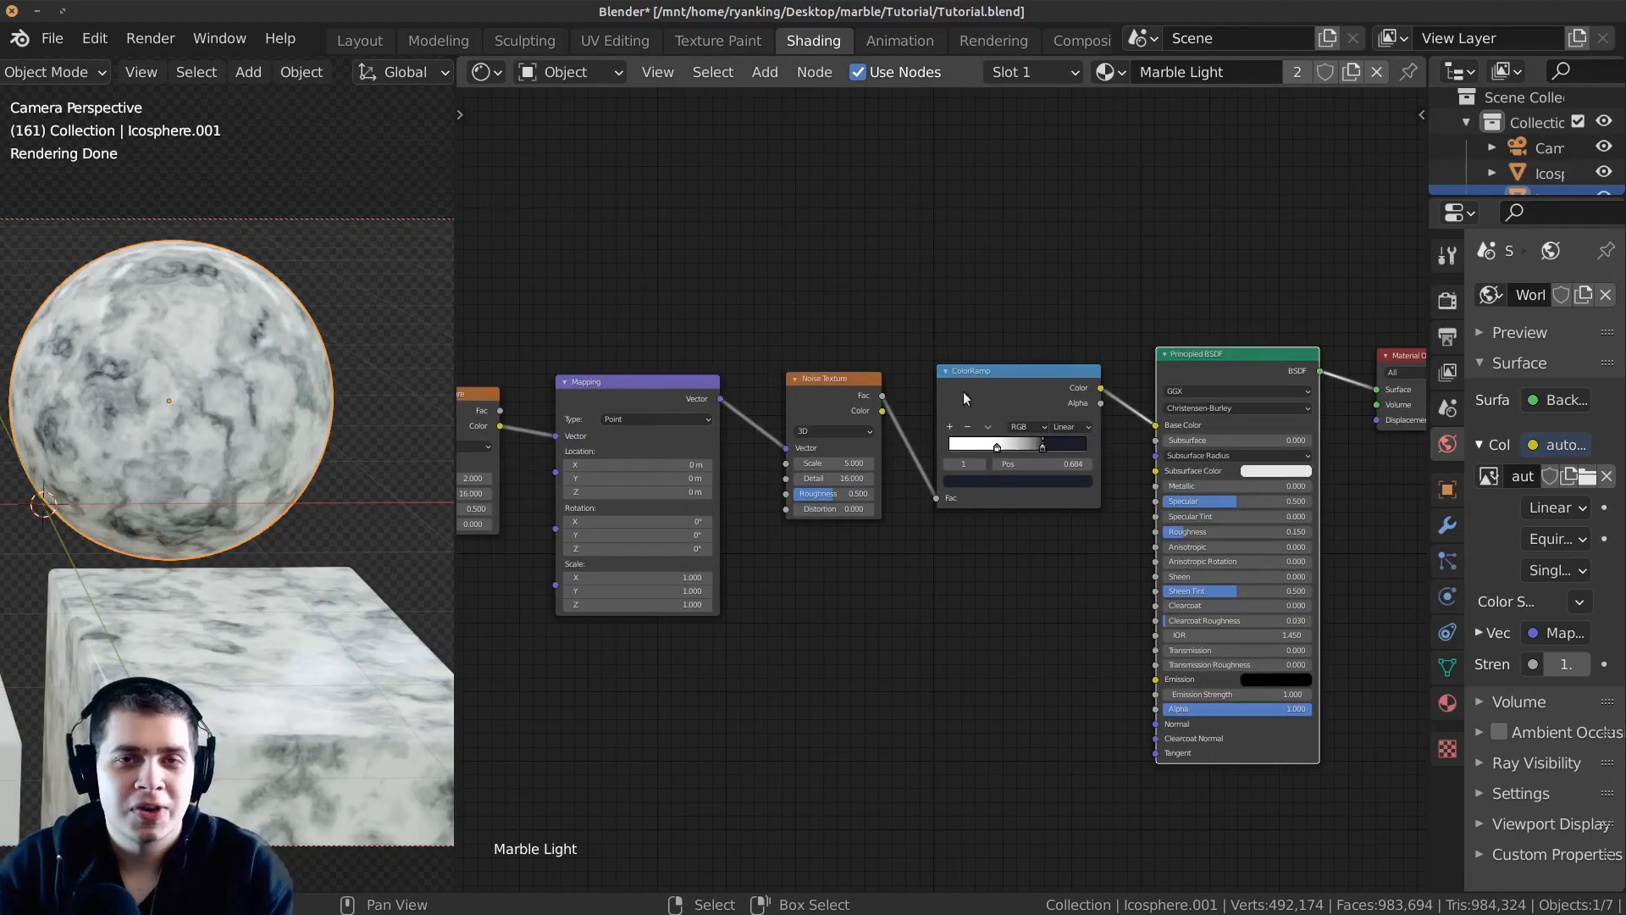
Move the second Noise Texture and the ColorRamp closer to the Mapping node, leaving room before the Principled BSDF.
middle_click_drag(963, 391, 981, 350)
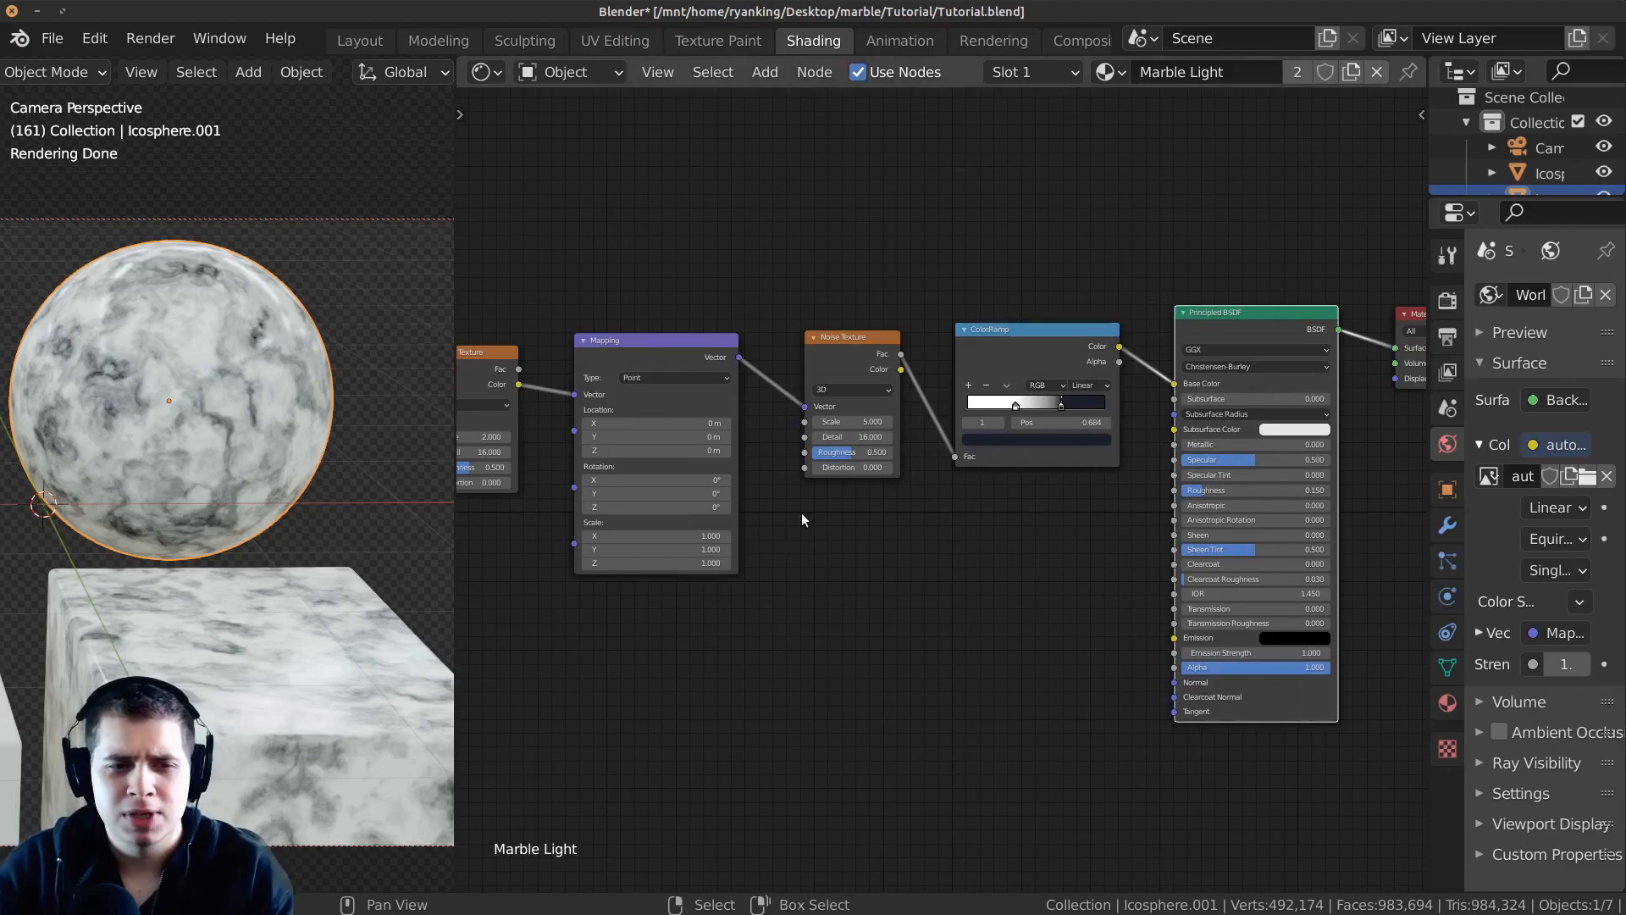
middle_click_drag(830, 522, 832, 583)
scroll(829, 578, "down", 2)
middle_click_drag(718, 454, 860, 432)
left_click_drag(861, 432, 841, 432)
scroll(982, 390, "up", 3)
left_click_drag(1021, 376, 974, 381)
left_click_drag(1196, 363, 1115, 374)
middle_click_drag(1115, 374, 928, 369)
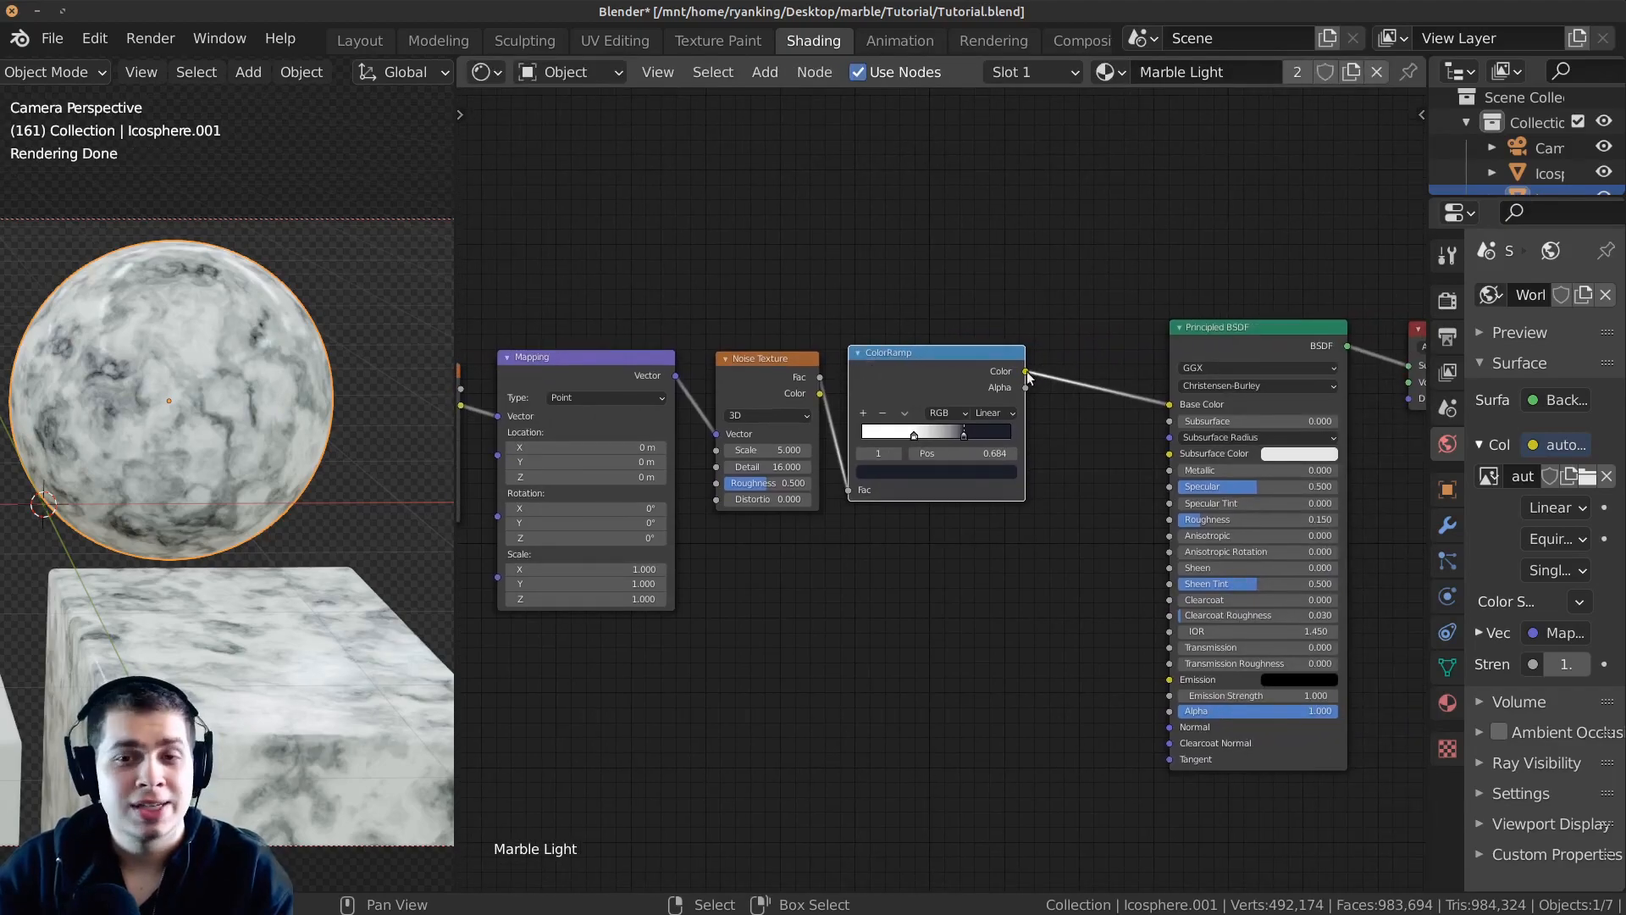
Connect the ColorRamp's Color output directly to the Principled BSDF's Normal input and examine the effect on the sphere's shading.
left_click_drag(1026, 373, 1033, 288)
left_click_drag(1080, 624, 1168, 734)
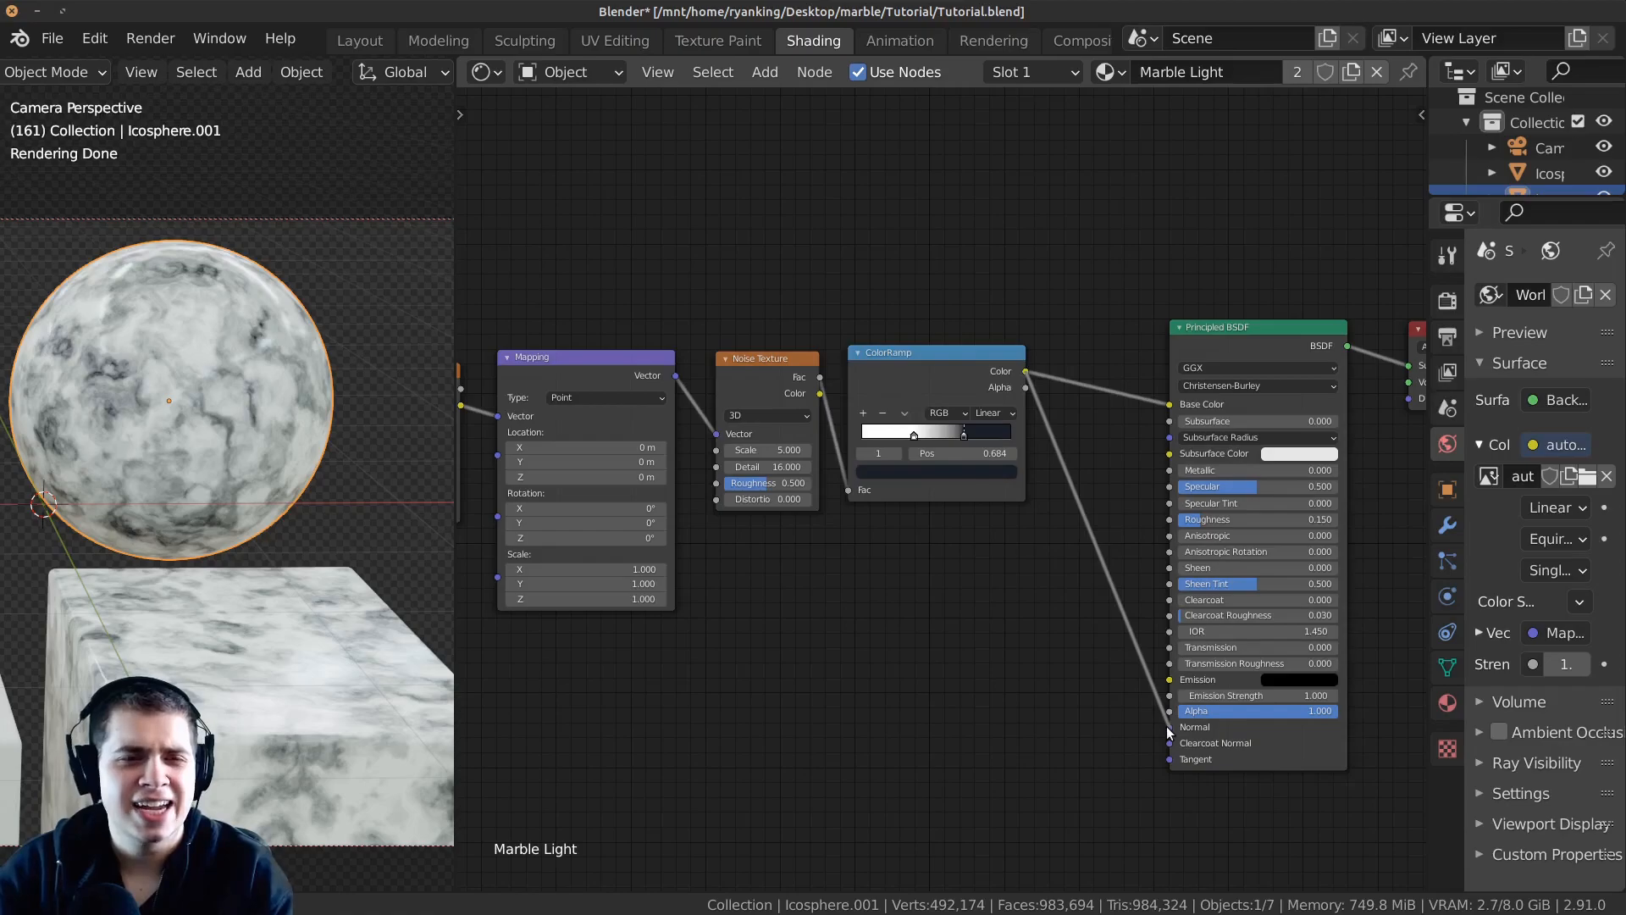
left_click_drag(1168, 728, 1168, 728)
middle_click_drag(1025, 565, 934, 548)
scroll(933, 548, "up", 2)
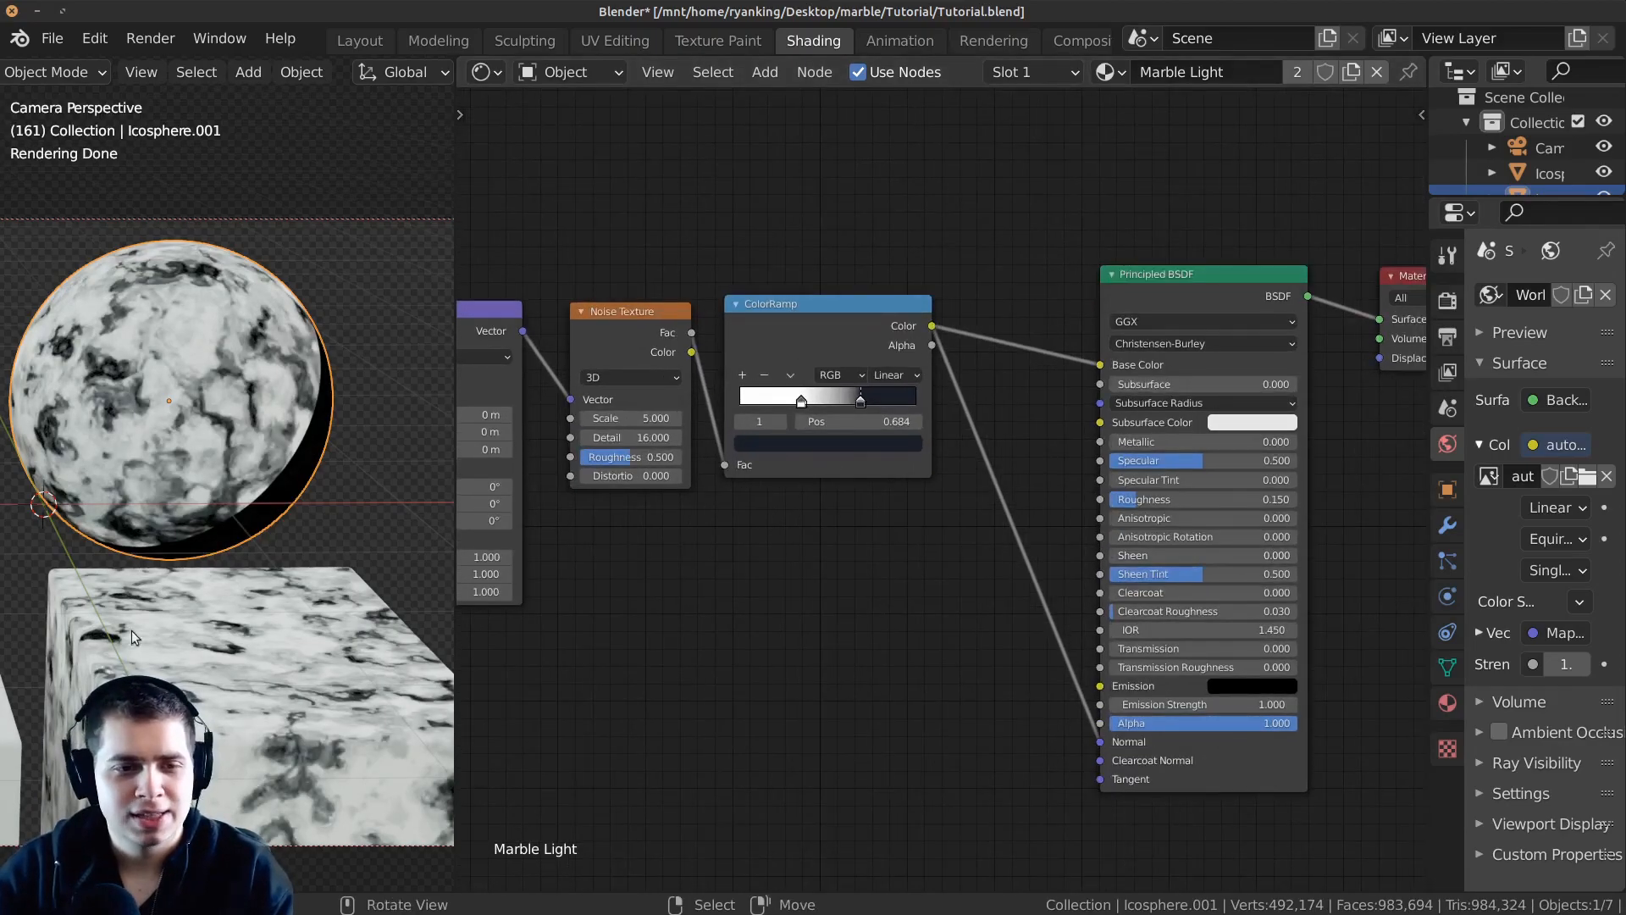
scroll(333, 525, "up", 5)
middle_click_drag(364, 504, 216, 512, "shift")
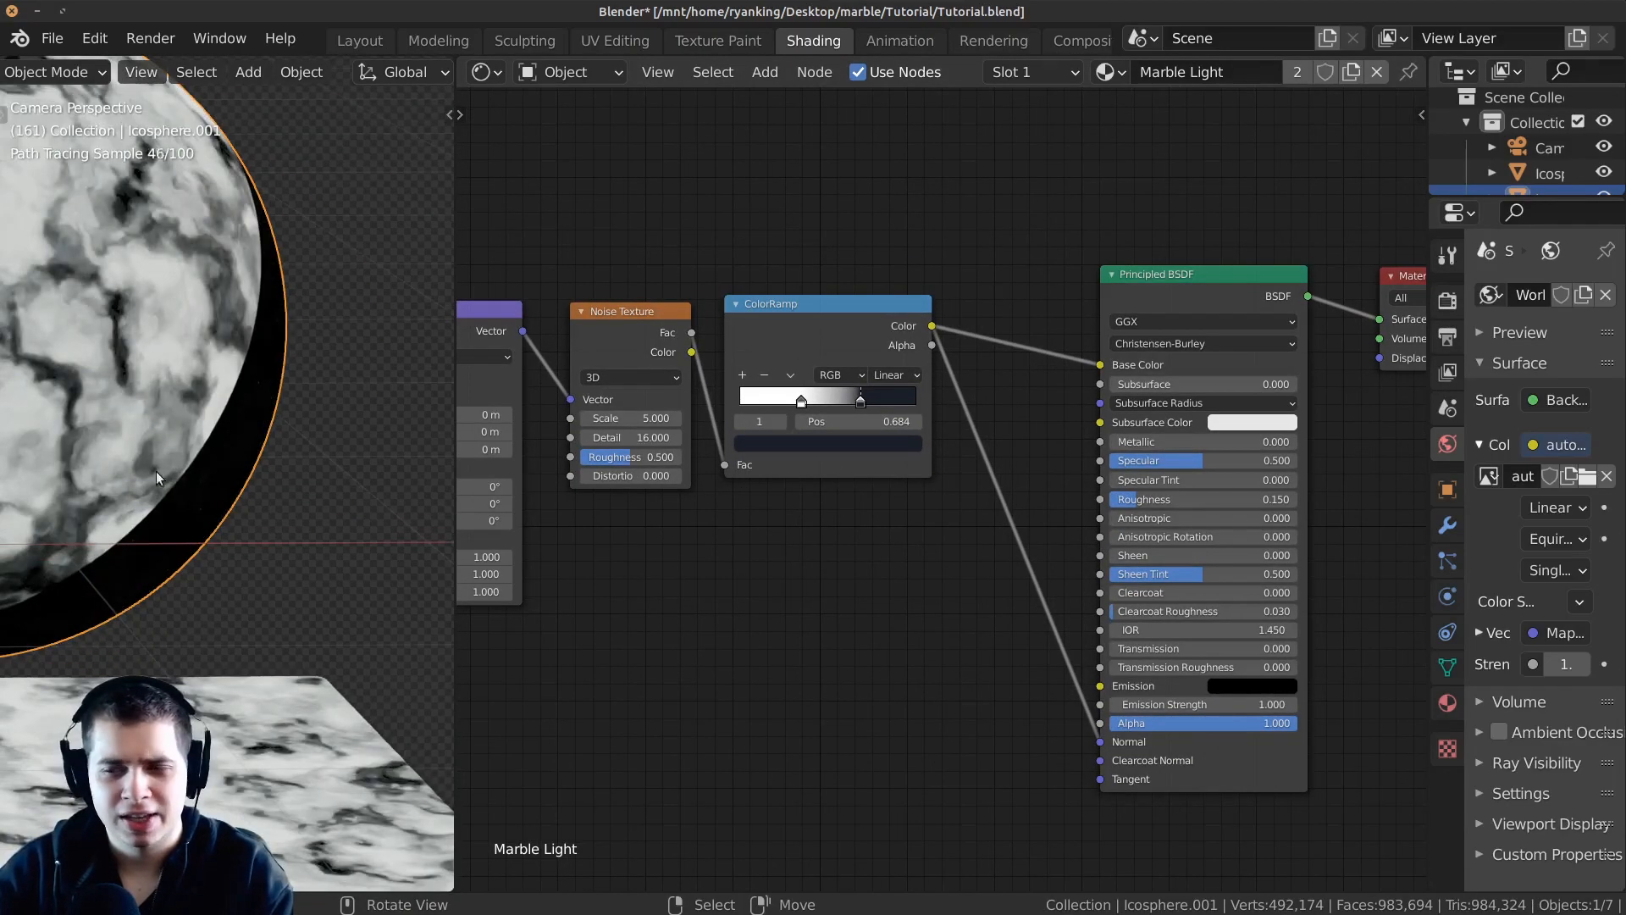
scroll(965, 474, "up", 1)
left_click_drag(931, 314, 1104, 757)
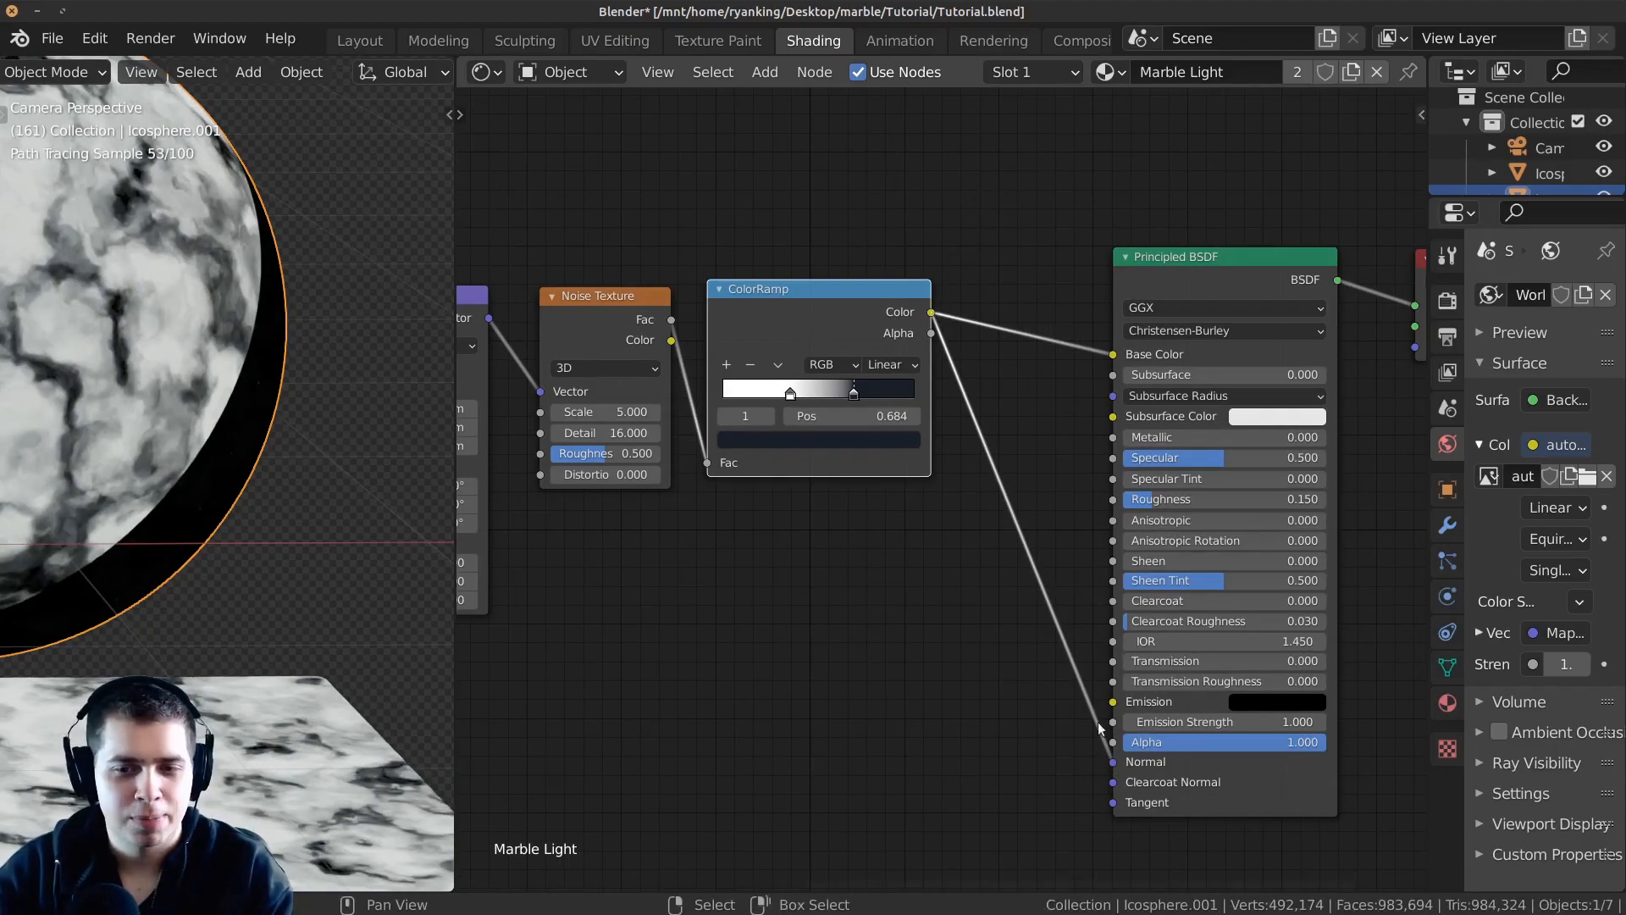
left_click(944, 290)
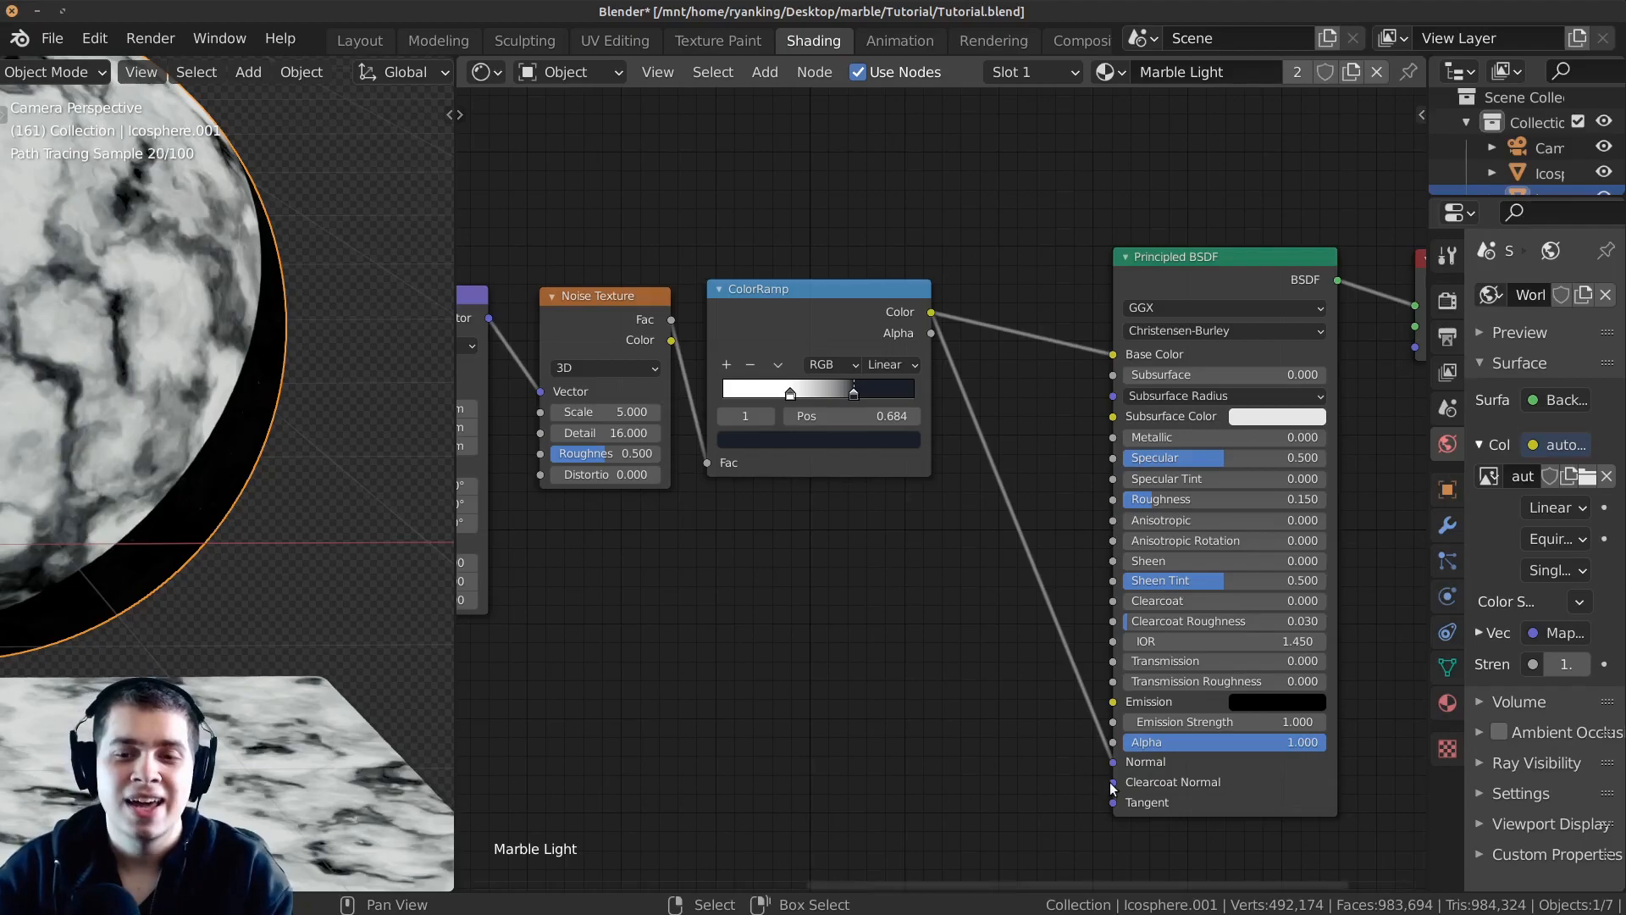
mouse_move(1112, 764)
left_mouse_down()
mouse_move(1084, 755)
mouse_move(1107, 763)
left_mouse_up()
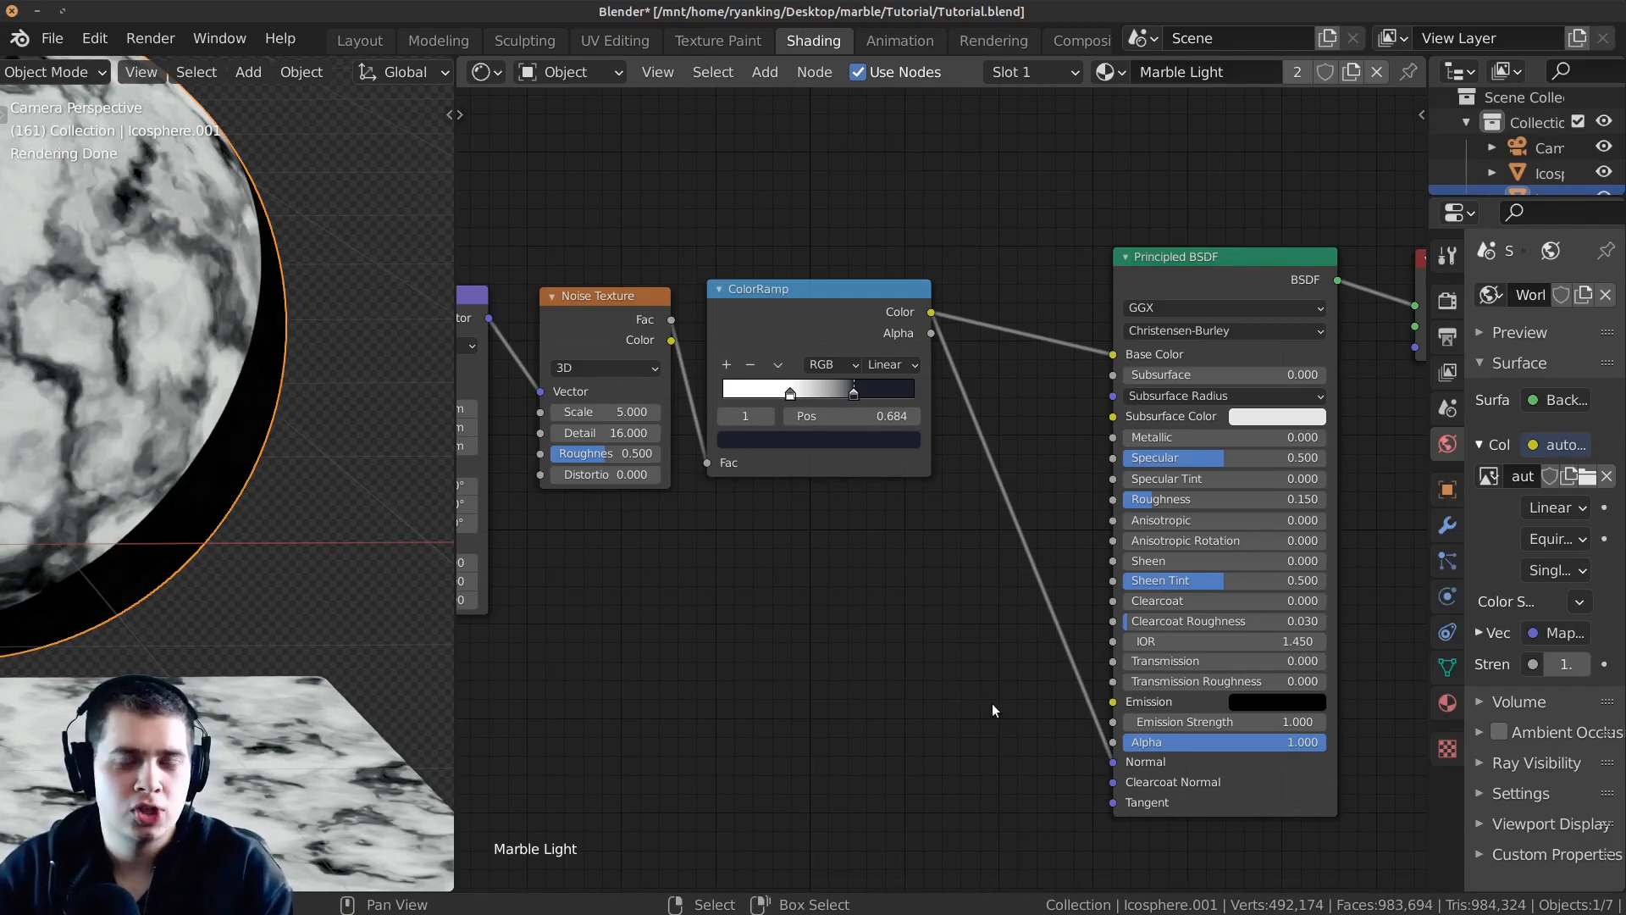
Insert a Bump node before the Principled BSDF's Normal input and feed the ColorRamp's Color into its Height.
key("shift+a")
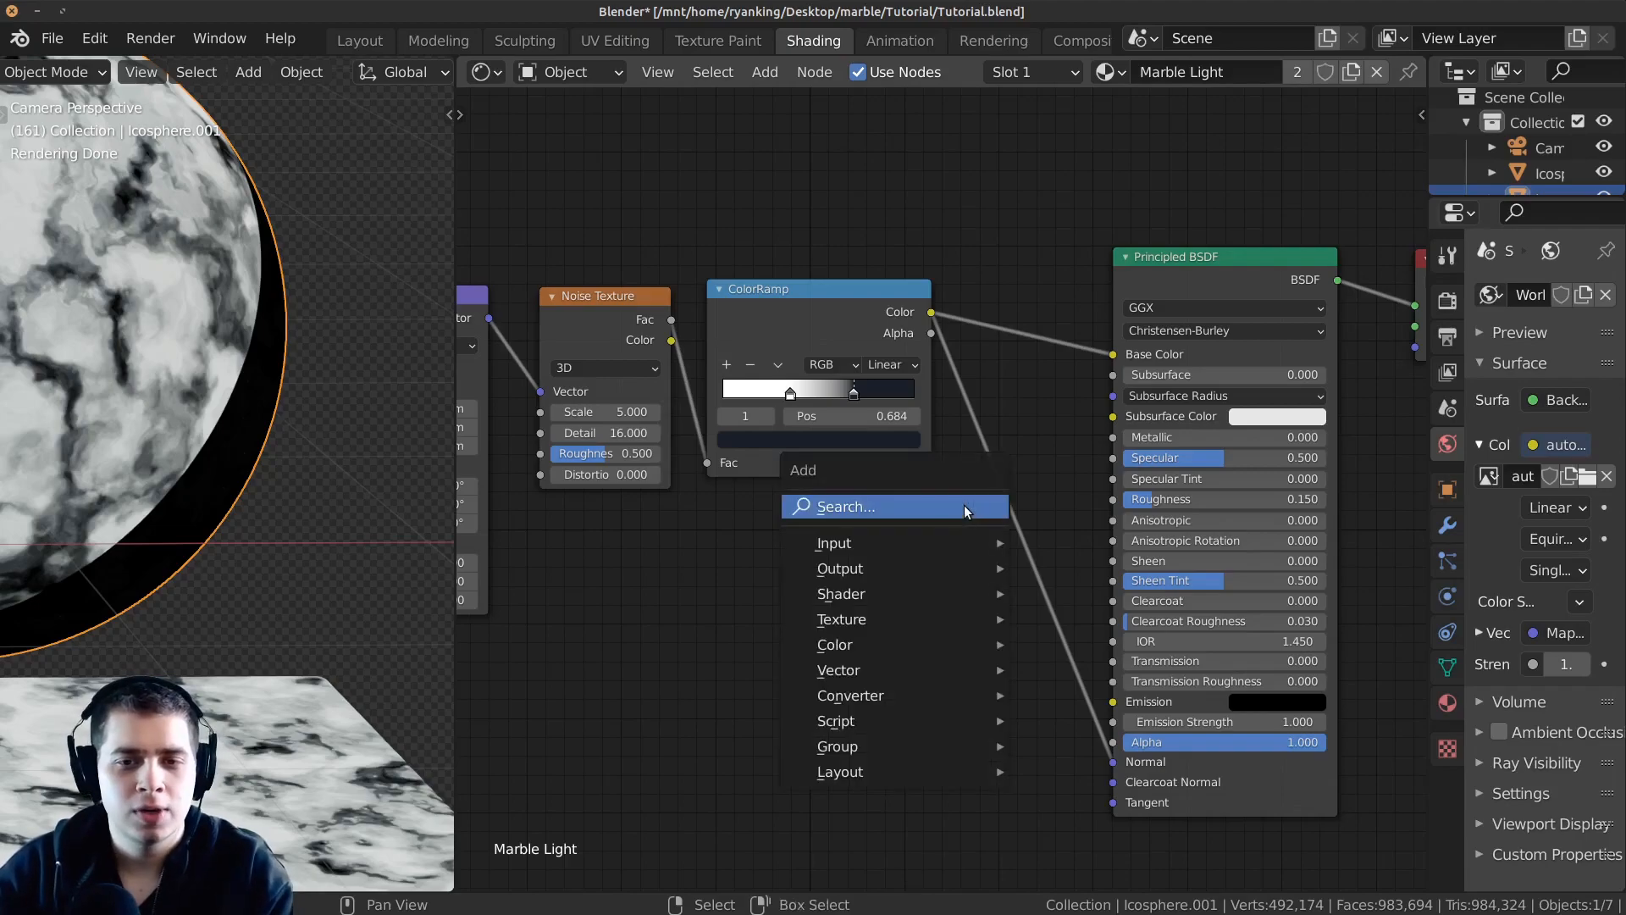
left_click(932, 506)
type("bum")
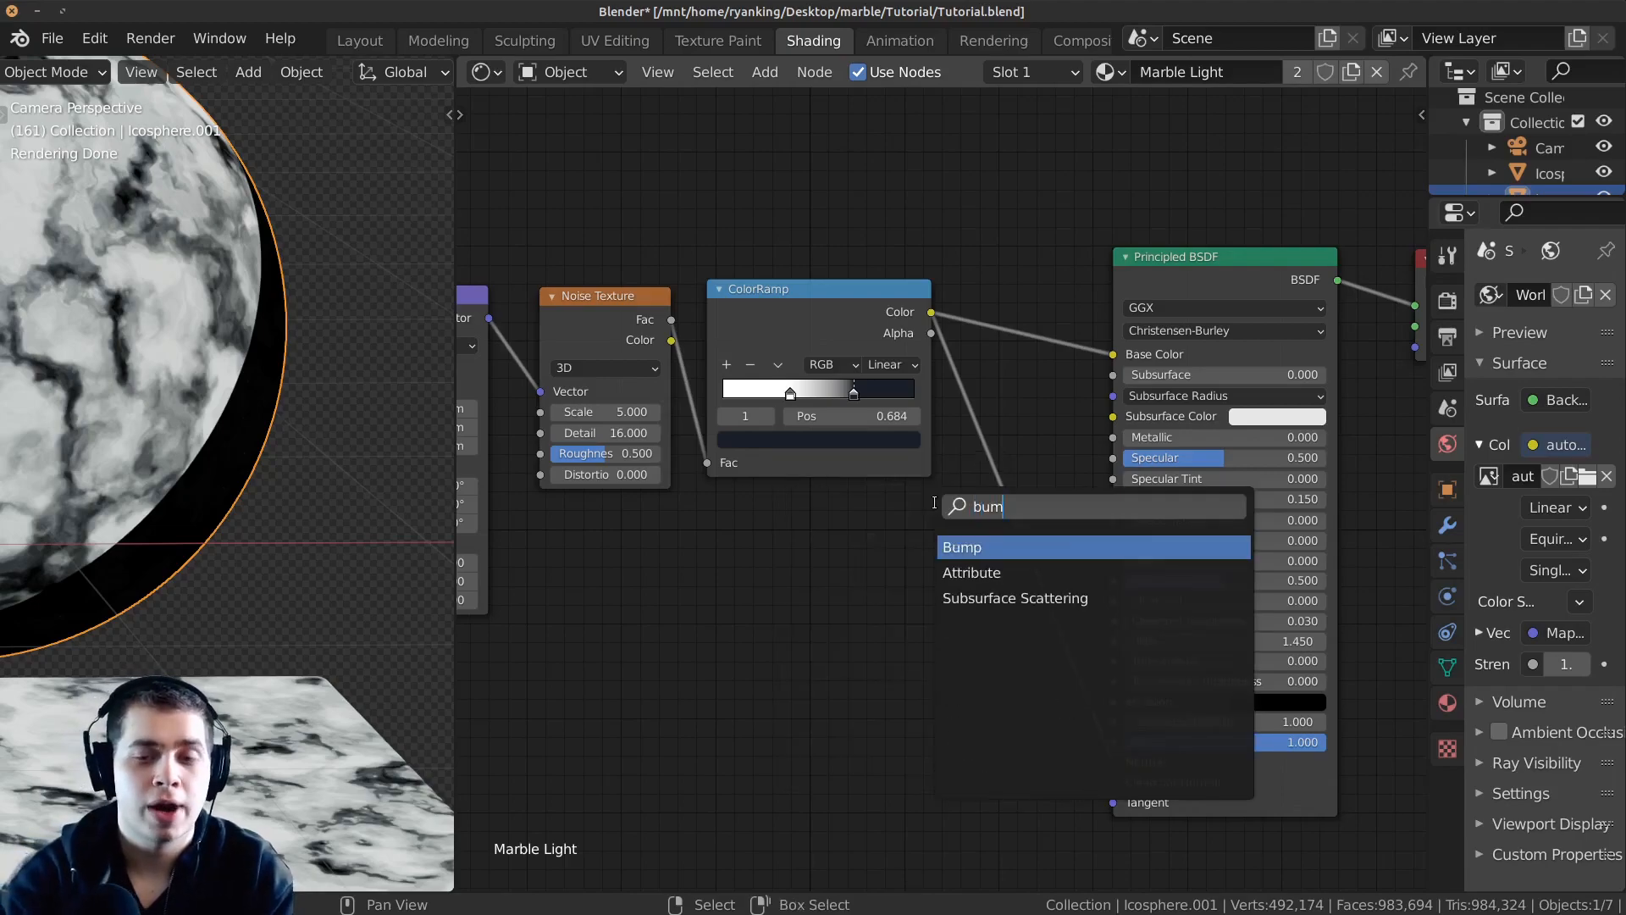
left_click(984, 548)
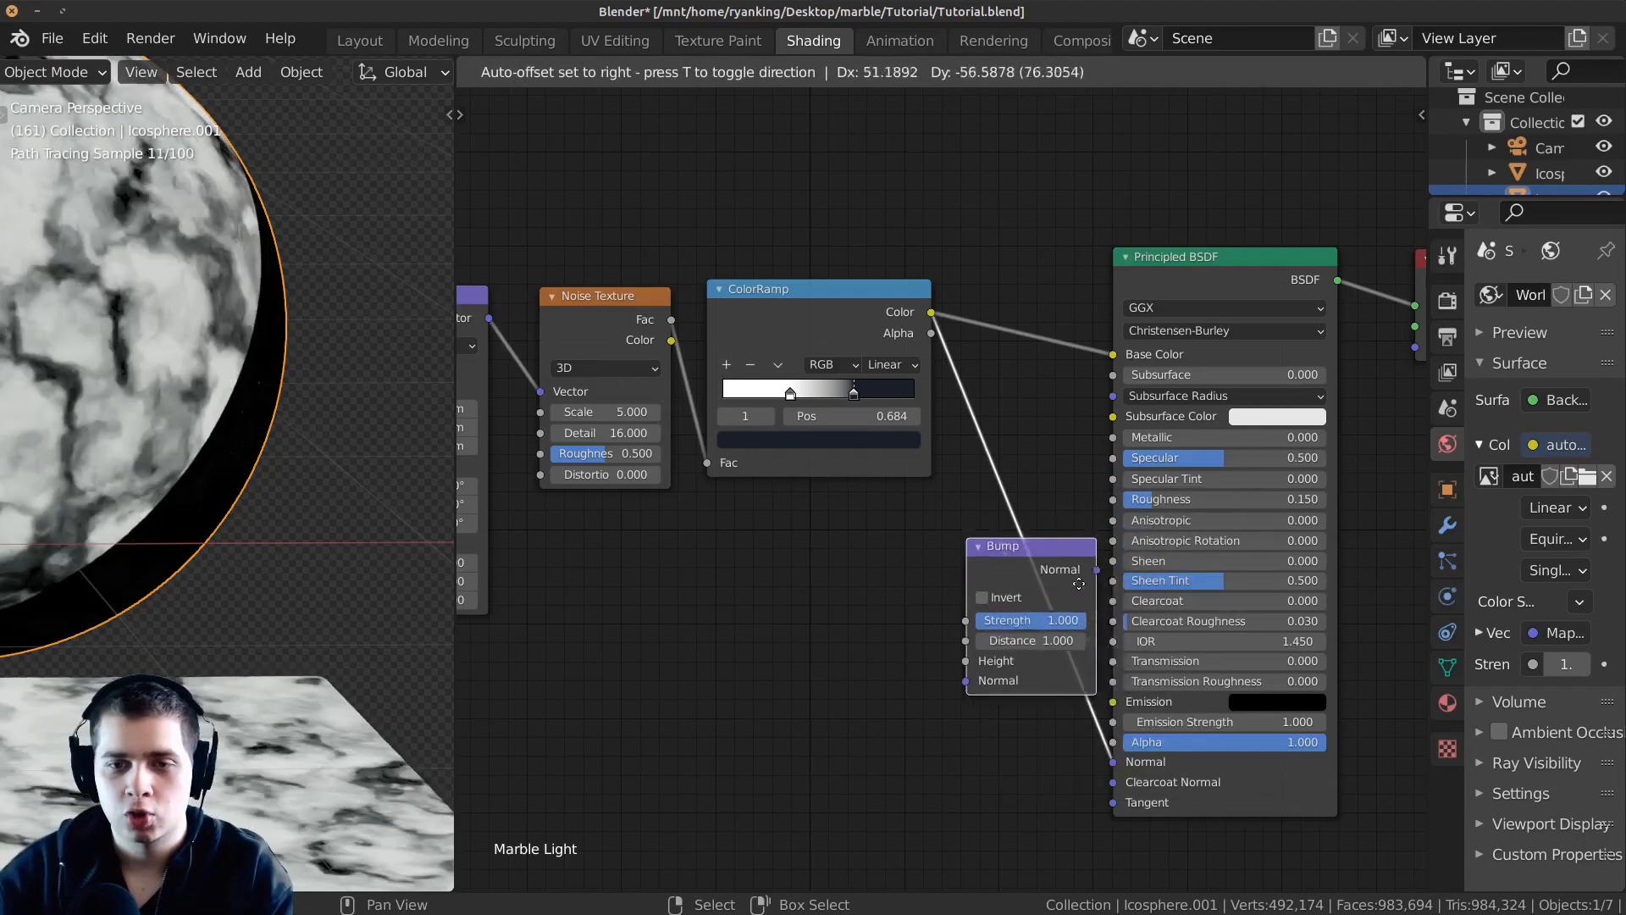
left_click(1041, 558)
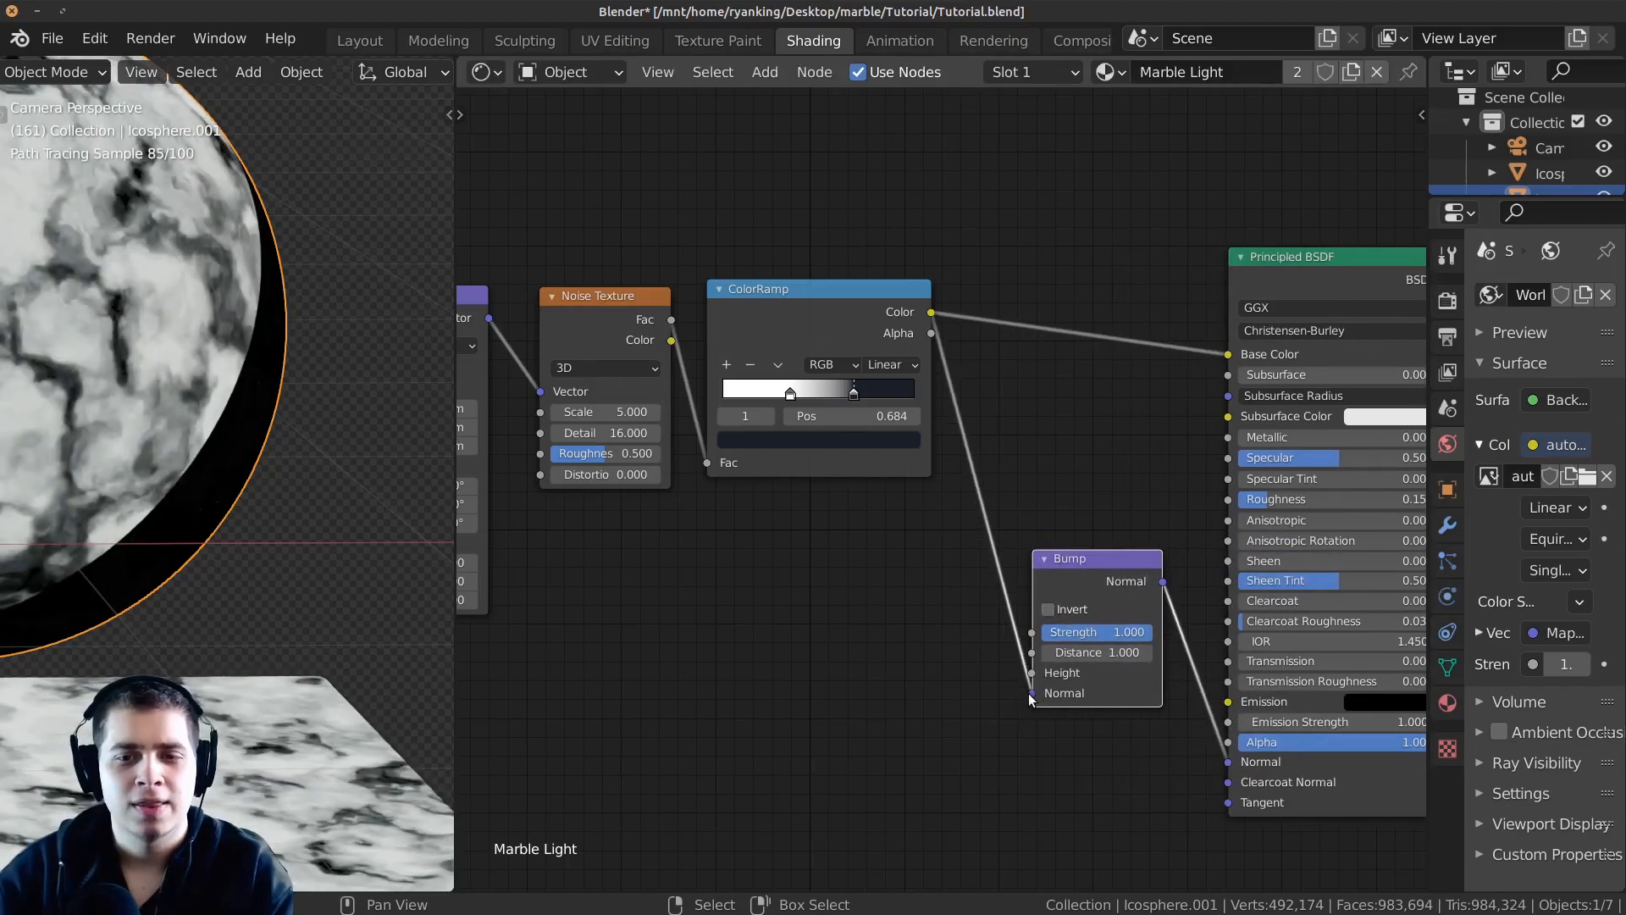
mouse_move(1033, 694)
left_mouse_down()
mouse_move(1005, 661)
mouse_move(1032, 672)
left_mouse_up()
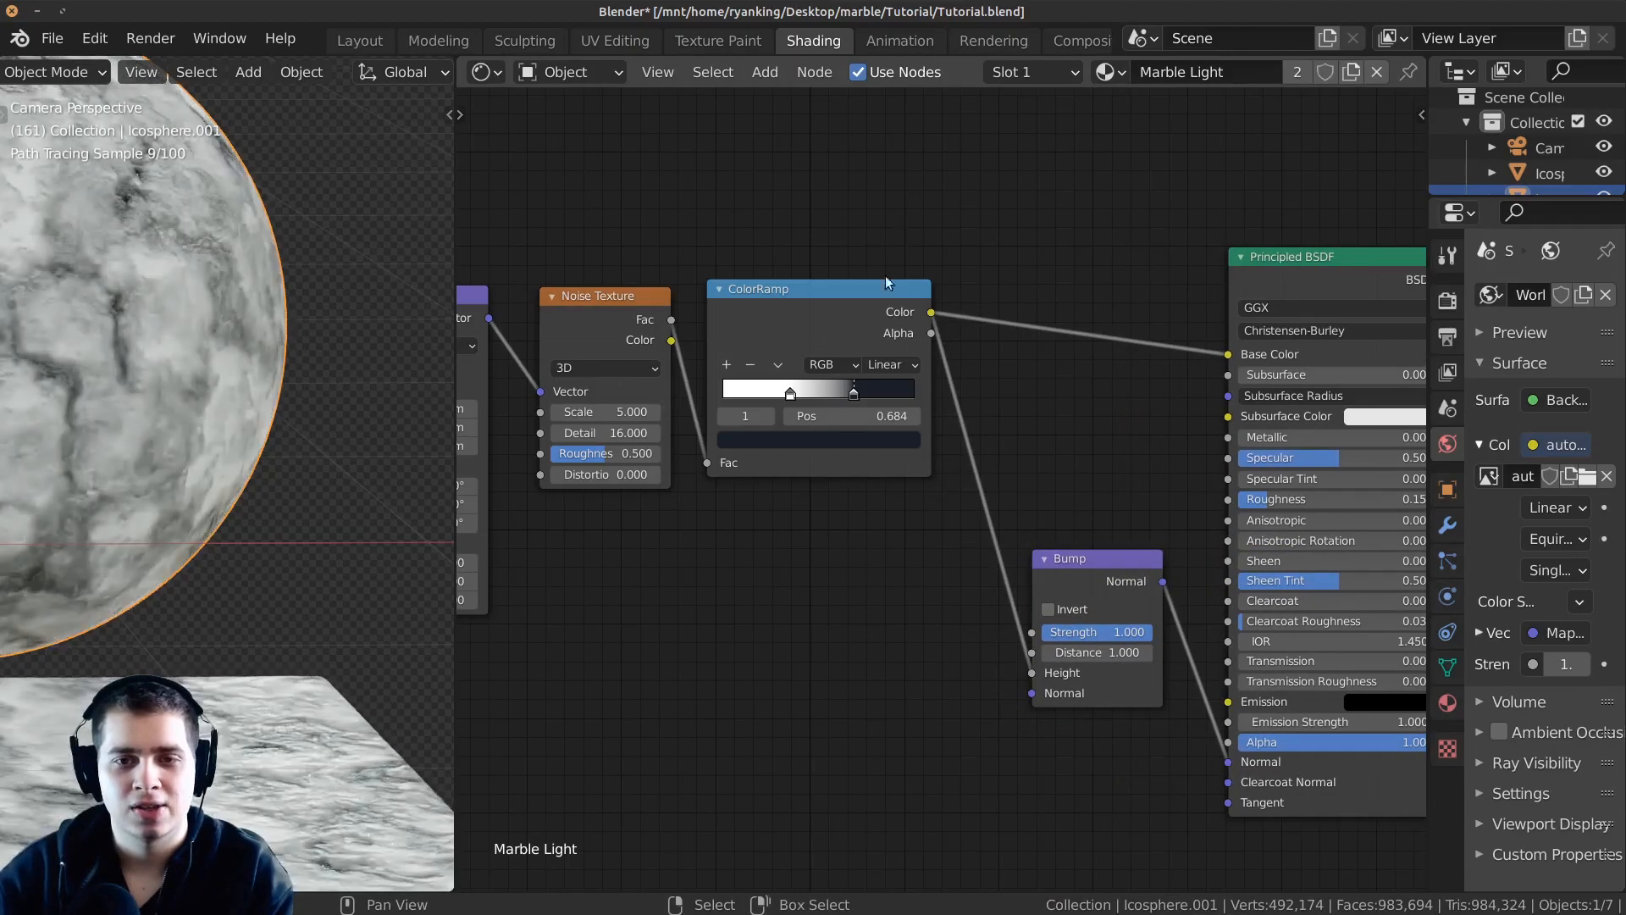
left_click_drag(1068, 578, 1044, 584)
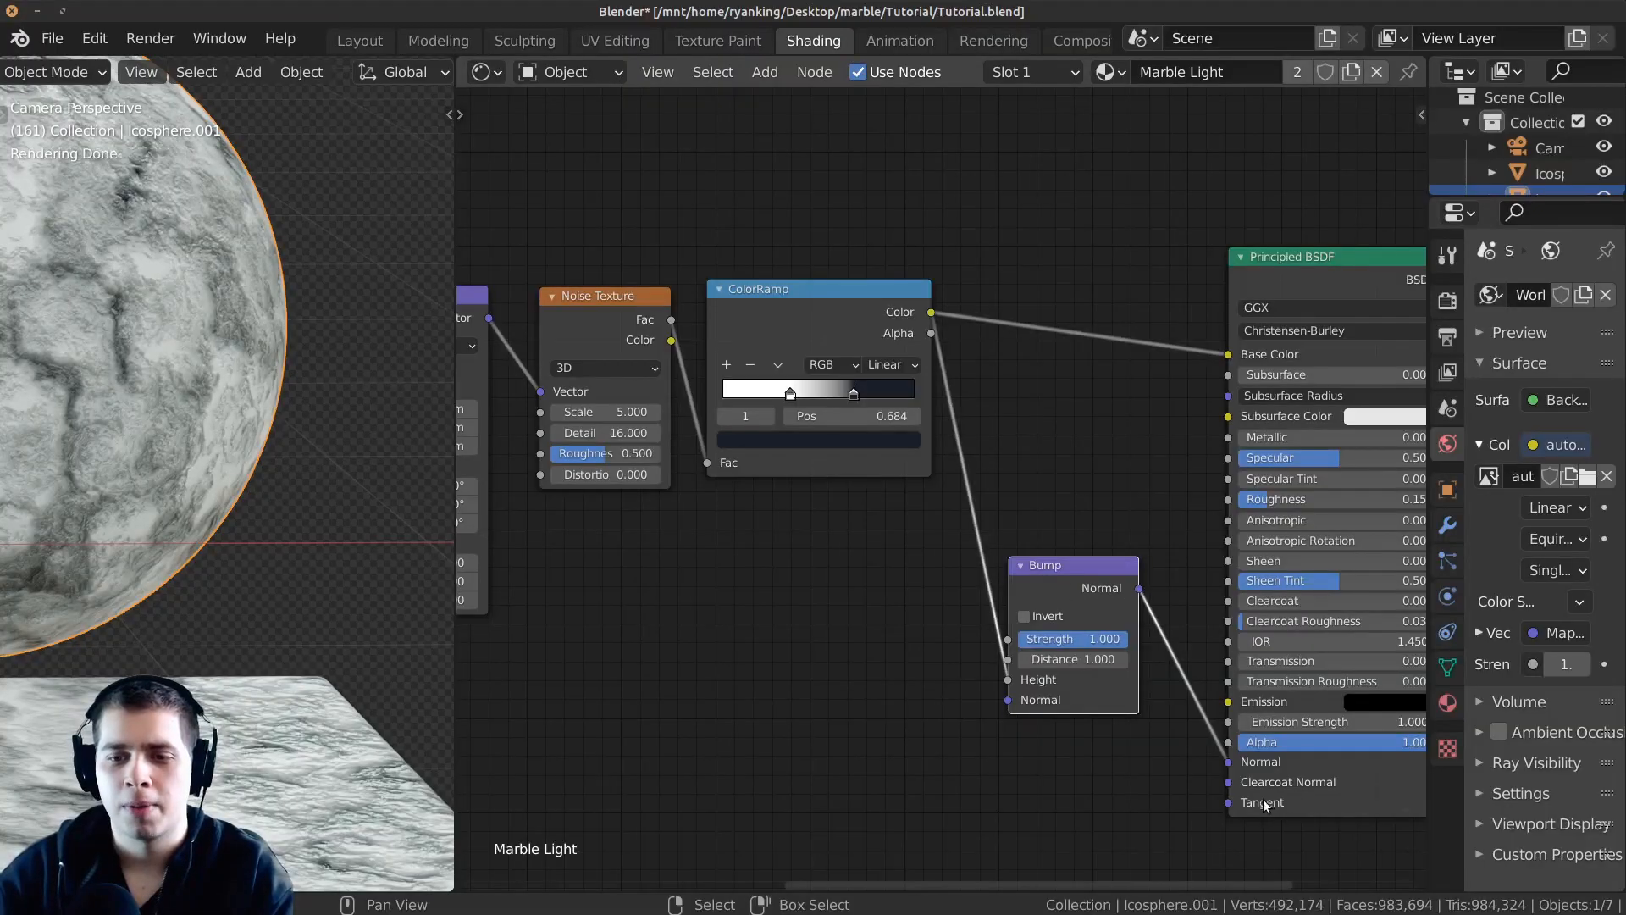
Examine the bump's effect on the sphere's surface up close.
middle_click_drag(263, 462, 440, 551, "shift")
scroll(246, 449, "down", 2)
middle_click_drag(182, 399, 308, 489, "shift")
scroll(308, 489, "up", 4)
scroll(254, 474, "down", 4)
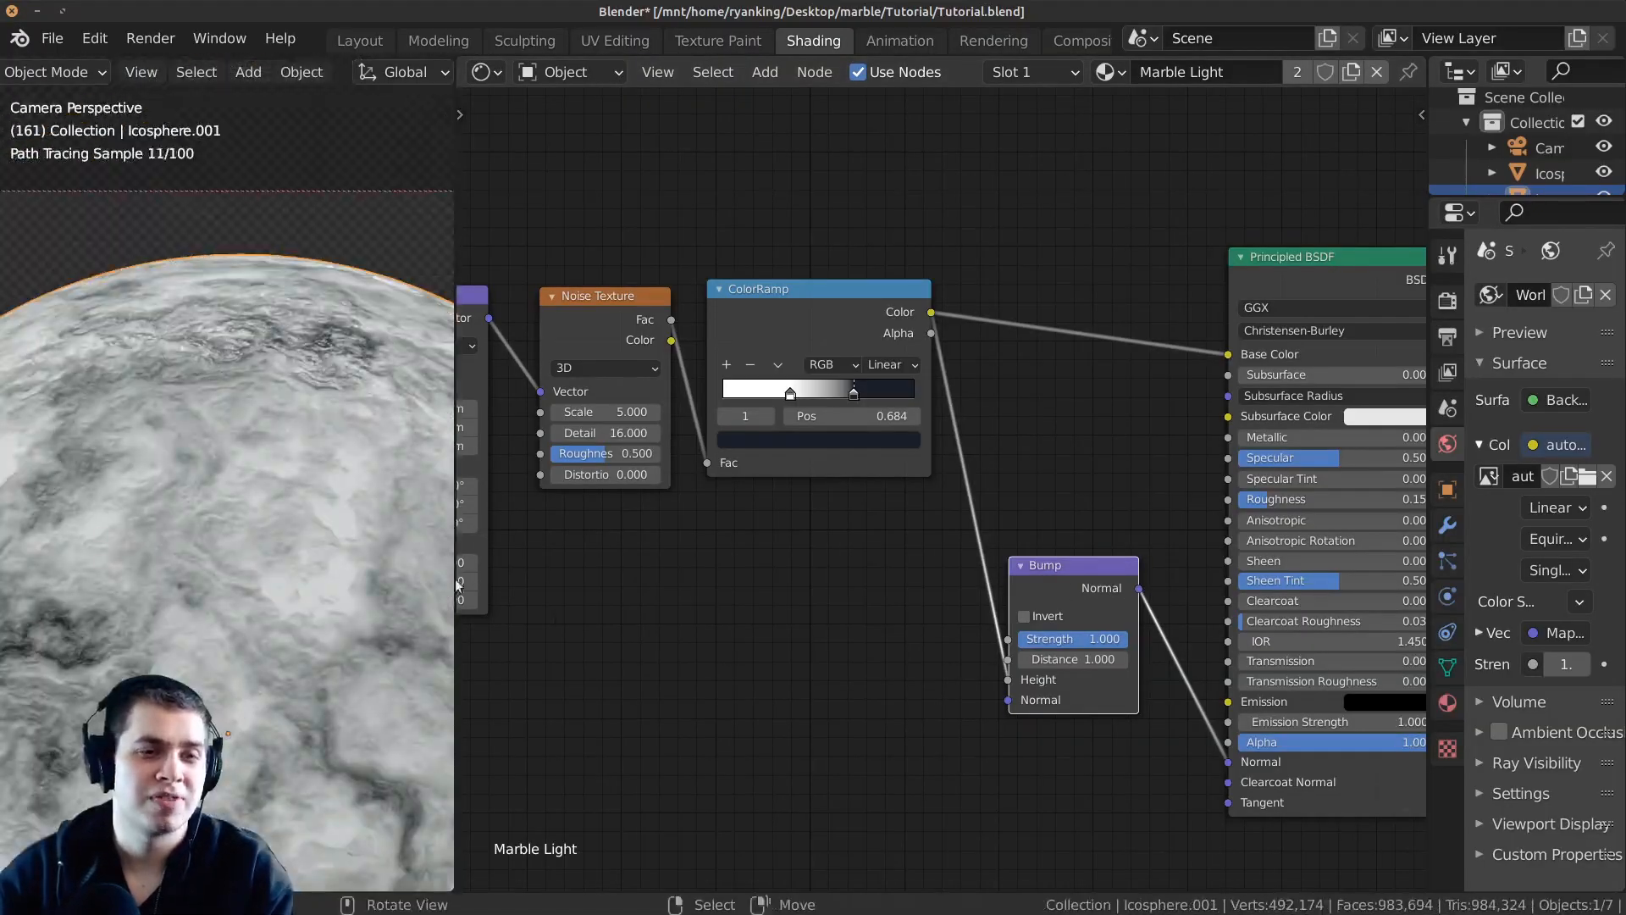
middle_click_drag(302, 685, 297, 632, "shift")
middle_click_drag(915, 669, 826, 641)
scroll(826, 642, "up", 1)
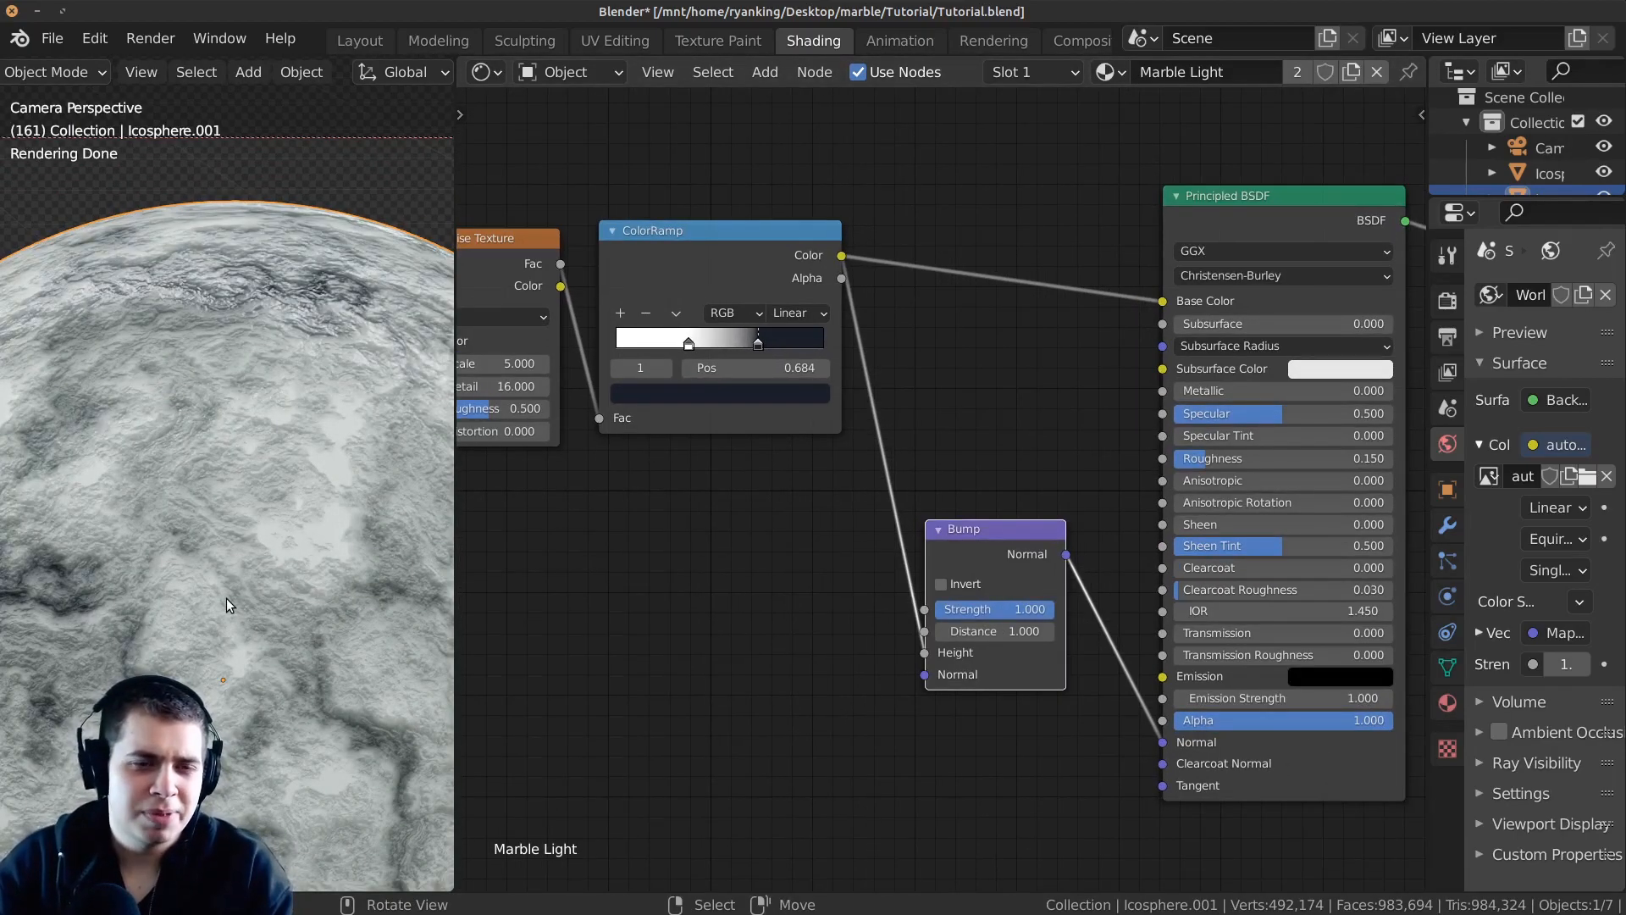
scroll(630, 548, "up", 1)
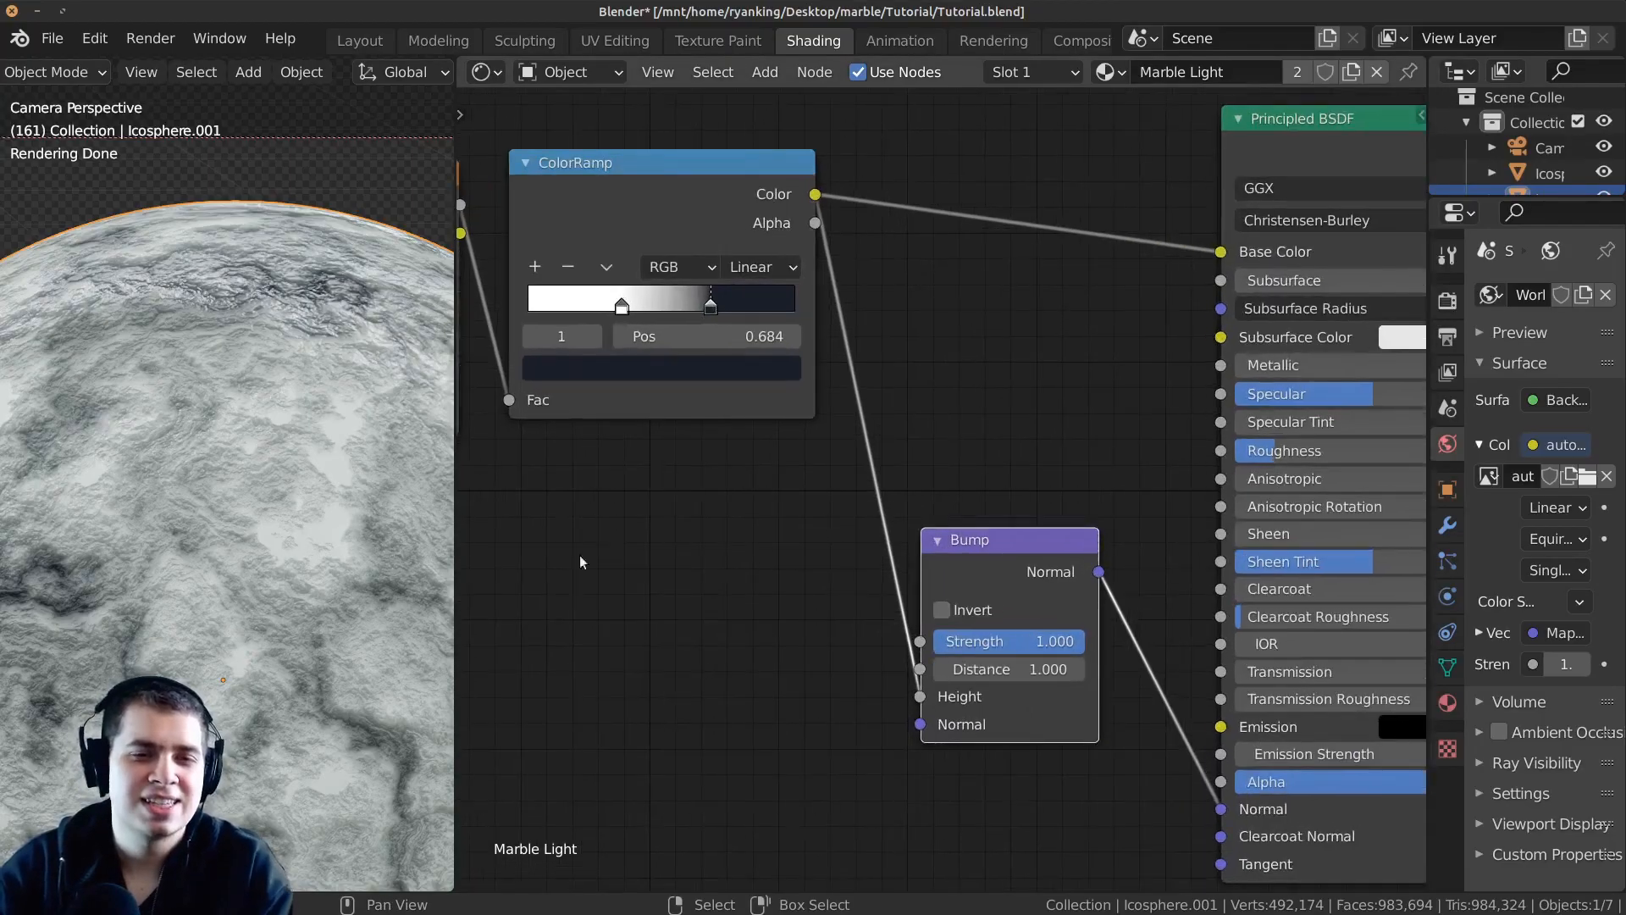
middle_click_drag(243, 546, 245, 524, "shift")
Set the Bump node's Strength to 0.02.
scroll(883, 554, "up", 5)
middle_click_drag(959, 650, 985, 563)
left_click_drag(1105, 591, 940, 591)
left_click(960, 583)
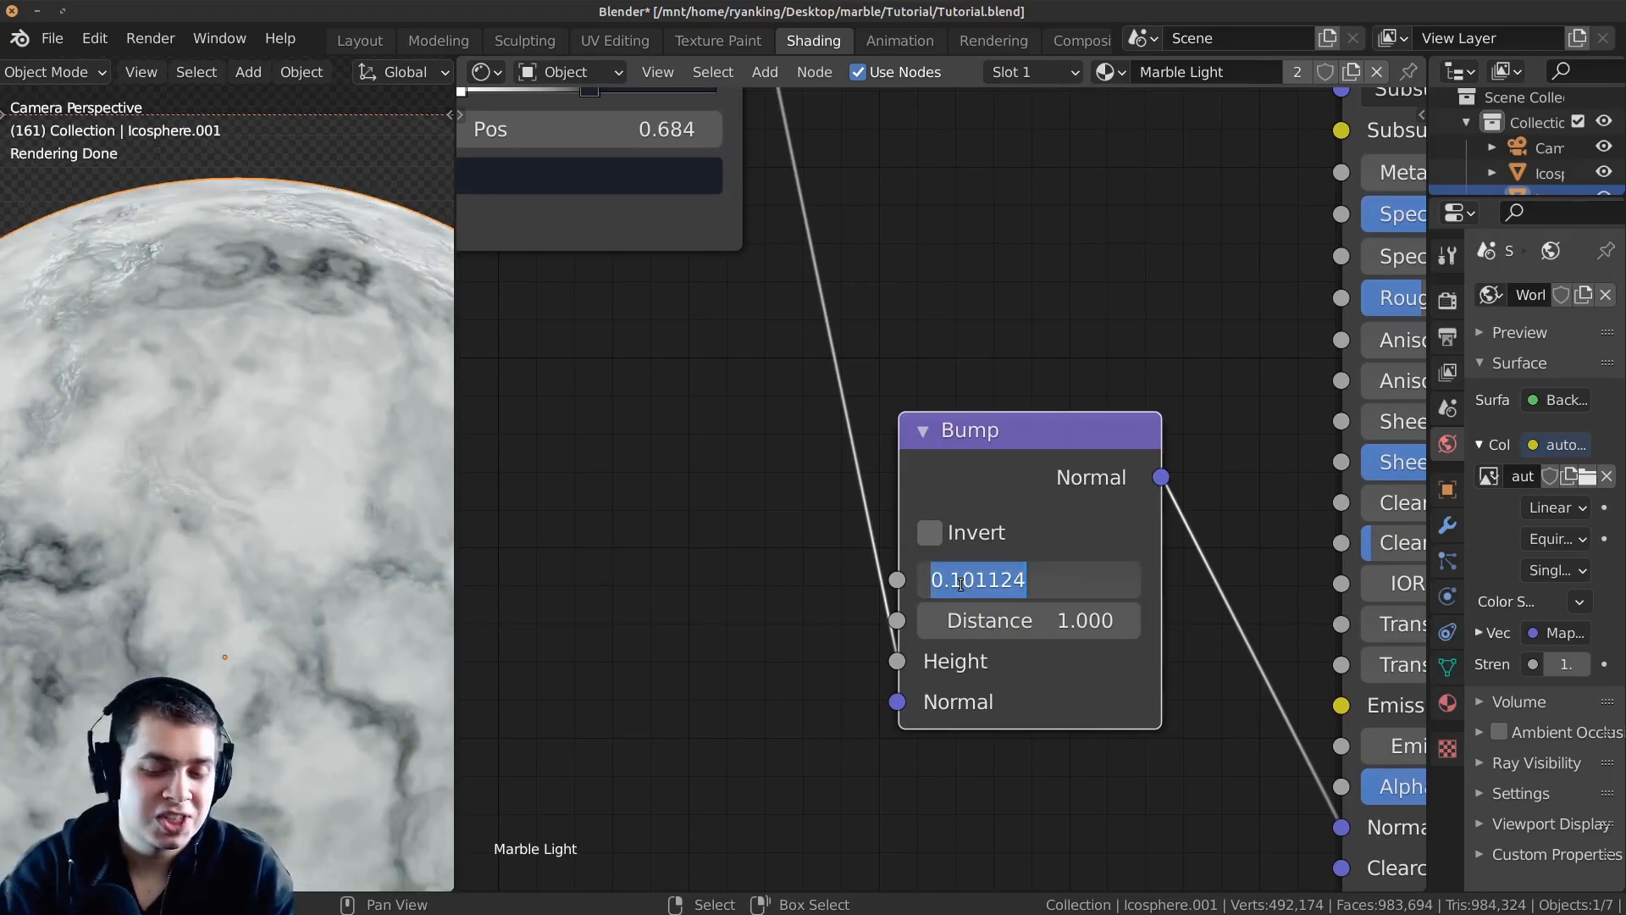
type(".")
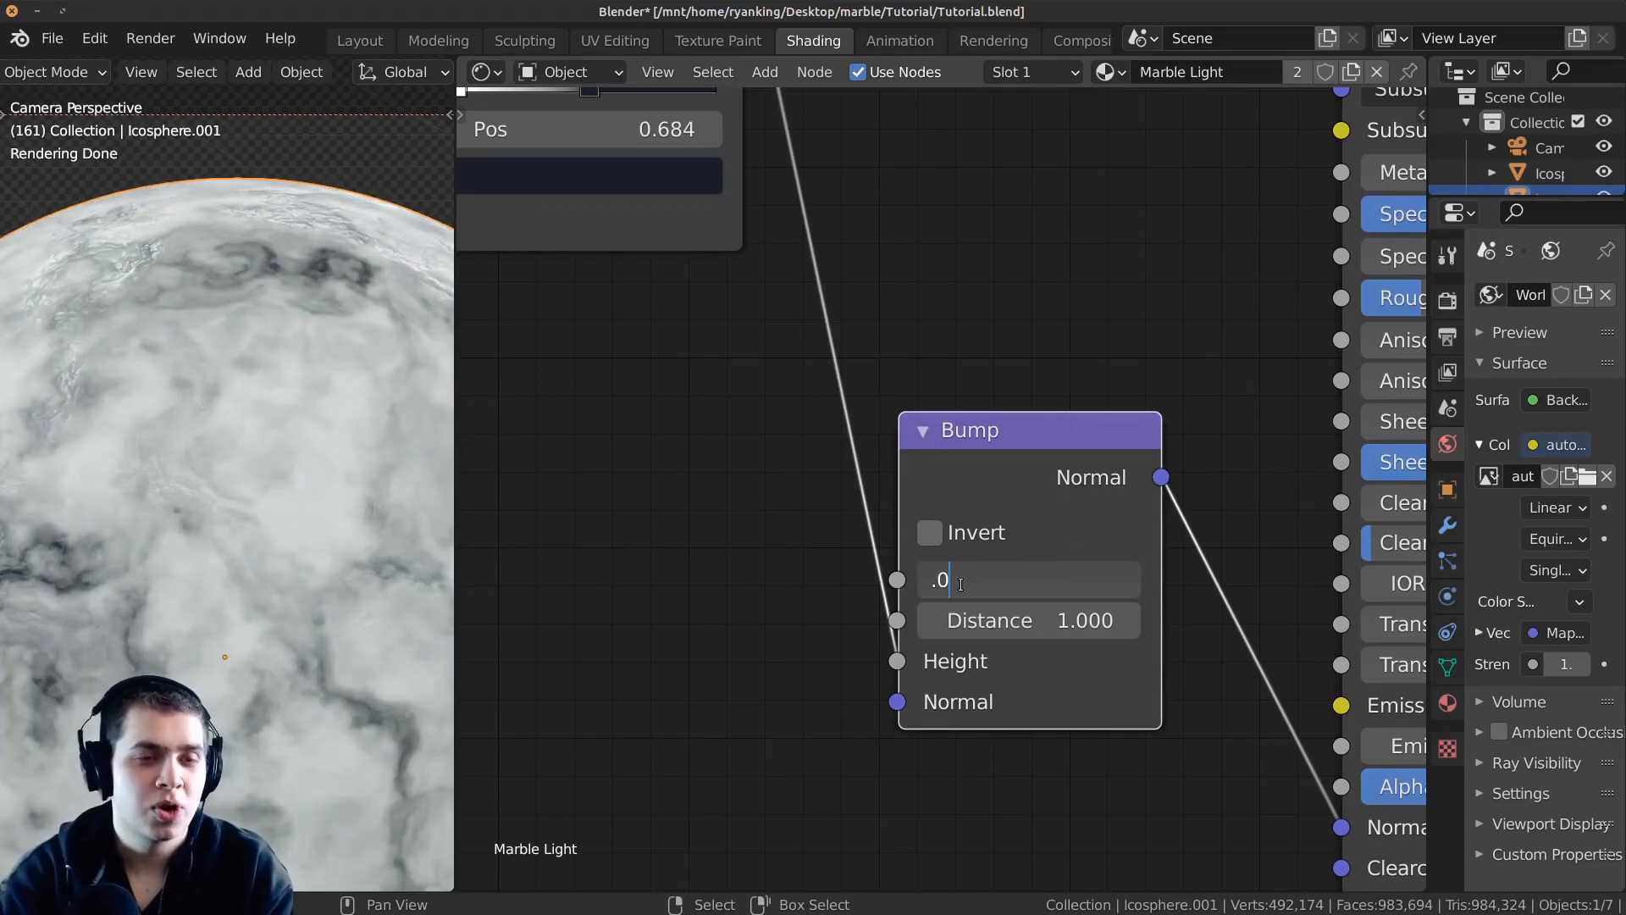
type("02")
key("Return")
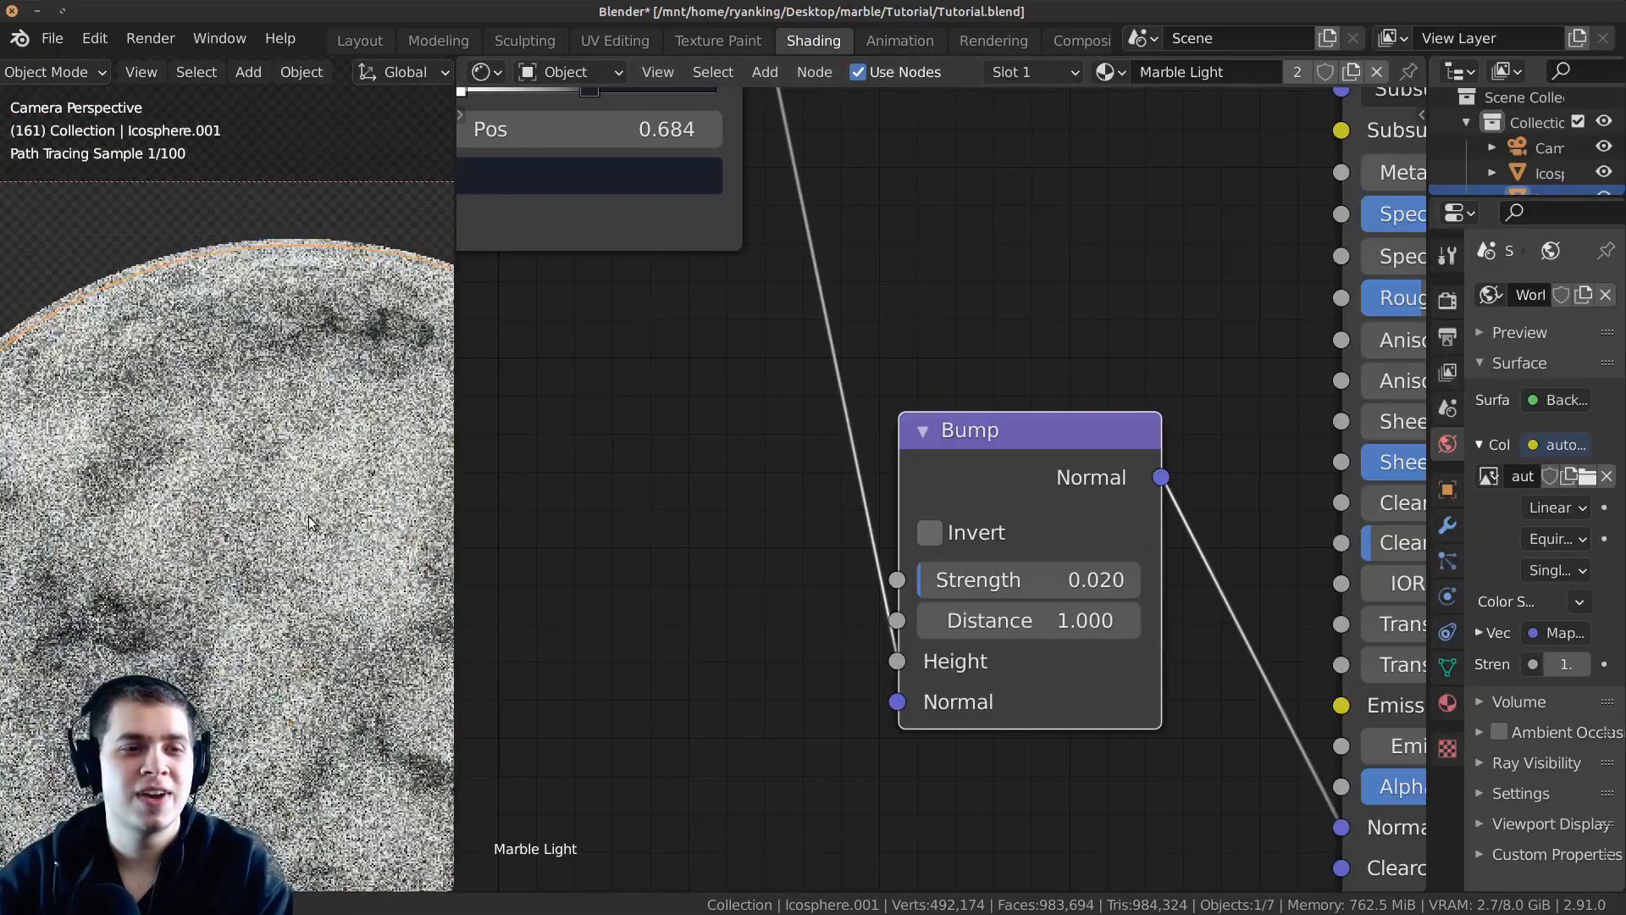
Inspect the reduced bump on the sphere up close and from farther away.
middle_click_drag(270, 397, 268, 464, "shift")
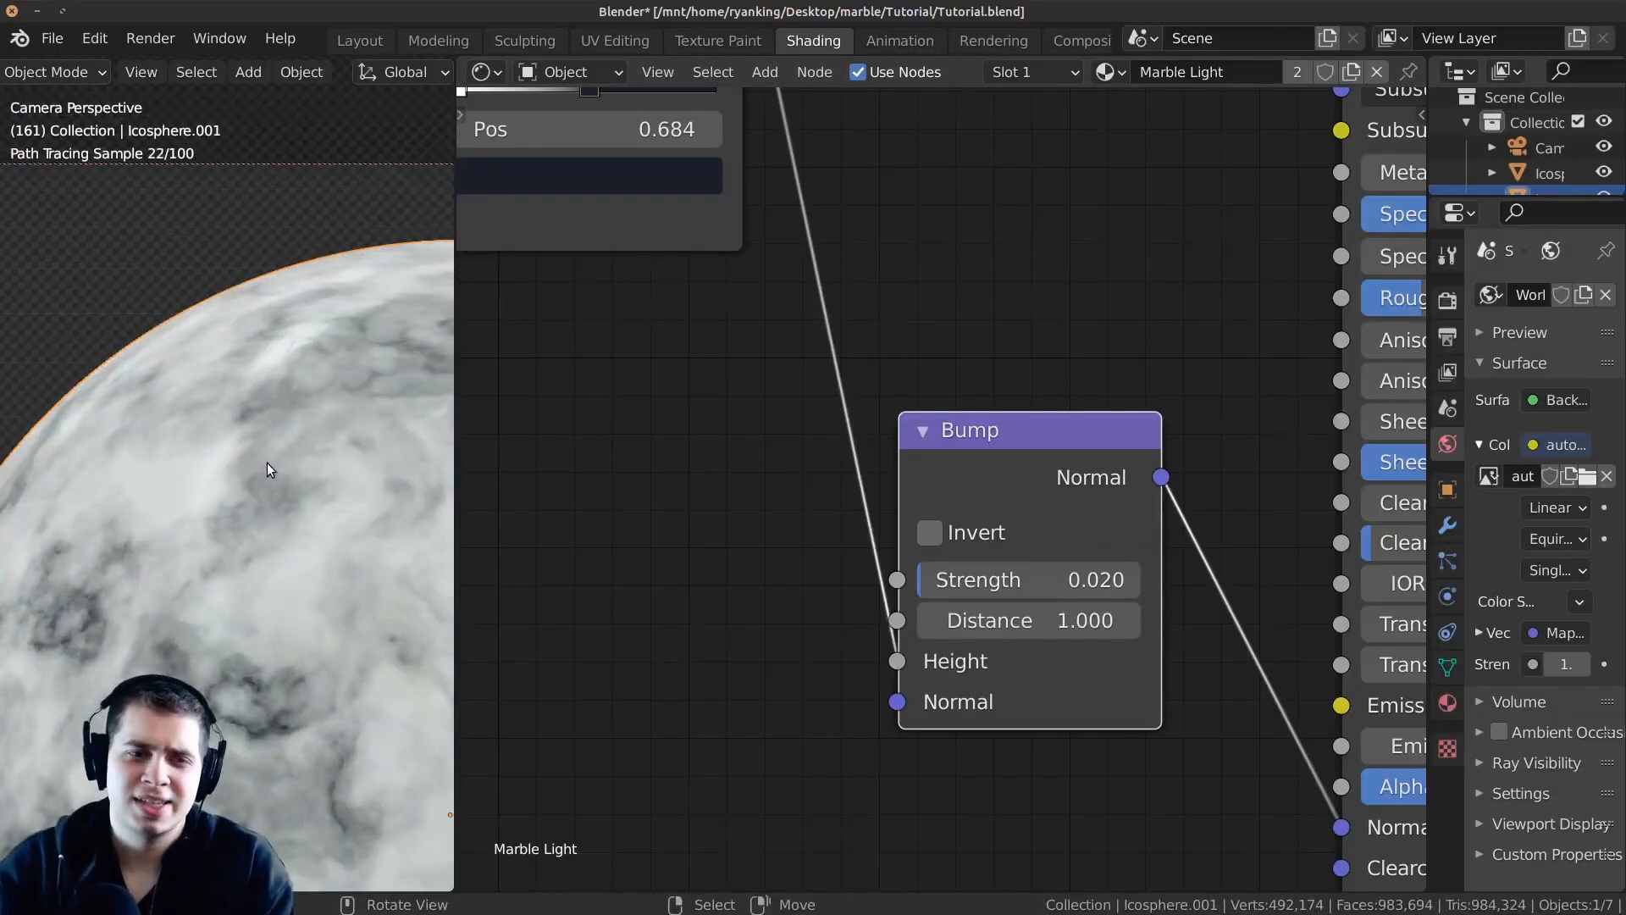
middle_click_drag(300, 403, 276, 522, "shift")
scroll(265, 513, "up", 7)
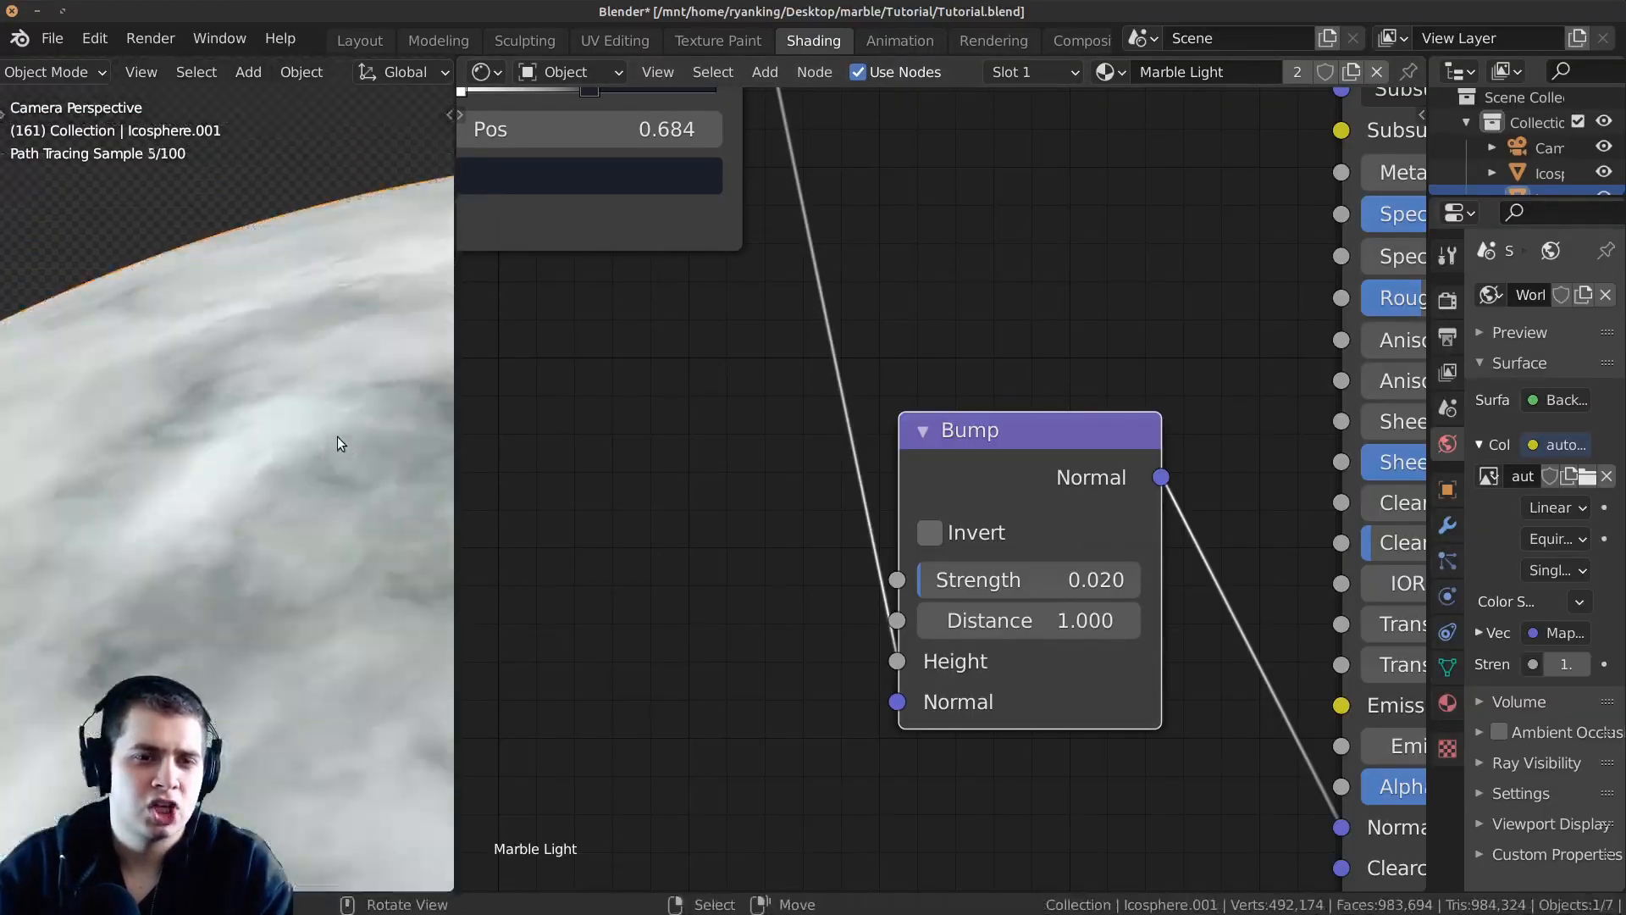
scroll(316, 434, "up", 1)
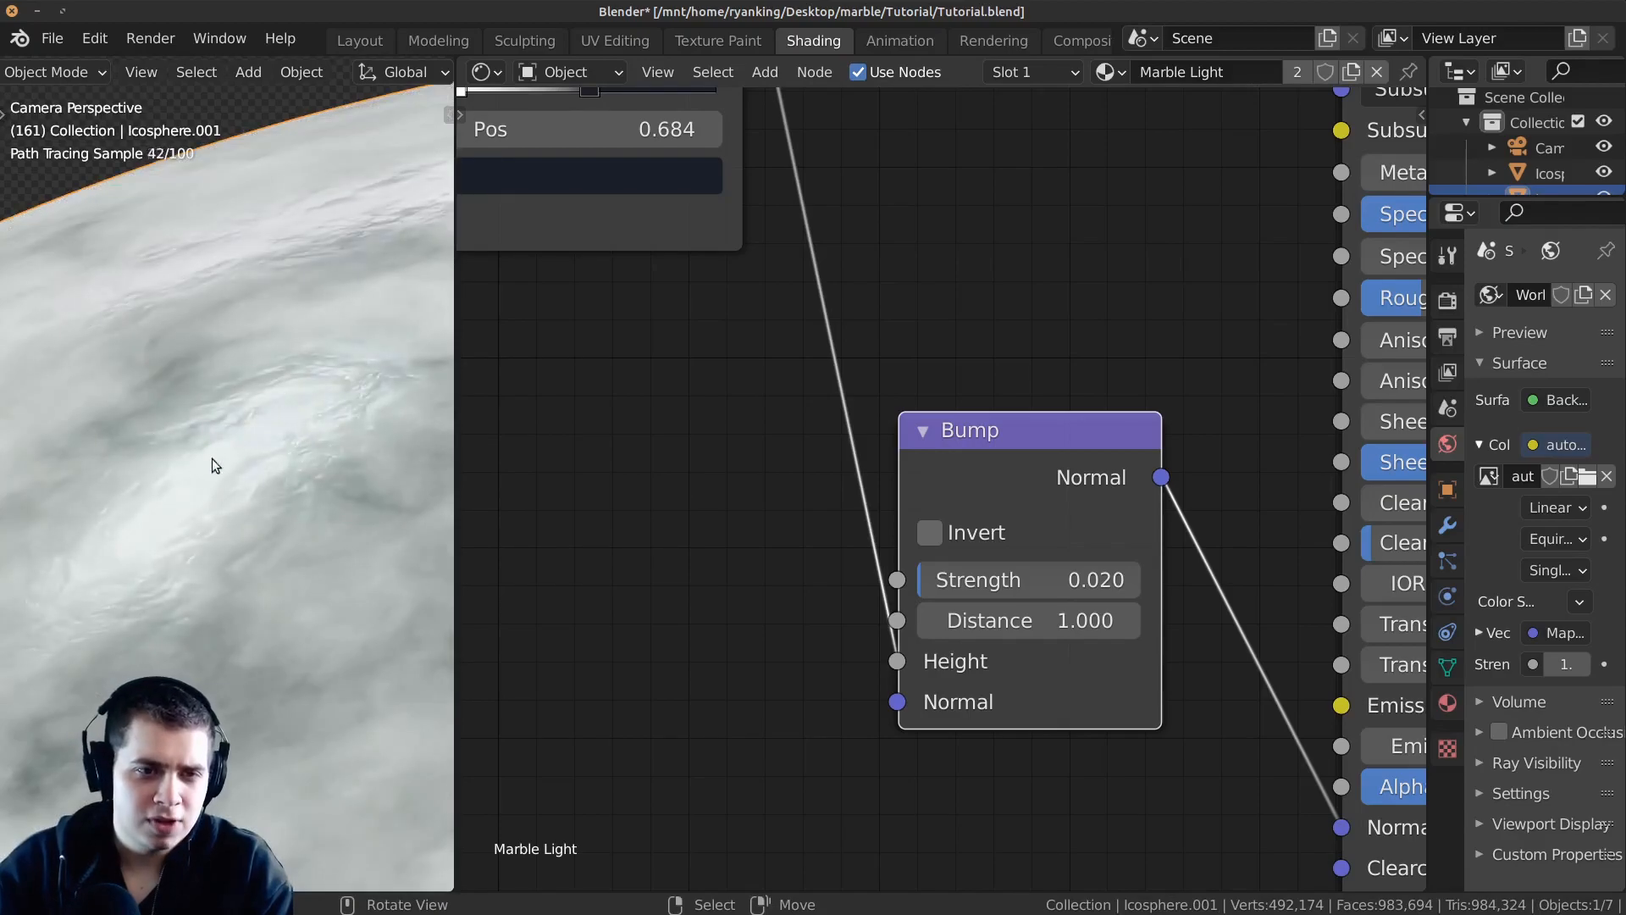
scroll(237, 457, "up", 1)
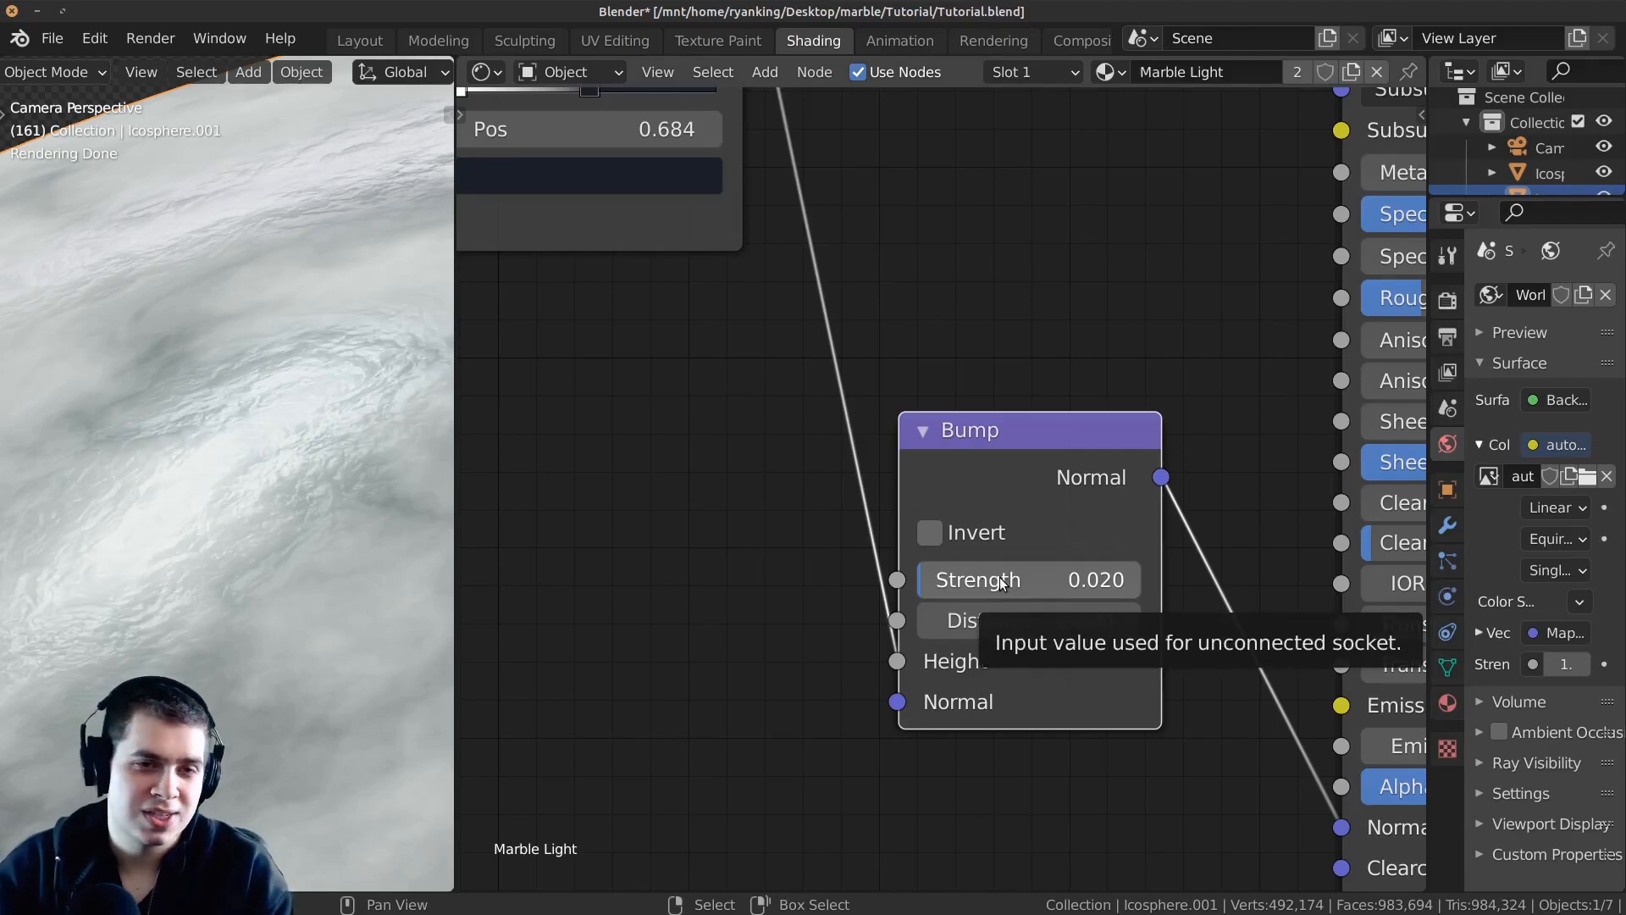
scroll(240, 521, "down", 2)
scroll(241, 522, "down", 4)
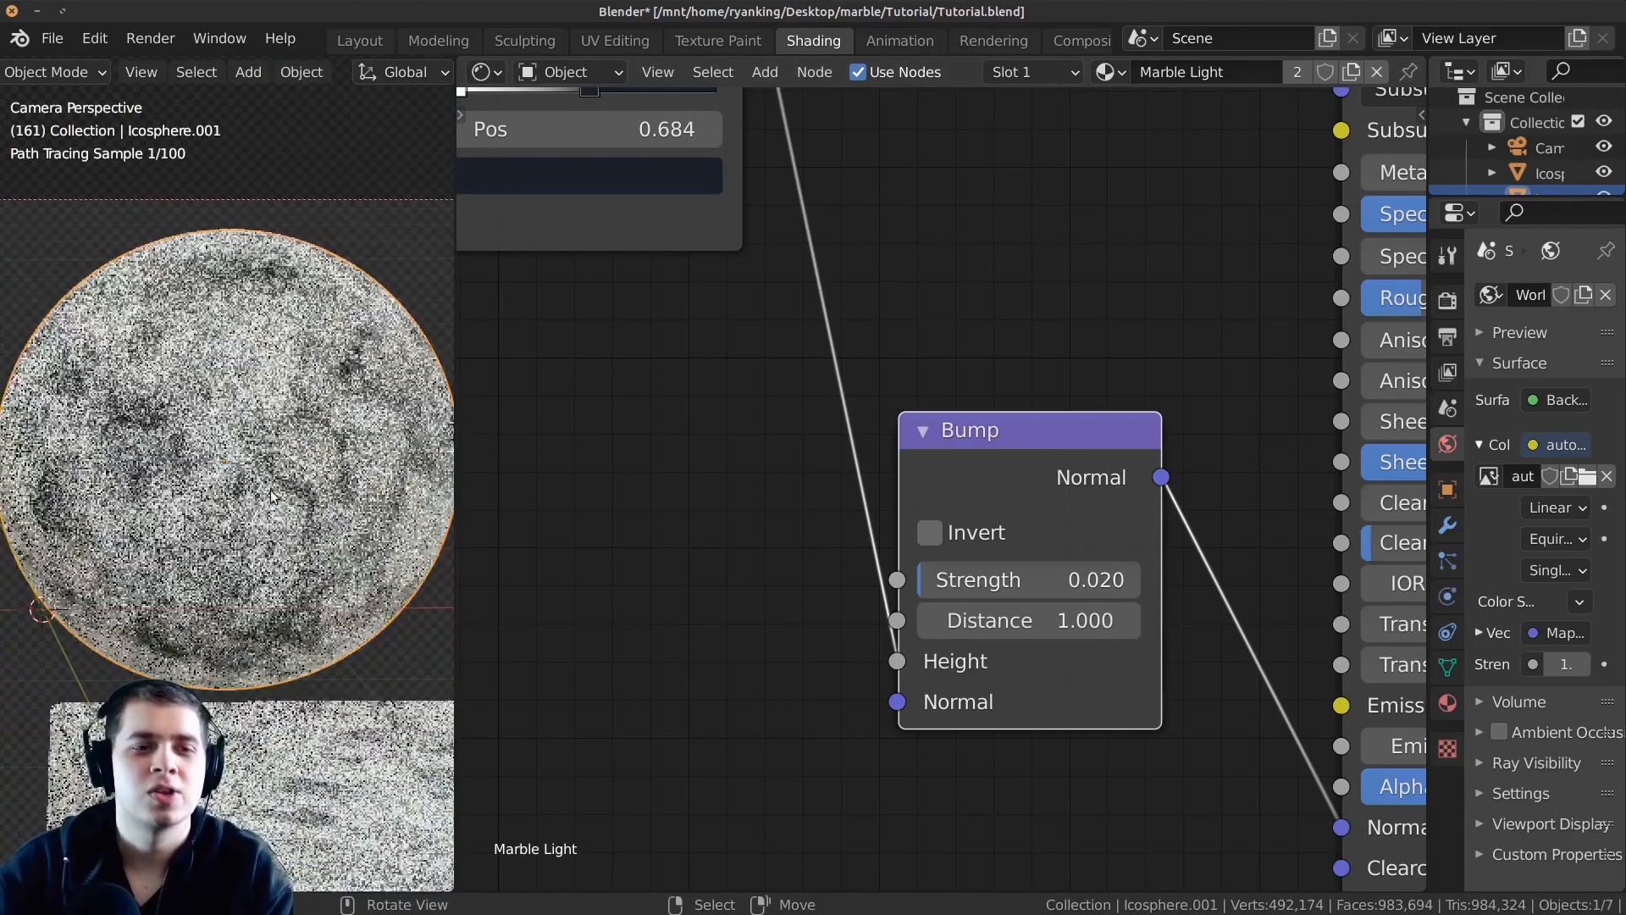
scroll(339, 583, "down", 1)
middle_click_drag(317, 606, 291, 515, "shift")
middle_click_drag(220, 391, 288, 445)
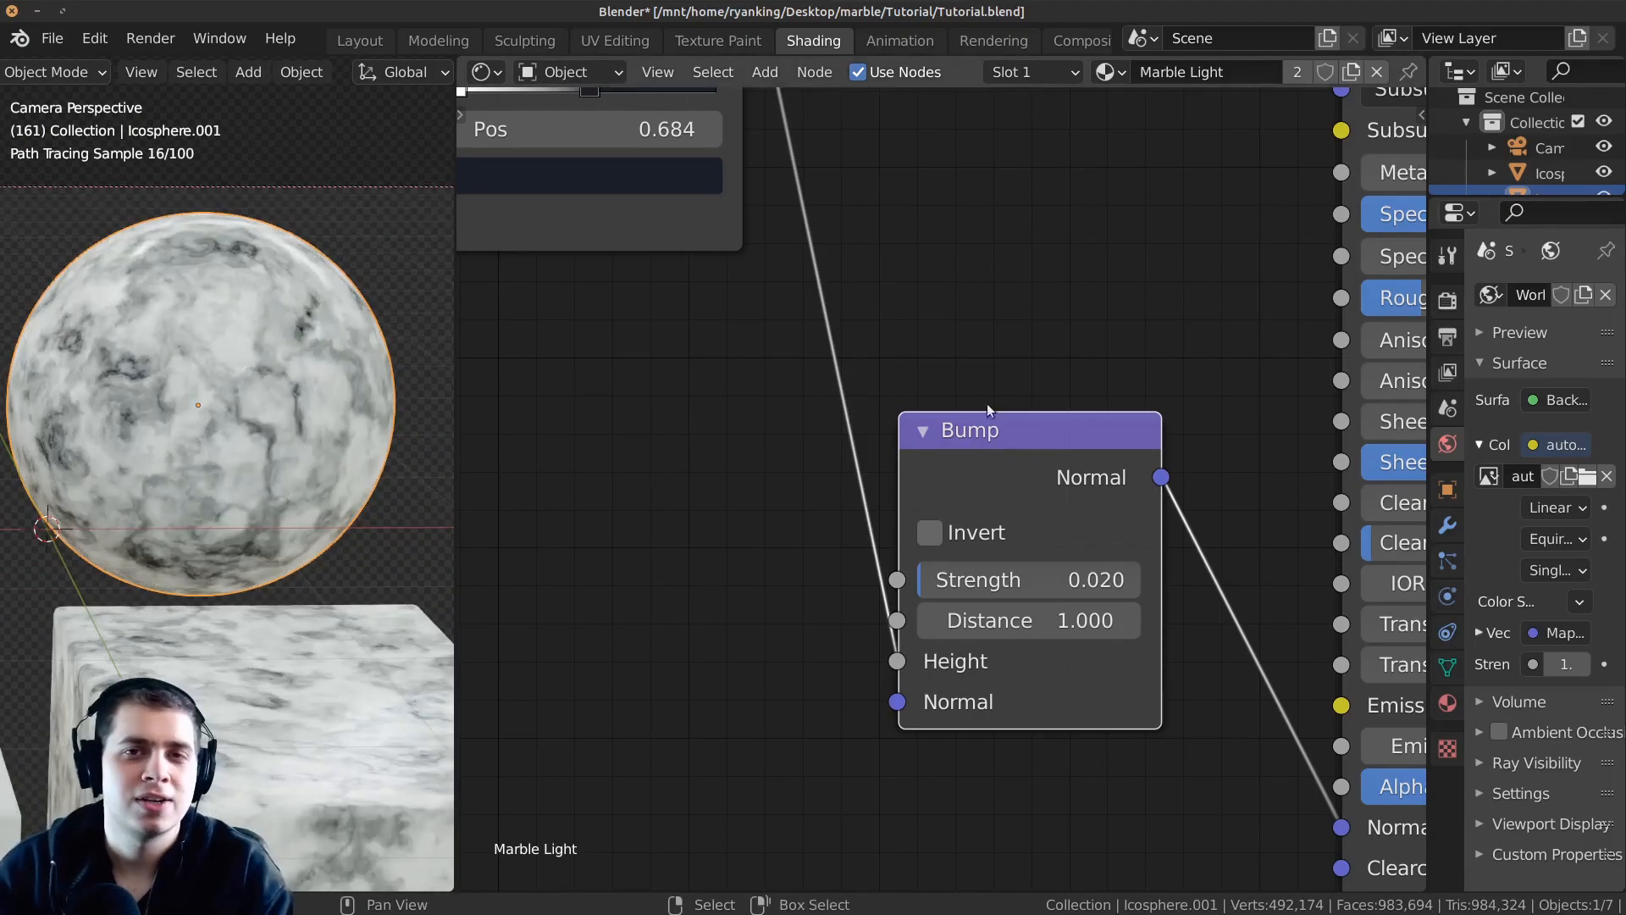
Review the whole node tree and the enlarged marble render, ending in the camera view.
key("Home")
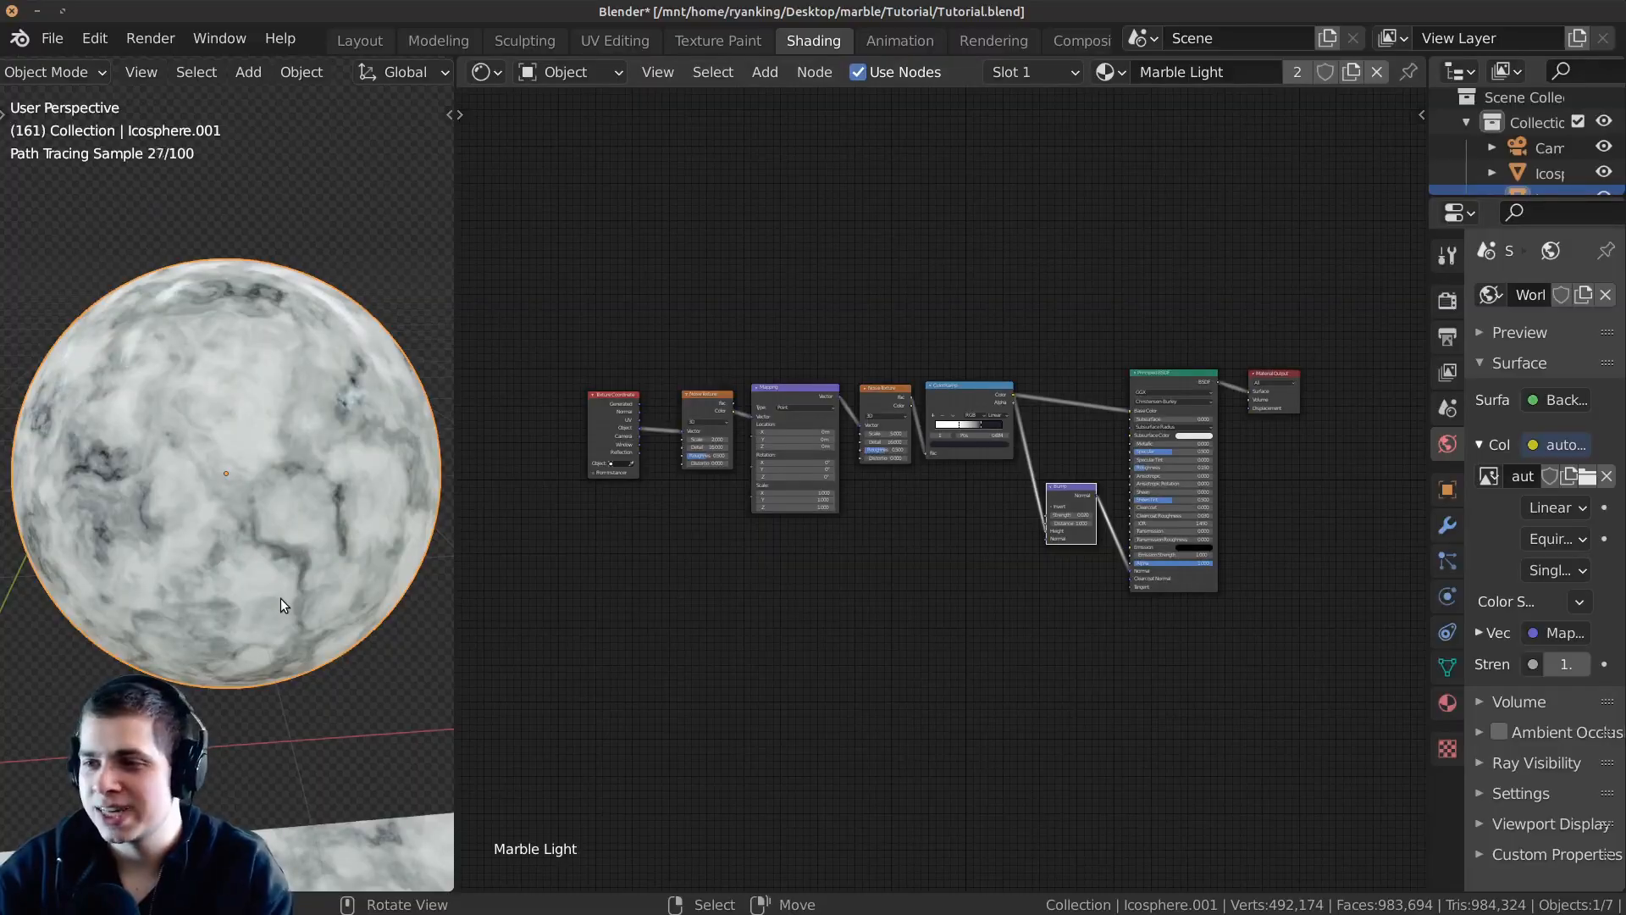
key("ctrl+space")
middle_click_drag(515, 583, 779, 494)
key("KP_0")
key("ctrl+space")
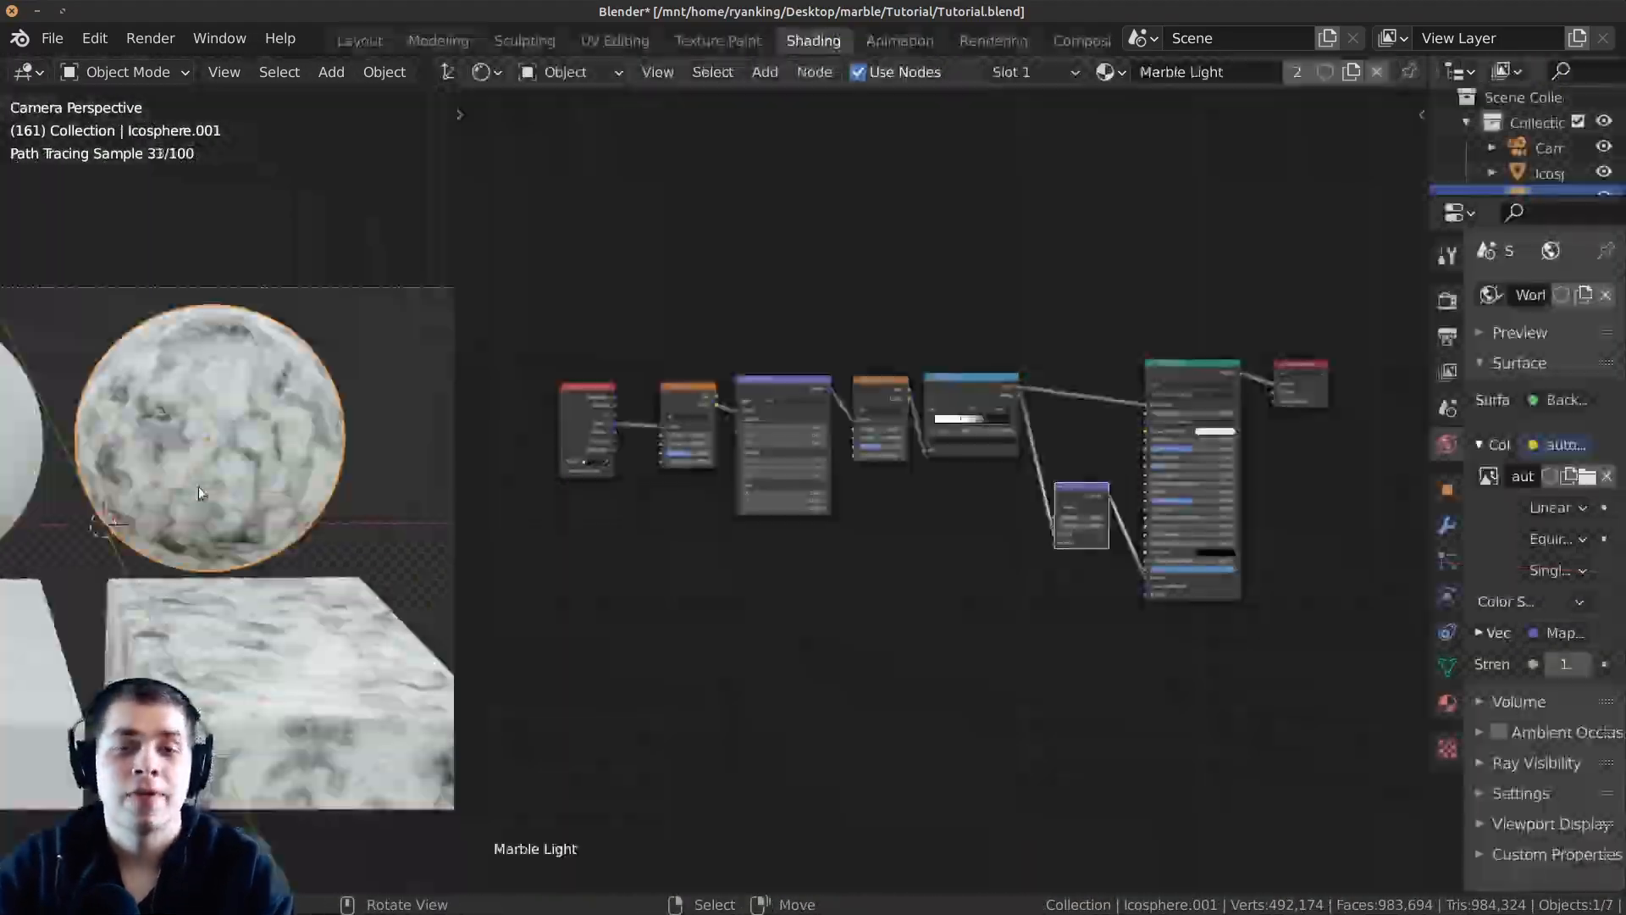
Create a new material named Marble Dark on the plain middle sphere.
middle_click_drag(217, 522, 349, 485, "shift")
scroll(359, 512, "up", 1)
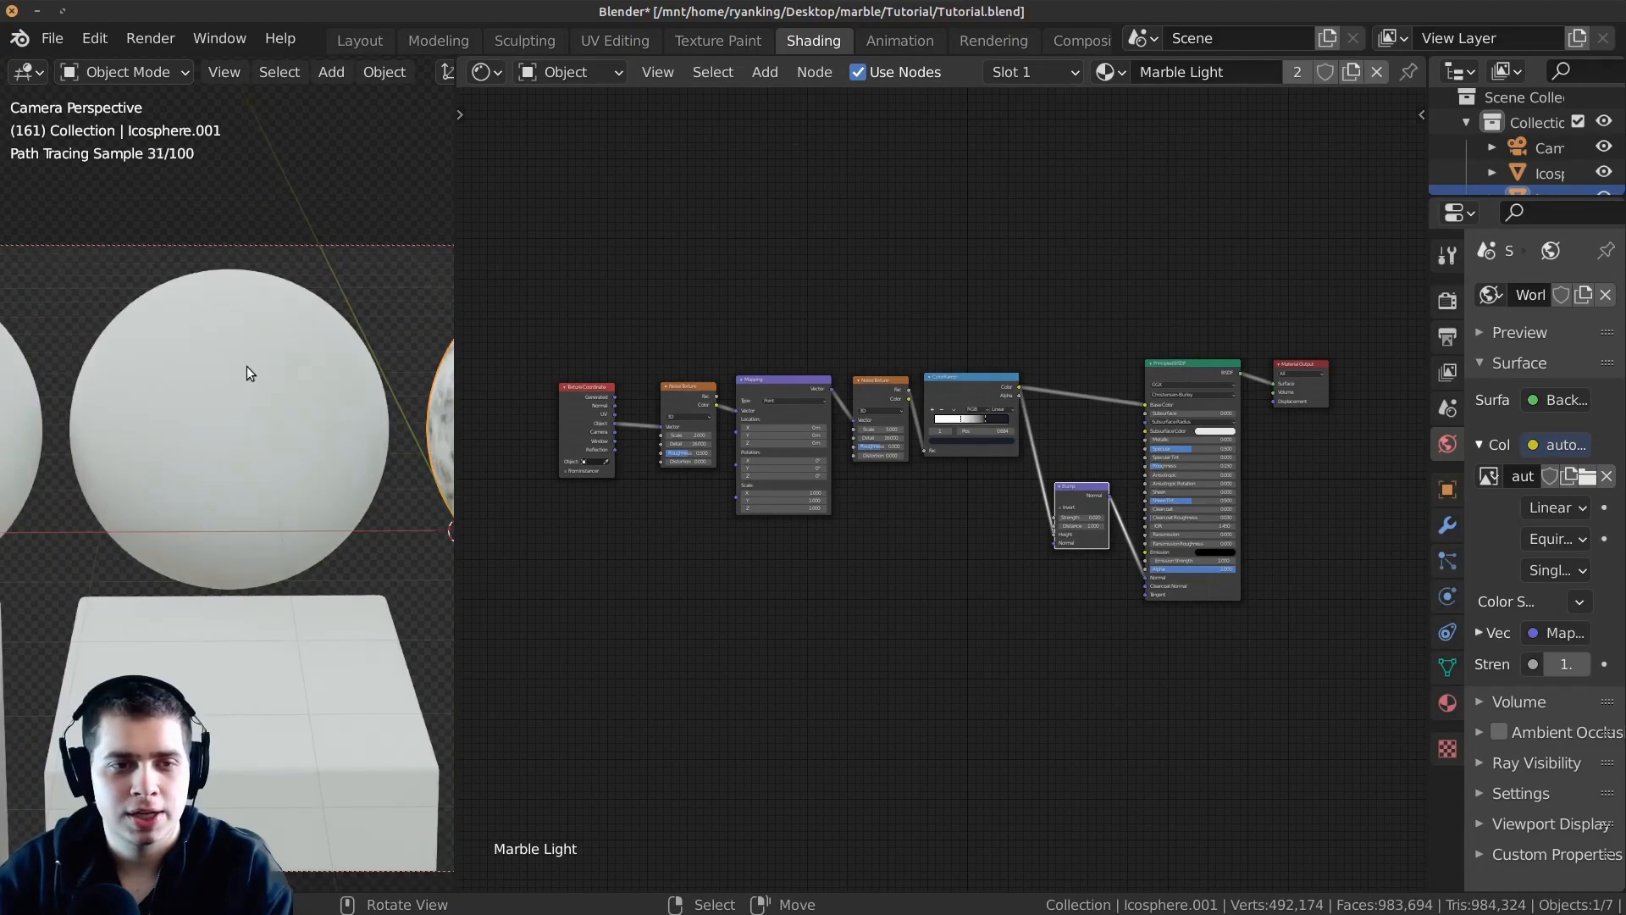
left_click(245, 368)
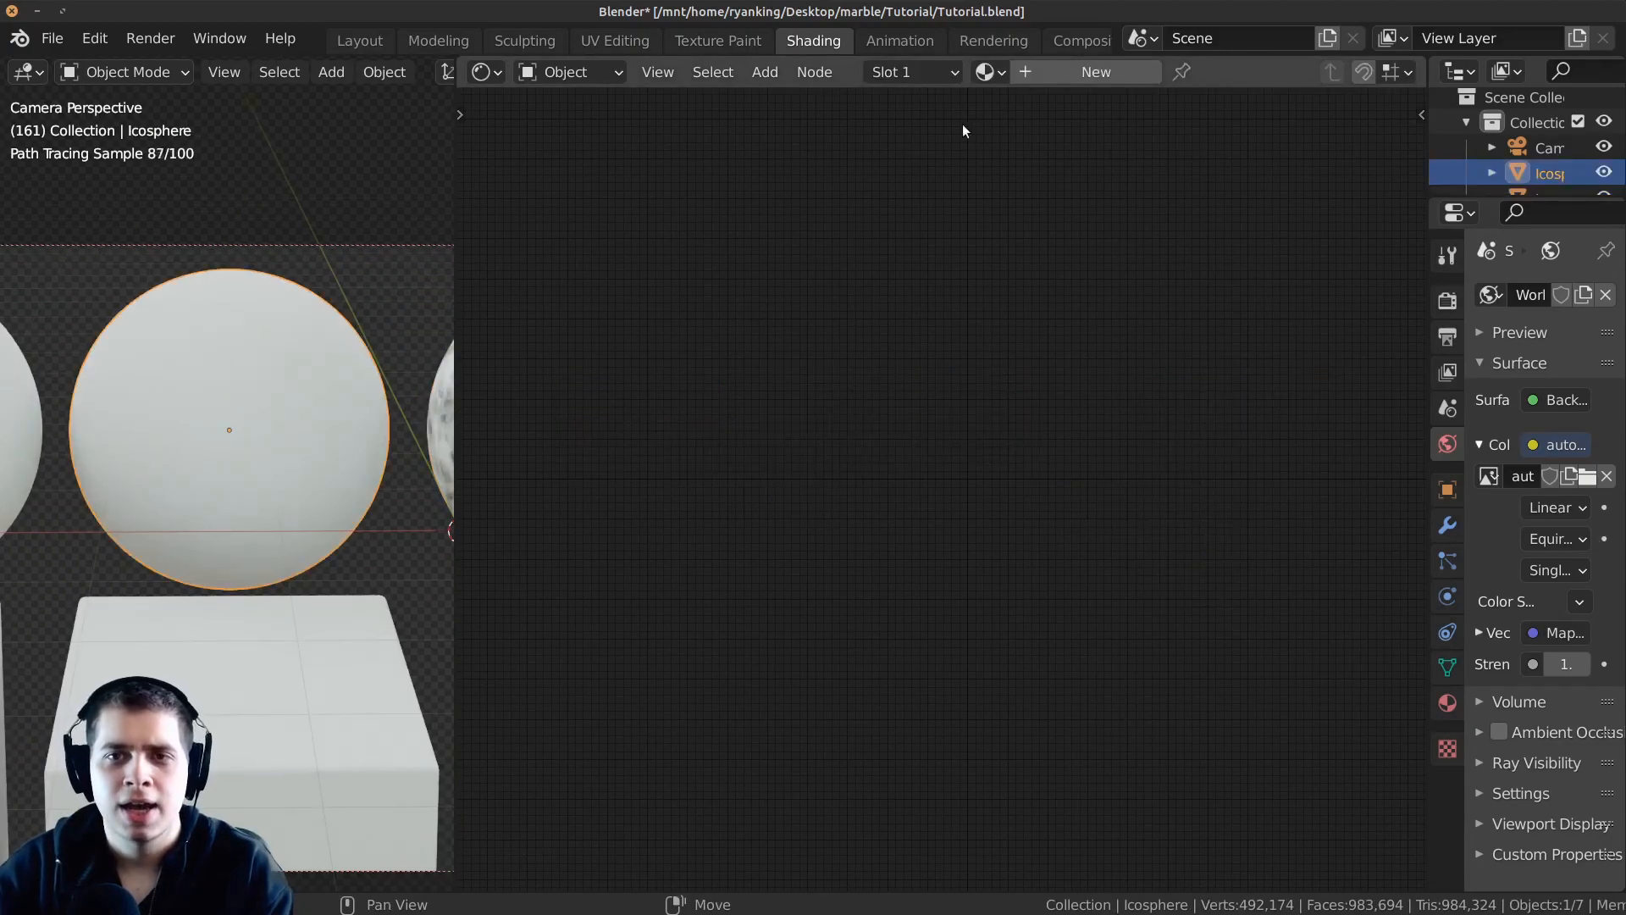
left_click(1066, 71)
left_click(1199, 74)
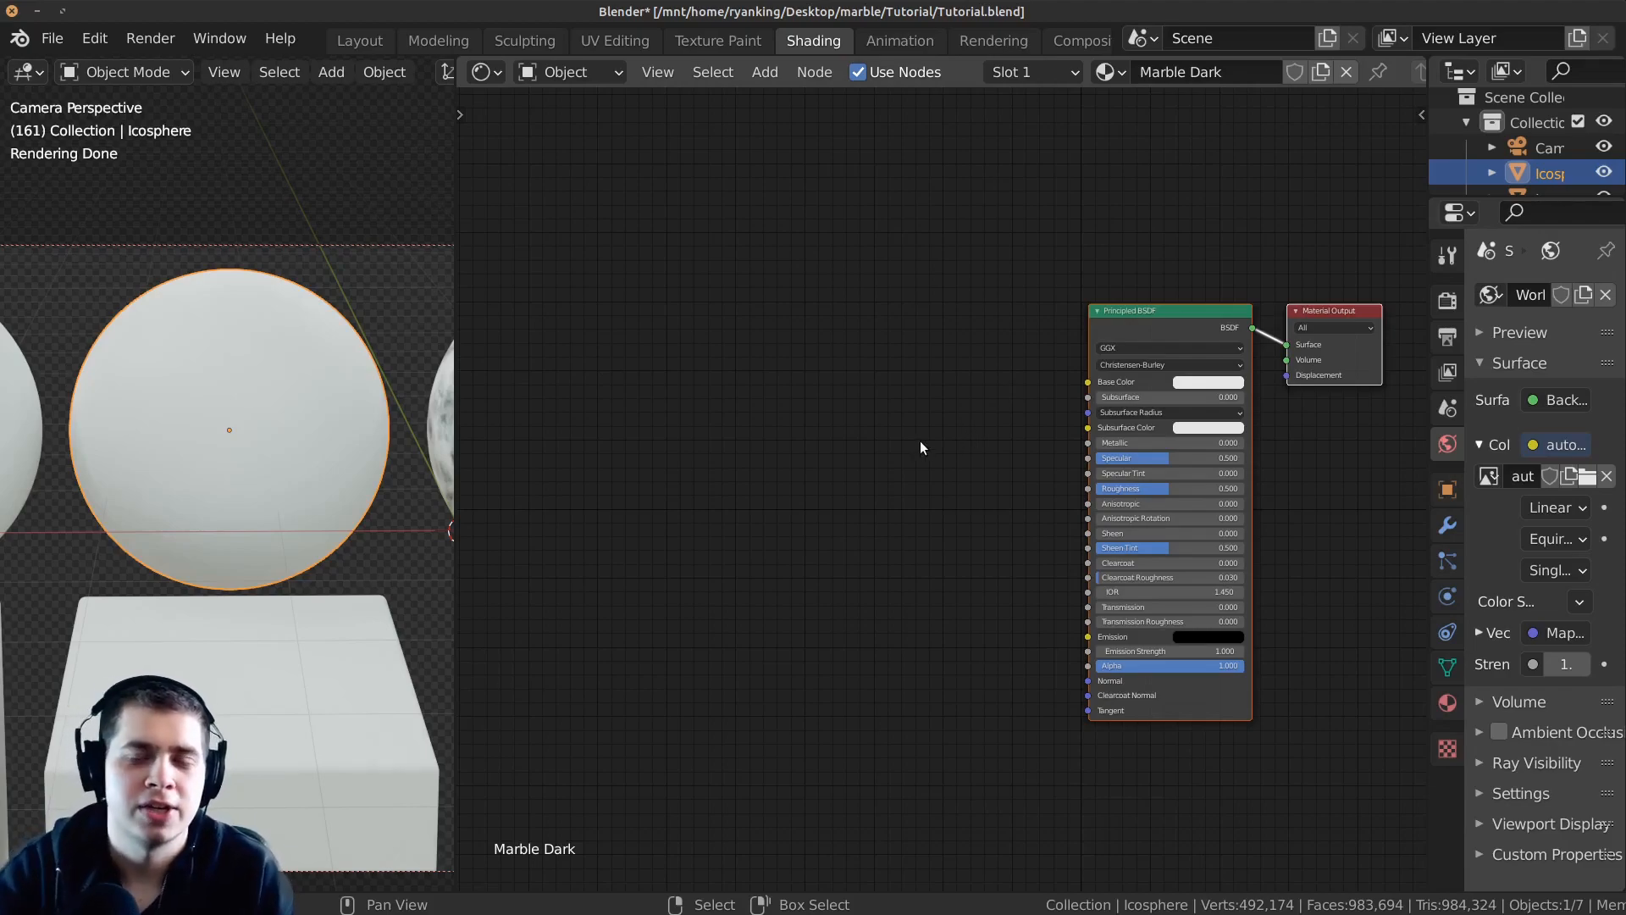
Add a Noise Texture node to the Marble Dark material and set its Detail to 16.
key("shift+a")
left_click(832, 298)
type("noi")
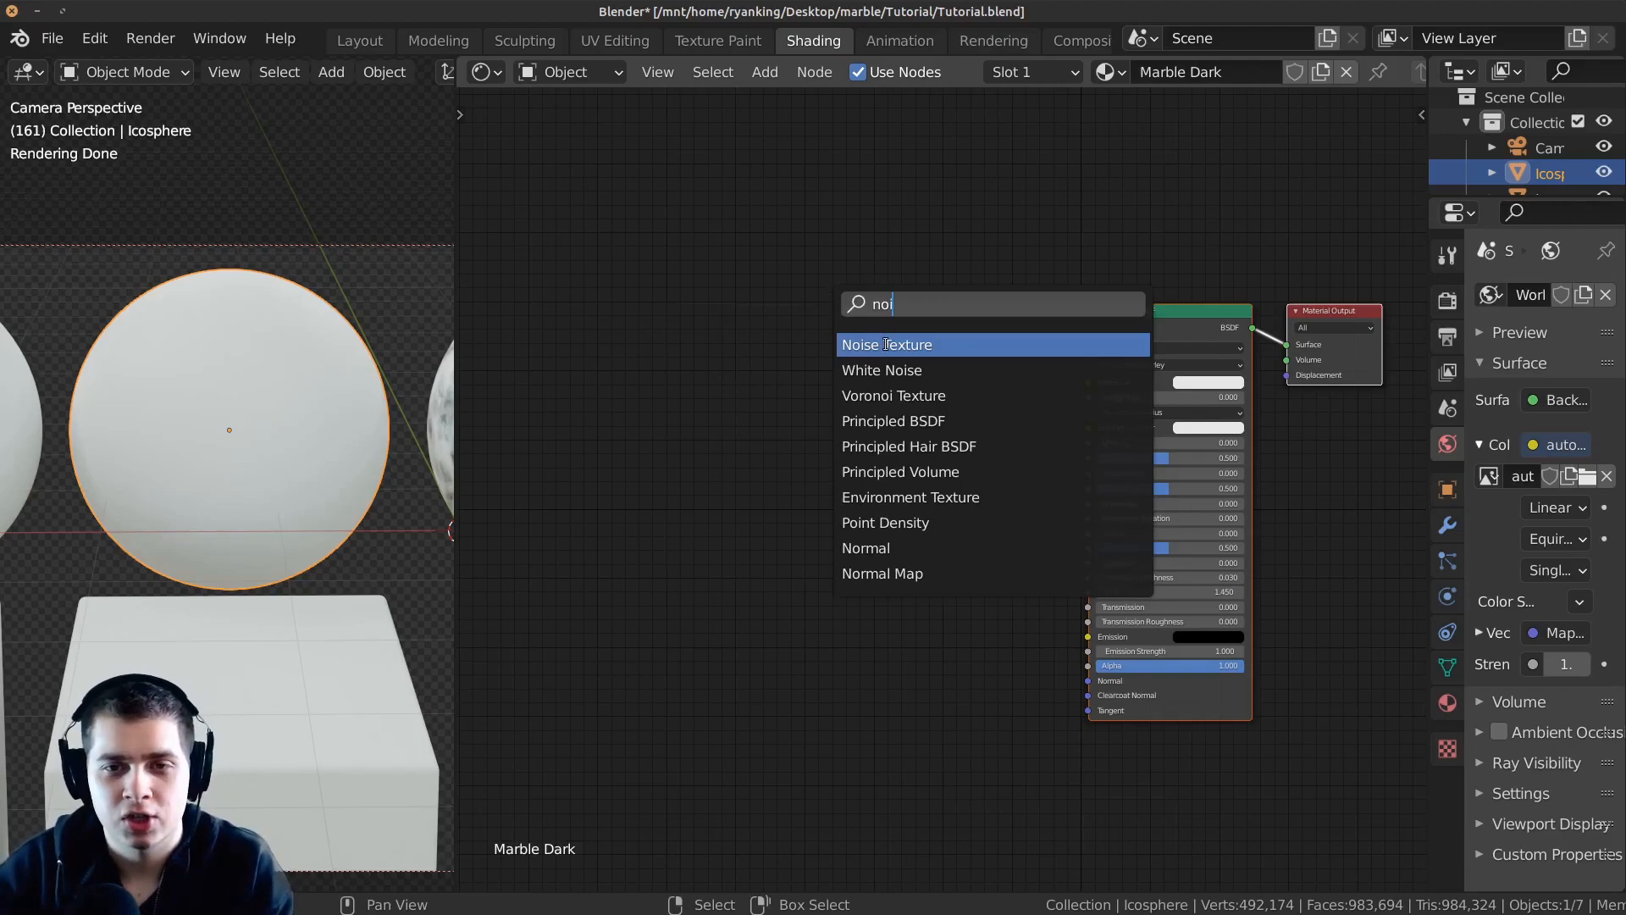
key("Return")
left_click(749, 378)
scroll(838, 458, "up", 4)
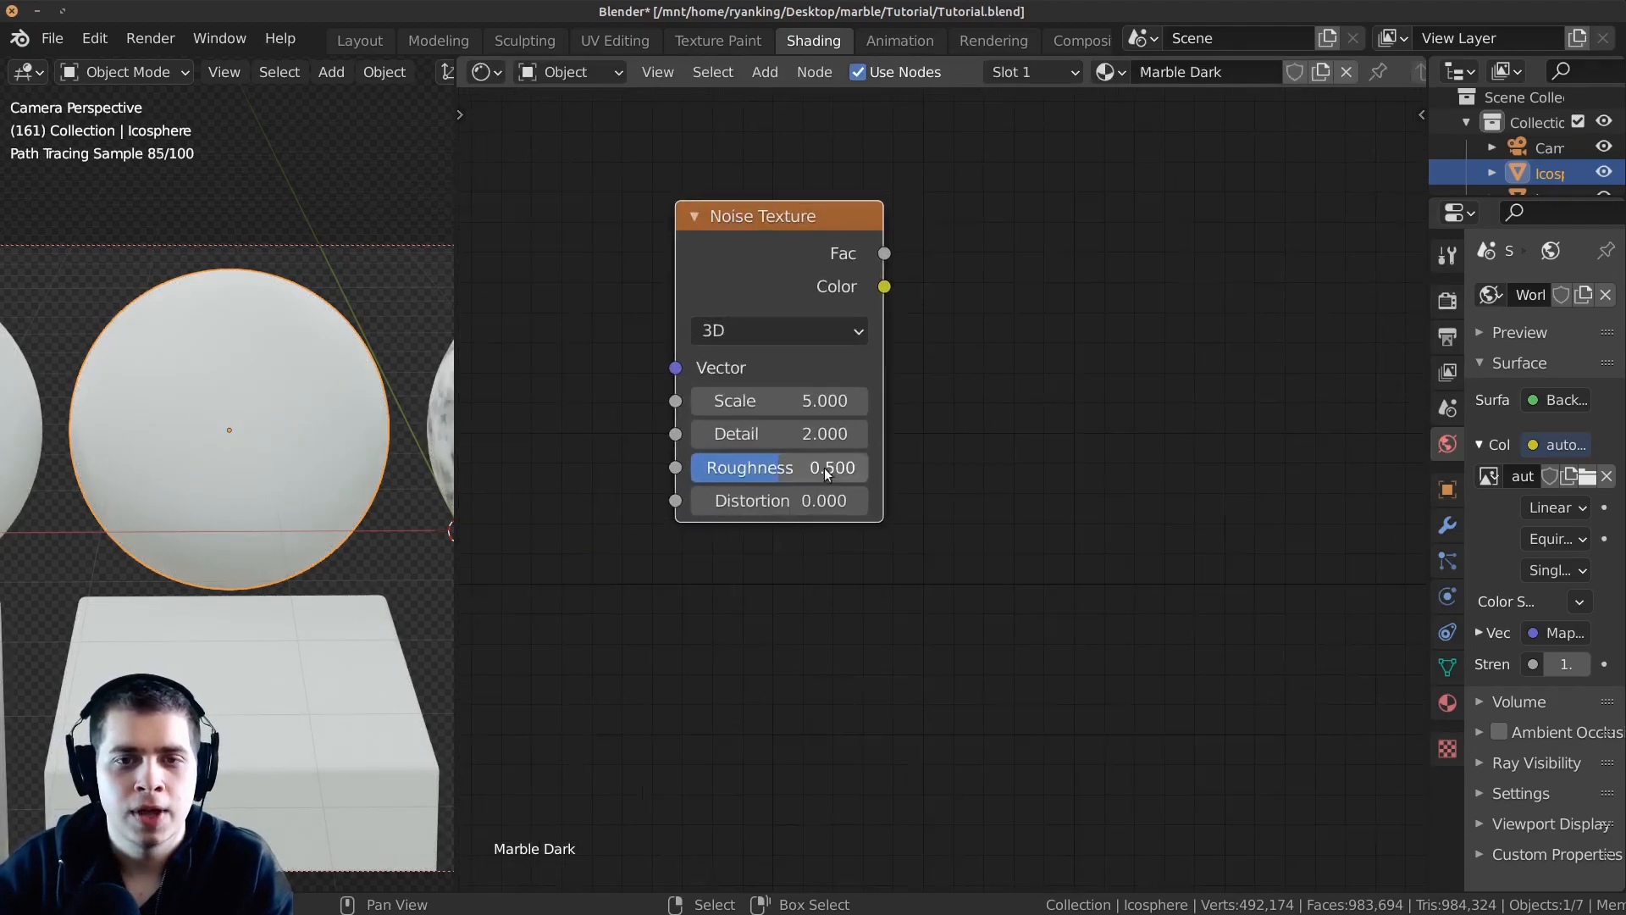
left_click_drag(756, 436, 814, 435)
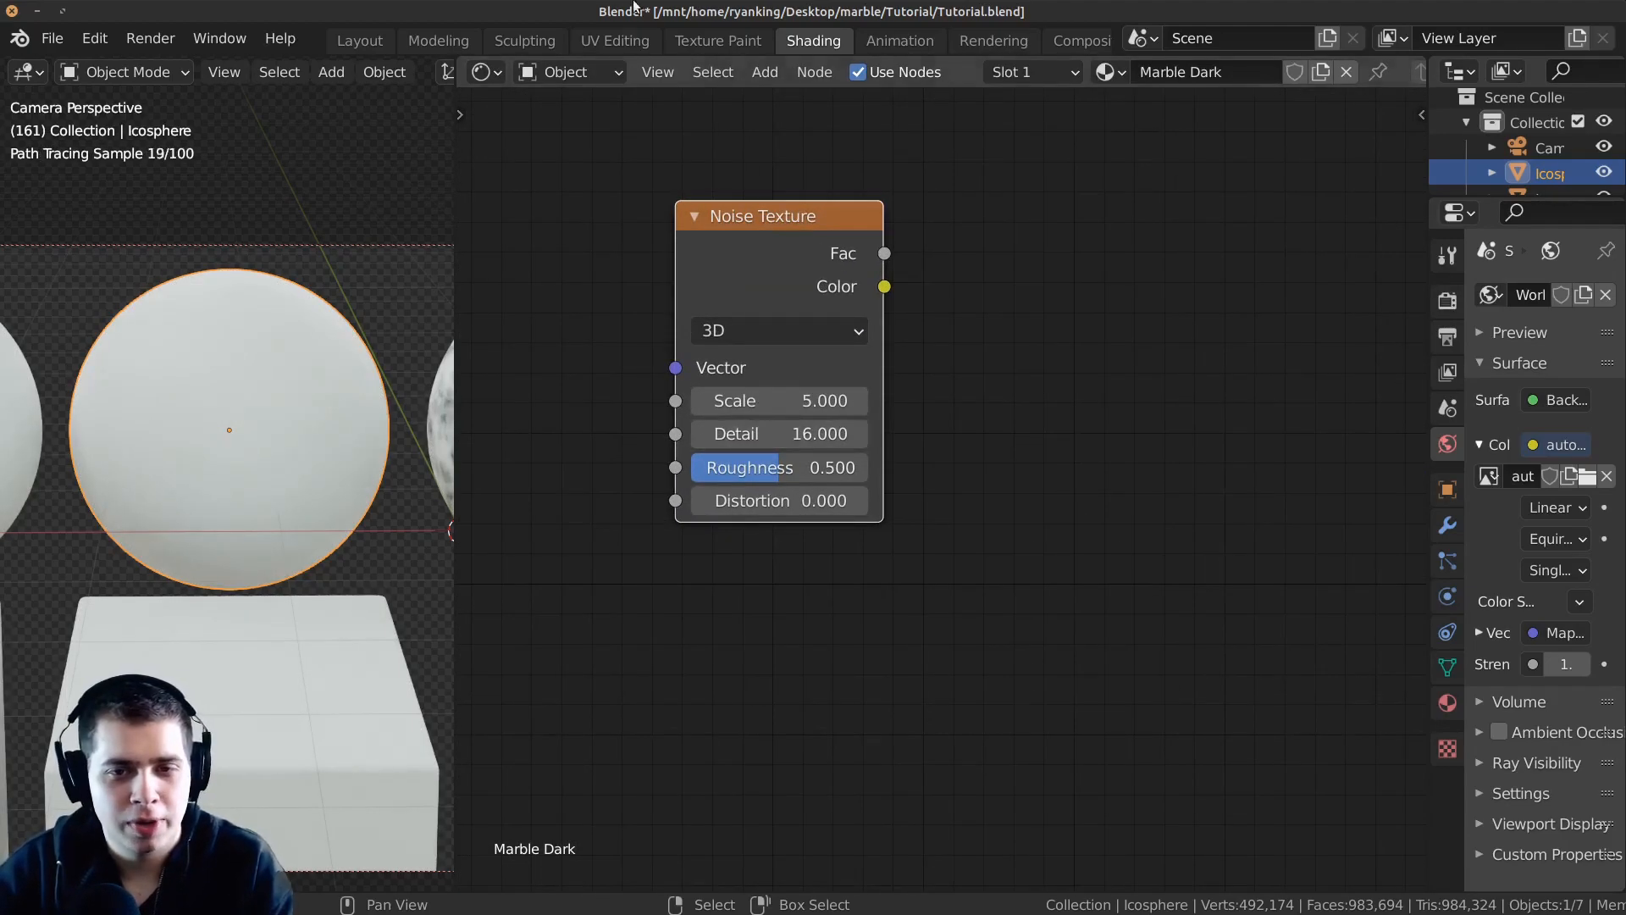
Assign the Marble Dark material to the block below the middle sphere.
scroll(899, 425, "down", 2)
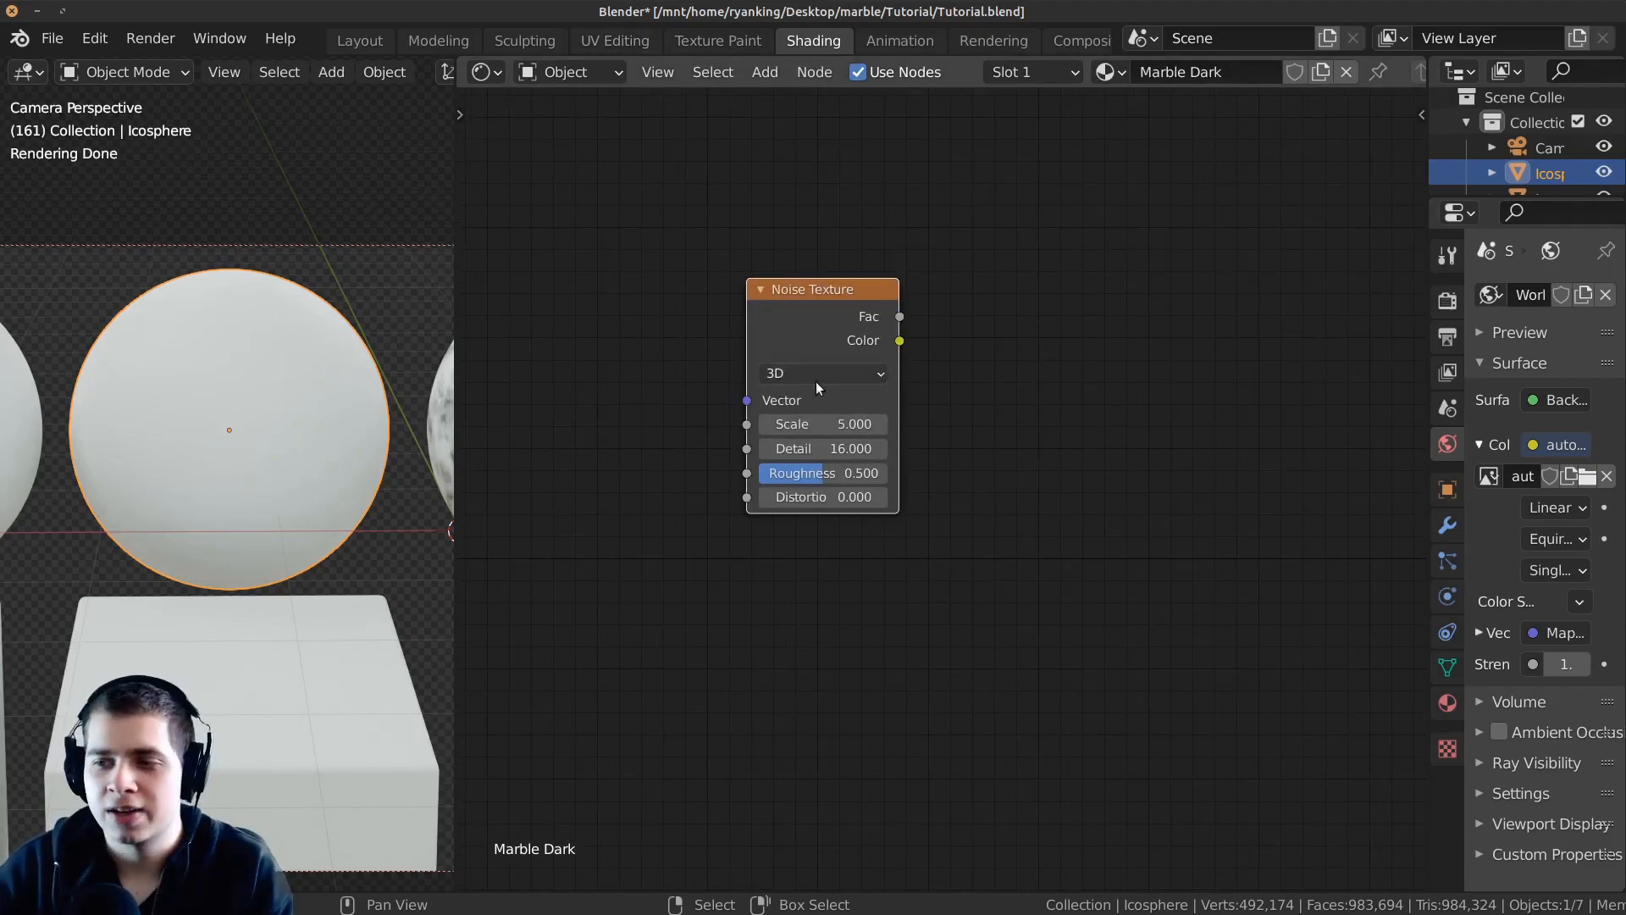
scroll(812, 381, "up", 1)
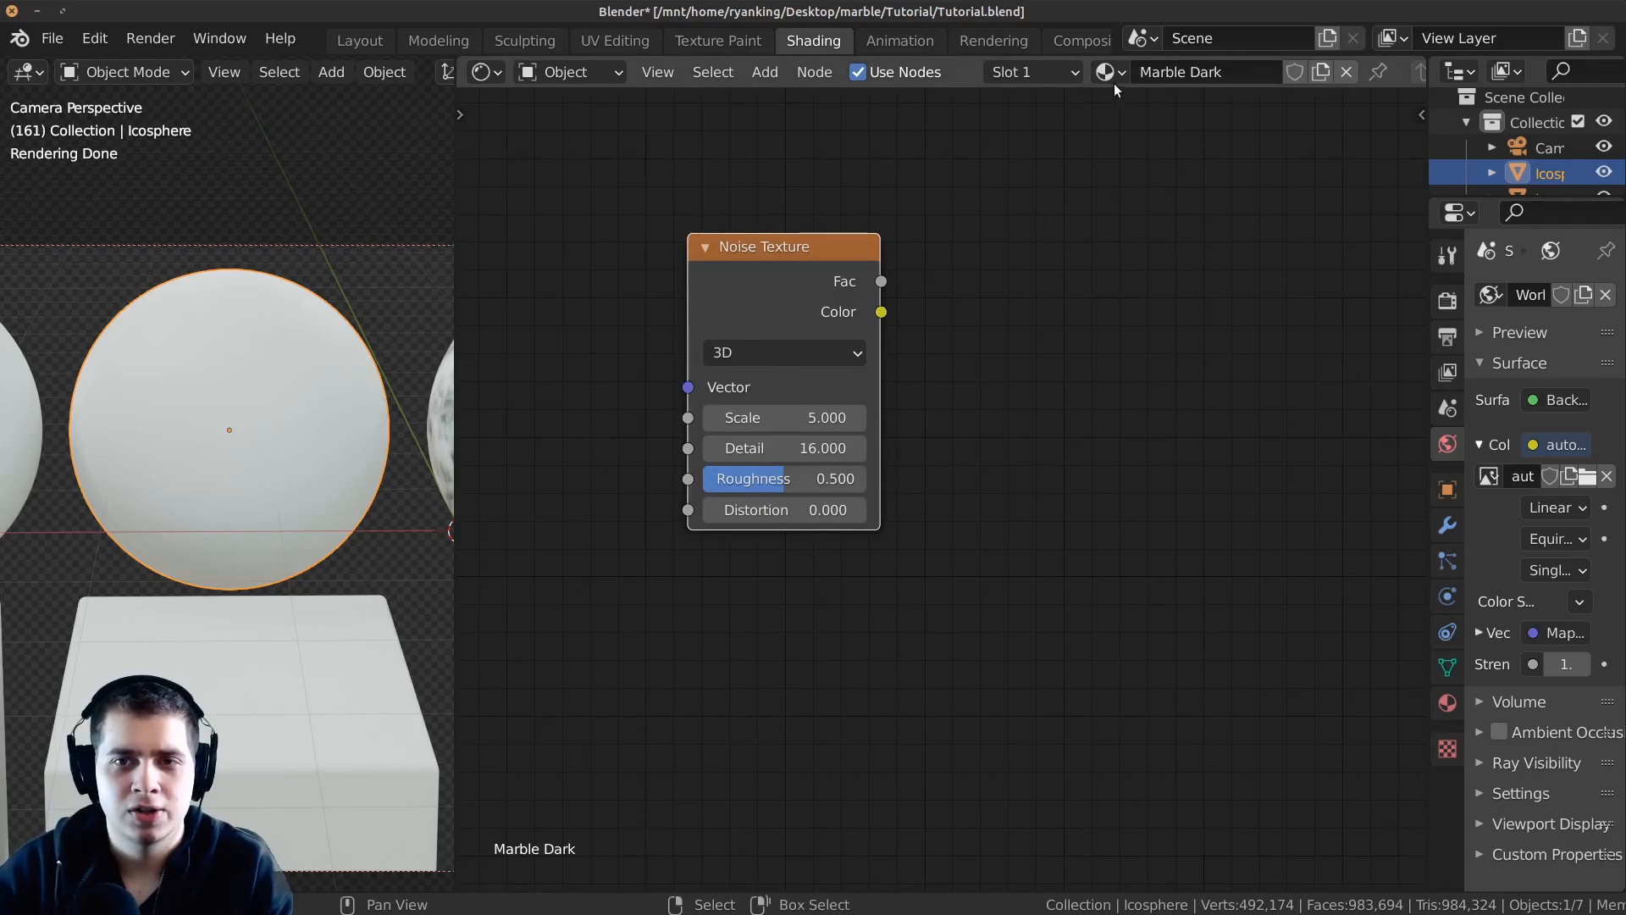
left_click_drag(1106, 71, 268, 739)
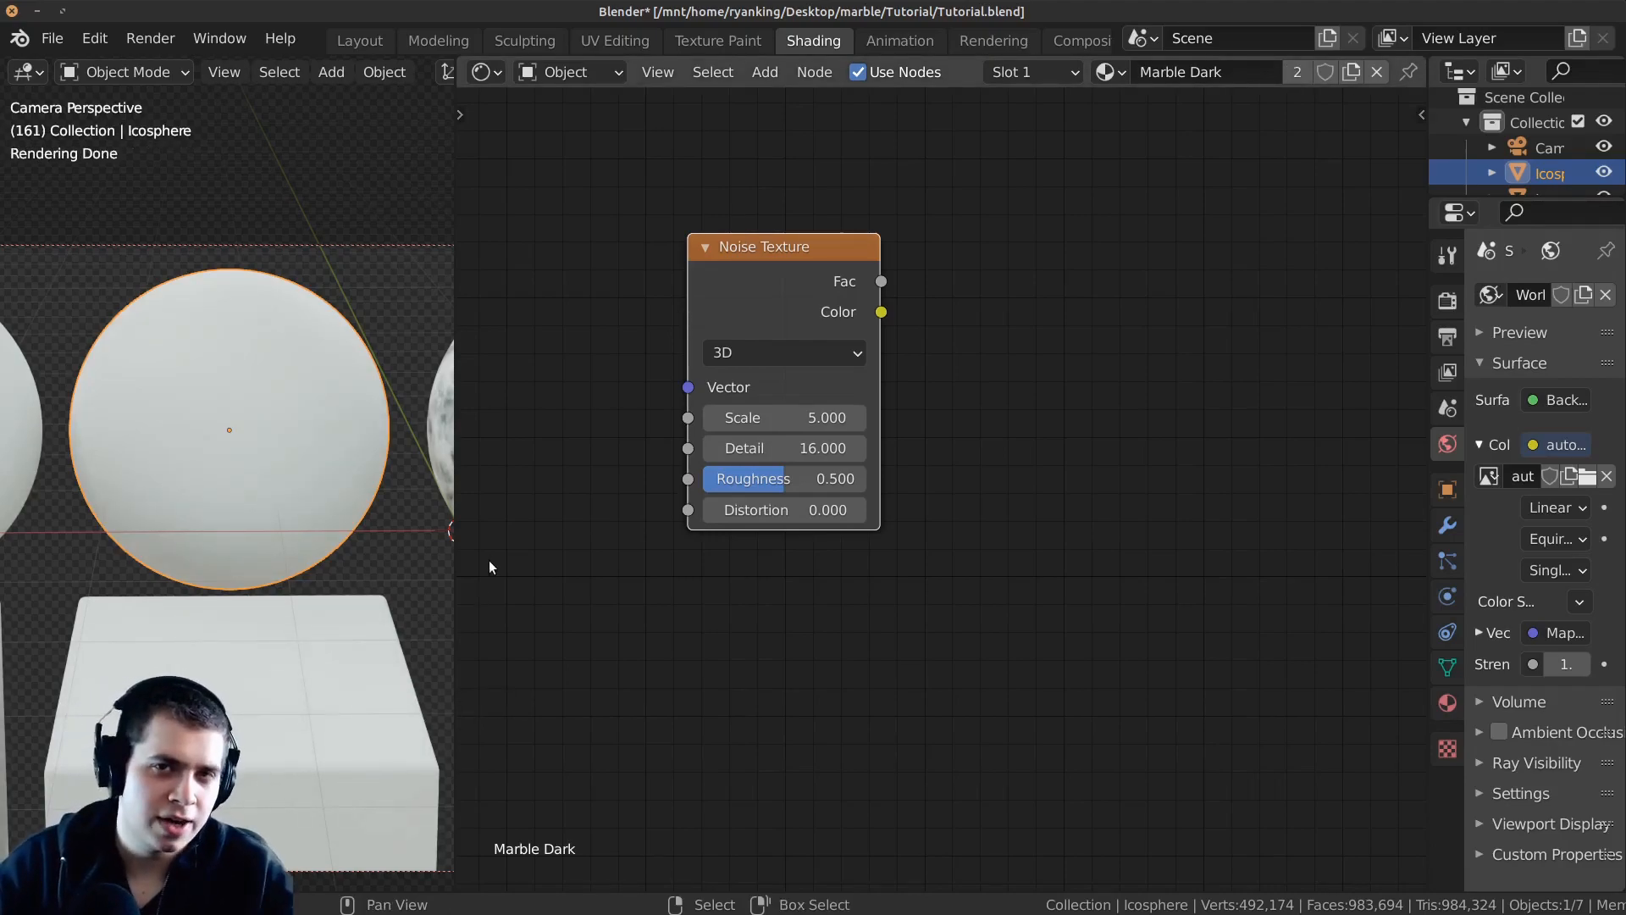
Add Texture Coordinate and Mapping nodes to the Noise Texture, and connect the Object output to the Mapping node's Vector.
left_click_drag(801, 281, 756, 285)
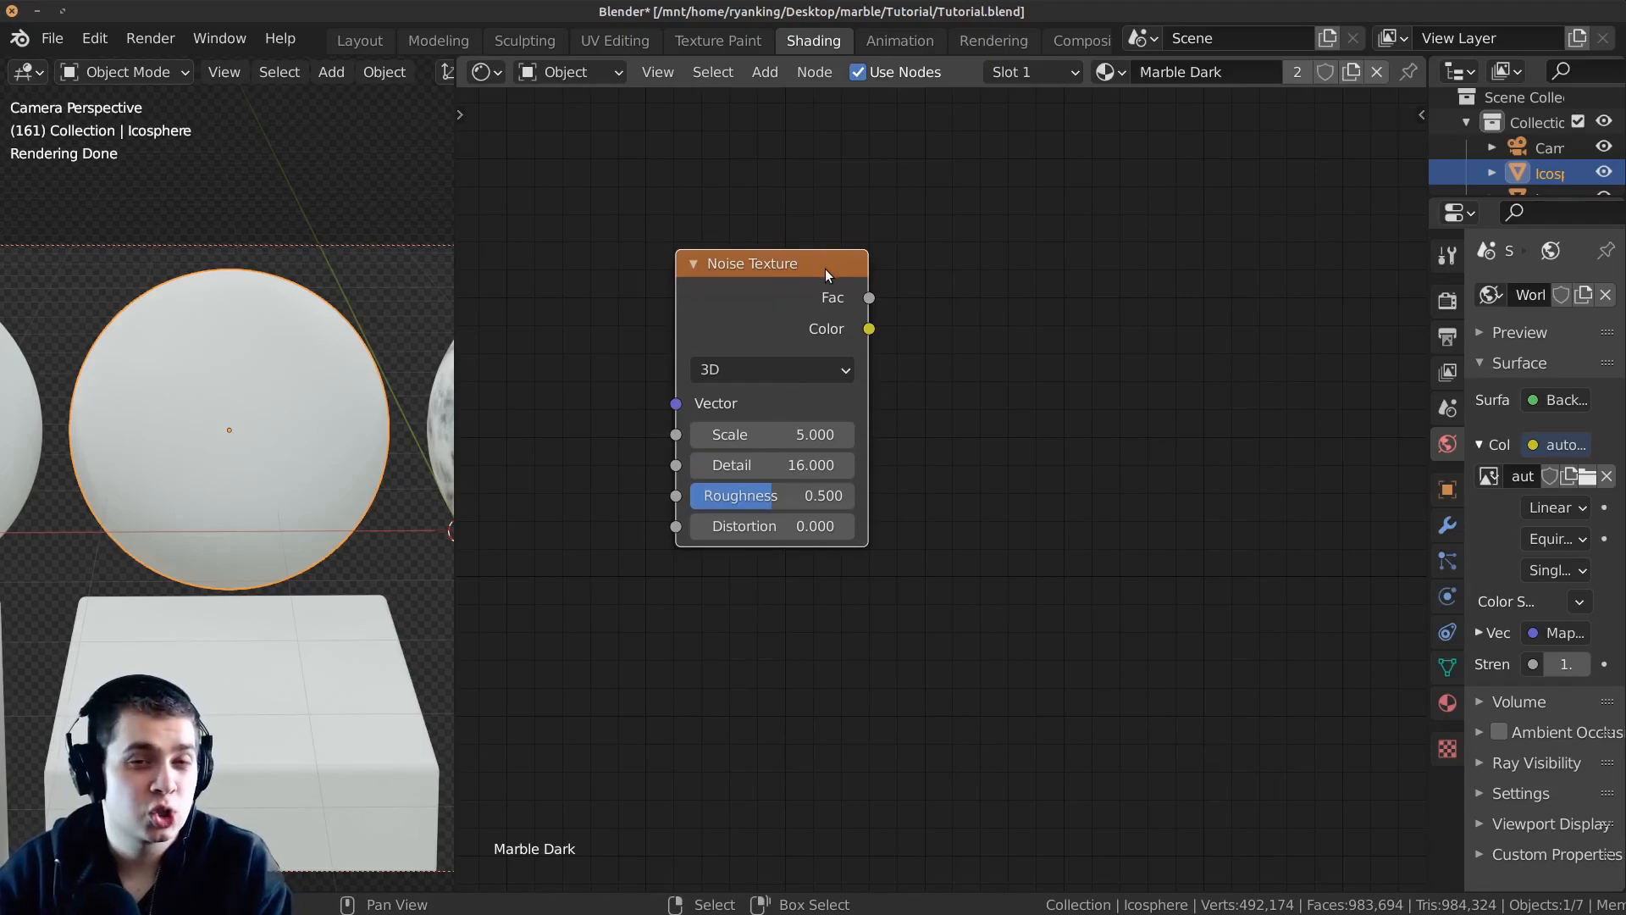
key("ctrl+t")
scroll(787, 303, "down", 3)
scroll(576, 378, "up", 1)
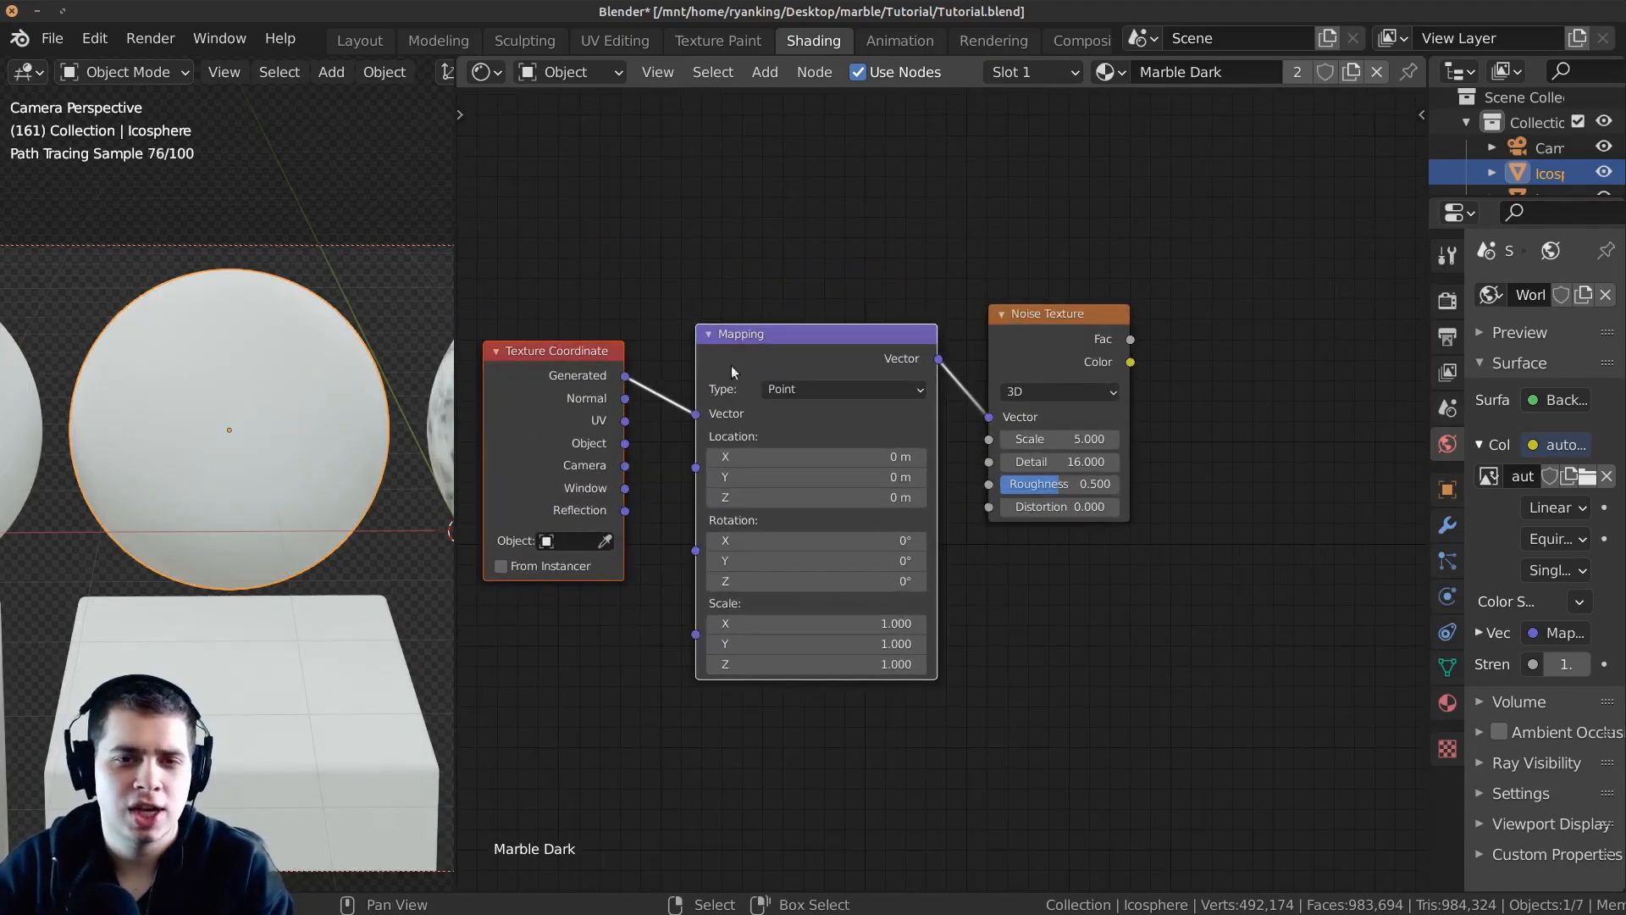
scroll(581, 461, "up", 1)
left_click_drag(571, 437, 616, 280)
left_click_drag(655, 404, 655, 402)
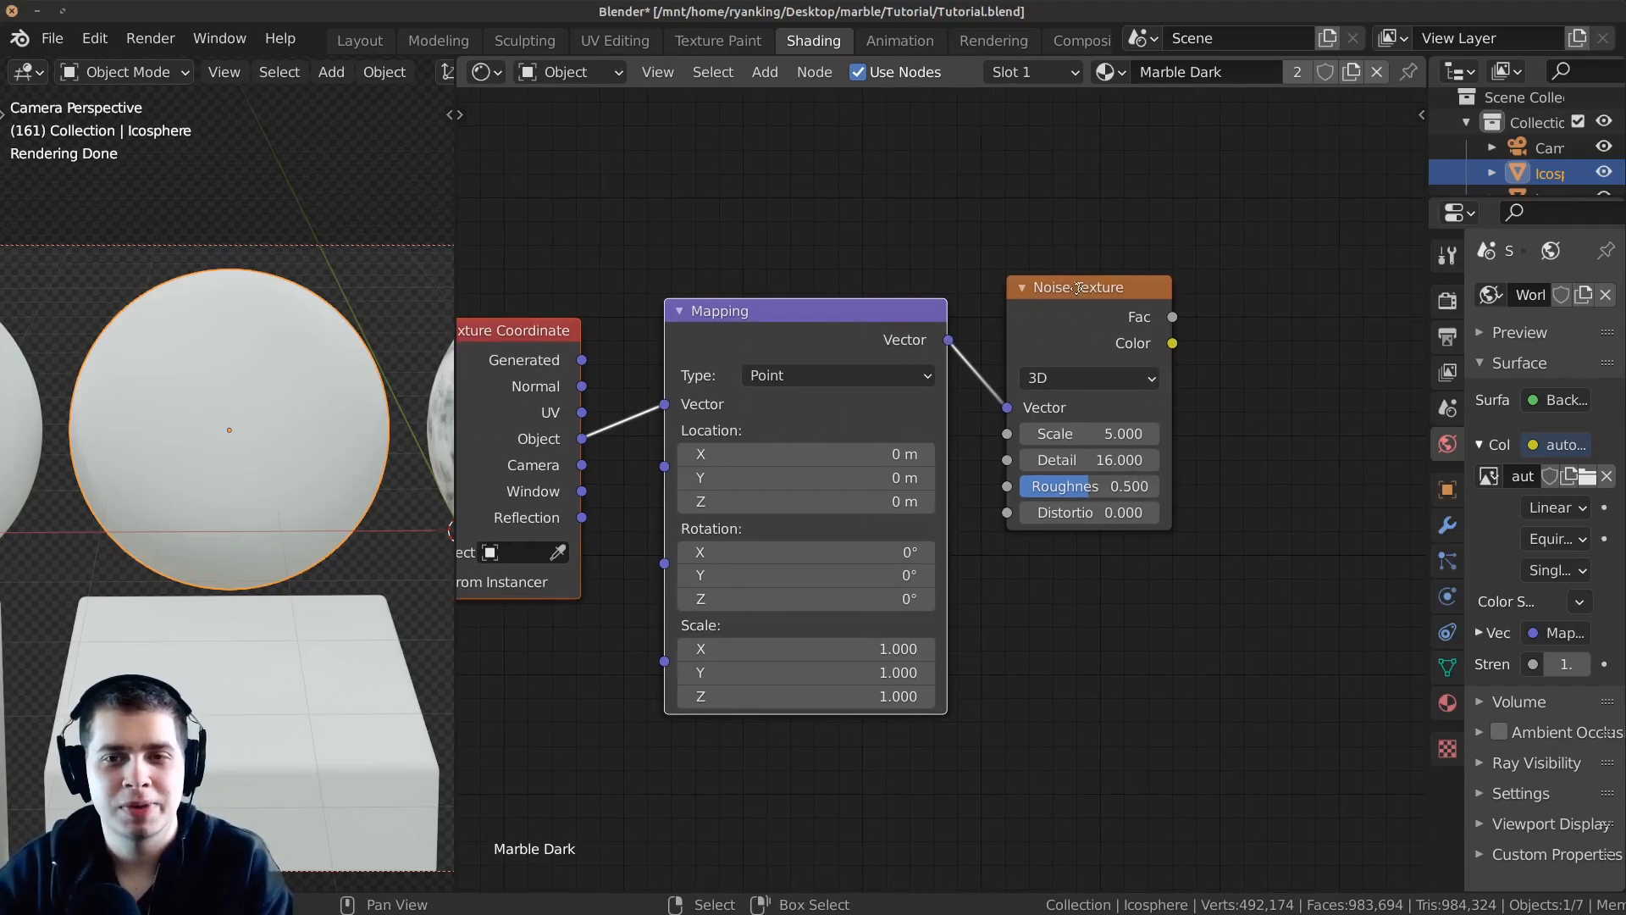
Duplicate the Noise Texture, insert the copy between Texture Coordinate and Mapping, and set its Scale to 2.
left_click_drag(1077, 288, 1098, 286)
middle_click_drag(1111, 293, 1214, 293)
key("shift+d")
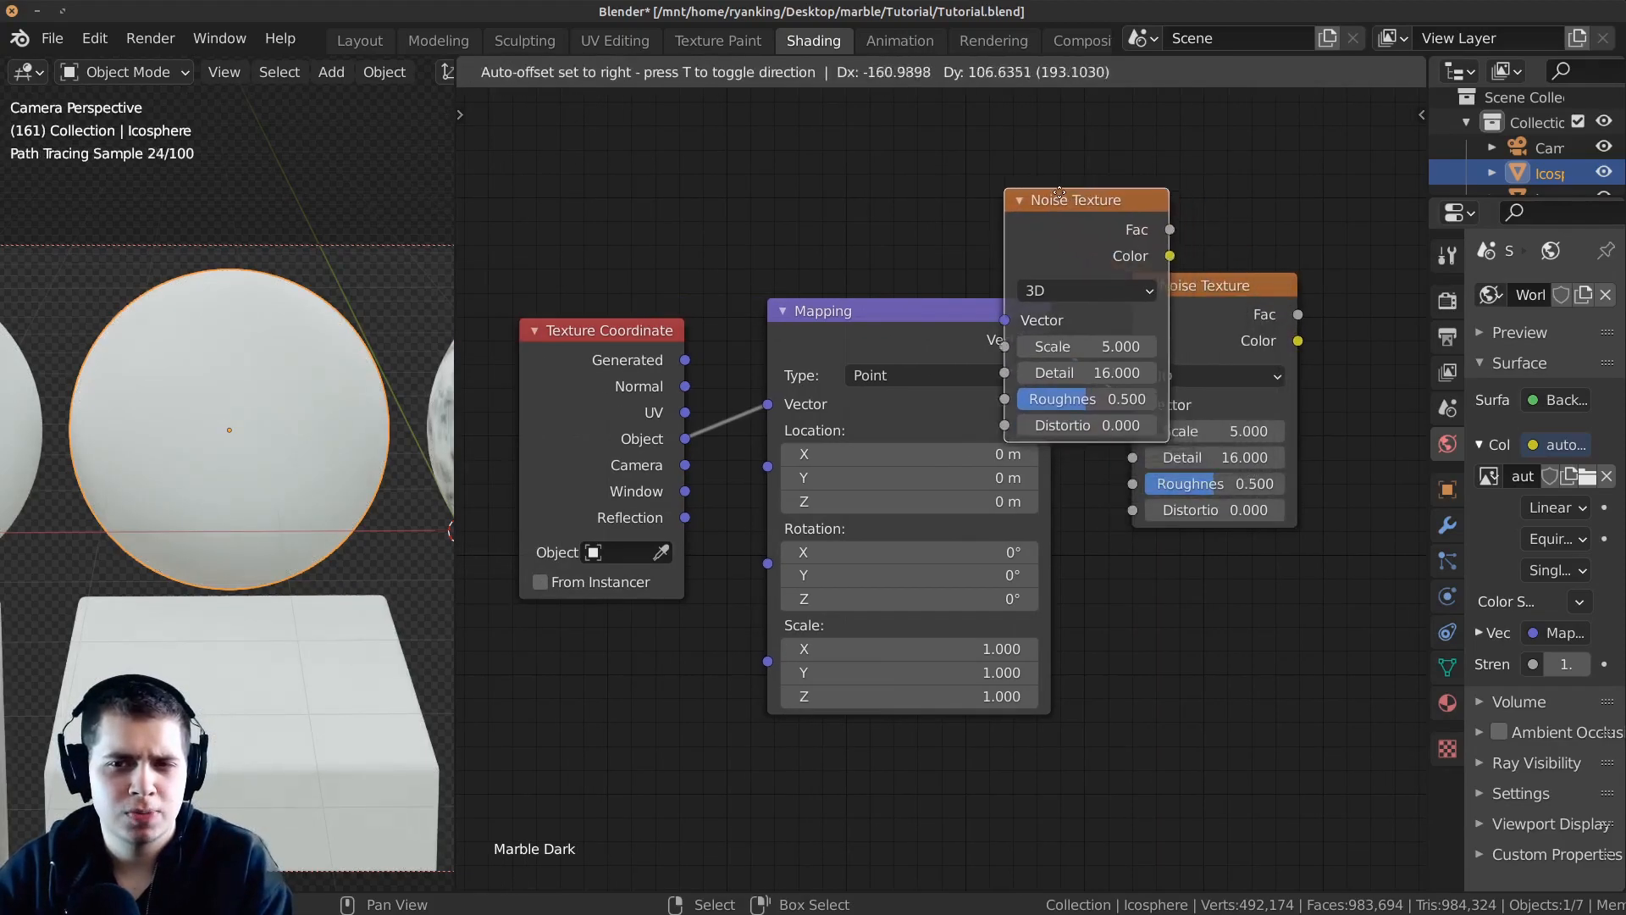
left_click(771, 322)
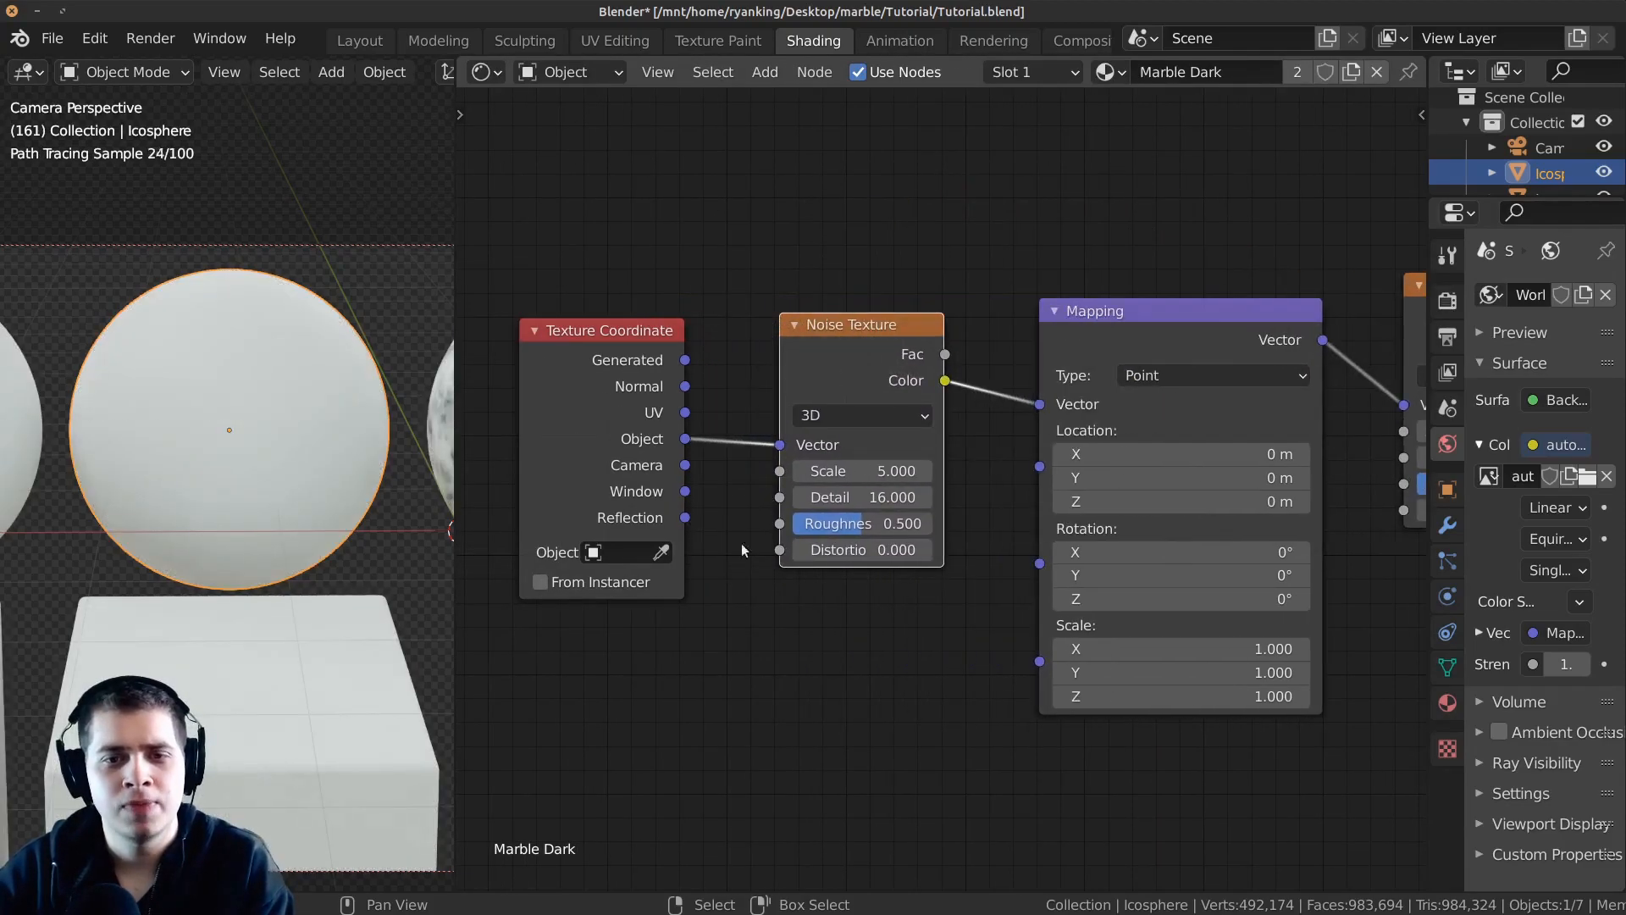
left_click(863, 471)
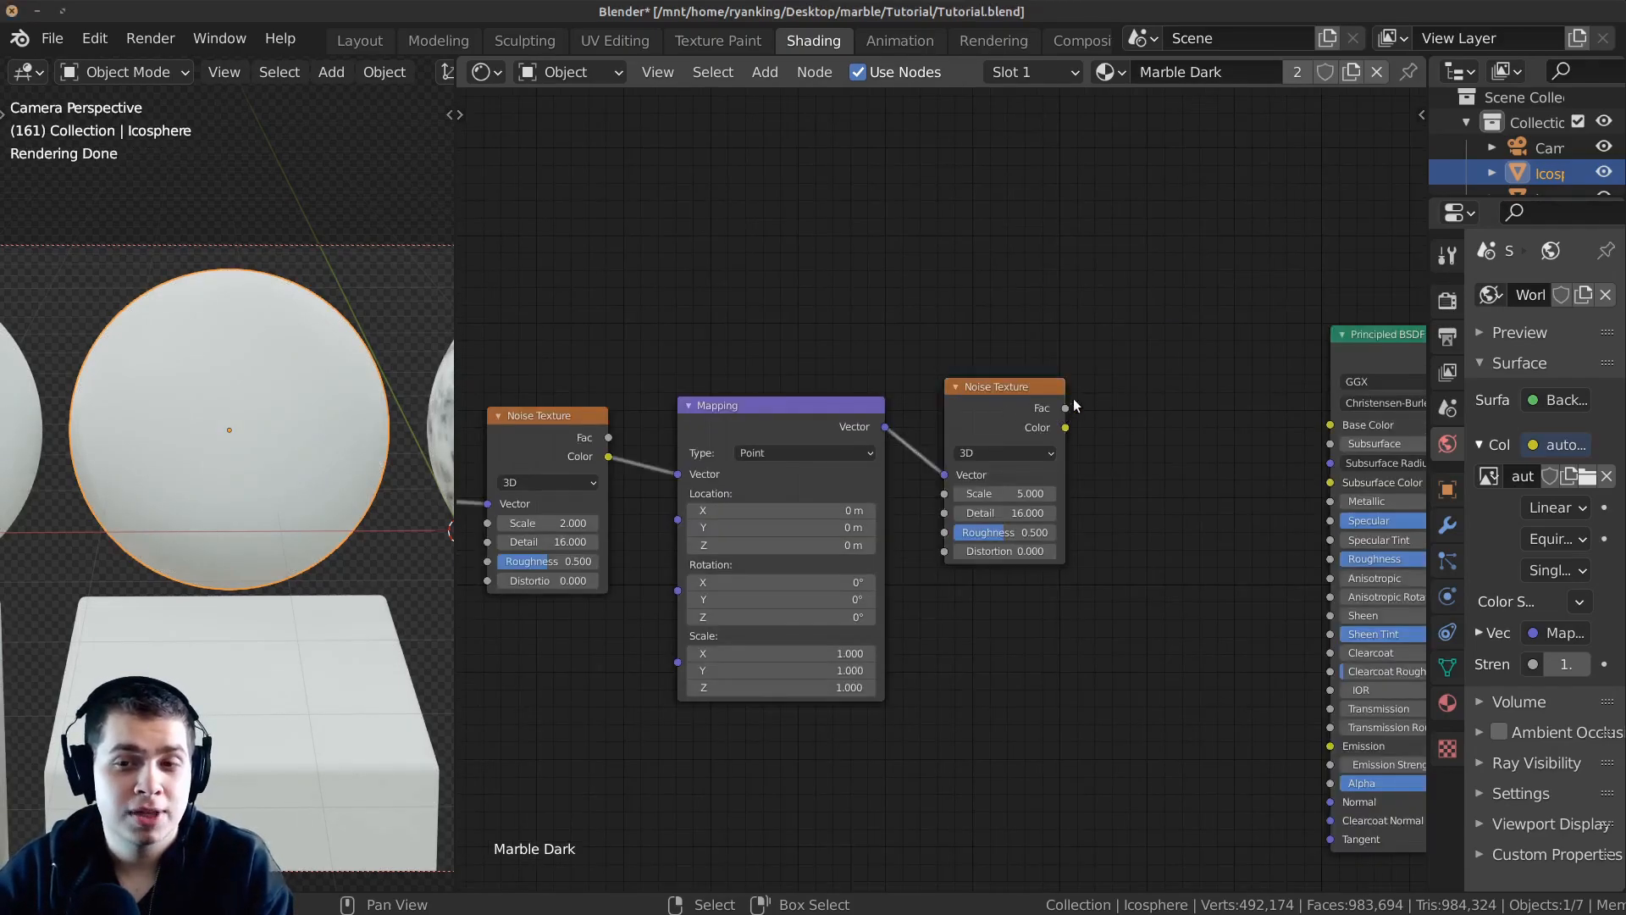
Connect the final Noise Texture's Fac output to the Principled BSDF's Base Color and inspect the pattern on the sphere.
left_click_drag(1065, 407, 1330, 424)
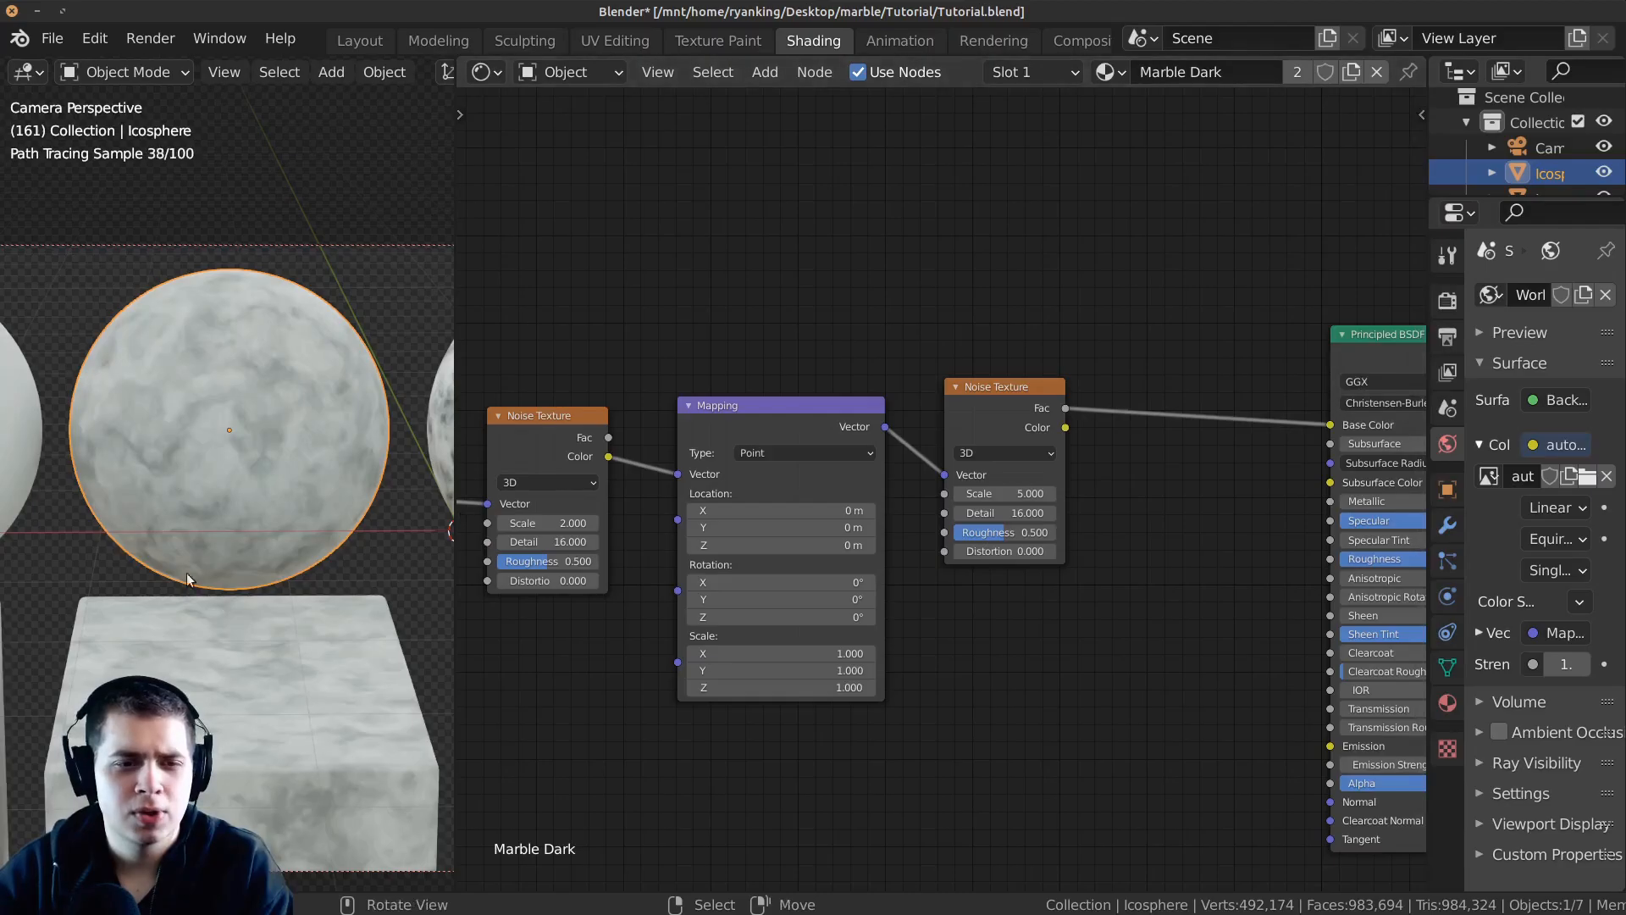
scroll(215, 540, "down", 3)
middle_click_drag(210, 520, 366, 497)
scroll(281, 474, "up", 5)
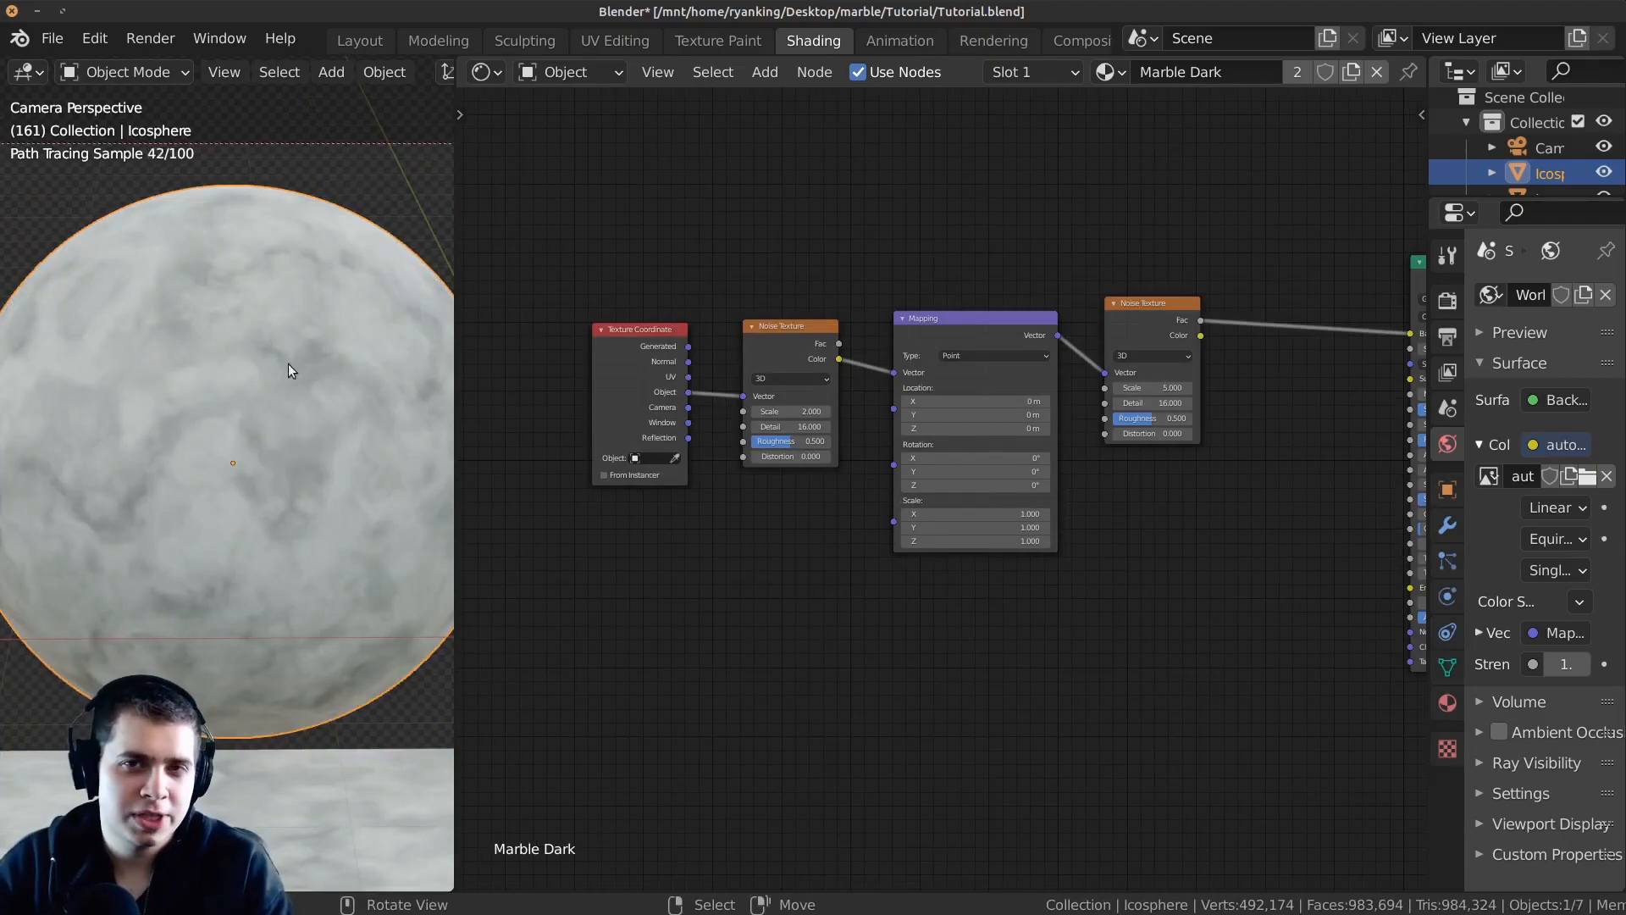
scroll(246, 420, "up", 2)
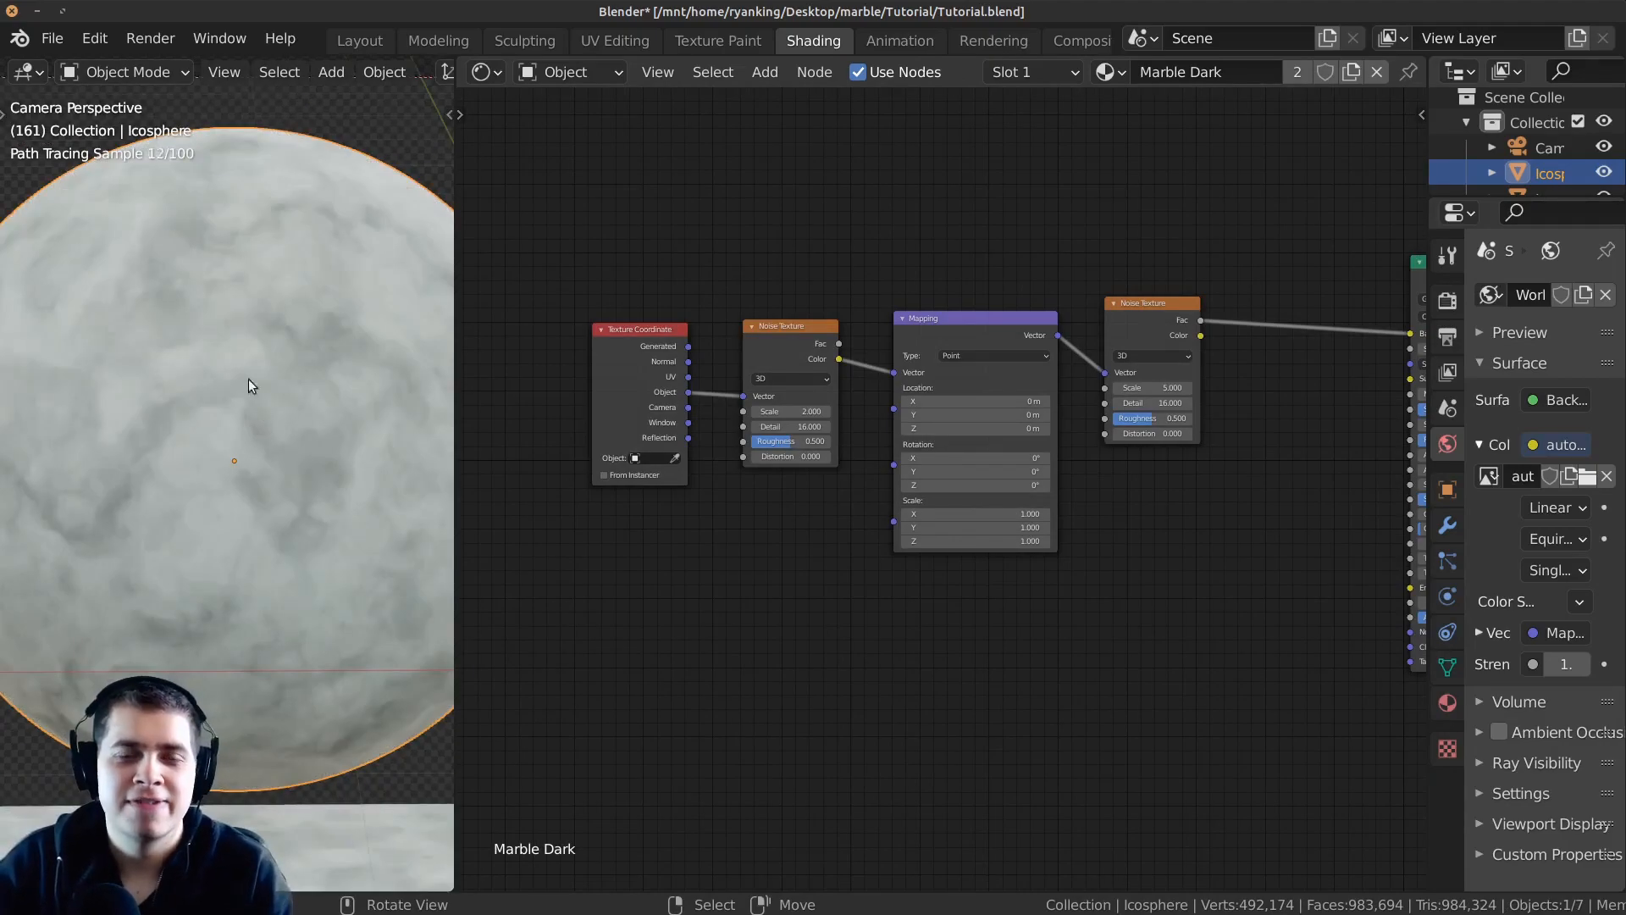
middle_click_drag(1004, 331, 999, 335)
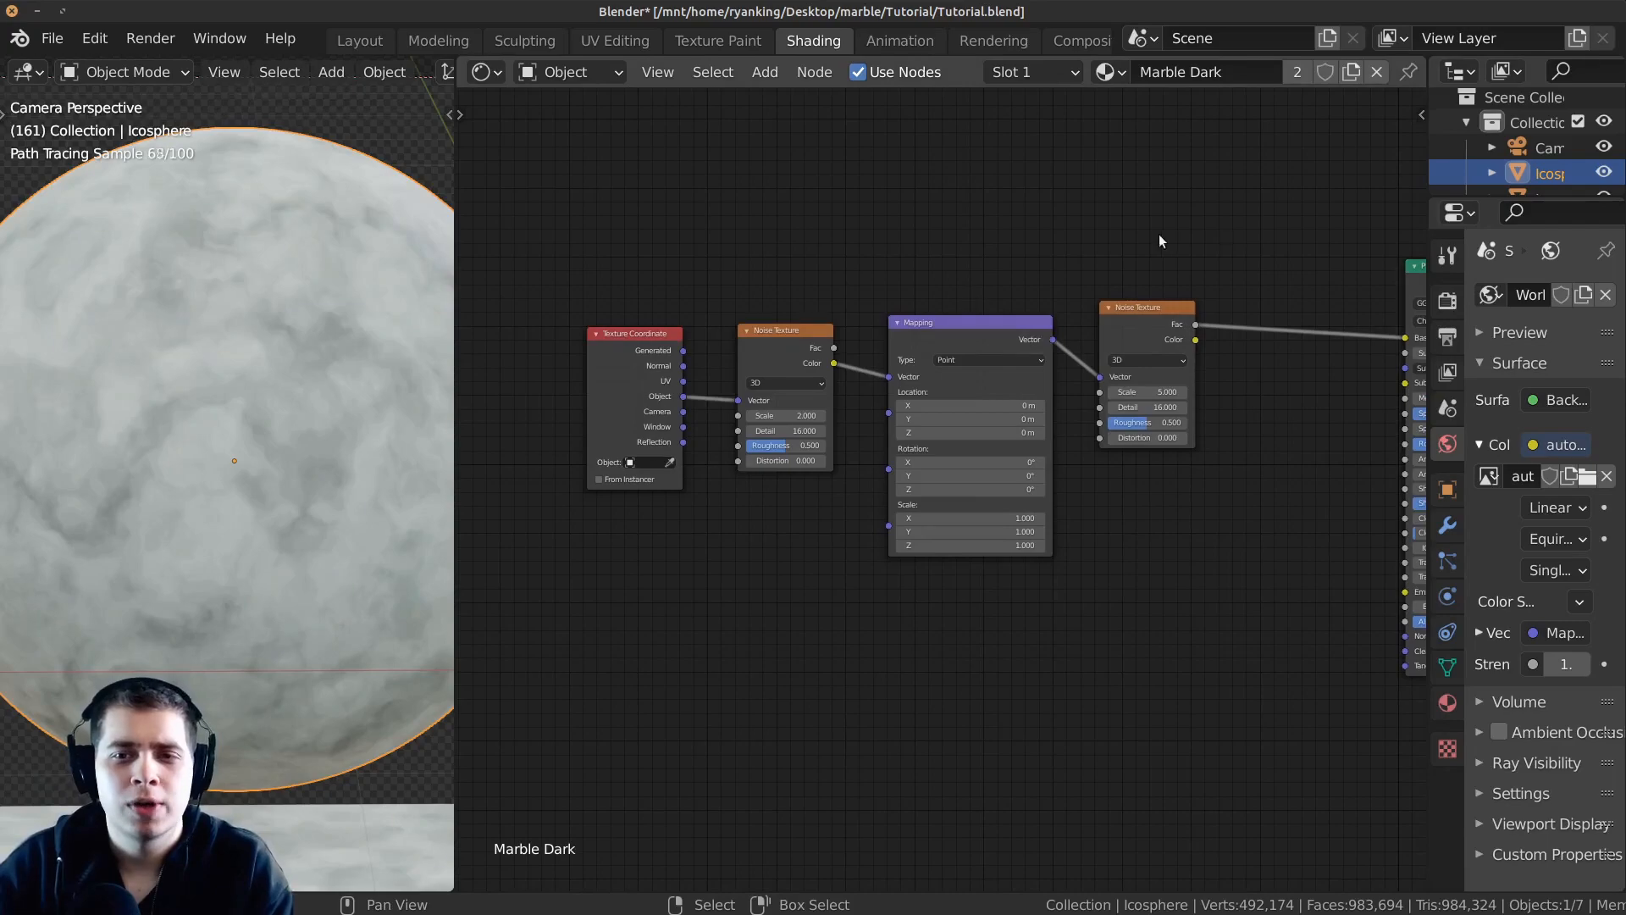
Duplicate the Texture Coordinate, Mapping and both Noise Texture nodes as a linked chain below the original one.
middle_click_drag(1184, 223, 1190, 226)
left_click_drag(1207, 172, 566, 440)
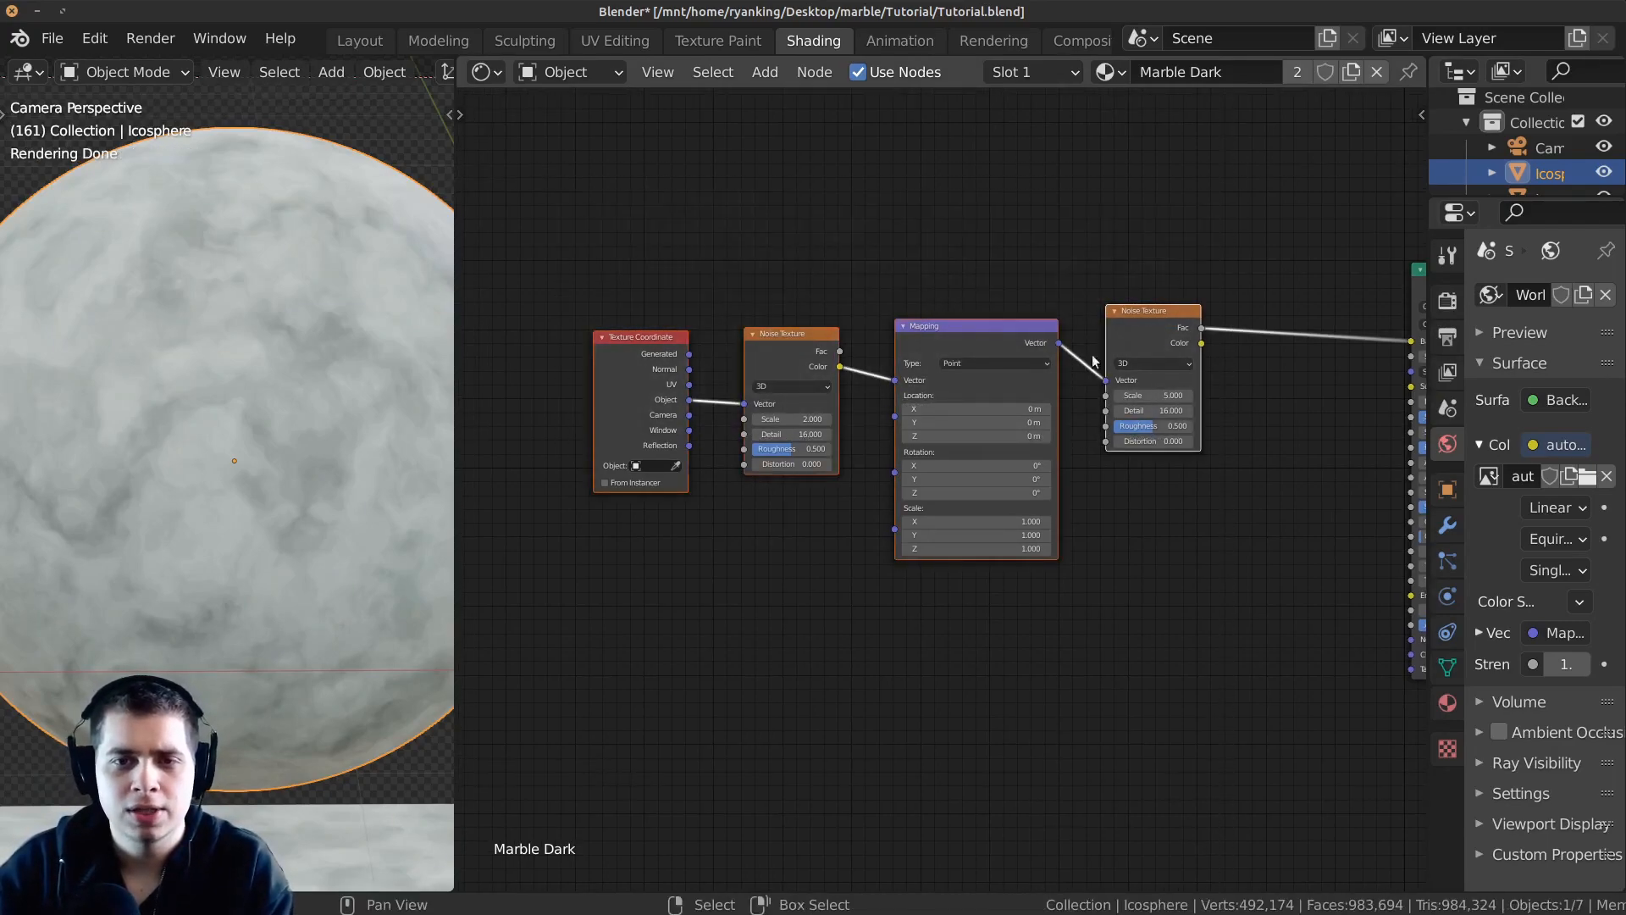
scroll(1088, 360, "down", 1)
left_click_drag(1090, 363, 1025, 330)
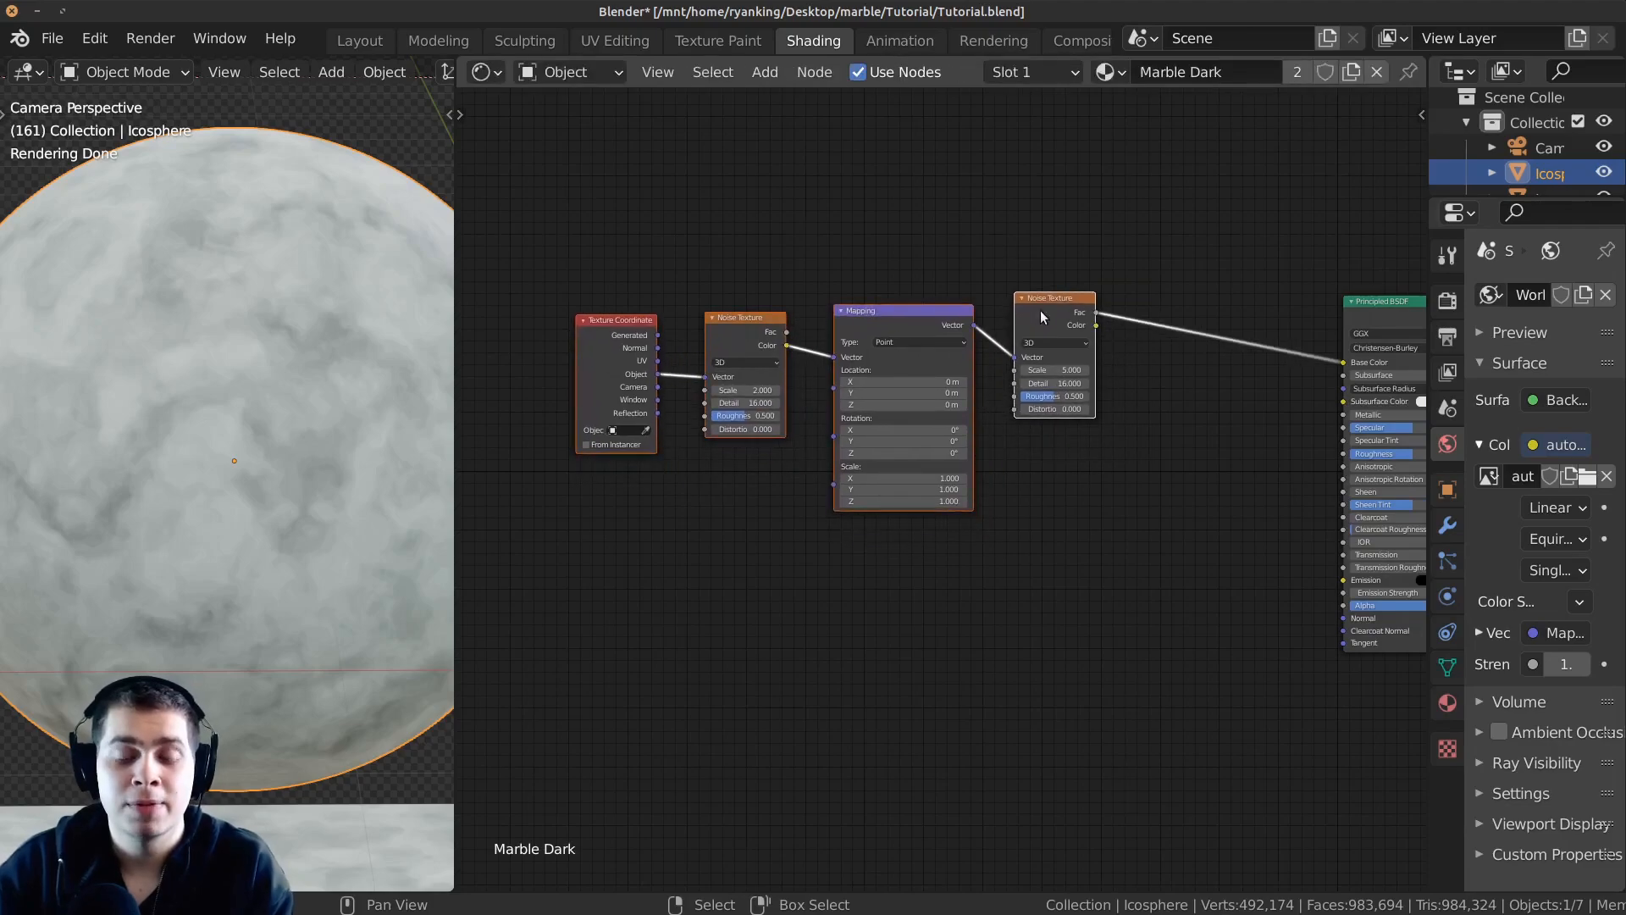
key("shift+d")
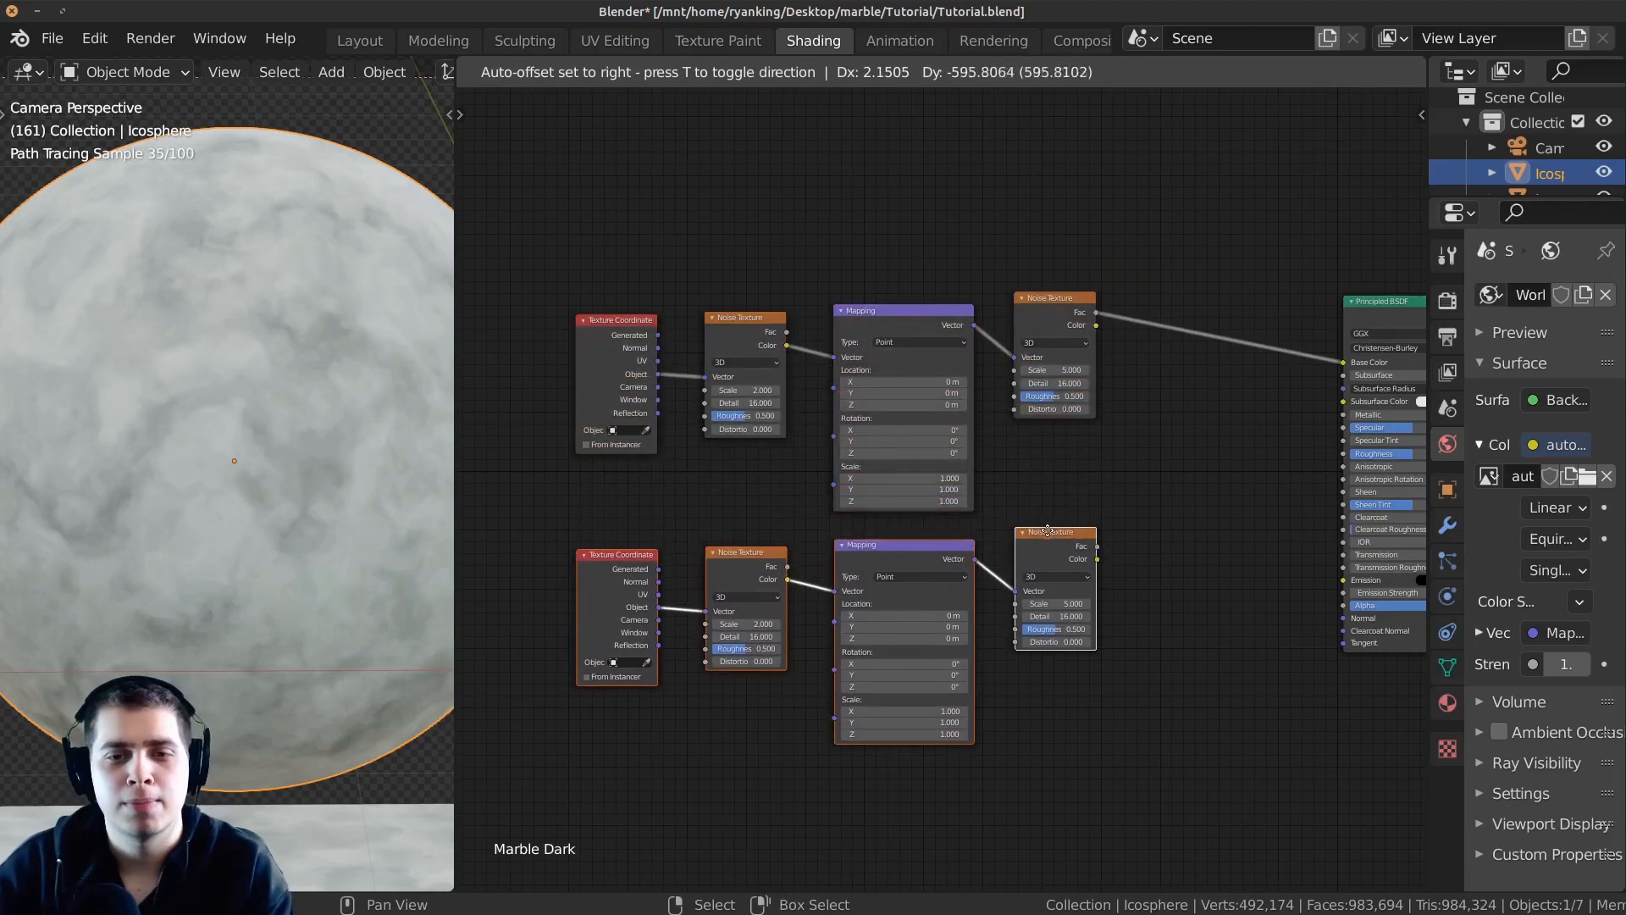
left_click(1051, 544)
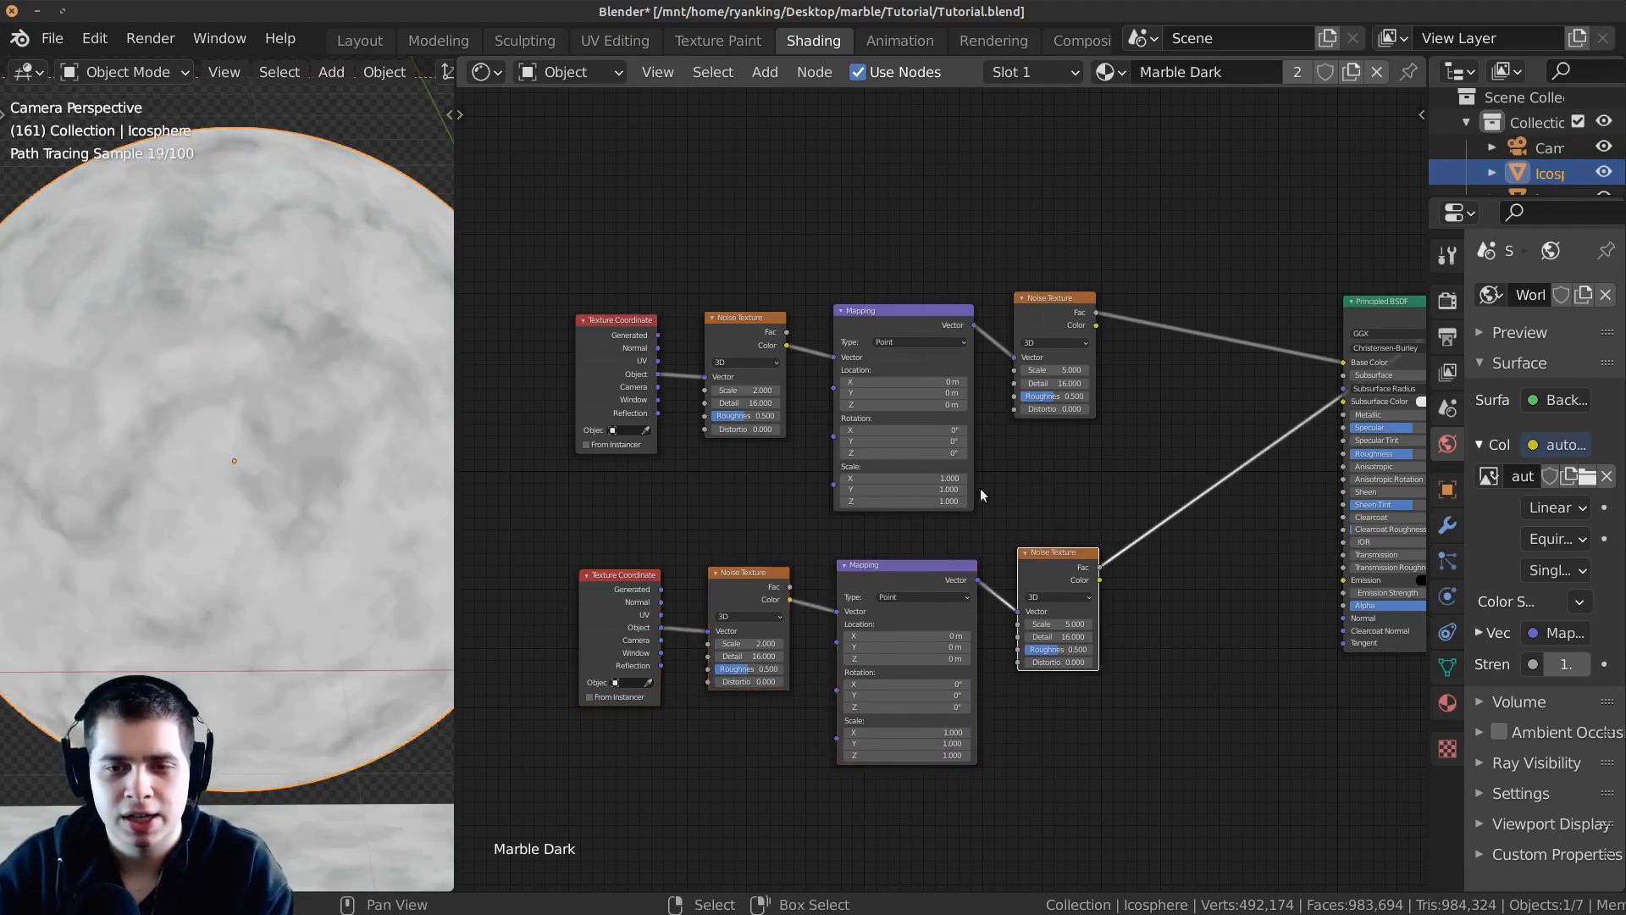
Set the Scale of the final Noise Texture in the duplicated chain to 200.
scroll(662, 480, "up", 1)
scroll(1270, 584, "up", 1)
middle_click_drag(1285, 593, 1217, 523)
scroll(1118, 563, "up", 2)
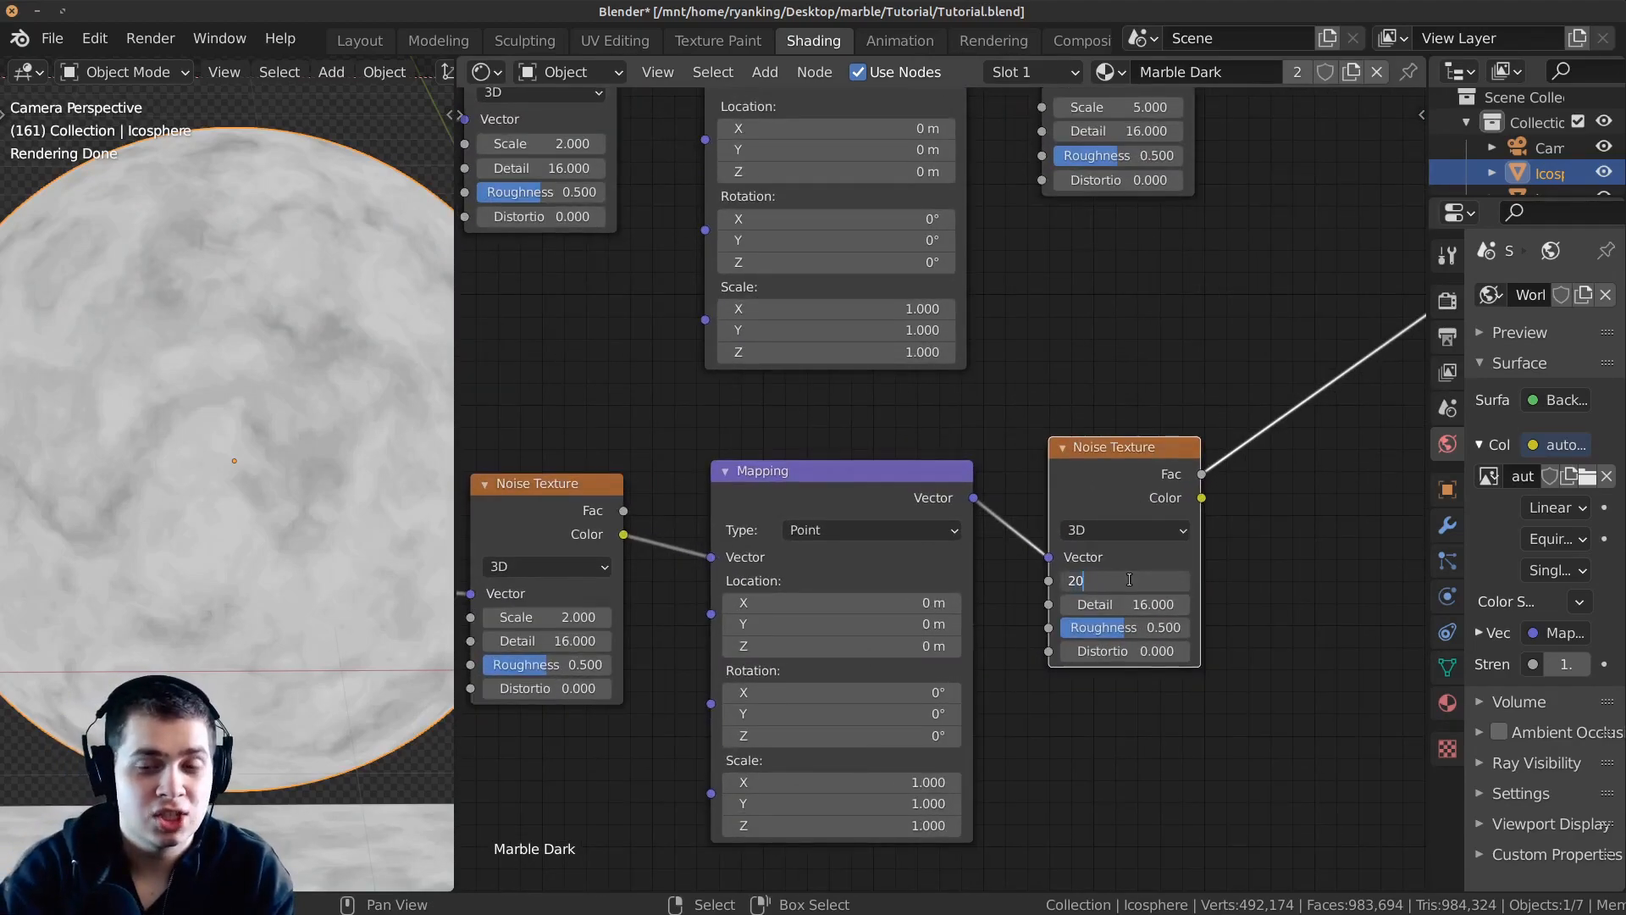
key("Return")
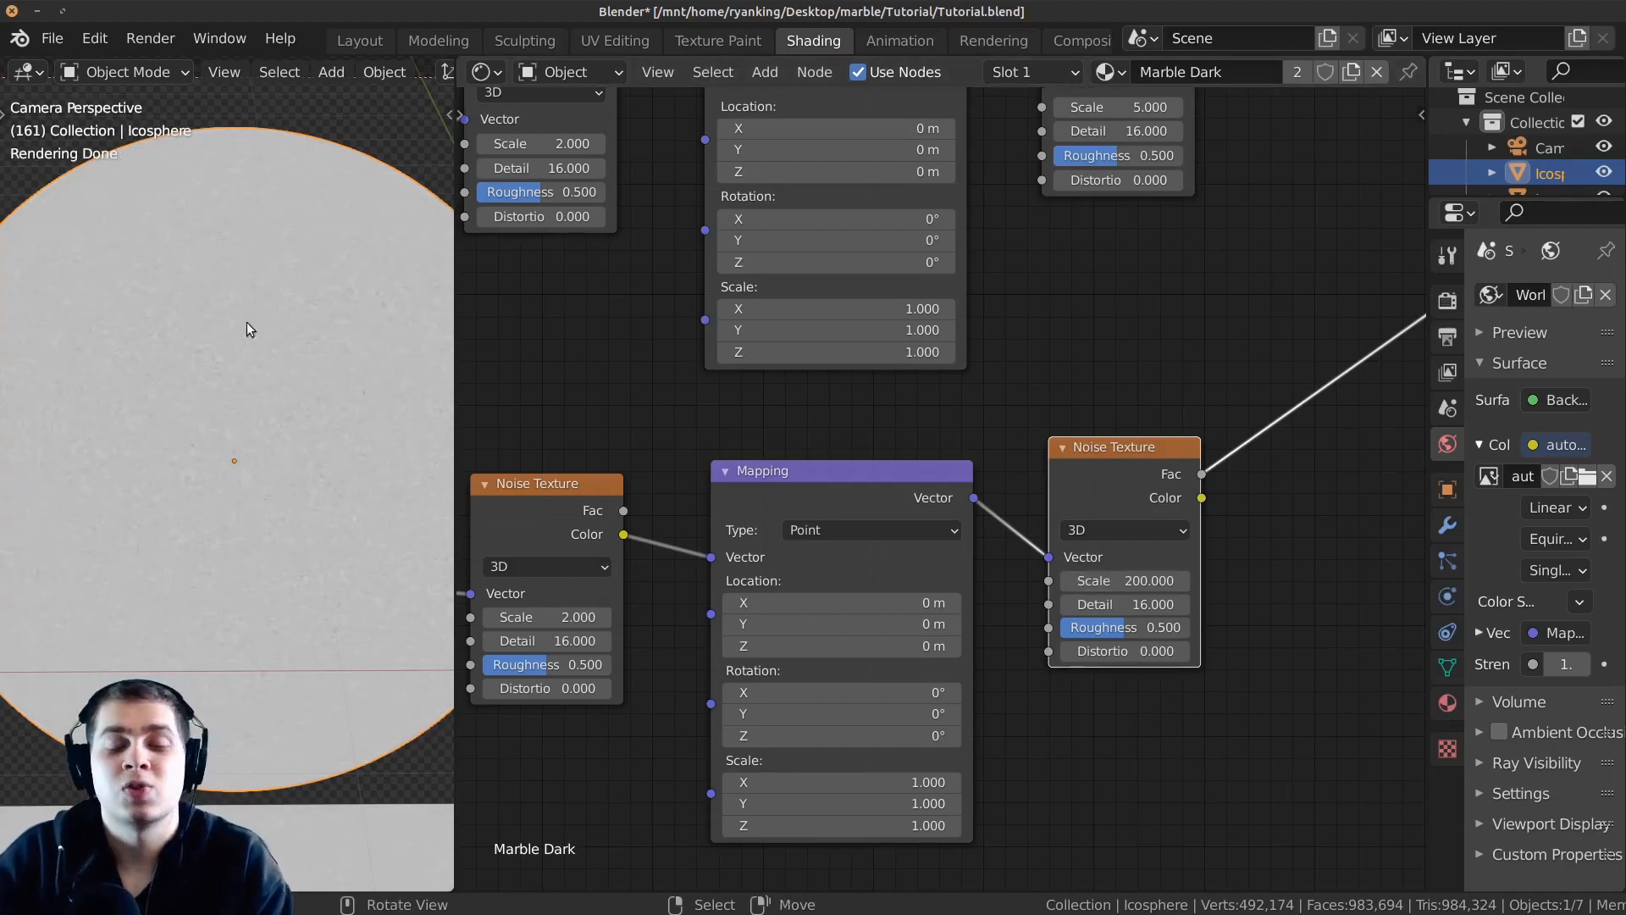
scroll(252, 398, "up", 3)
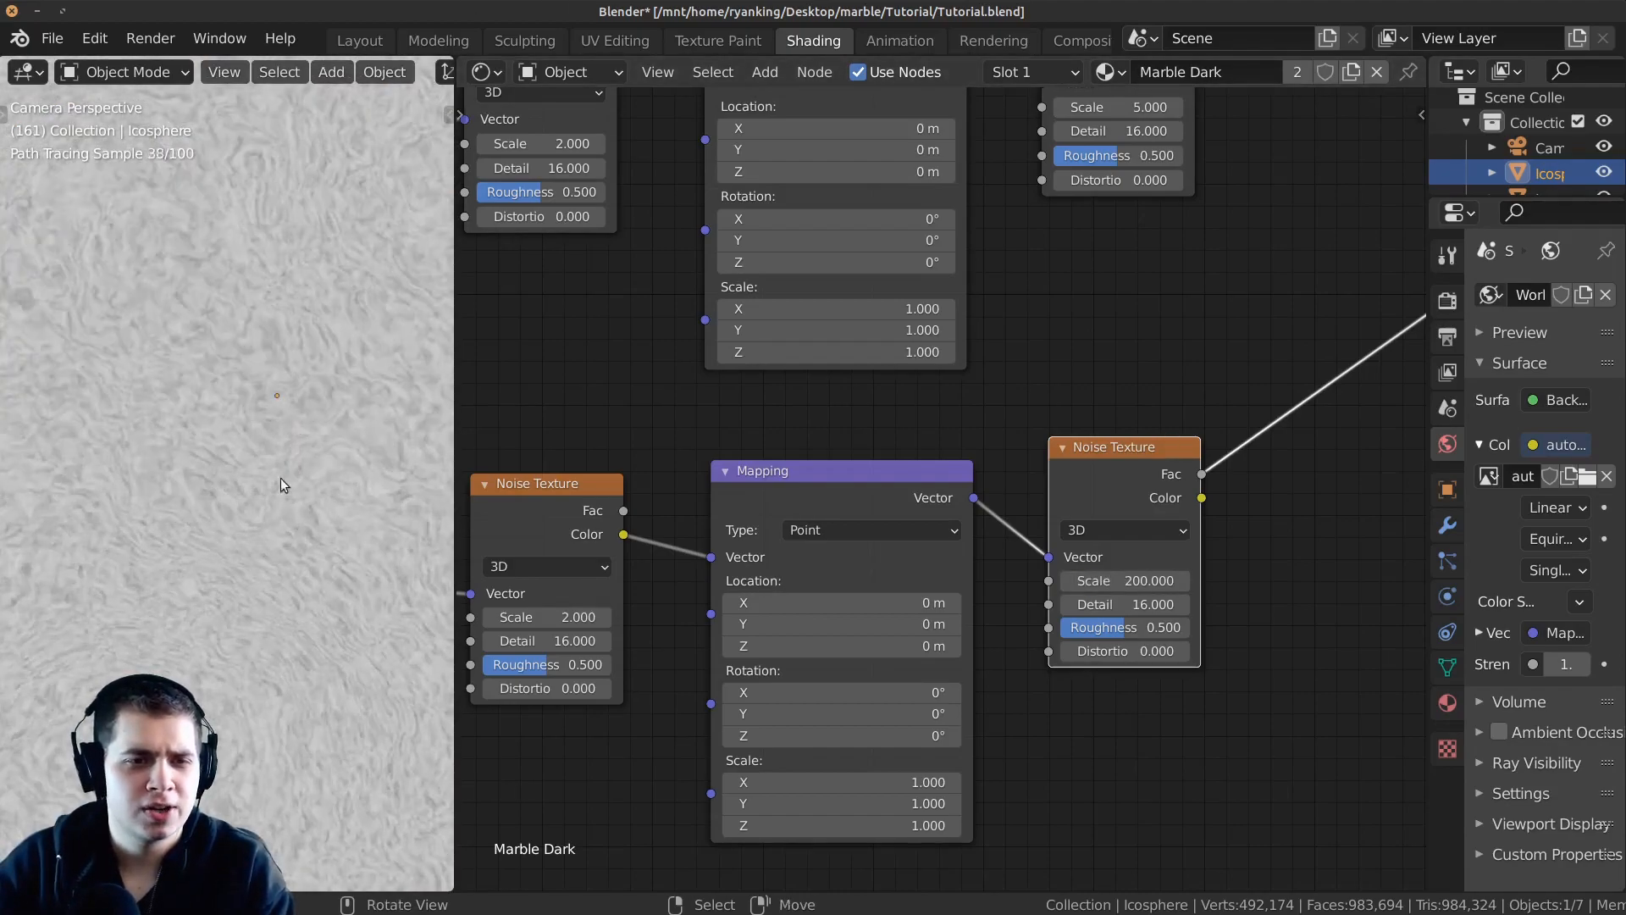
scroll(261, 497, "down", 1)
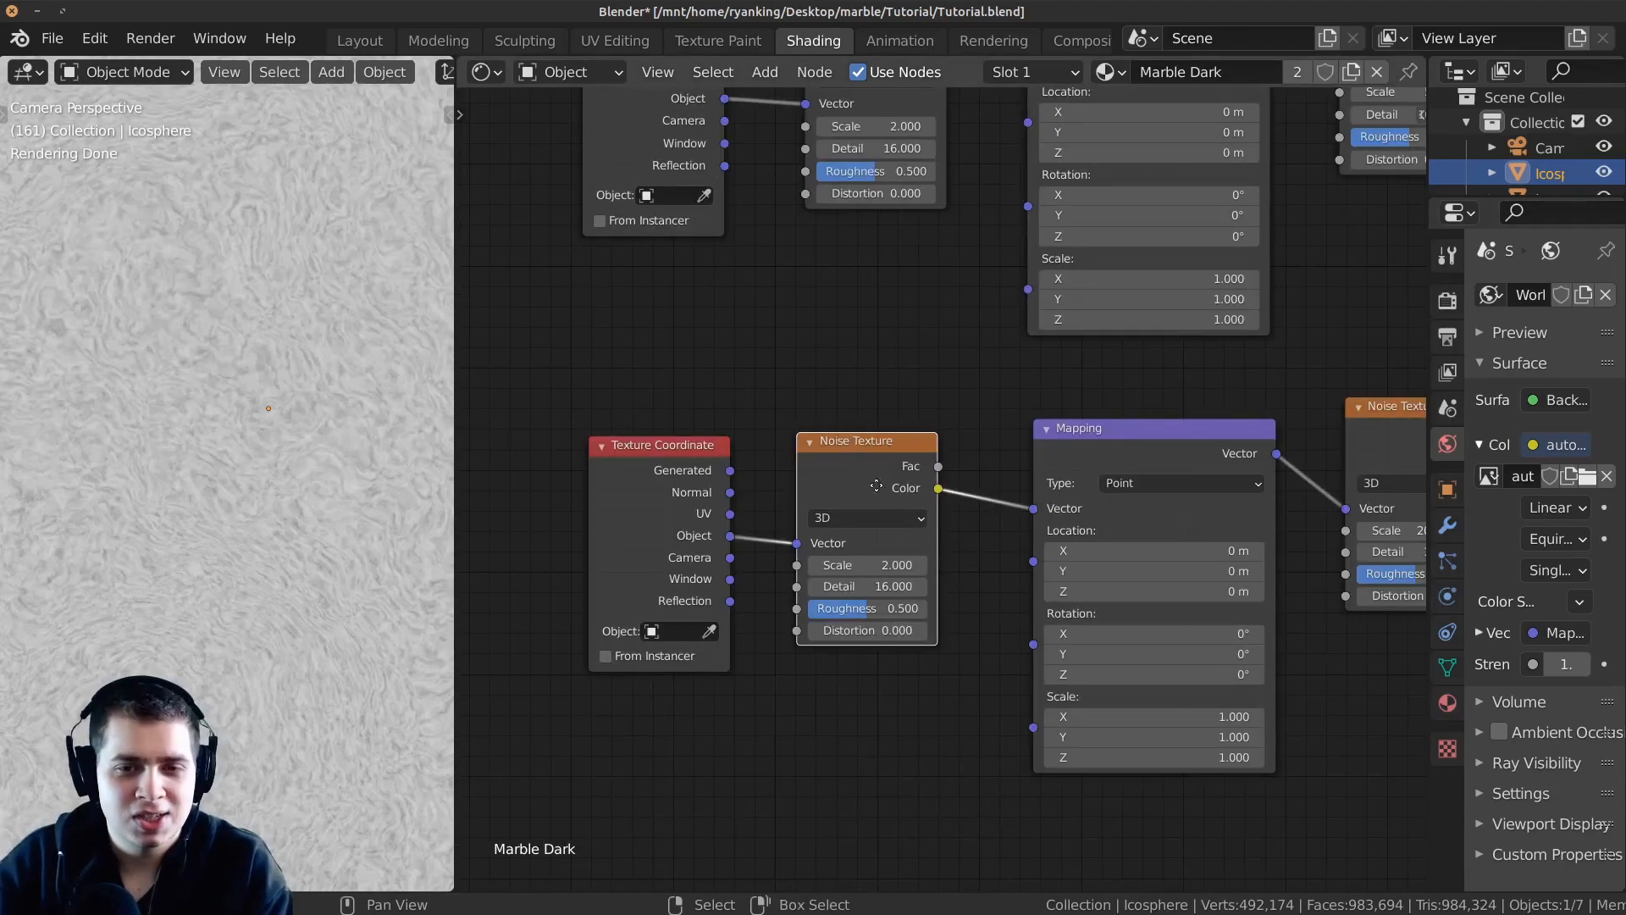
Move the lower chain's Texture Coordinate and first Noise Texture nodes closer to its Mapping node.
left_click_drag(877, 486, 898, 497)
left_click_drag(649, 491, 669, 501)
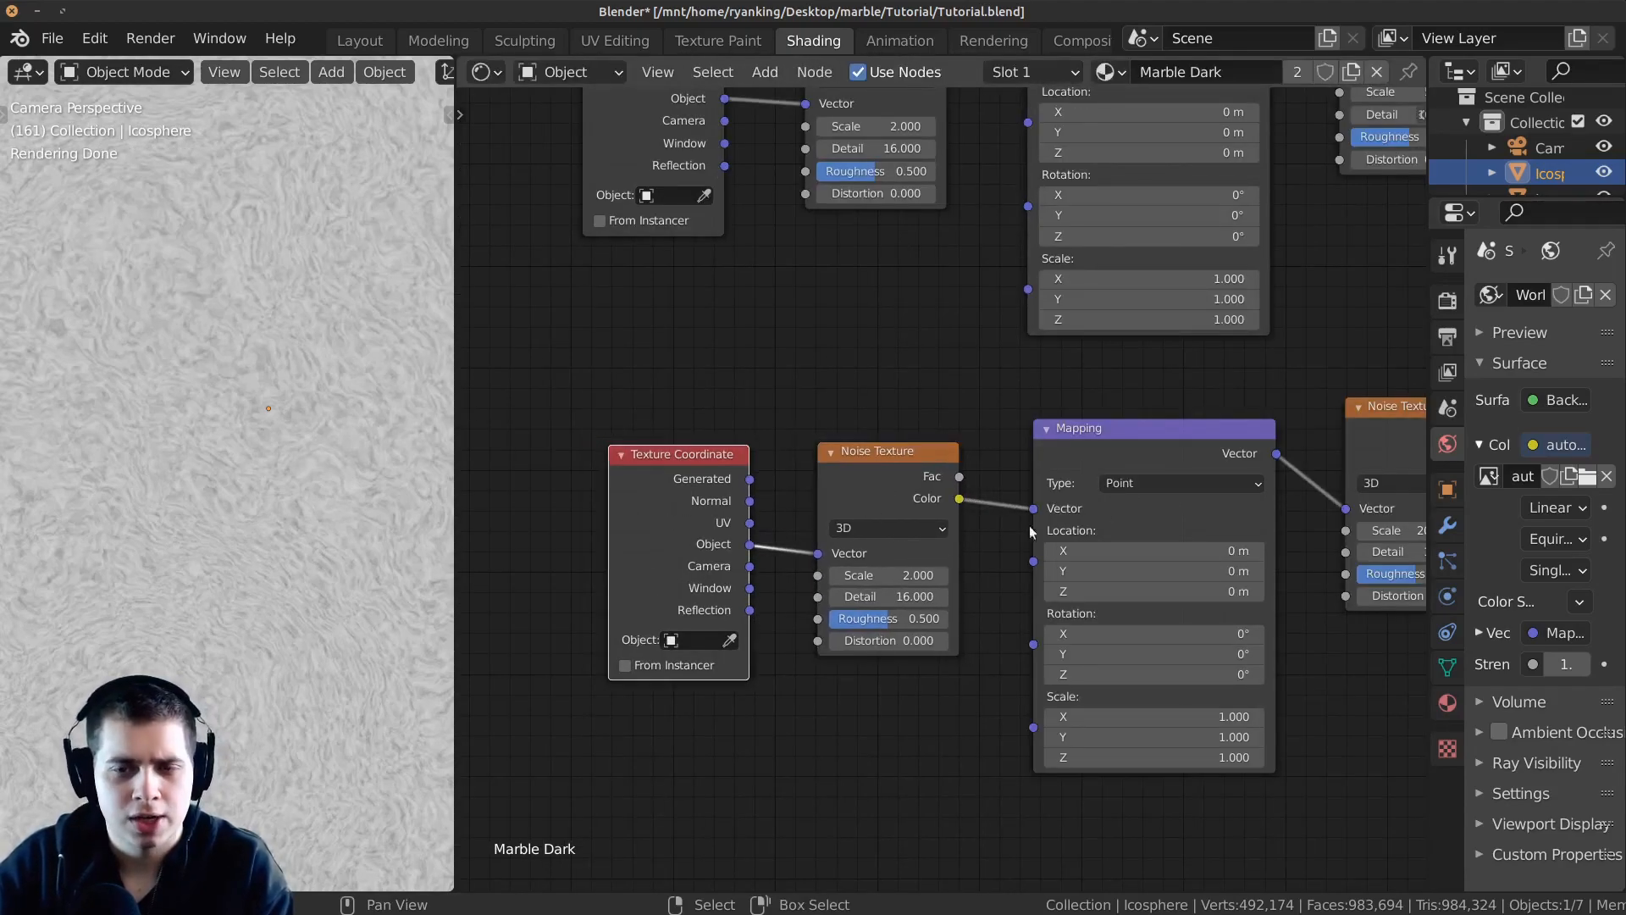
scroll(236, 545, "up", 3)
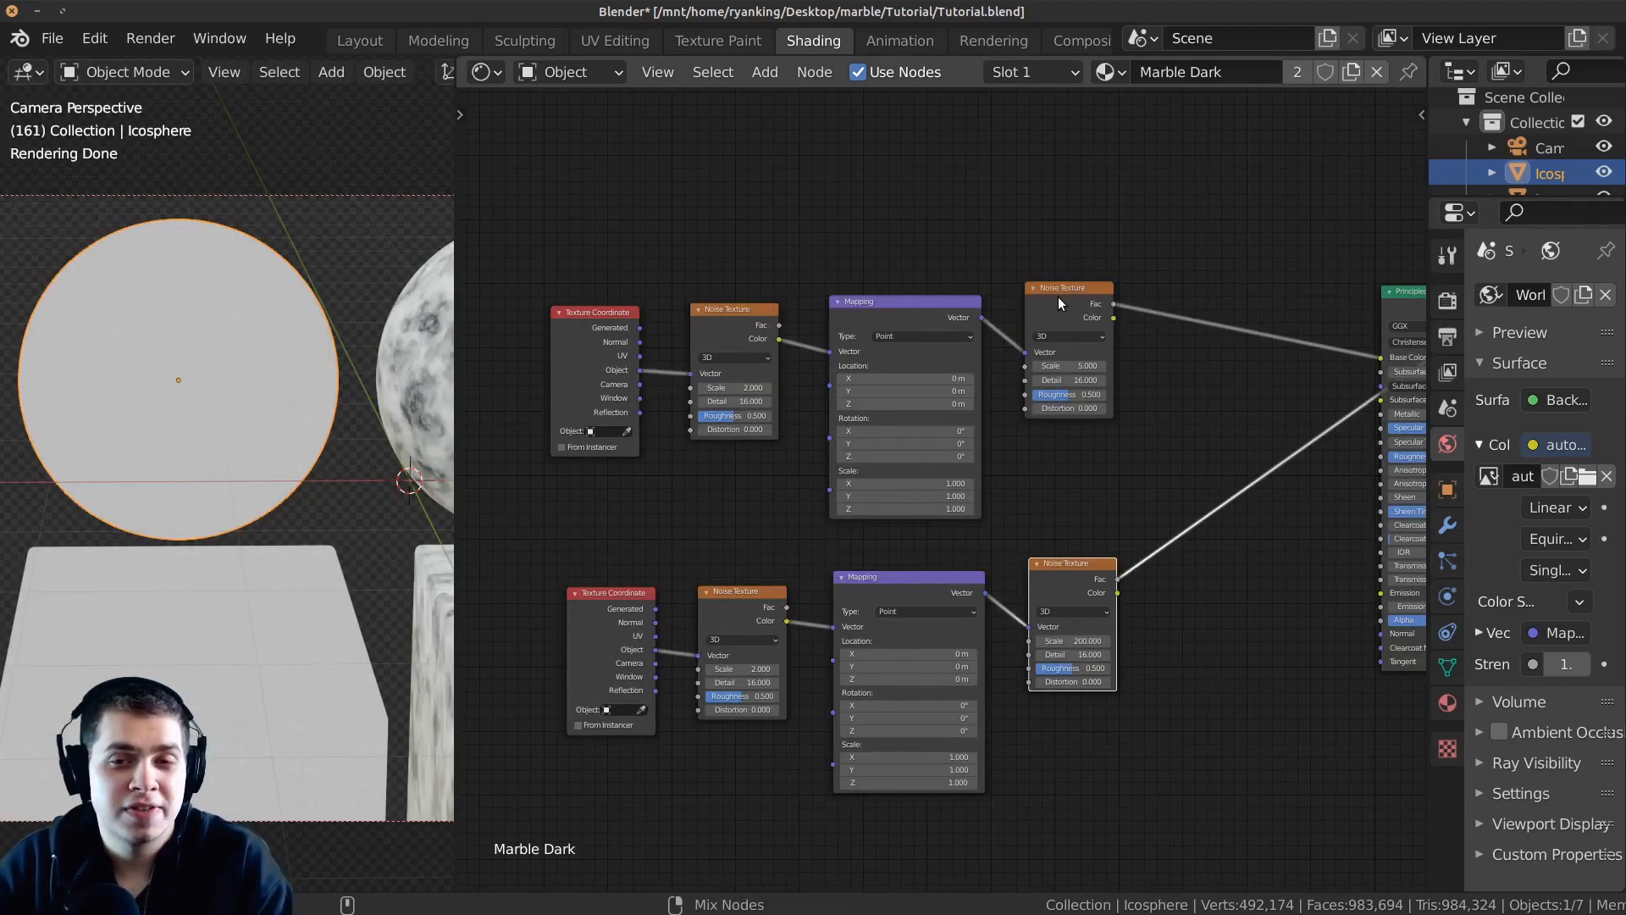
Preview the final Noise Texture of each chain in turn to compare the large-scale and fine-scale patterns.
left_click(1058, 297, "ctrl+shift")
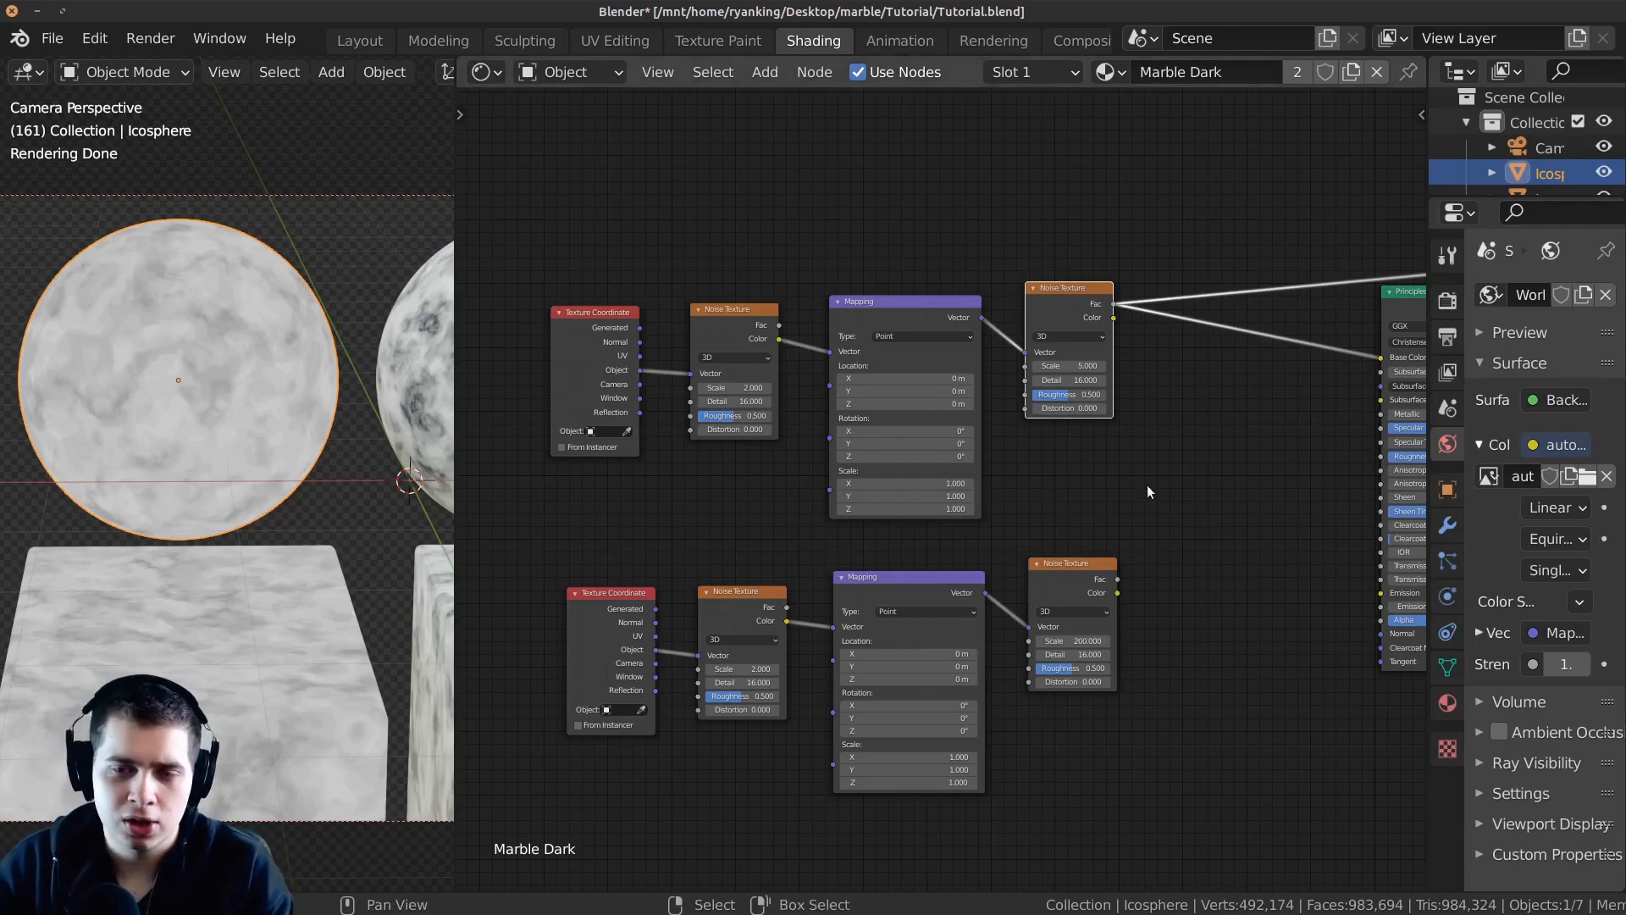
left_click(1085, 586, "ctrl+shift")
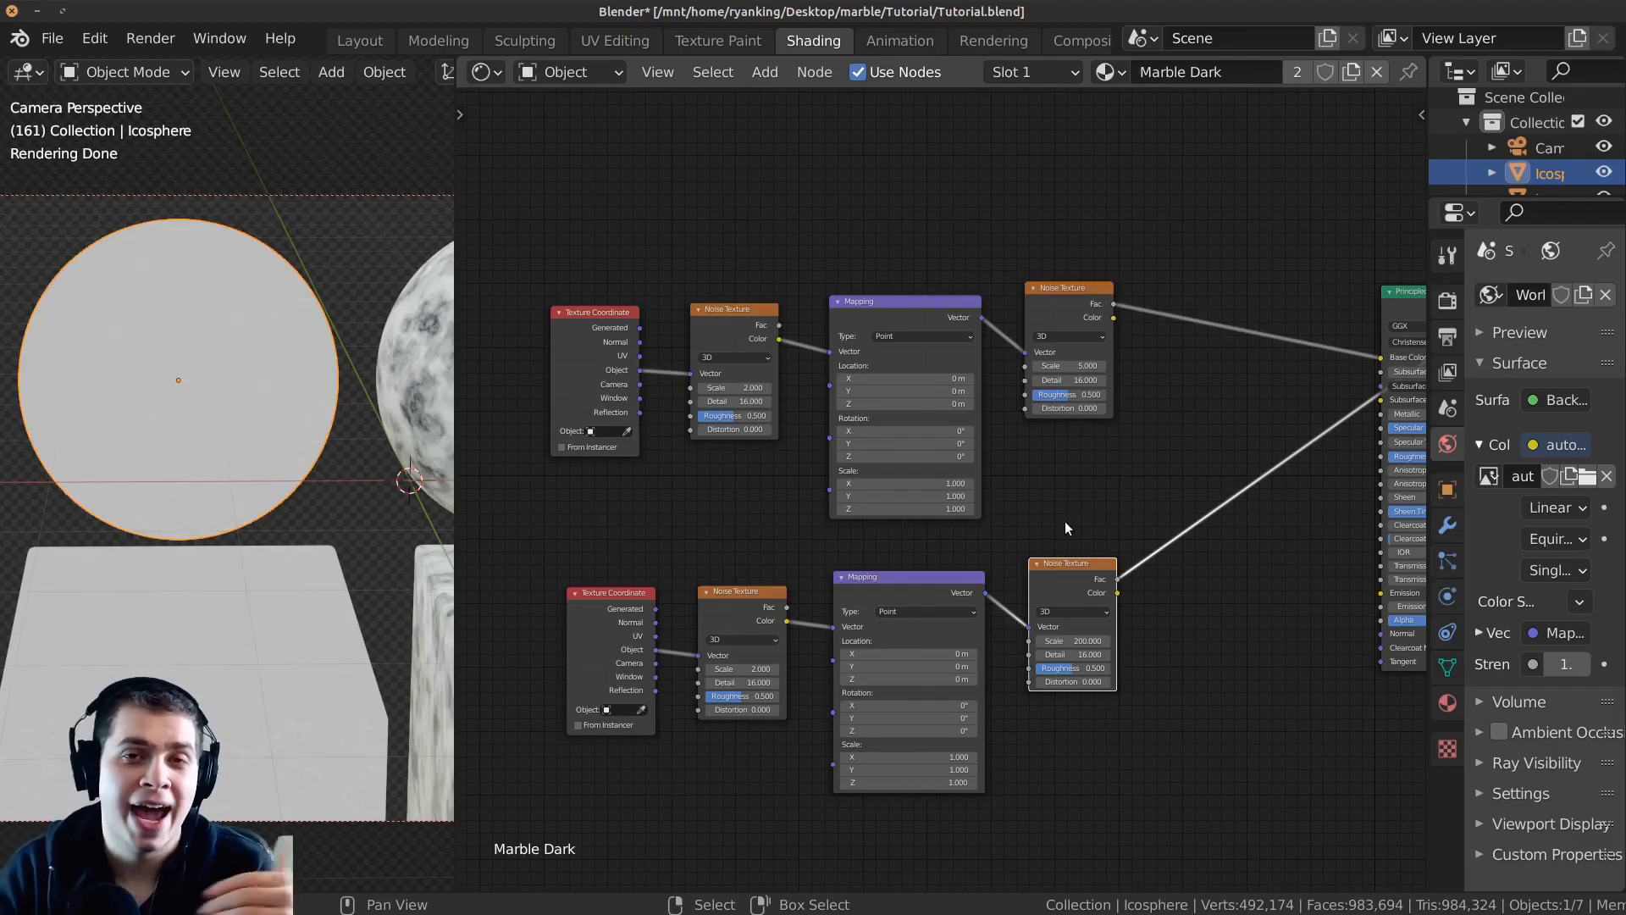
scroll(1064, 522, "down", 1)
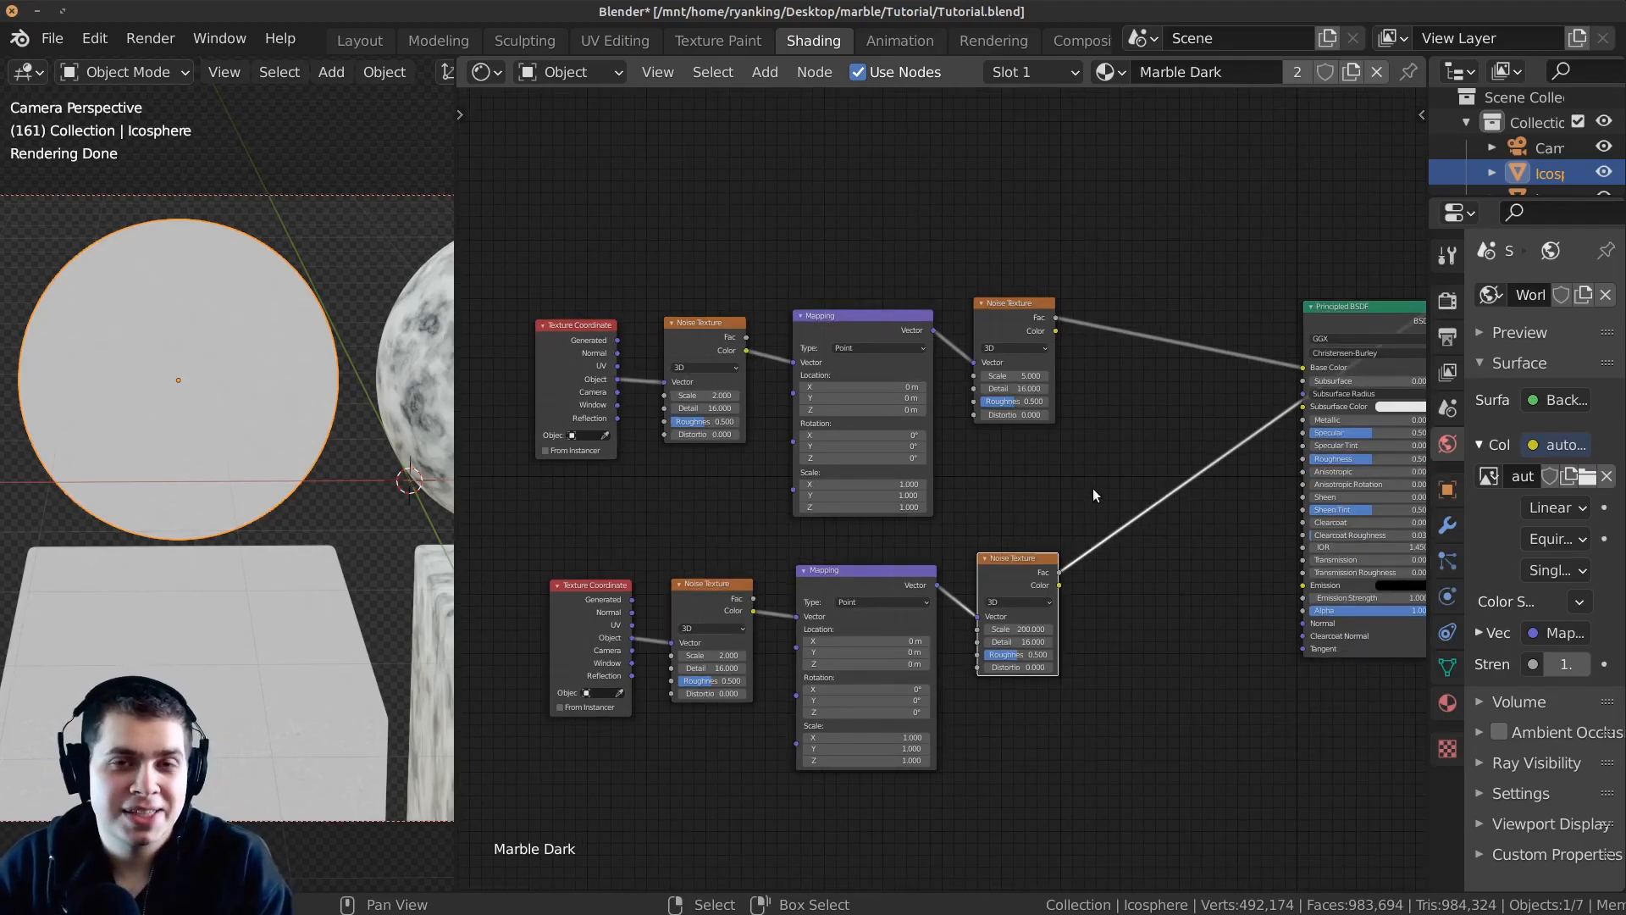
scroll(1087, 481, "up", 1)
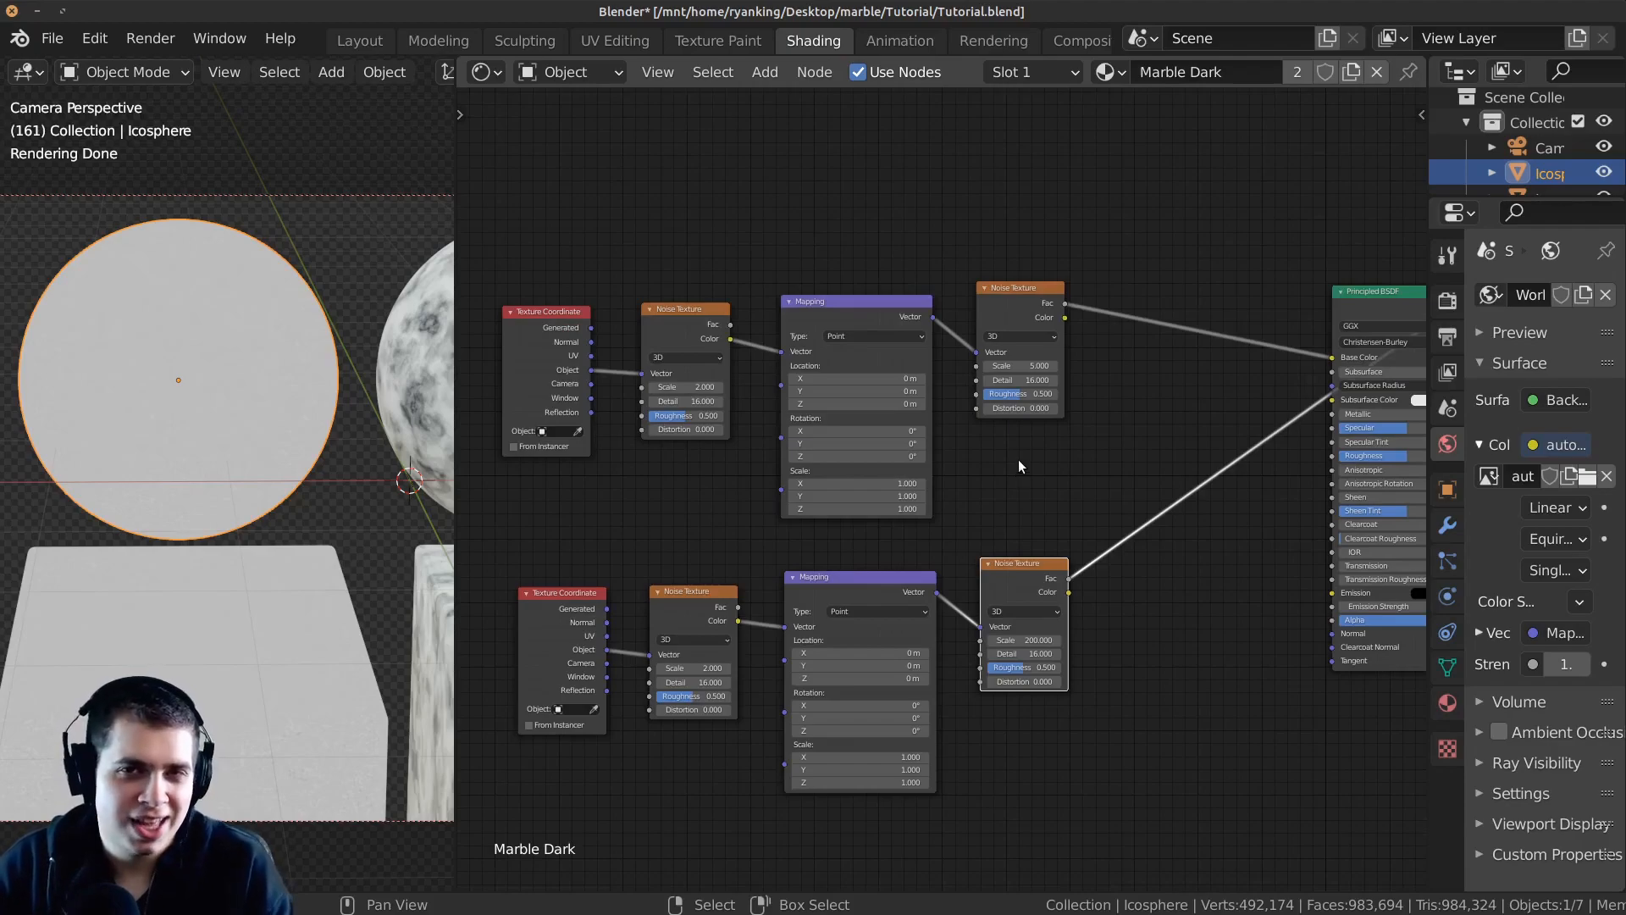
left_click(1014, 298, "ctrl+shift")
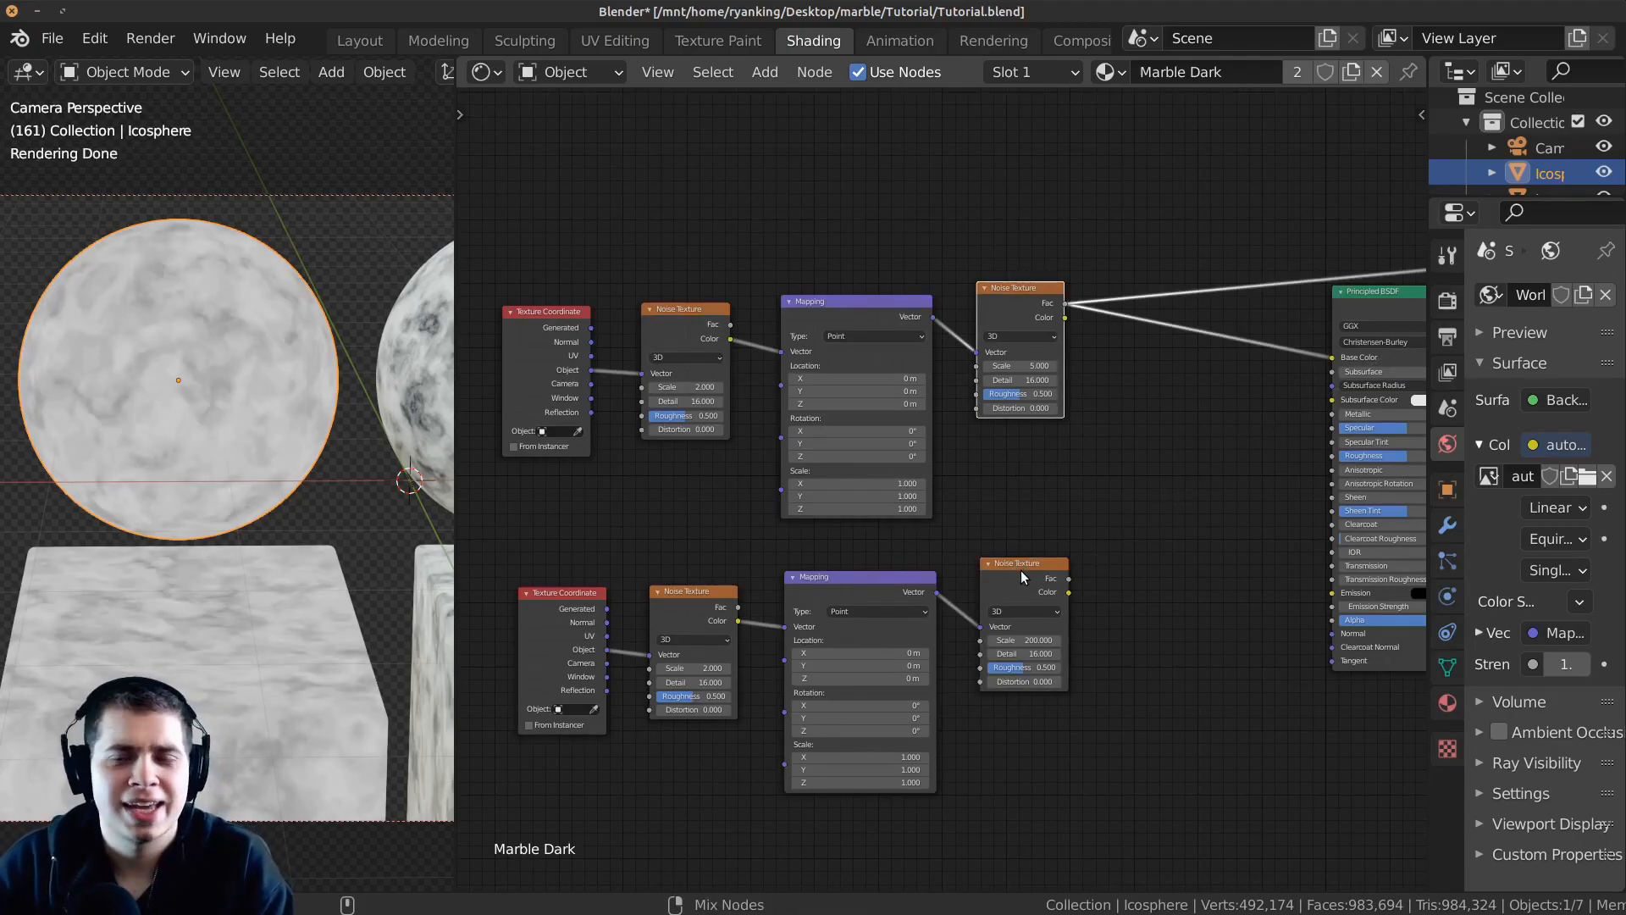
scroll(1020, 570, "down", 3)
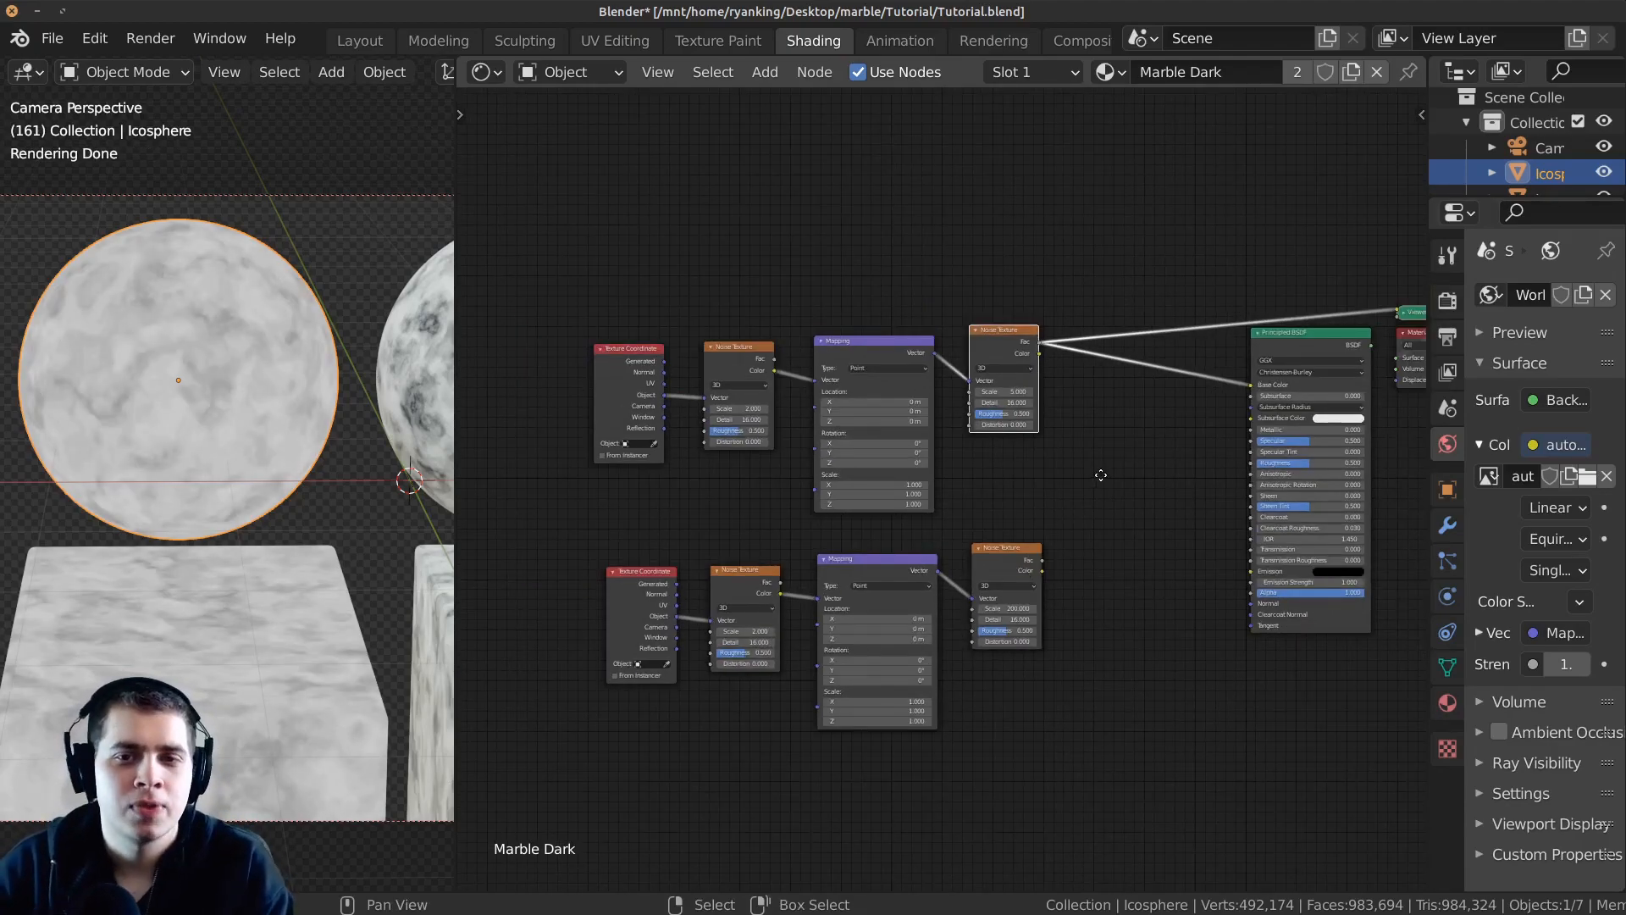
Move both noise node chains away from the Principled BSDF to make room for more nodes.
middle_click_drag(1096, 479, 1129, 442)
key("b")
left_click_drag(1166, 200, 607, 679)
left_click_drag(851, 558, 730, 551)
left_click(1024, 393)
Add a ColorRamp node beside the lower chain and connect the Scale 200 Noise Texture's Fac output to its Fac input.
scroll(1024, 407, "up", 1)
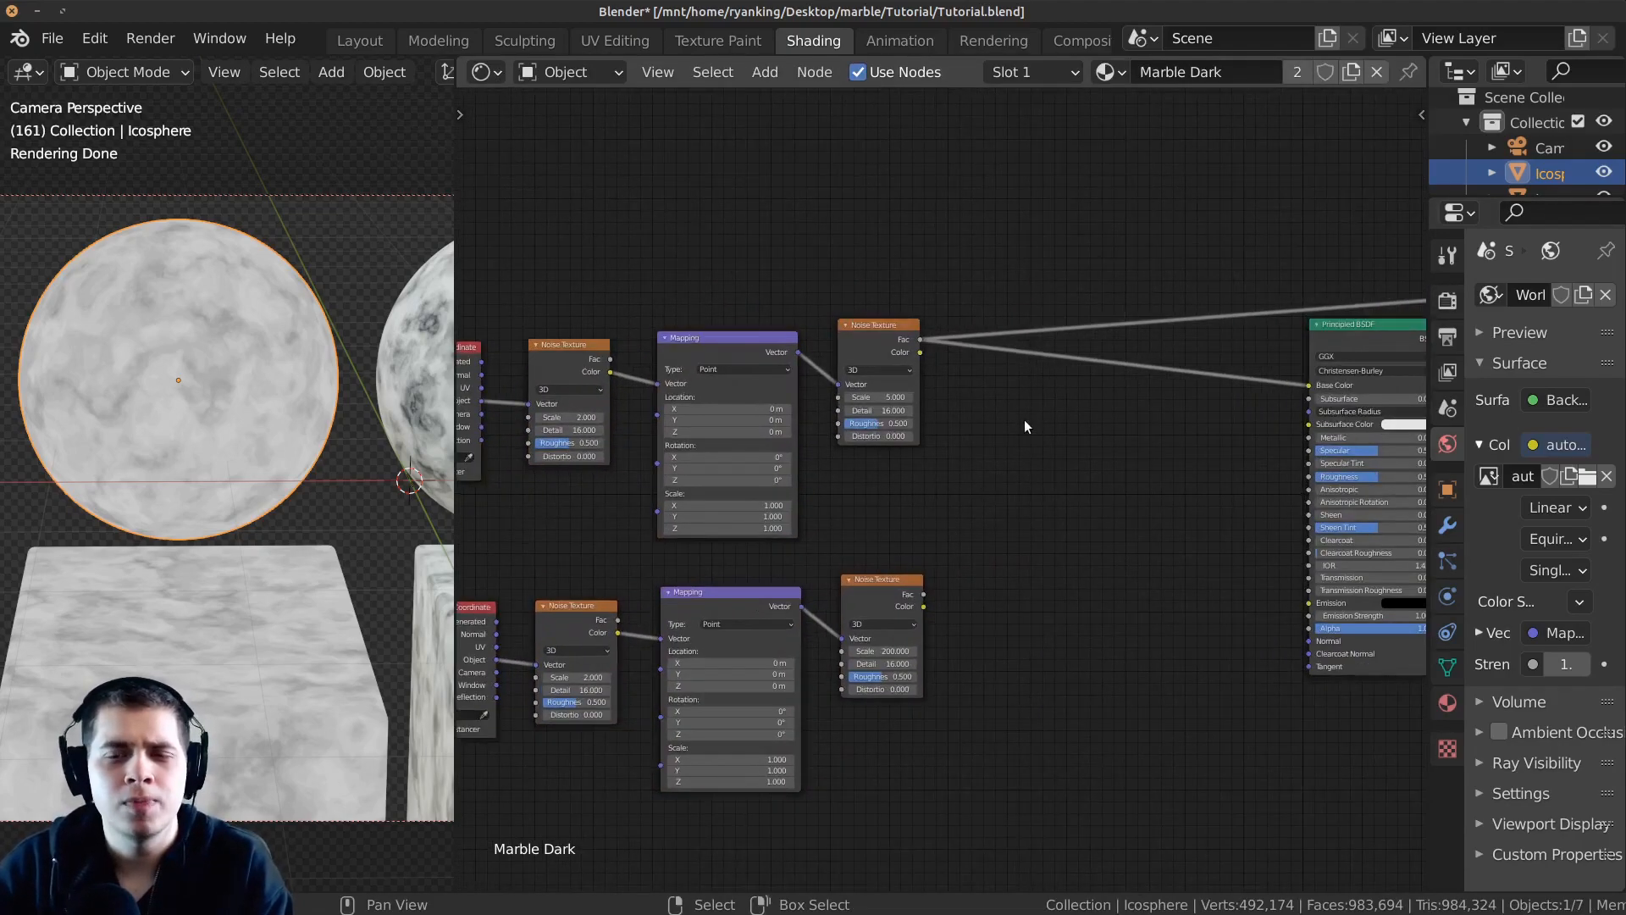
scroll(1001, 398, "up", 1)
key("shift+a")
type("col")
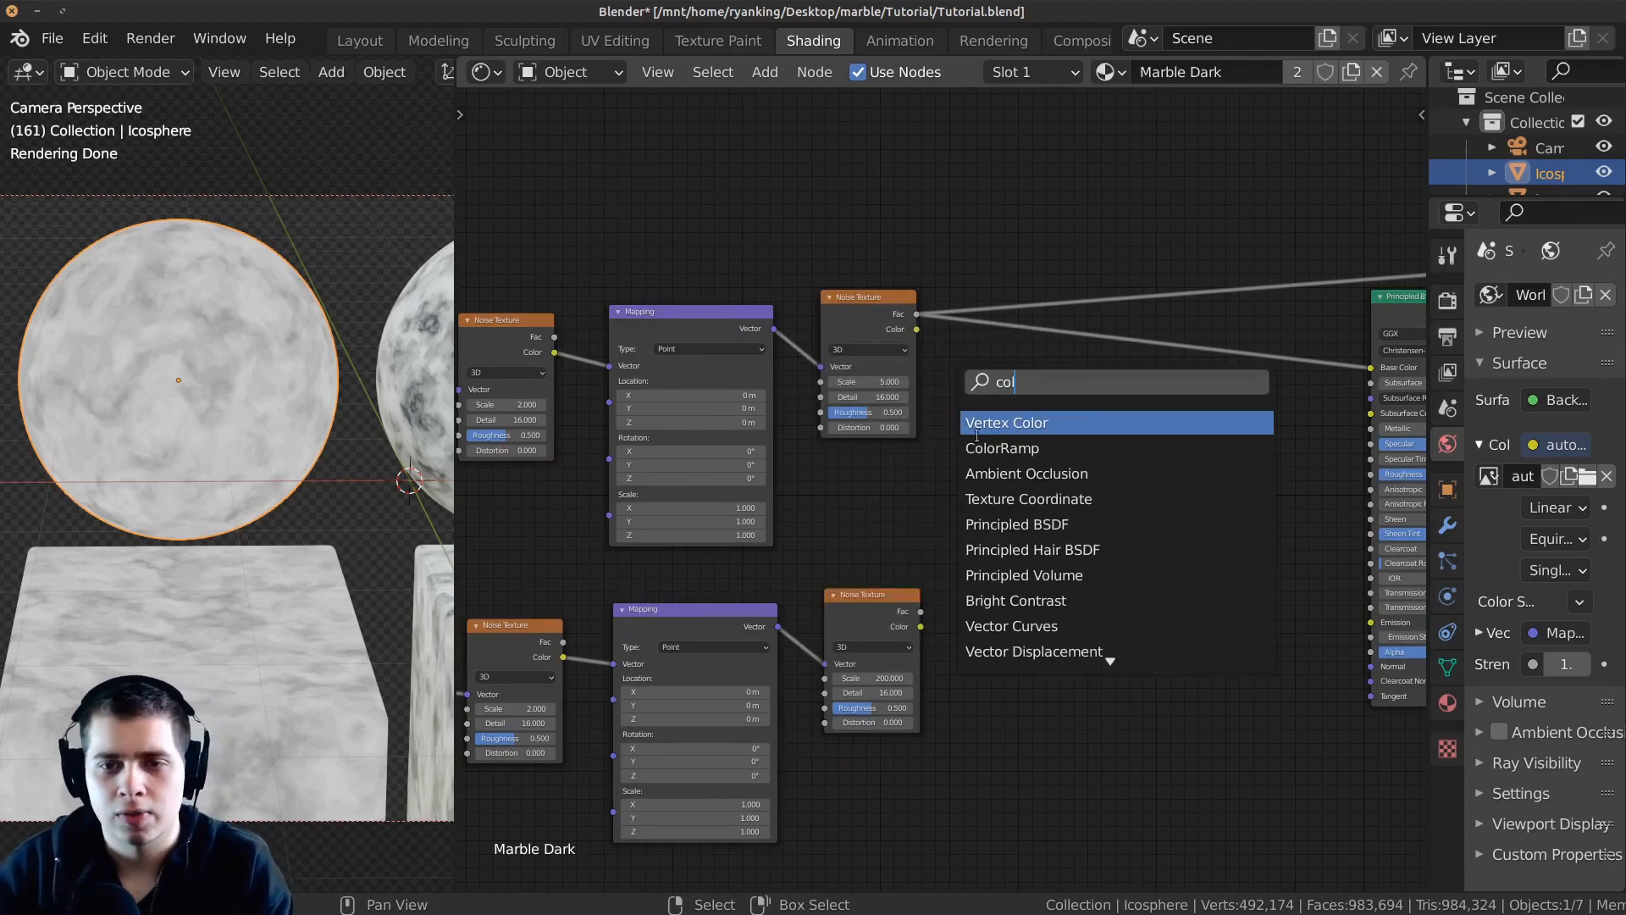
left_click(983, 447)
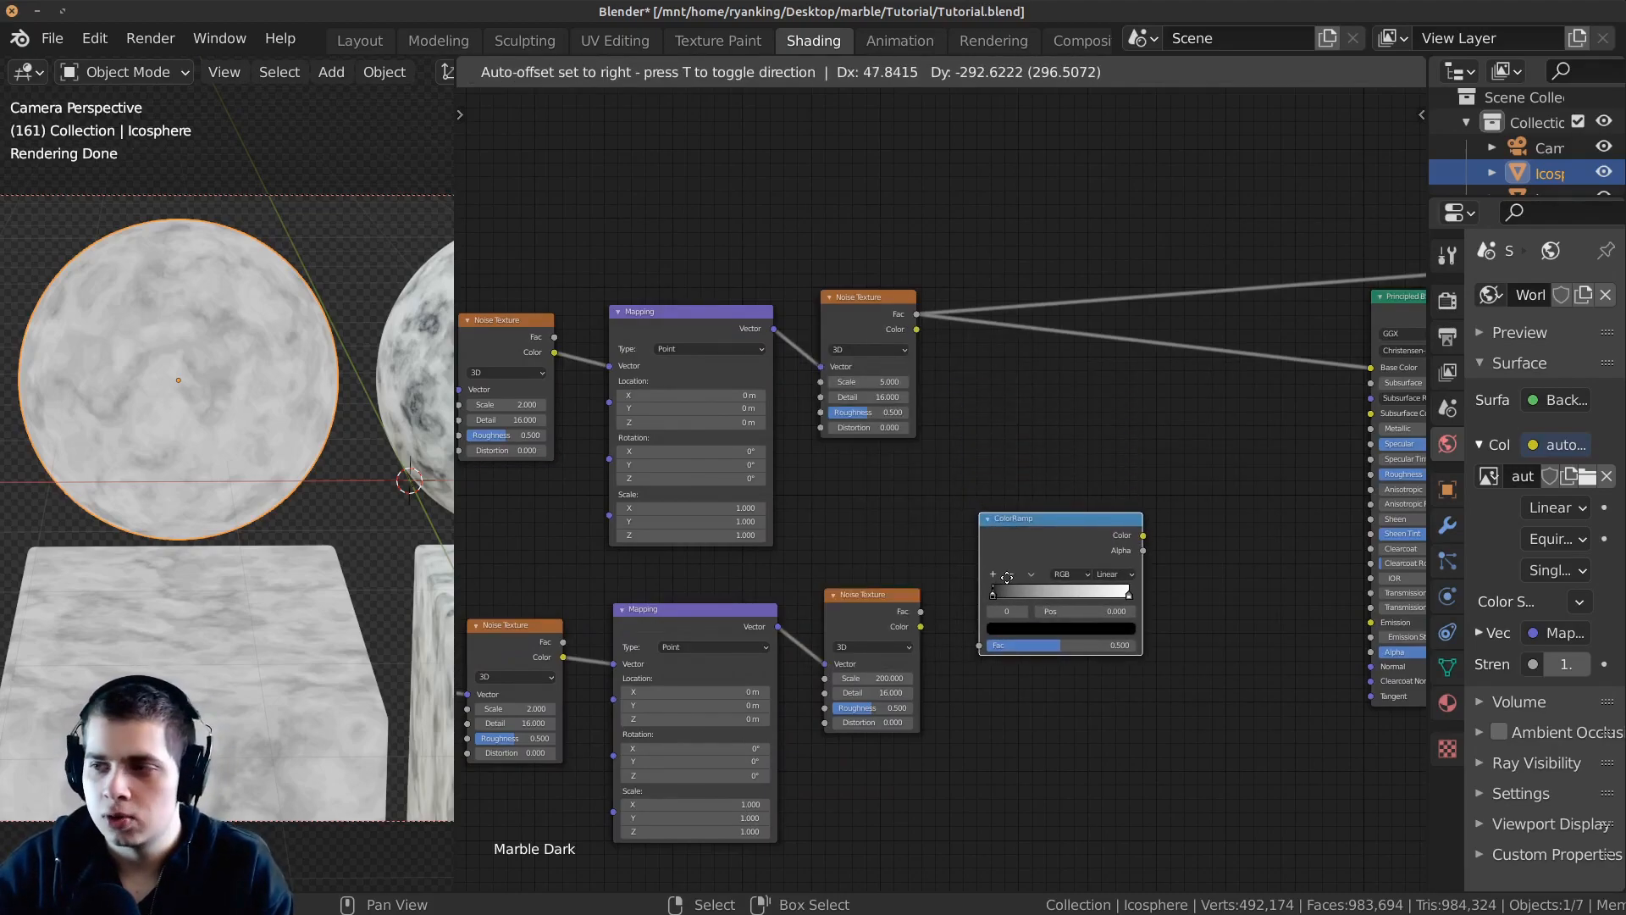
left_click(1007, 577)
scroll(982, 635, "up", 2)
left_click_drag(910, 669, 1003, 720)
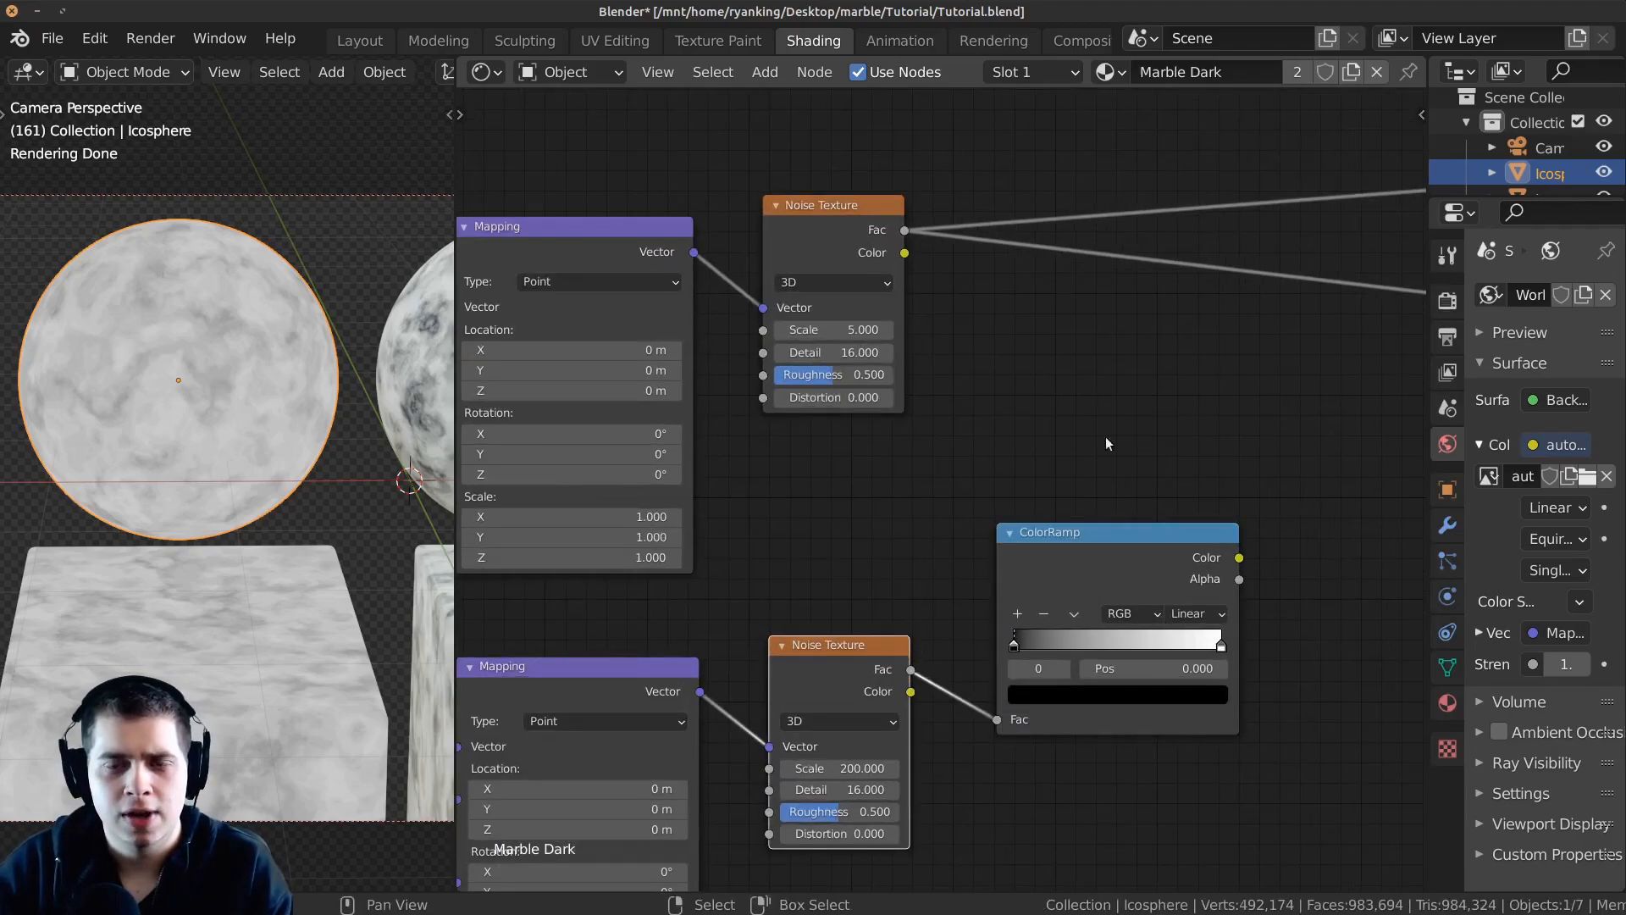
Switch the material preview back to the Principled BSDF shader.
scroll(1028, 517, "down", 1)
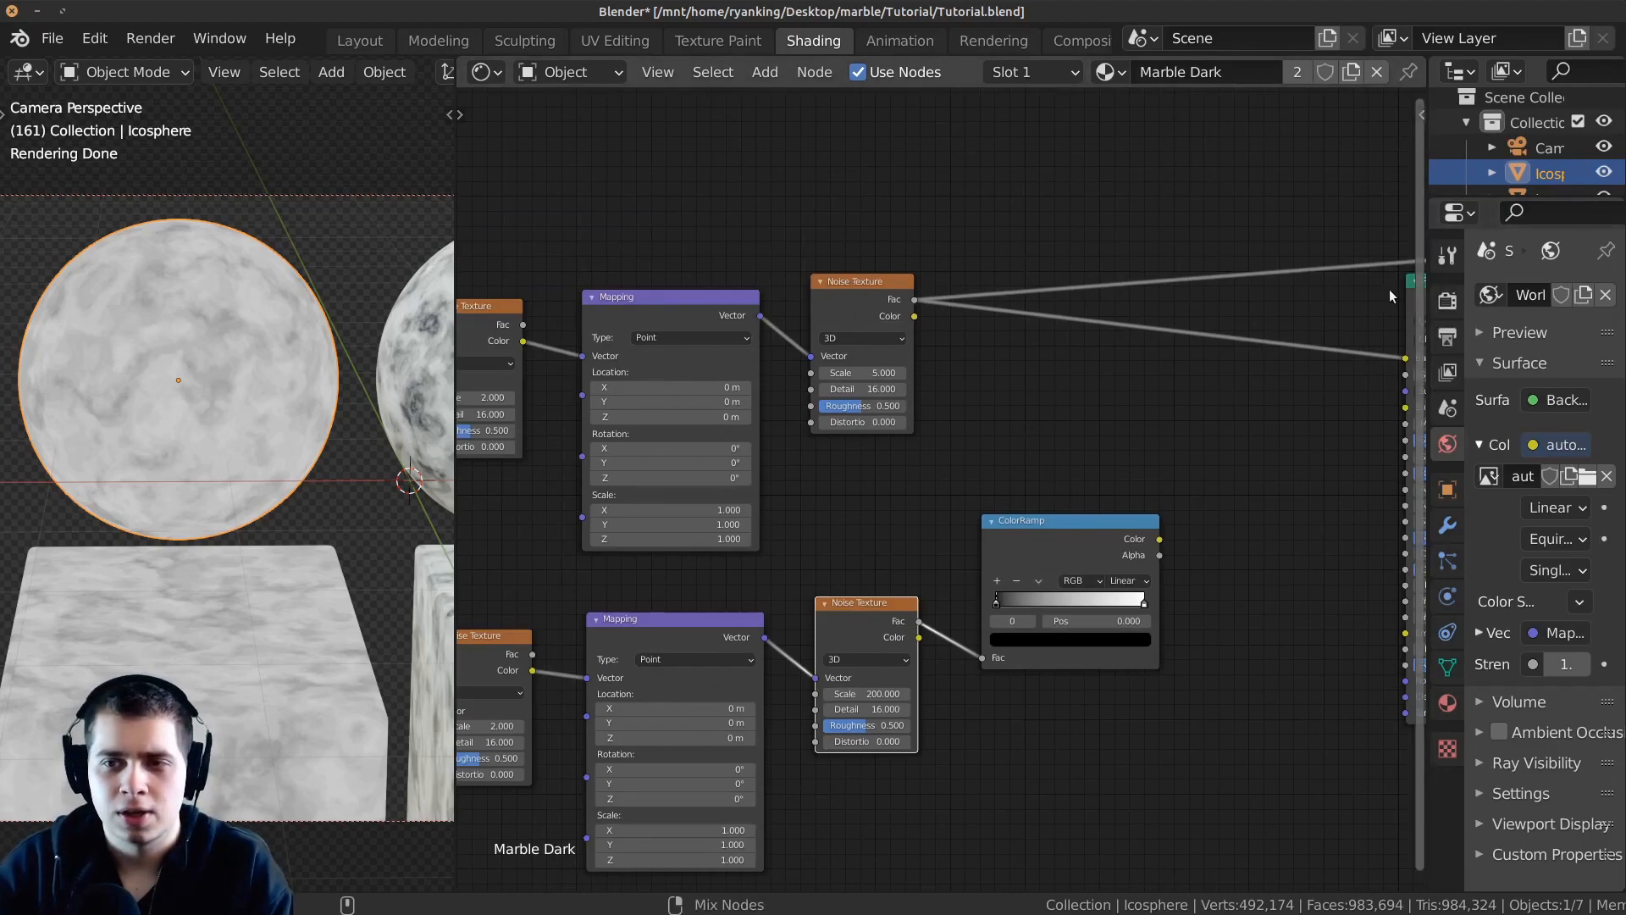
middle_click_drag(1412, 296, 1349, 318)
left_click(1350, 319, "ctrl+shift")
scroll(940, 495, "down", 1)
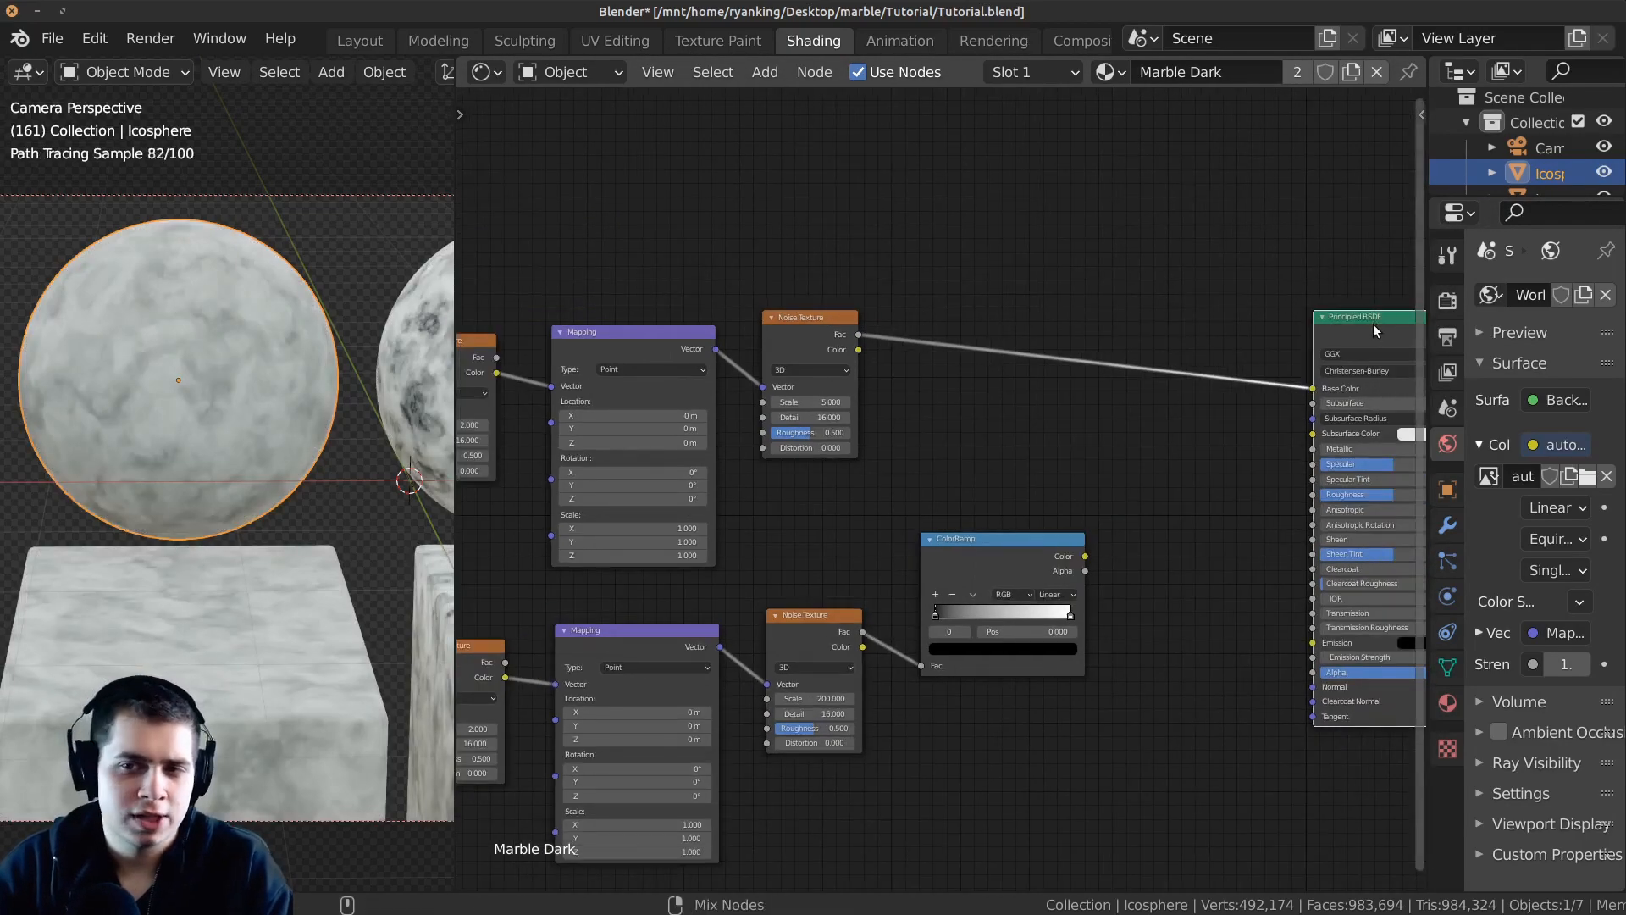
Duplicate the ColorRamp and insert the copy between the upper chain's final Noise Texture and the Principled BSDF's Base Color.
left_click(1001, 545)
key("shift+d")
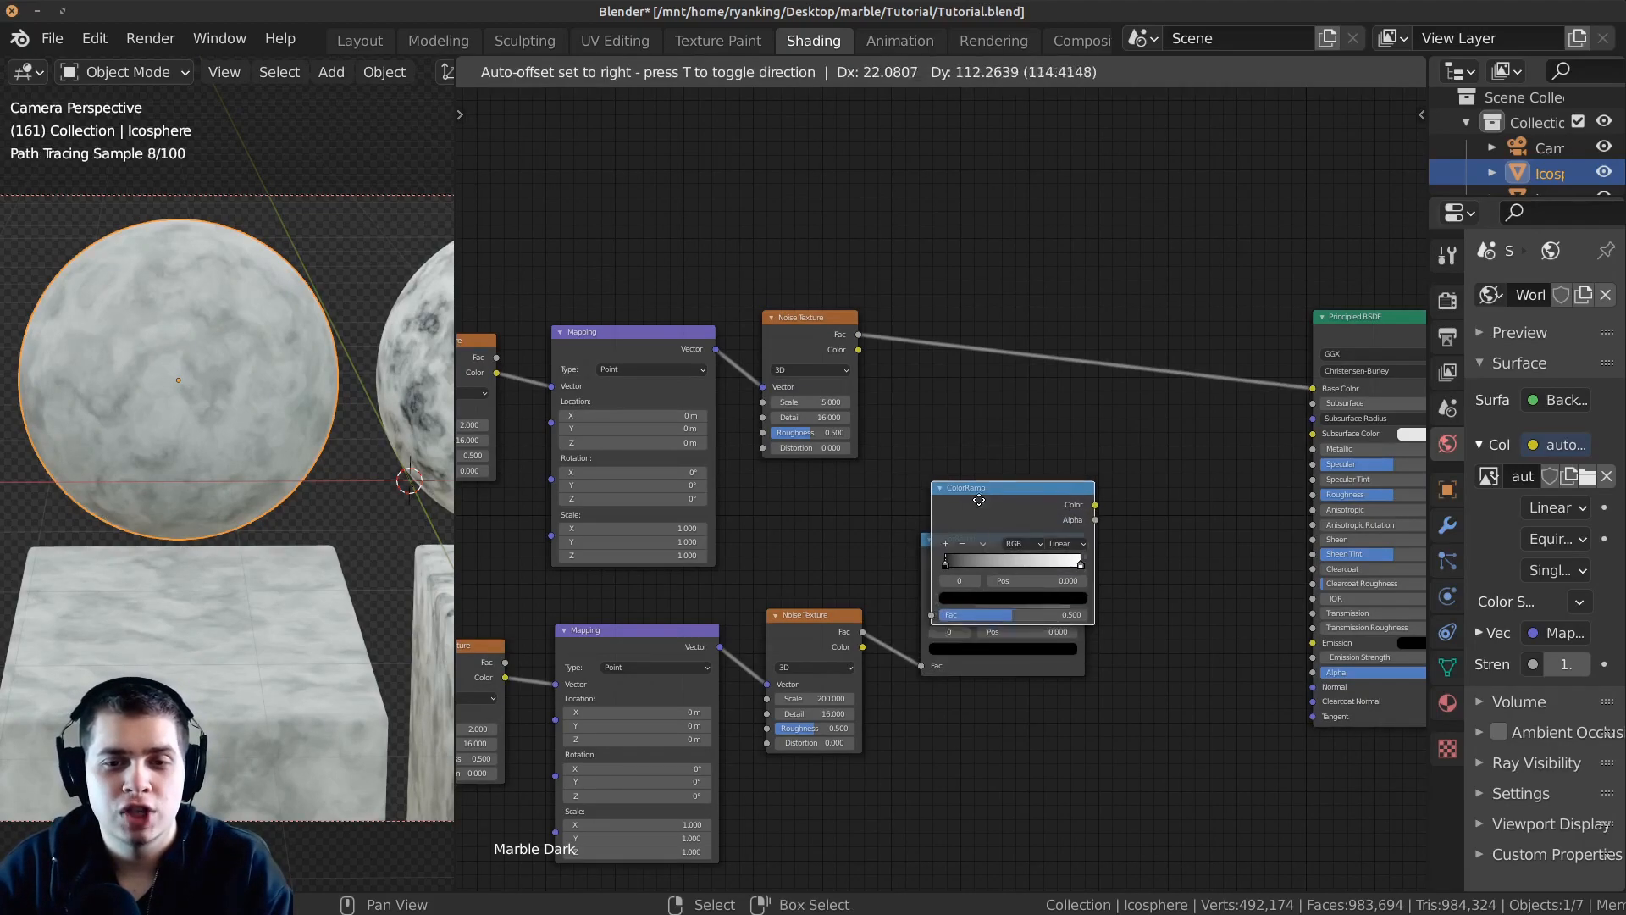
left_click(969, 315)
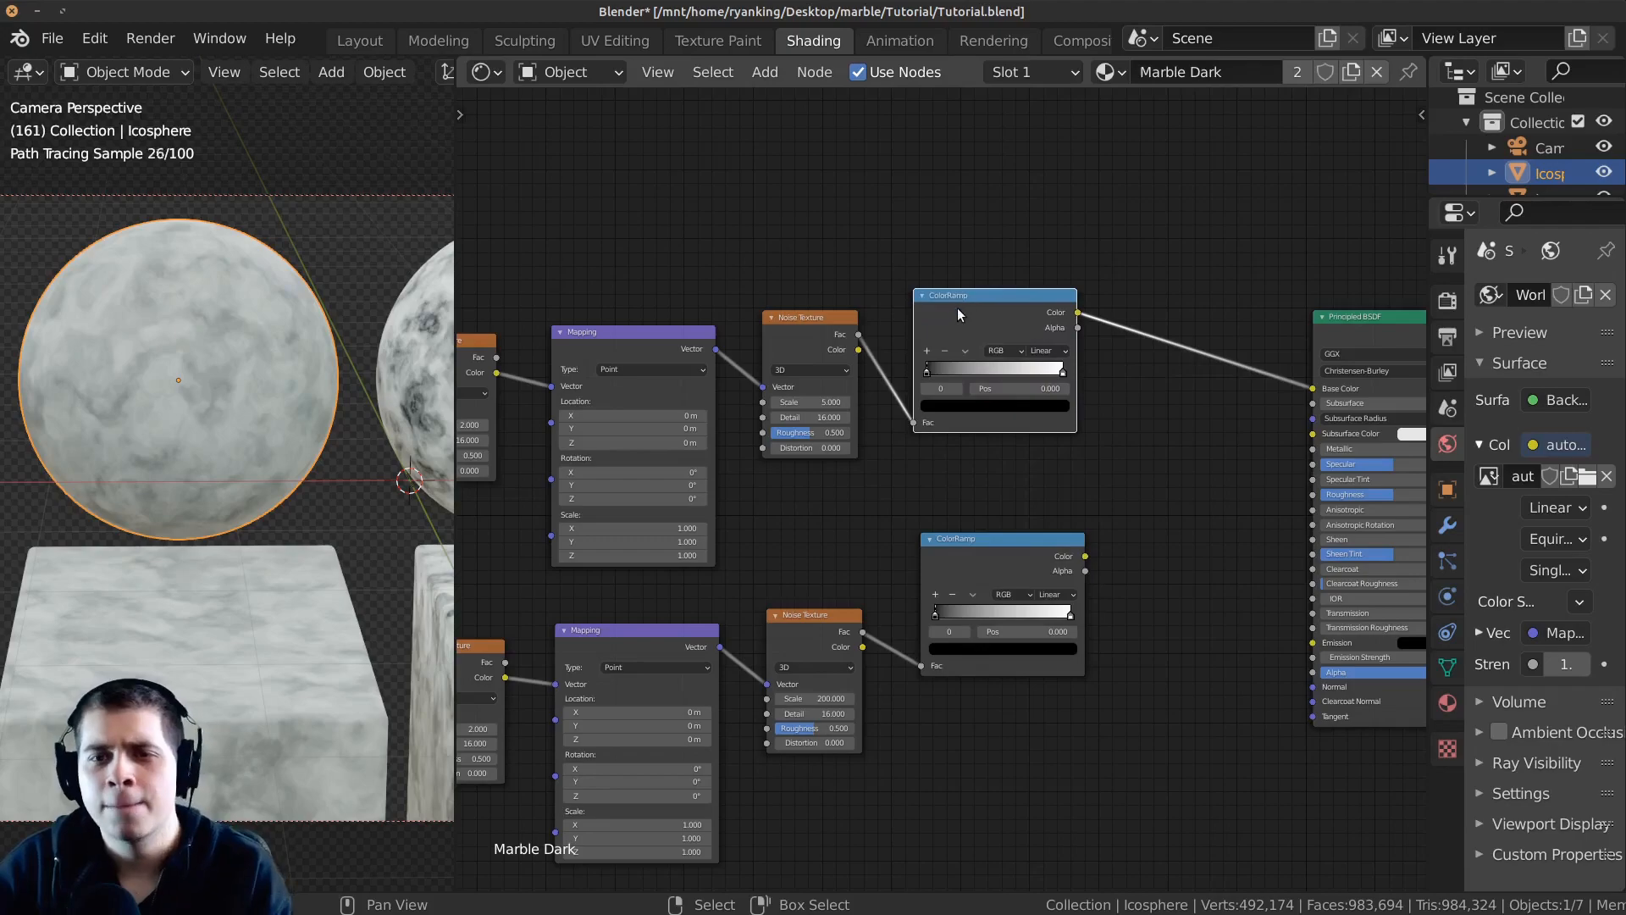
On the upper ColorRamp, move the black stop to 0.426 and the white stop past it to 0.316.
scroll(798, 348, "up", 2)
middle_click_drag(798, 348, 551, 391)
middle_click_drag(816, 379, 1118, 367)
scroll(1118, 366, "up", 3)
middle_click_drag(970, 333, 977, 317)
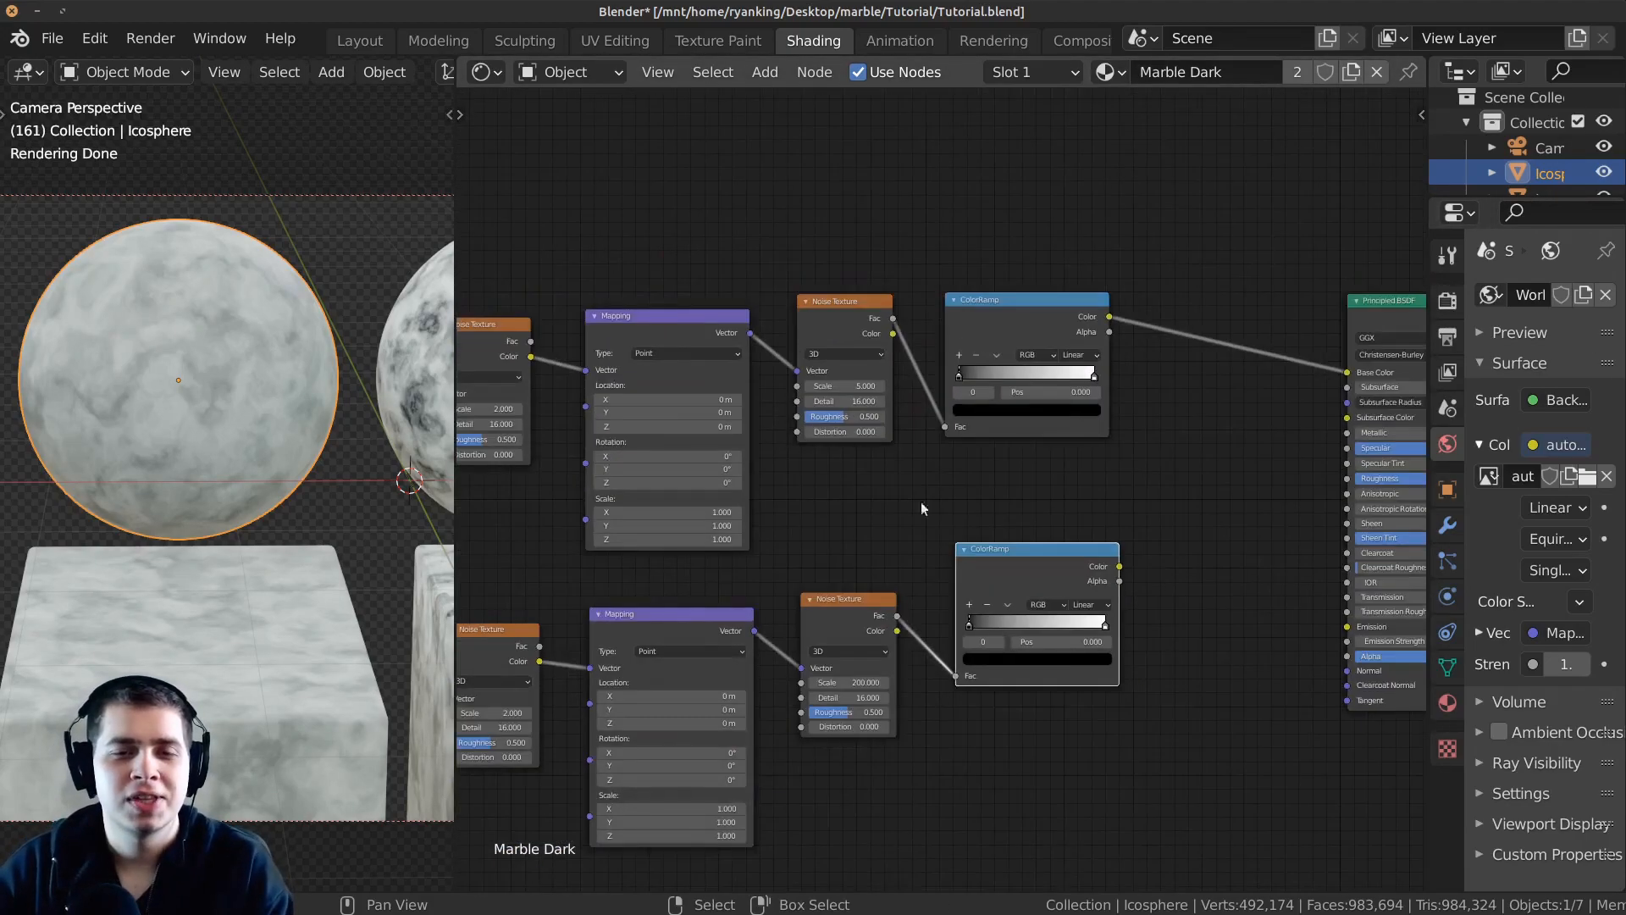
scroll(894, 464, "up", 5)
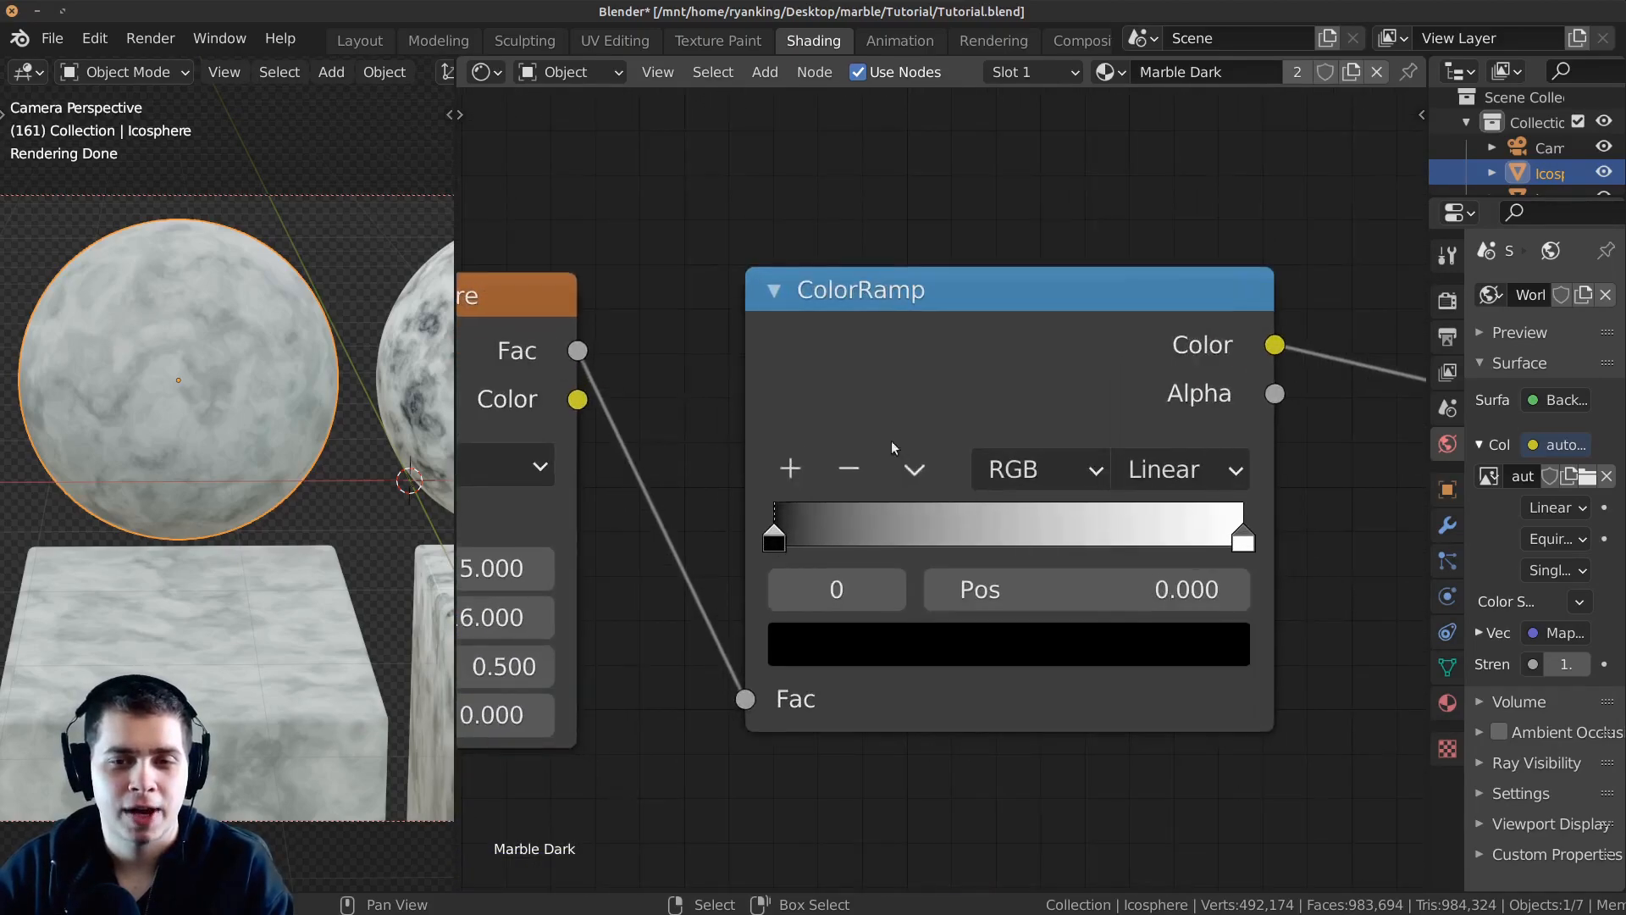
middle_click_drag(896, 449, 891, 418)
scroll(902, 390, "down", 2)
left_click_drag(797, 492, 974, 507)
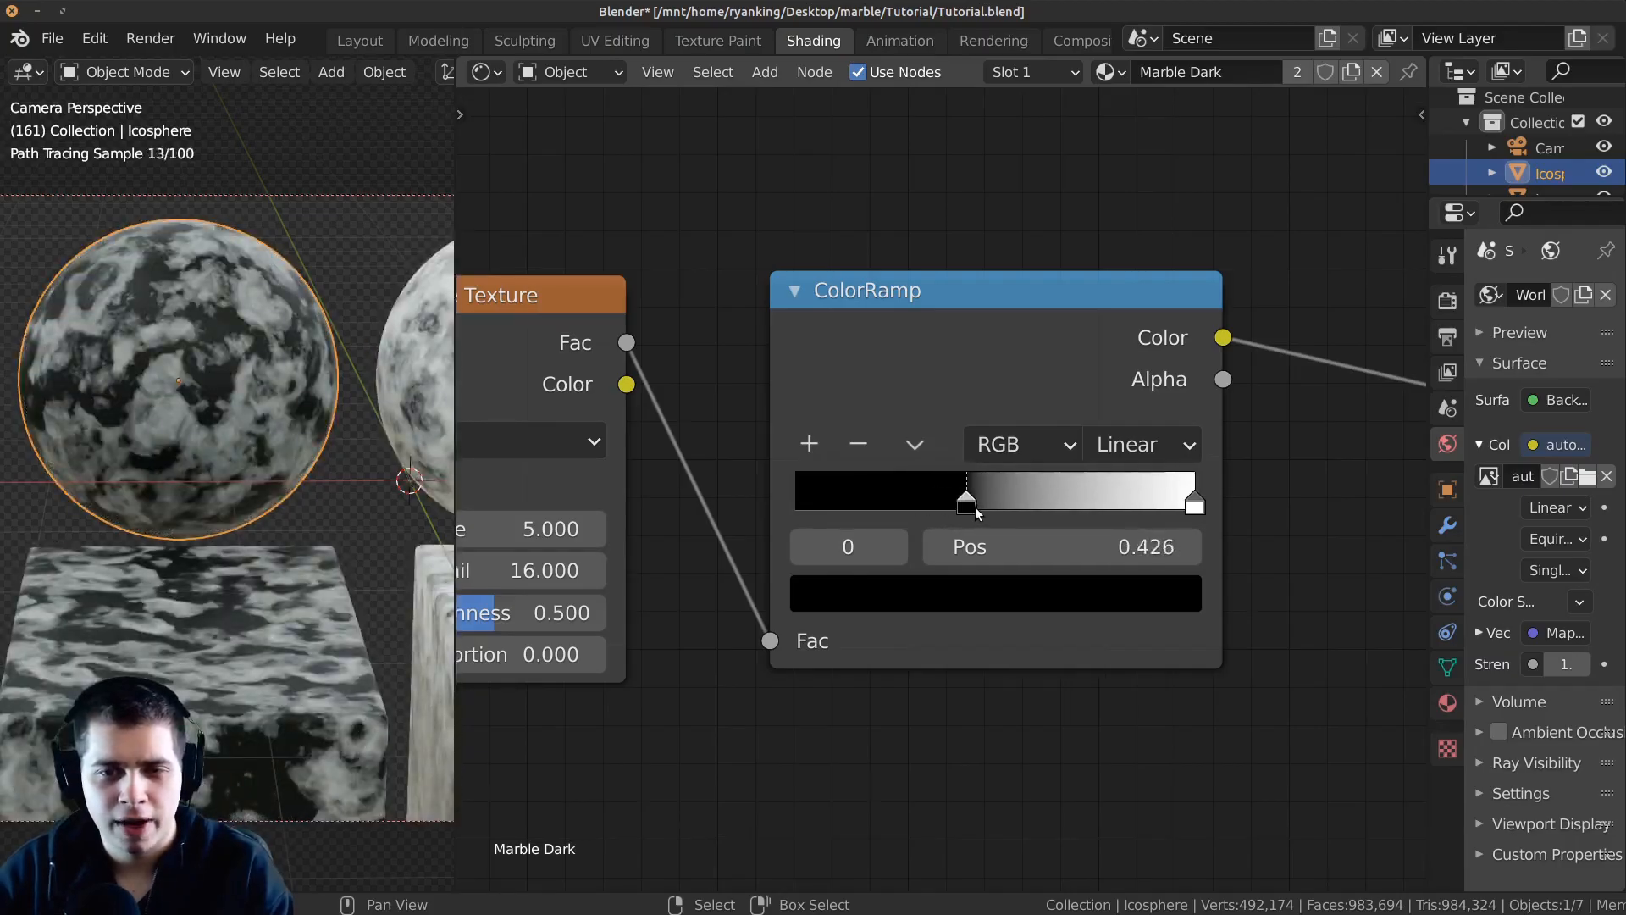
left_click_drag(1203, 509, 922, 506)
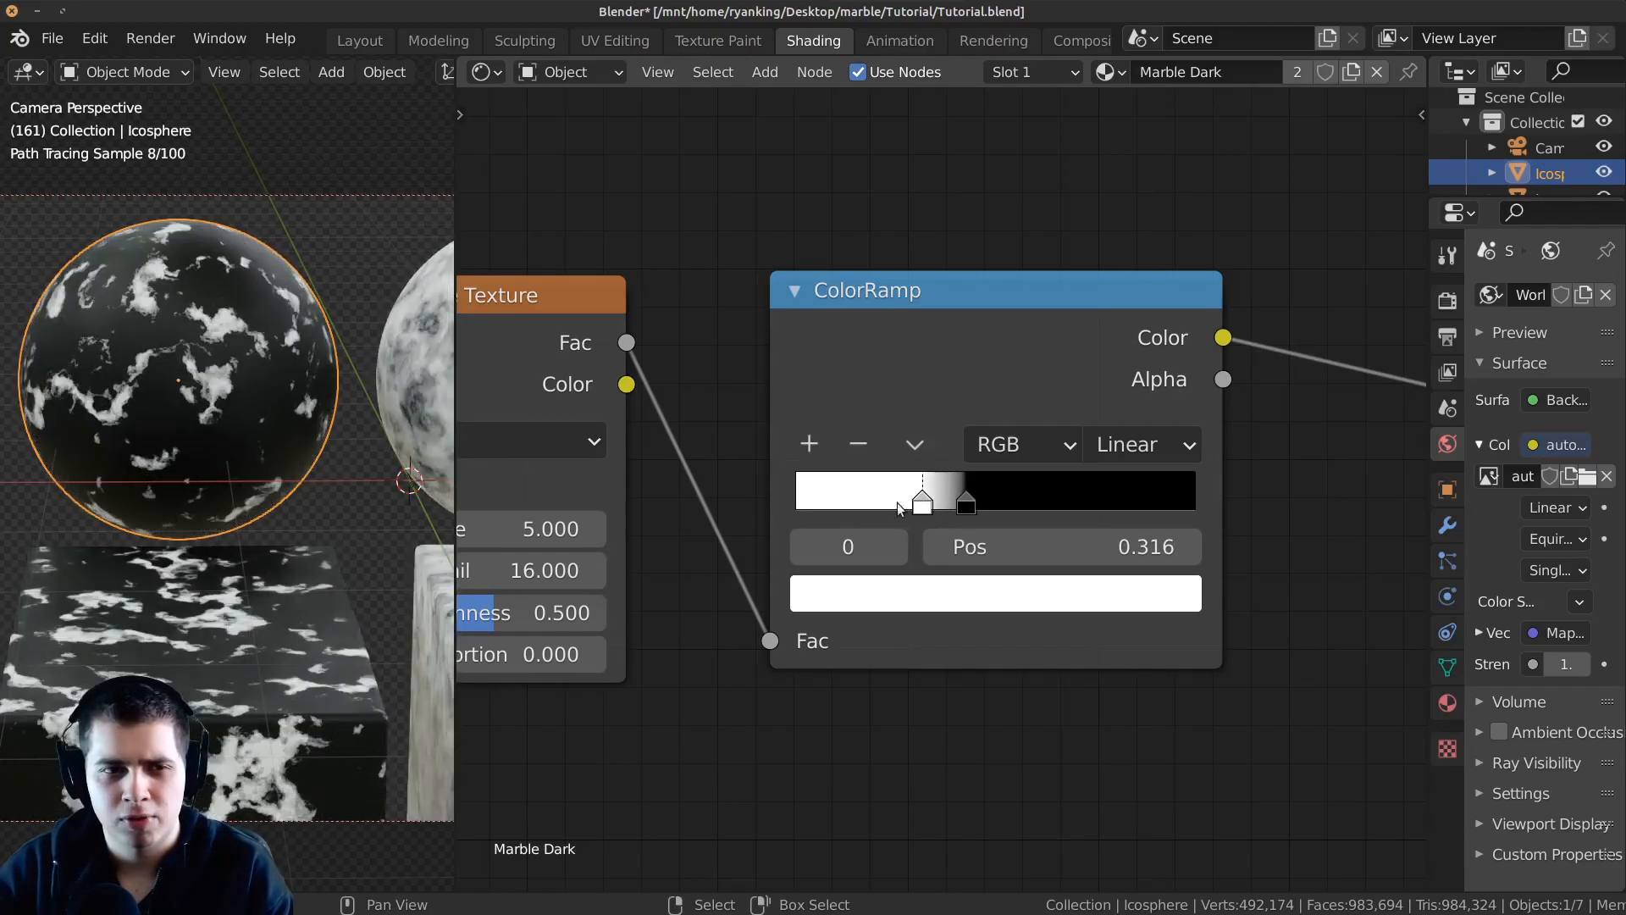
Move the upper ColorRamp's white stop to 0.153 and add a light grey stop at 0.345 between white and black.
scroll(918, 502, "up", 1)
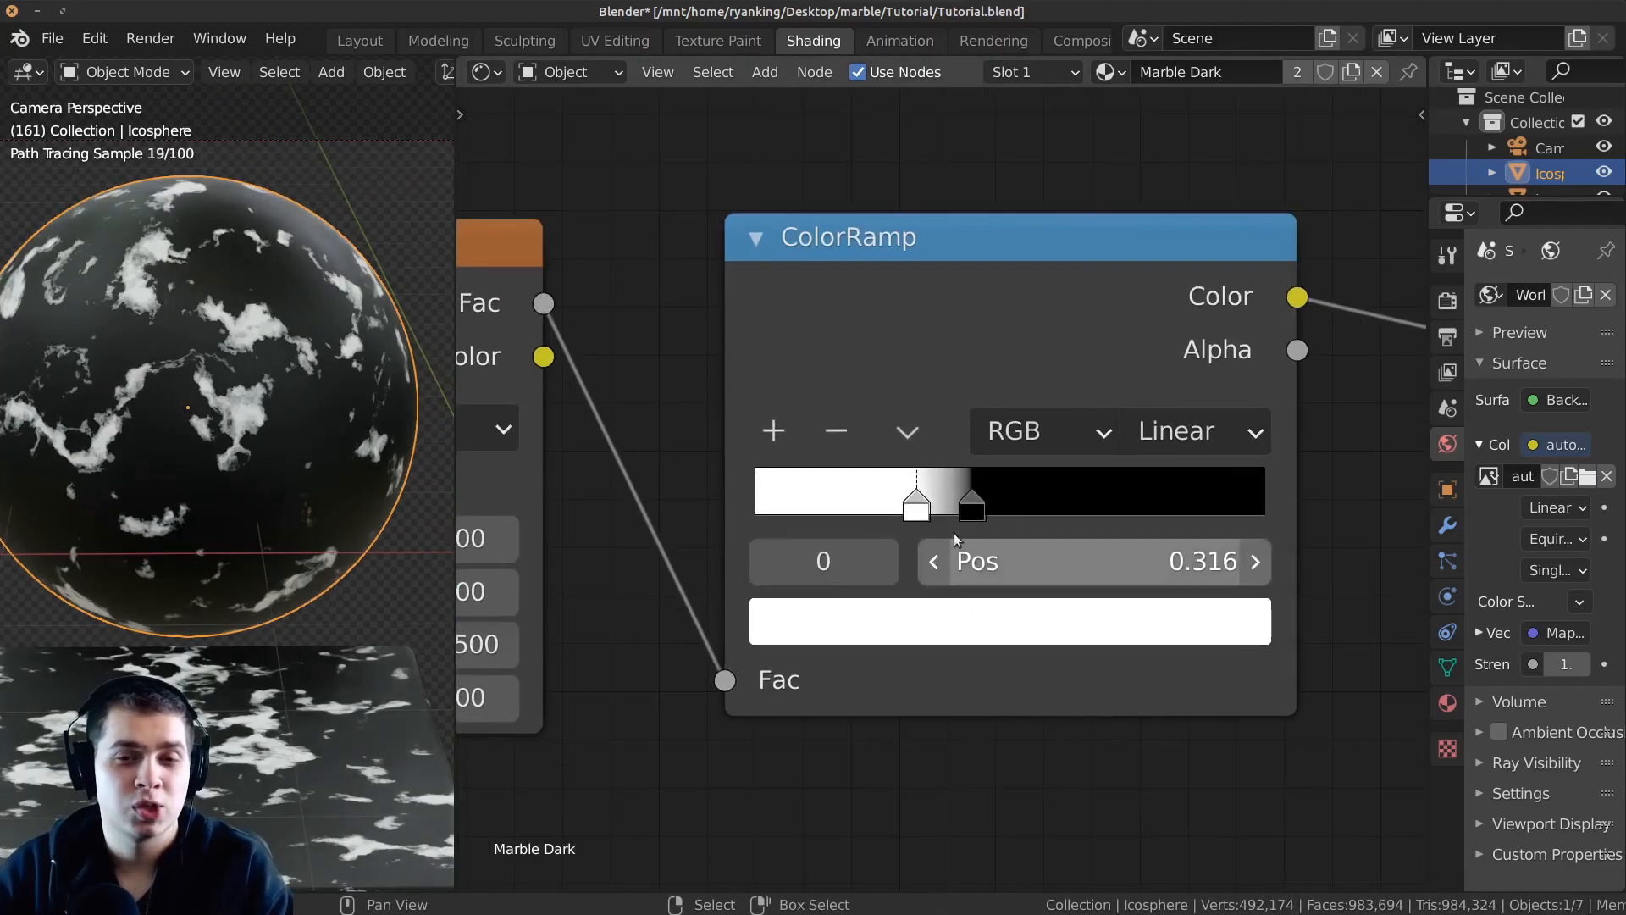
left_click_drag(916, 506, 847, 505)
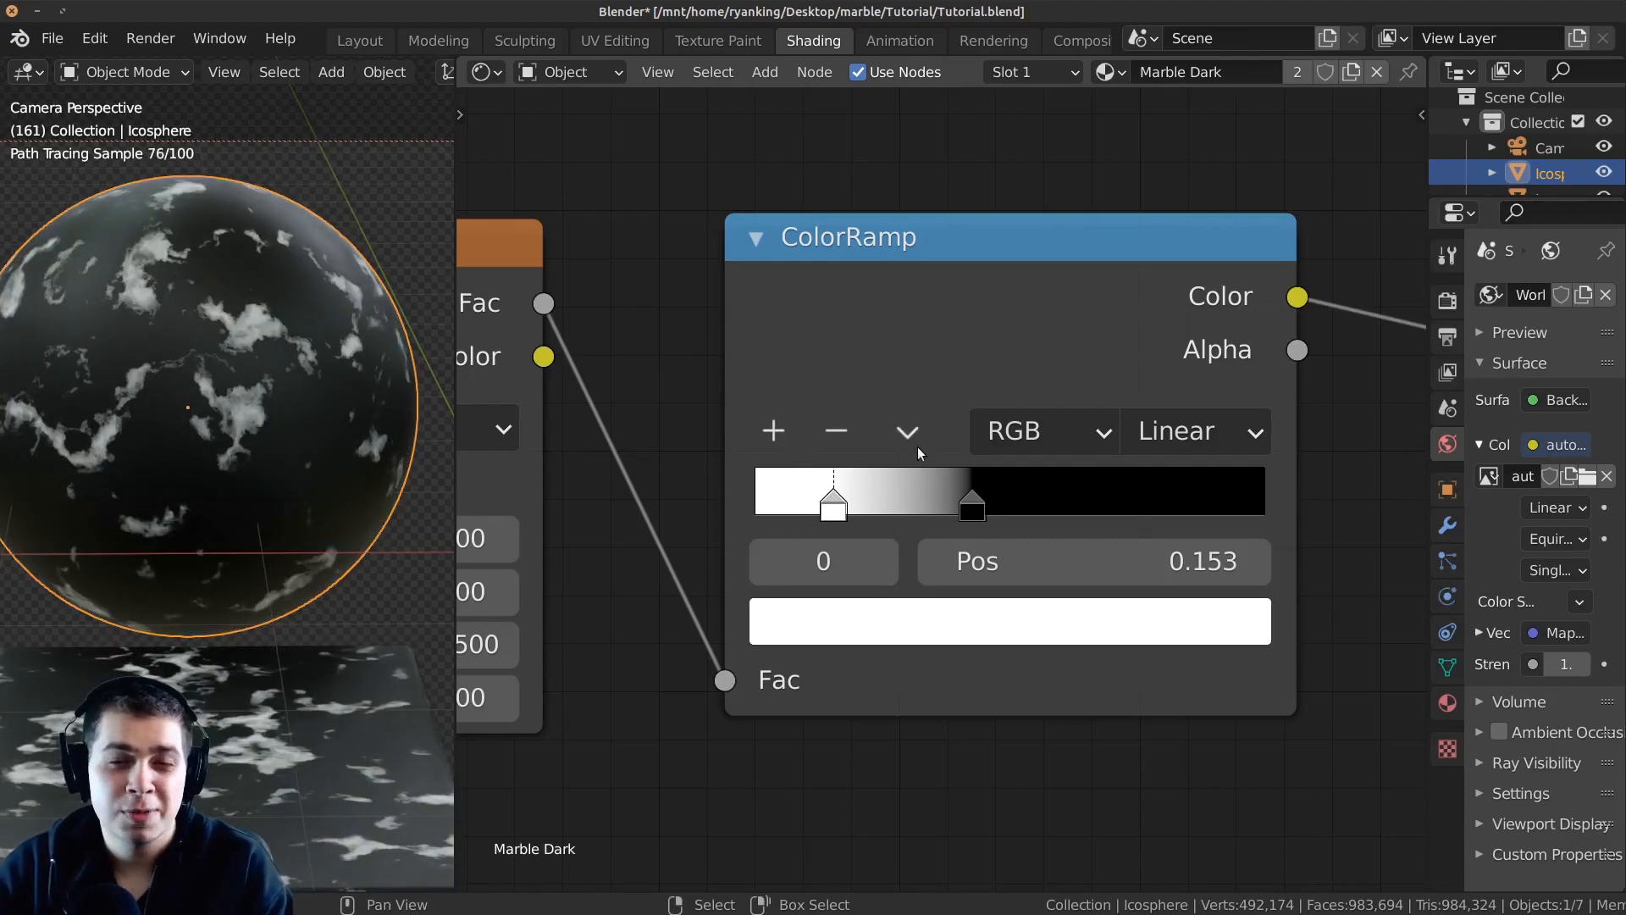
left_click(774, 431)
left_click_drag(906, 508, 931, 507)
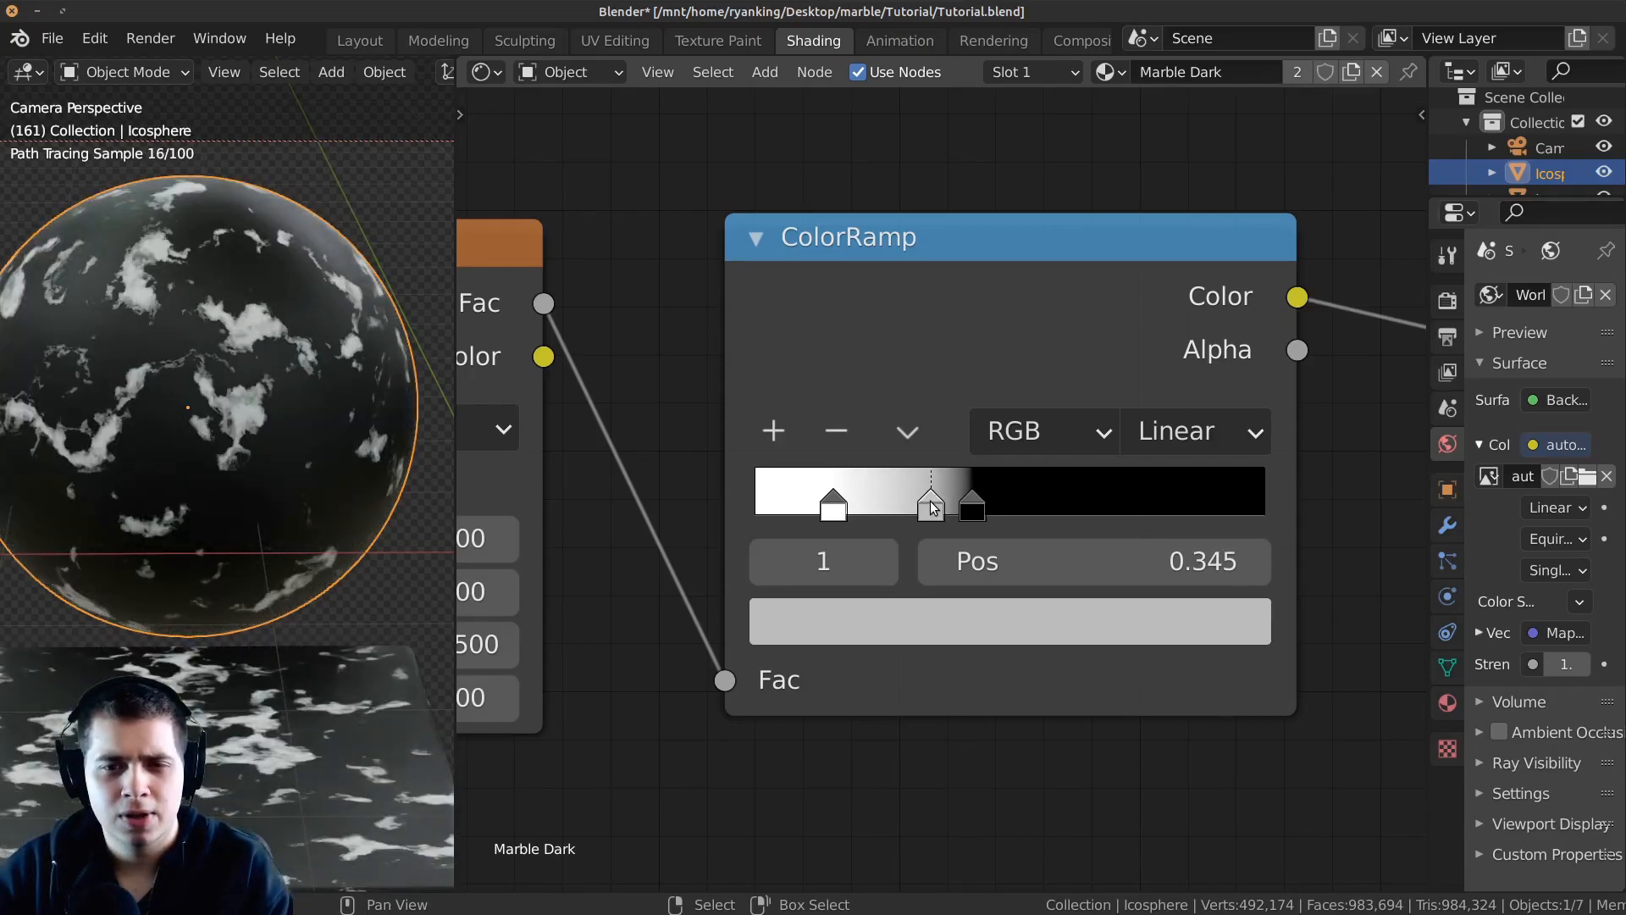
Darken the upper ColorRamp's middle stop from light to dark grey and preview that ColorRamp's output on the sphere.
left_click(939, 627)
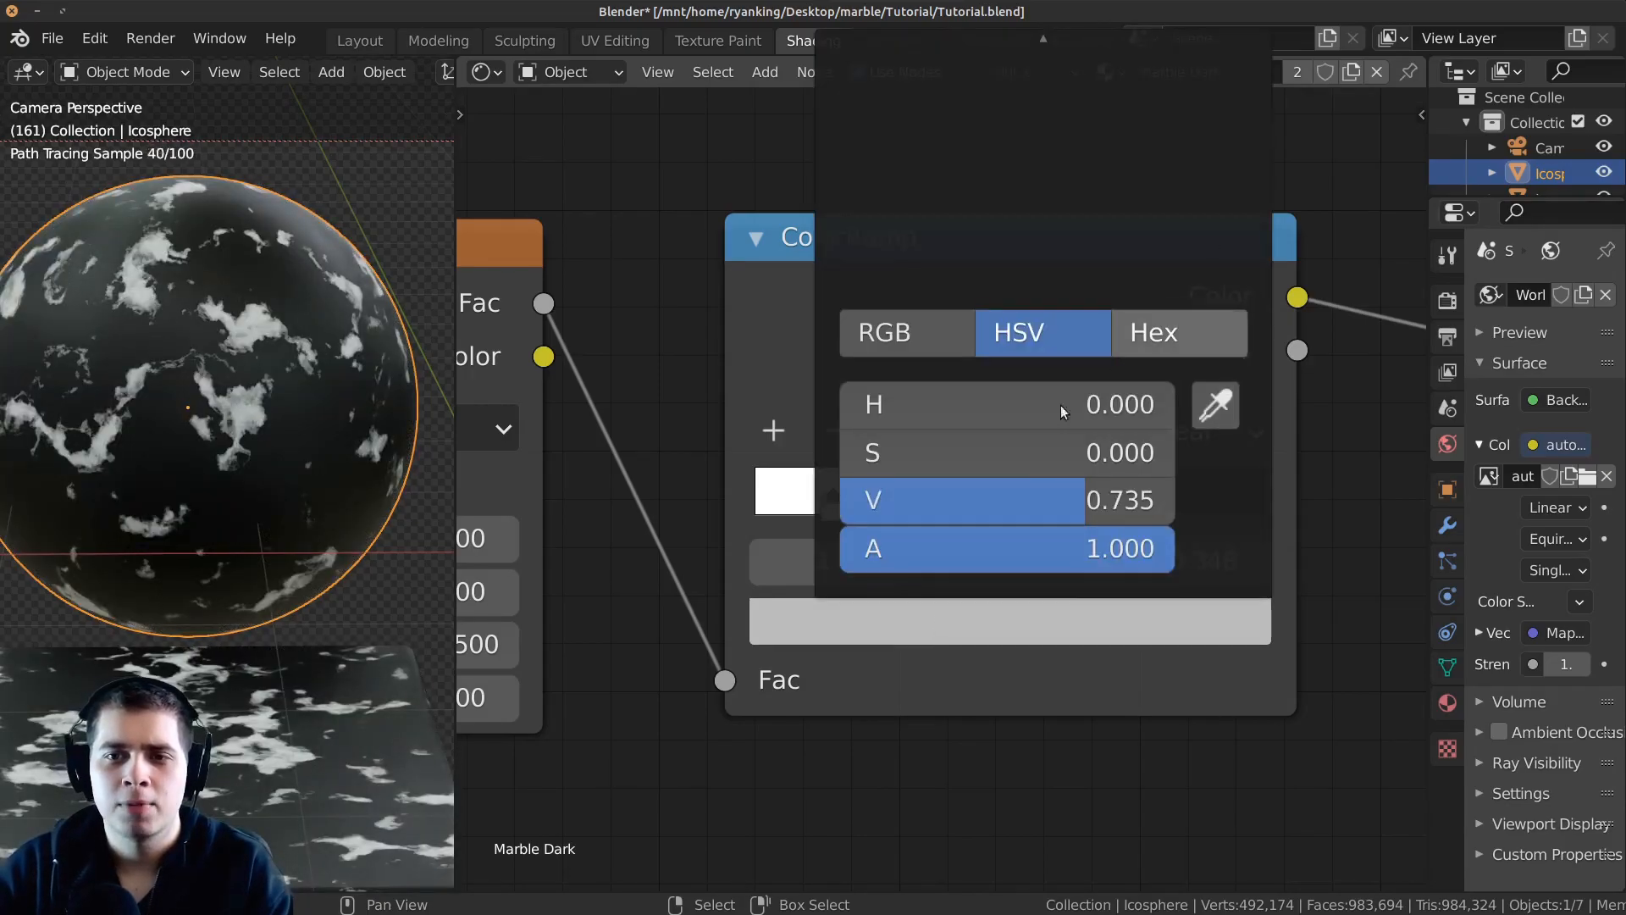
scroll(974, 610, "down", 2)
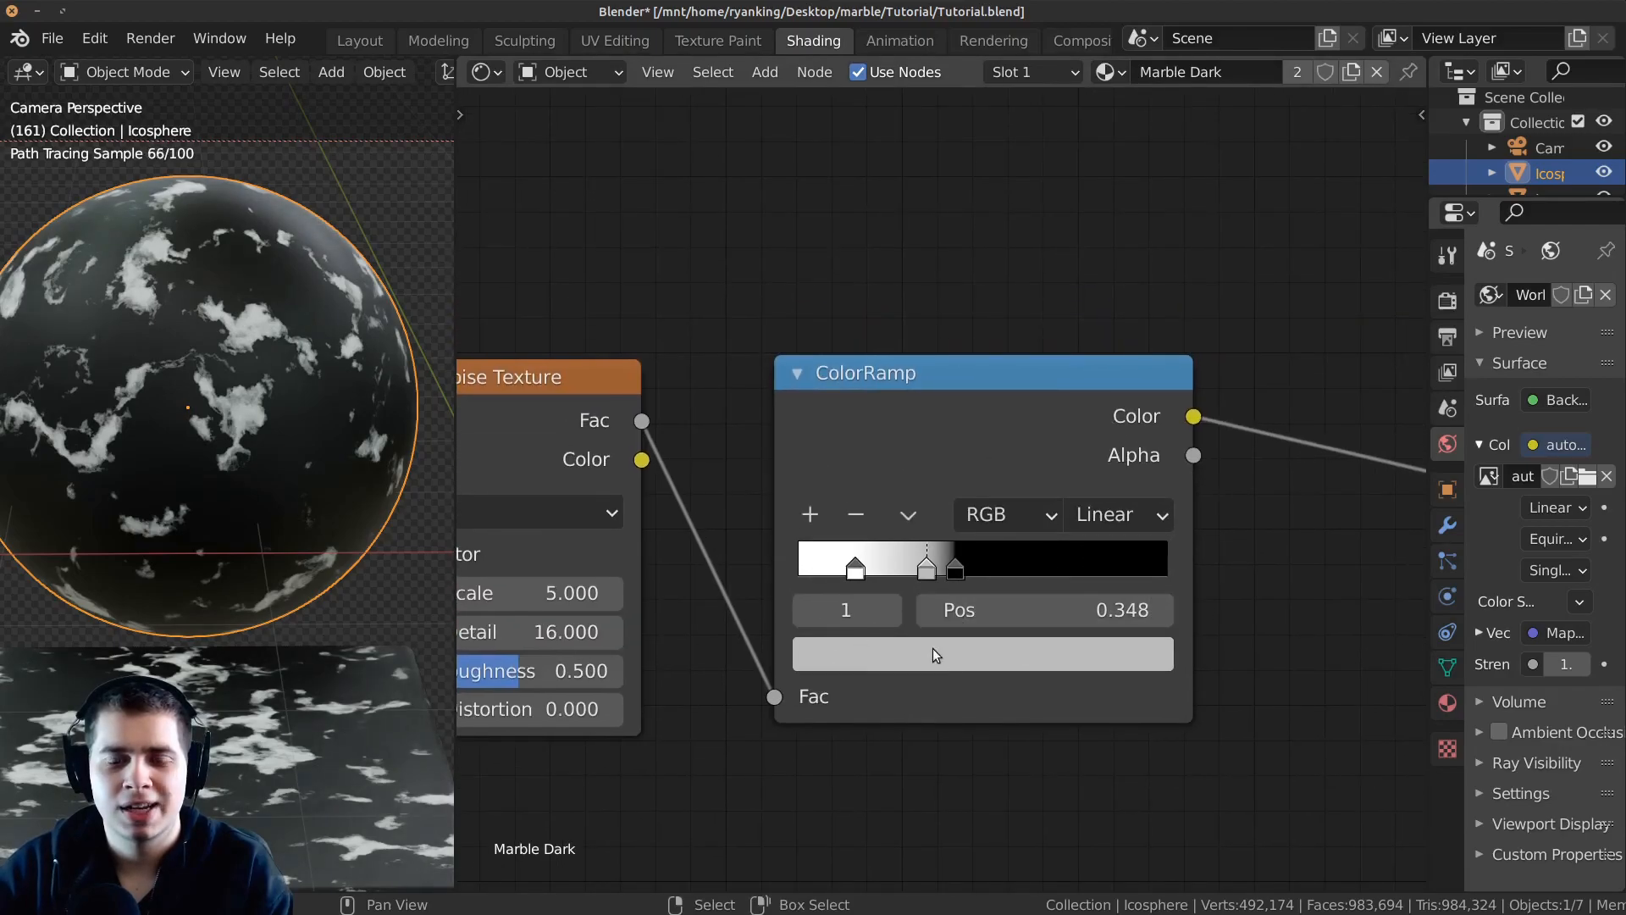
left_click(965, 659)
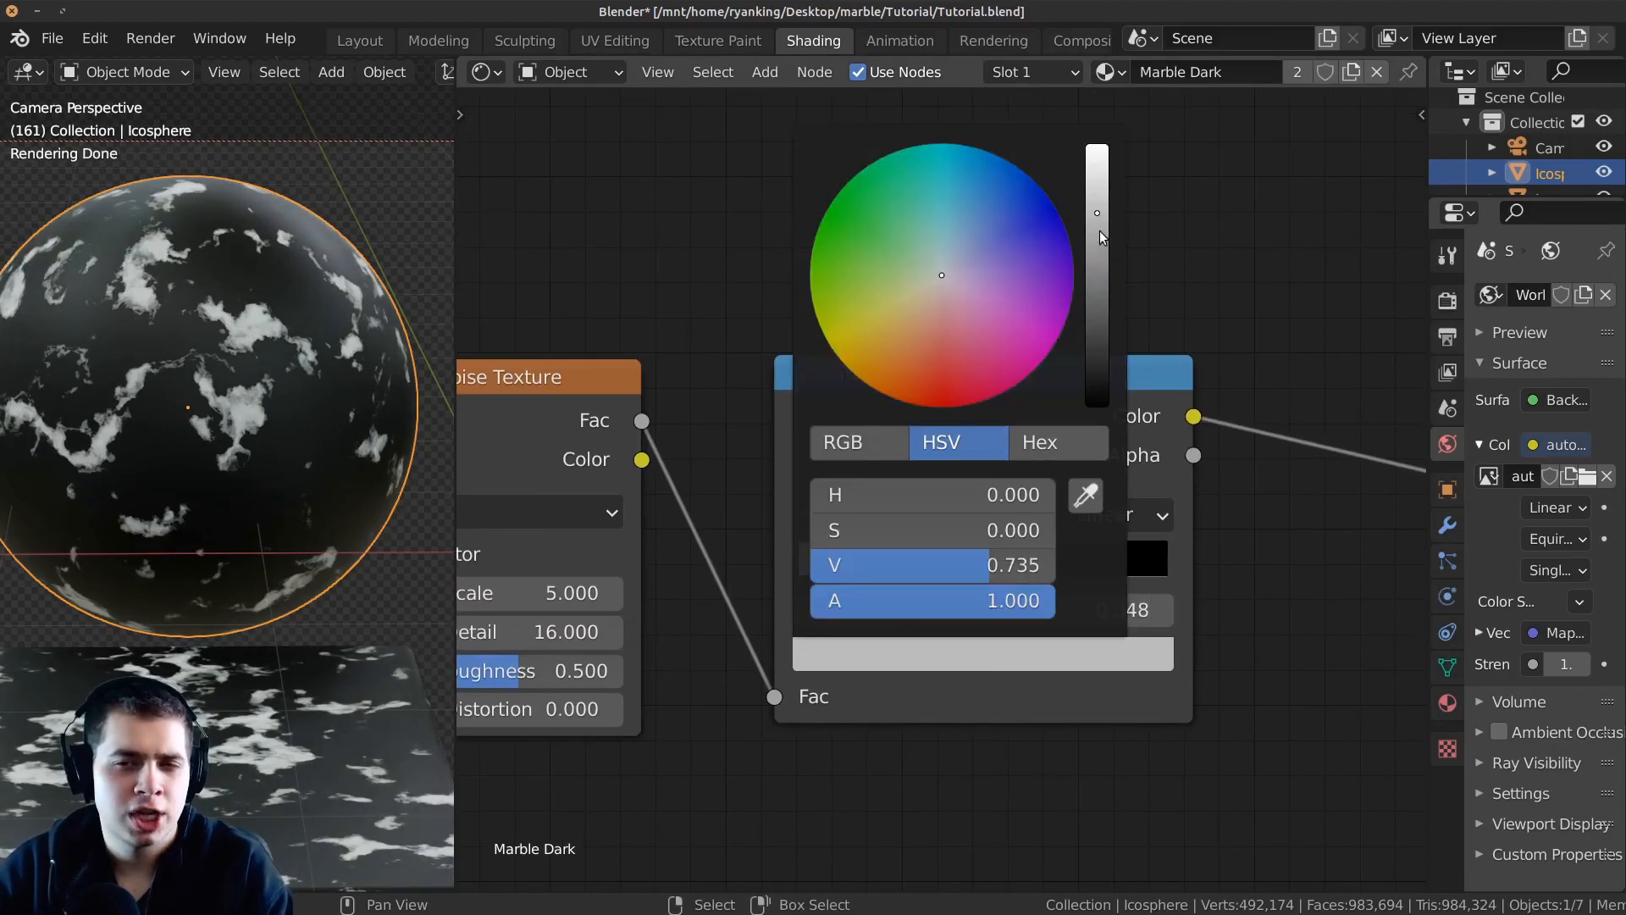
left_click_drag(1099, 218, 1098, 293)
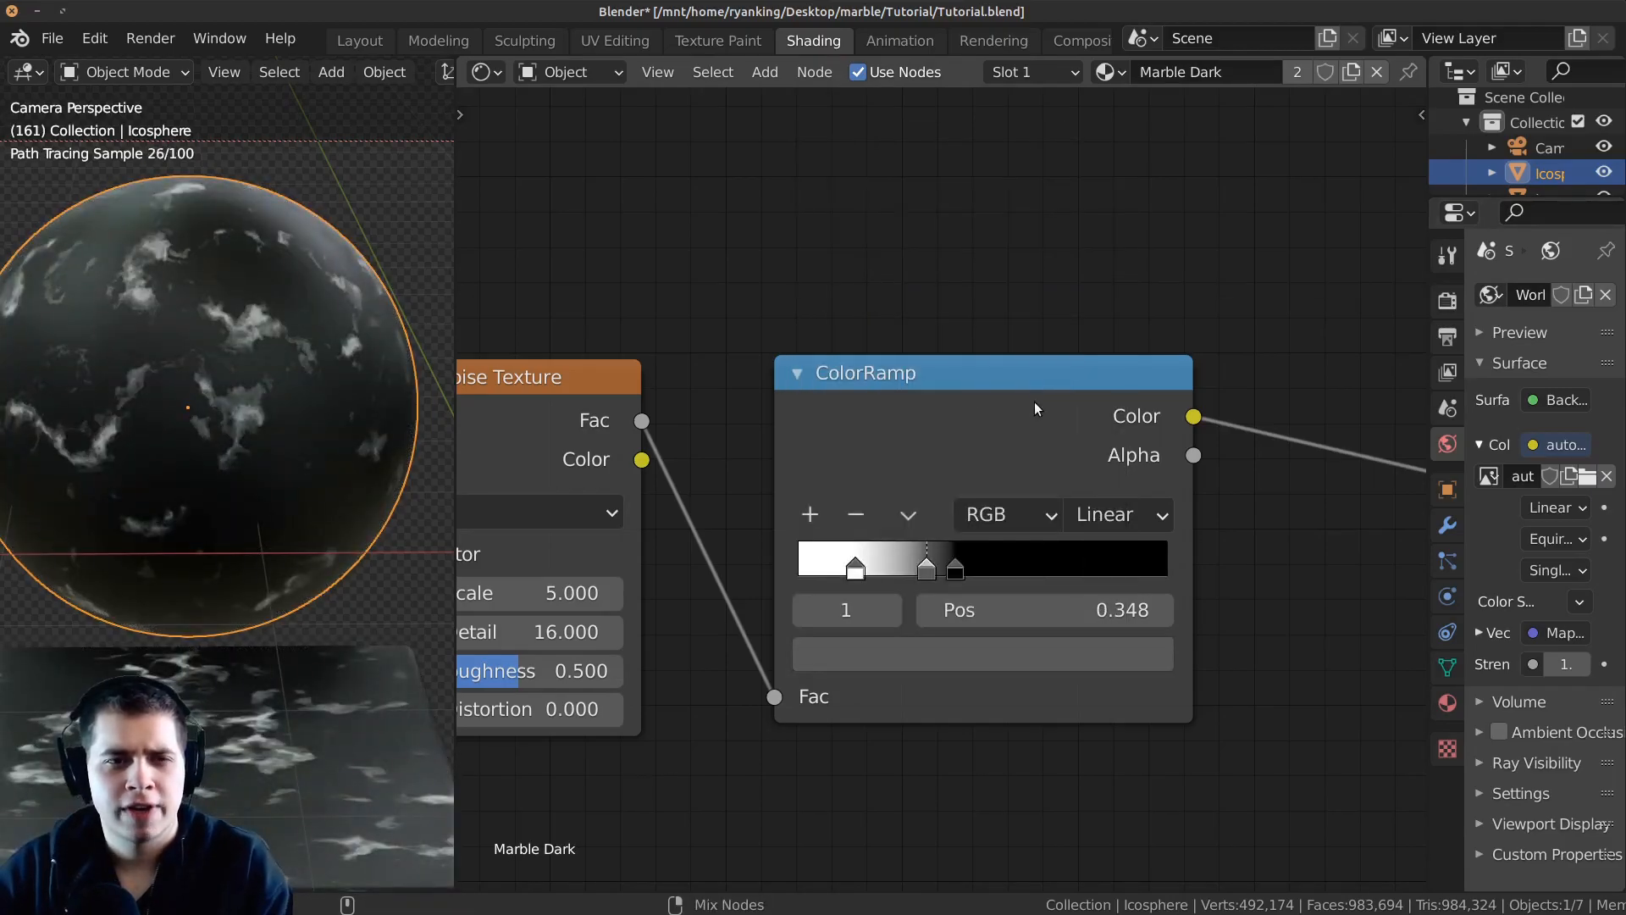
scroll(266, 430, "up", 2)
scroll(949, 620, "up", 1)
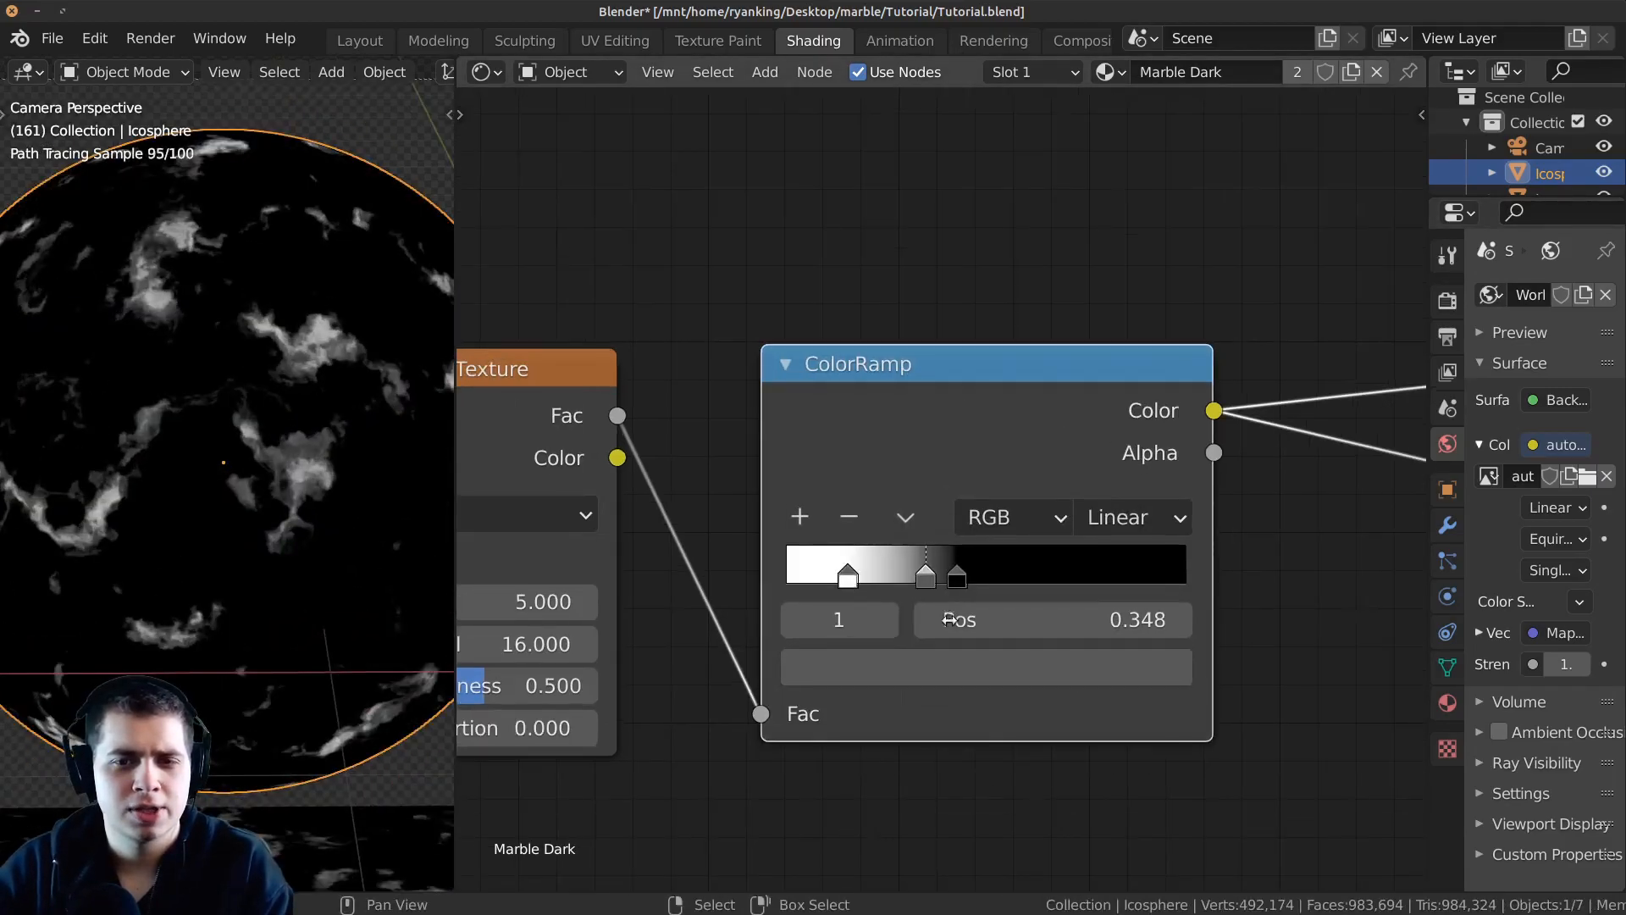
scroll(948, 619, "up", 1)
On the upper ColorRamp, try the white stop at 0.202, return it to about 0.15, and move the grey stop to 0.360.
left_click_drag(962, 599, 847, 593)
scroll(280, 424, "up", 6)
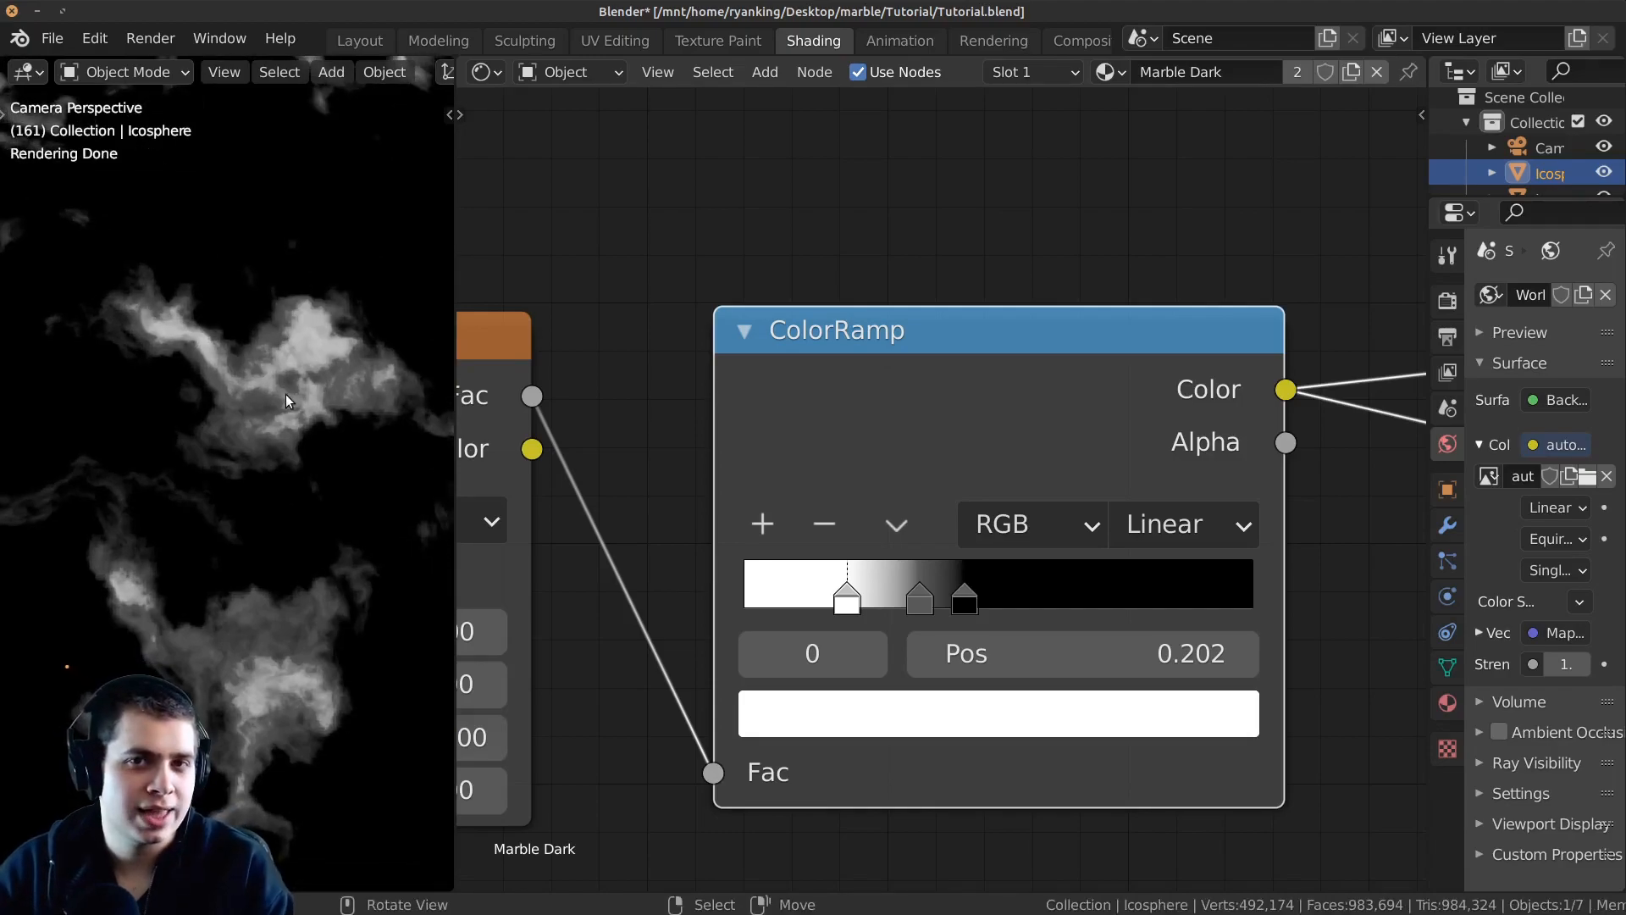
scroll(839, 614, "up", 1)
scroll(839, 615, "up", 1)
mouse_move(838, 627)
left_mouse_down()
mouse_move(883, 627)
mouse_move(818, 627)
left_mouse_up()
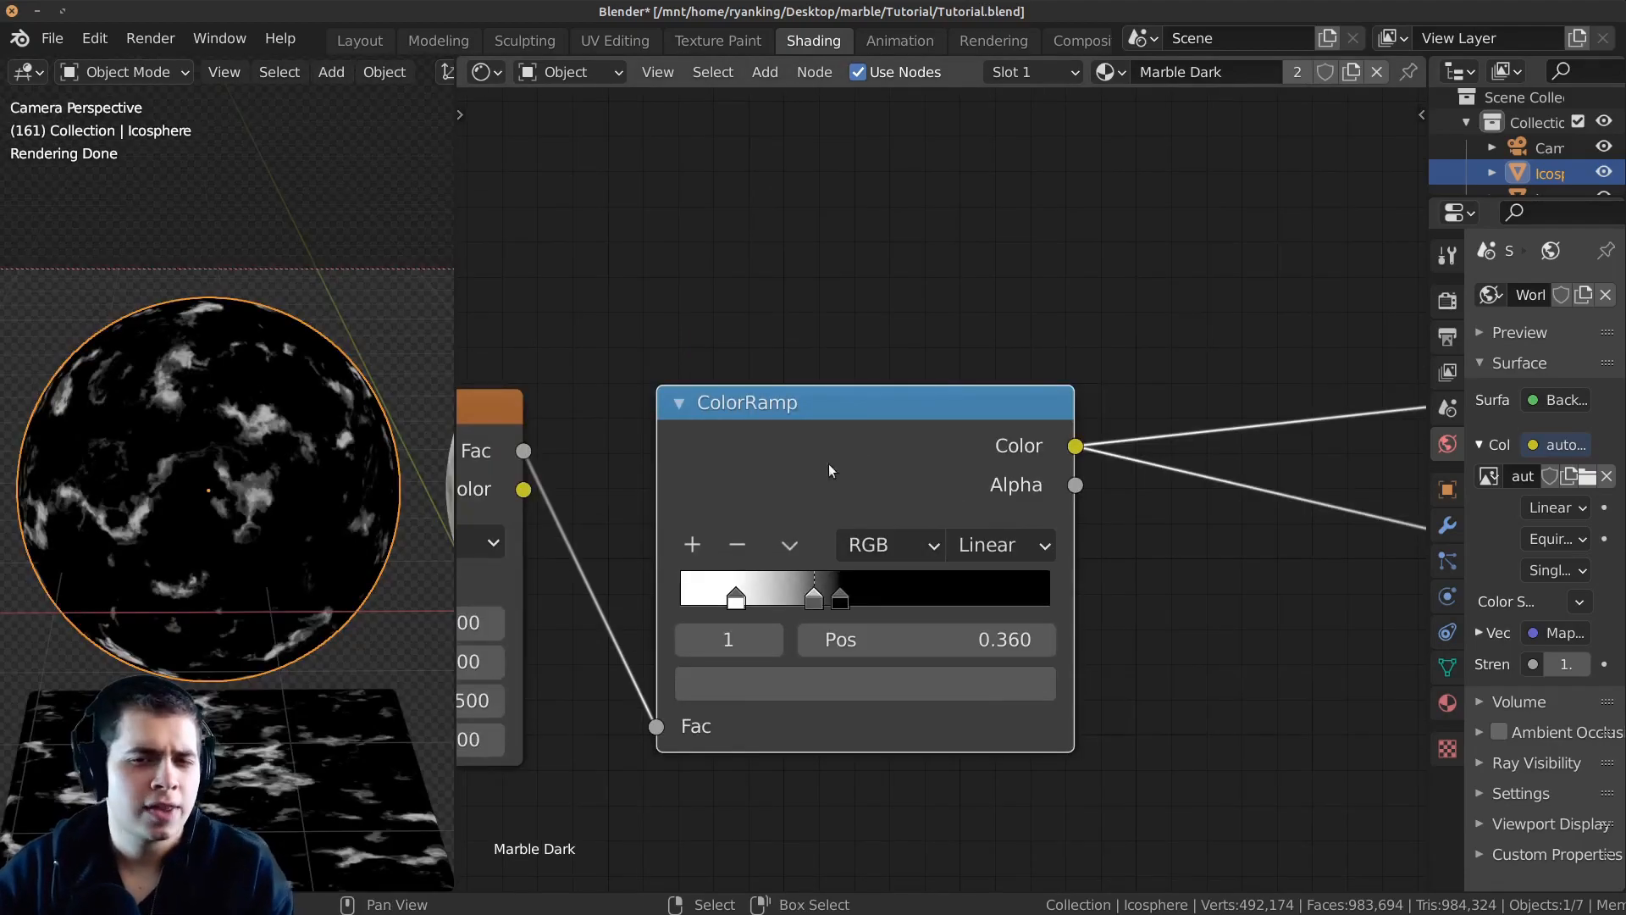
Brighten the upper ColorRamp's black stop at 0.433 to a near-black grey with a value of 0.073.
scroll(830, 466, "up", 1)
middle_click_drag(877, 479, 1001, 382)
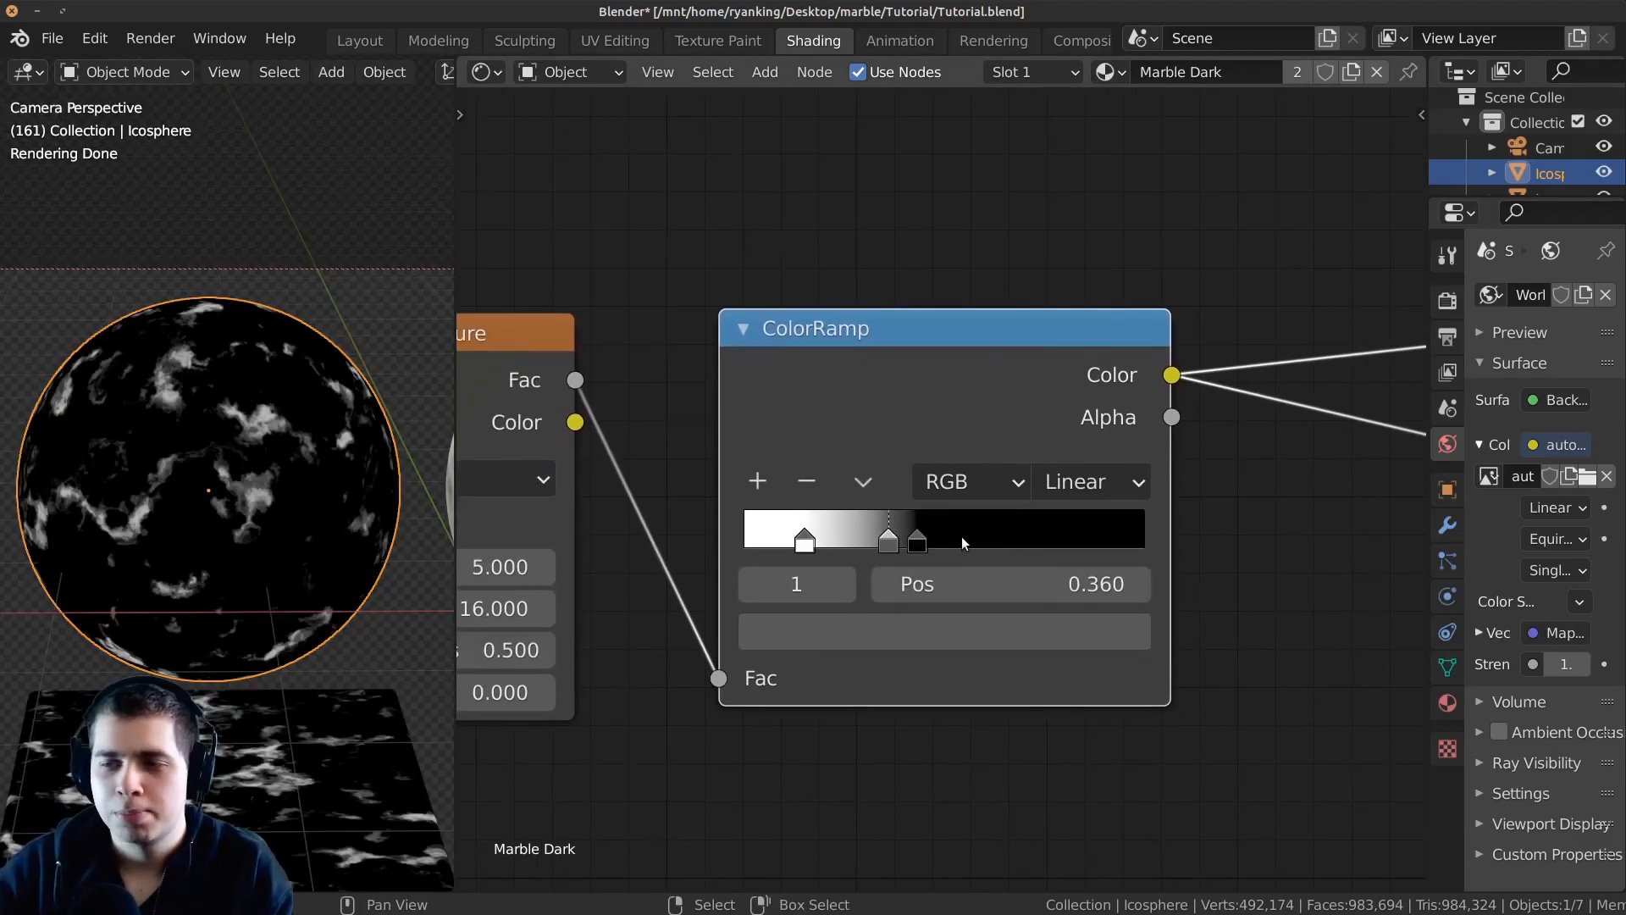
left_click(919, 542)
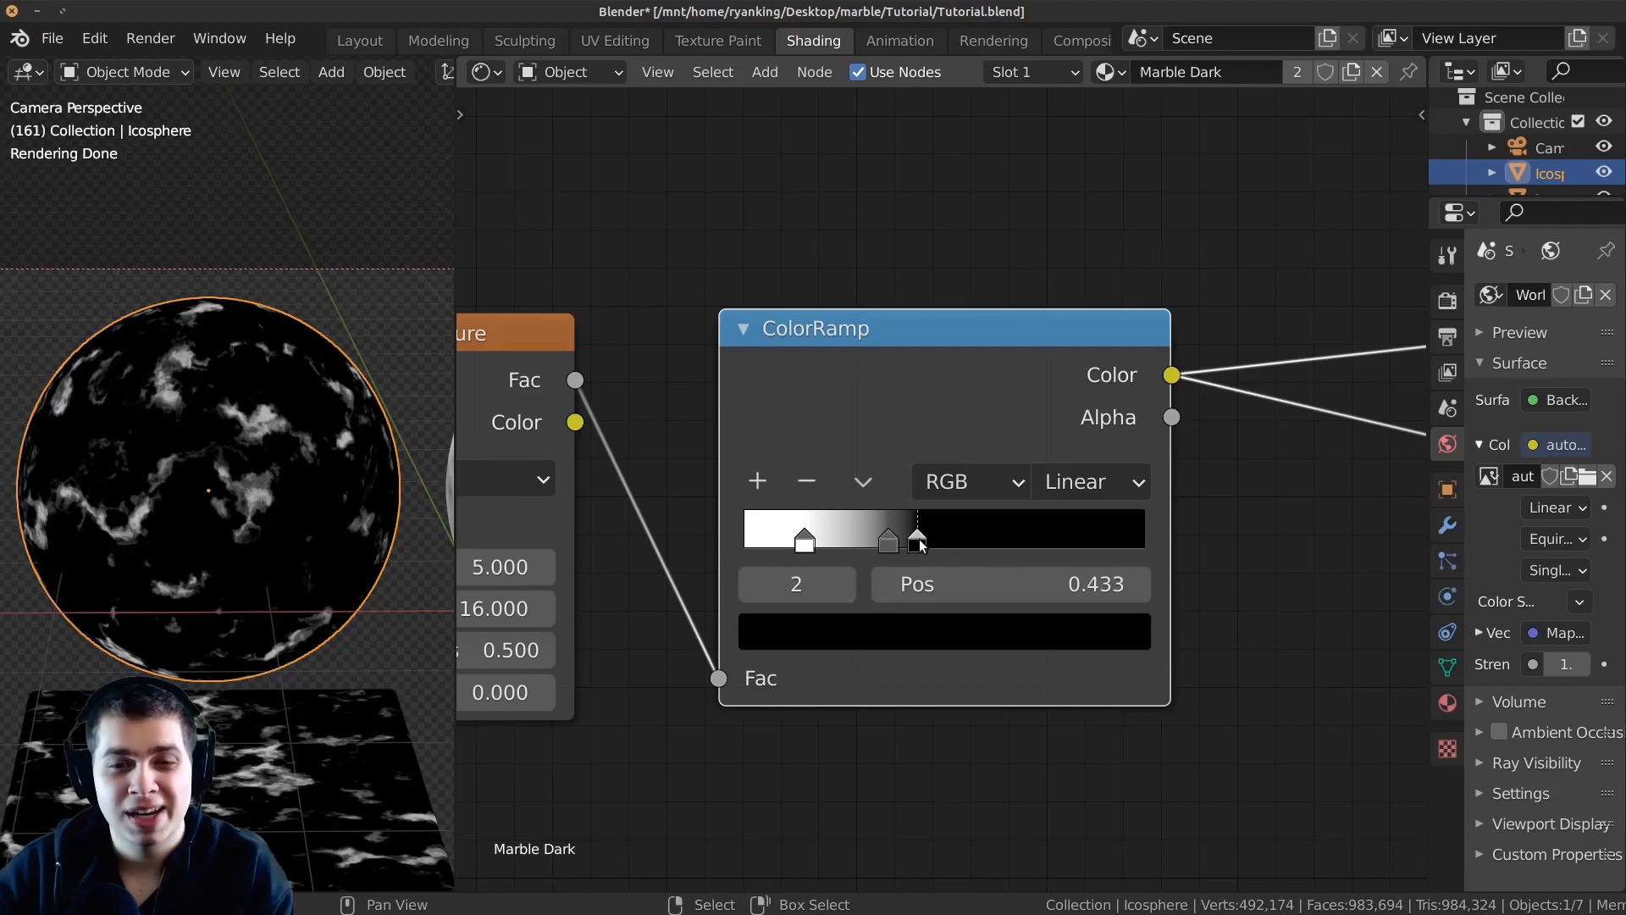
left_click(878, 634)
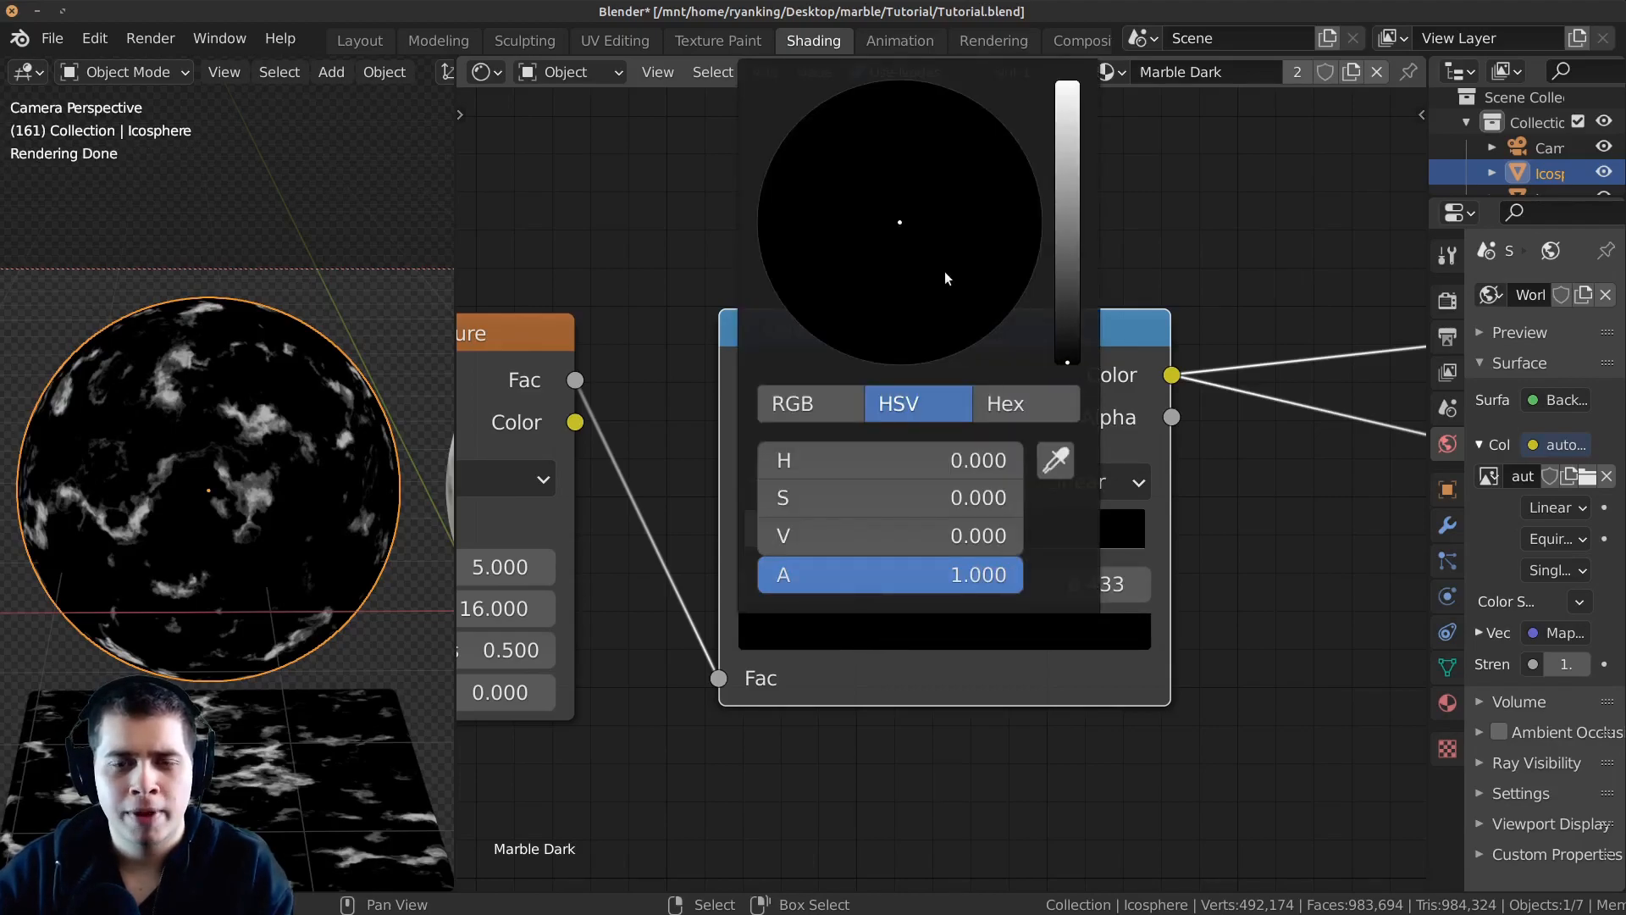
left_click(1068, 348)
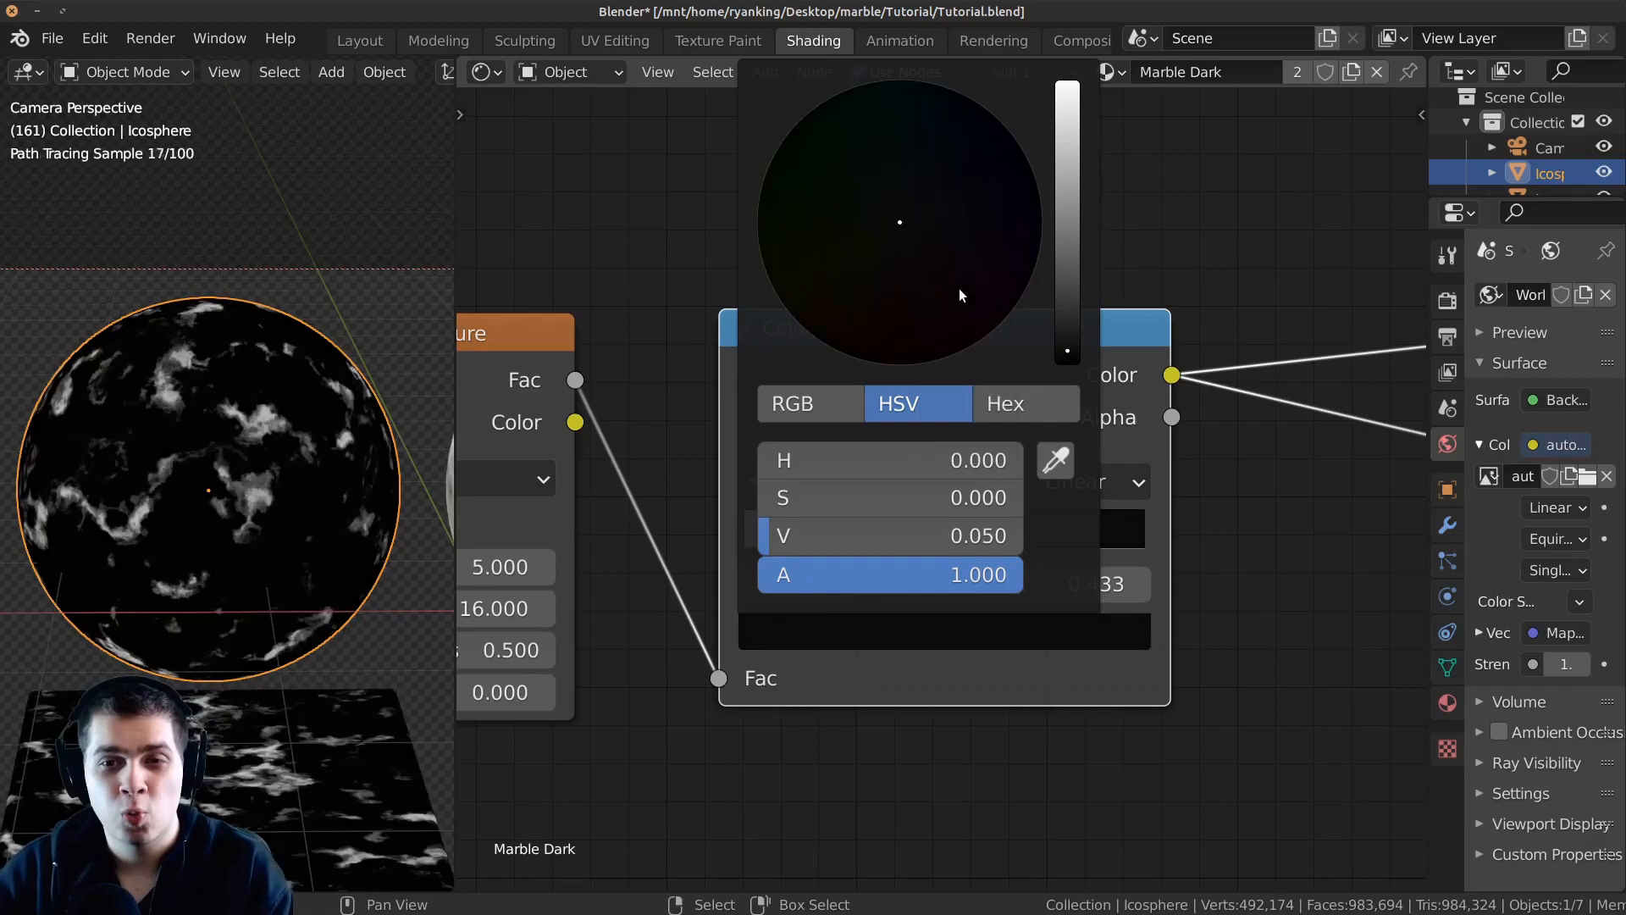
scroll(1048, 358, "up", 1)
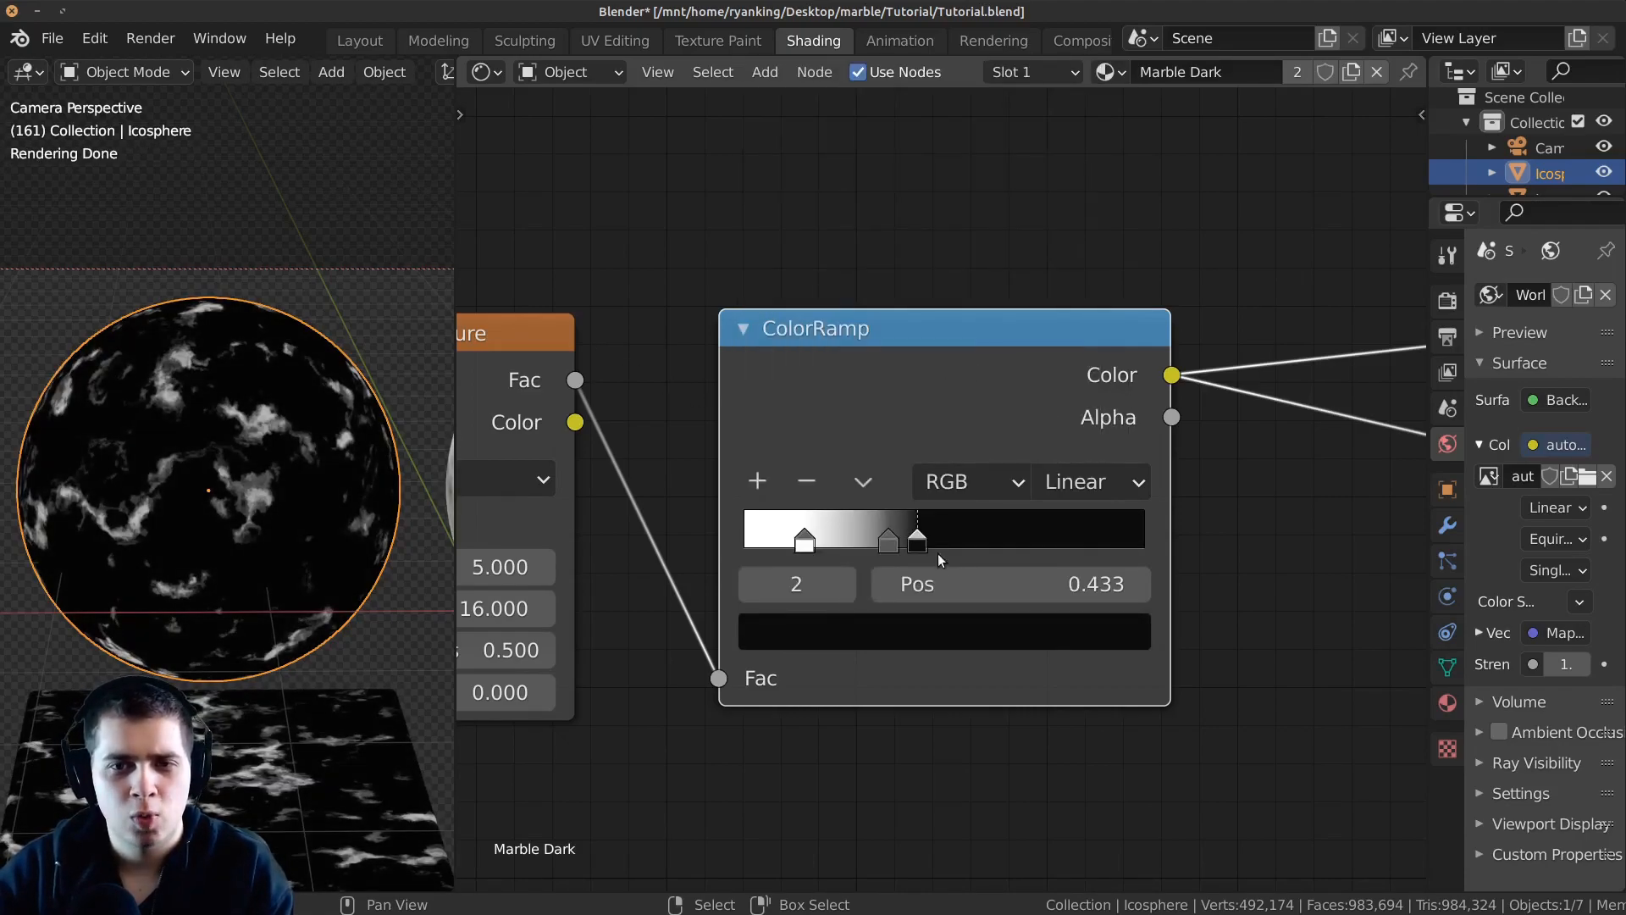
left_click(918, 630)
left_click_drag(1070, 354, 1068, 348)
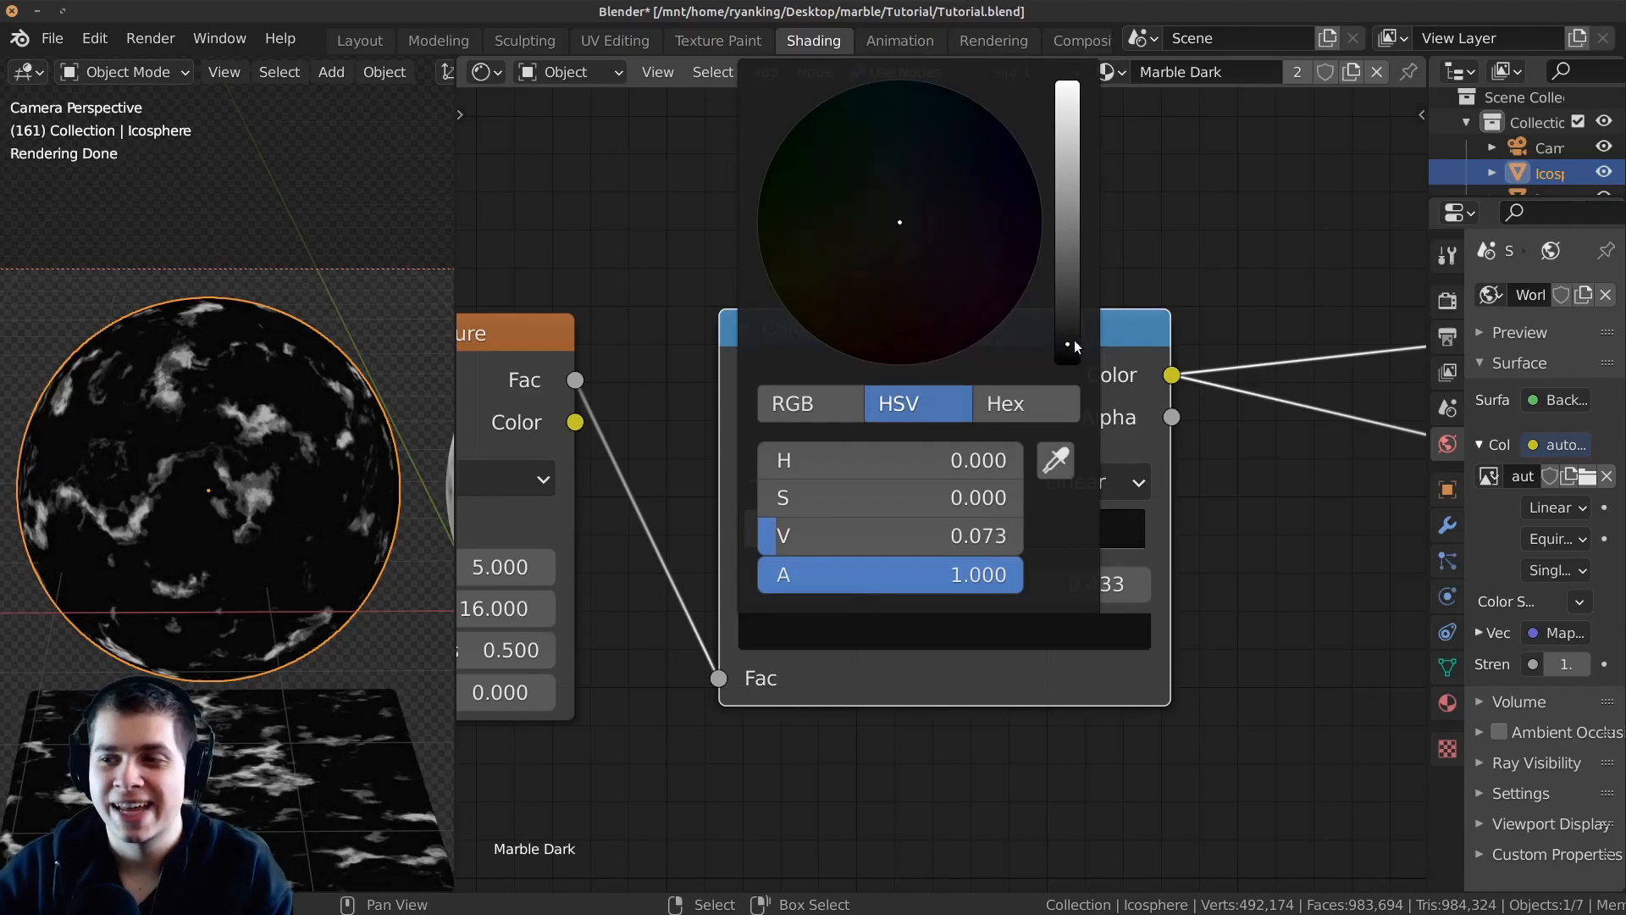
Preview the lower ColorRamp and swap its stops, placing white at 0.113 and black just past the middle of the gradient.
scroll(939, 512, "down", 4)
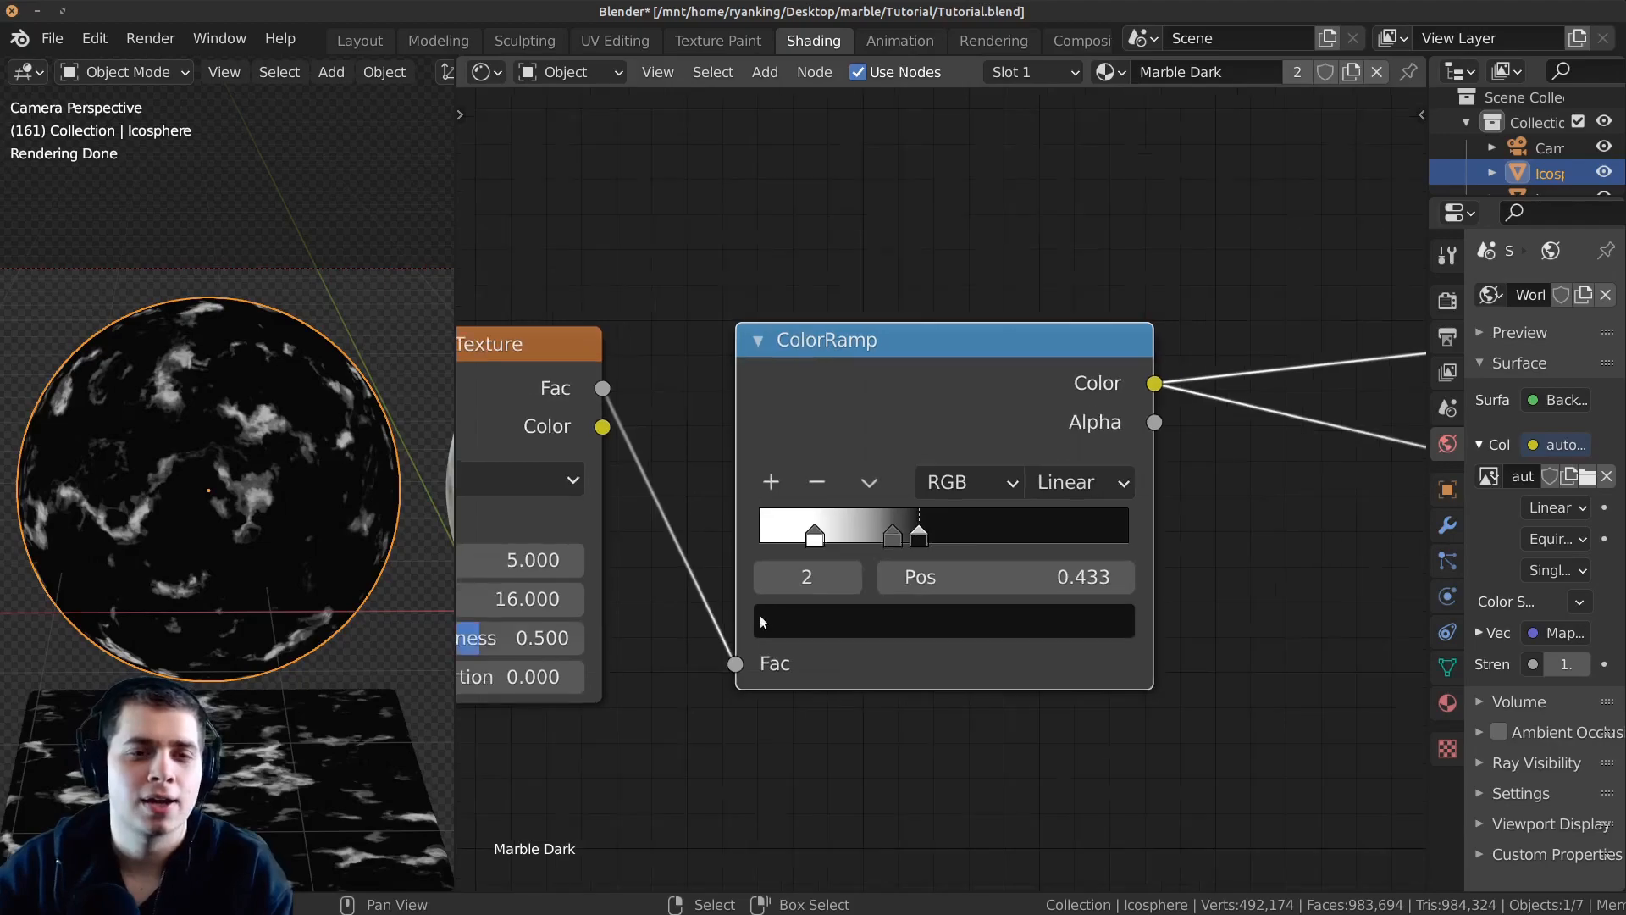
scroll(954, 604, "down", 2)
middle_click_drag(975, 611, 968, 455)
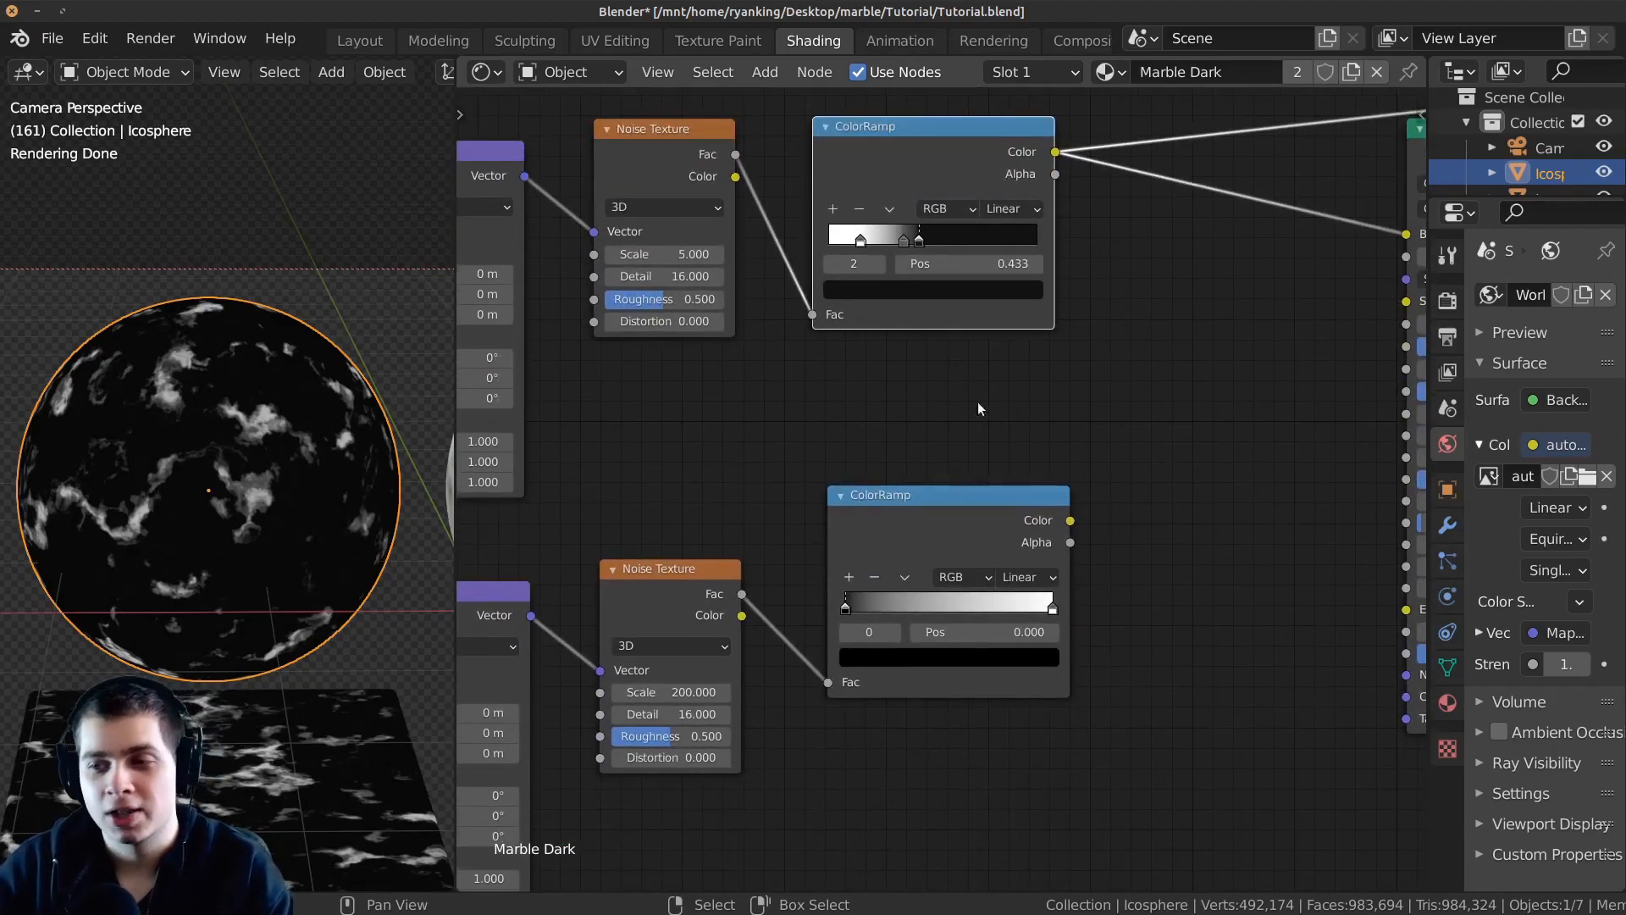
middle_click_drag(1007, 515, 1003, 481)
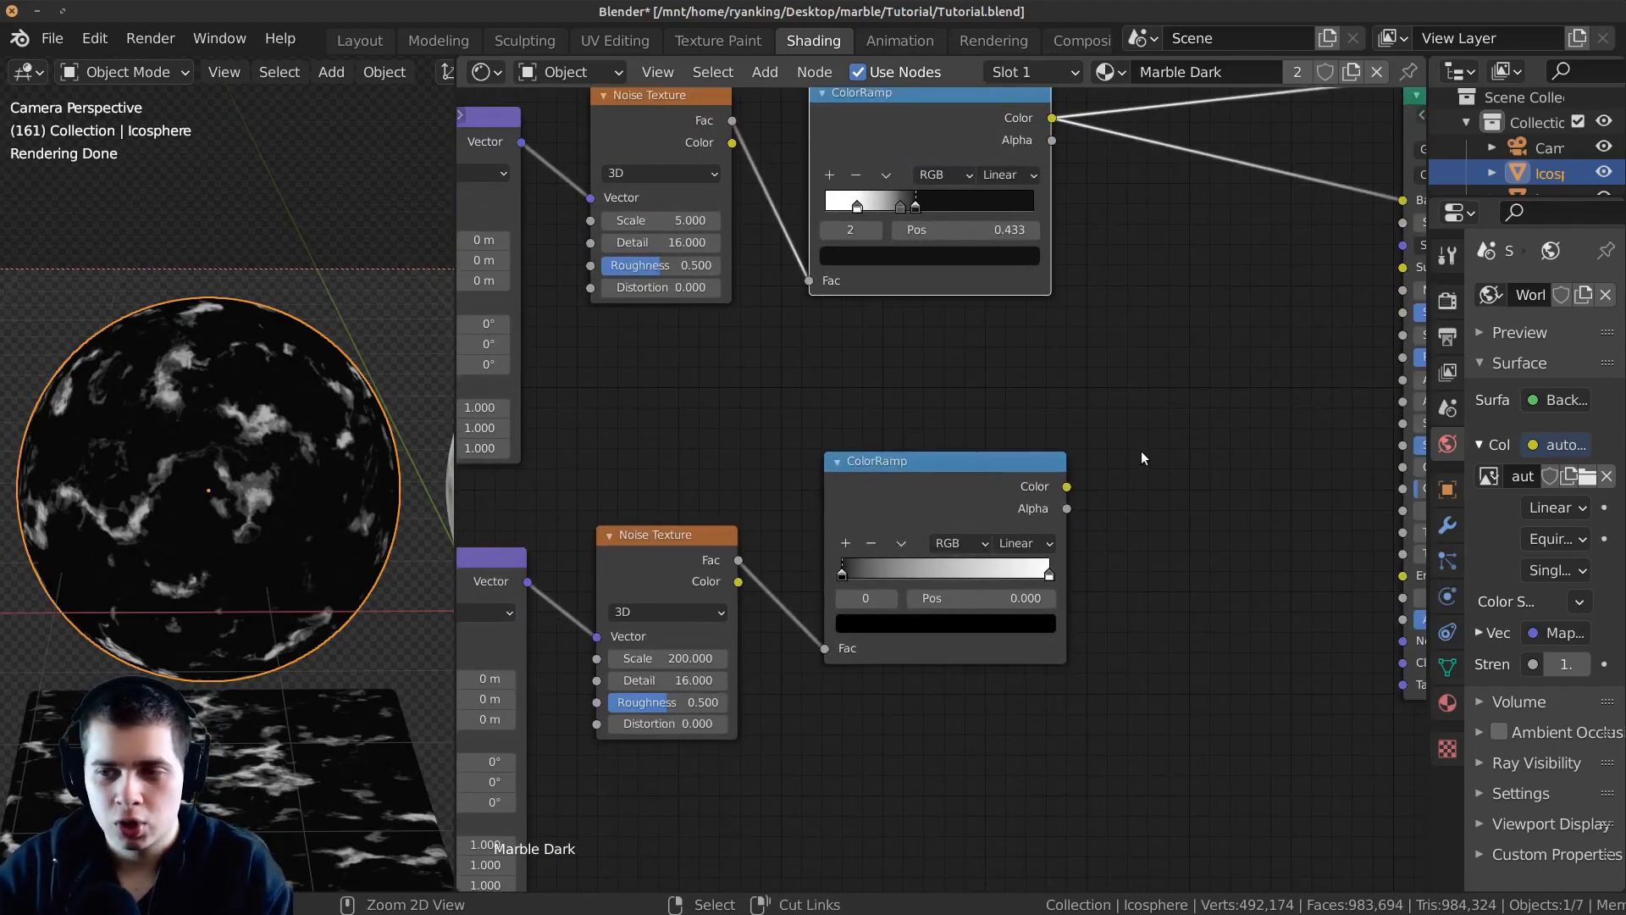
left_click(870, 458, "ctrl+shift")
scroll(917, 479, "up", 2)
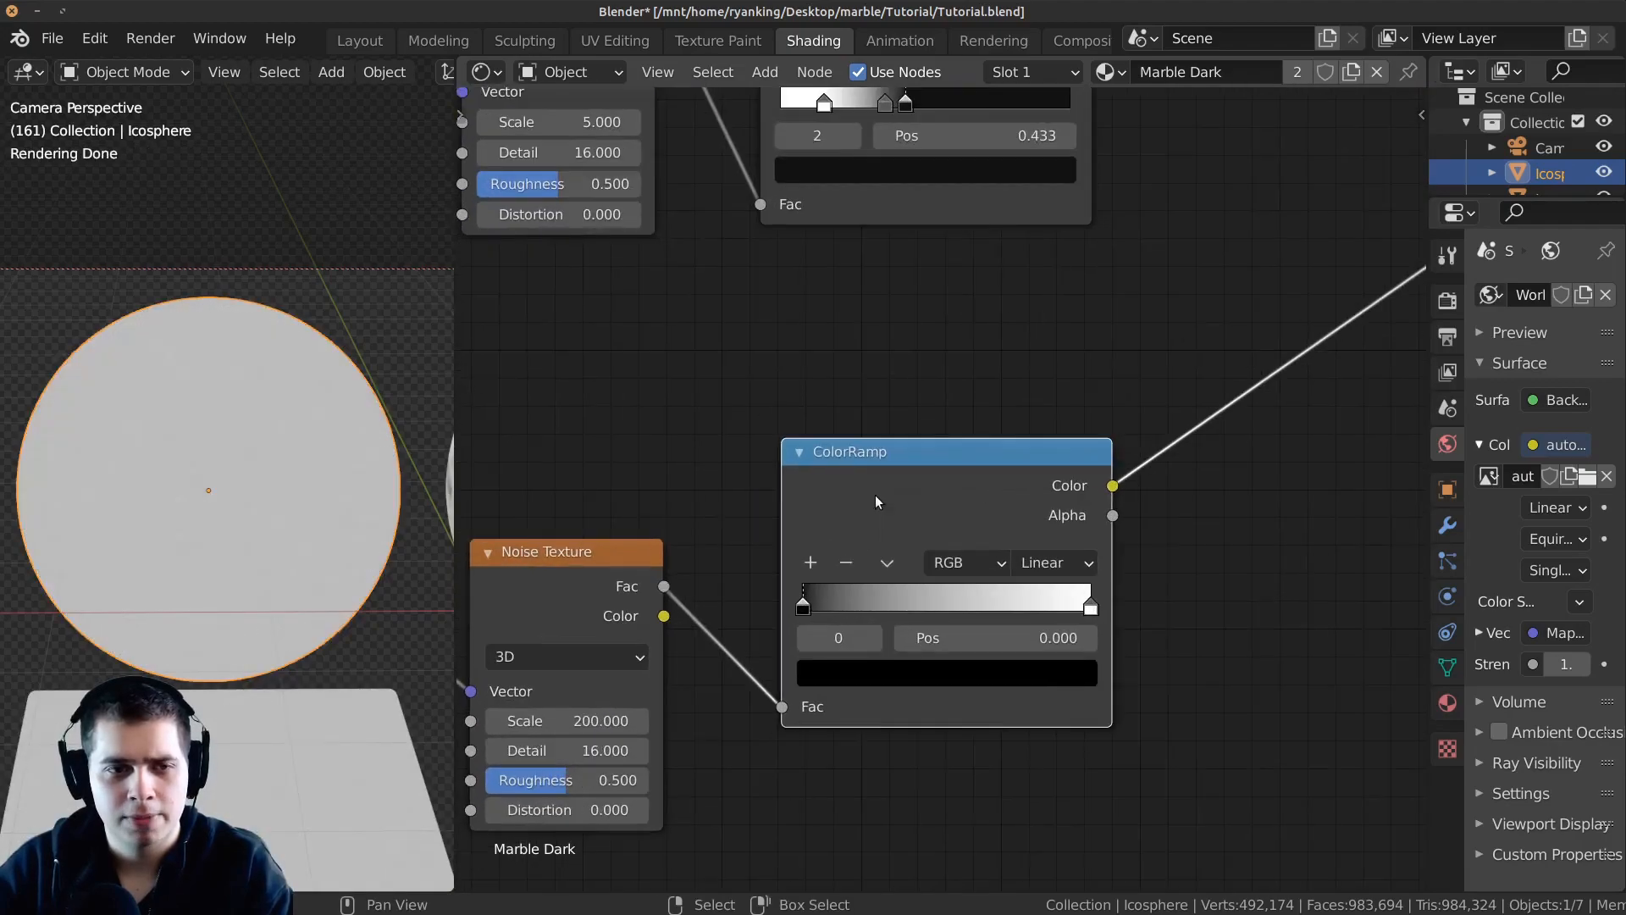
scroll(882, 475, "up", 2)
left_click_drag(1147, 601, 867, 587)
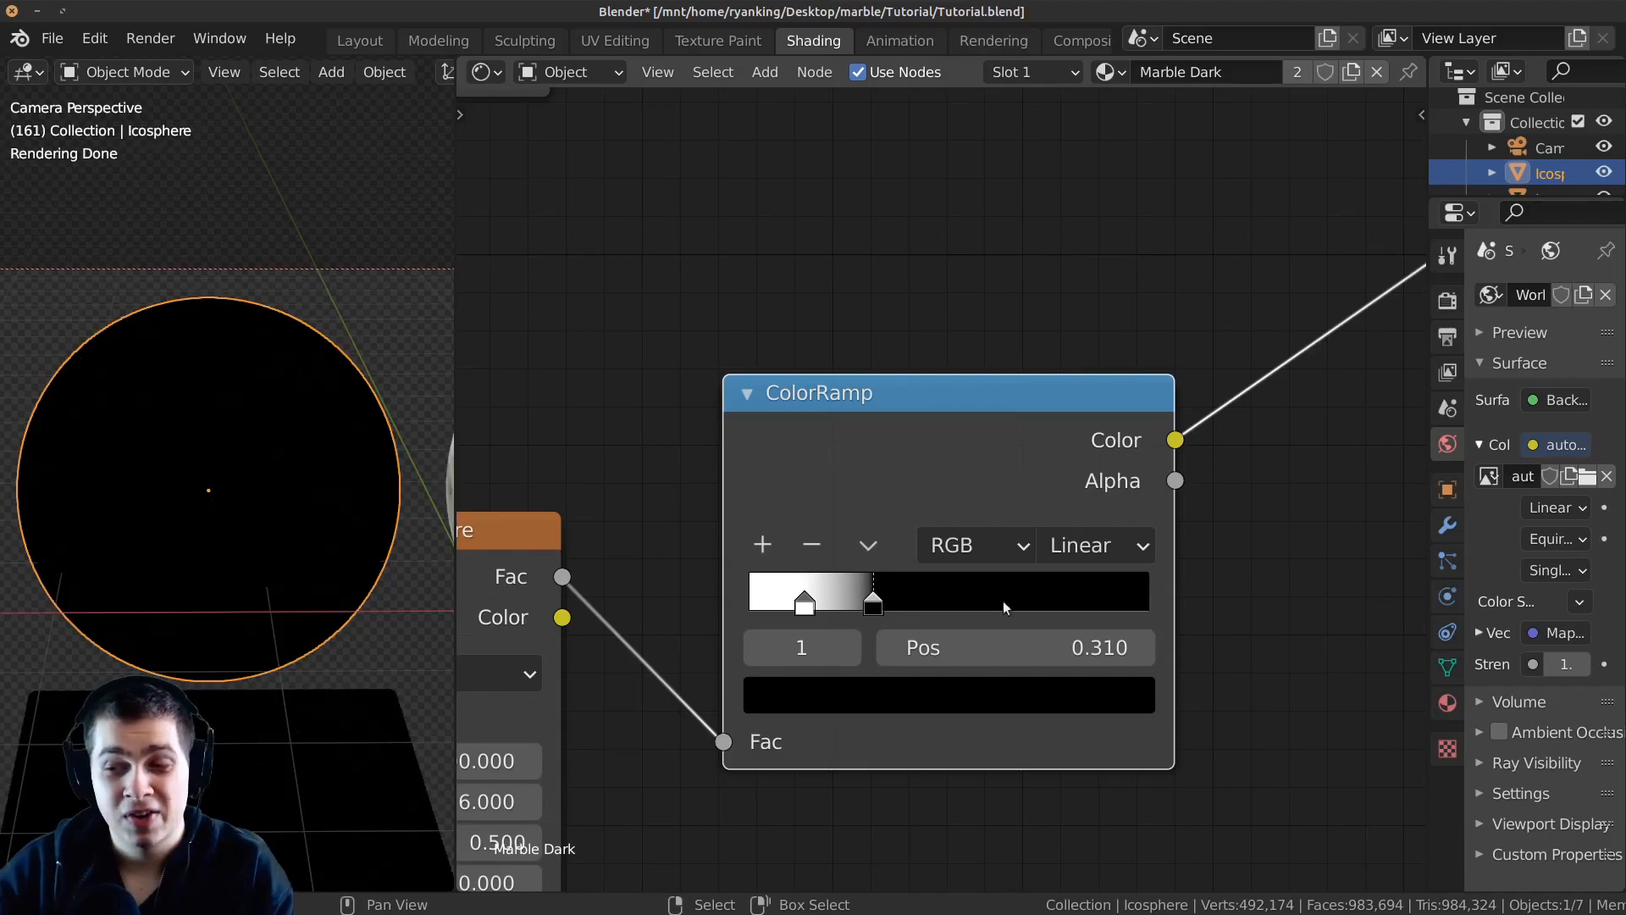
left_click_drag(871, 603, 976, 593)
left_click_drag(807, 591, 796, 594)
Darken the lower ColorRamp's white stop to light grey and add a mid-grey stop at 0.376 between it and black.
left_click(784, 703)
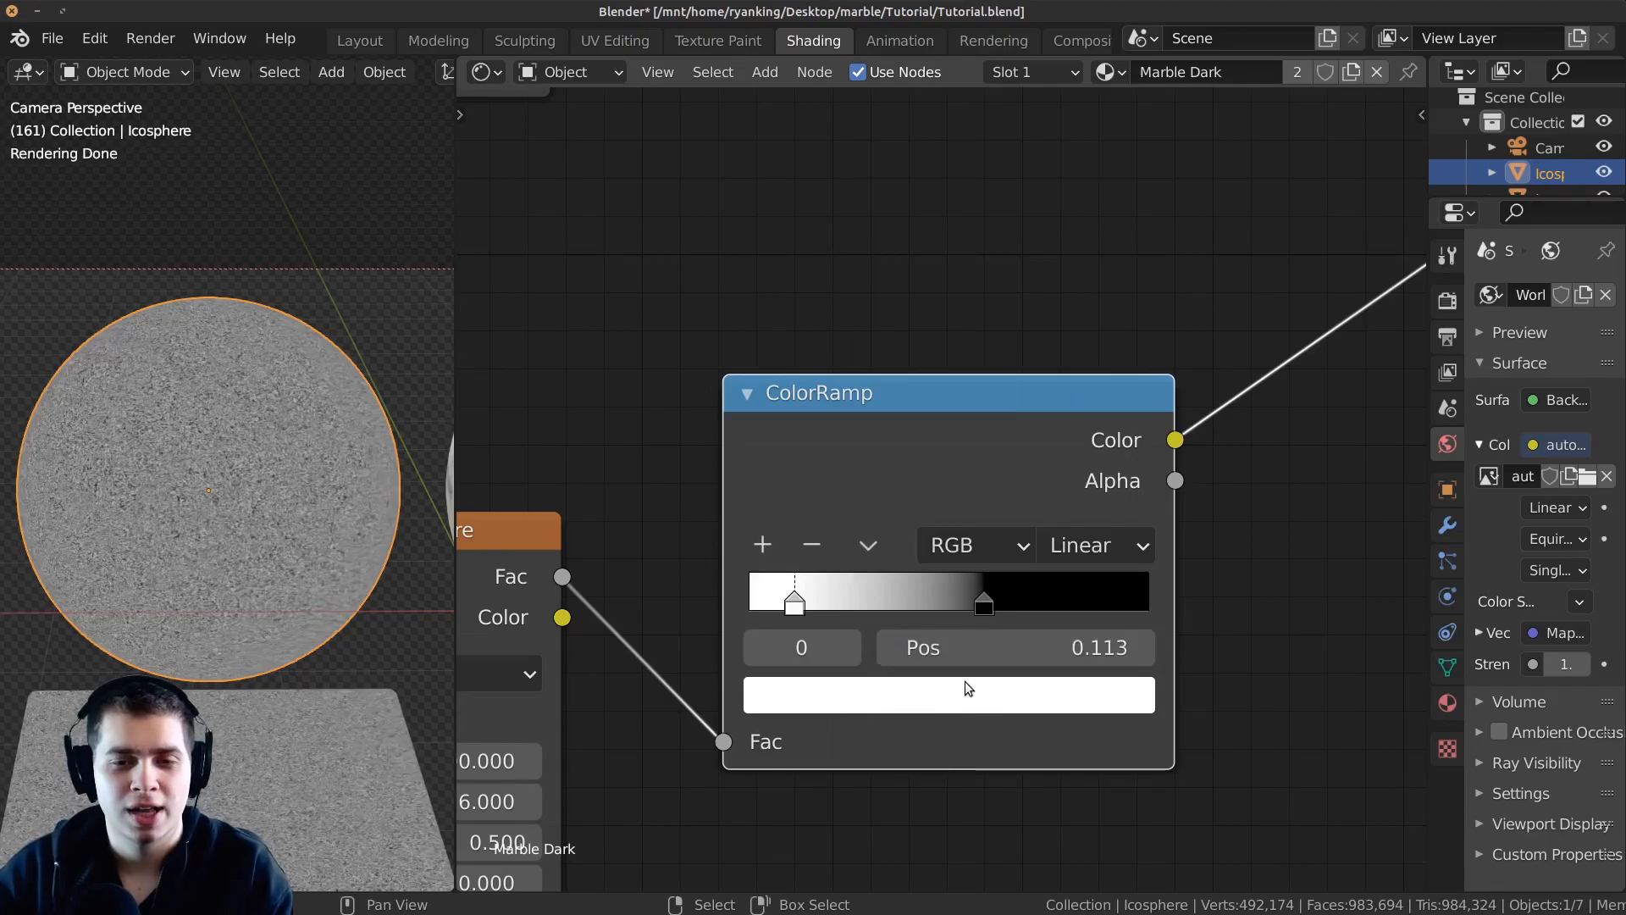
left_click(912, 697)
left_click_drag(1069, 161, 1072, 246)
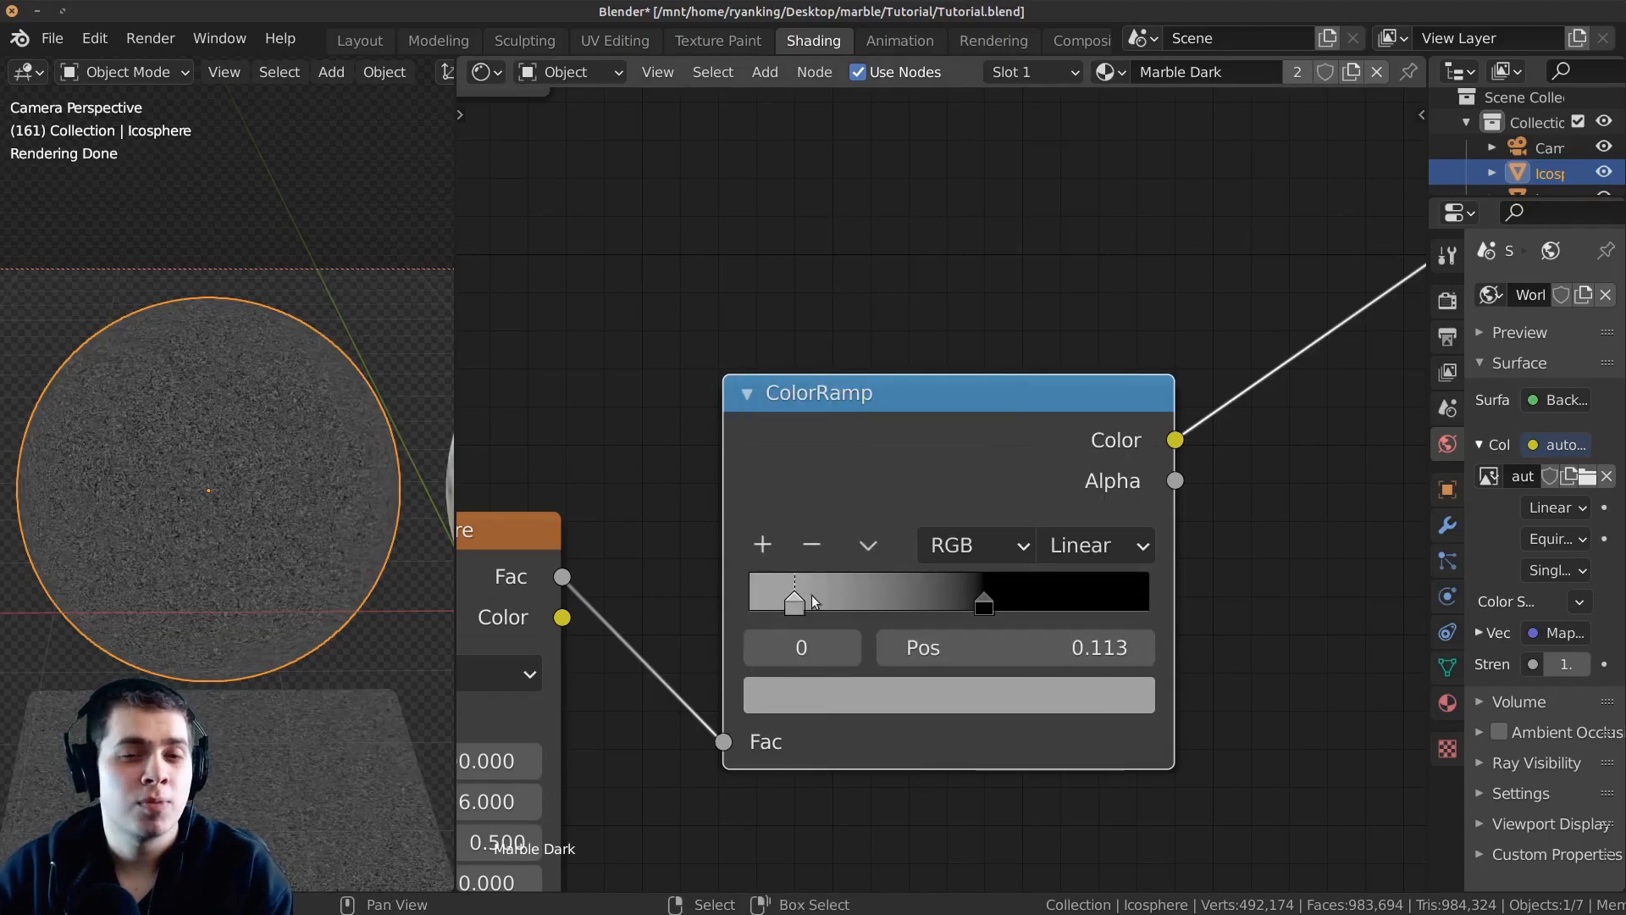
left_click(773, 543)
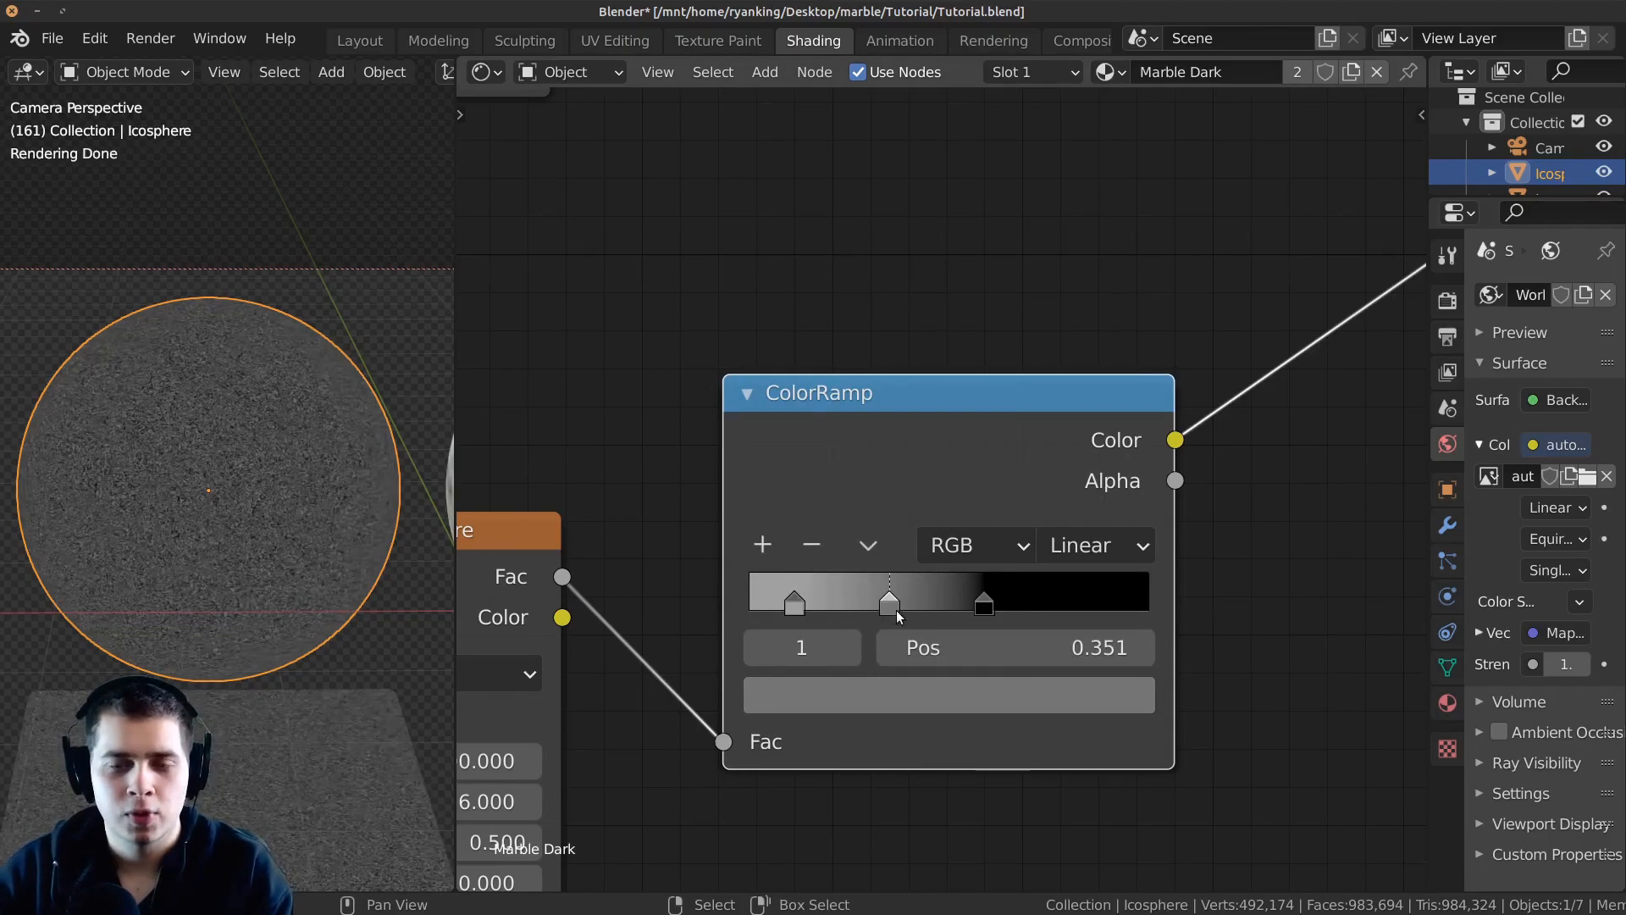
left_click_drag(897, 602, 907, 602)
scroll(238, 525, "up", 5)
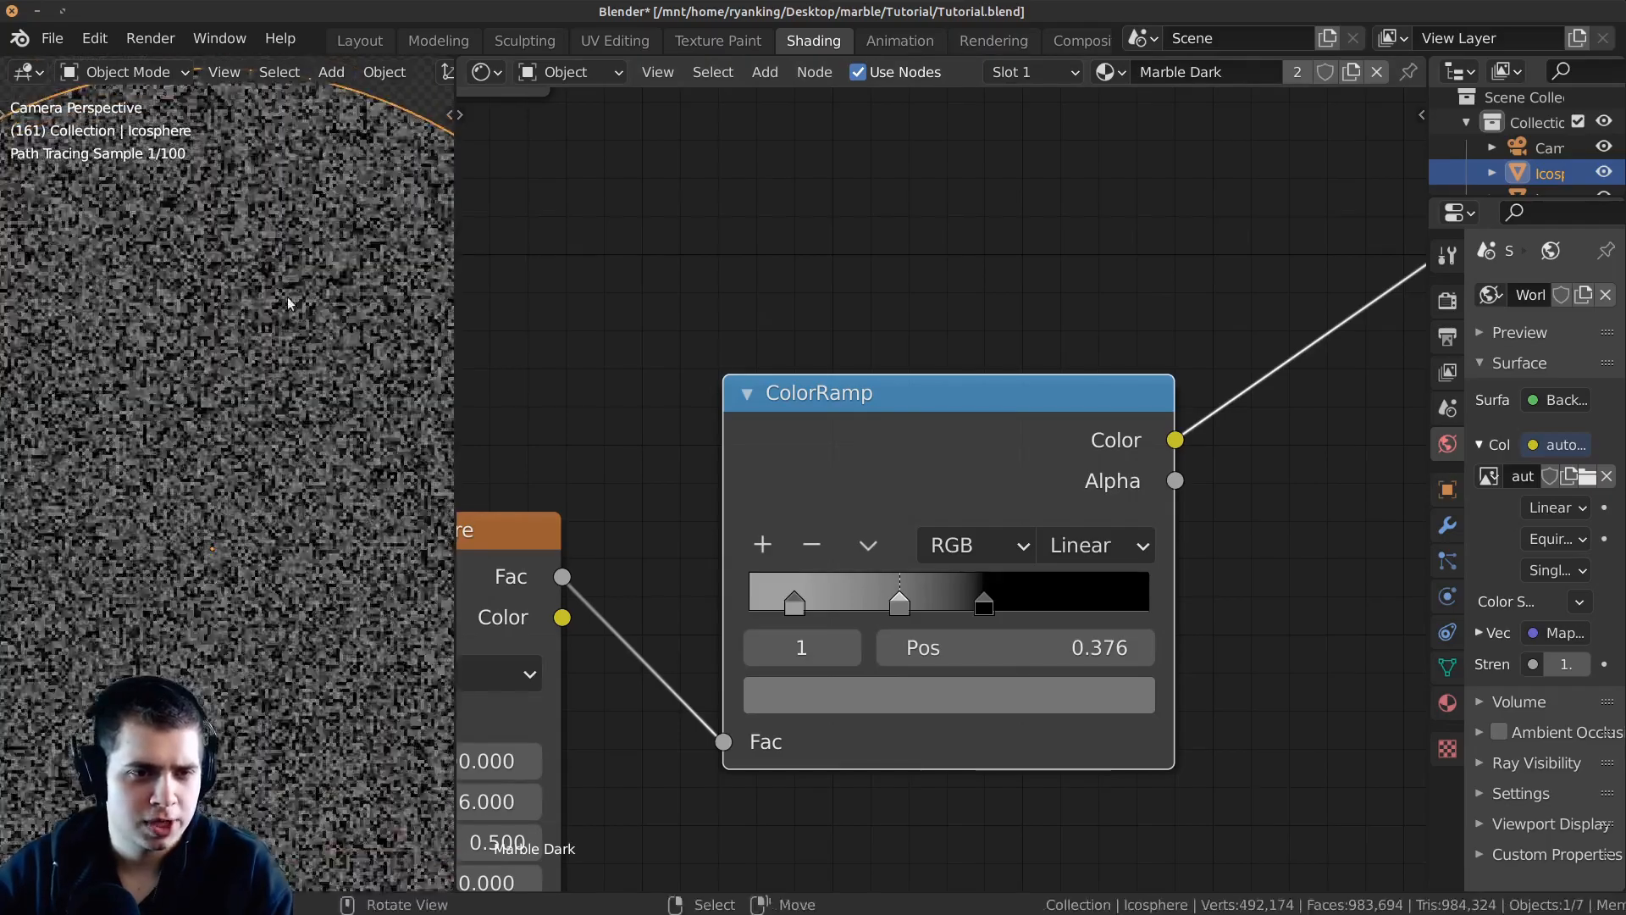
scroll(1032, 636, "up", 2)
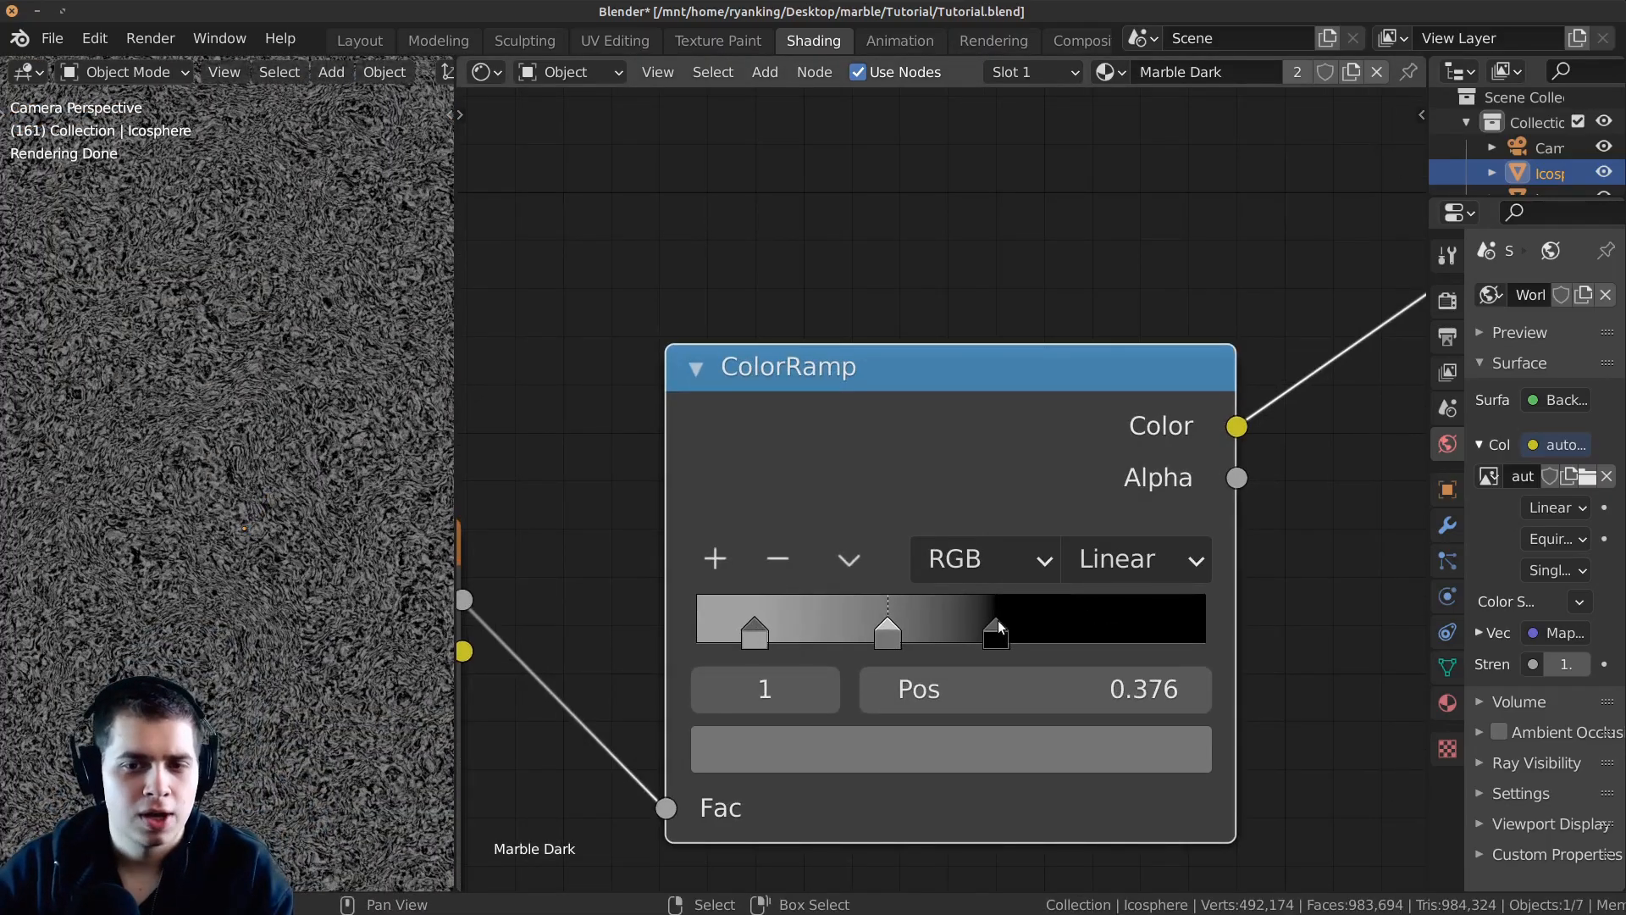
Move the lower ColorRamp's middle grey stop to 0.422, closer to the black stop.
left_click(996, 631)
left_click(896, 634)
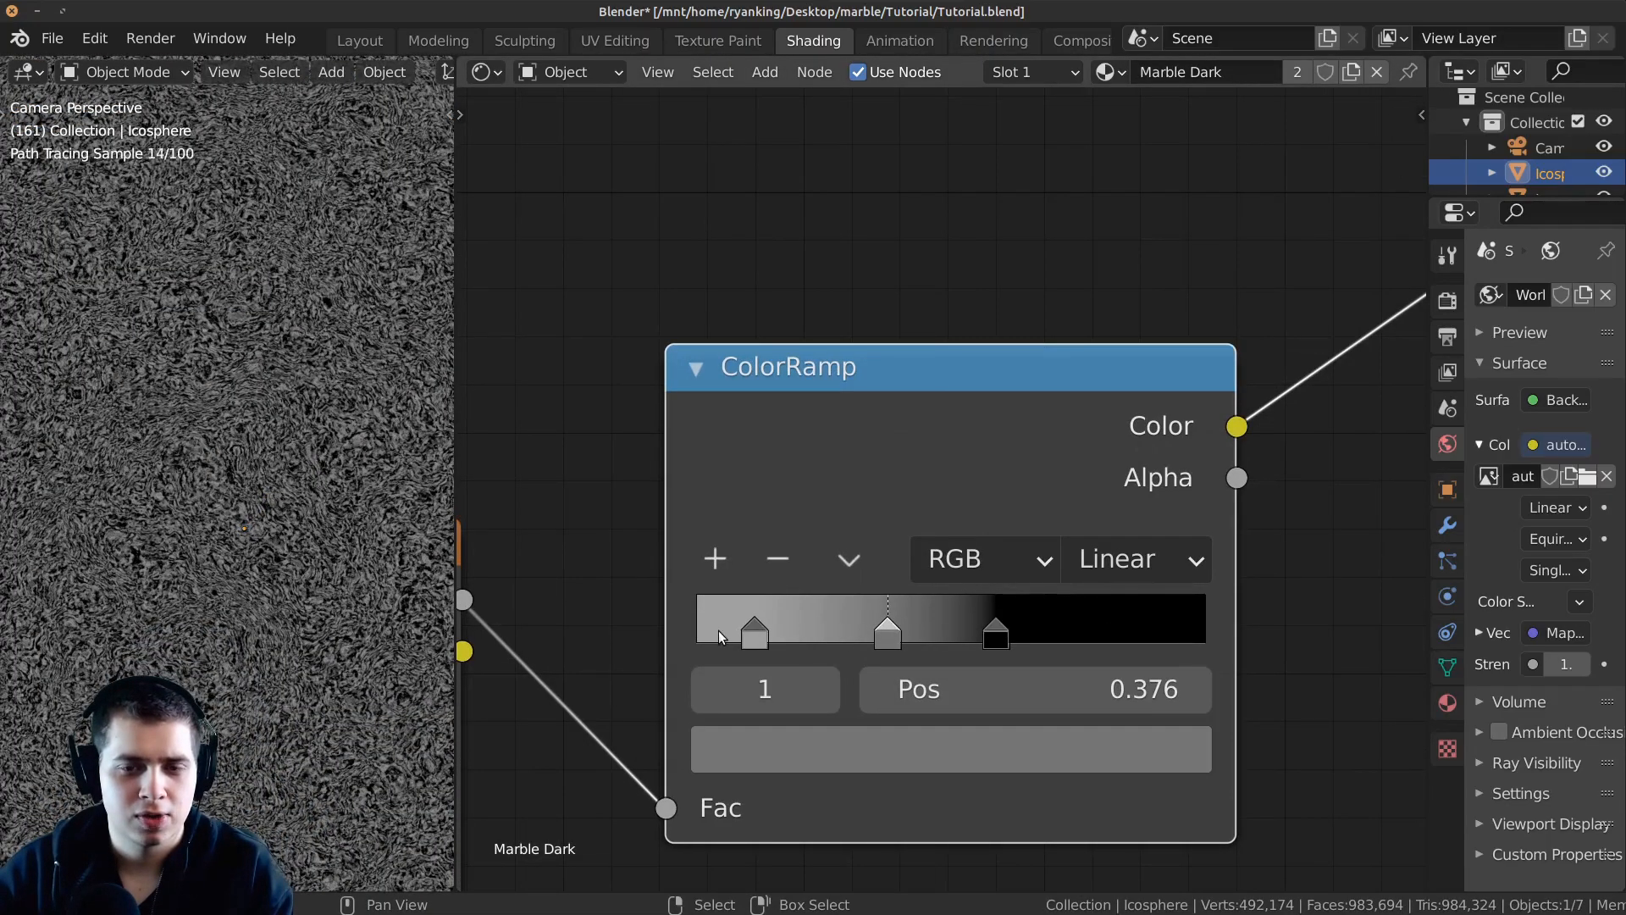
left_click(751, 628)
middle_click_drag(885, 624, 859, 566)
left_click_drag(860, 568, 884, 571)
Darken the lower ColorRamp's middle stop at 0.422 to dark grey.
left_click(895, 677)
scroll(865, 646, "down", 1)
middle_click_drag(865, 646, 862, 797)
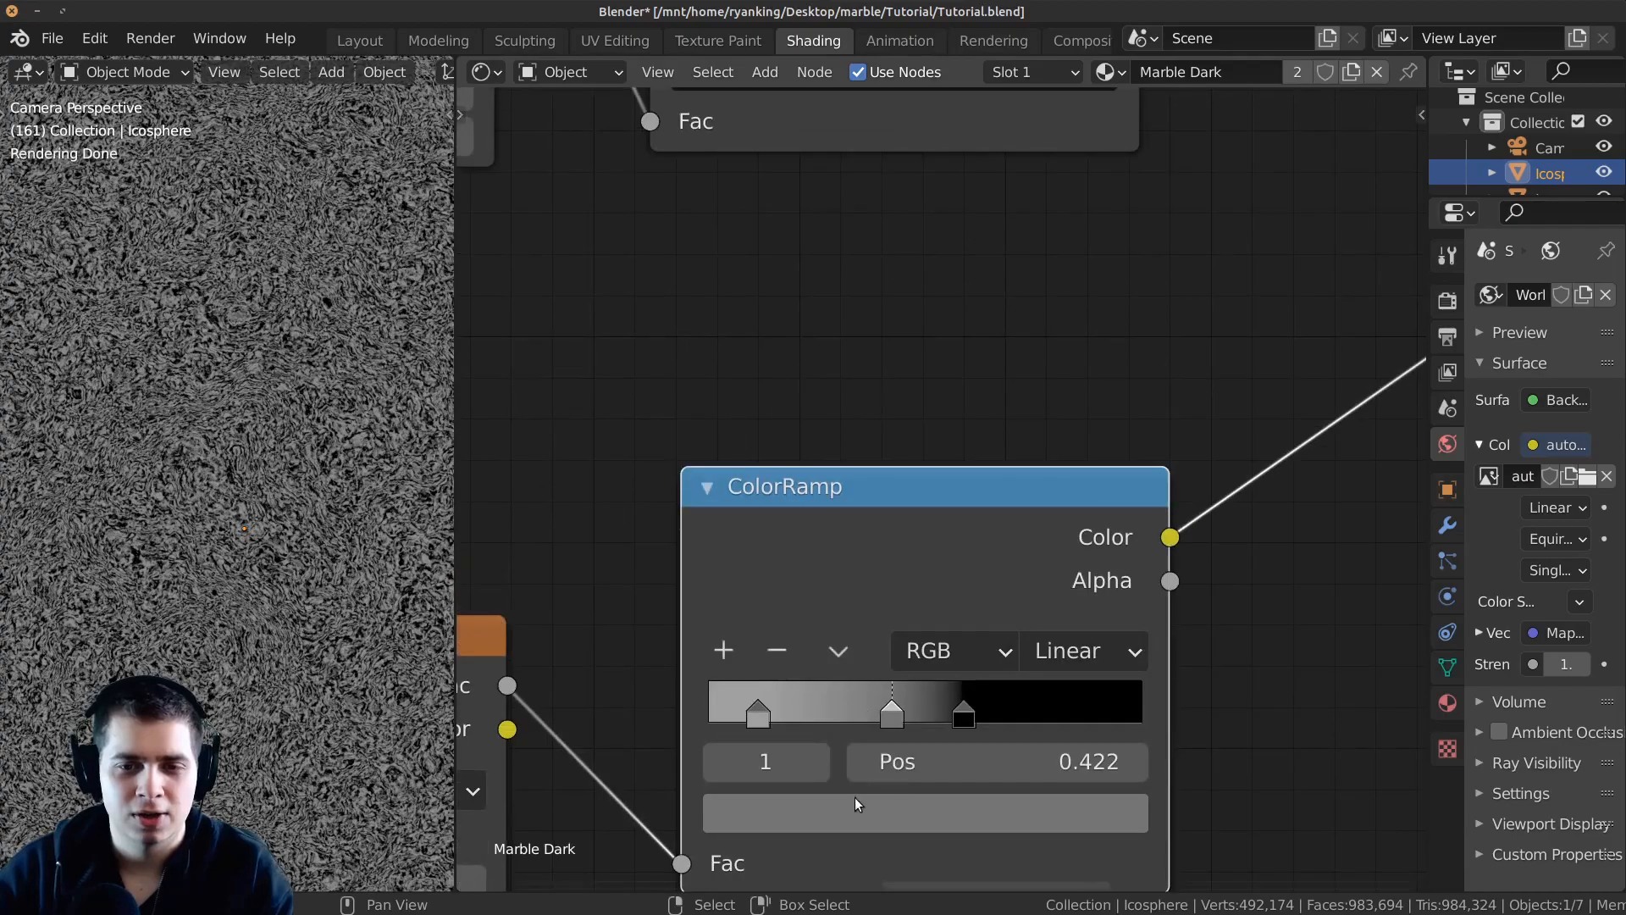
left_click(827, 815)
middle_click_drag(1203, 749, 1207, 555)
scroll(1165, 567, "up", 2)
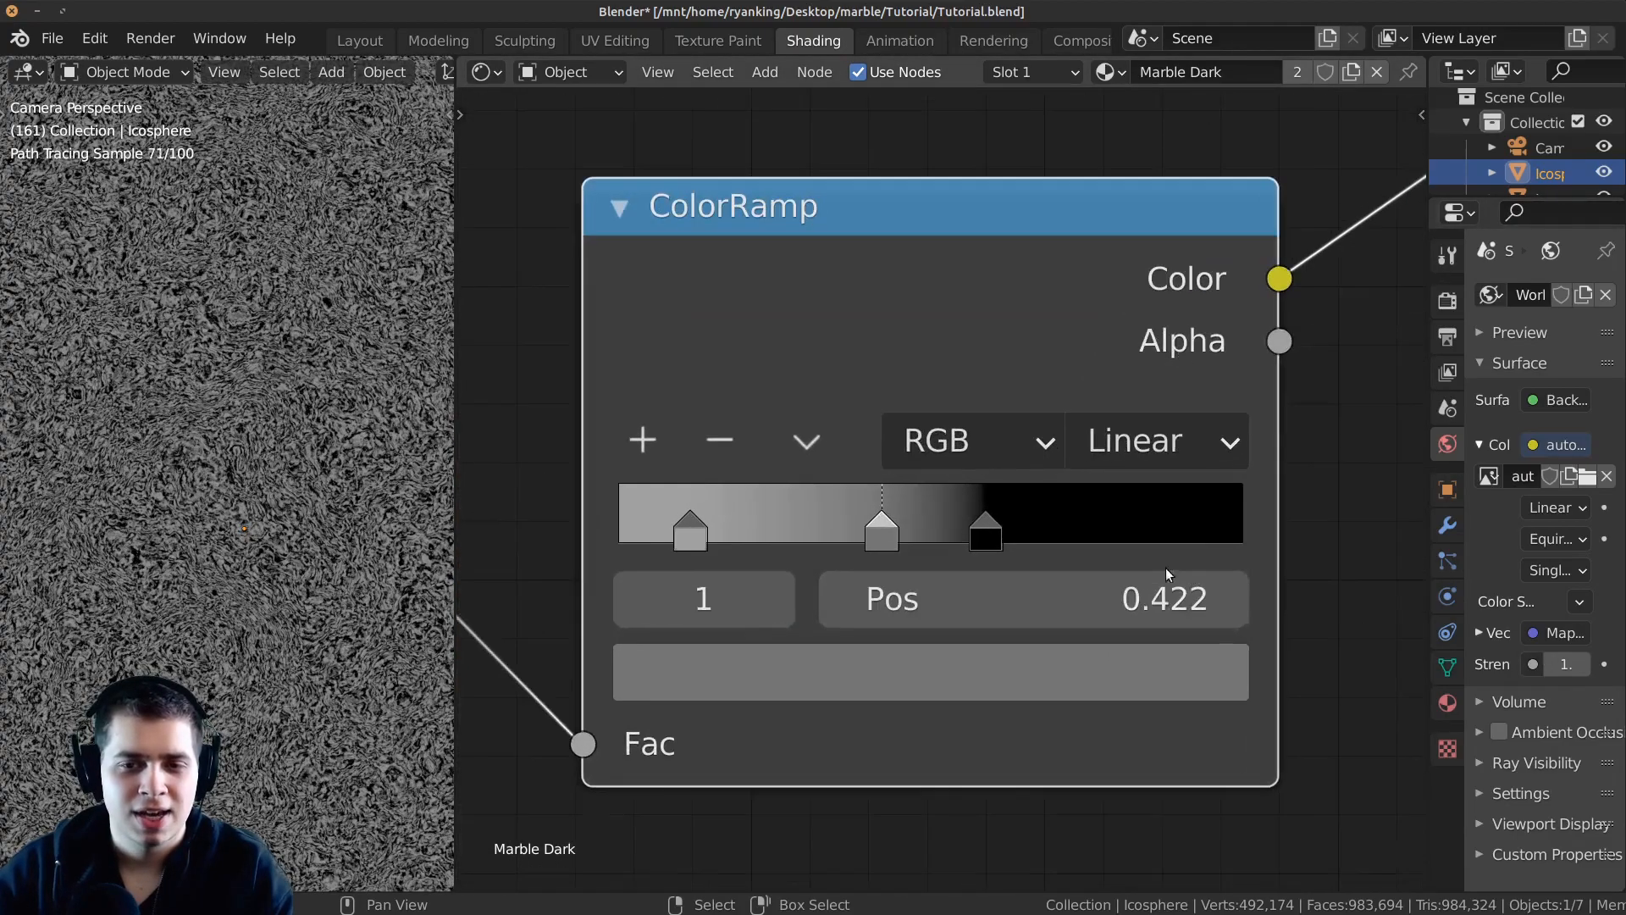
left_click(933, 688)
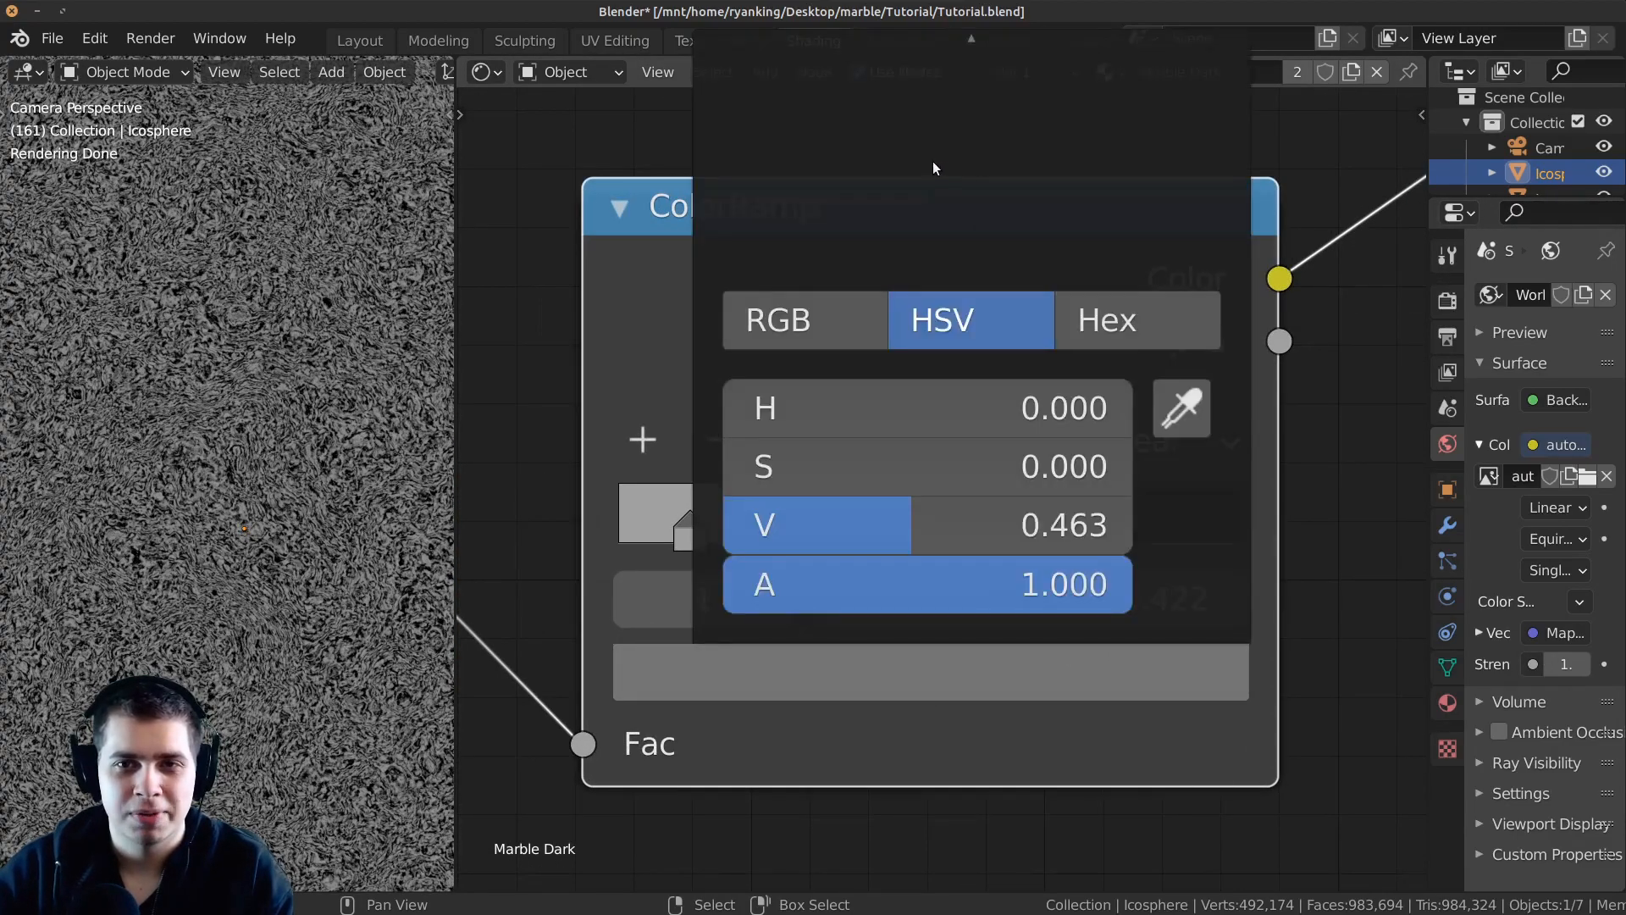
scroll(1211, 566, "down", 5)
middle_click_drag(1188, 533, 1196, 641)
scroll(1196, 641, "down", 1)
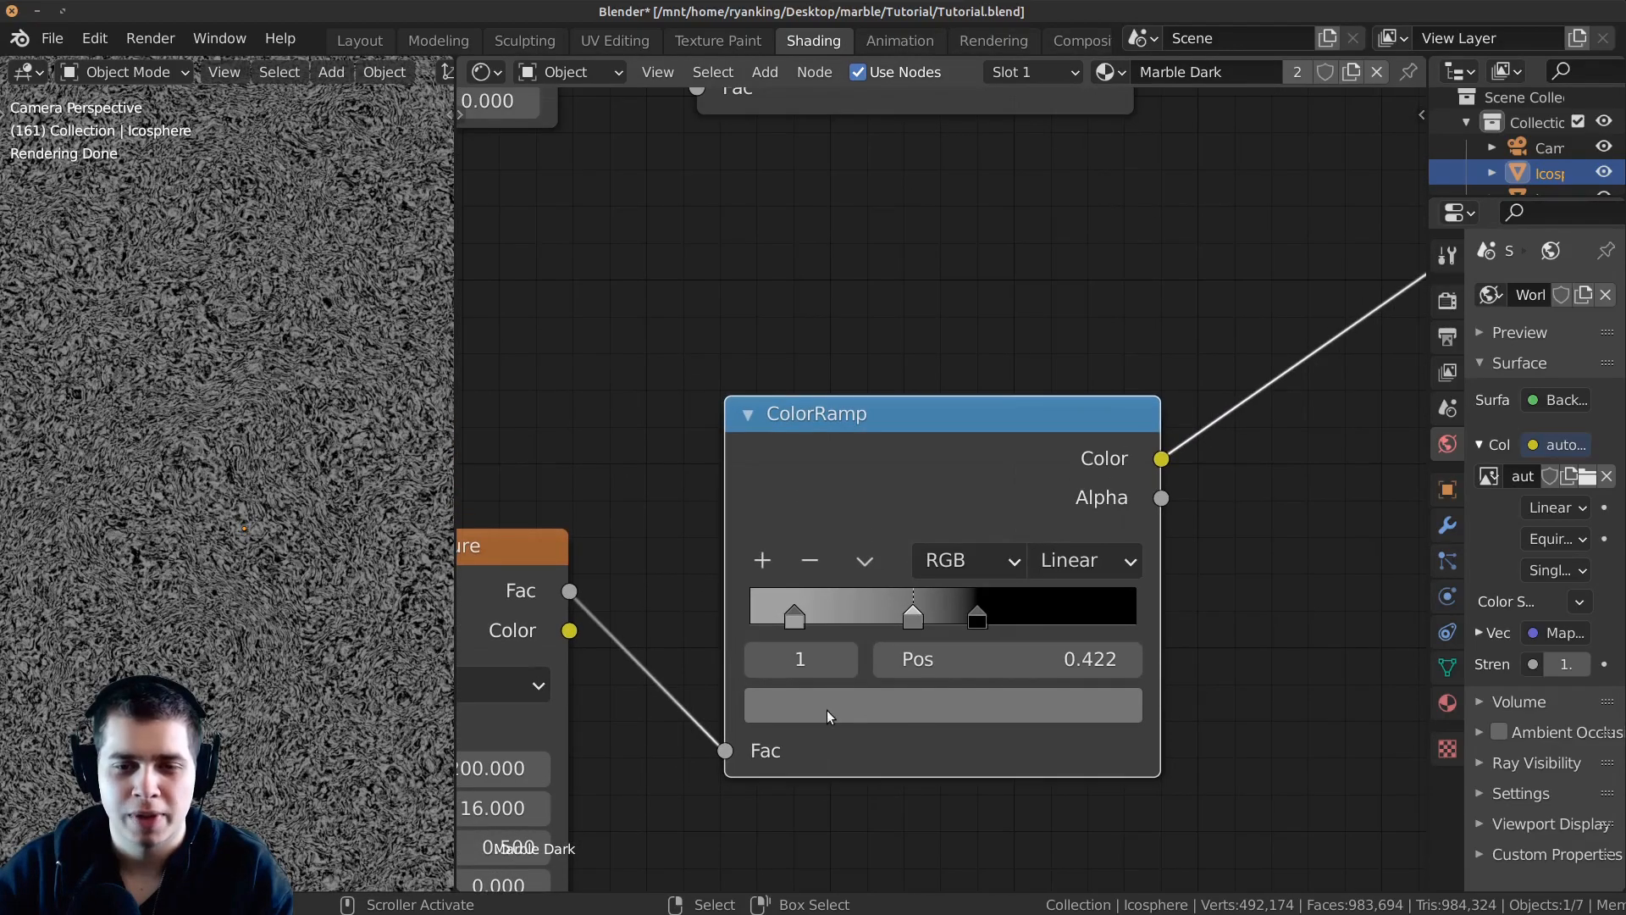
left_click(828, 709)
left_click_drag(1059, 291, 1062, 367)
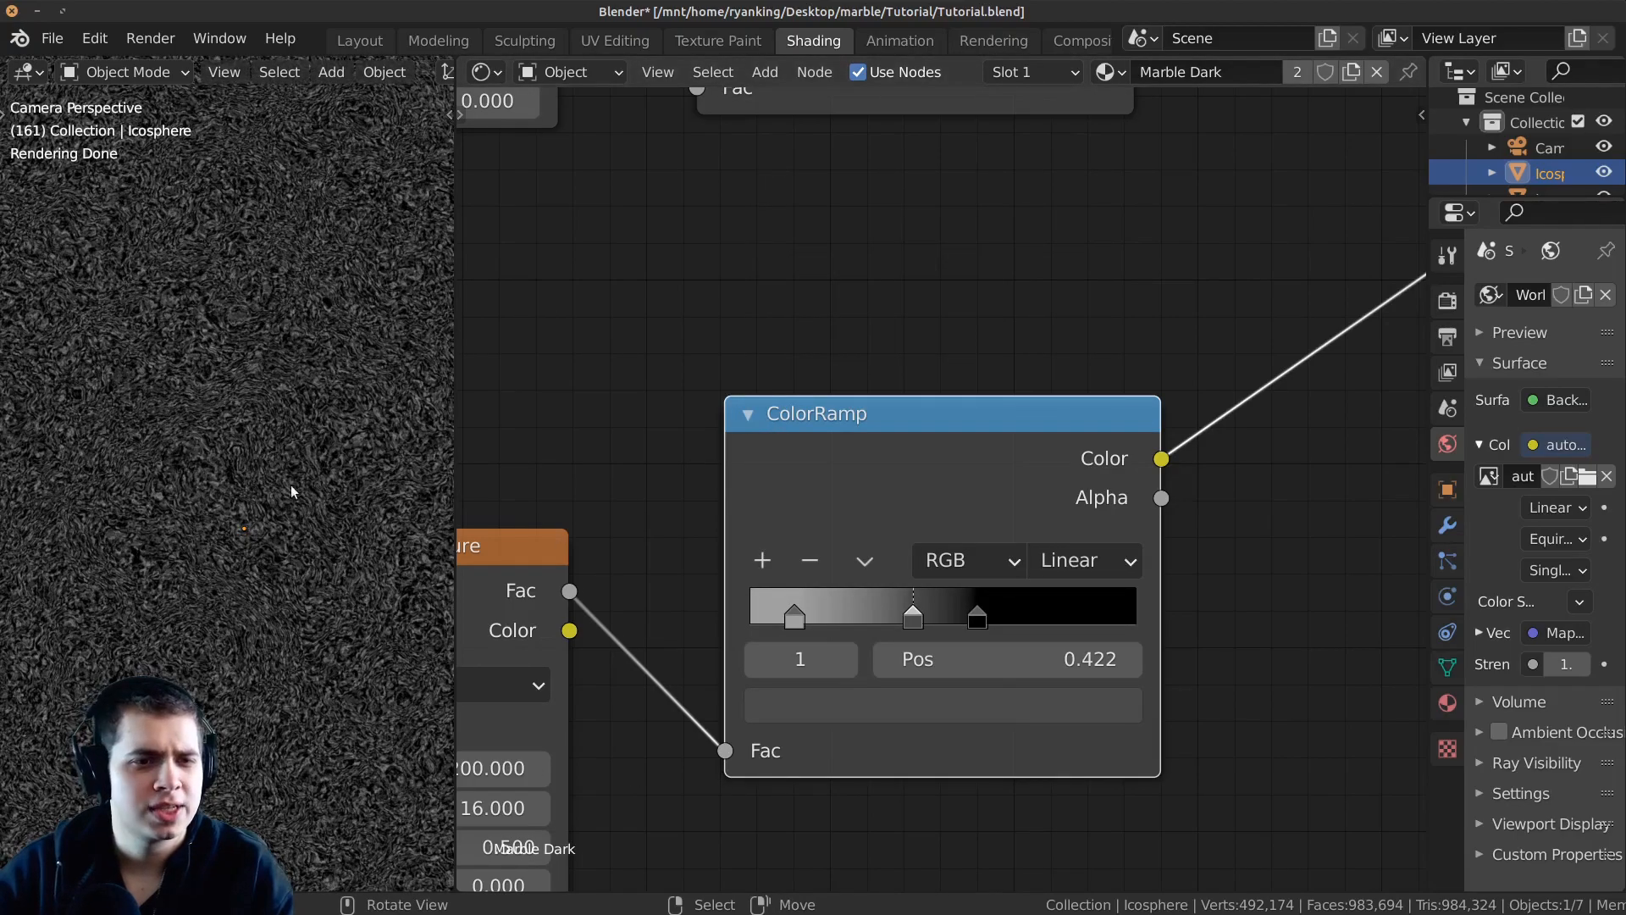
Examine the fine noise up close and compare the previews of the upper and lower ColorRamps.
scroll(286, 512, "up", 3)
scroll(821, 669, "down", 6)
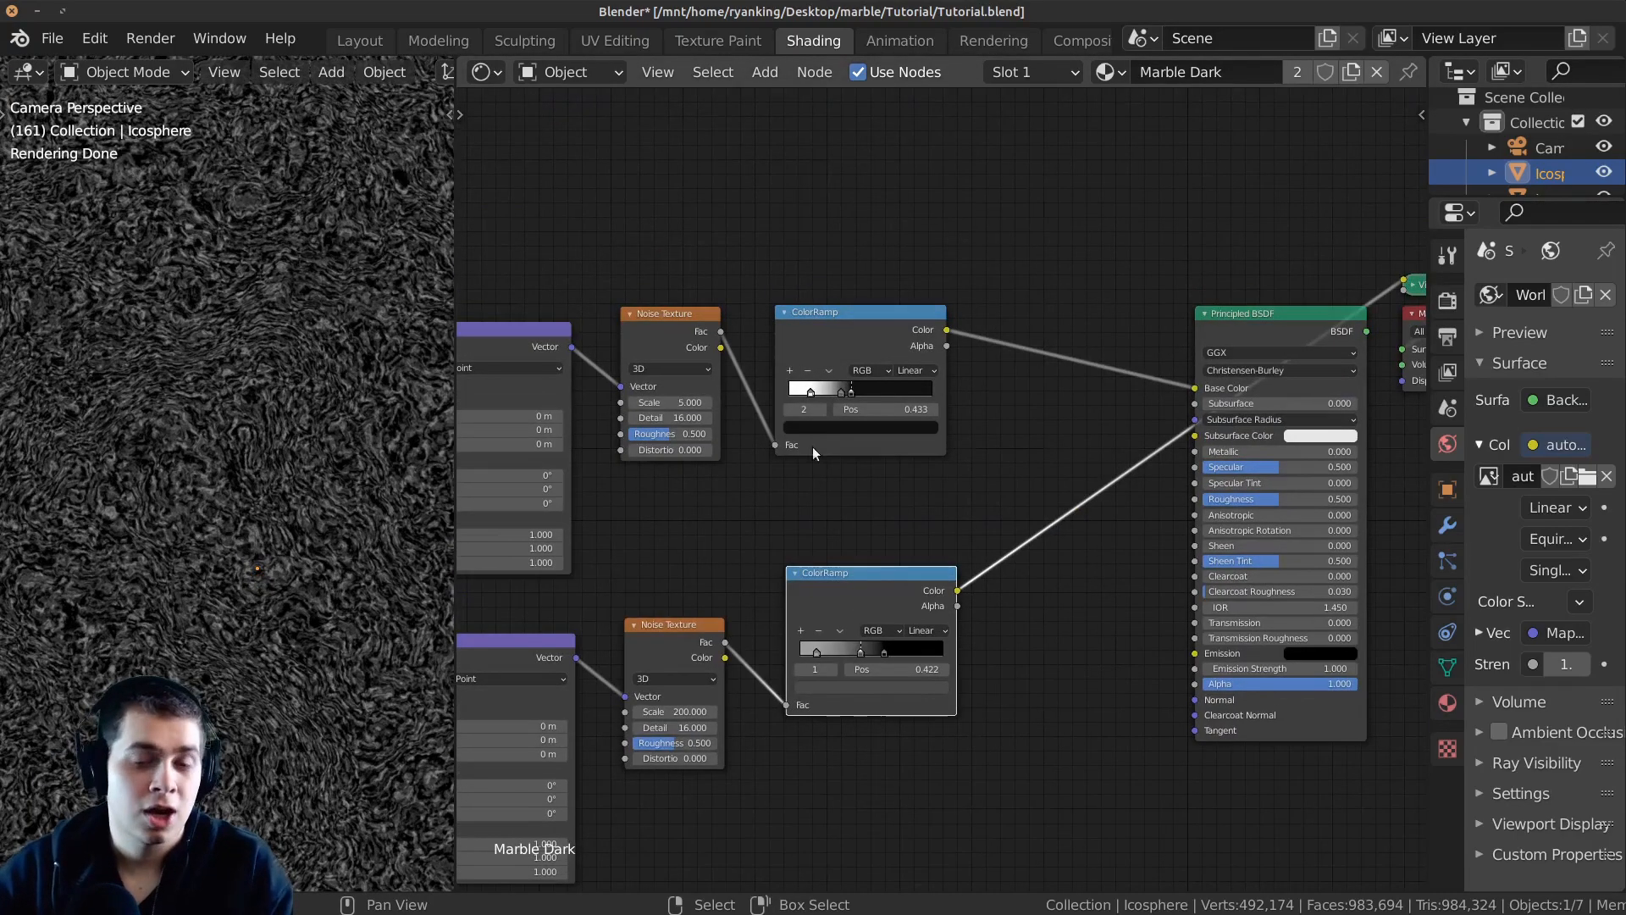
left_click(837, 323, "ctrl+shift")
scroll(261, 422, "down", 5)
left_click(870, 593, "ctrl+shift")
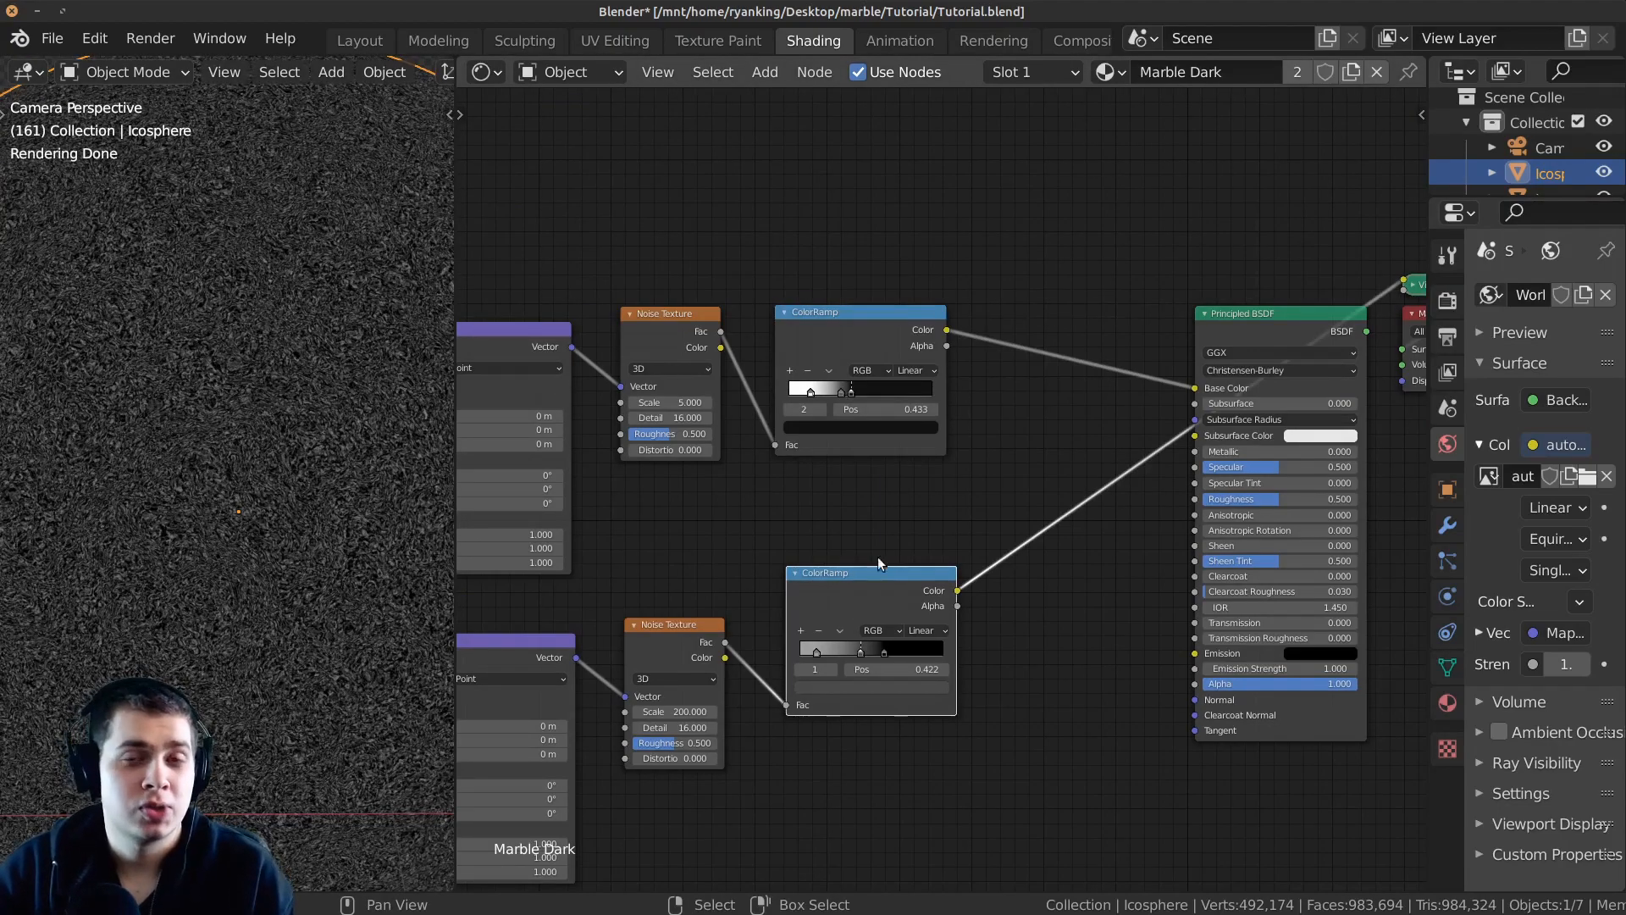
Add a MixRGB node between the upper ColorRamp's Color output and the Principled BSDF's Base Color.
scroll(955, 504, "up", 1)
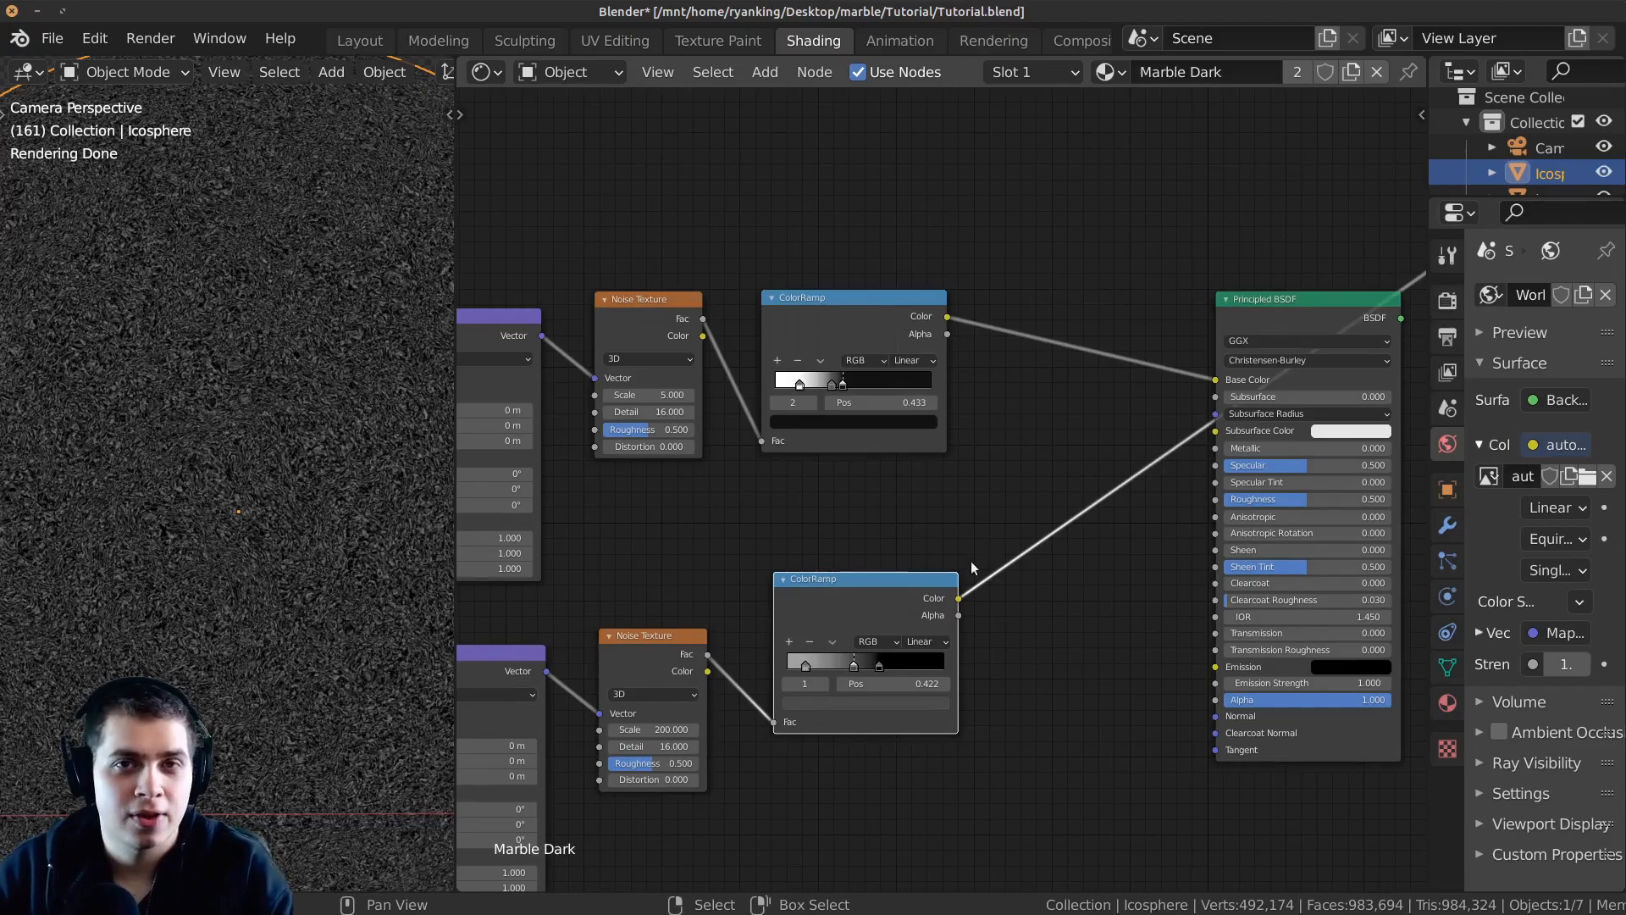
key("shift+a")
left_click(1025, 236)
type("mix")
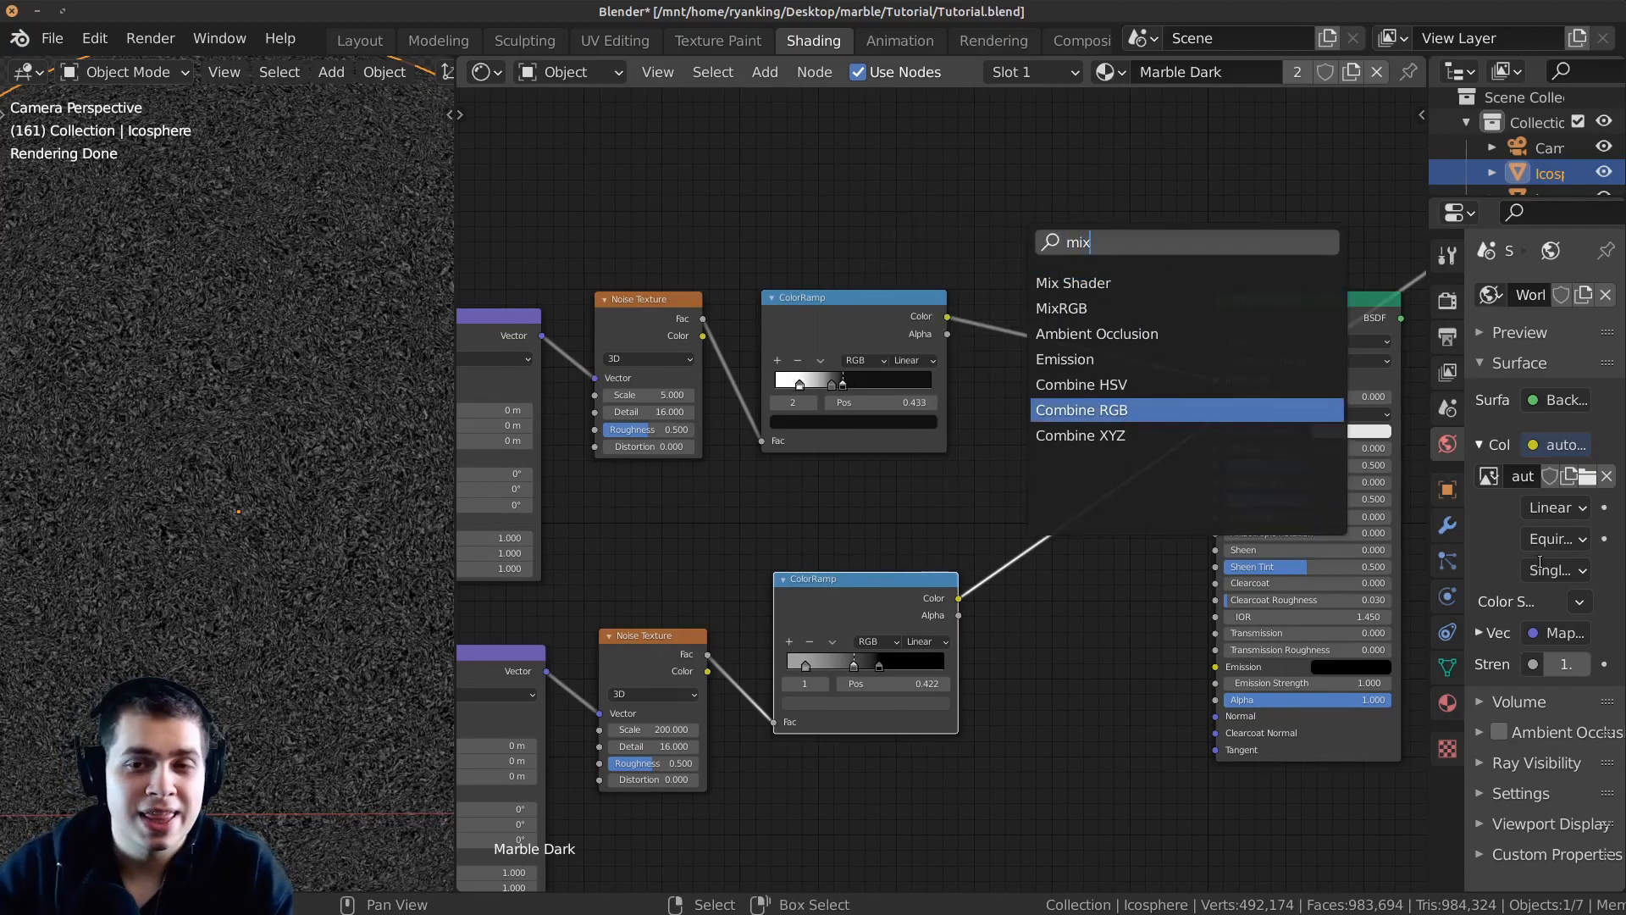
left_click(1077, 312)
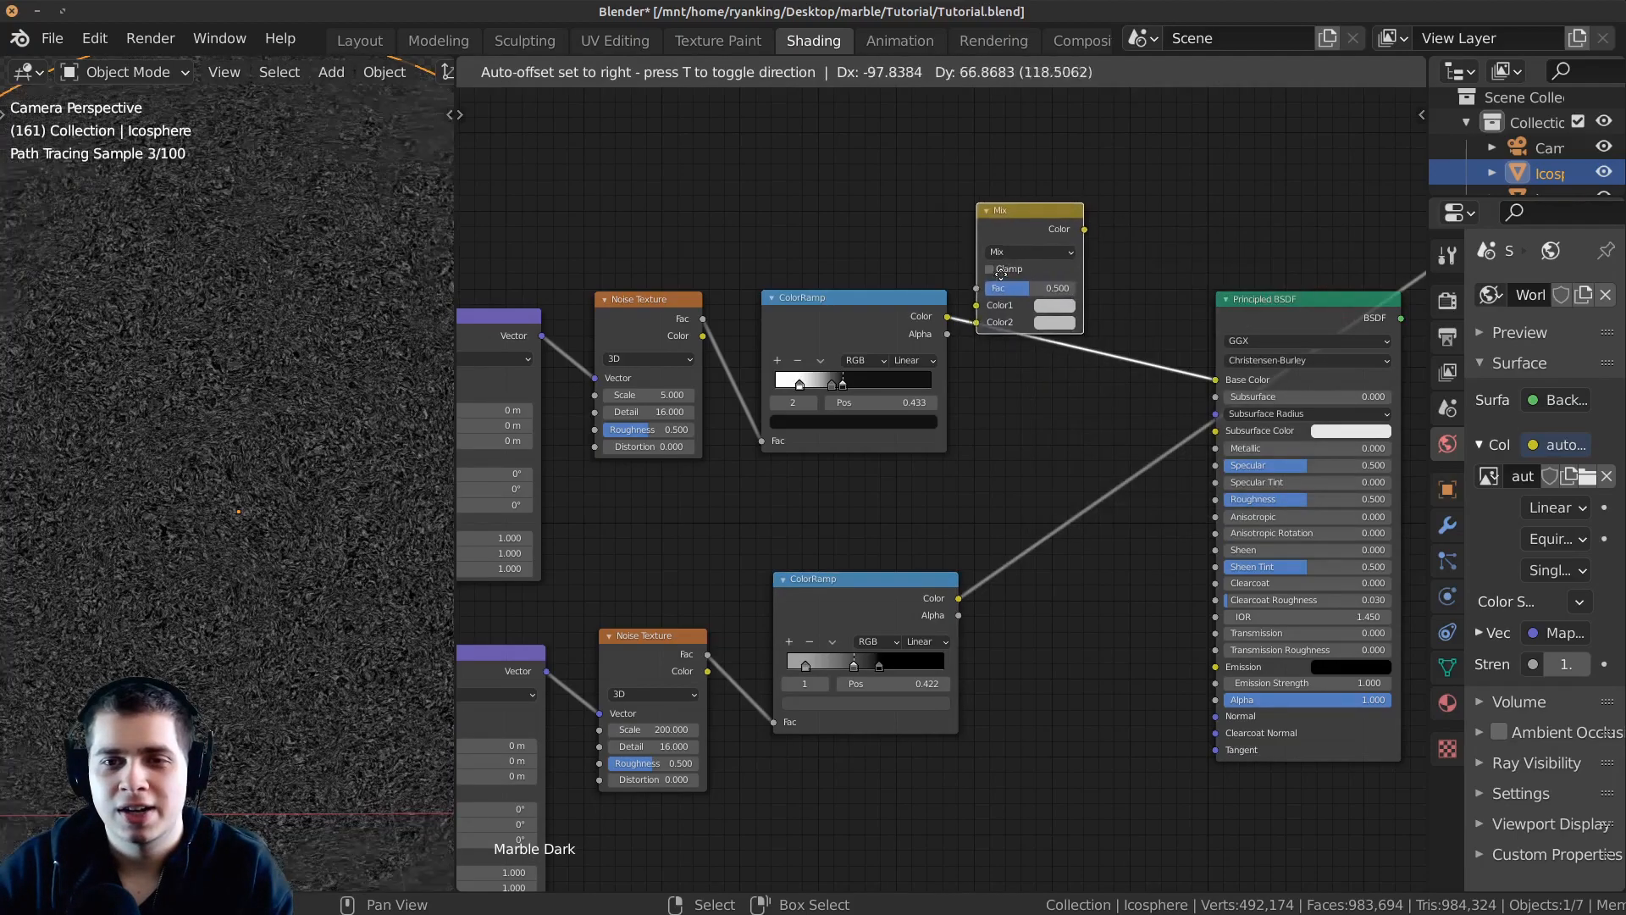
left_click(1077, 382)
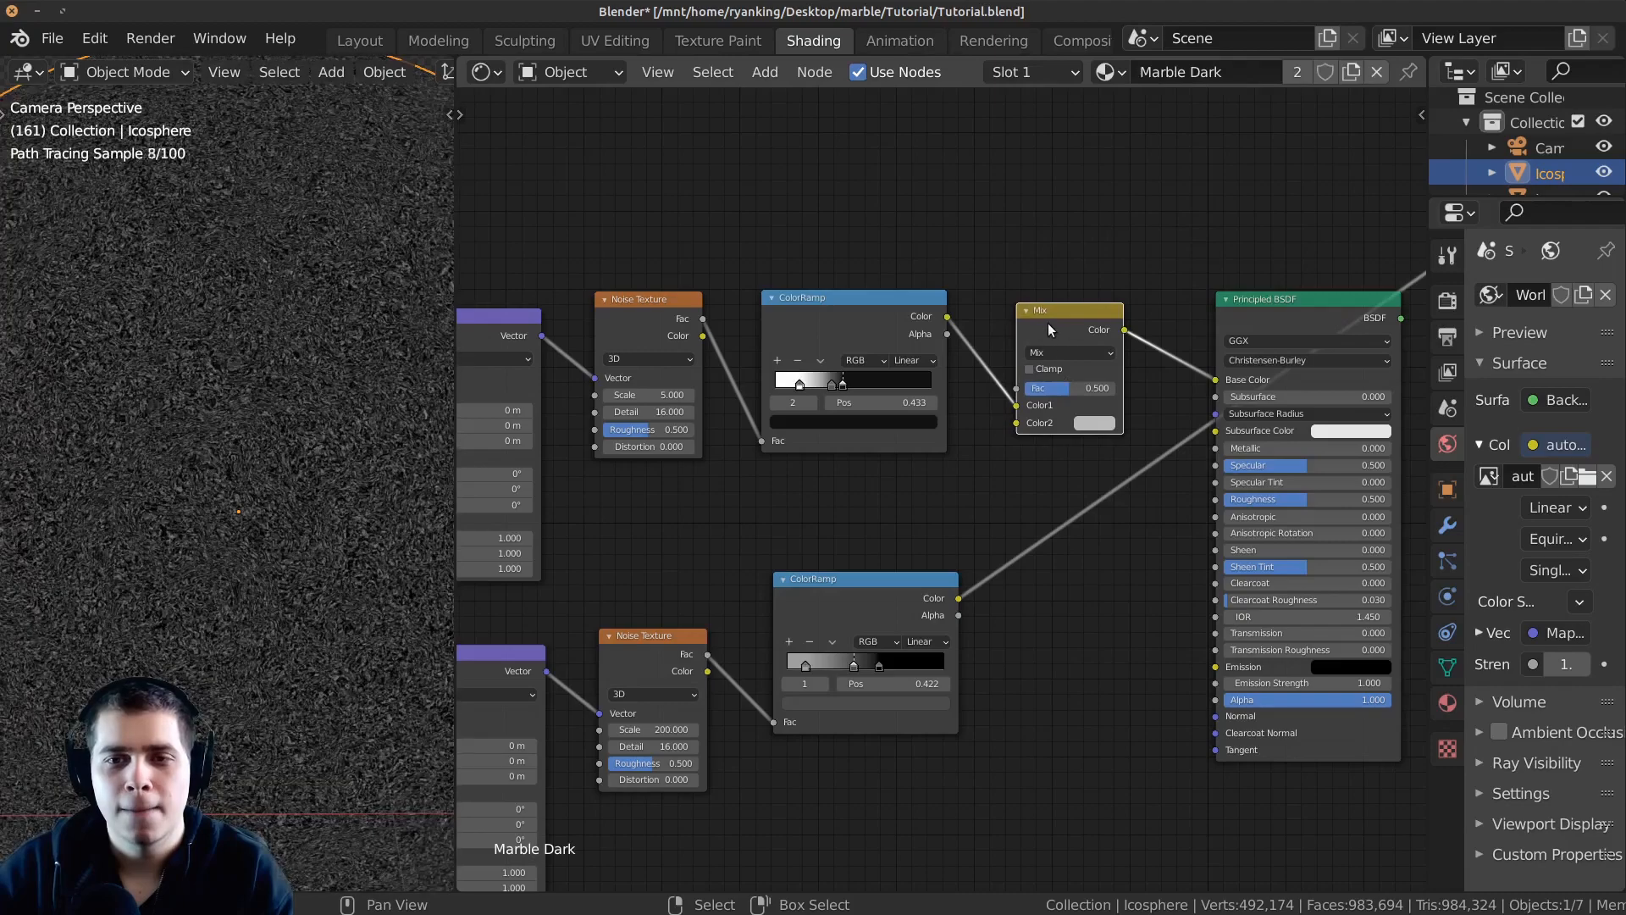
Connect the lower ColorRamp's Color output to the Mix node's Color2 input and preview the Mix node on the sphere.
left_click_drag(957, 603, 972, 540)
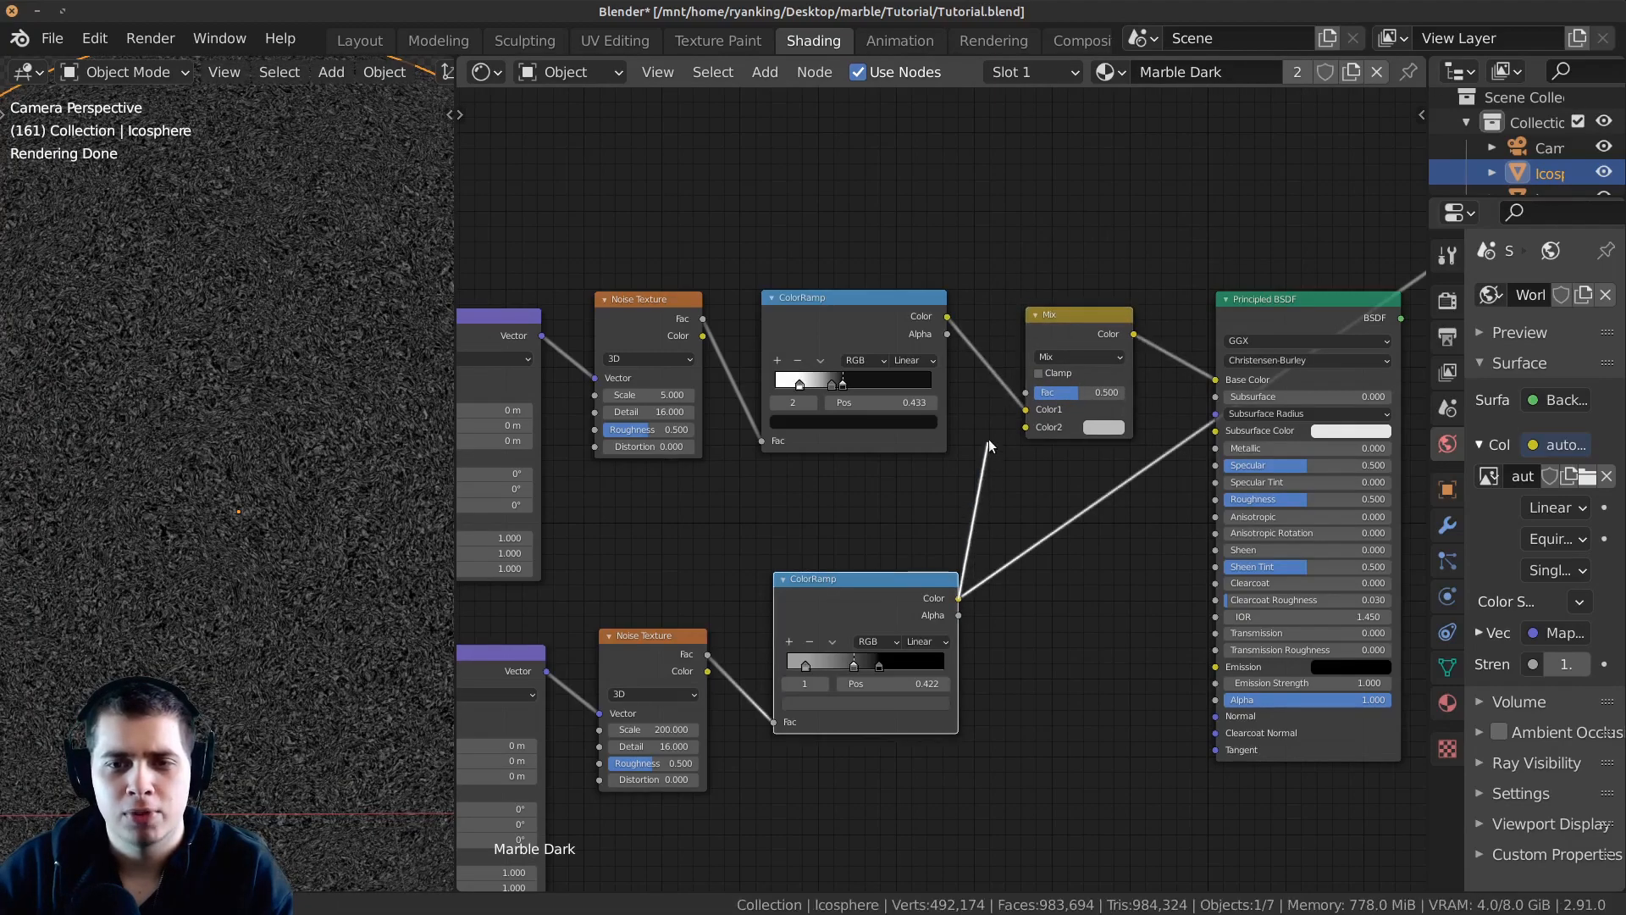
left_click_drag(1003, 421, 1025, 426)
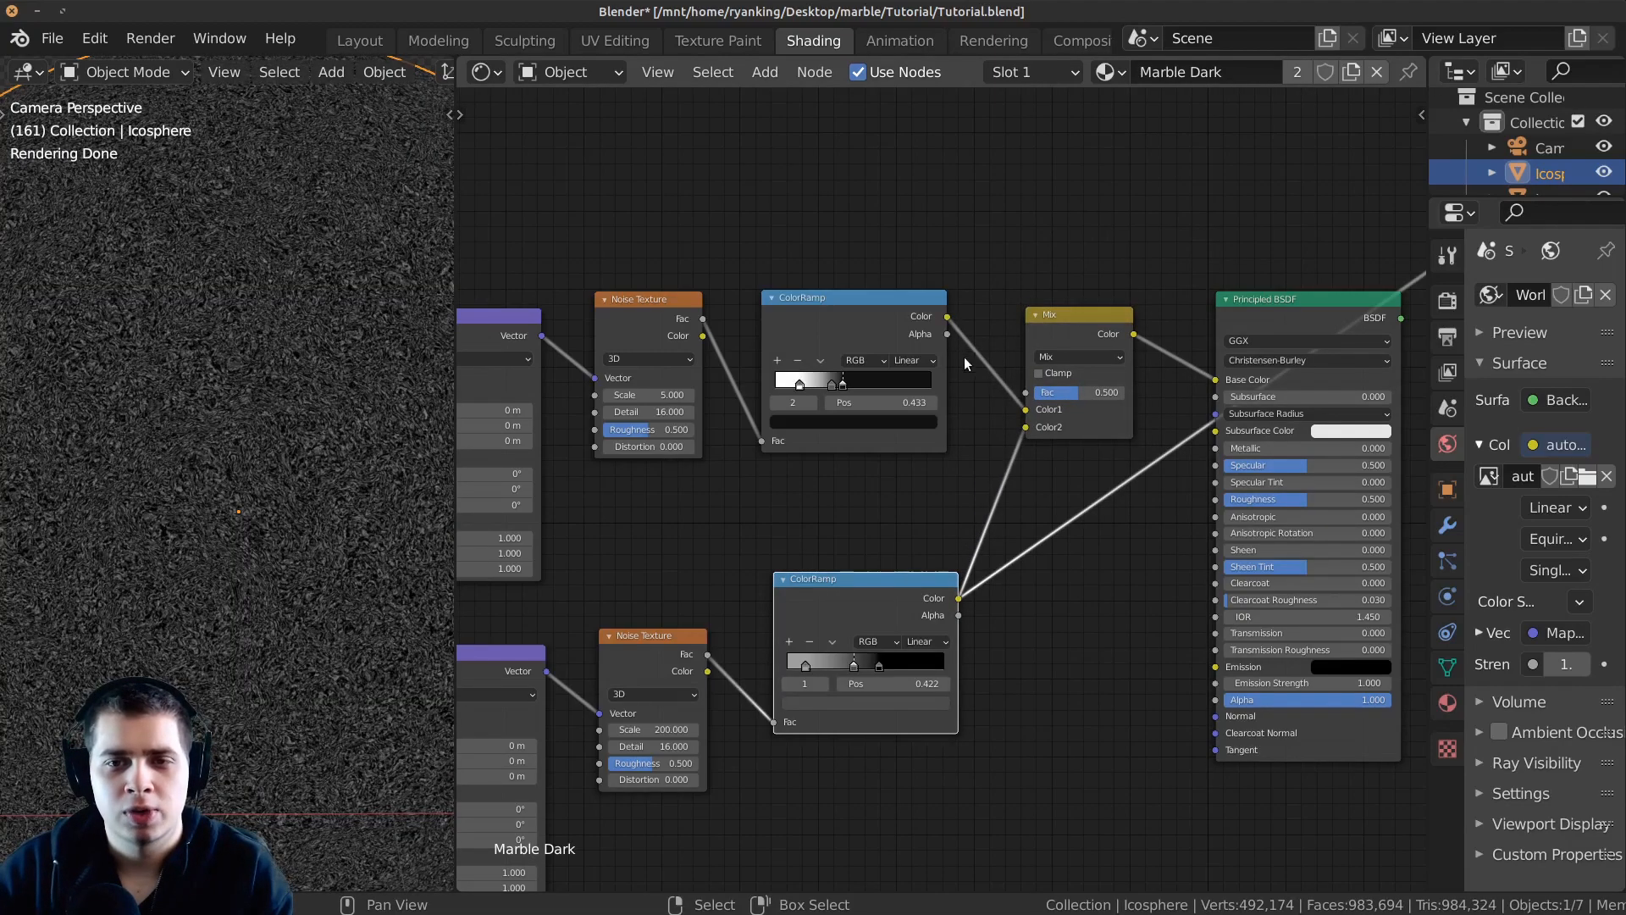
scroll(1029, 415, "up", 2)
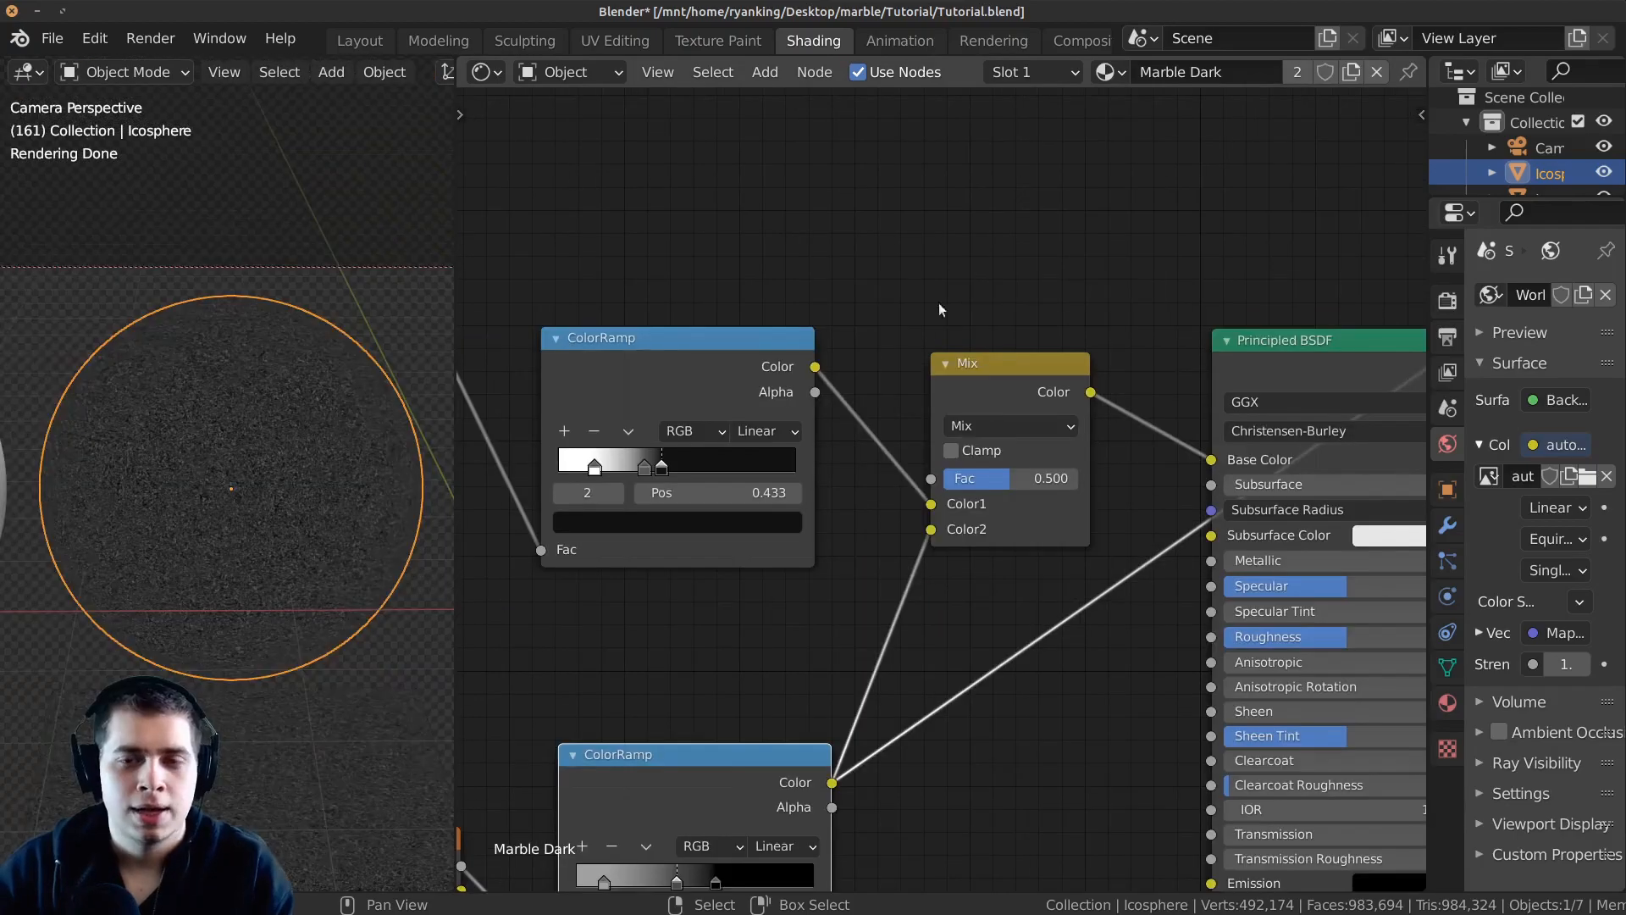
scroll(288, 414, "up", 6)
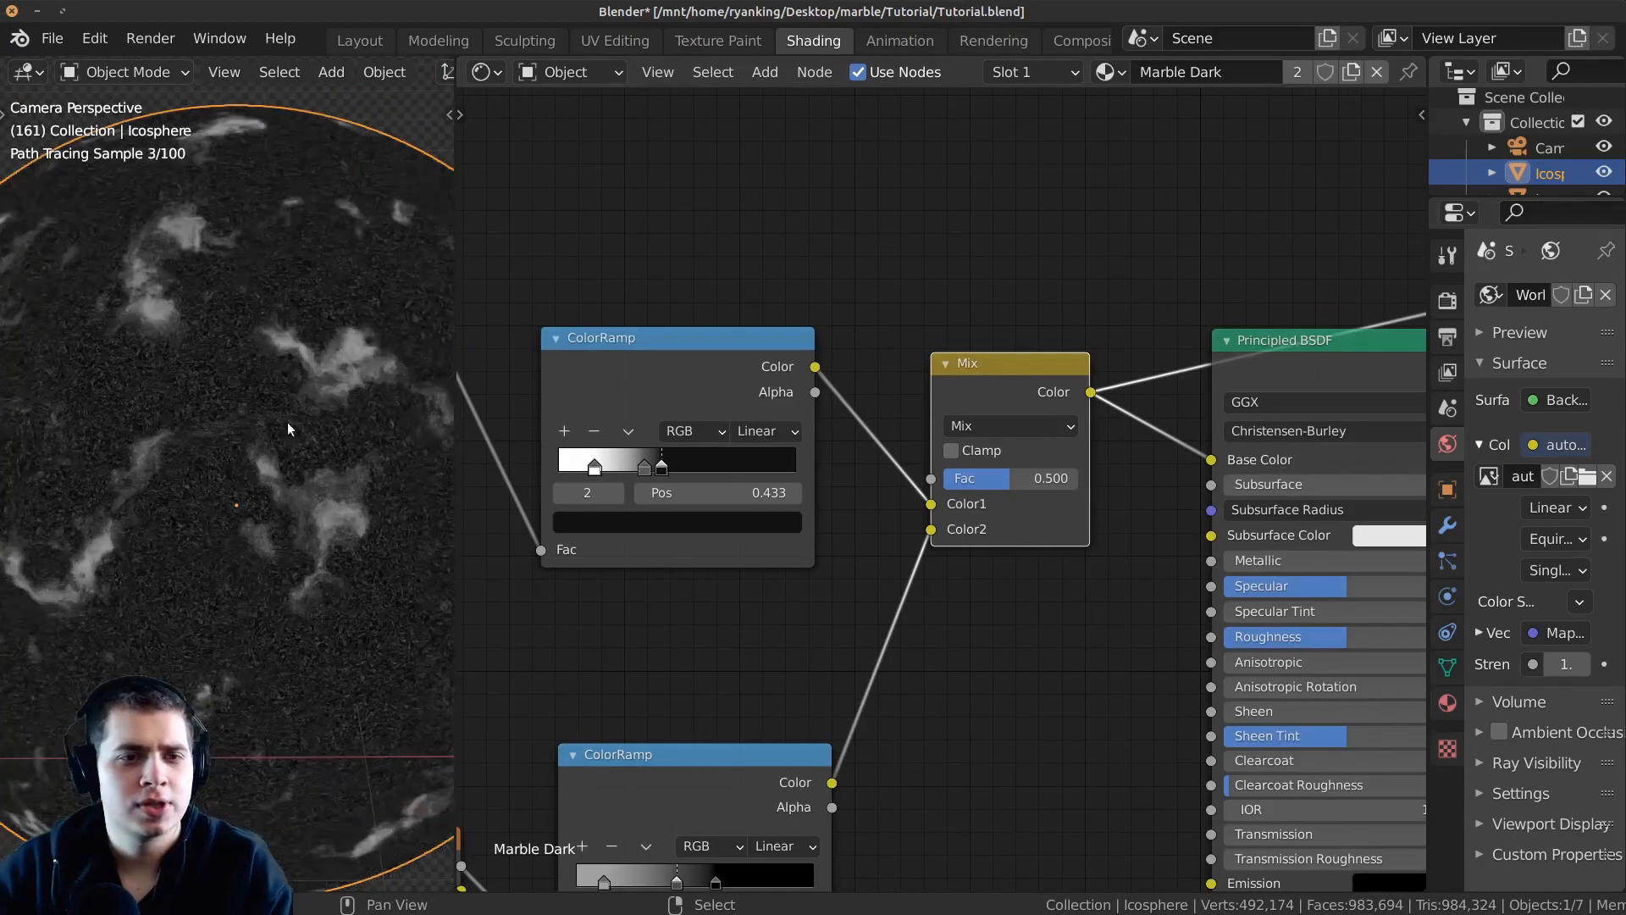
Set the factor of the Mix node that blends the two color ramps to about 0.427.
left_click(978, 425)
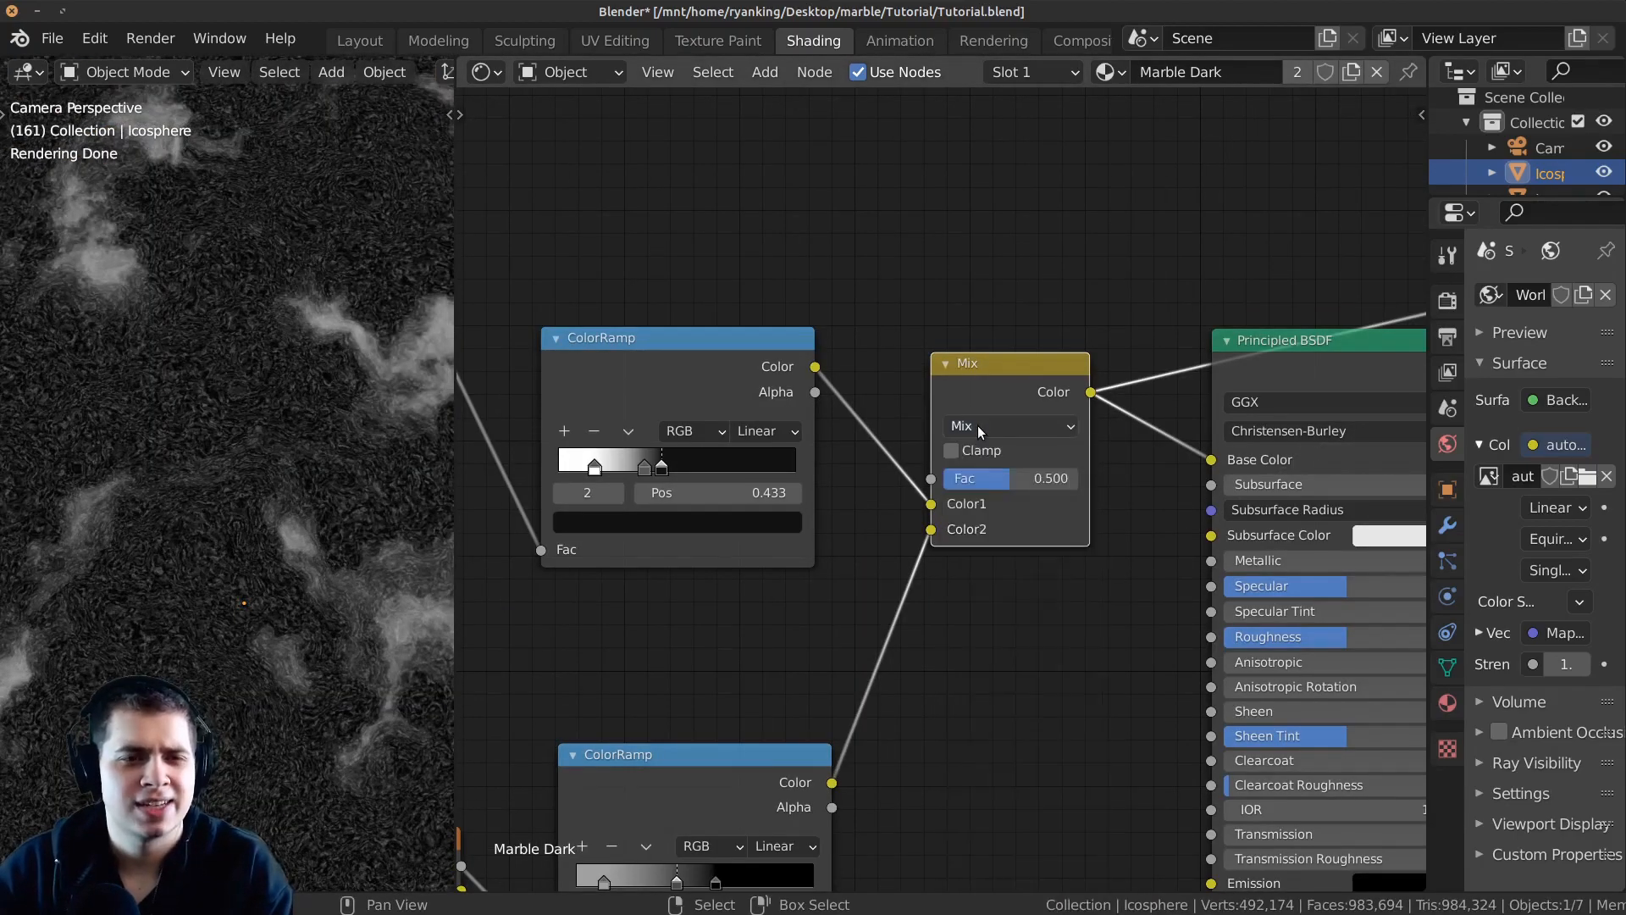
scroll(288, 636, "up", 3)
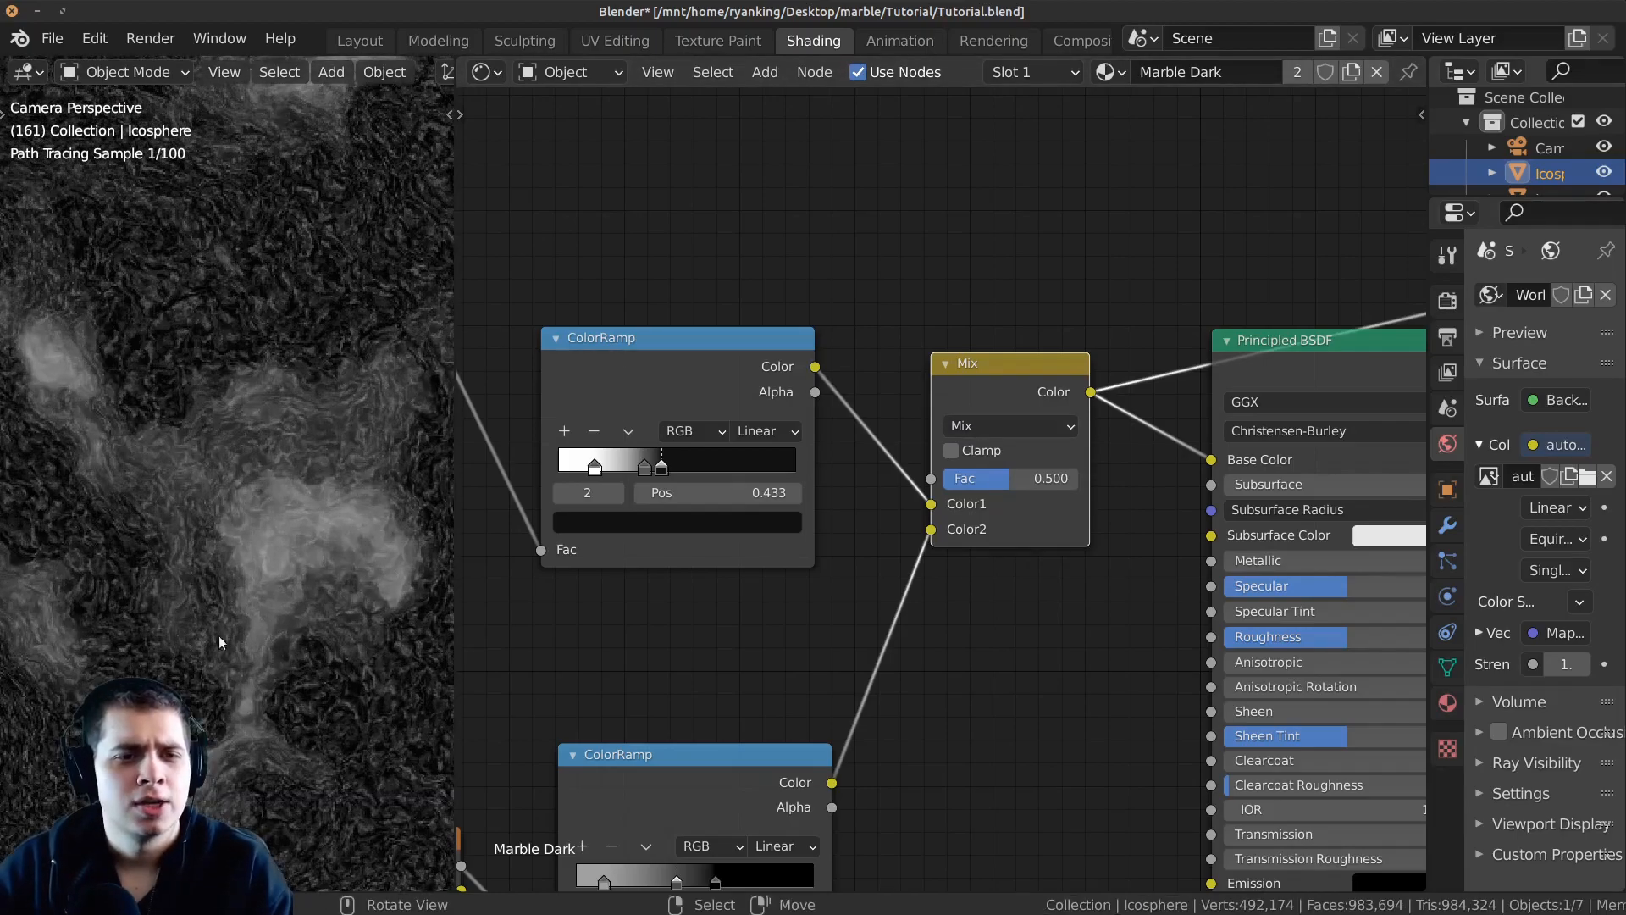
middle_click_drag(216, 568, 257, 513, "shift")
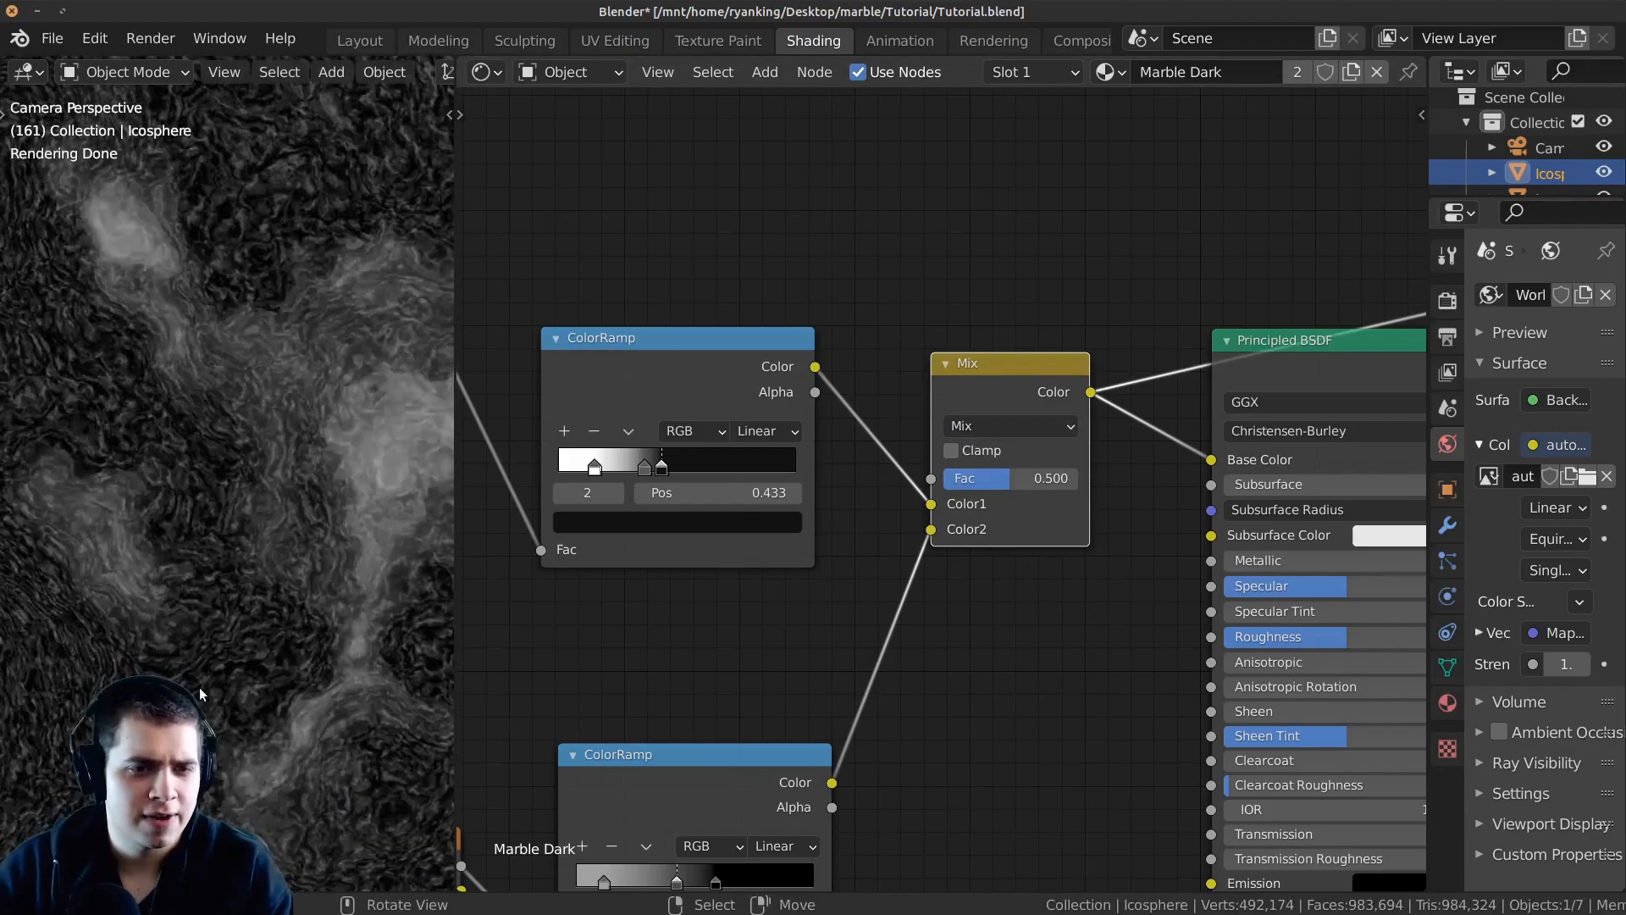
scroll(329, 418, "down", 1)
middle_click_drag(330, 424, 271, 462, "shift")
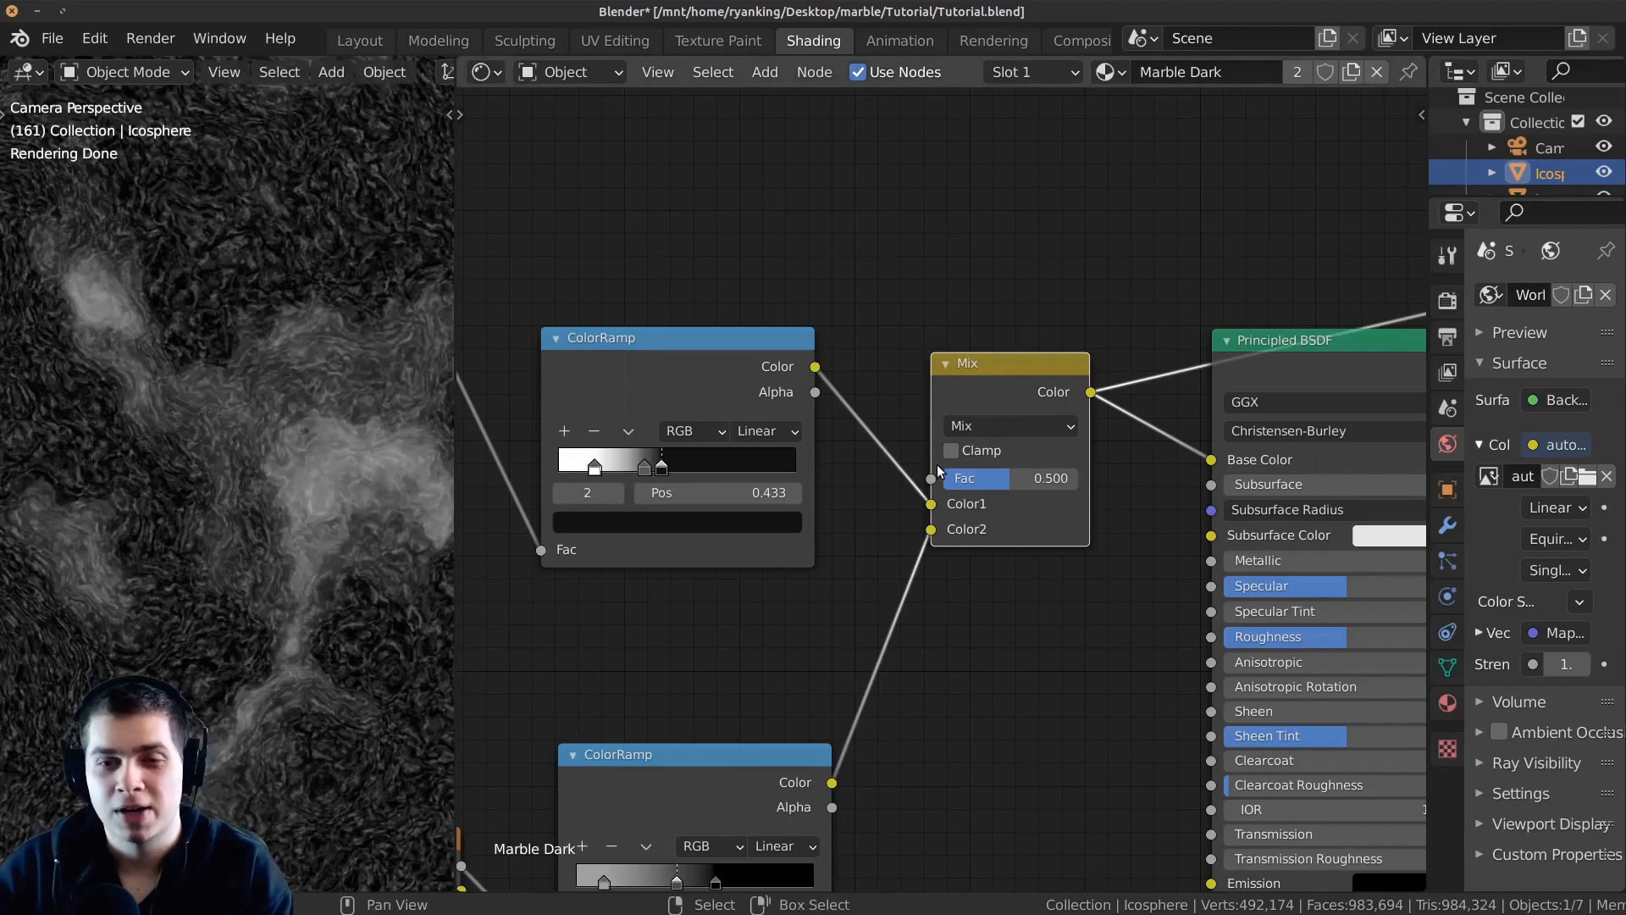
middle_click_drag(981, 487, 937, 500)
scroll(941, 500, "up", 2)
left_click_drag(1032, 483, 957, 491)
left_click(965, 491)
left_click(966, 412)
Output the Principled BSDF shader to the material surface in place of the Mix node preview.
scroll(943, 488, "down", 3)
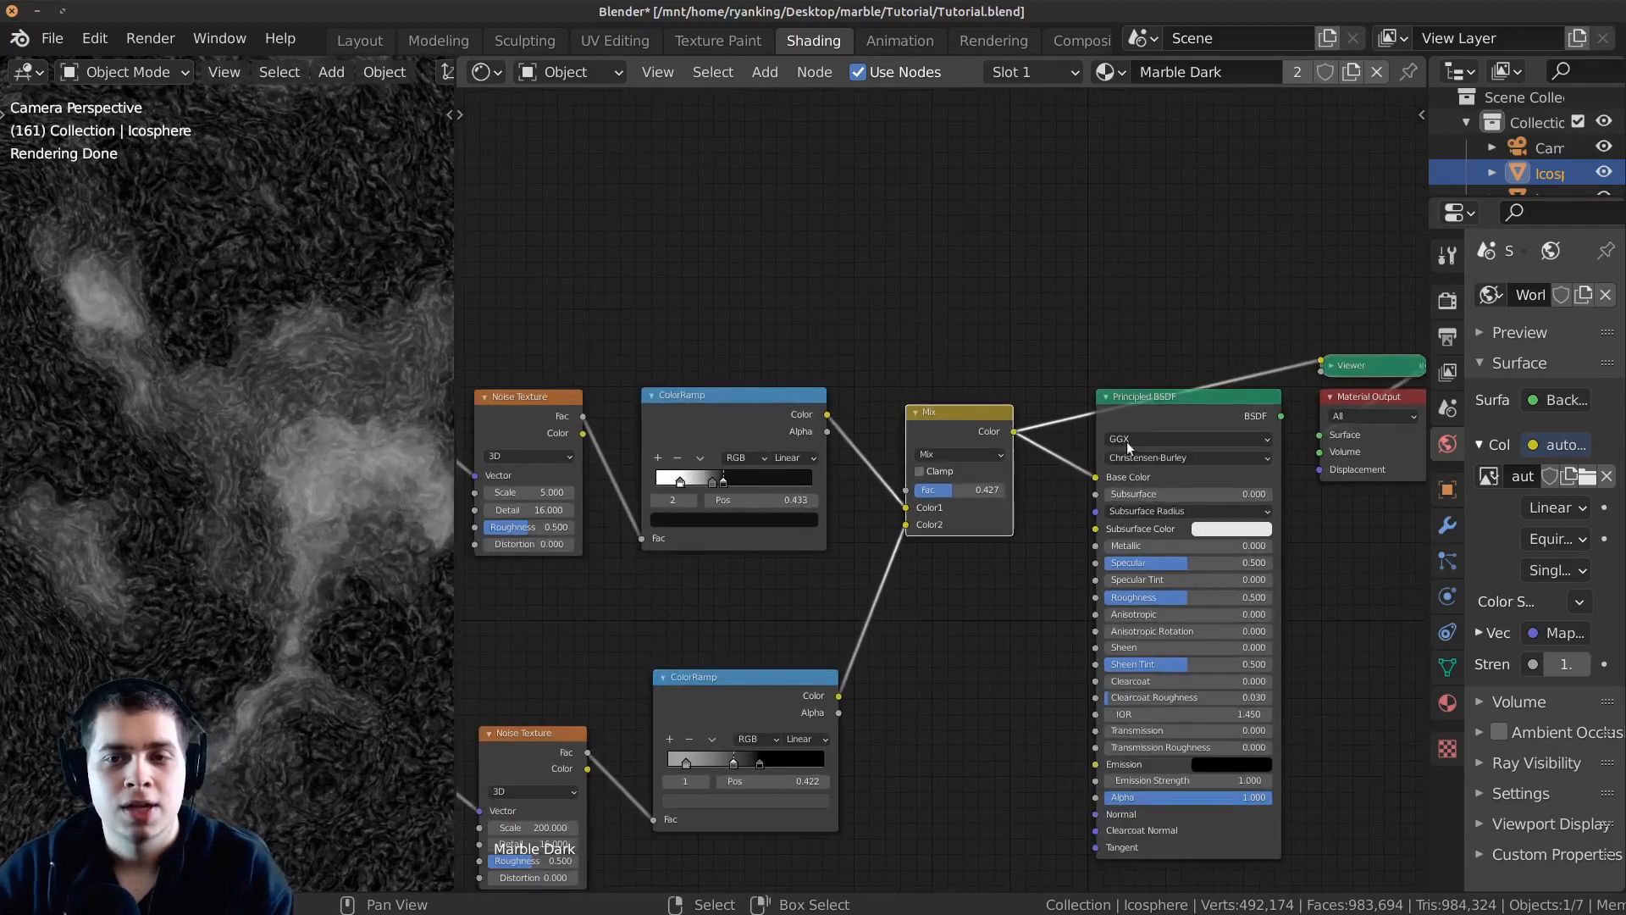
left_click(1180, 408, "ctrl+shift")
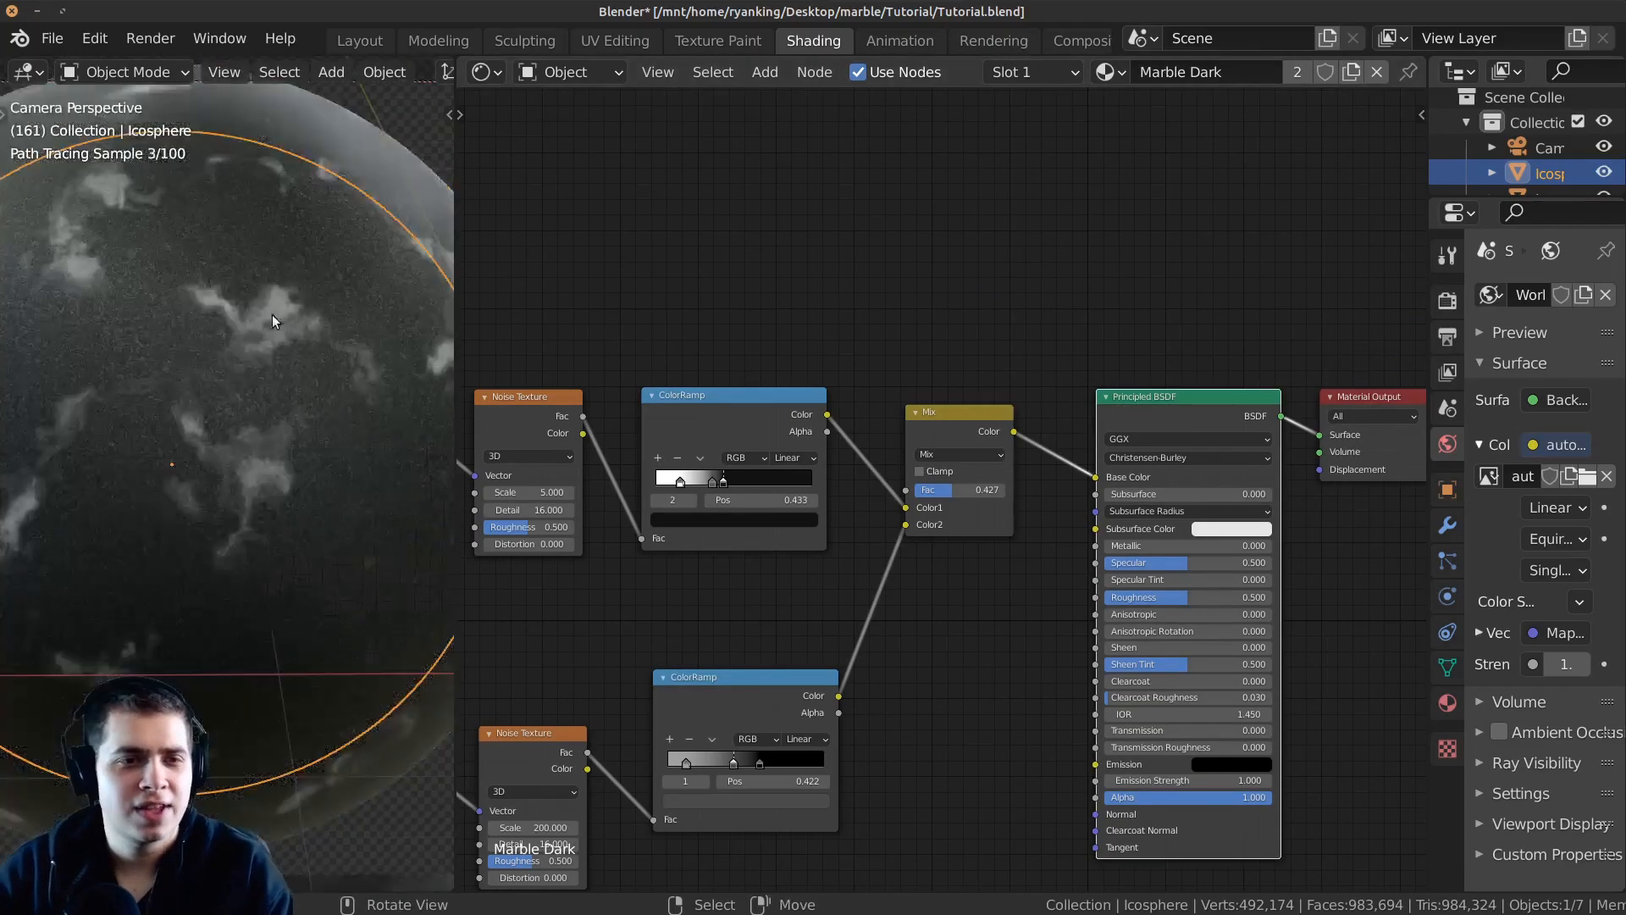
scroll(225, 496, "up", 1)
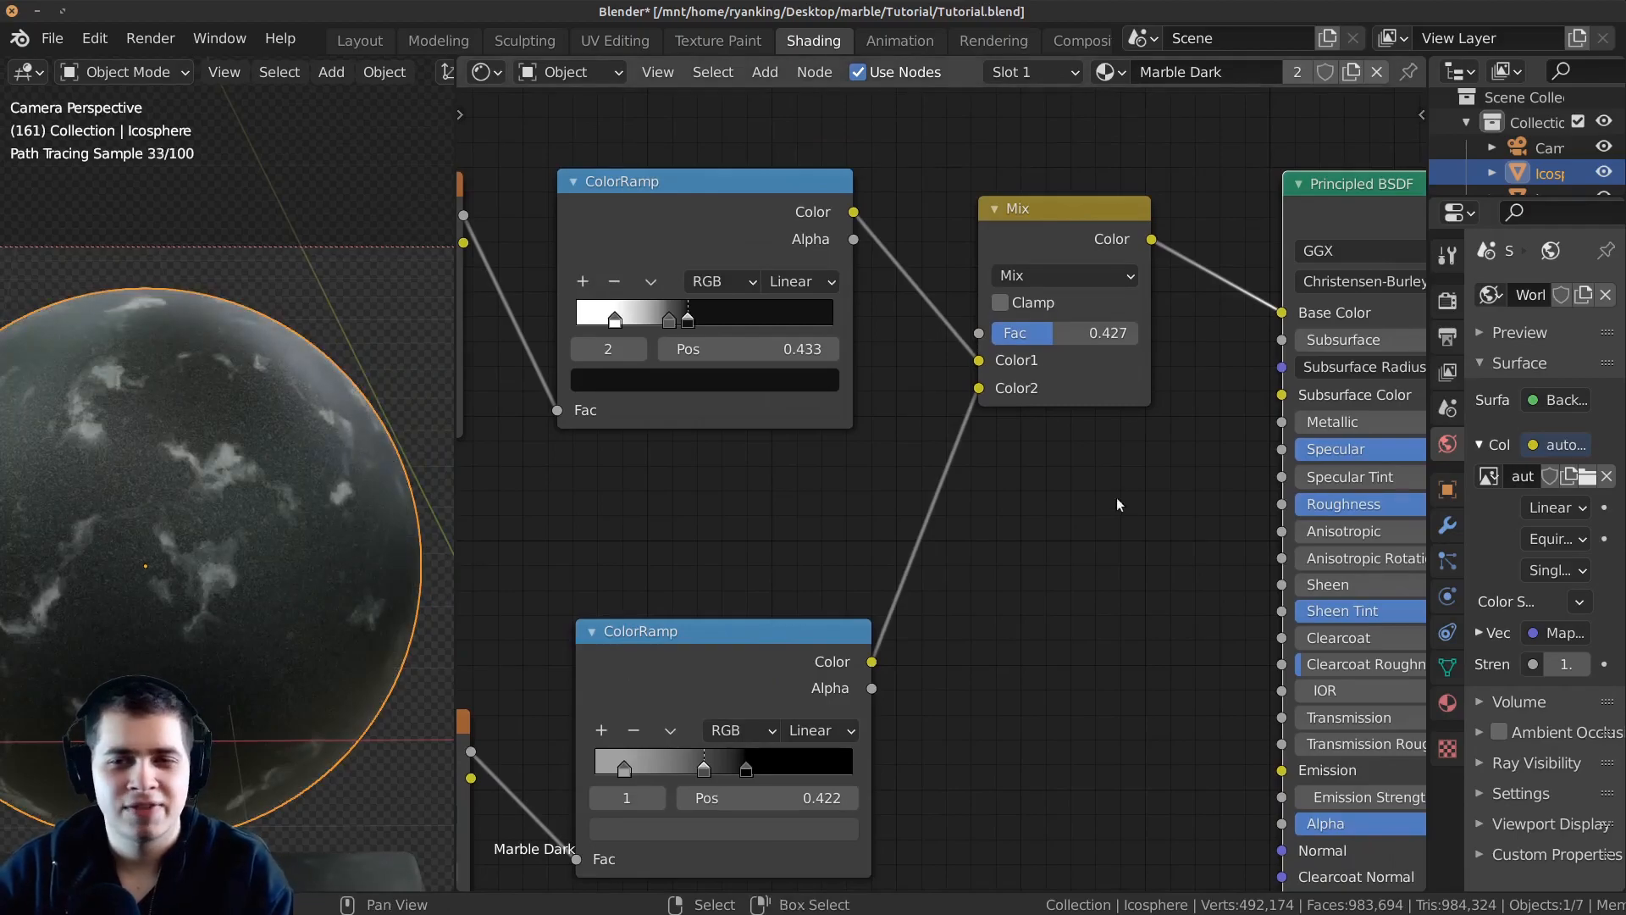
scroll(1117, 499, "down", 1)
middle_click_drag(301, 413, 318, 415, "shift")
Set the Principled BSDF's roughness to 0.15.
middle_click_drag(1172, 622, 902, 684)
scroll(923, 678, "up", 4)
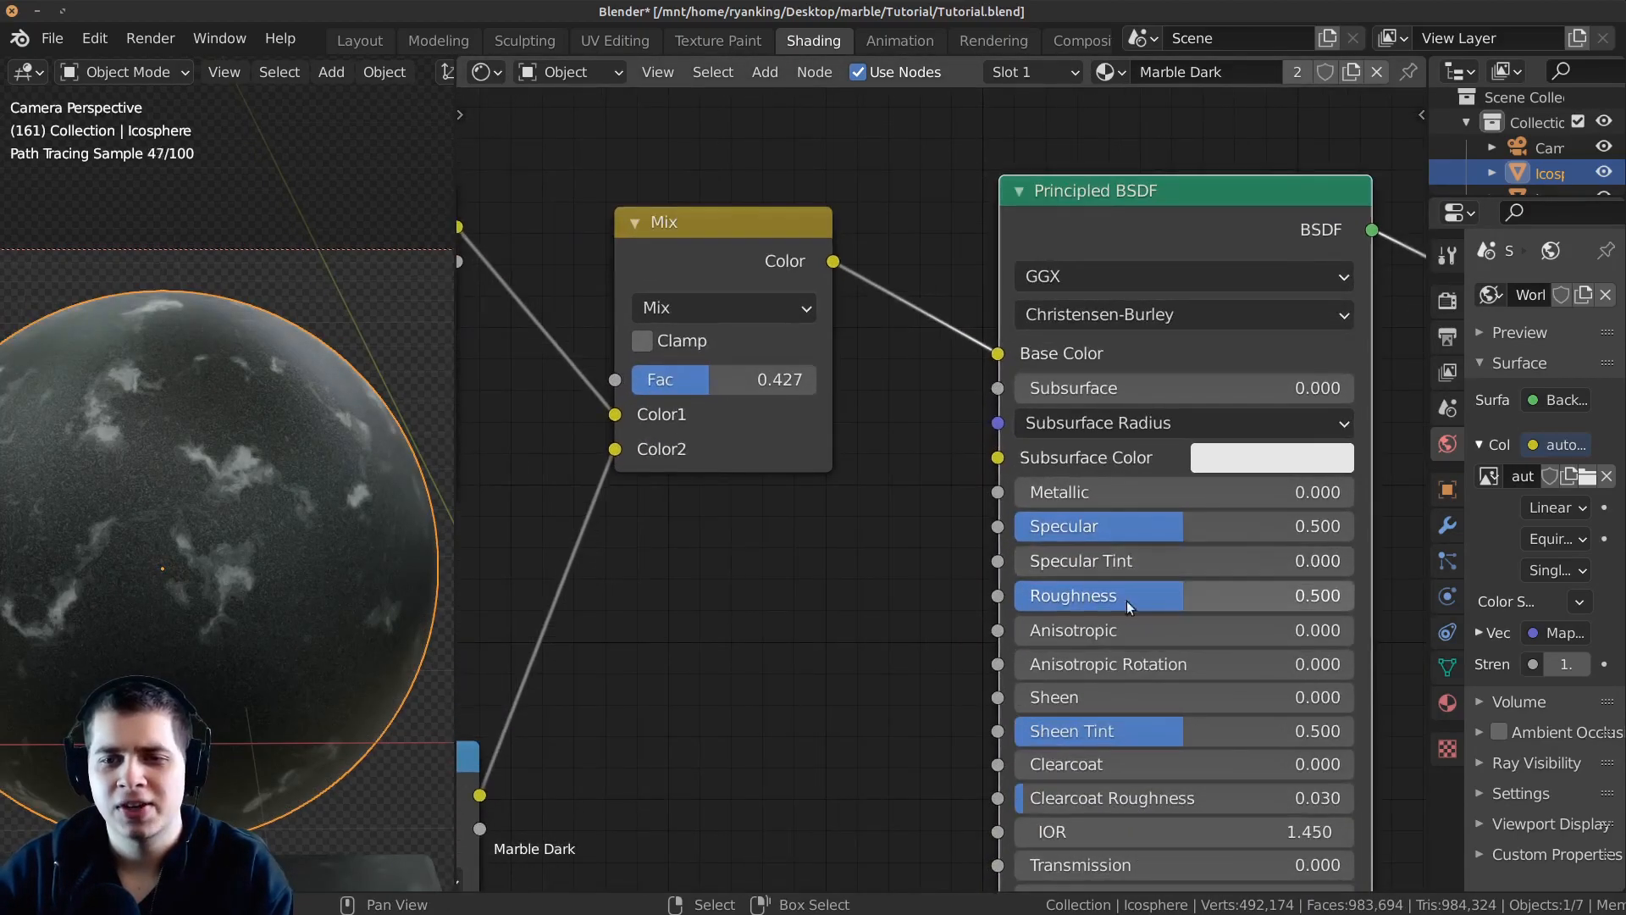
left_click_drag(1191, 596, 1066, 596)
left_click(1066, 595)
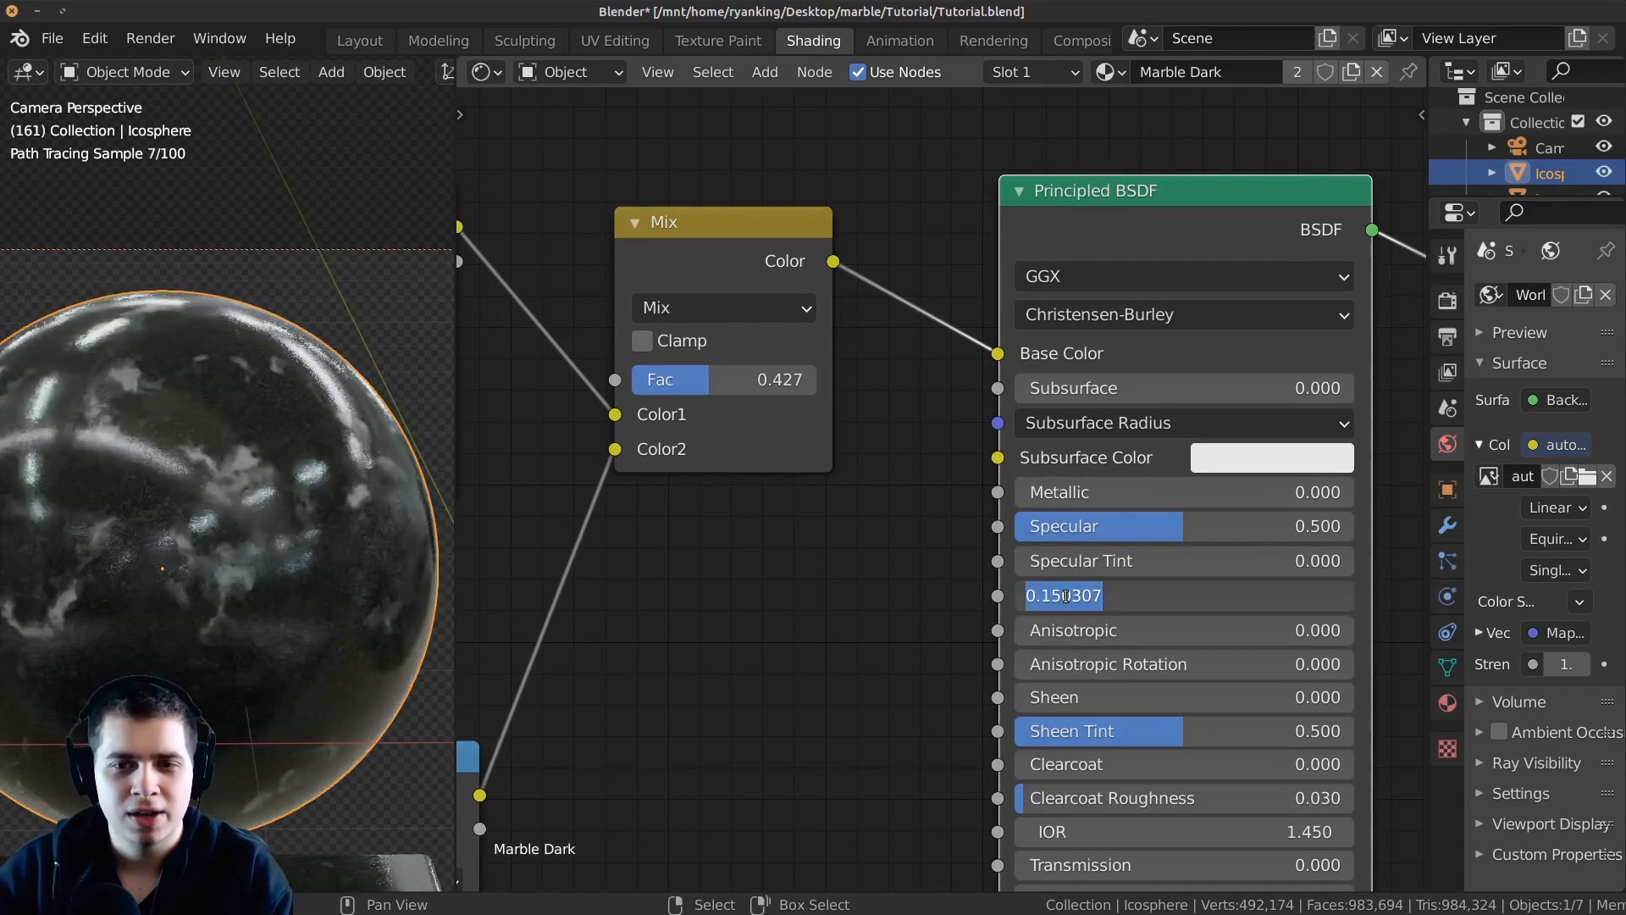
type(".1")
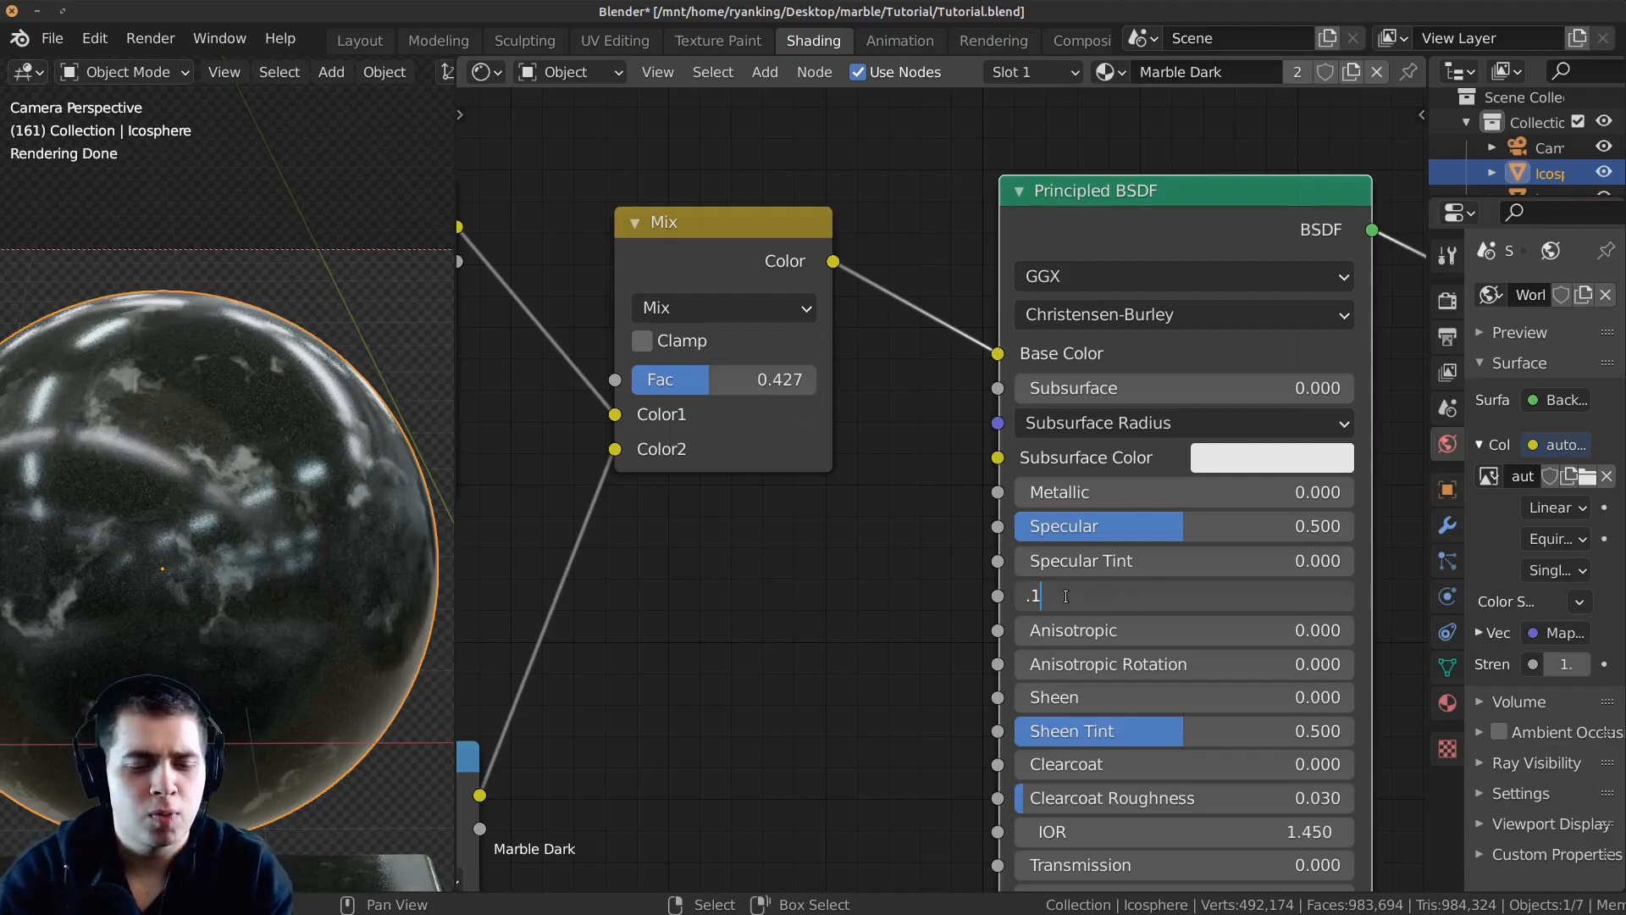
type("5")
key("Return")
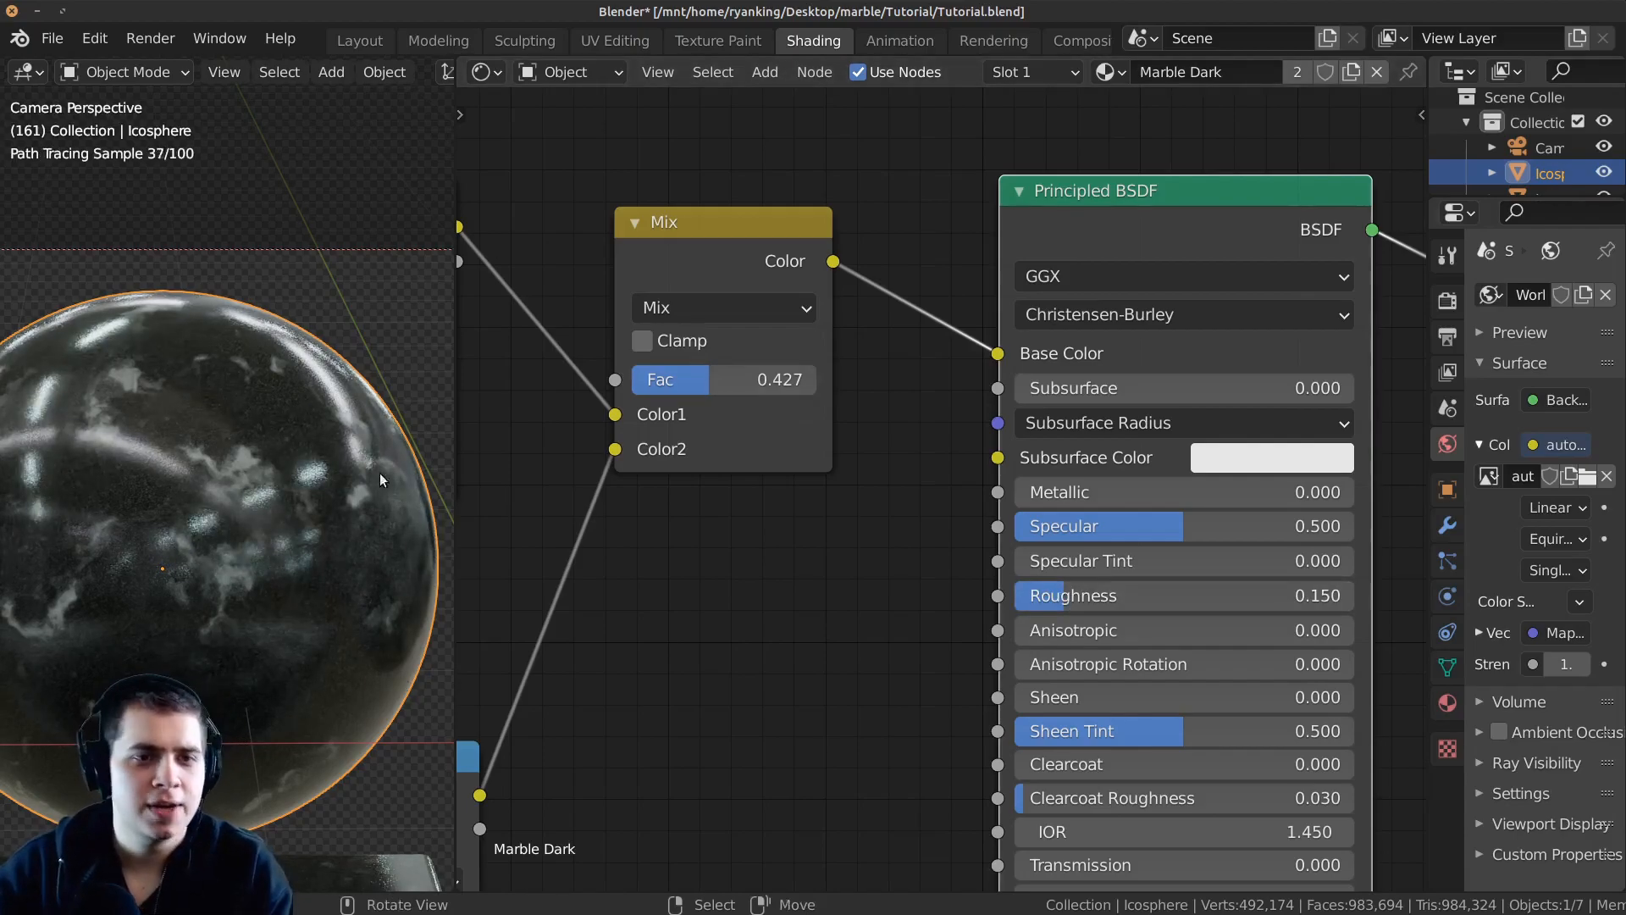
Examine the glossy dark marble sphere and its pedestal in the maximized 3D viewport from different angles.
key("ctrl+space")
middle_click_drag(937, 507, 696, 269)
scroll(695, 270, "up", 1)
scroll(913, 498, "down", 2)
middle_click_drag(913, 500, 841, 465)
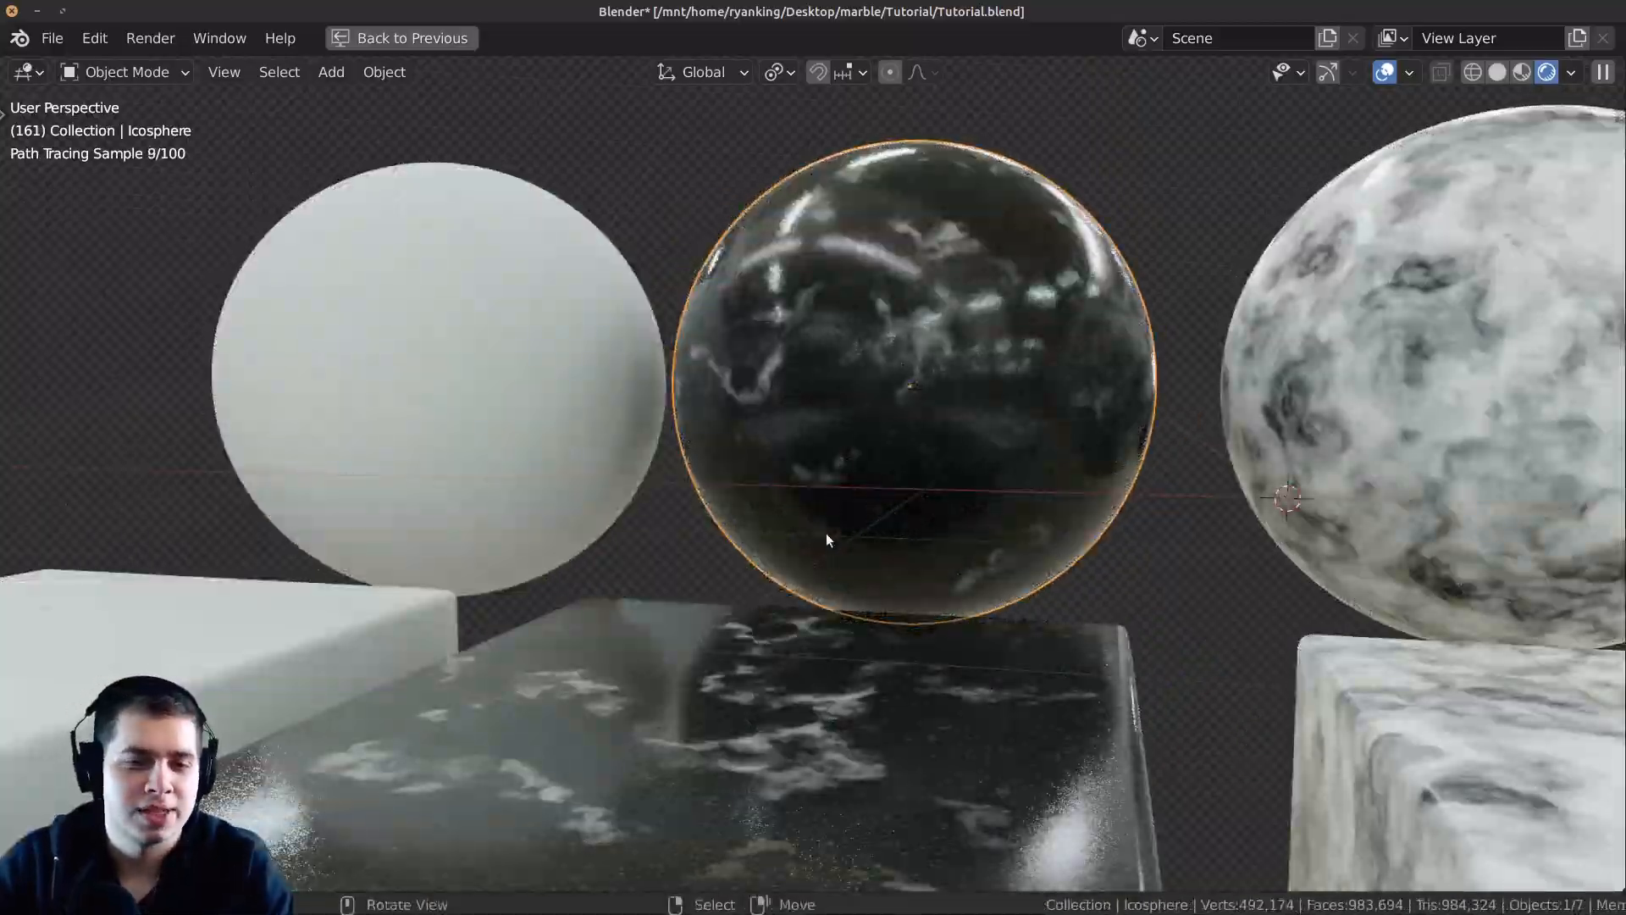
middle_click_drag(826, 534, 828, 491)
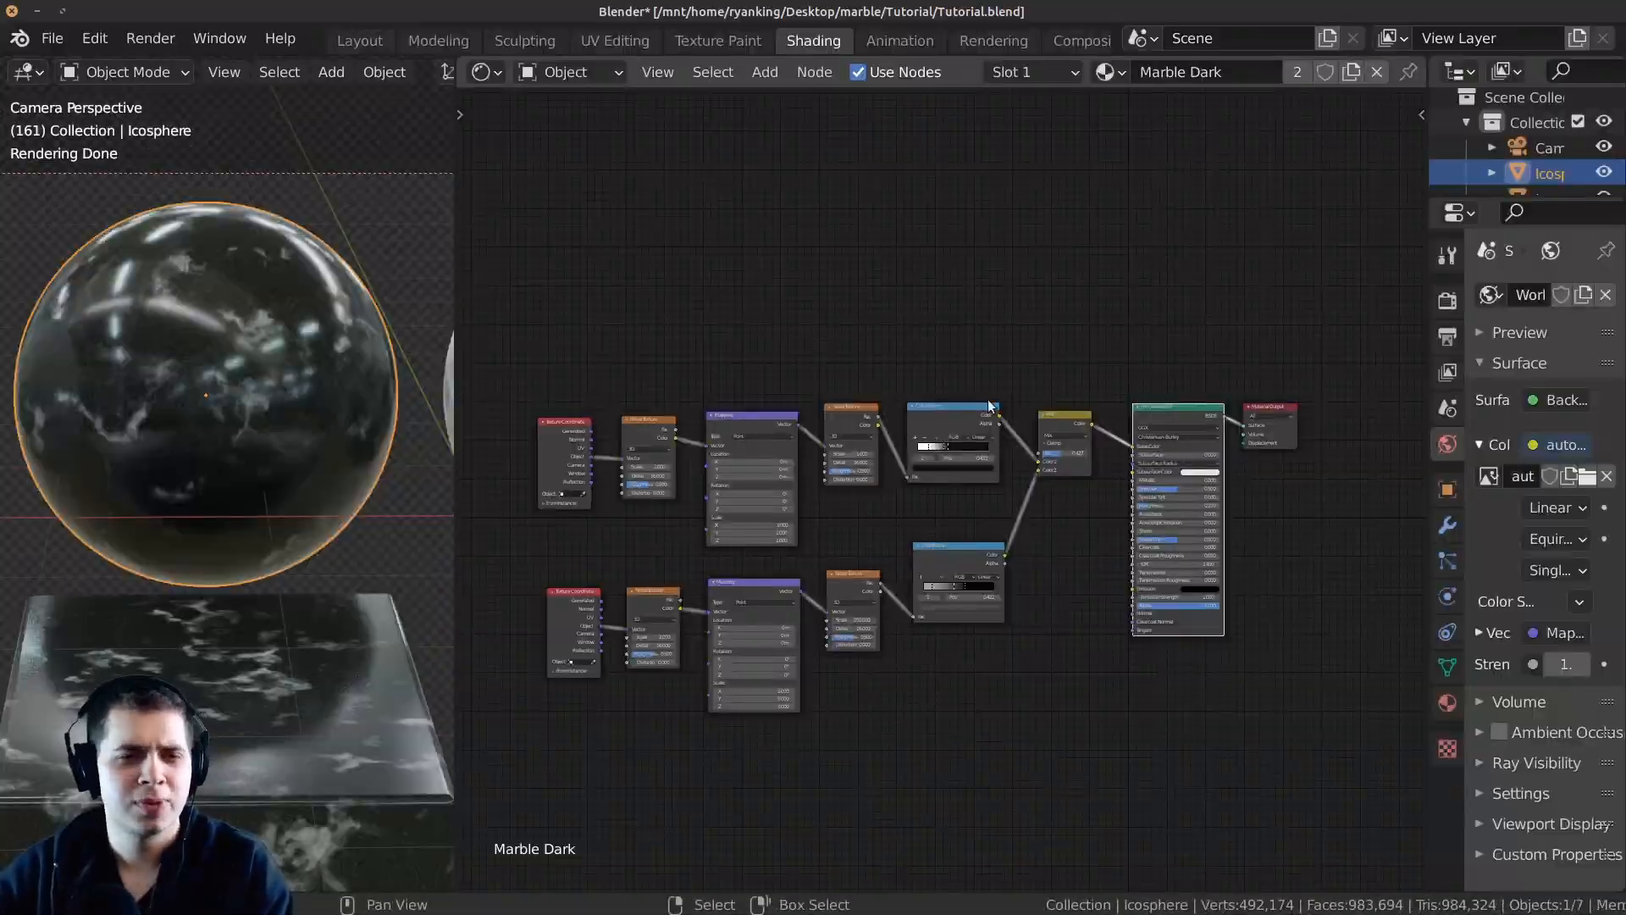
Connect the Mix node's Color output to the Principled BSDF's Normal input.
scroll(1085, 404, "up", 3)
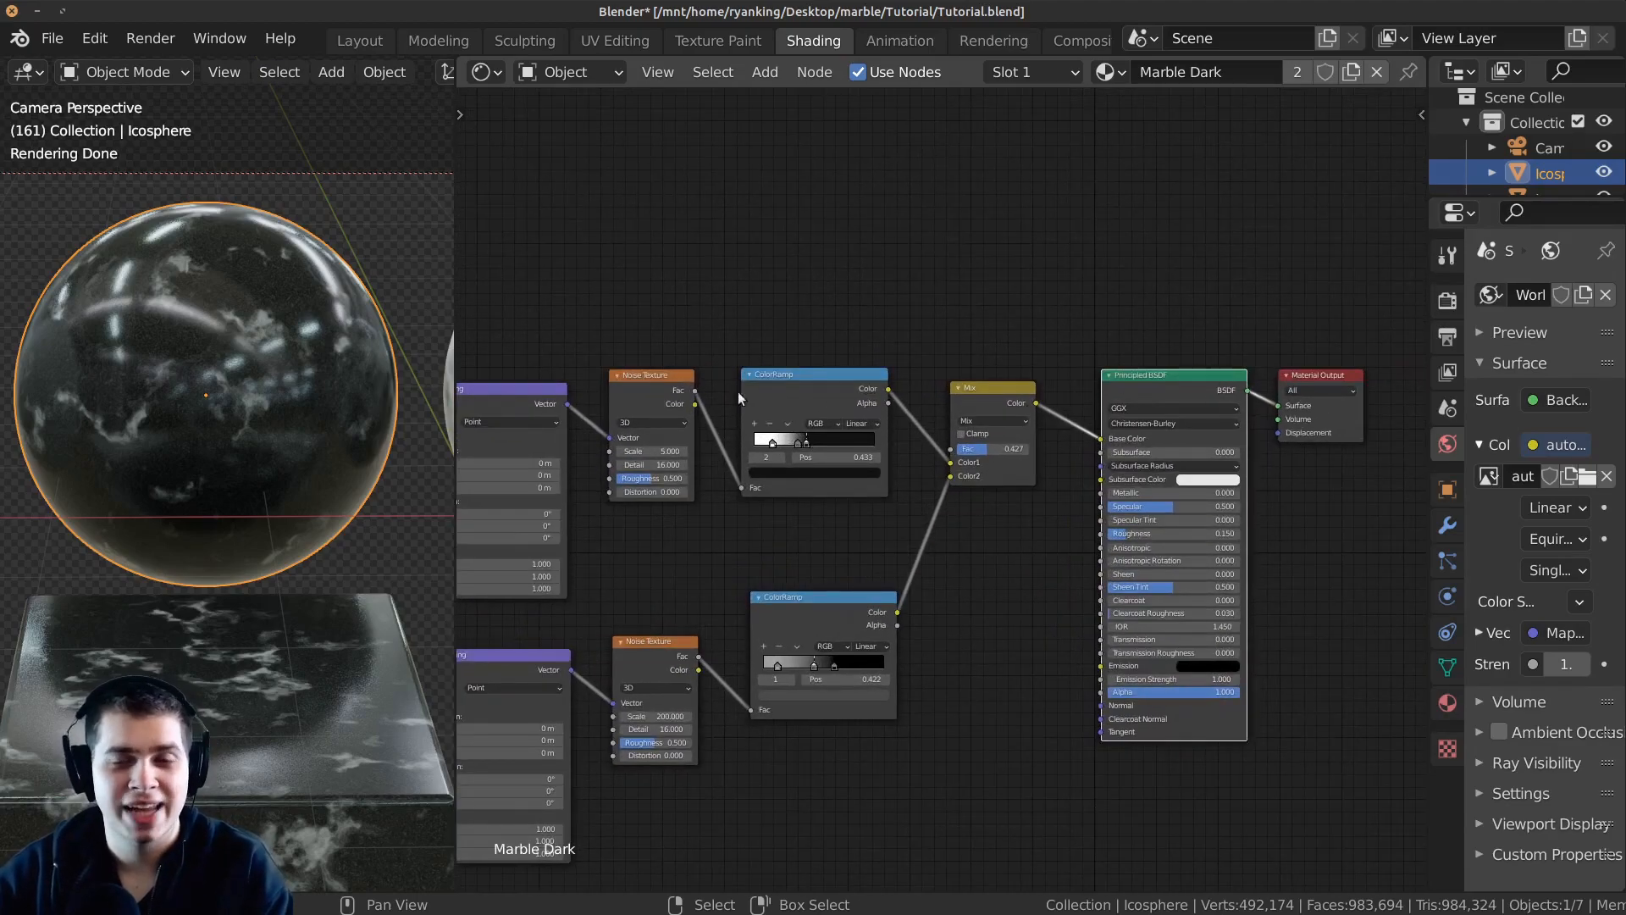
scroll(940, 464, "up", 1)
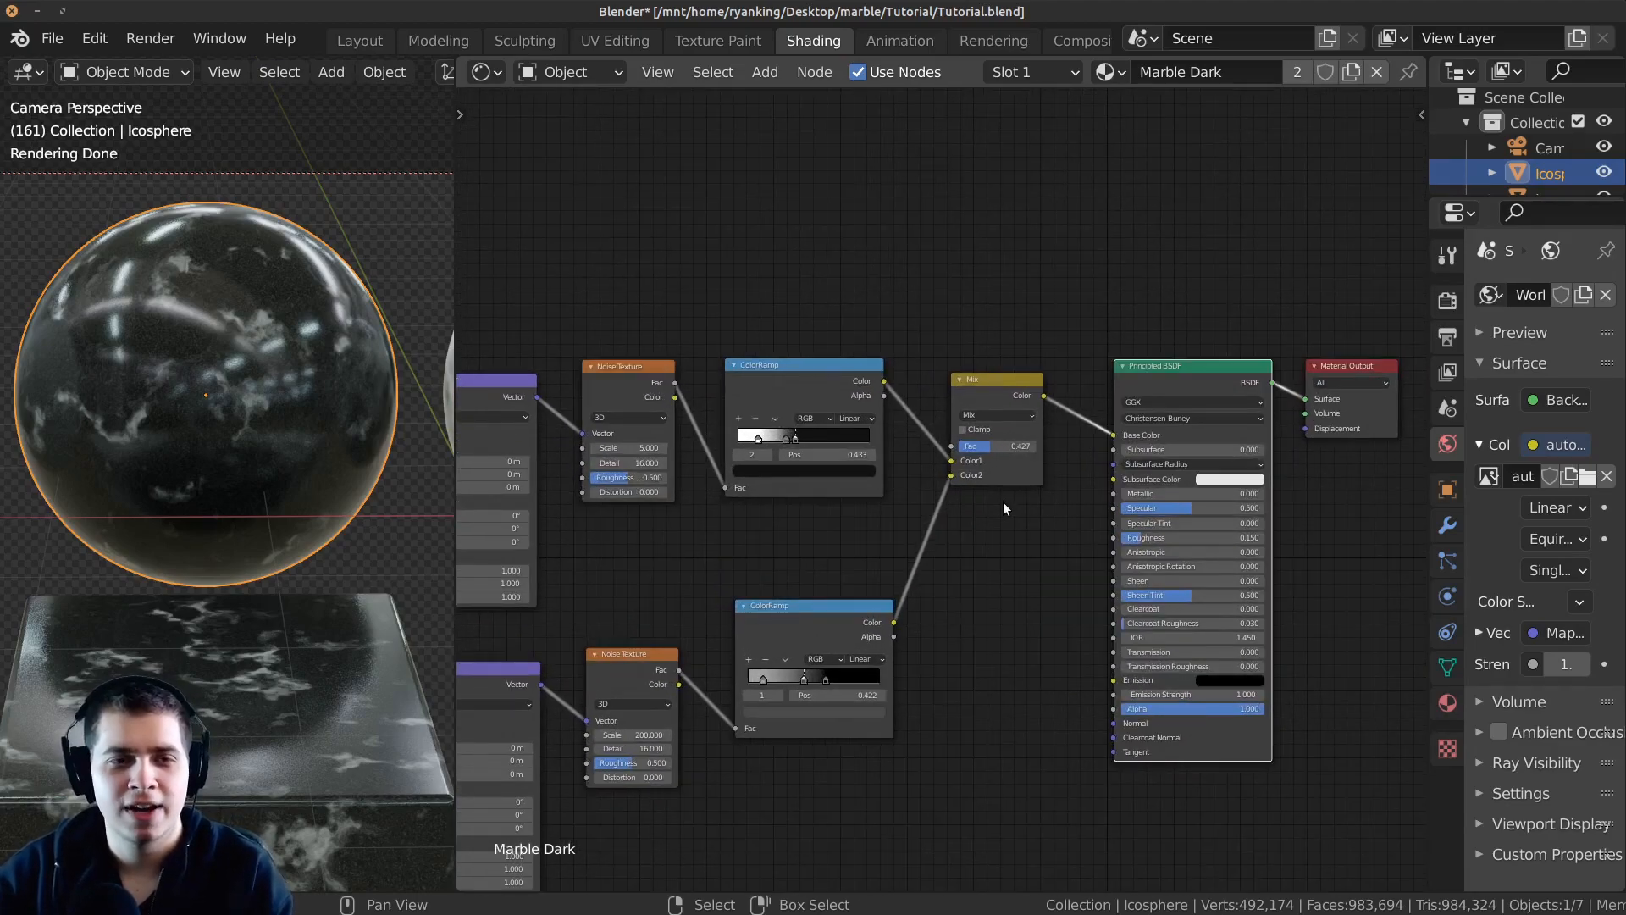
scroll(1005, 508, "up", 1)
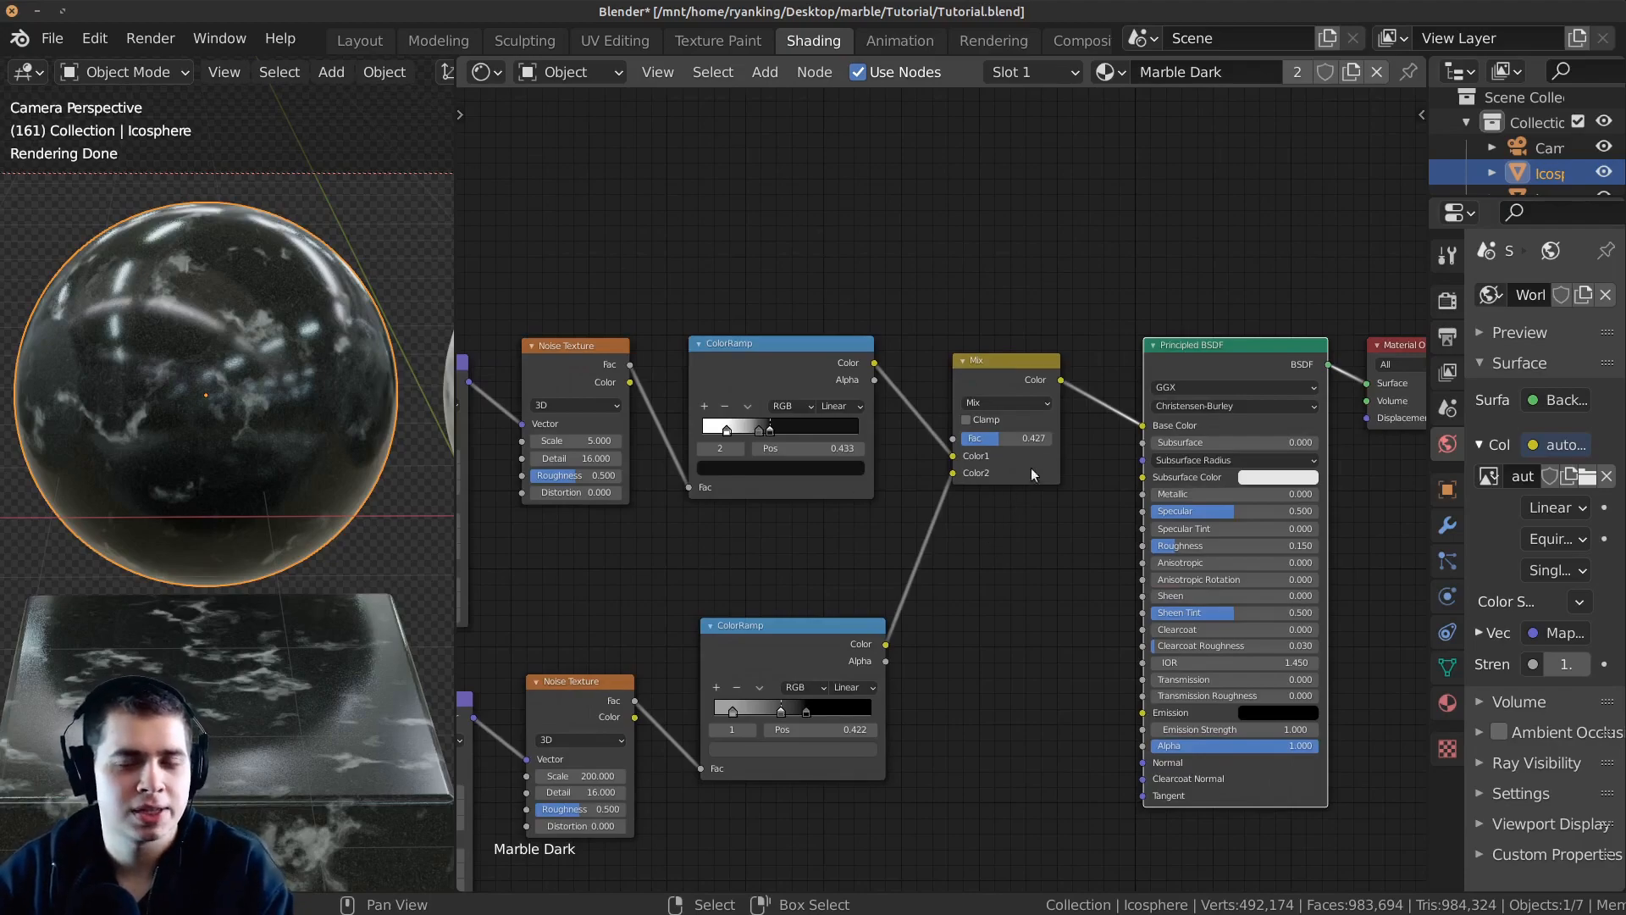
left_click_drag(1064, 382, 1142, 763)
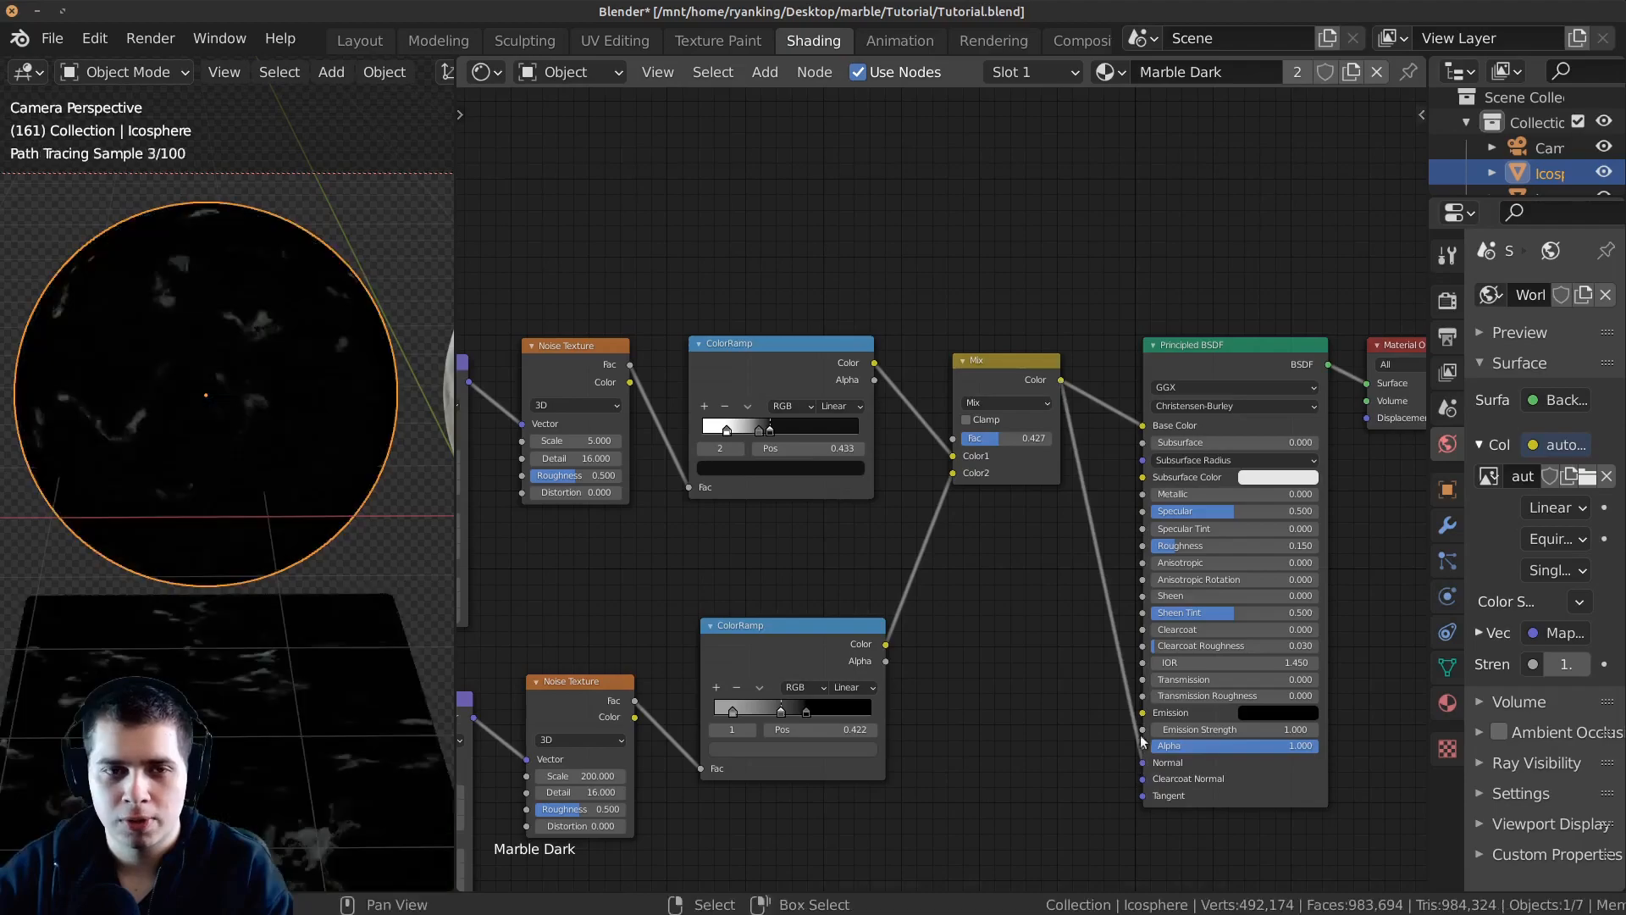
Insert a Bump node between the Mix node and the Principled BSDF's Normal input, with the Mix color feeding its Height.
middle_click_drag(1161, 488, 1040, 533)
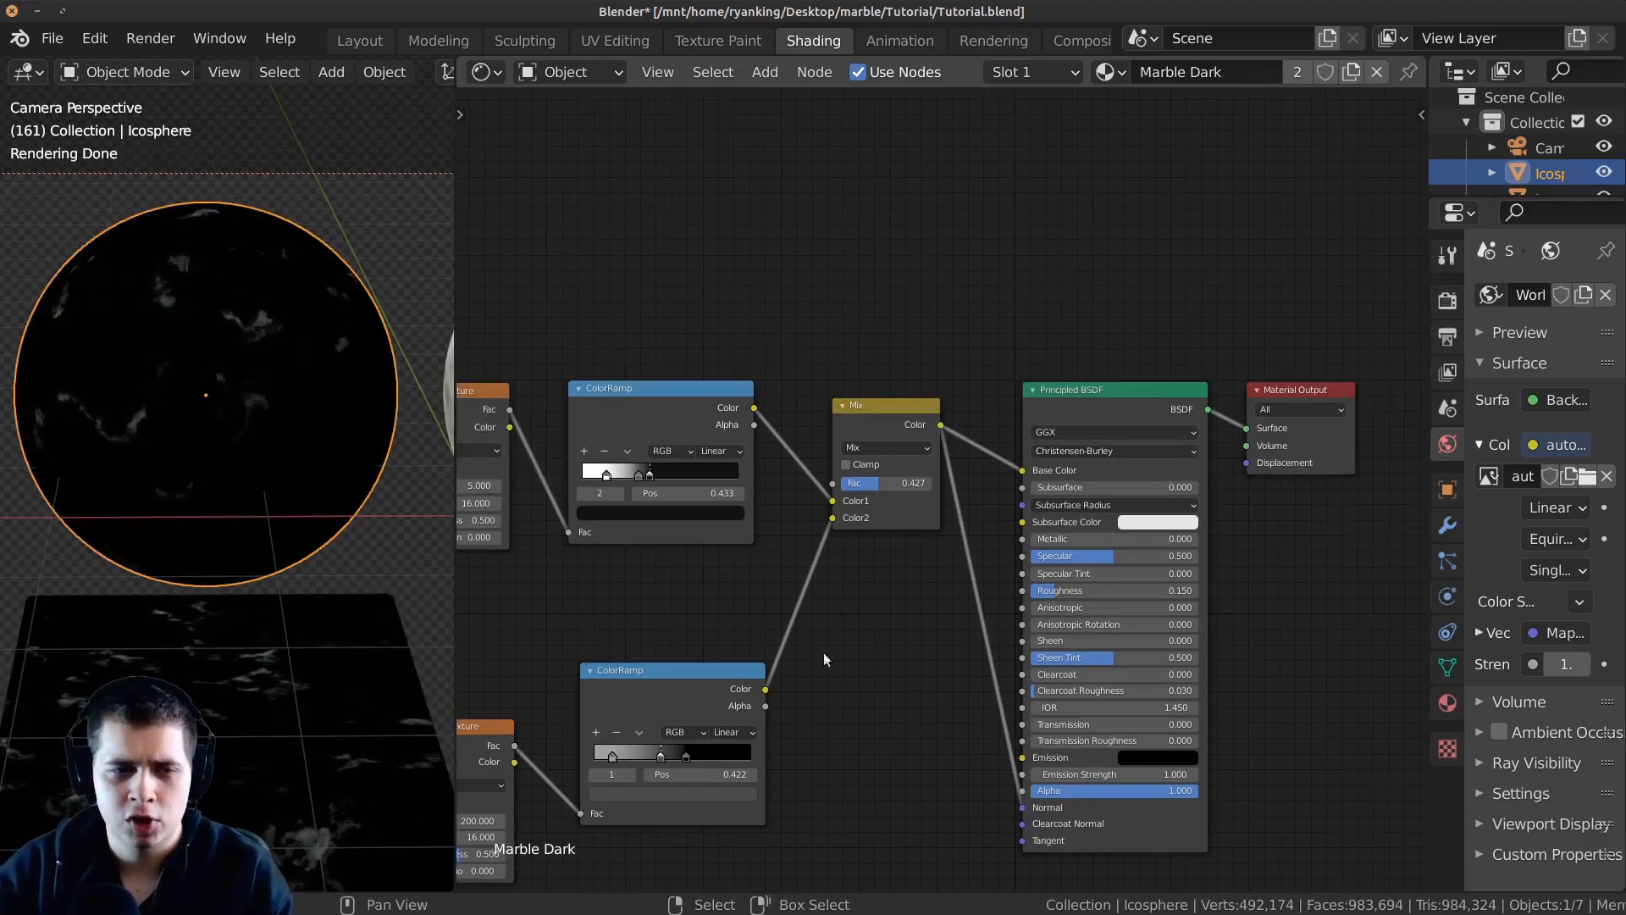
scroll(852, 454, "up", 2)
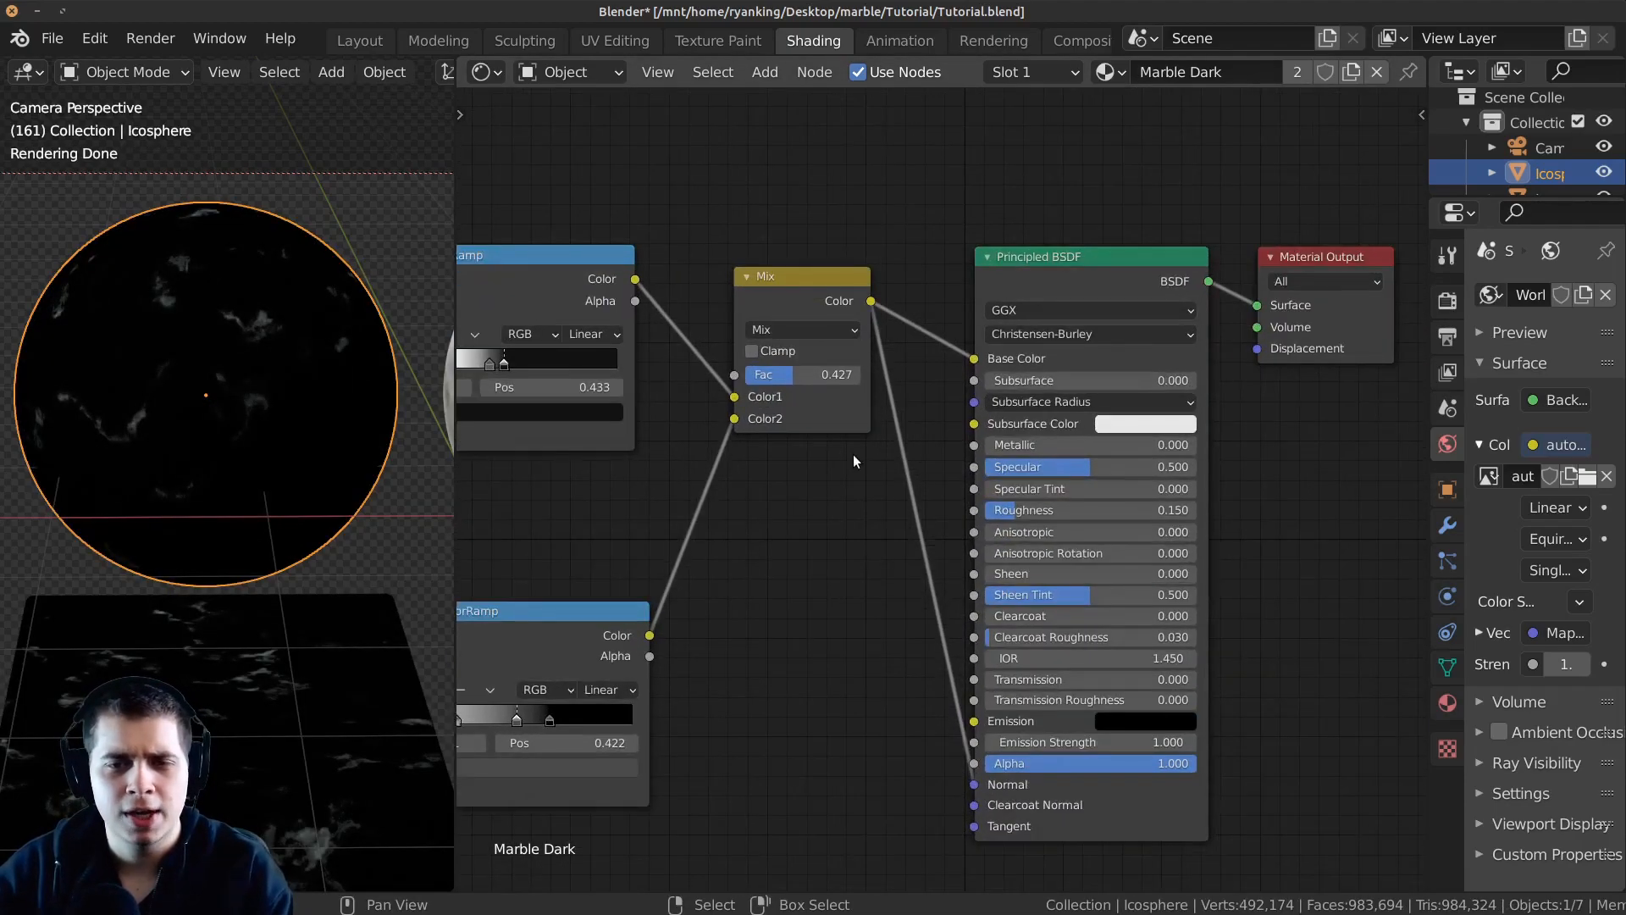
key("shift+a")
left_click(767, 465)
type("bum")
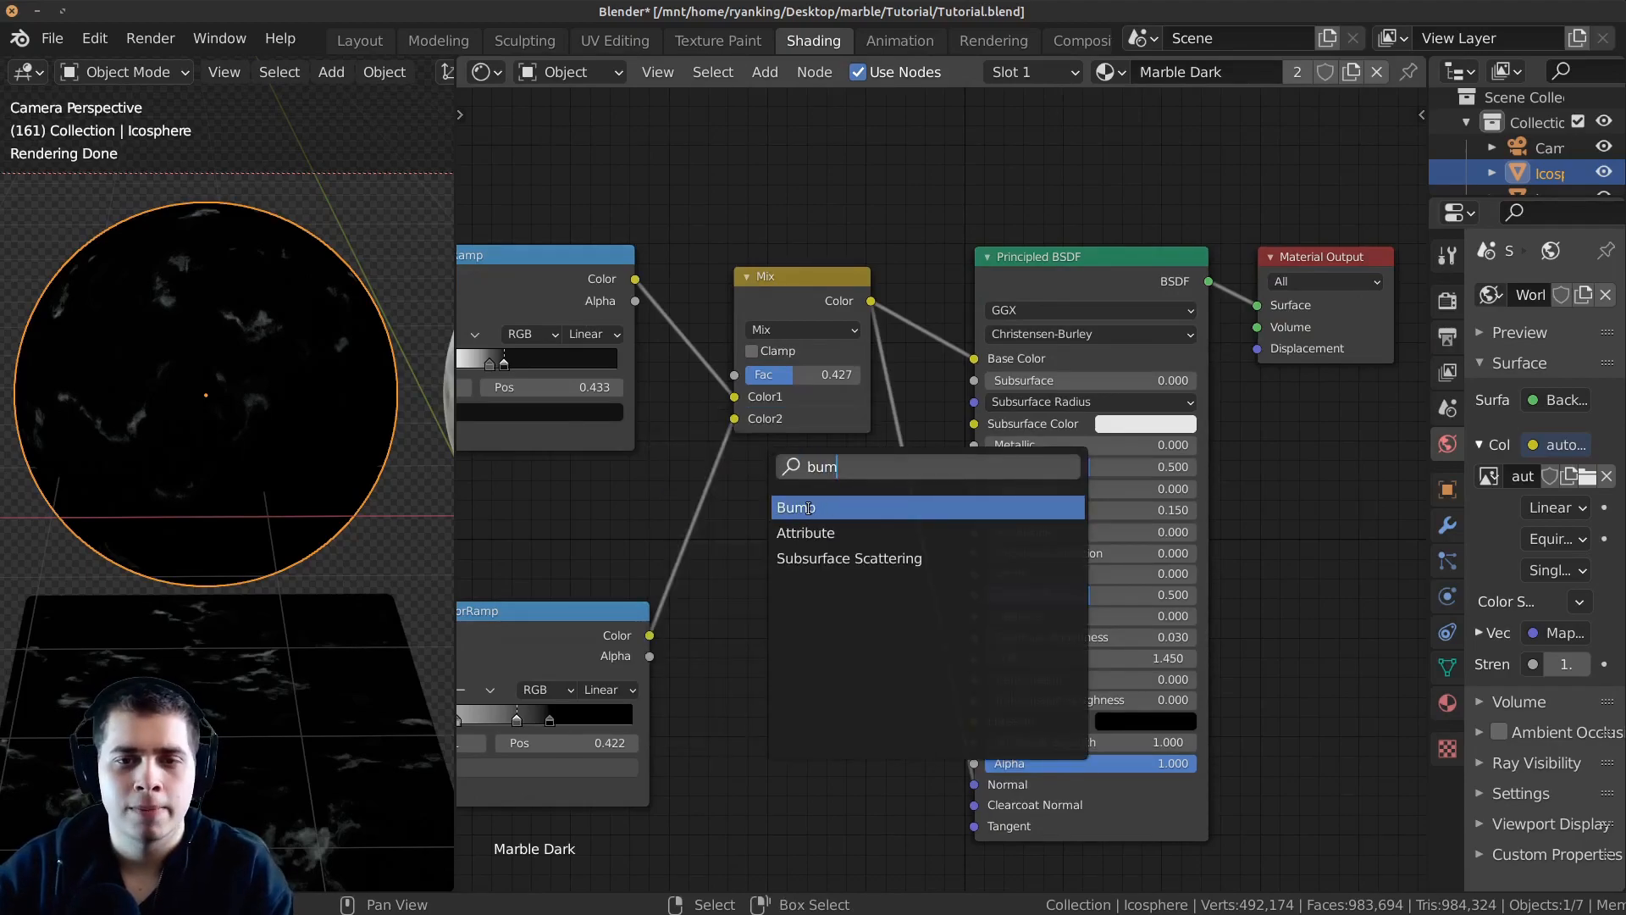
left_click(809, 507)
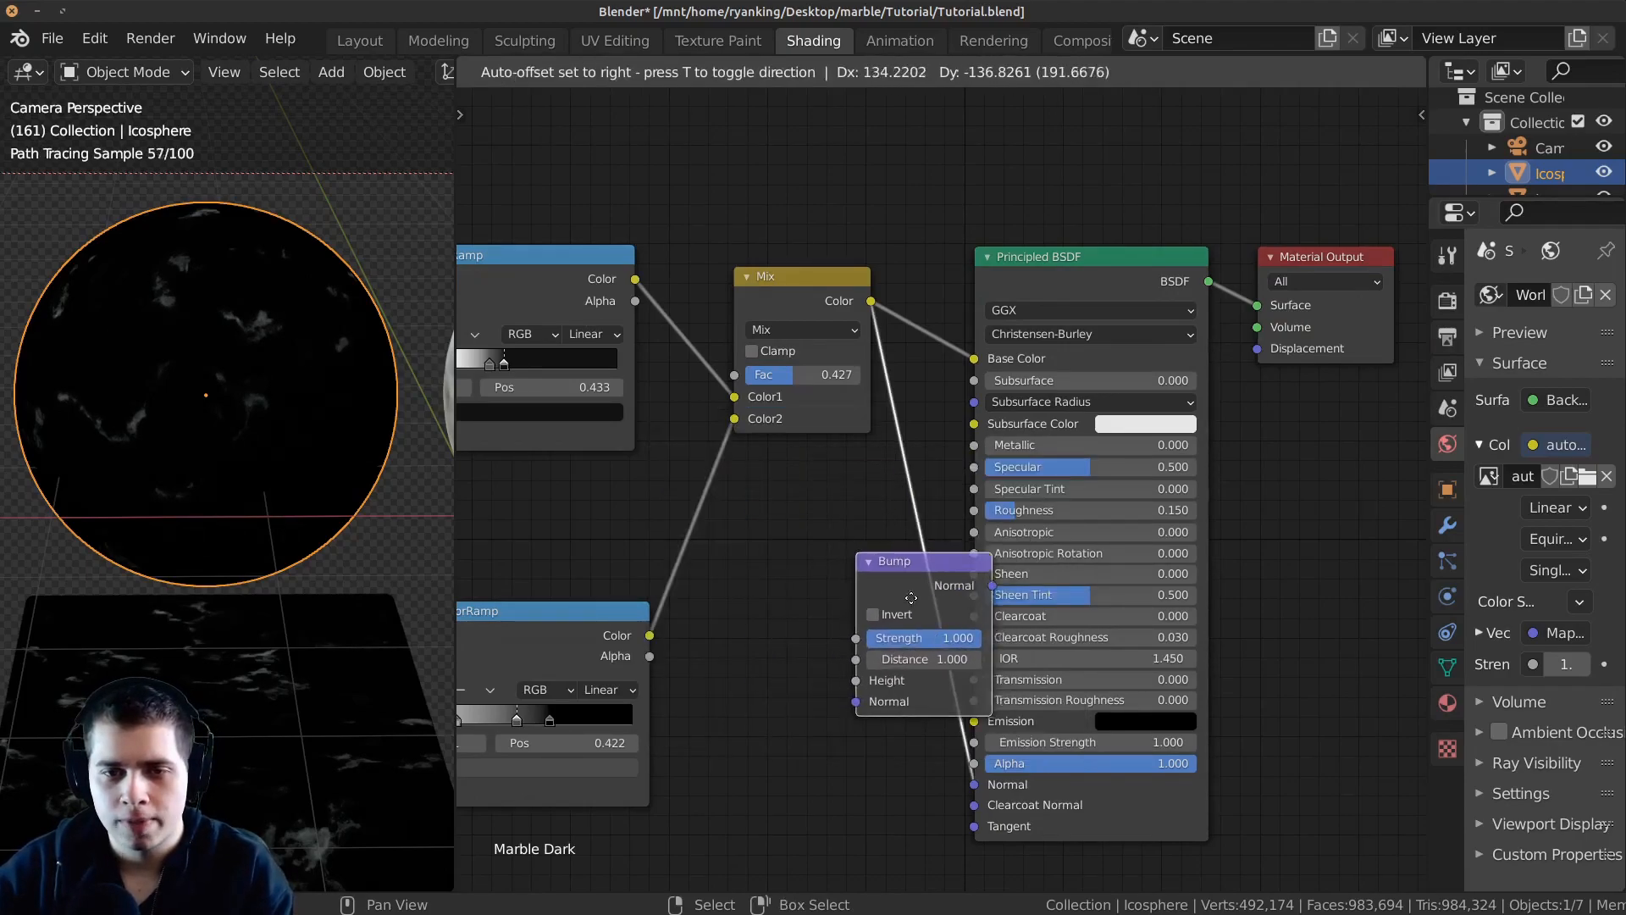
left_click(918, 597)
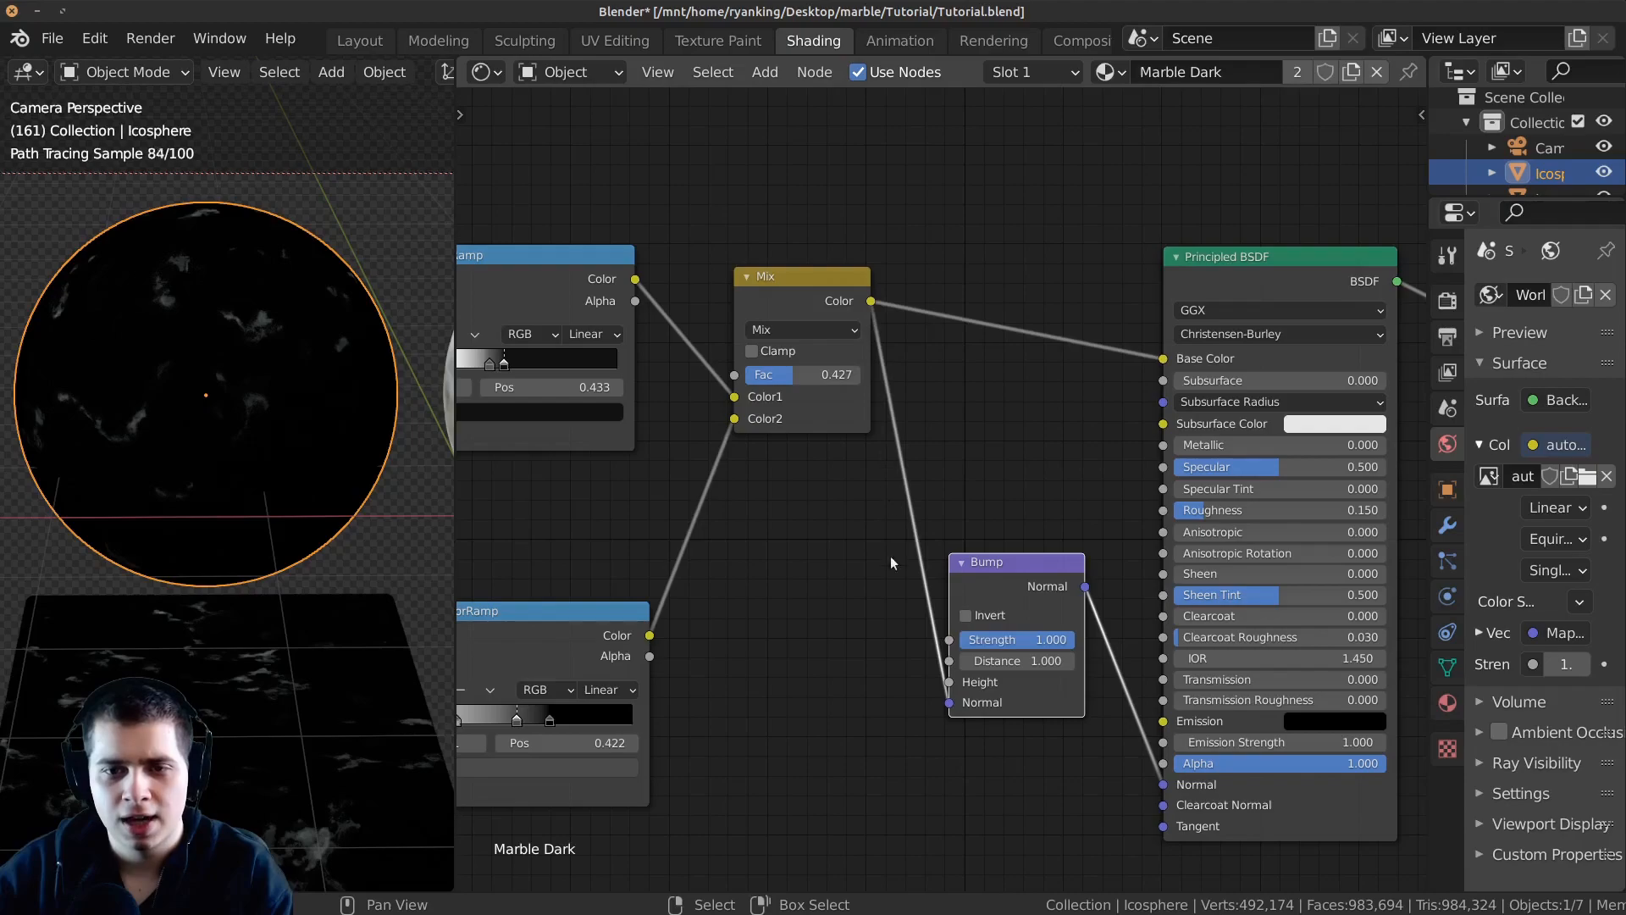
left_click_drag(942, 698, 949, 682)
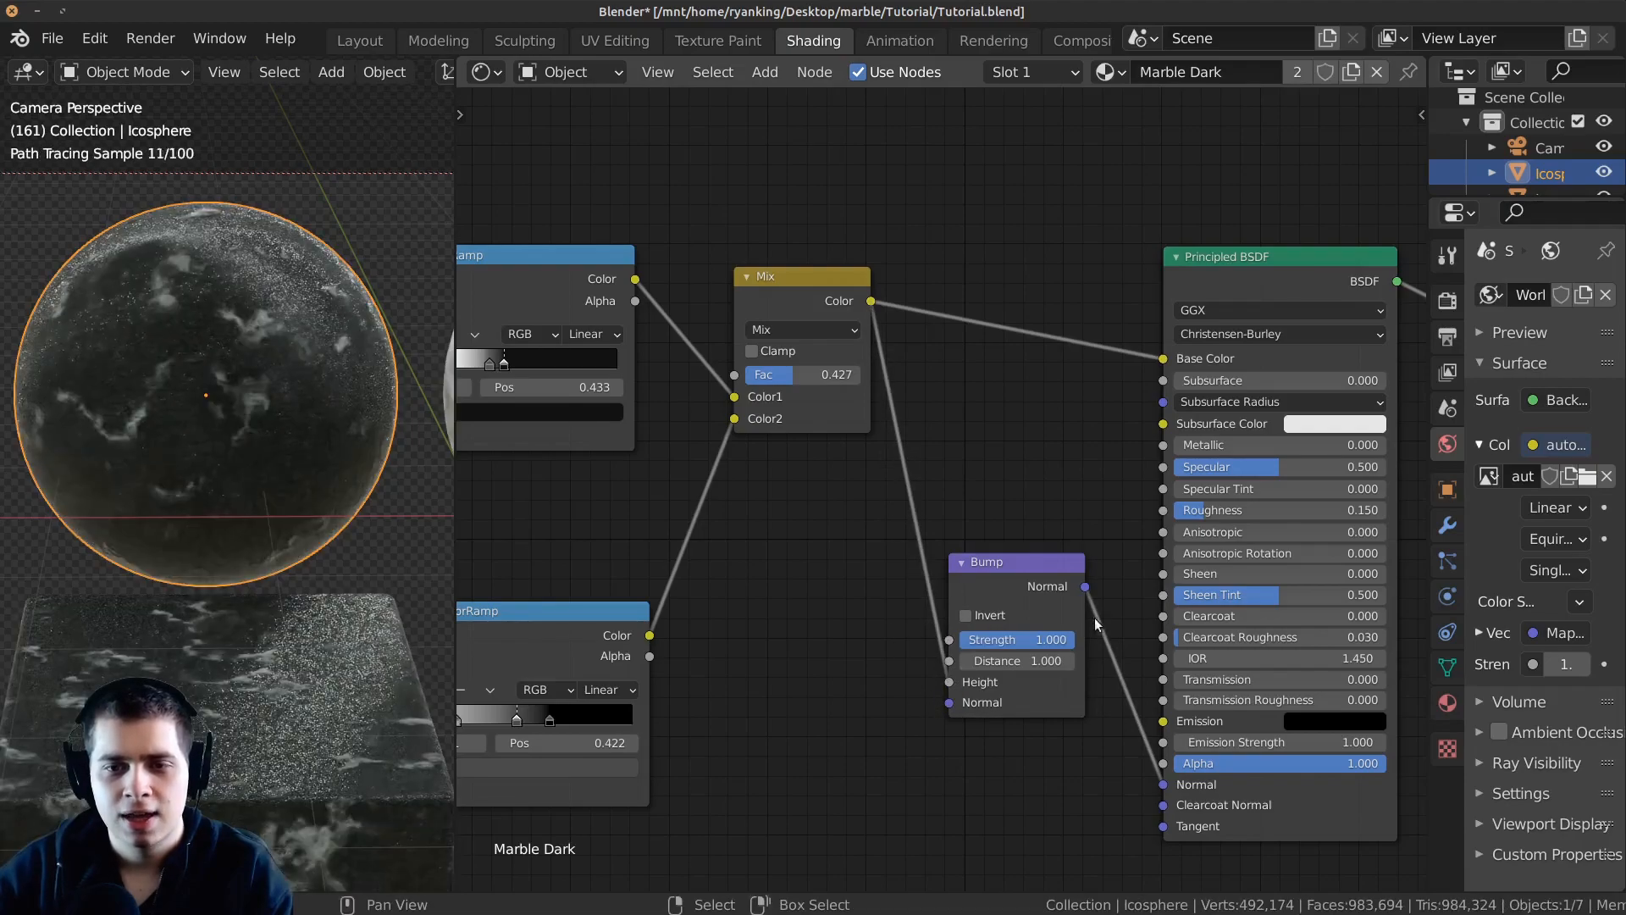
left_click_drag(998, 583, 1011, 581)
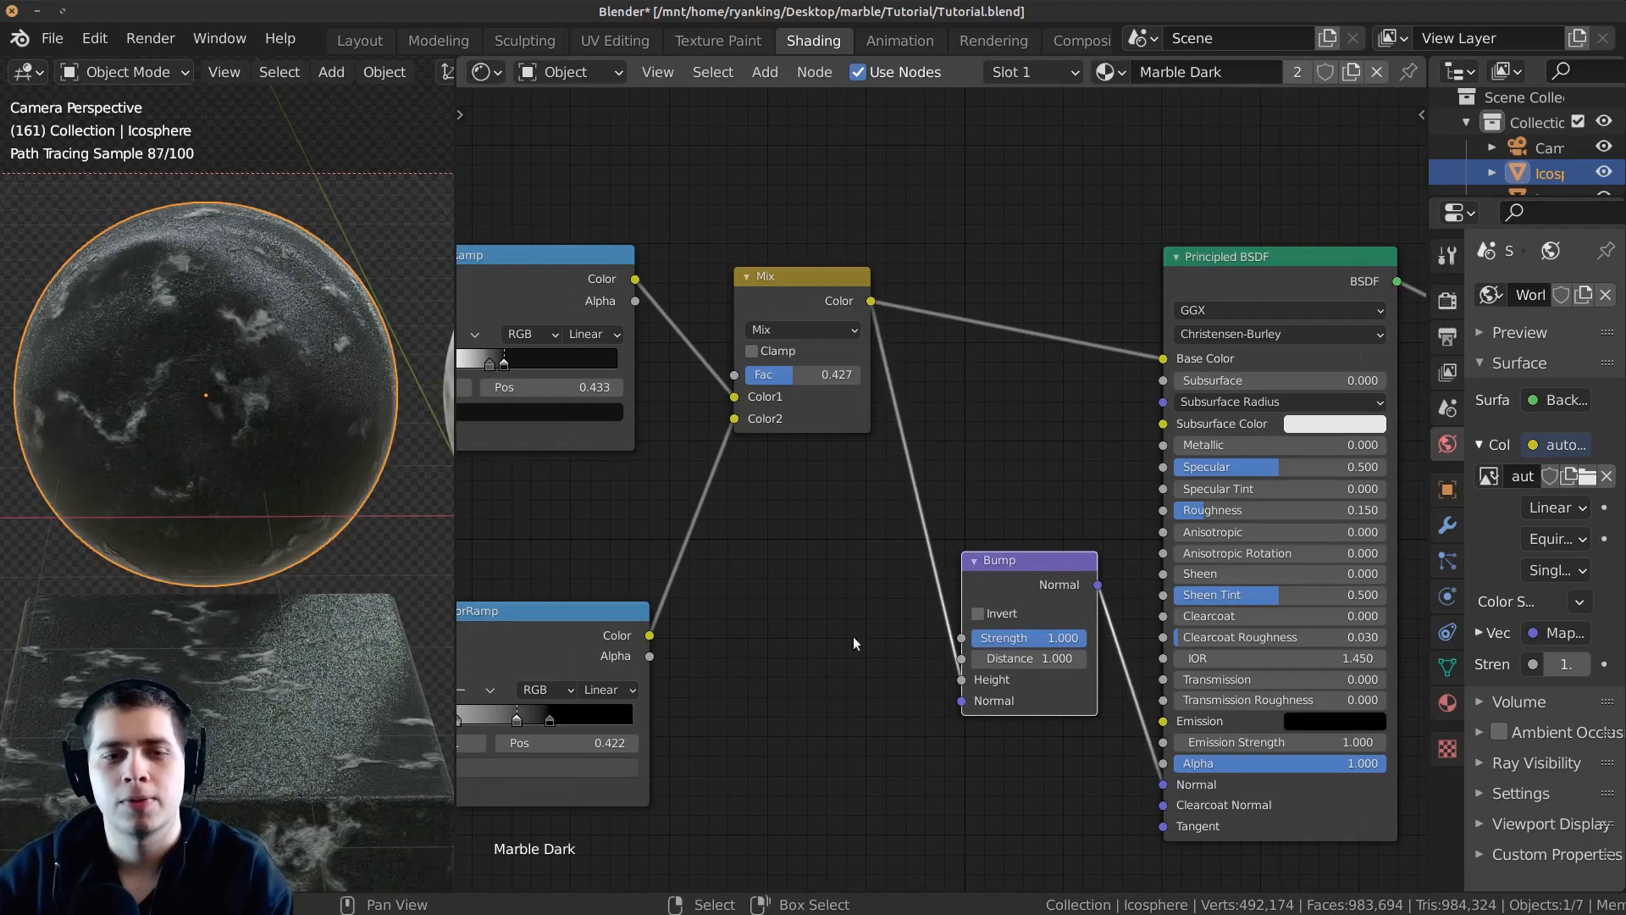
Set the Bump node's strength to 0.01.
middle_click_drag(1009, 611, 945, 566)
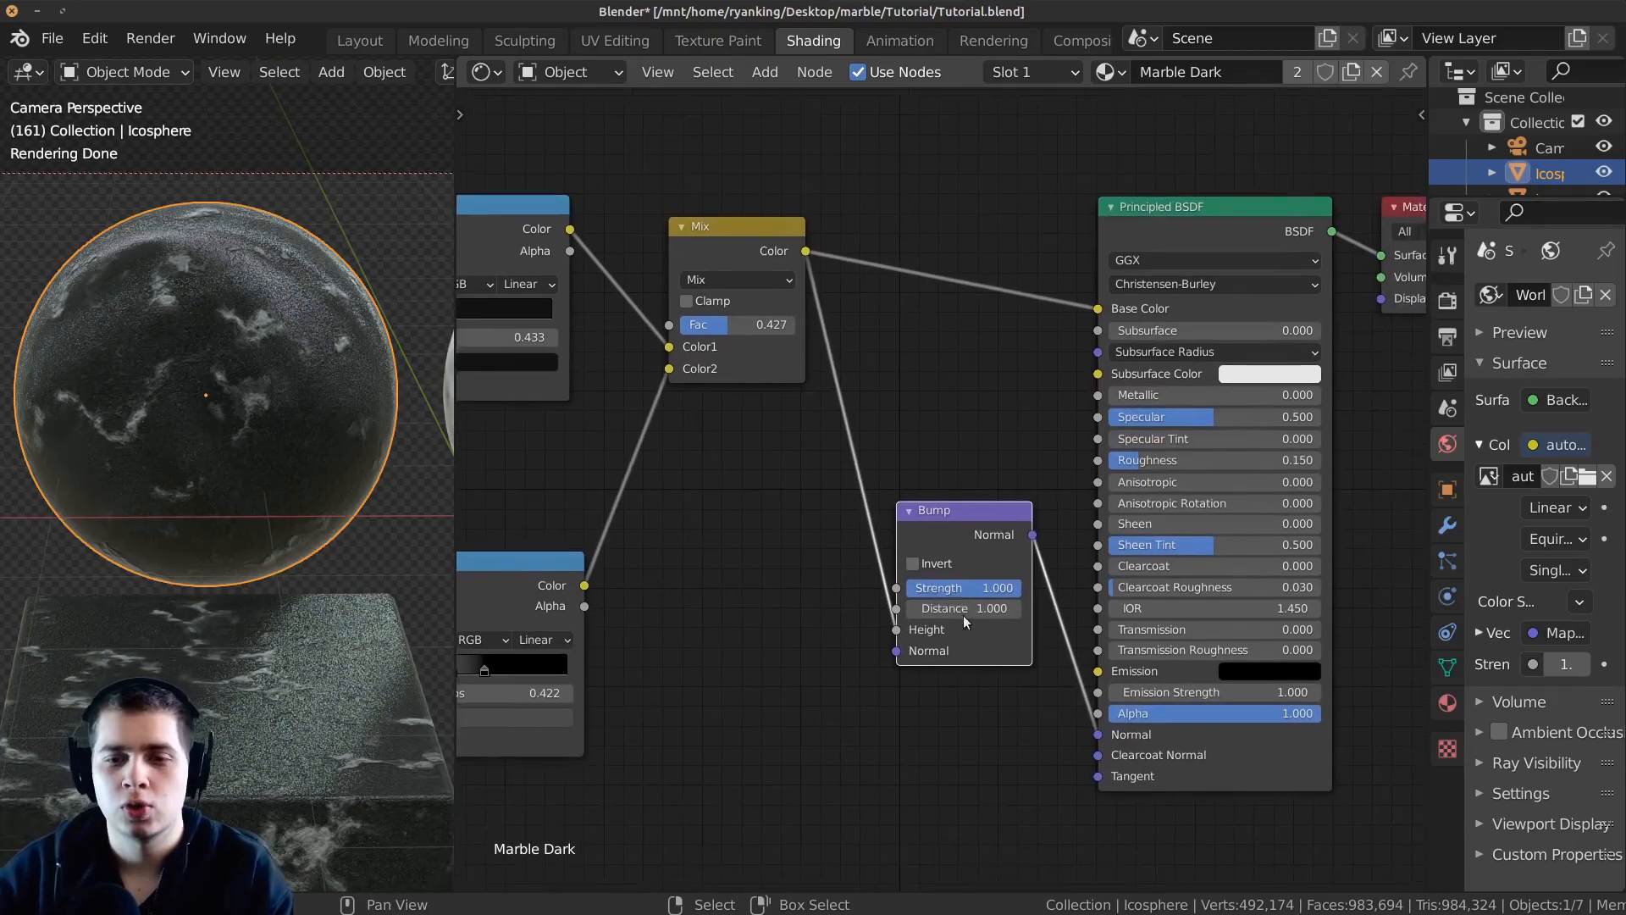
scroll(949, 527, "up", 3)
scroll(256, 586, "up", 8)
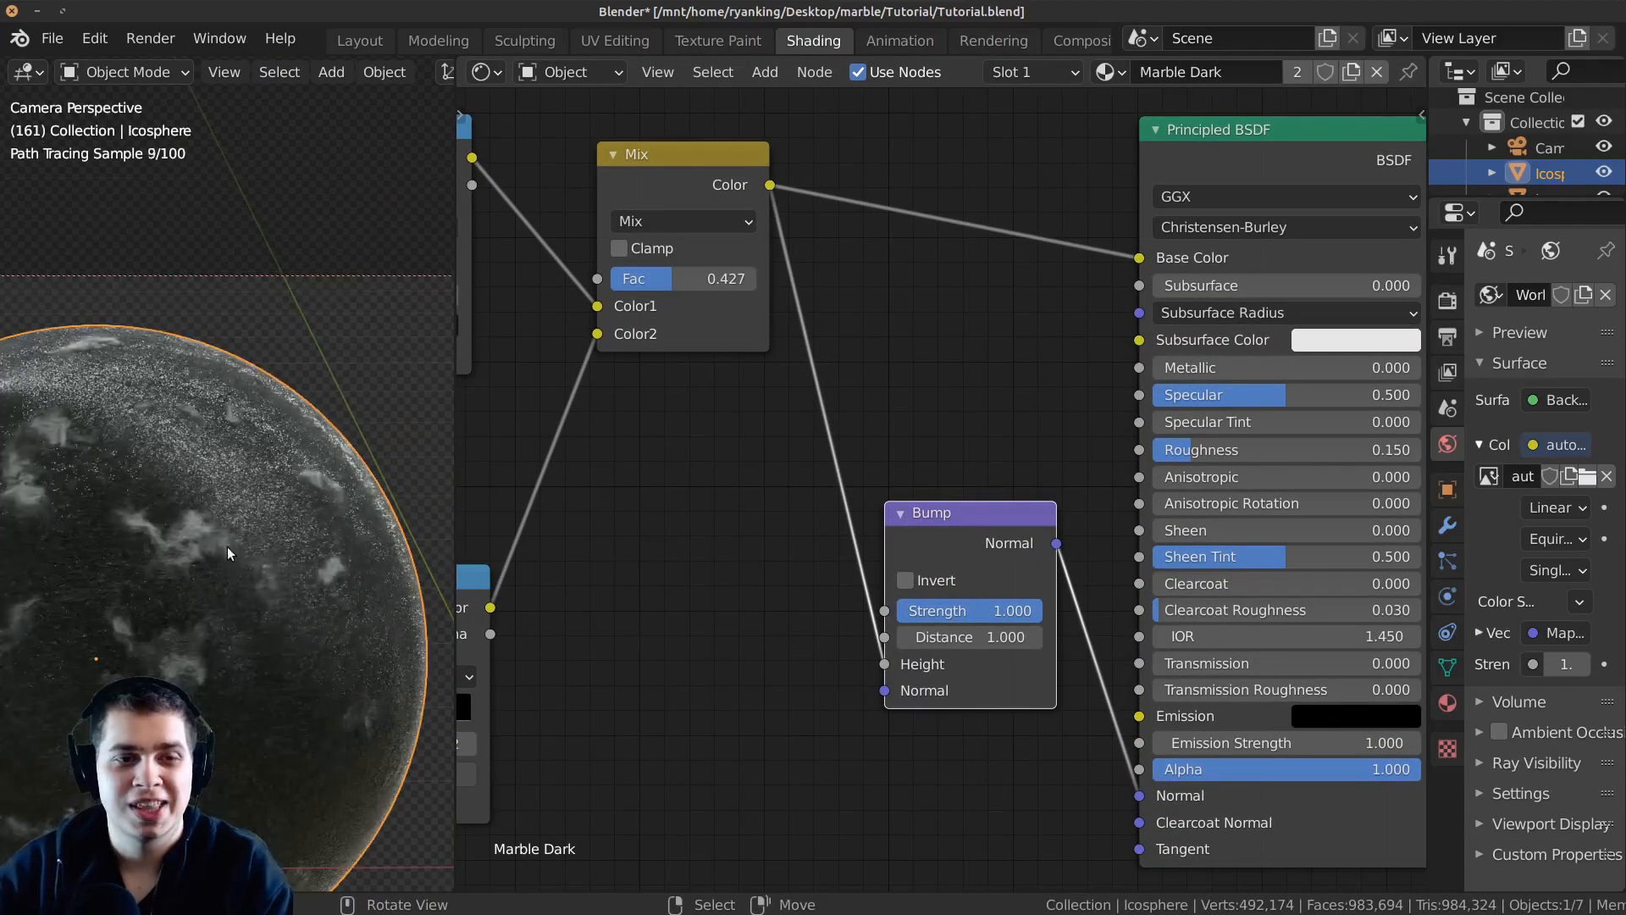
scroll(239, 467, "up", 5)
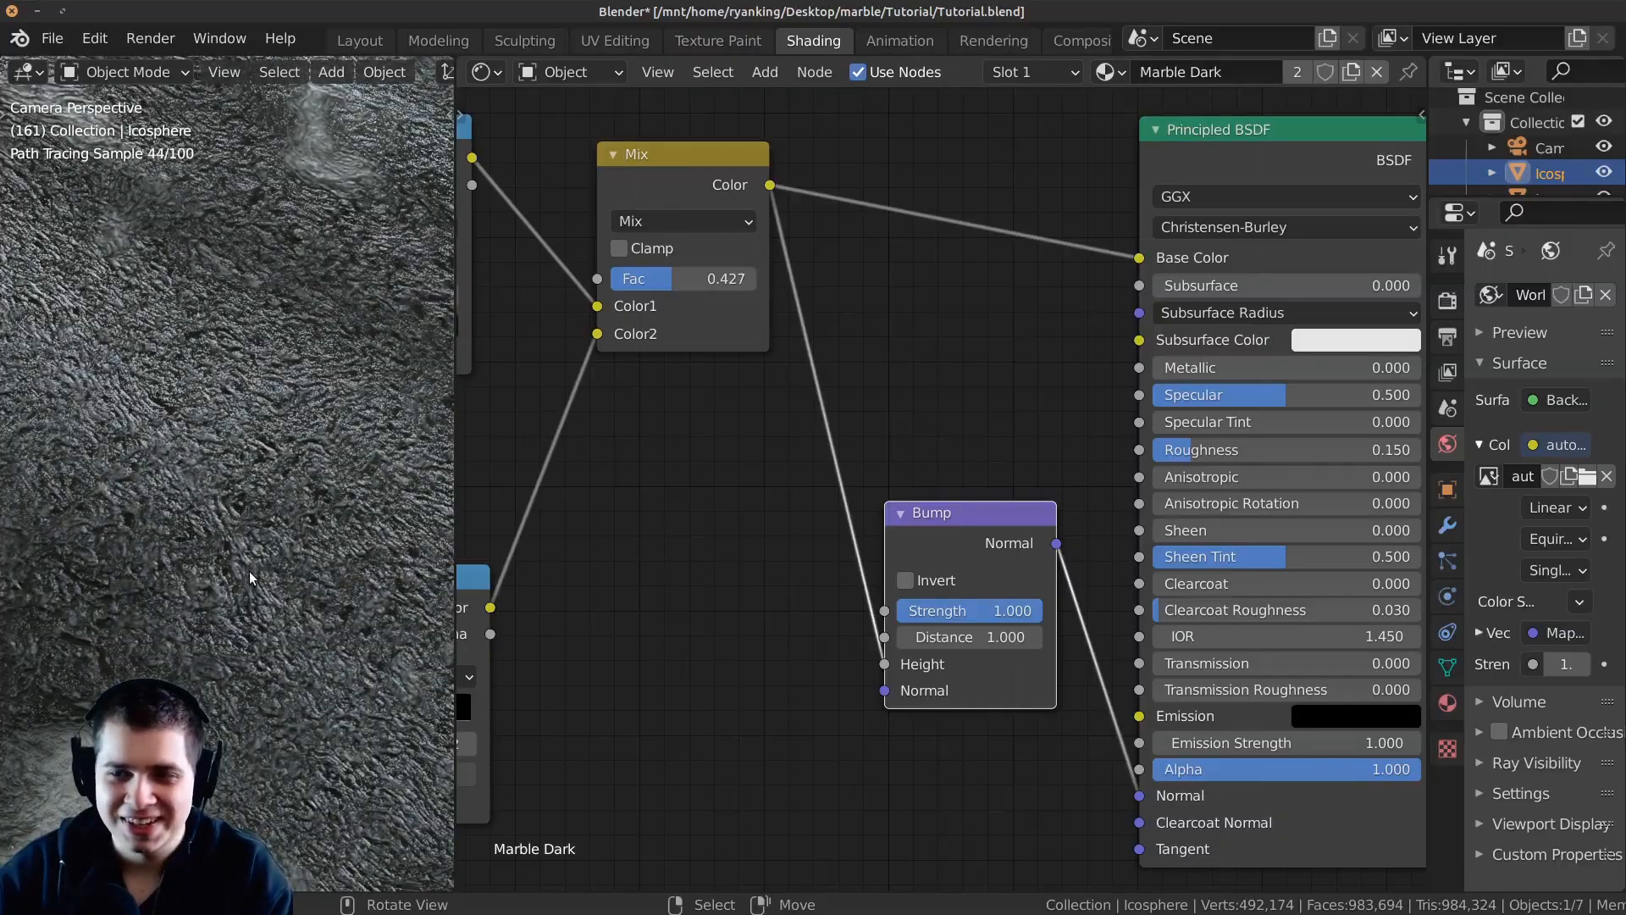
scroll(255, 565, "down", 8)
middle_click_drag(258, 589, 328, 487, "shift")
scroll(305, 575, "down", 1)
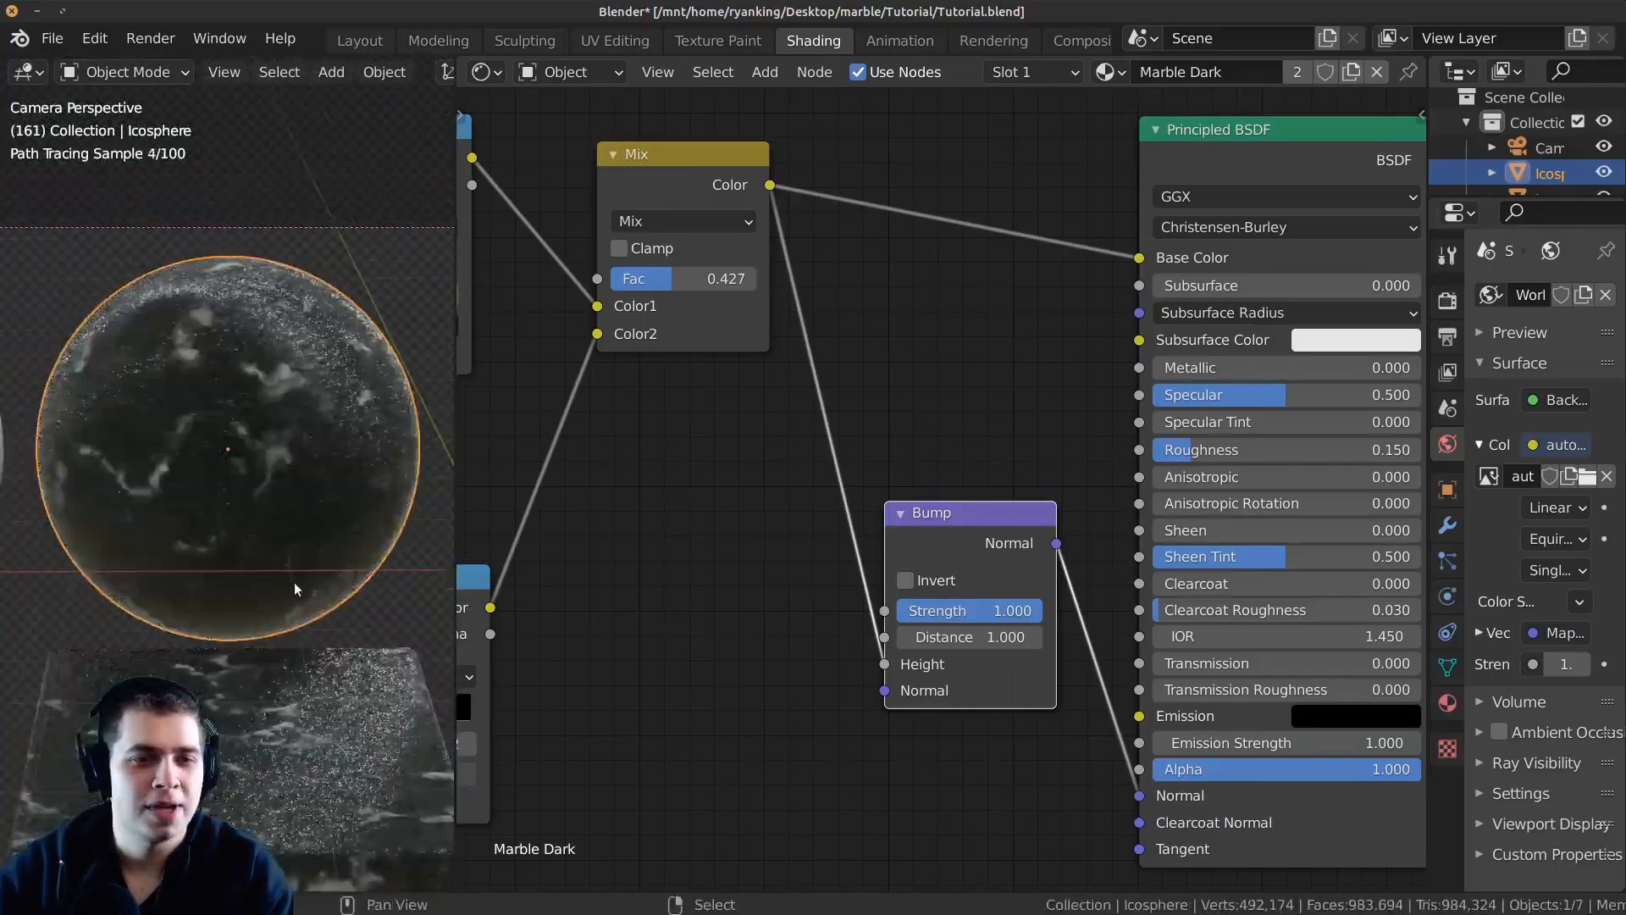
left_click_drag(991, 616, 958, 617)
left_click(958, 617)
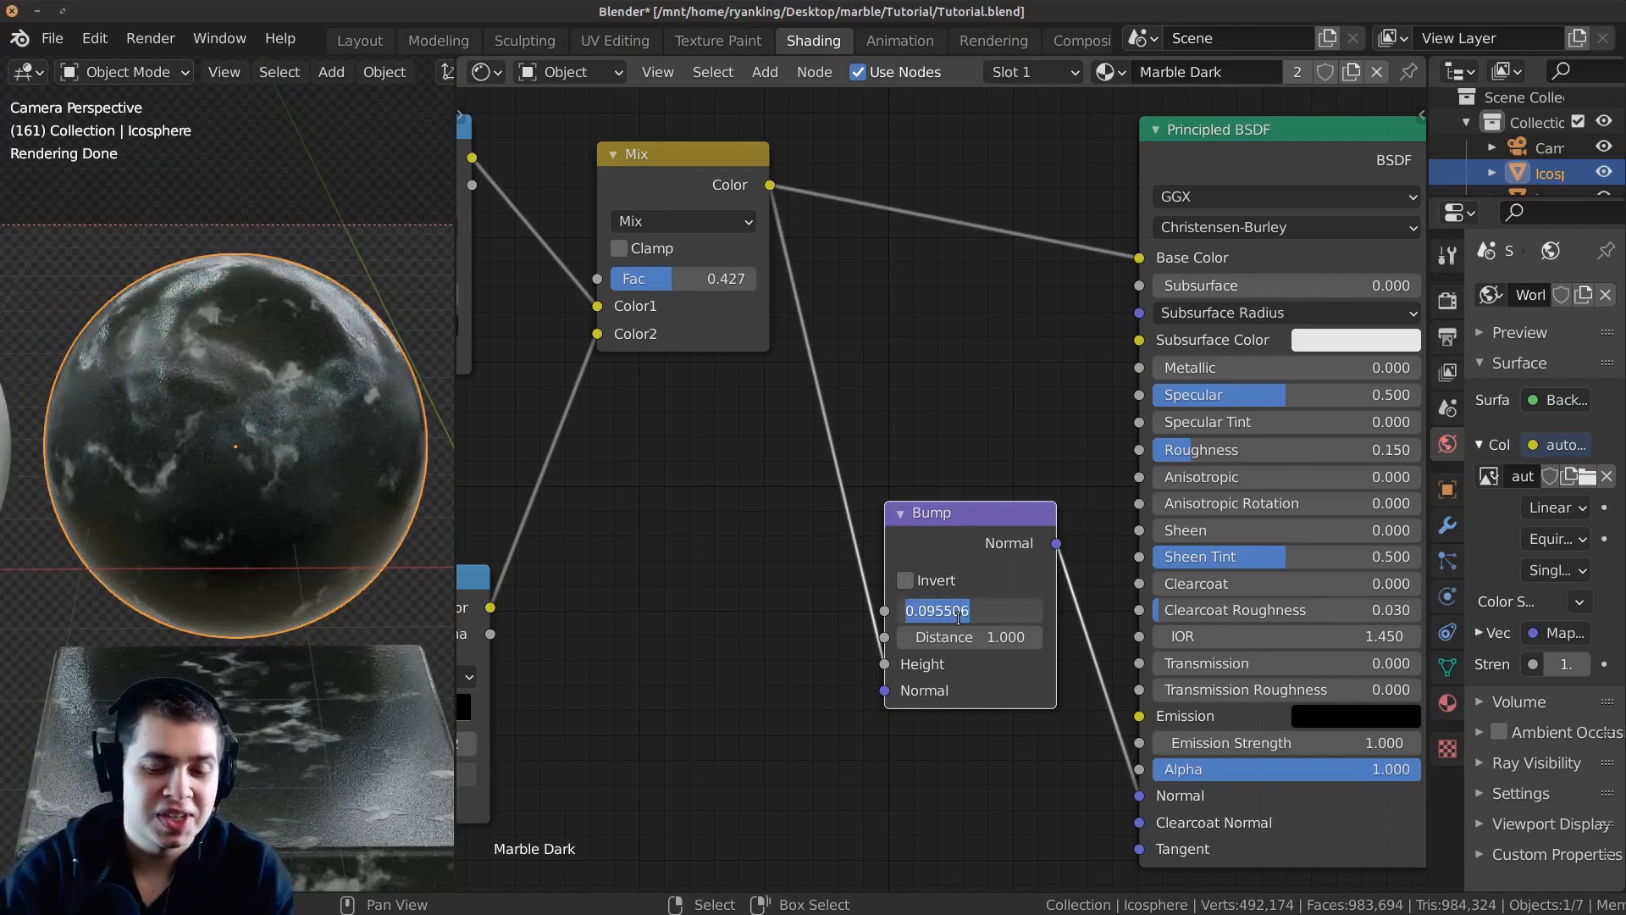
key("BackSpace")
type(".01")
key("Return")
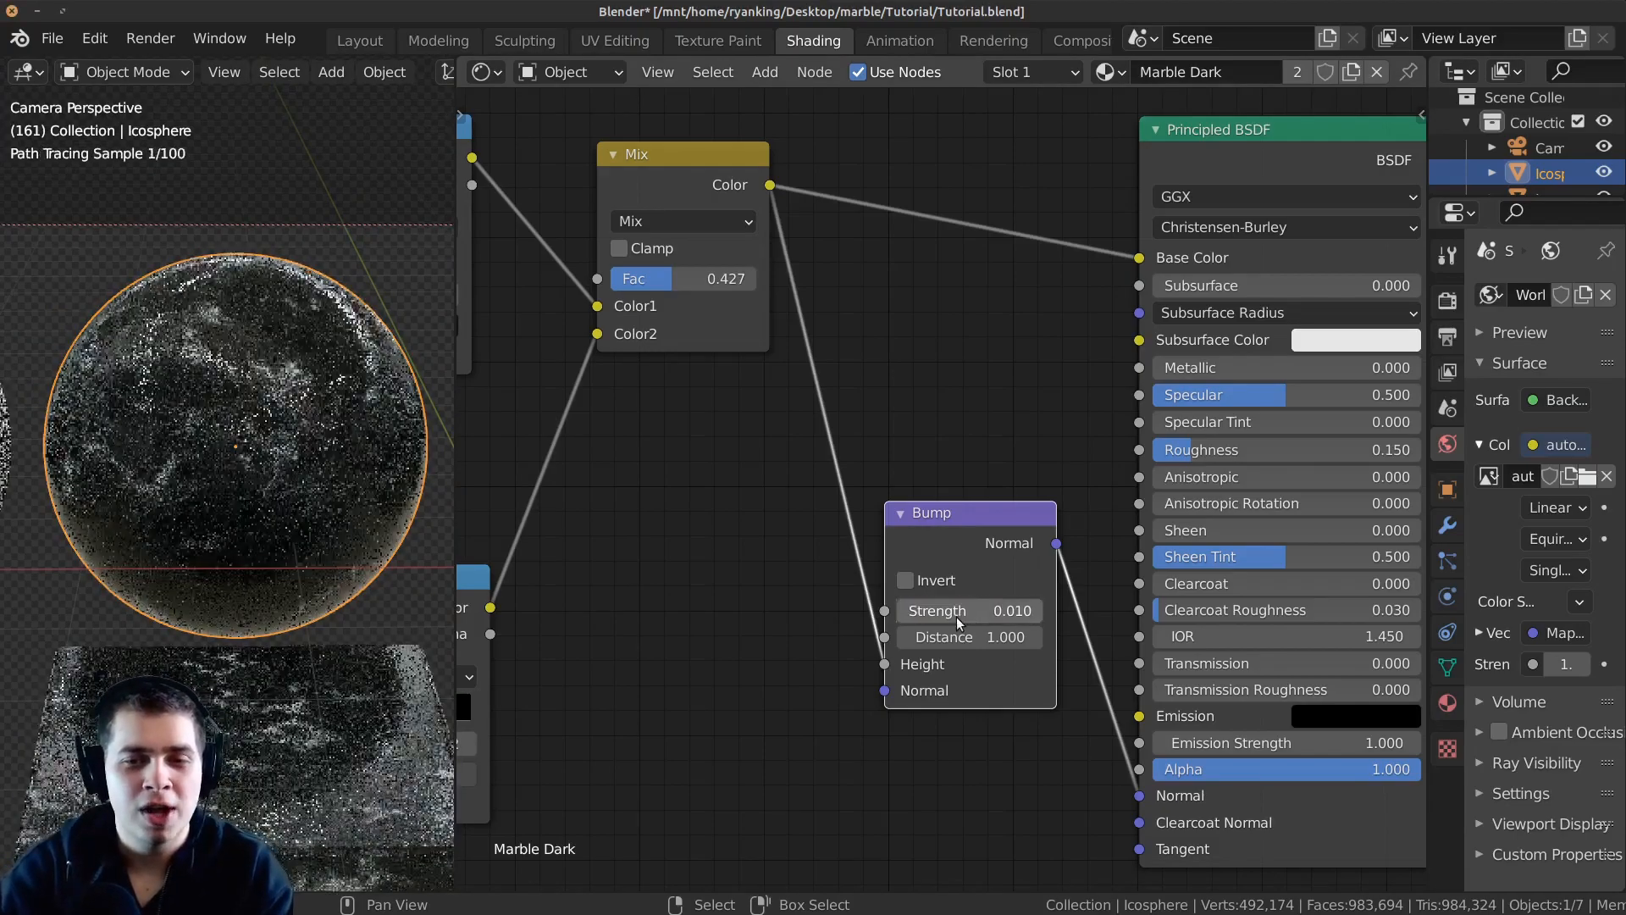
Examine the fine surface bumps on the dark marble sphere up close and on the sphere as a whole.
middle_click_drag(289, 353, 305, 420, "shift")
scroll(293, 425, "up", 2)
scroll(207, 386, "up", 2)
middle_click_drag(206, 387, 276, 500, "shift")
scroll(276, 500, "up", 3)
scroll(218, 451, "up", 5)
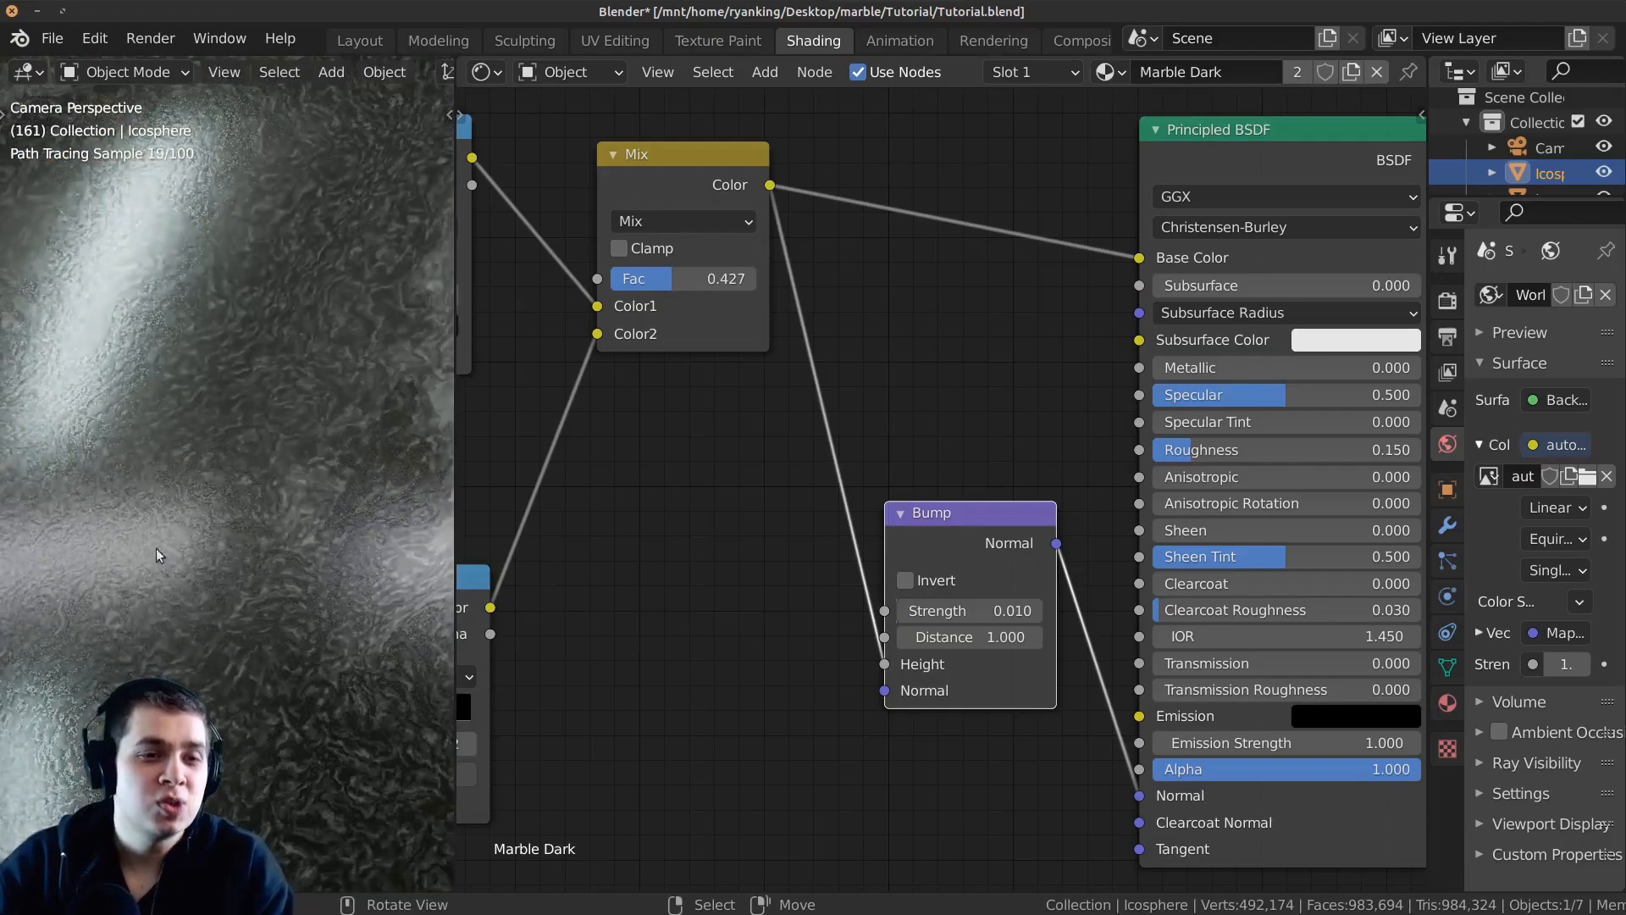
middle_click_drag(138, 545, 204, 468, "shift")
scroll(284, 462, "up", 3)
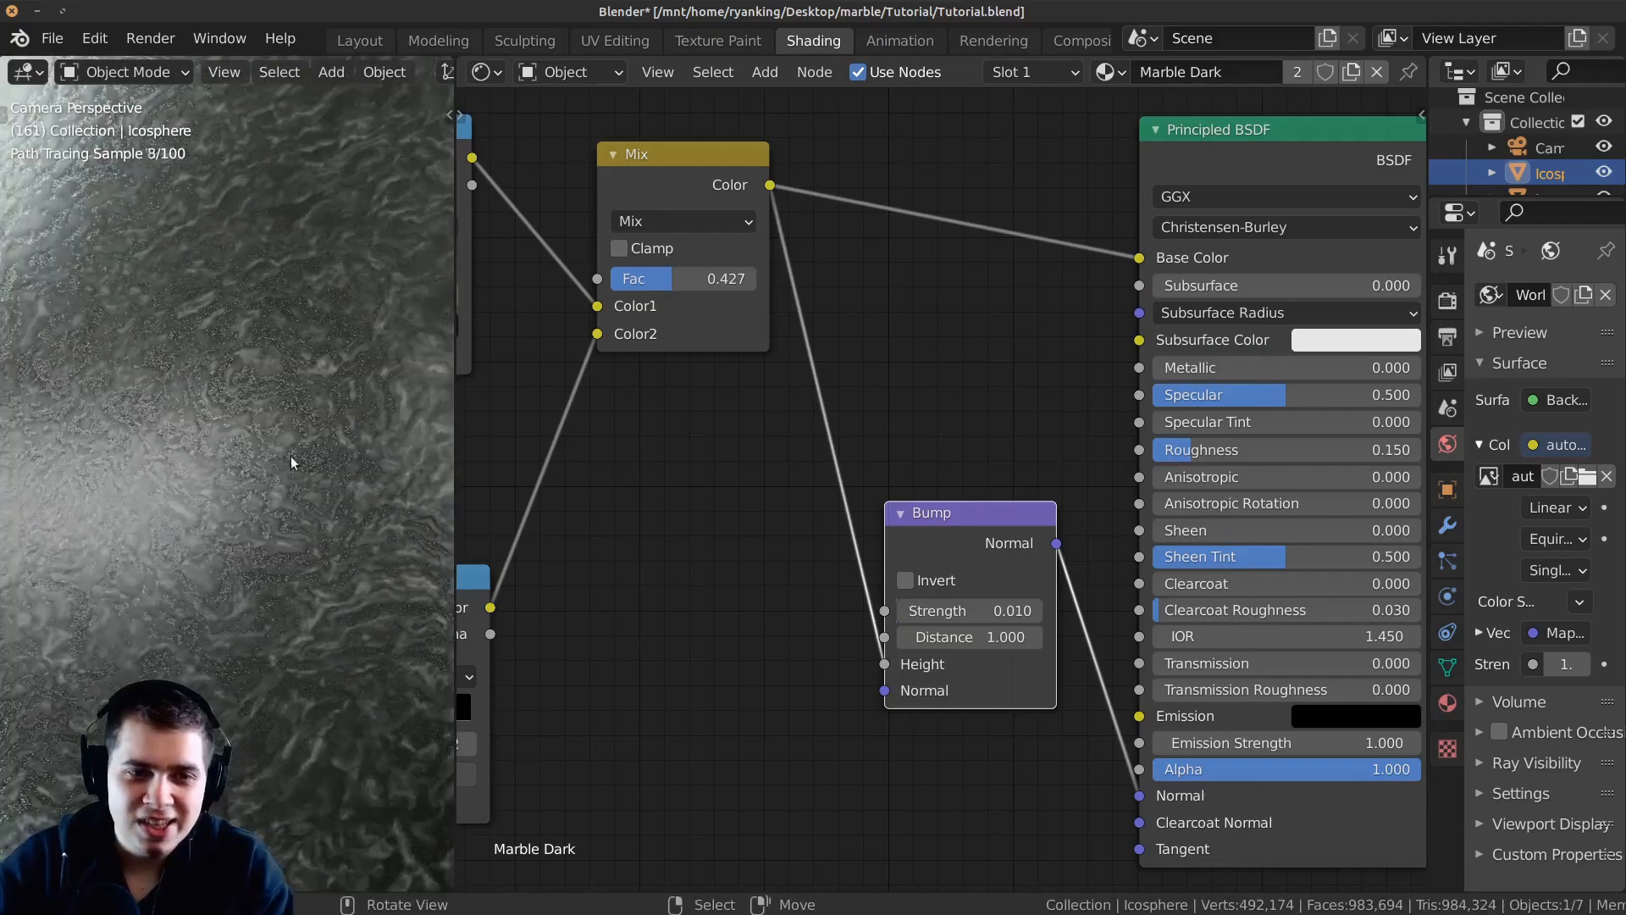
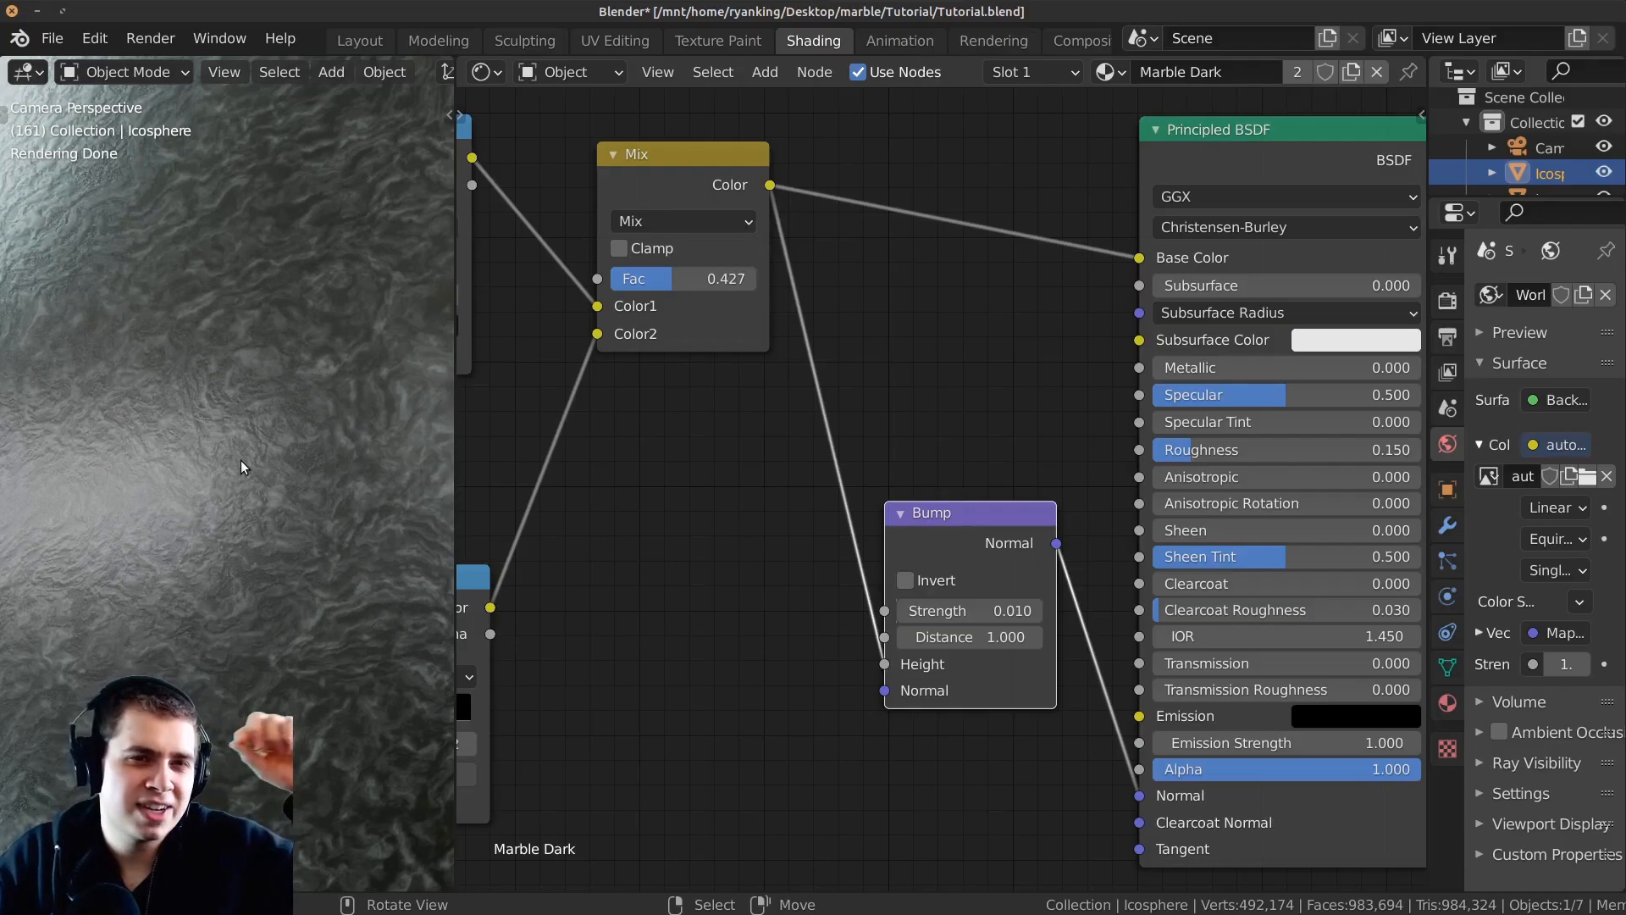
scroll(308, 510, "down", 2)
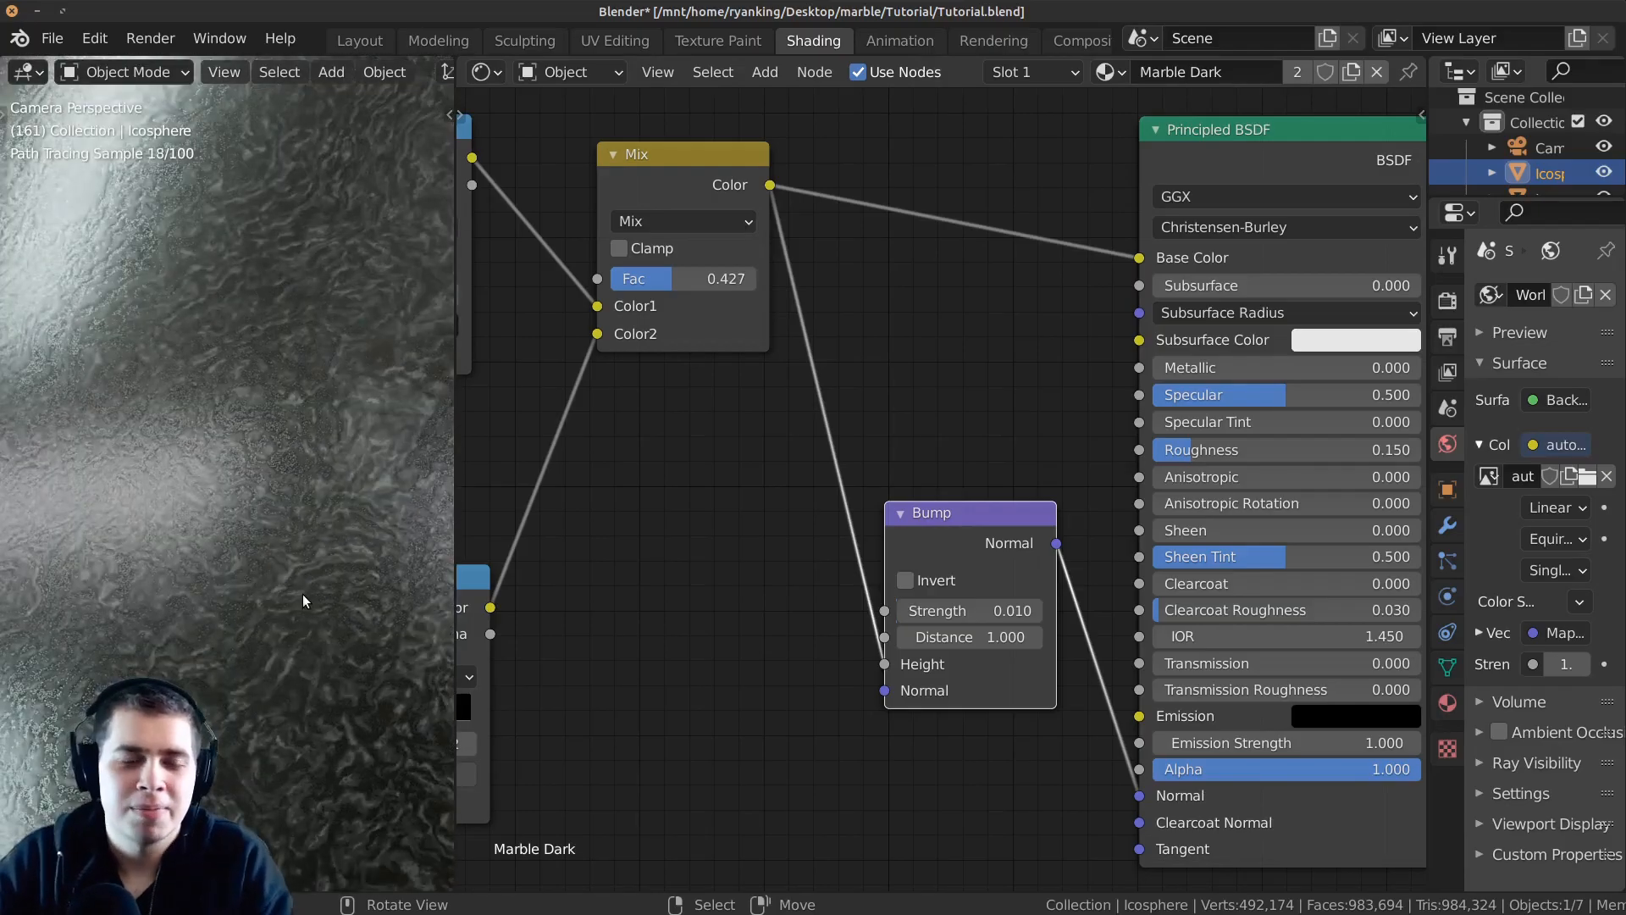
scroll(272, 608, "down", 4)
scroll(220, 458, "down", 2)
scroll(266, 498, "down", 2)
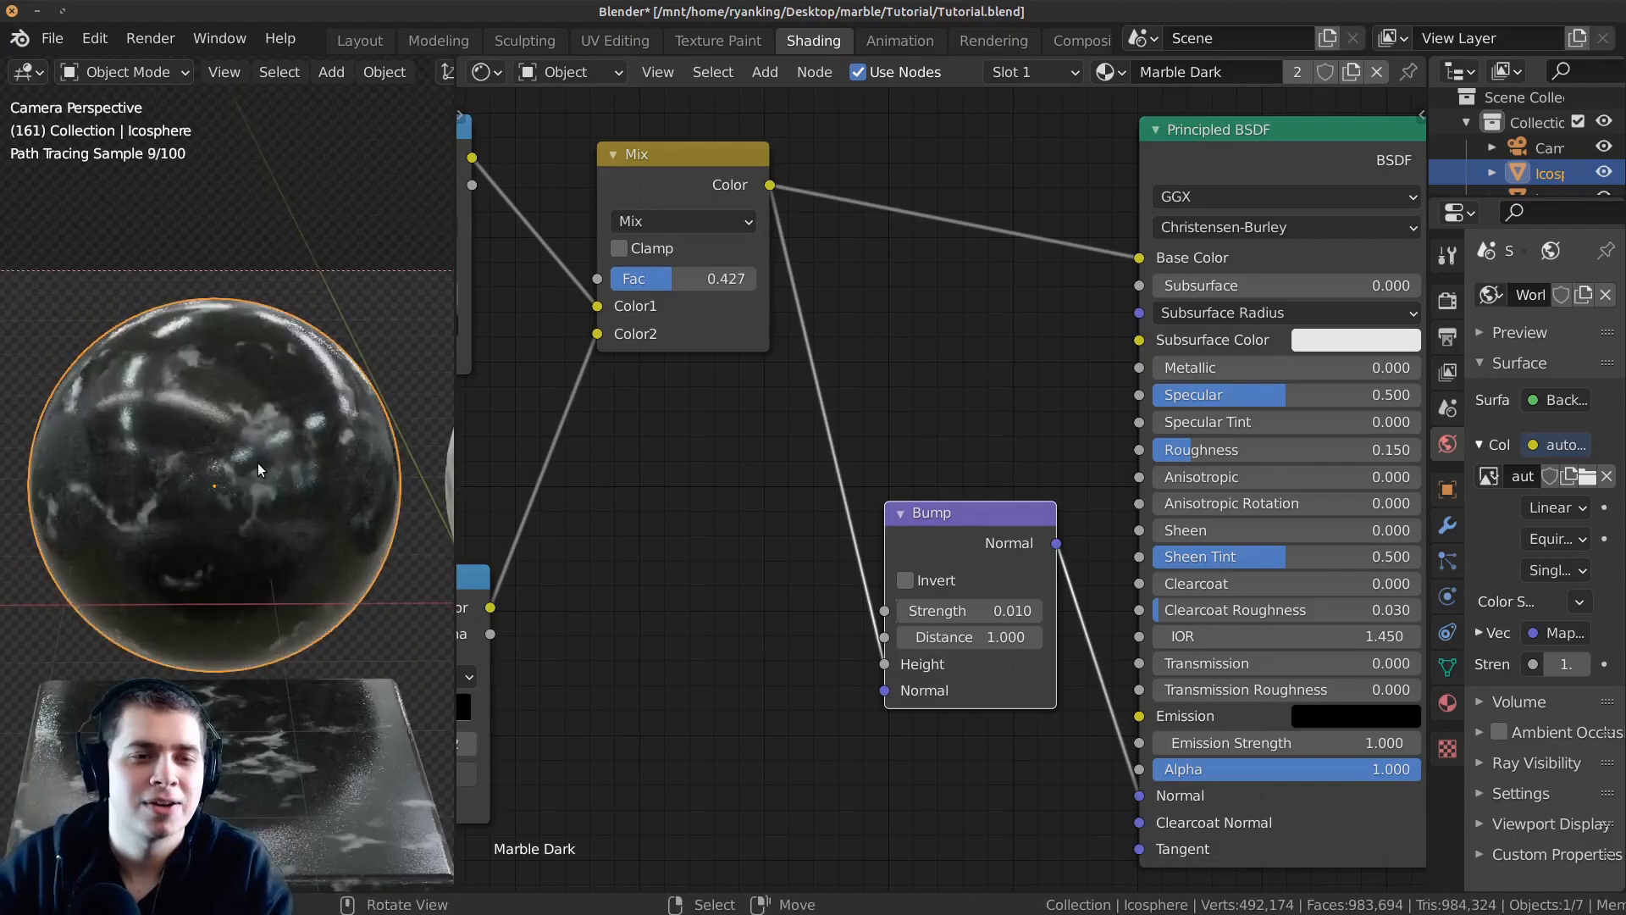
Select the plain white sphere and give it a new material named Marble Swirl.
scroll(910, 546, "down", 3)
scroll(262, 461, "down", 2)
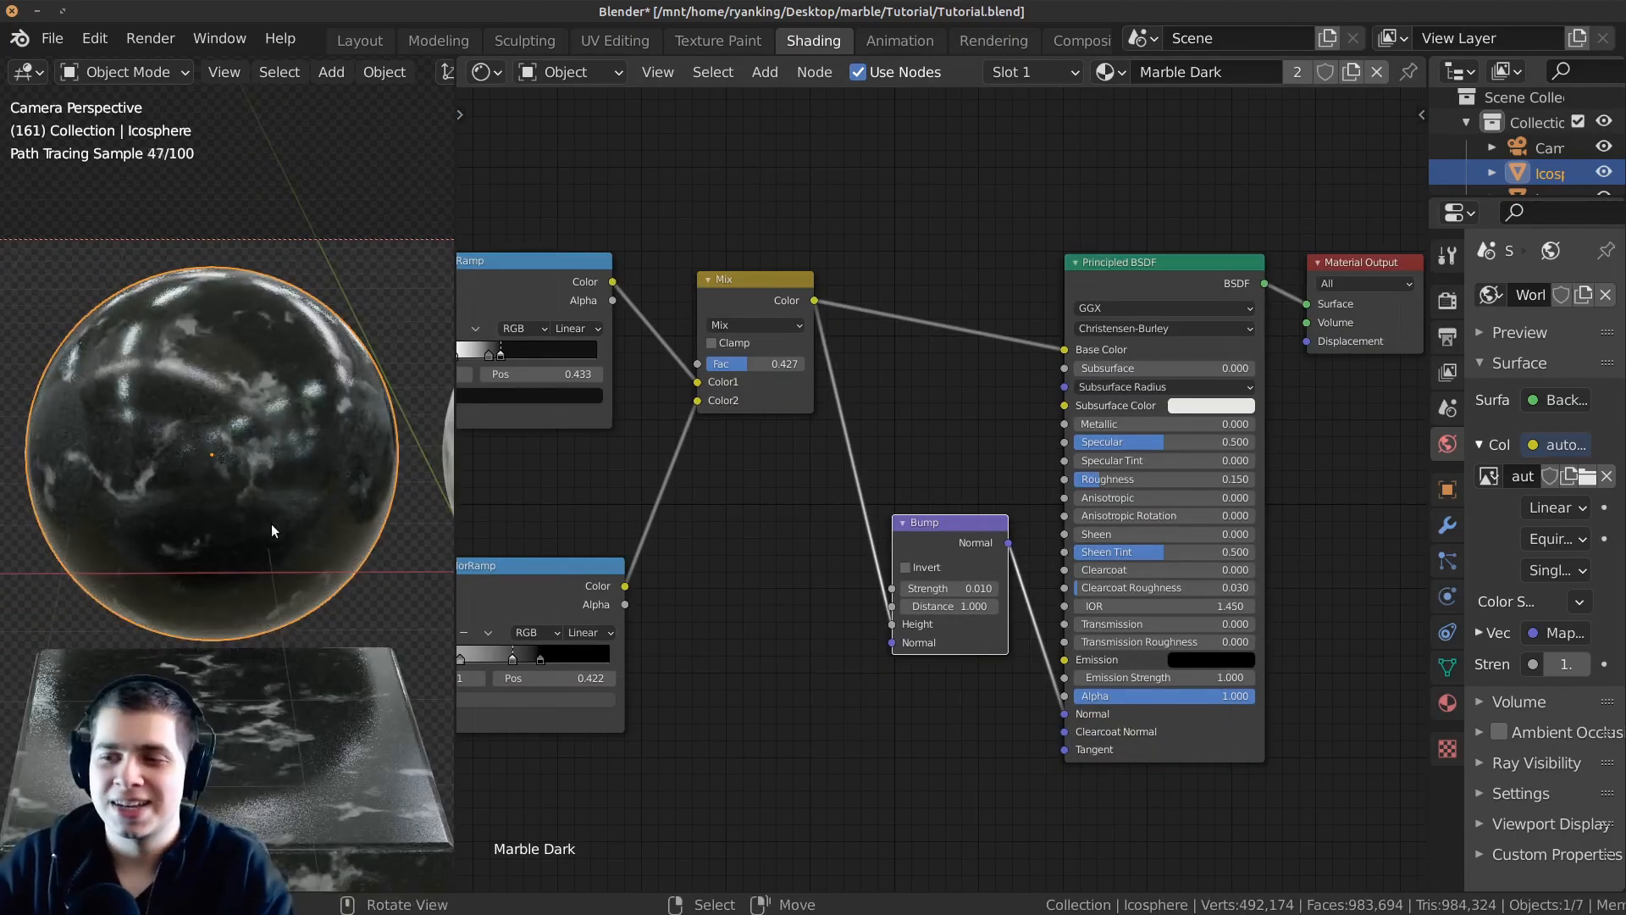
mouse_move(251, 517)
middle_mouse_down()
mouse_move(364, 500)
mouse_move(153, 467)
mouse_move(291, 406)
mouse_move(315, 330)
middle_mouse_up()
left_click(286, 299)
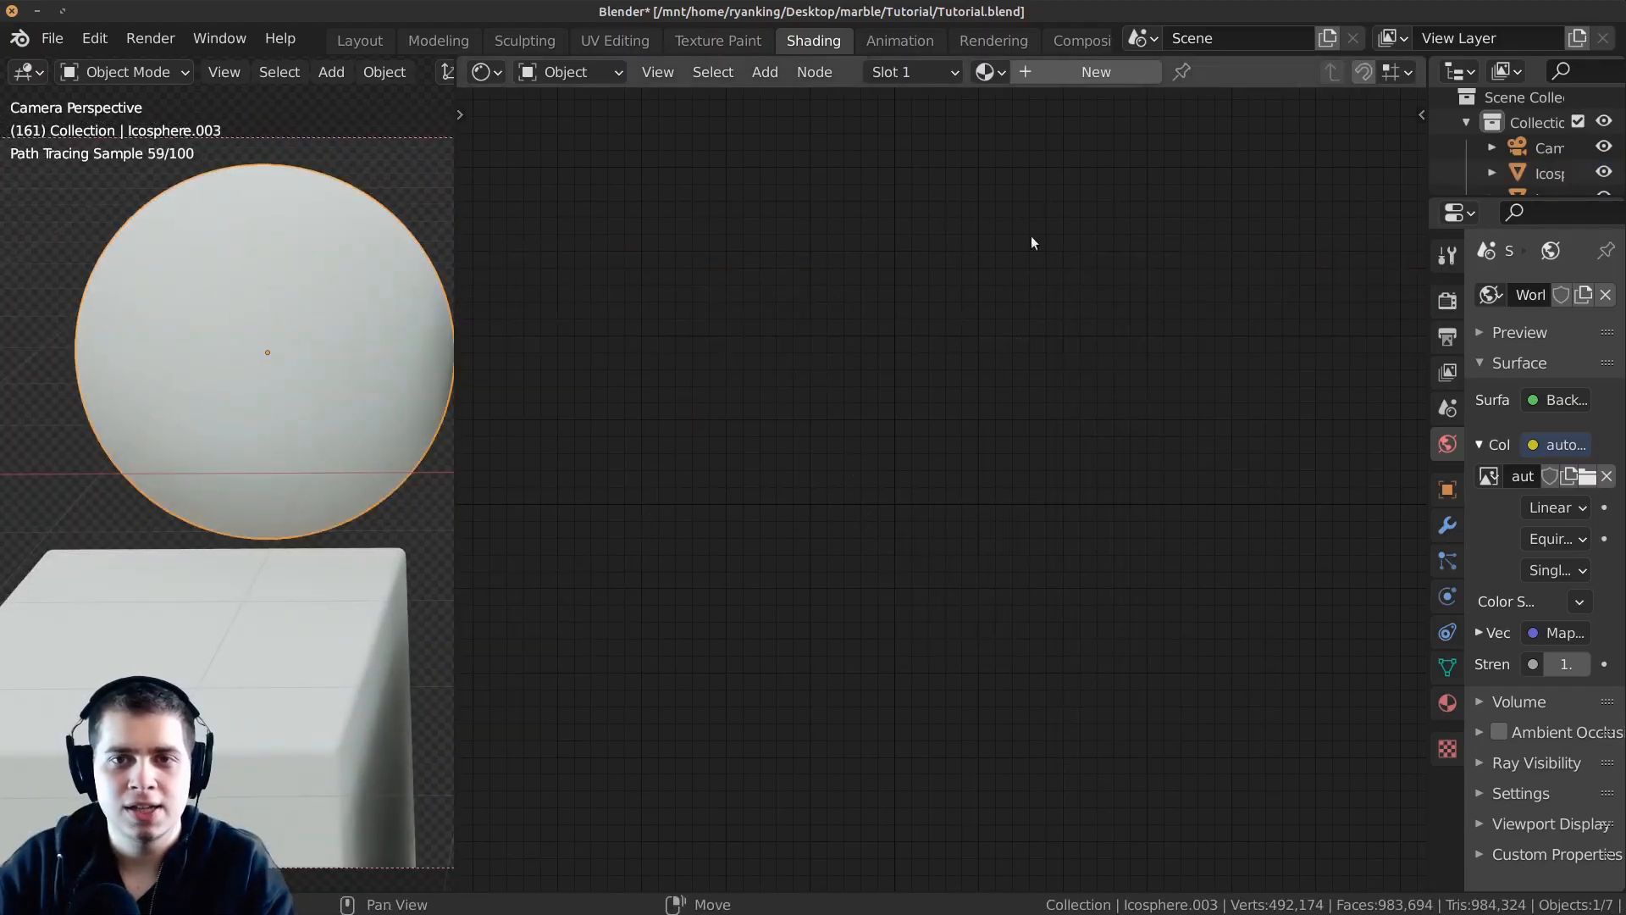
left_click(1045, 73)
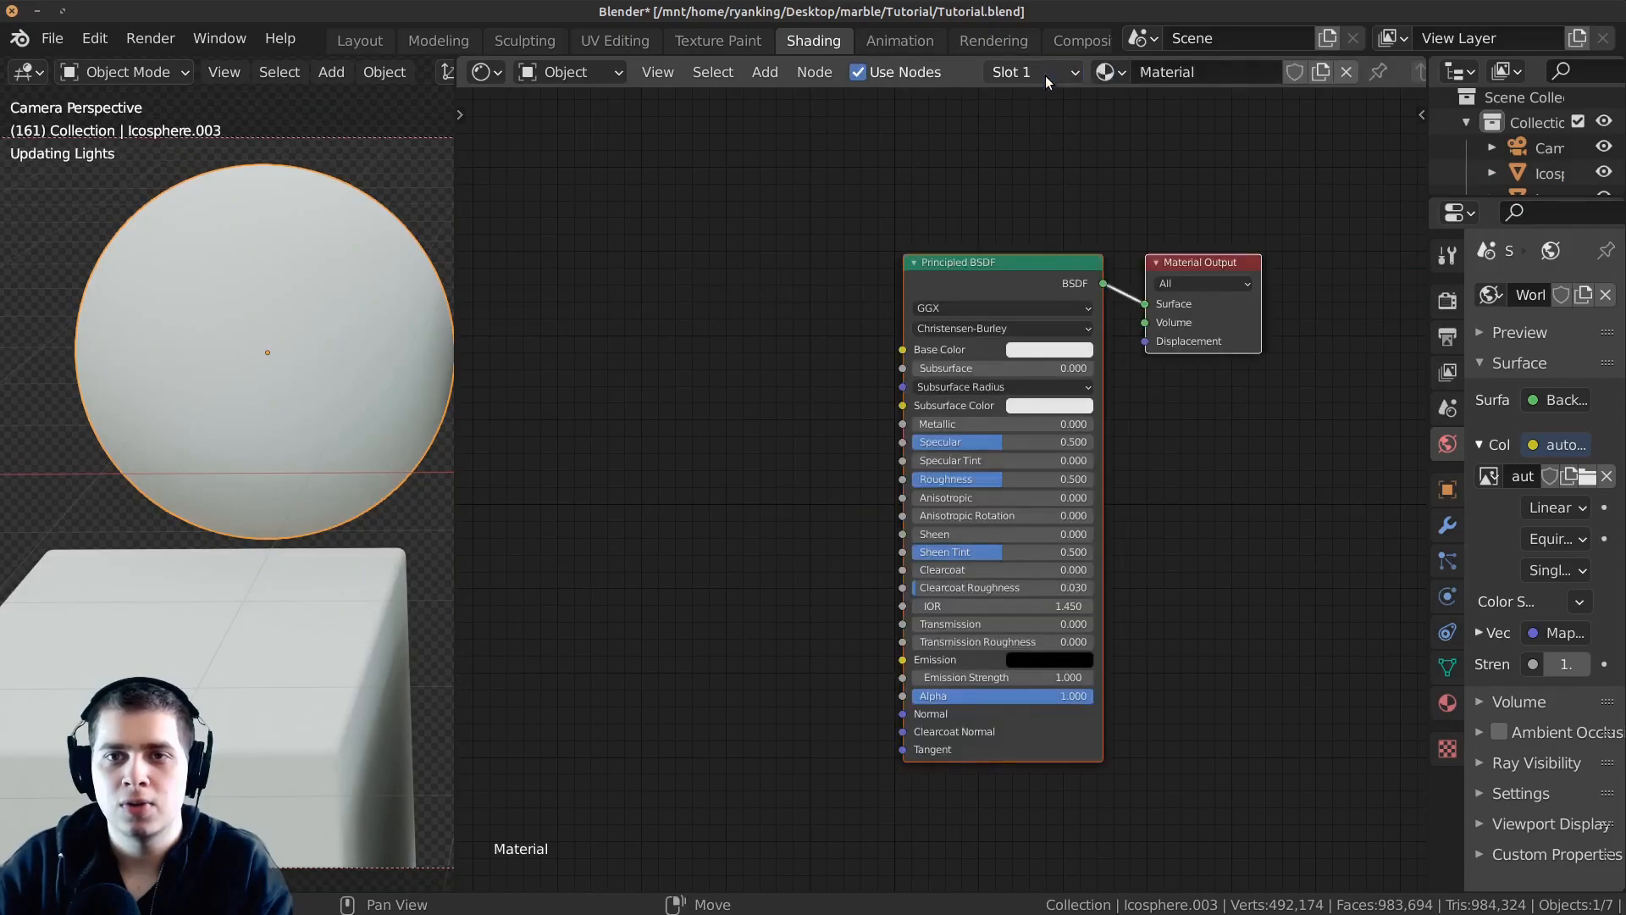
double_click(1195, 71)
type("Marble Sw")
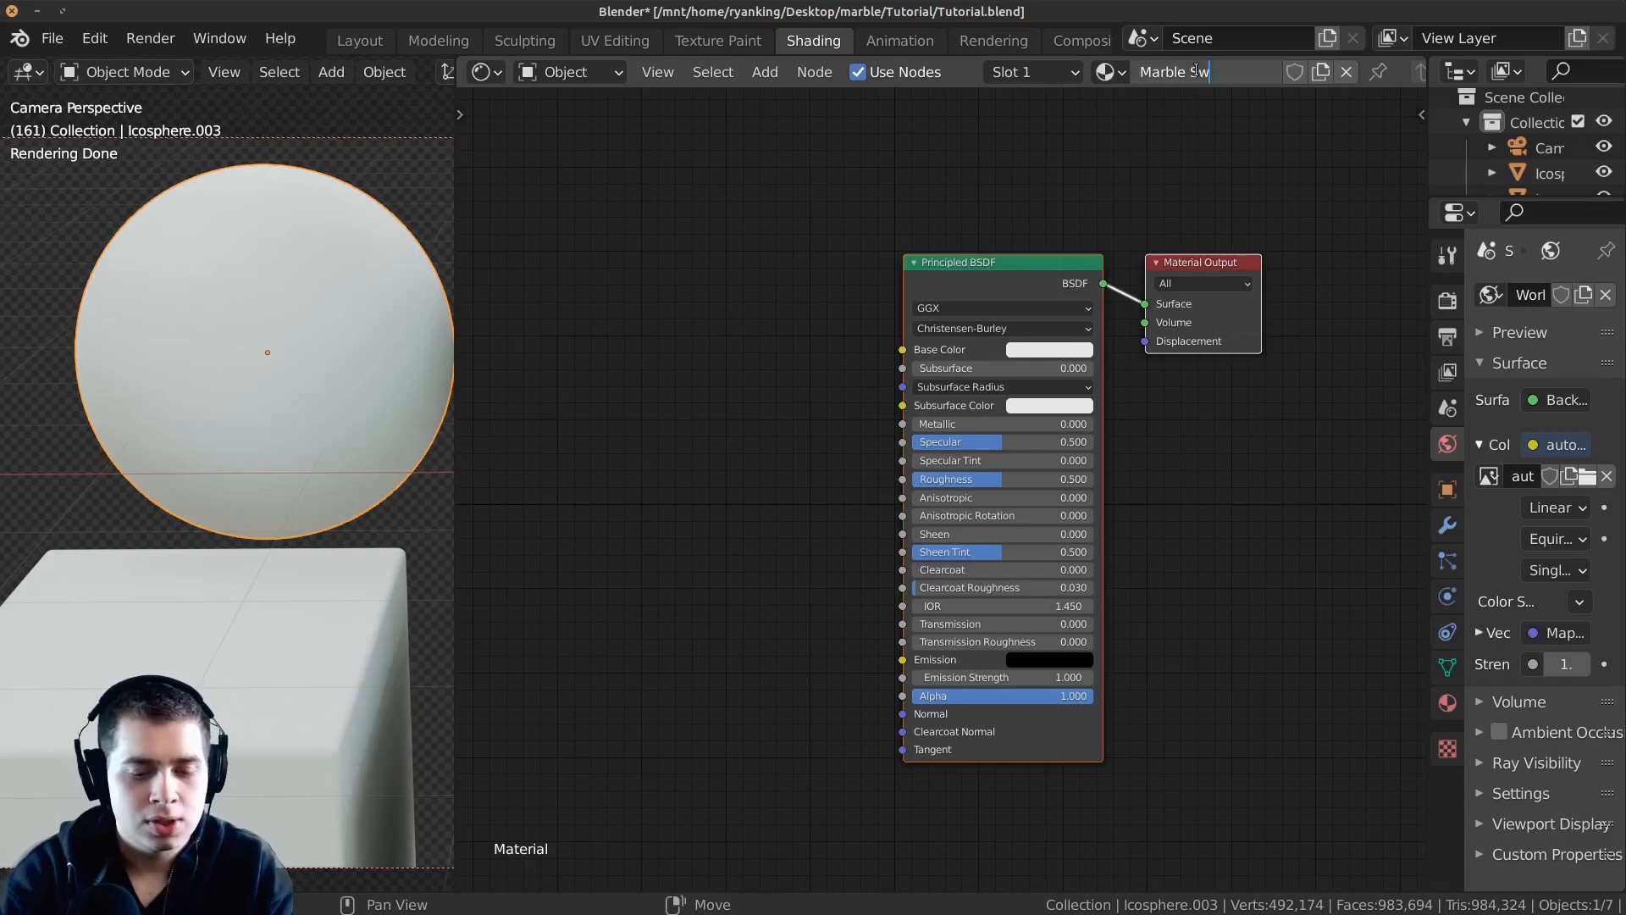
key("Return")
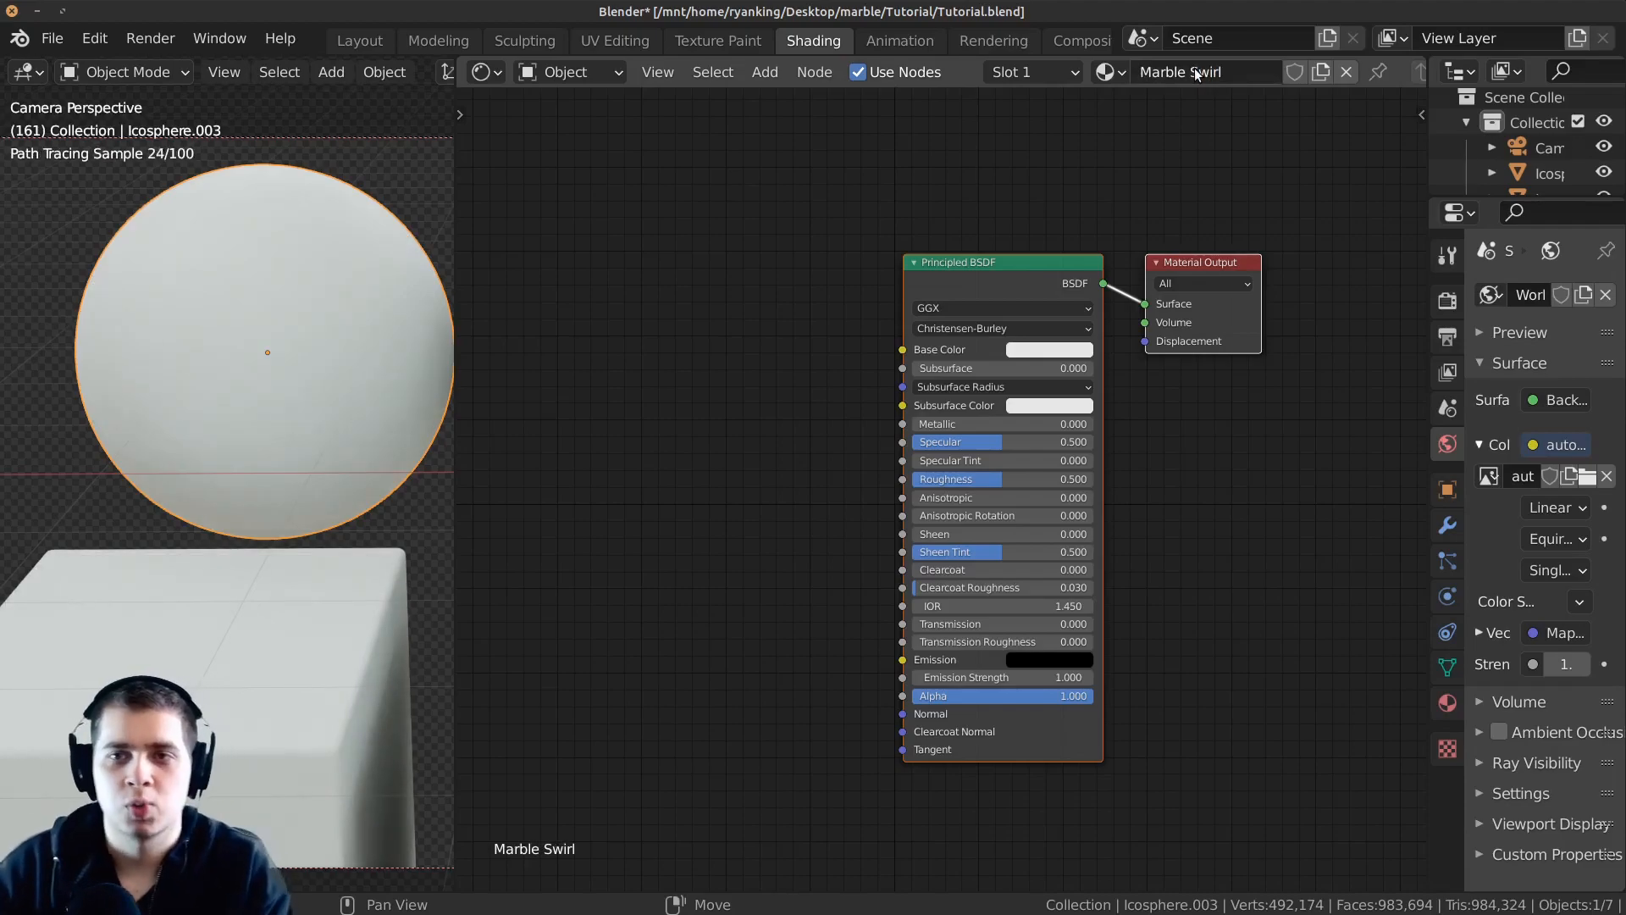
Assign the Marble Swirl material to the block beneath the sphere as well.
middle_click_drag(956, 296, 966, 302)
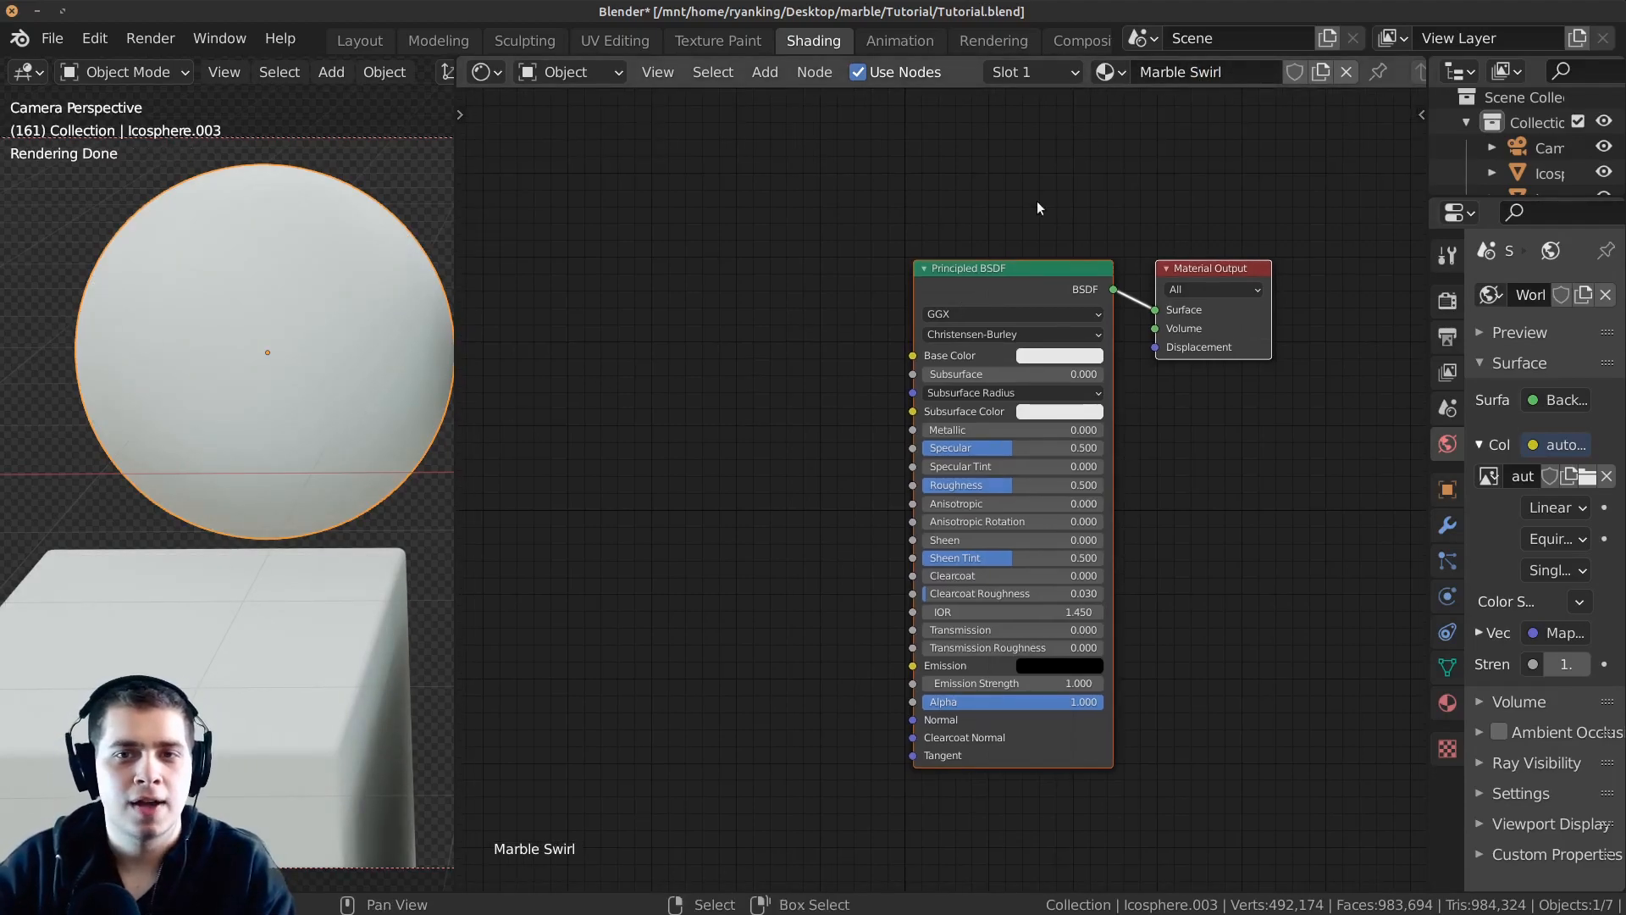
left_click_drag(1044, 121, 309, 643)
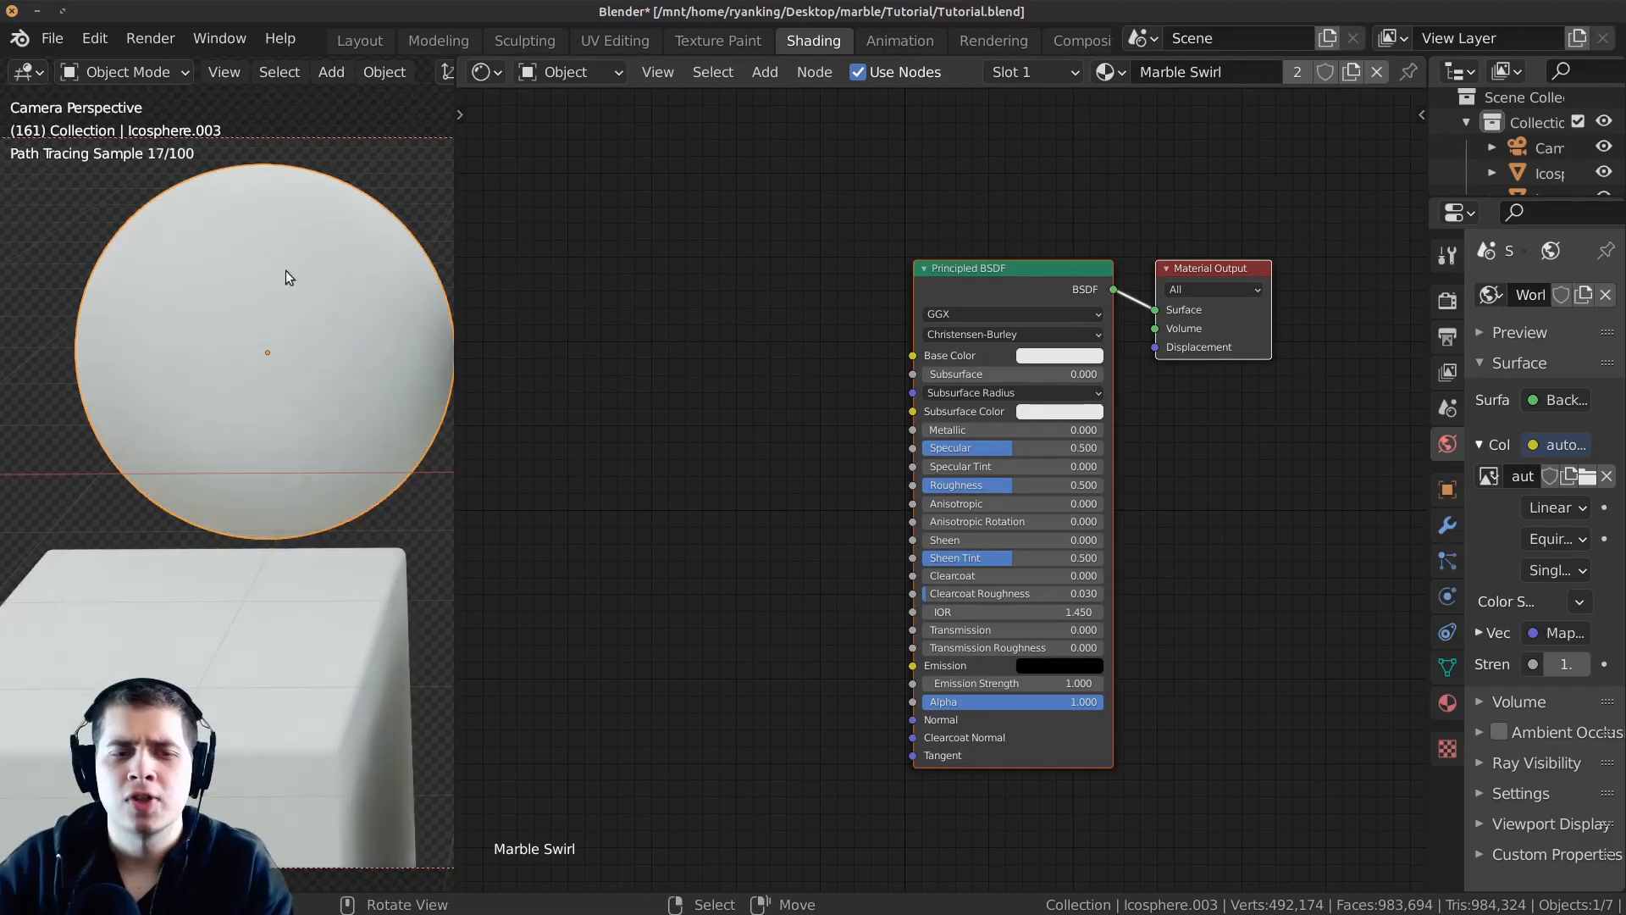
middle_click_drag(252, 456, 269, 441, "shift")
scroll(796, 458, "up", 3)
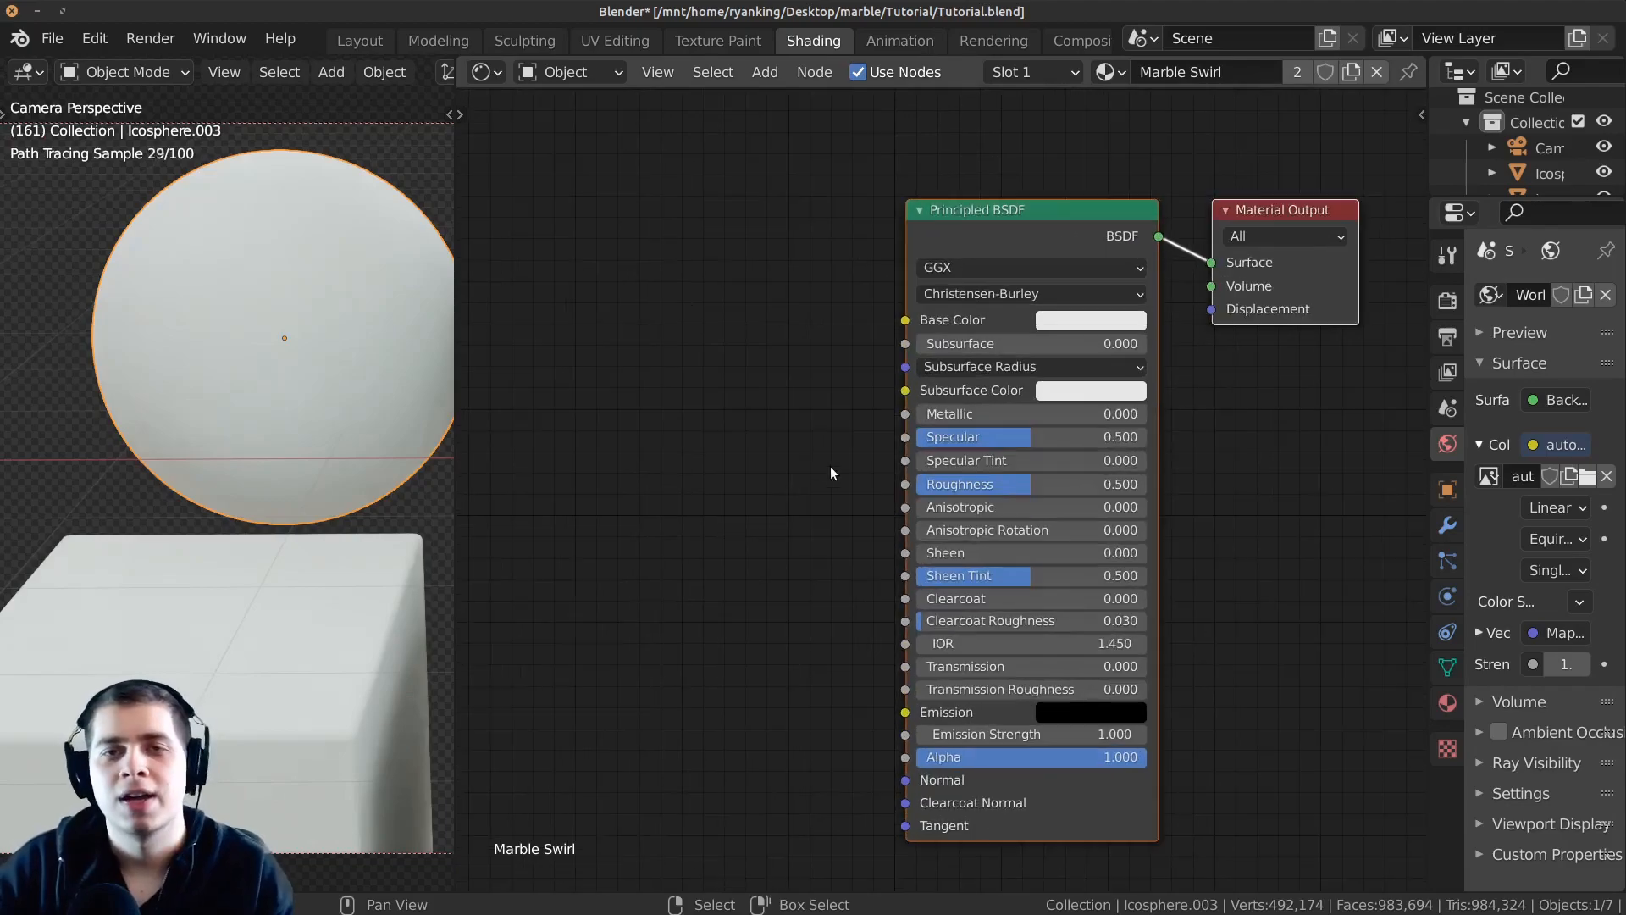
Add a Voronoi Texture node and place it well before the Principled BSDF, leaving space for other nodes.
scroll(952, 447, "down", 4)
middle_click_drag(898, 446, 1090, 432)
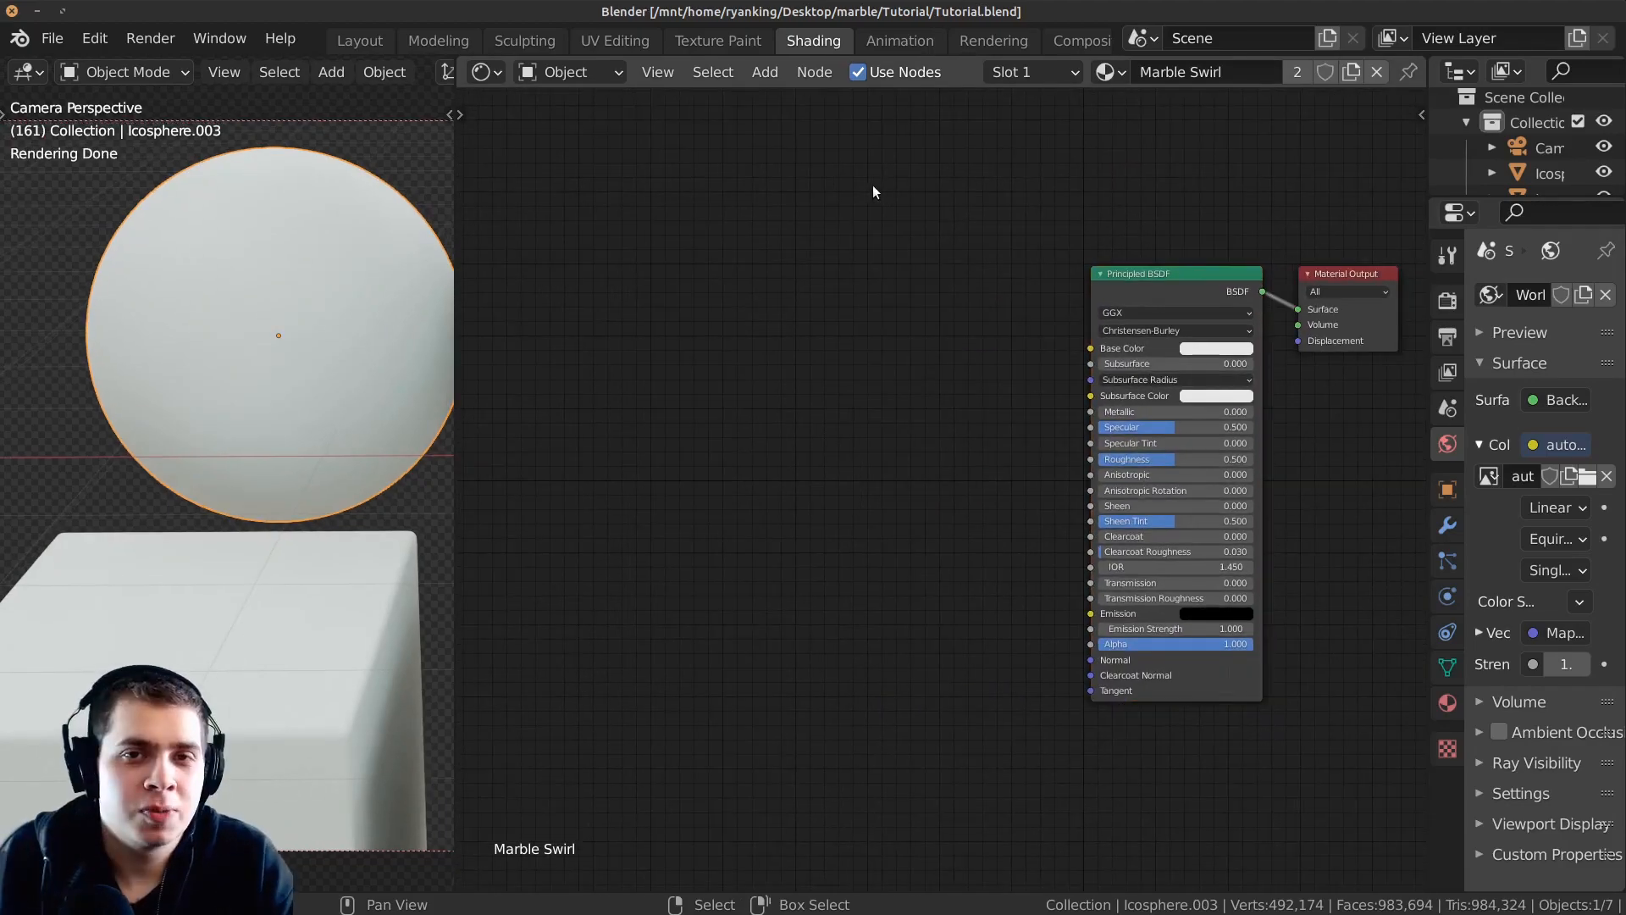
key("shift+a")
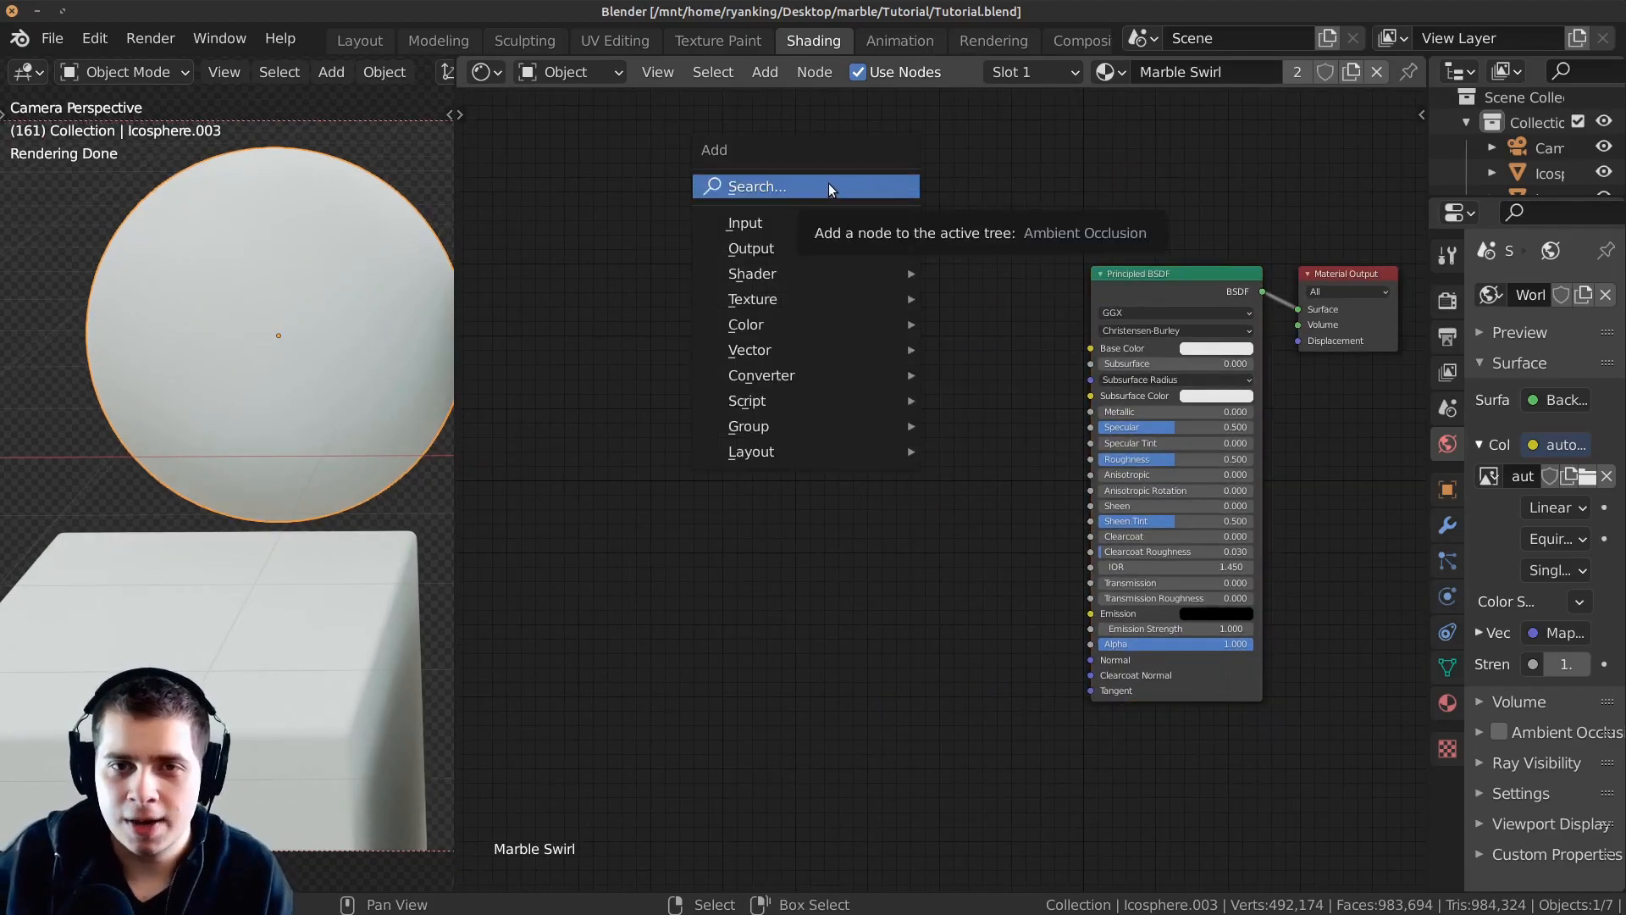
left_click(828, 184)
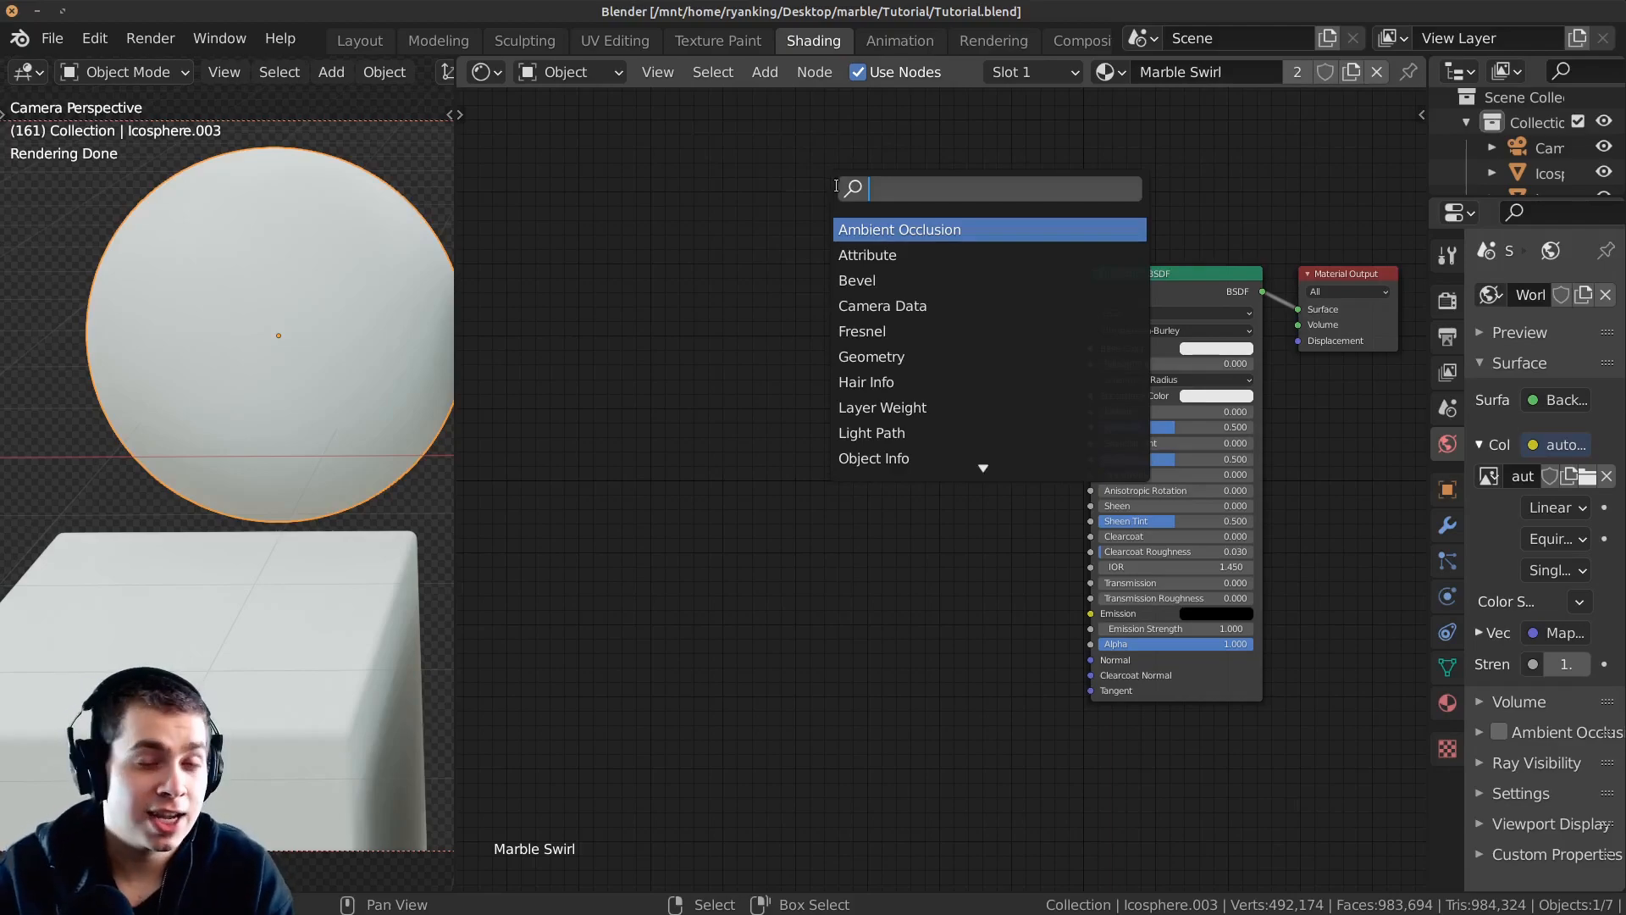
type("vor")
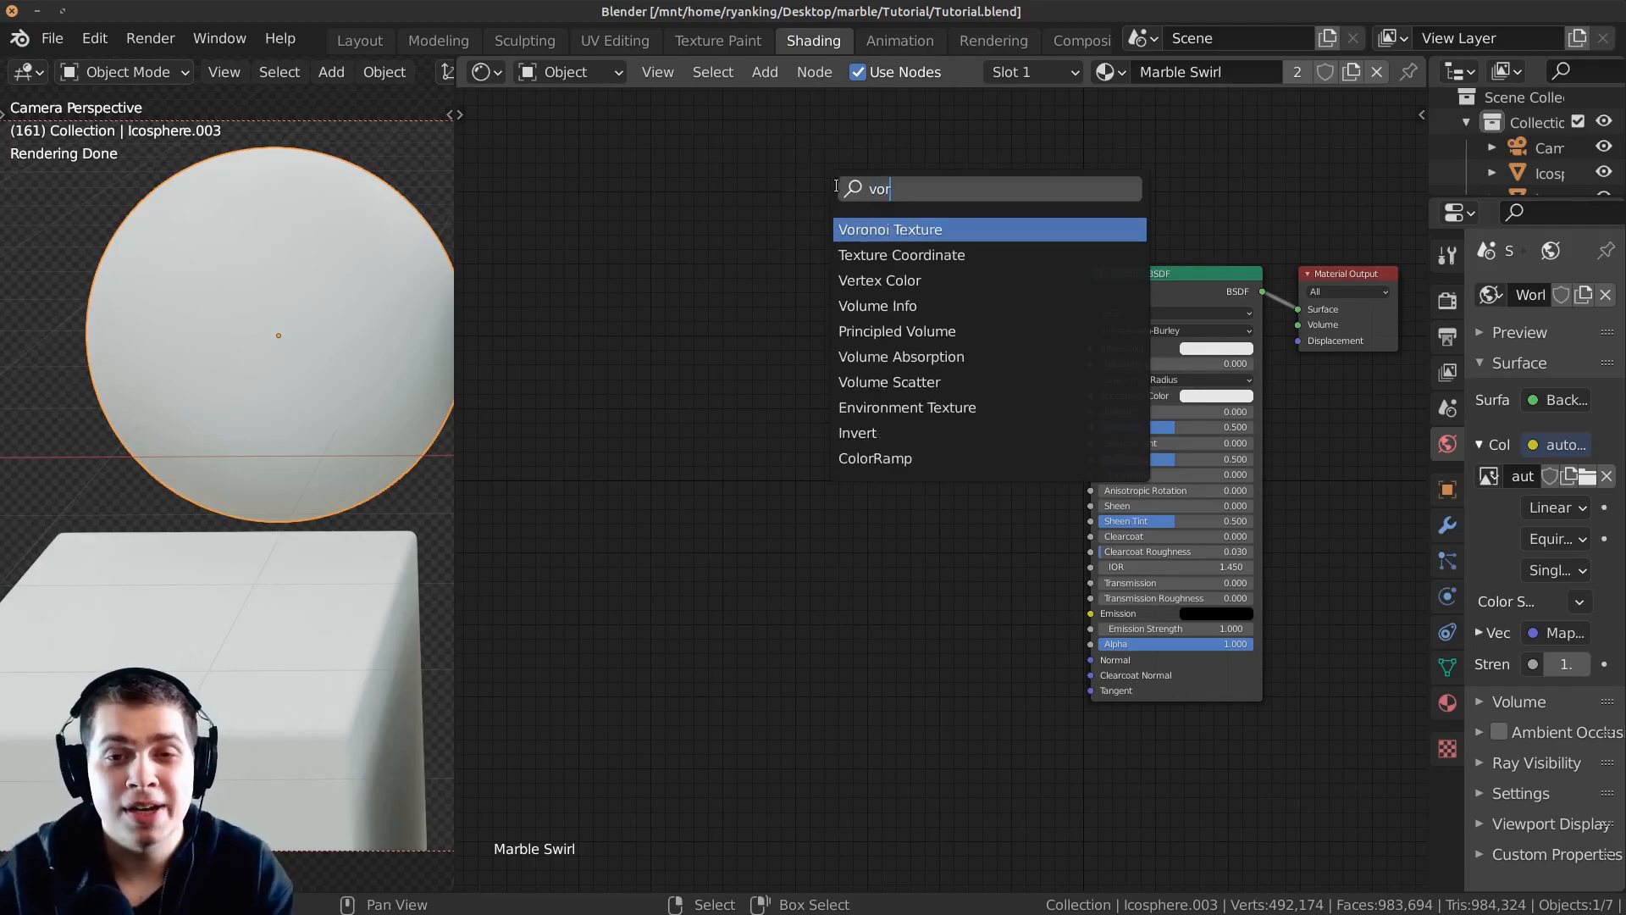
left_click(899, 230)
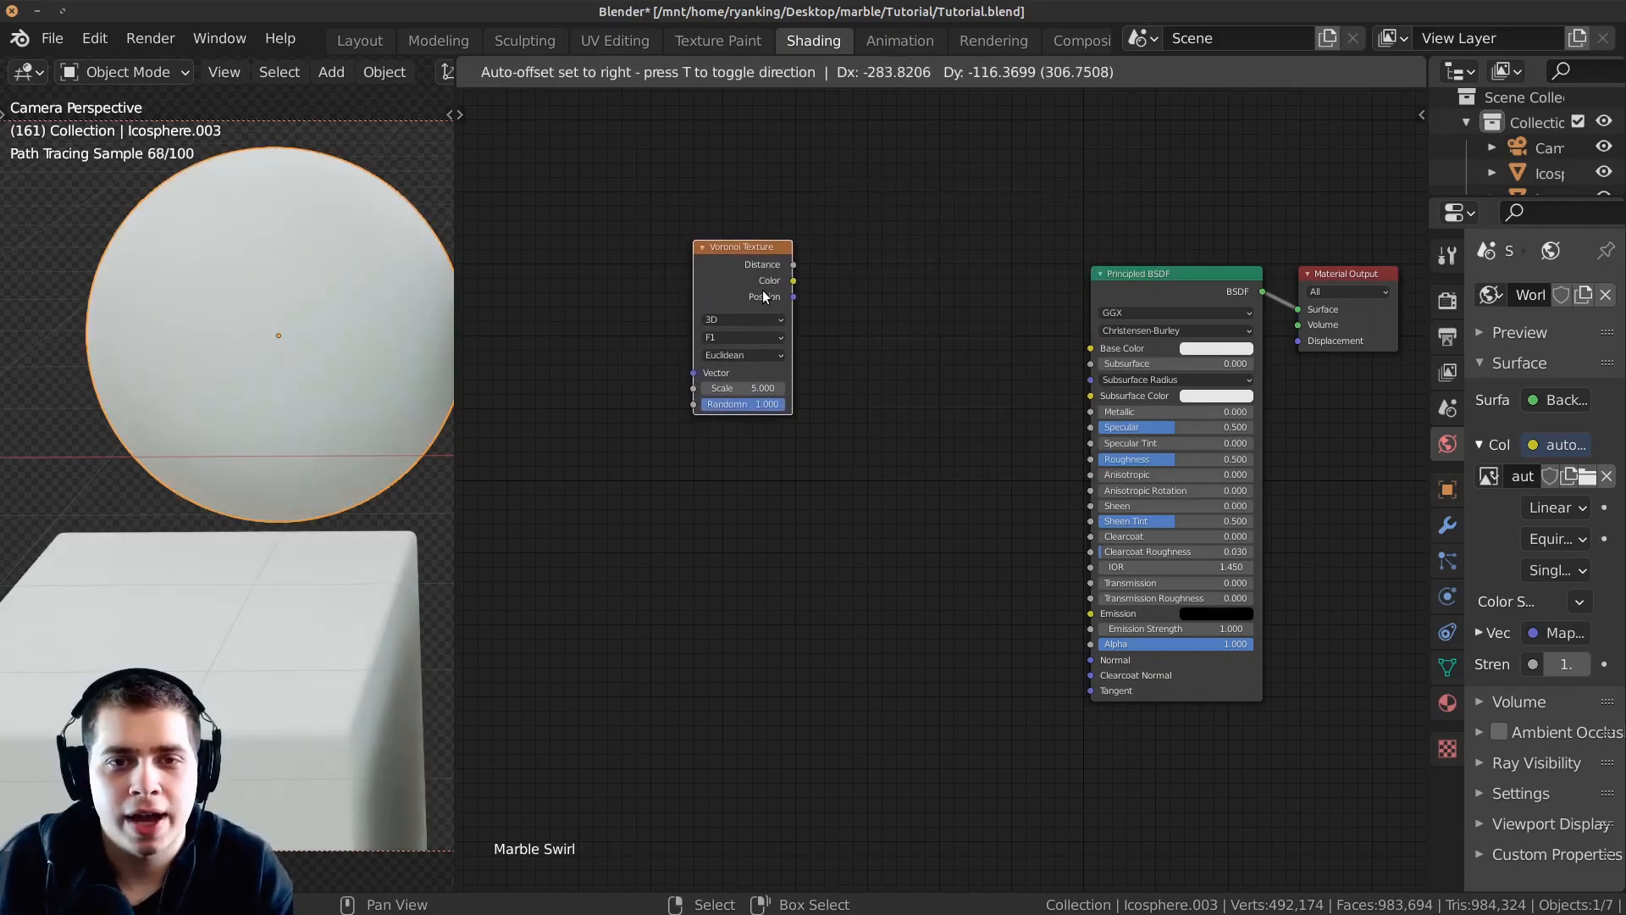
left_click(762, 290)
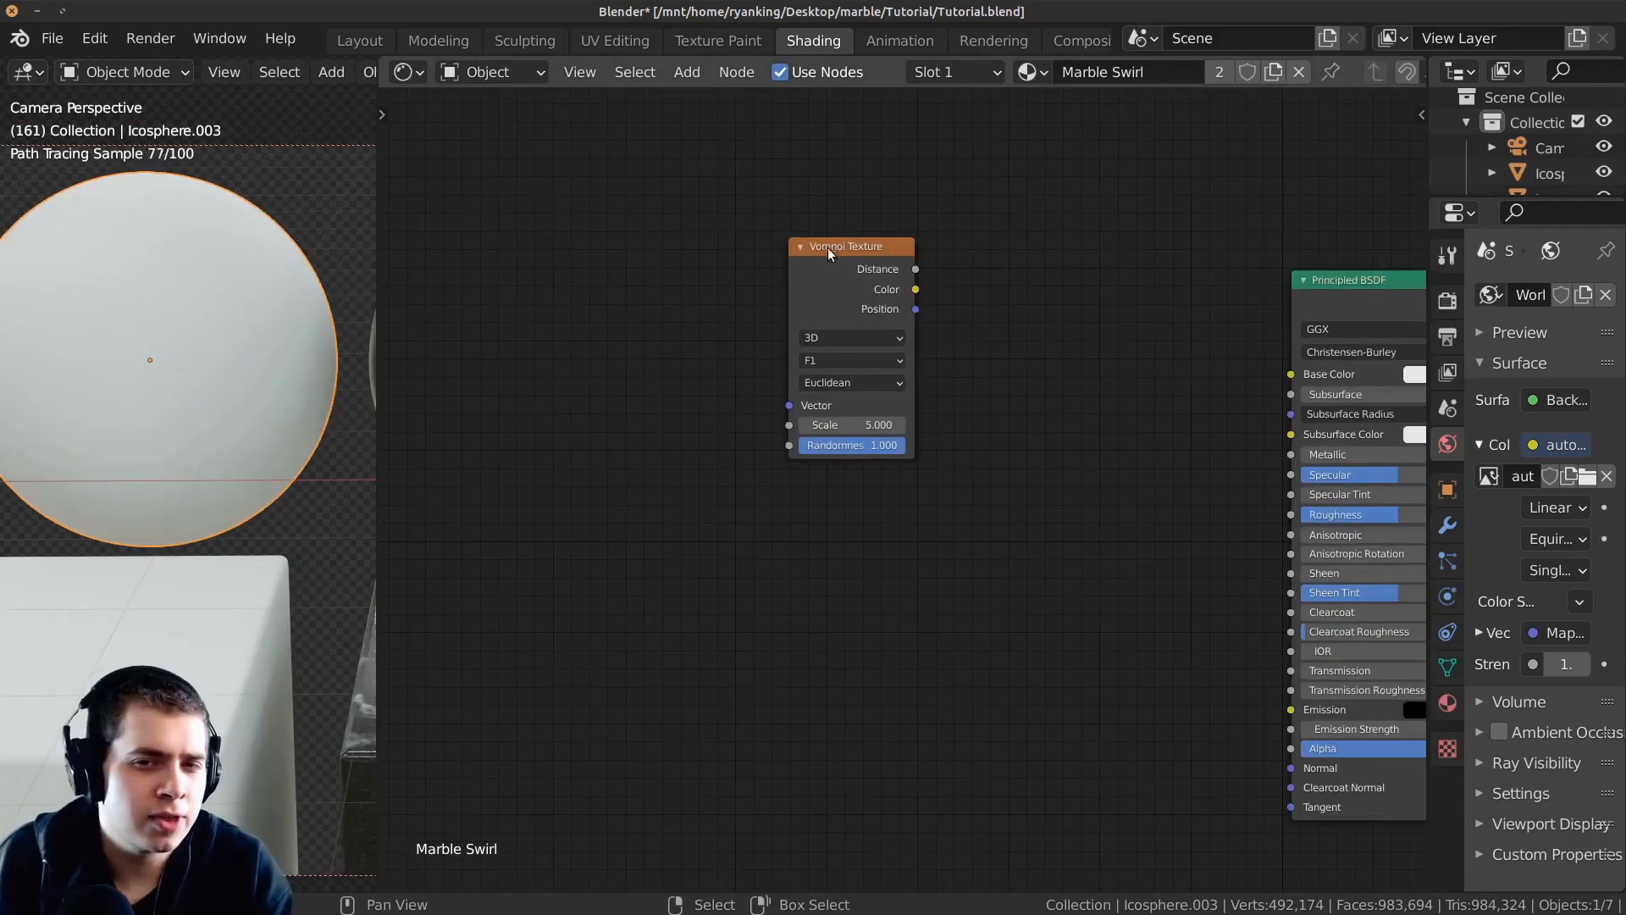
left_click_drag(827, 248, 775, 254)
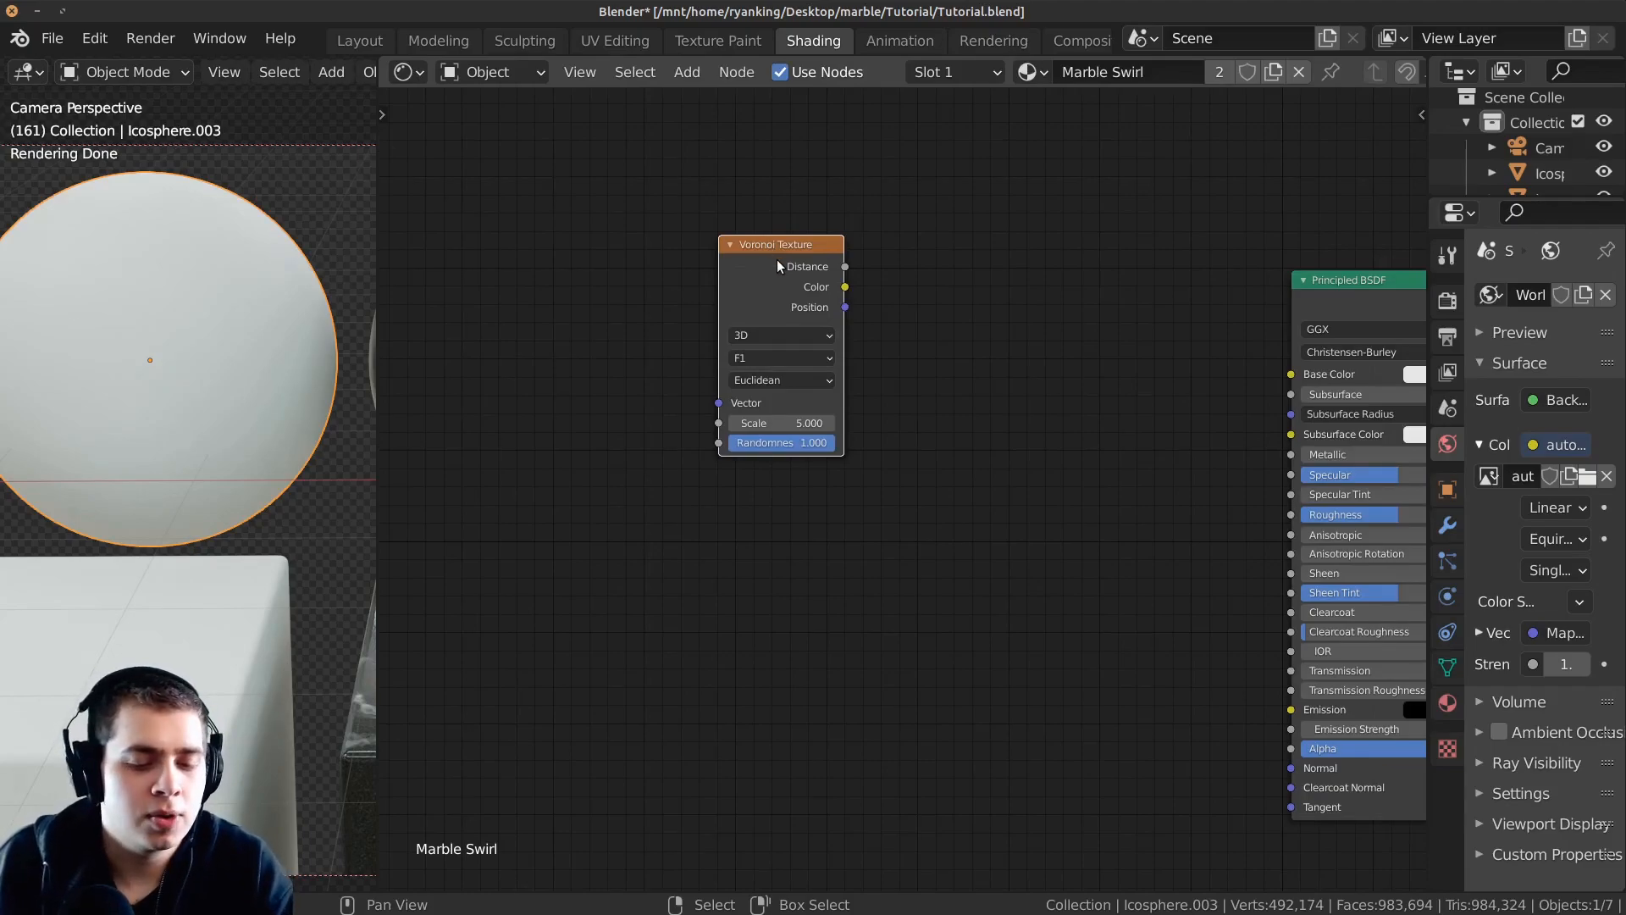
Add Texture Coordinate and Mapping nodes to the Voronoi Texture, feeding the Mapping vector from the Object output.
key("ctrl+t")
middle_click_drag(629, 374, 792, 403)
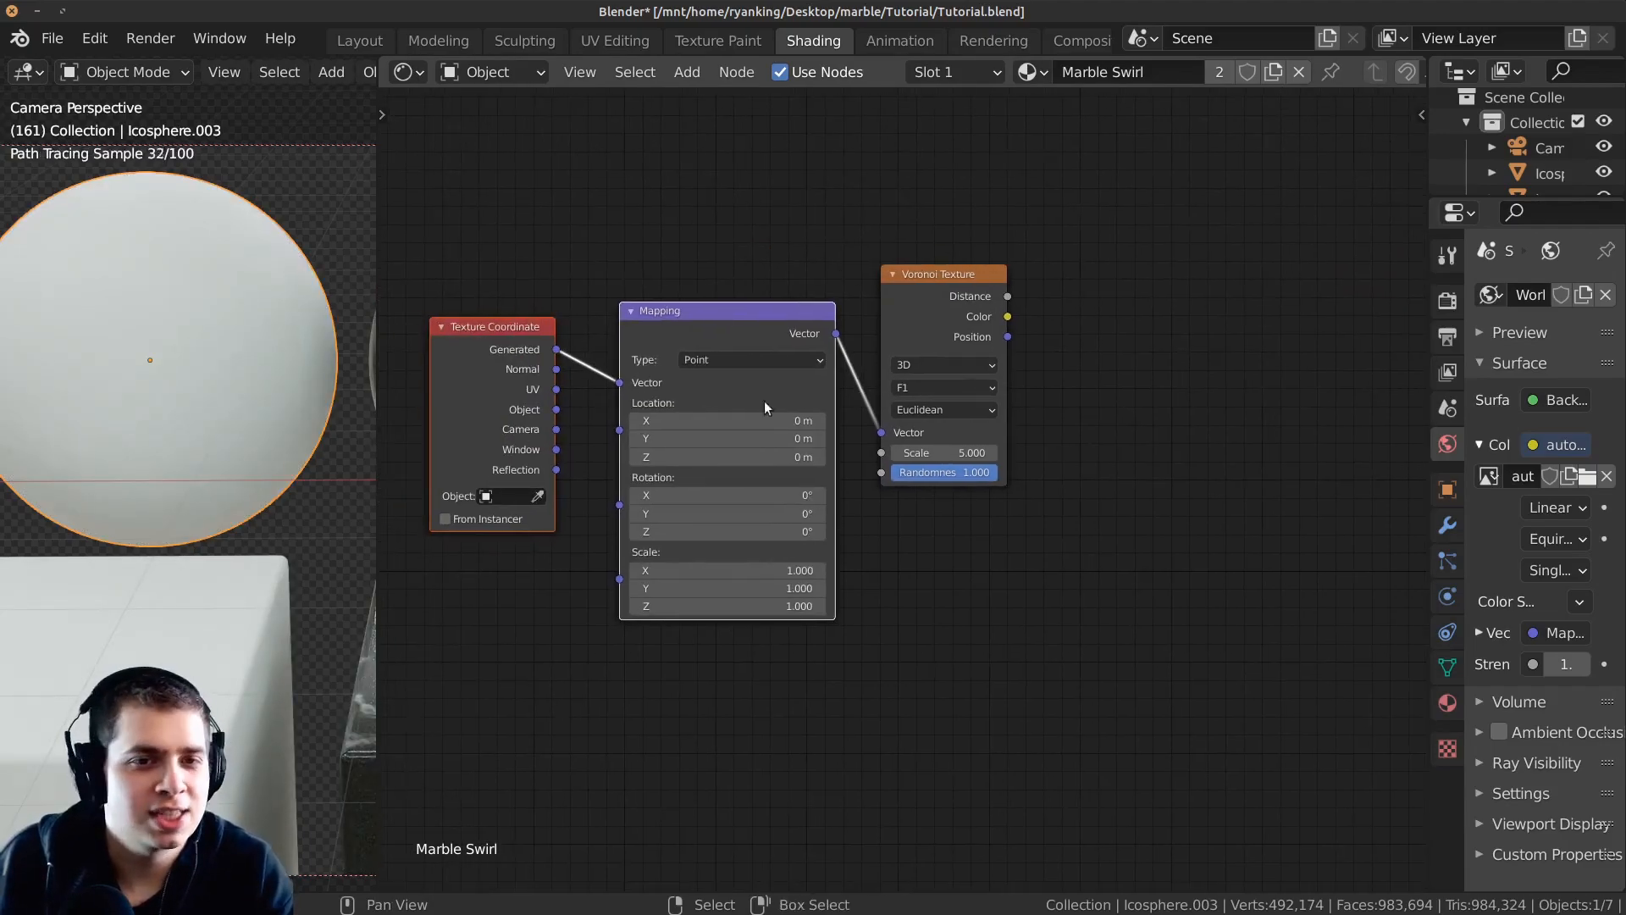
left_click_drag(556, 409, 630, 378)
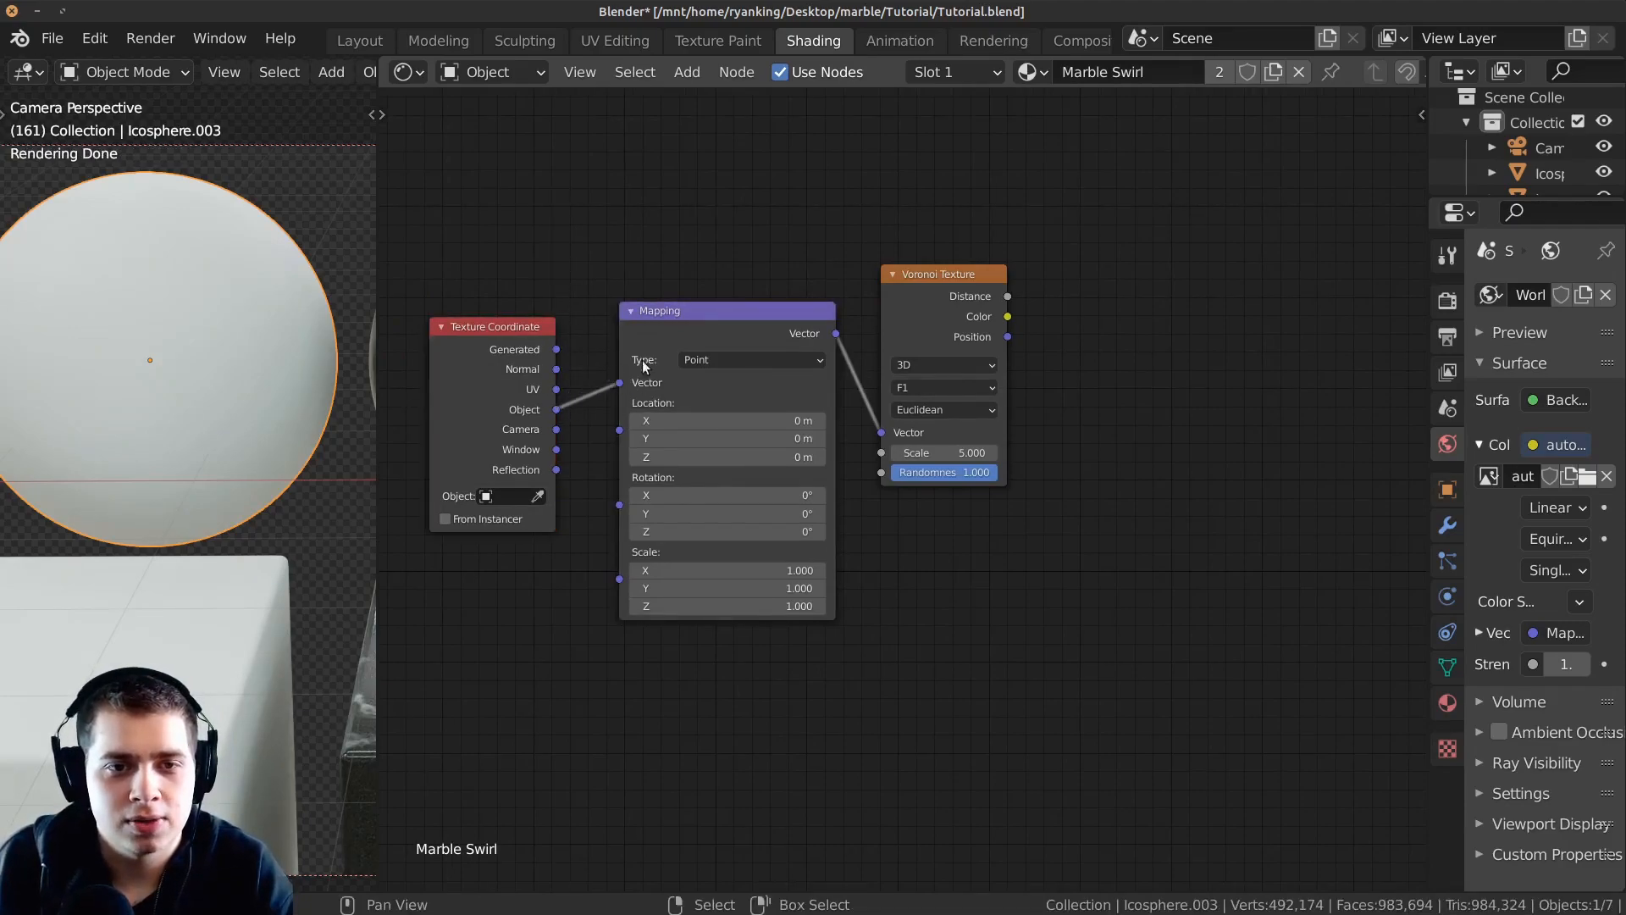
Preview the Voronoi Texture's Distance output directly on the sphere.
scroll(645, 369, "down", 2)
left_click(909, 328, "ctrl+shift")
middle_click_drag(205, 383, 245, 422, "shift")
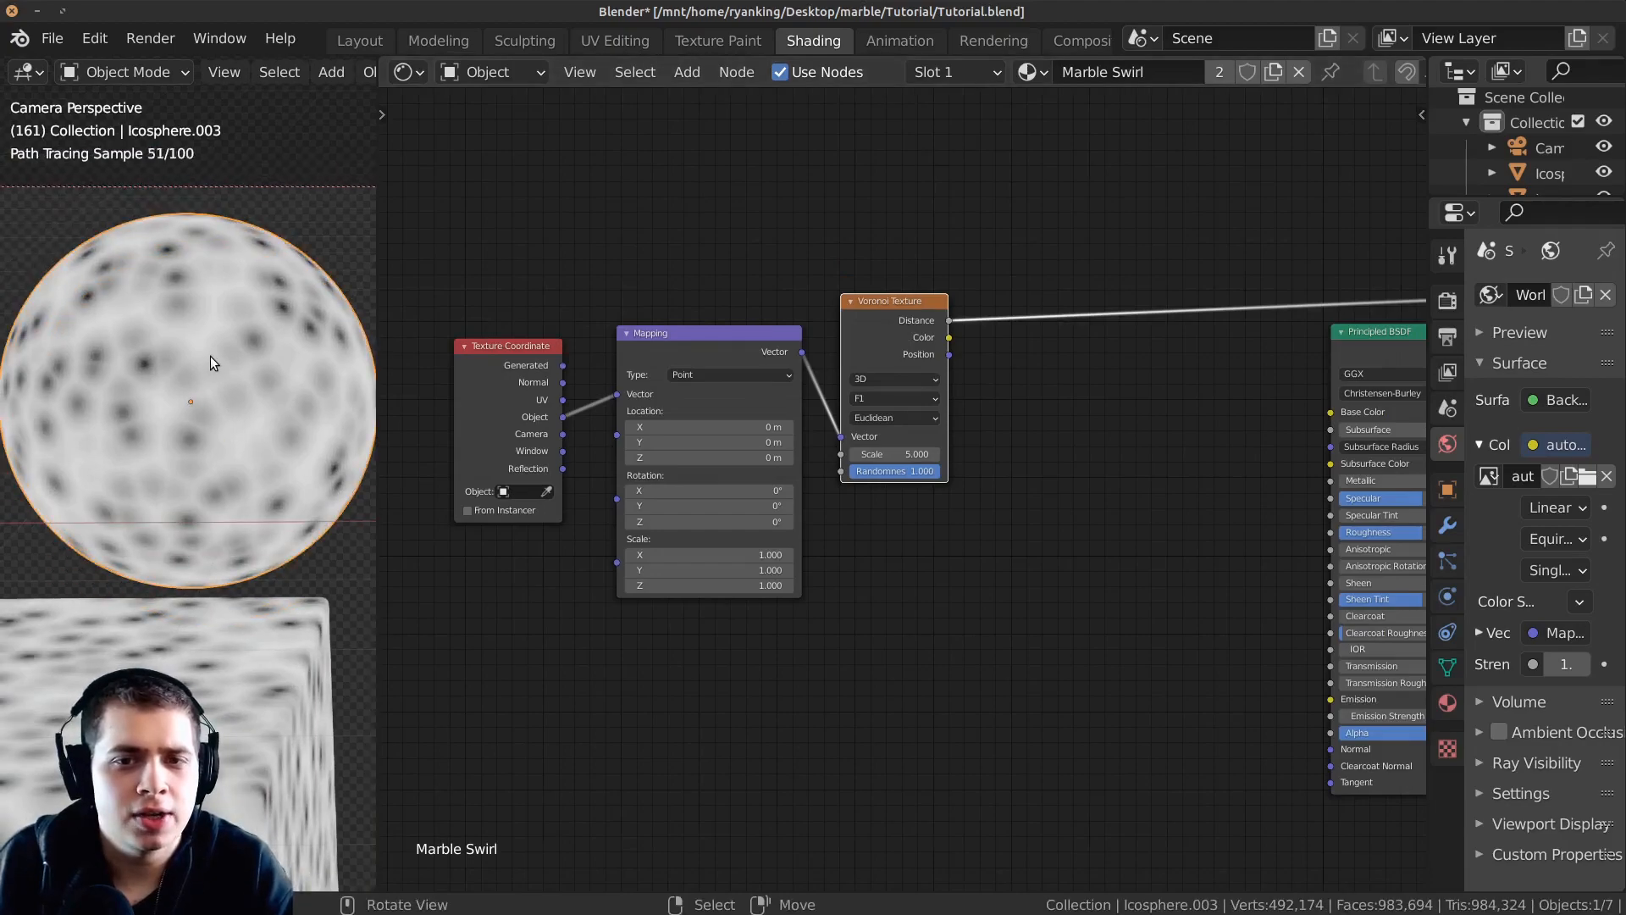
scroll(210, 358, "up", 2)
middle_click_drag(185, 361, 197, 428, "shift")
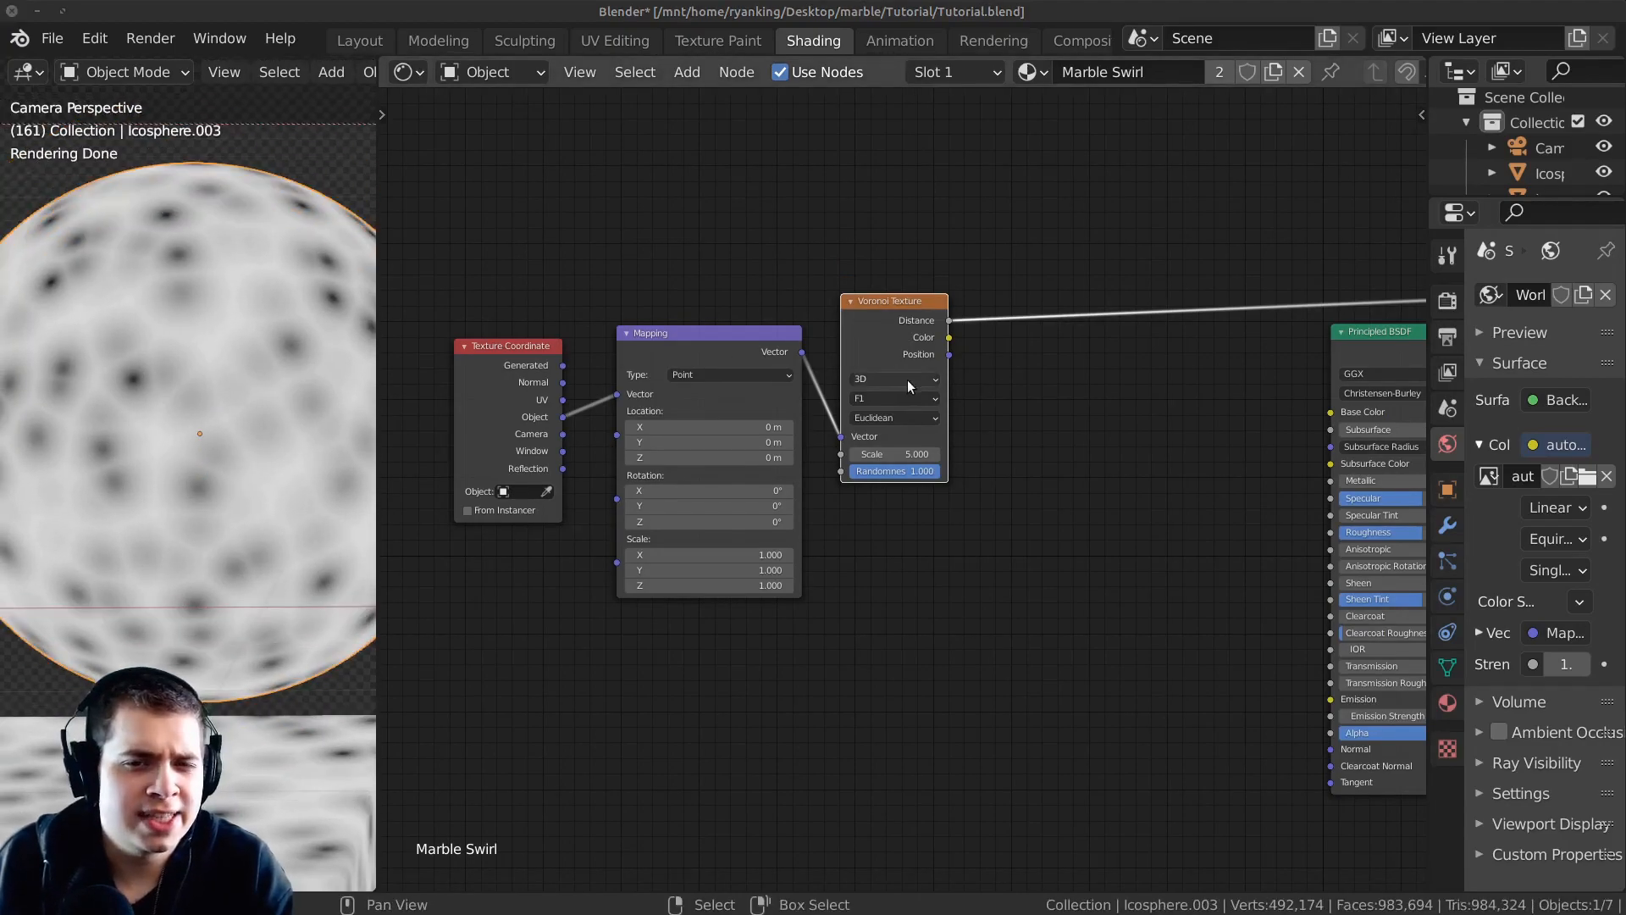
Set the Voronoi Texture's feature output to Distance To Edge and inspect the pattern on the sphere.
scroll(915, 366, "up", 2)
left_click(893, 383)
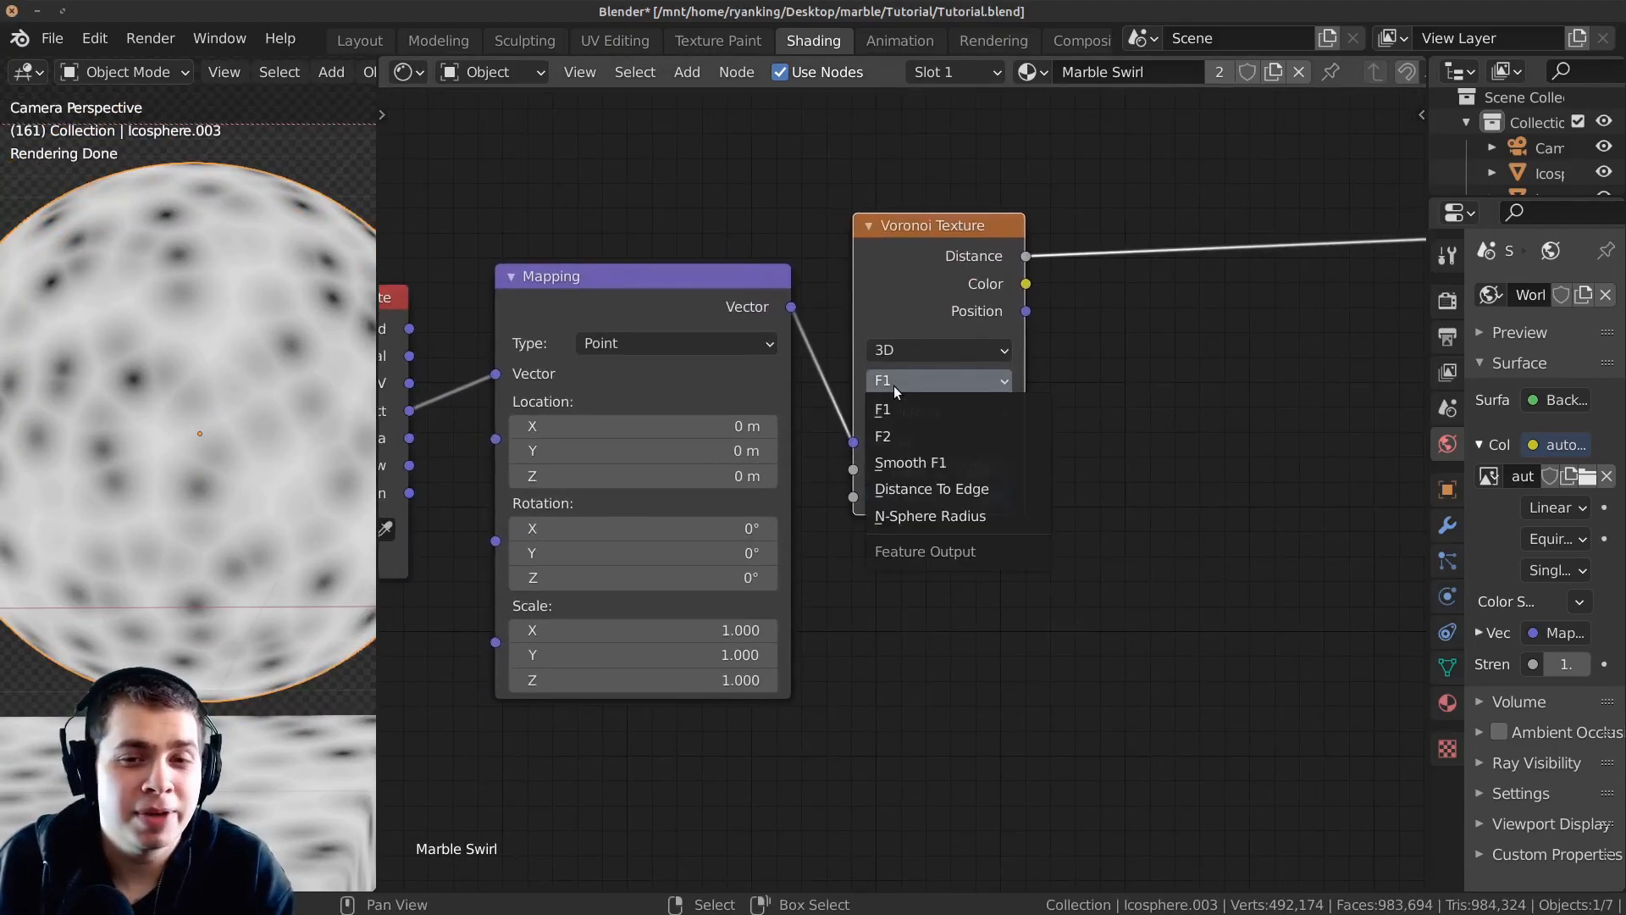
left_click(921, 490)
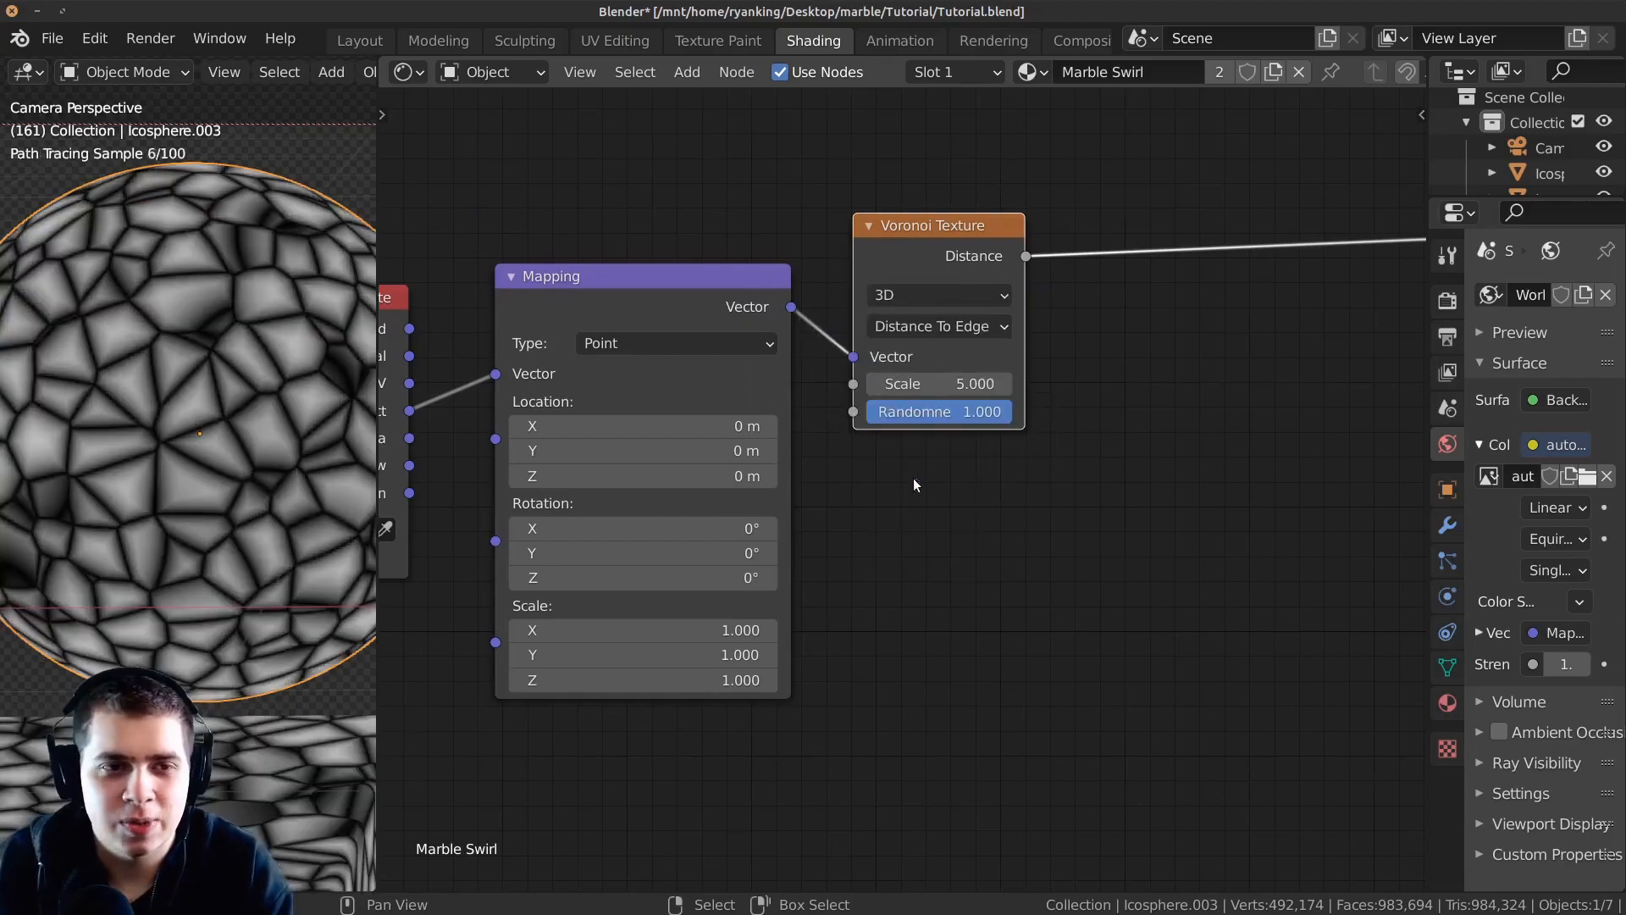
scroll(221, 440, "up", 2)
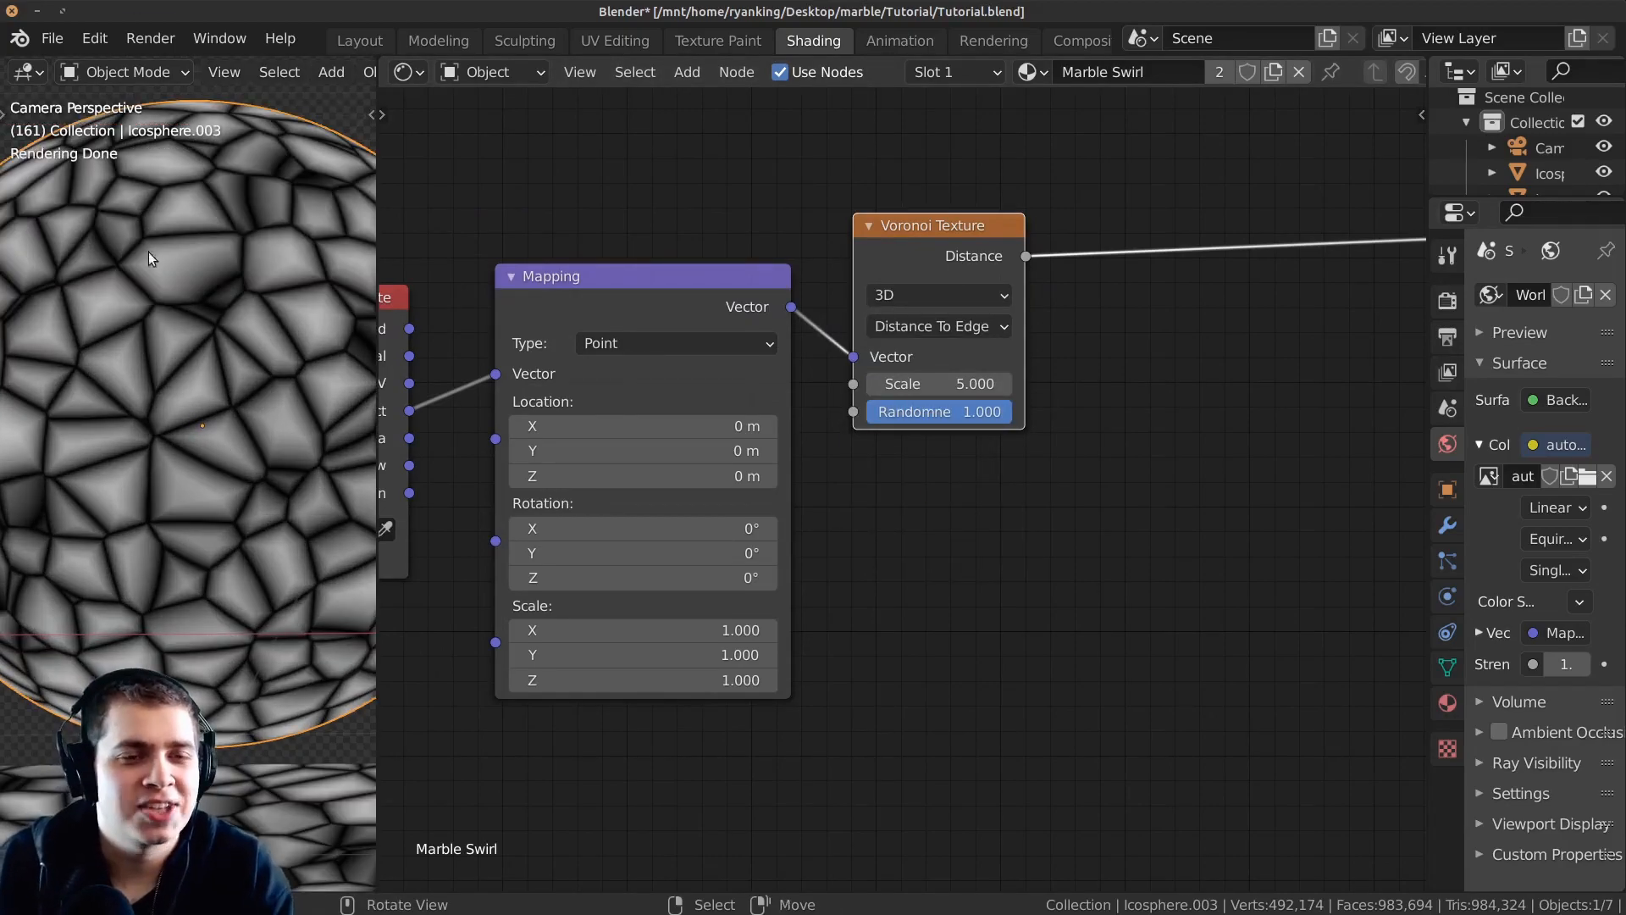
Set the Voronoi Texture's scale to 8.
scroll(159, 277, "down", 3)
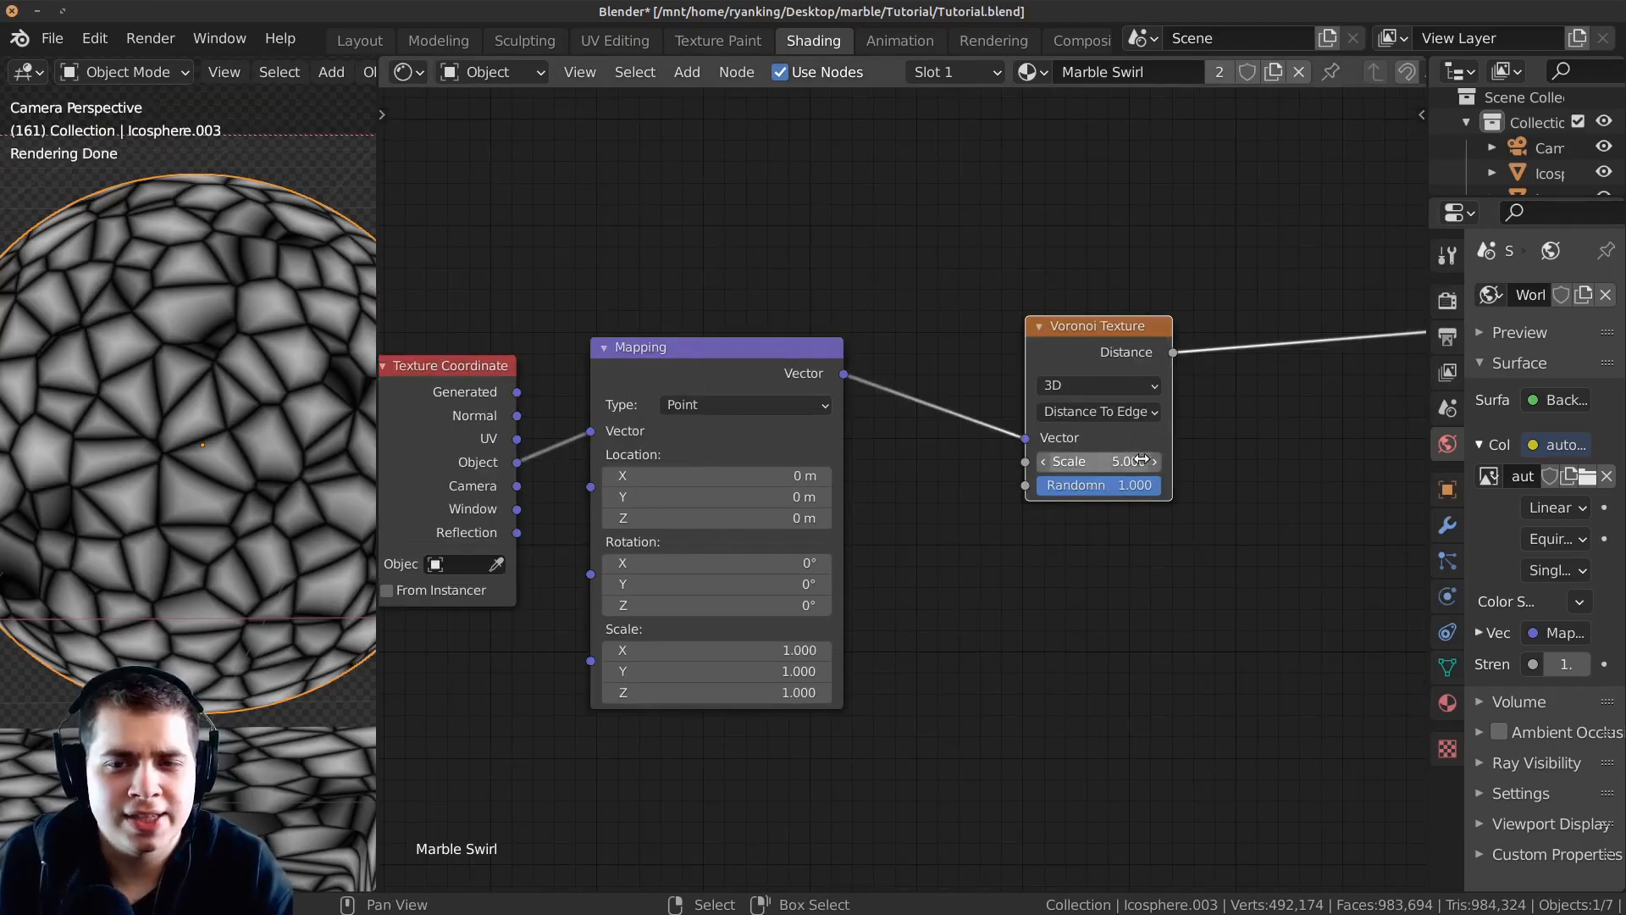
double_click(1099, 462)
type("5.0")
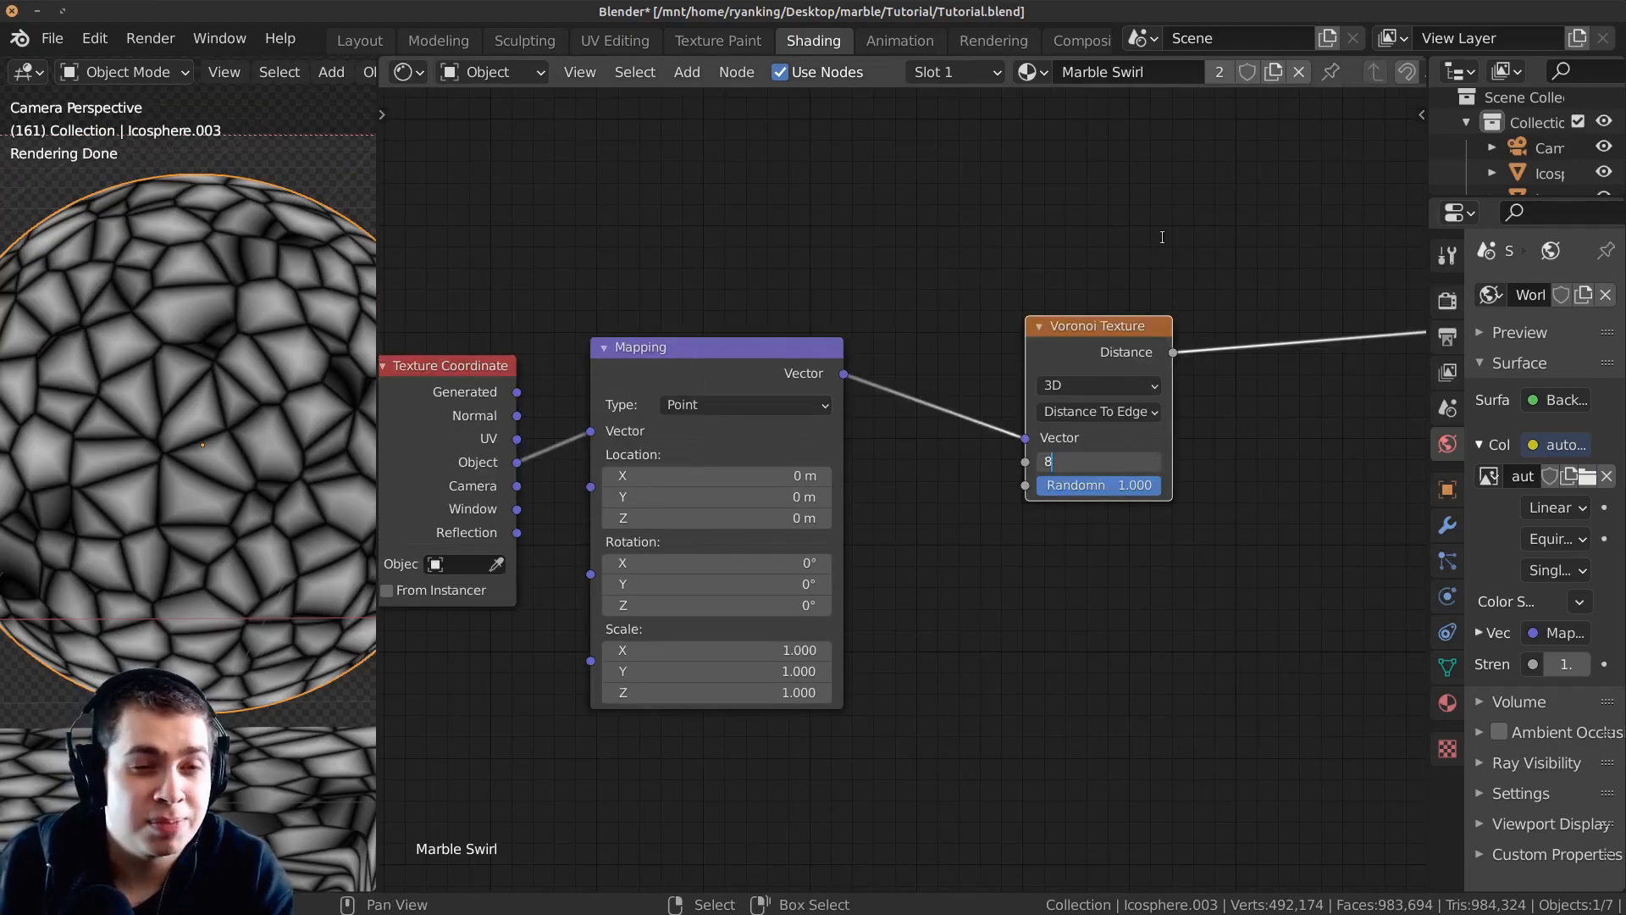
key("Return")
middle_click_drag(569, 382, 555, 363)
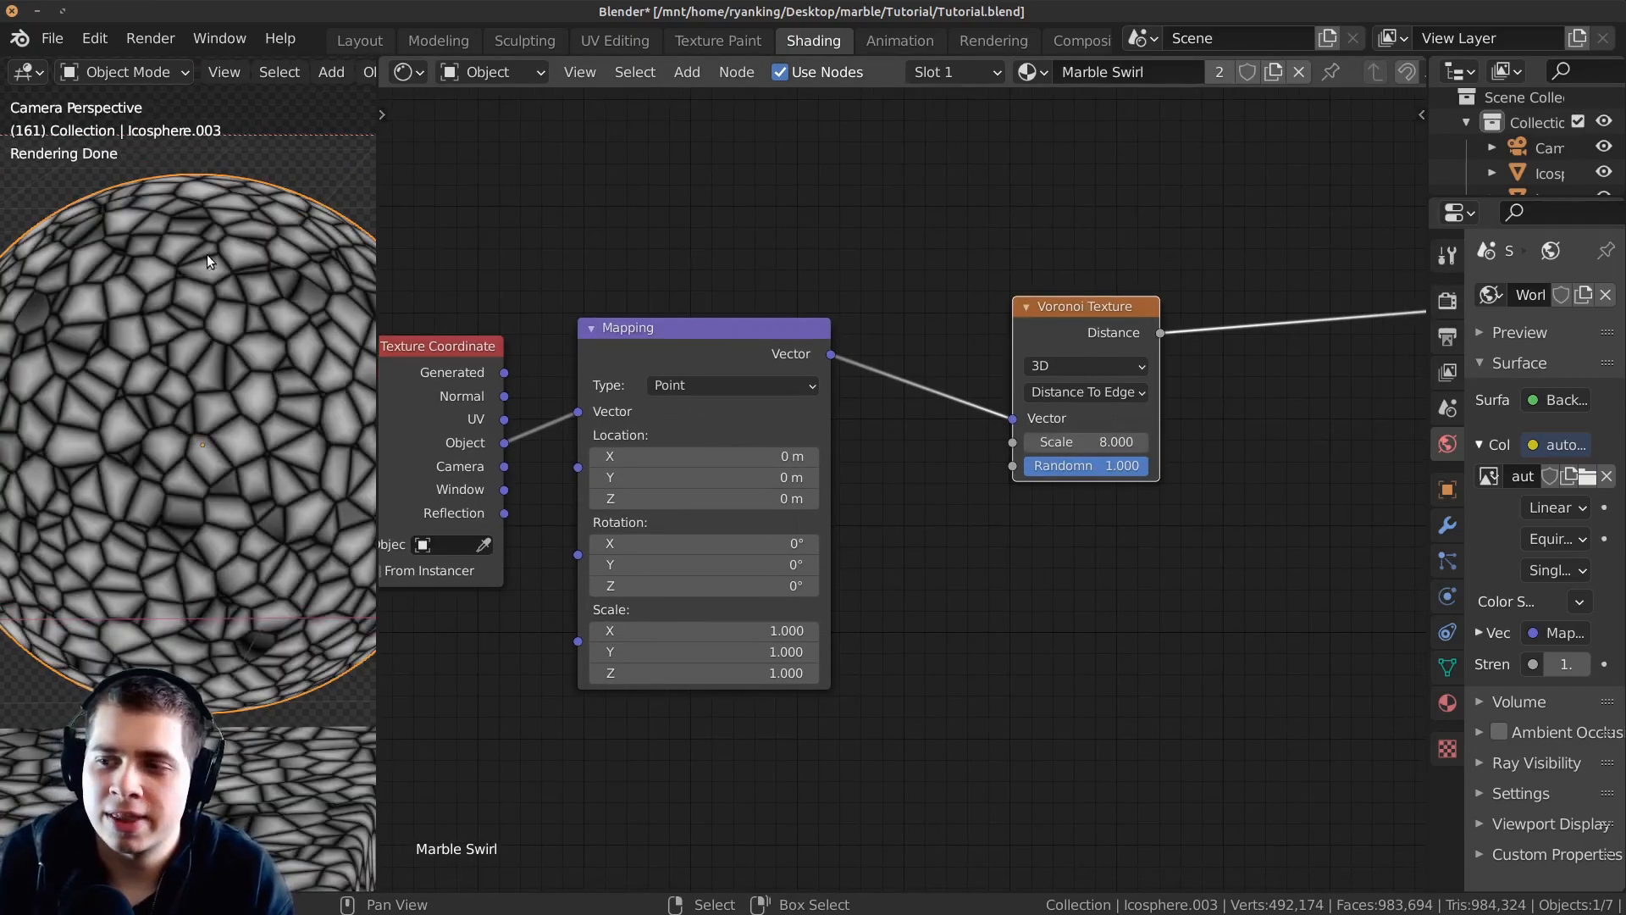
Insert a Noise Texture node between the Mapping and Voronoi Texture nodes, with its Color output feeding the Voronoi vector.
middle_click_drag(658, 221, 651, 211)
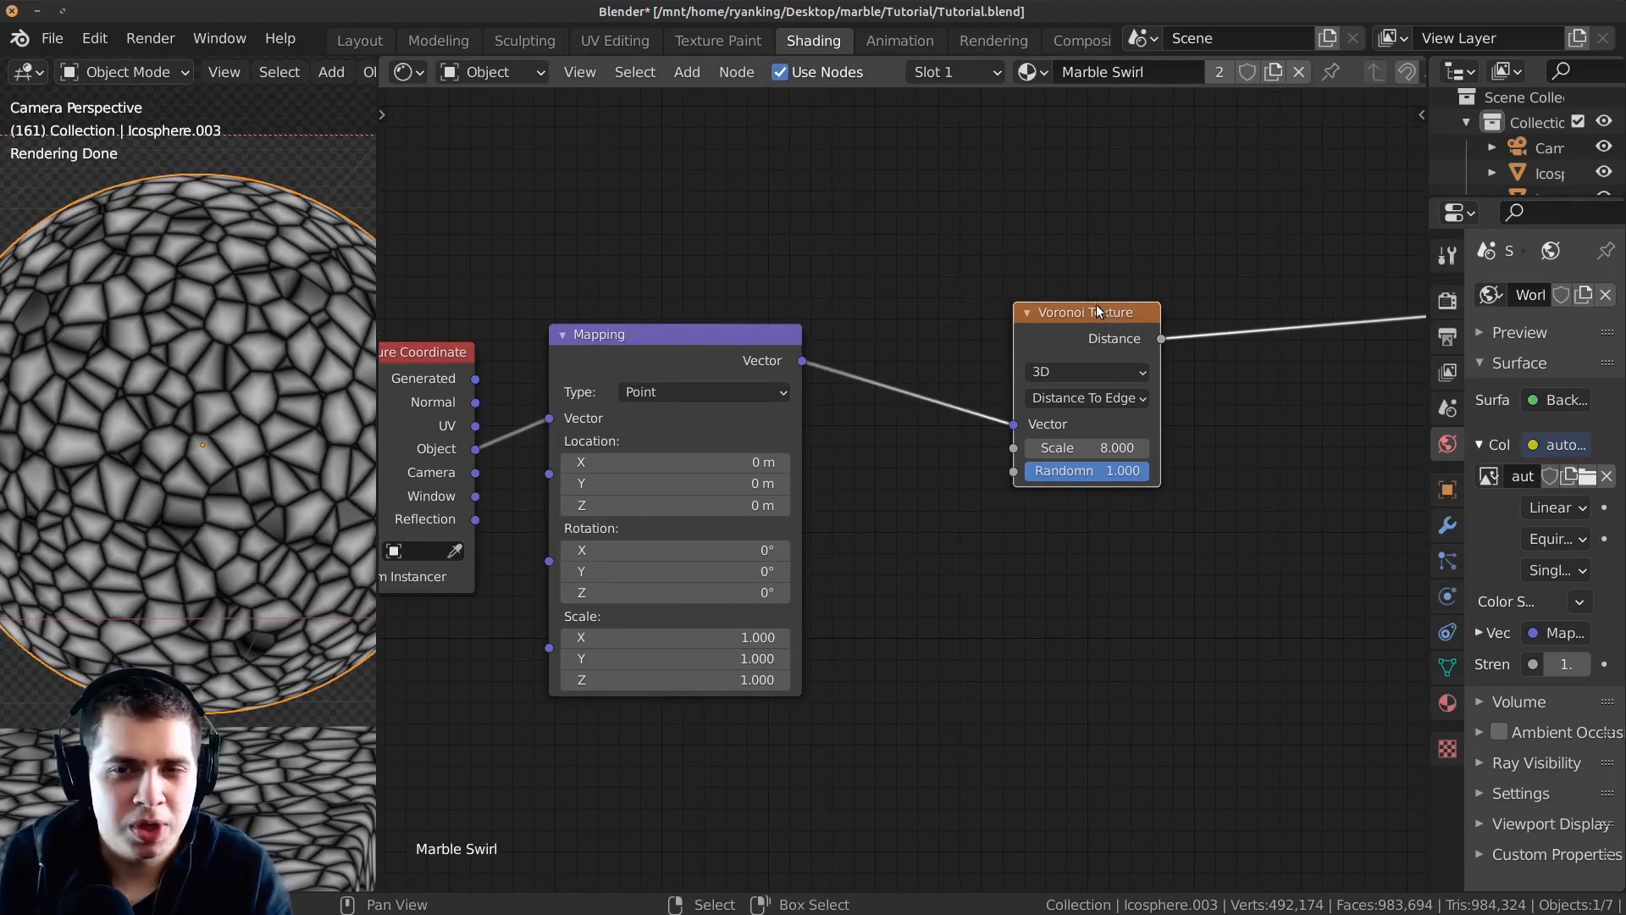
left_click_drag(1097, 305, 1104, 315)
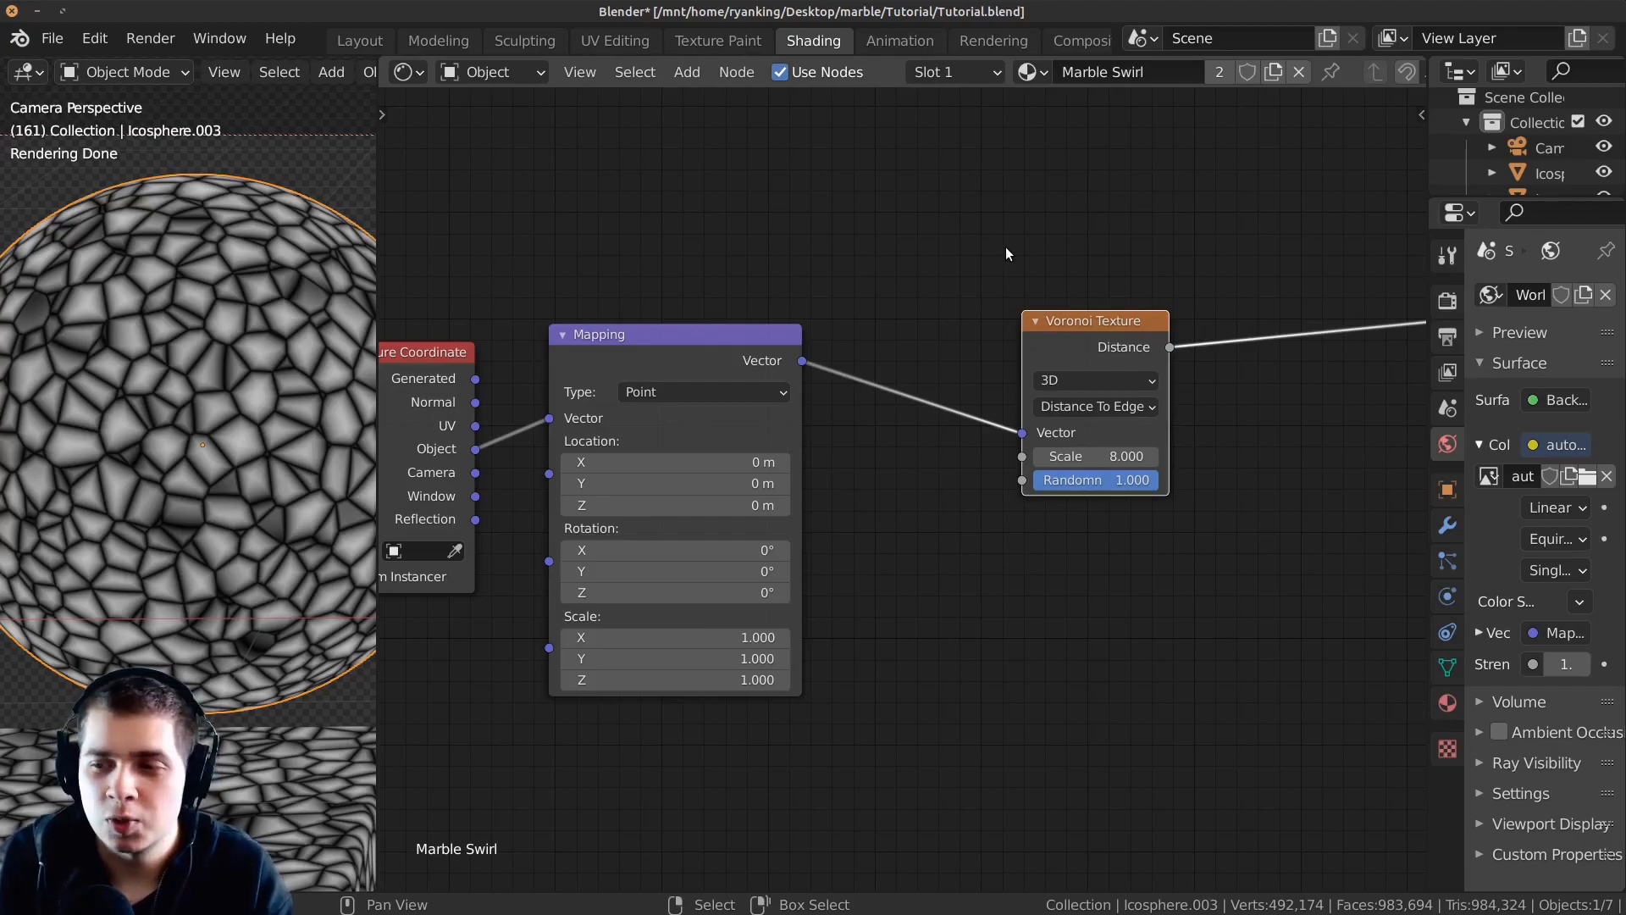
key("shift+a")
left_click(876, 181)
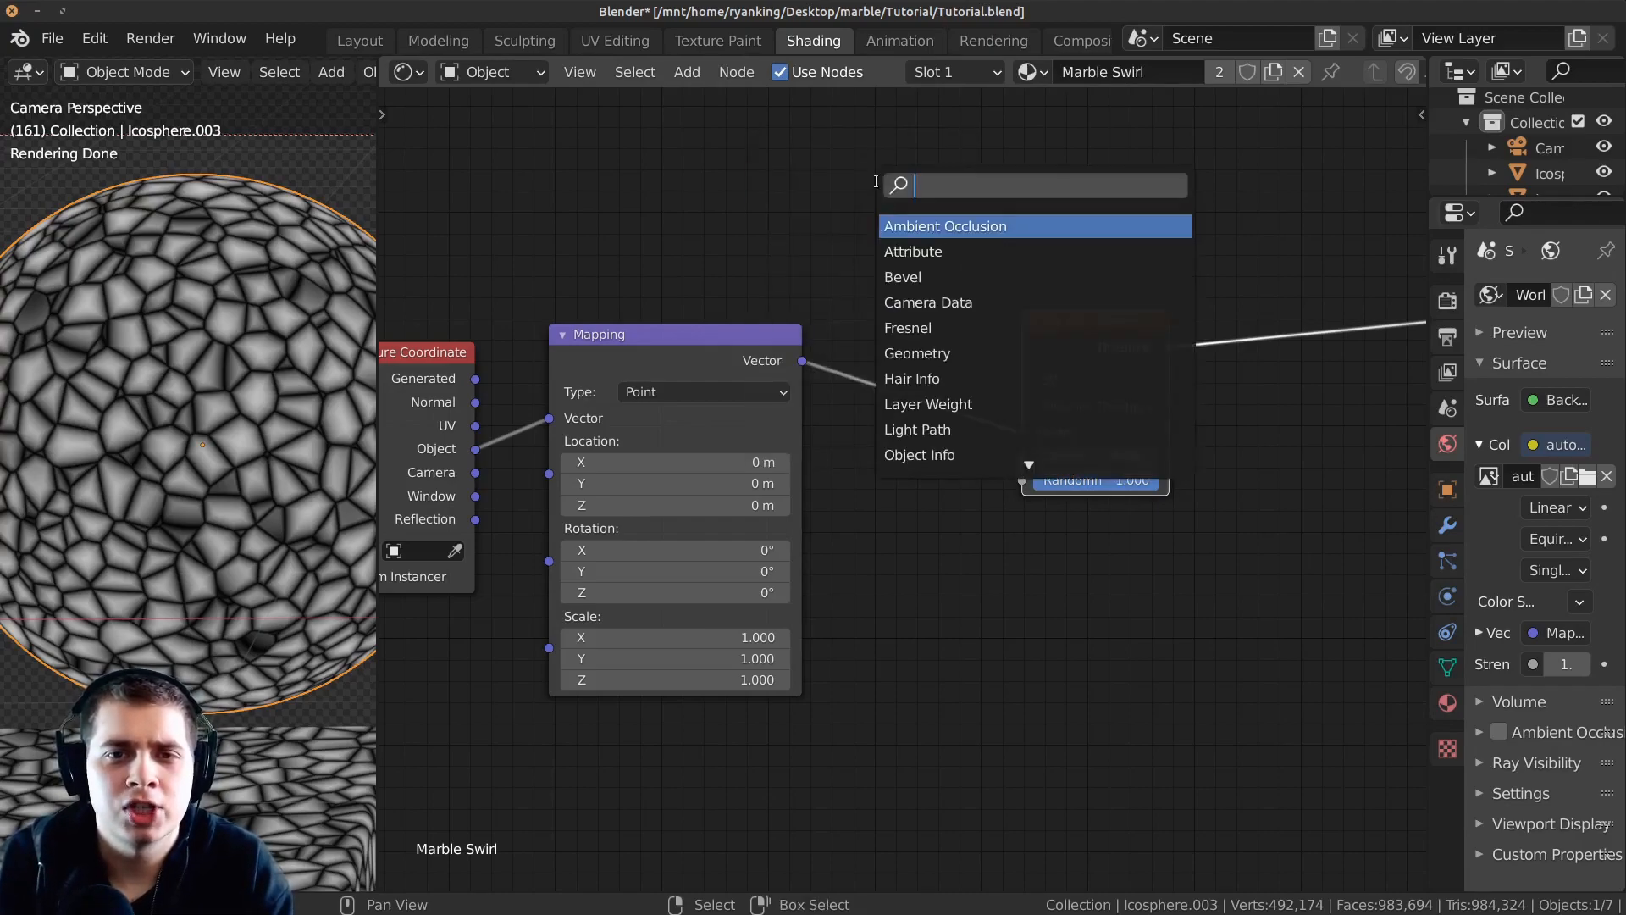
type("no")
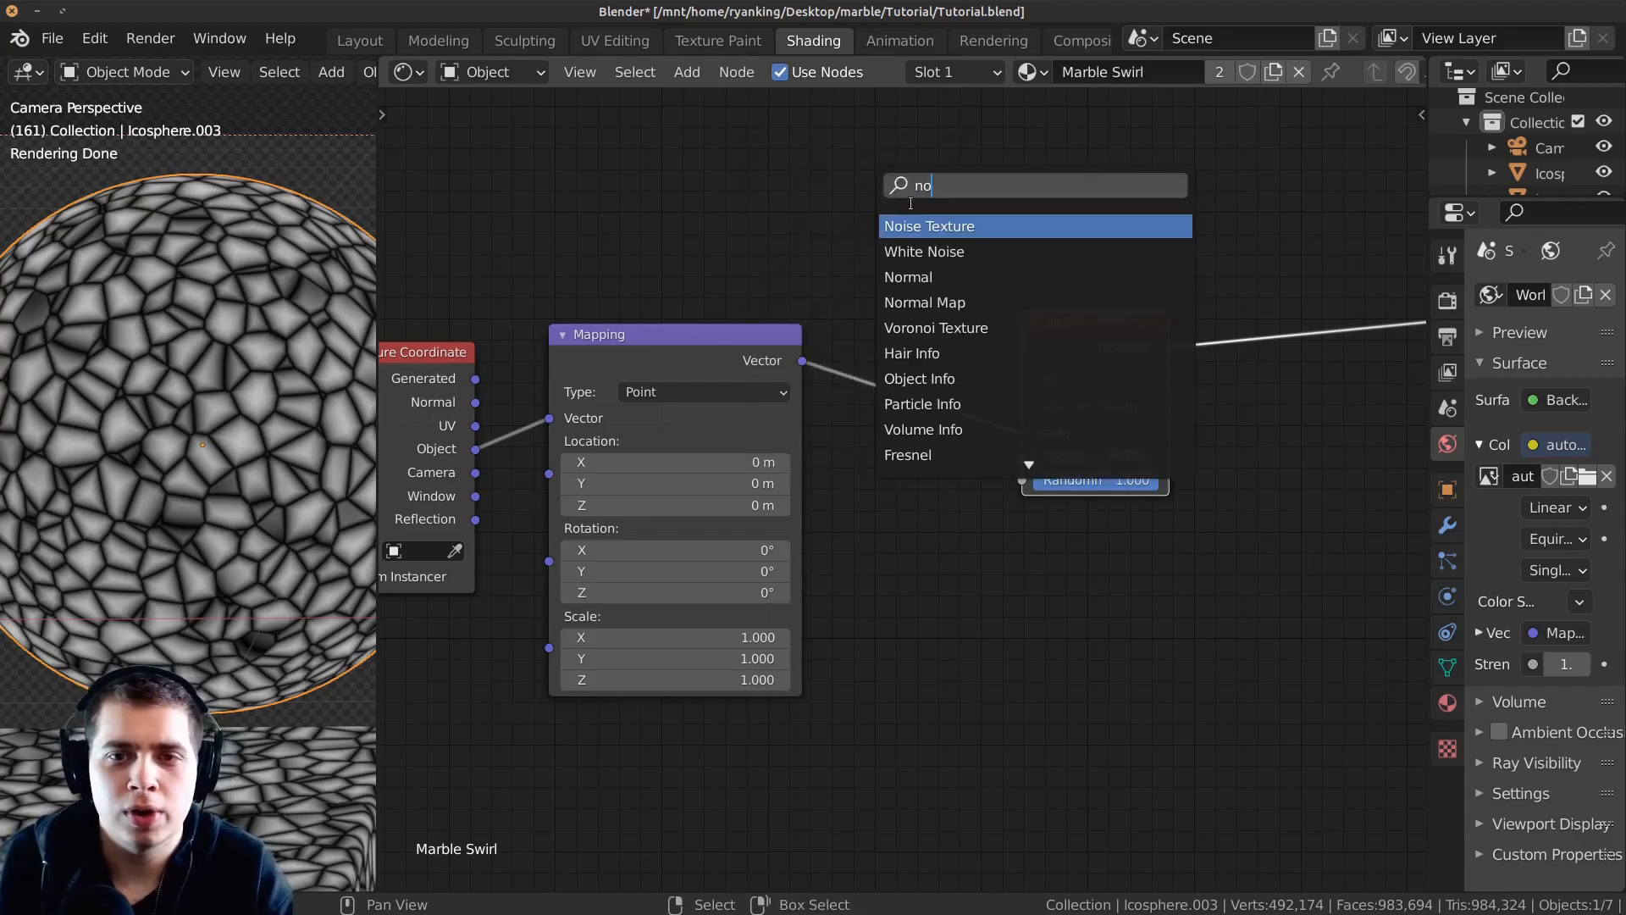
left_click(929, 227)
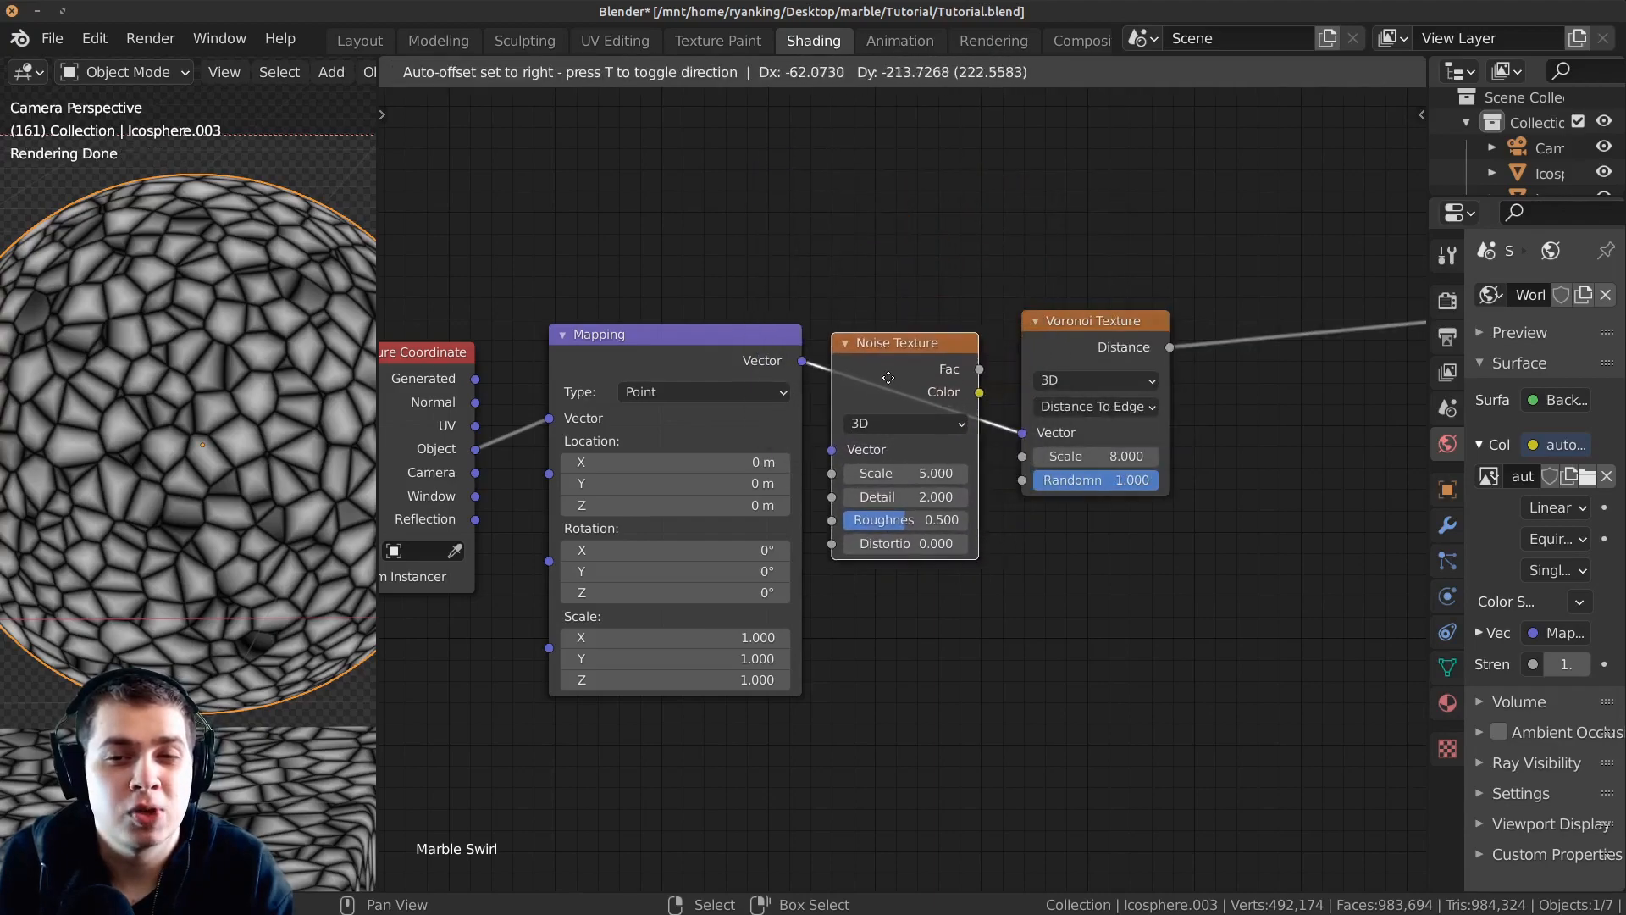
left_click(939, 351)
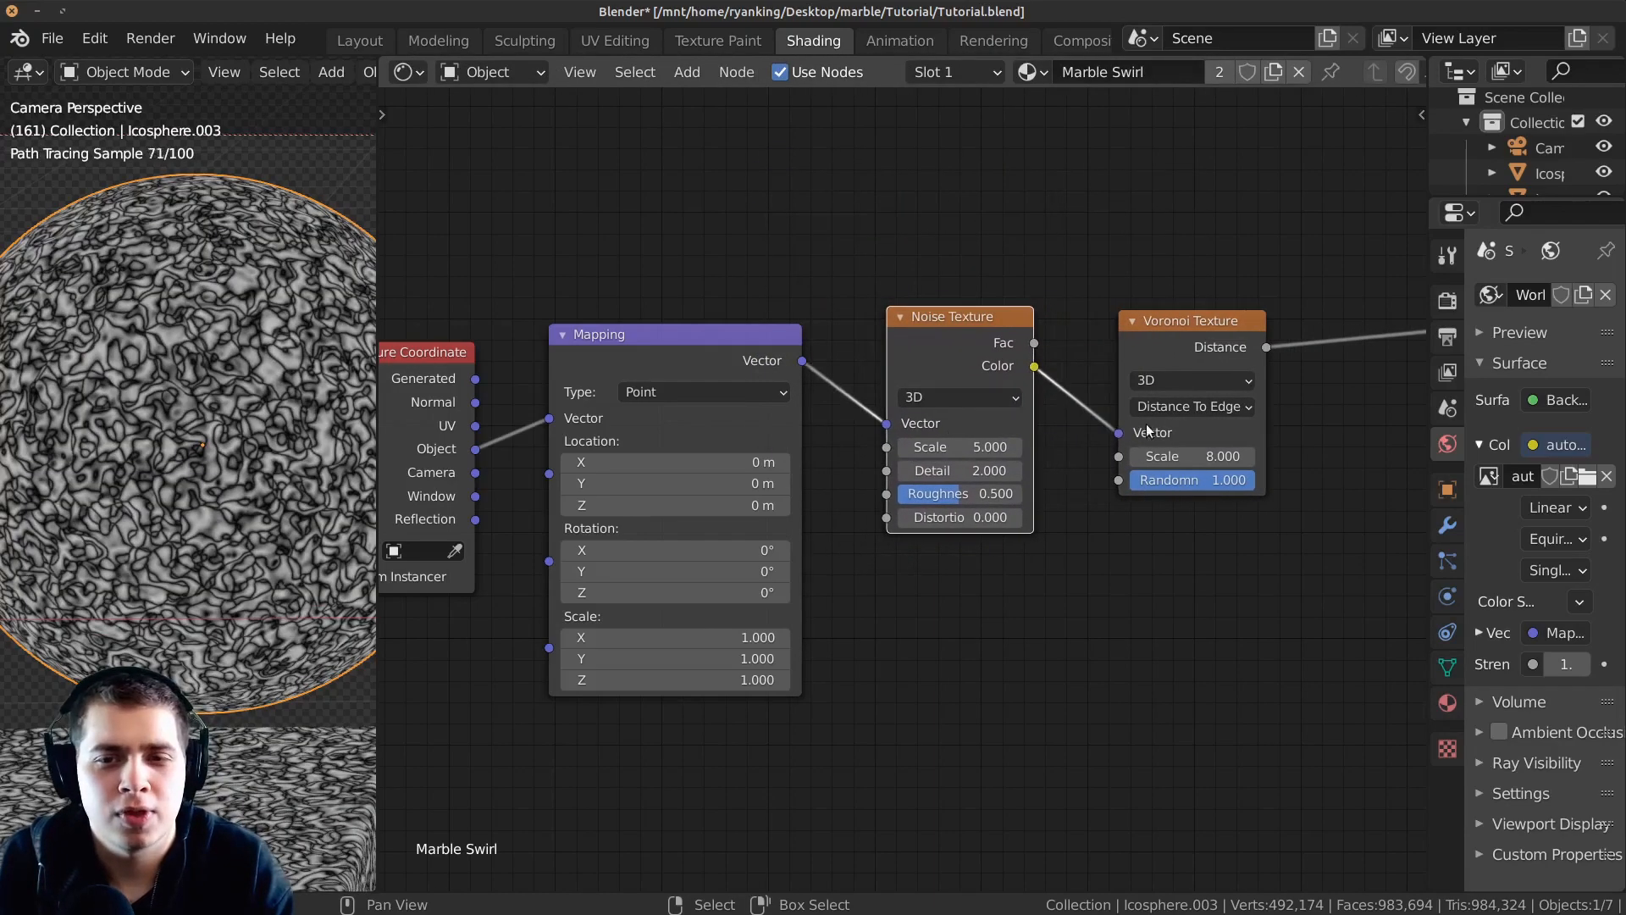
Set the Noise Texture's scale to 1.6.
scroll(968, 461, "up", 2)
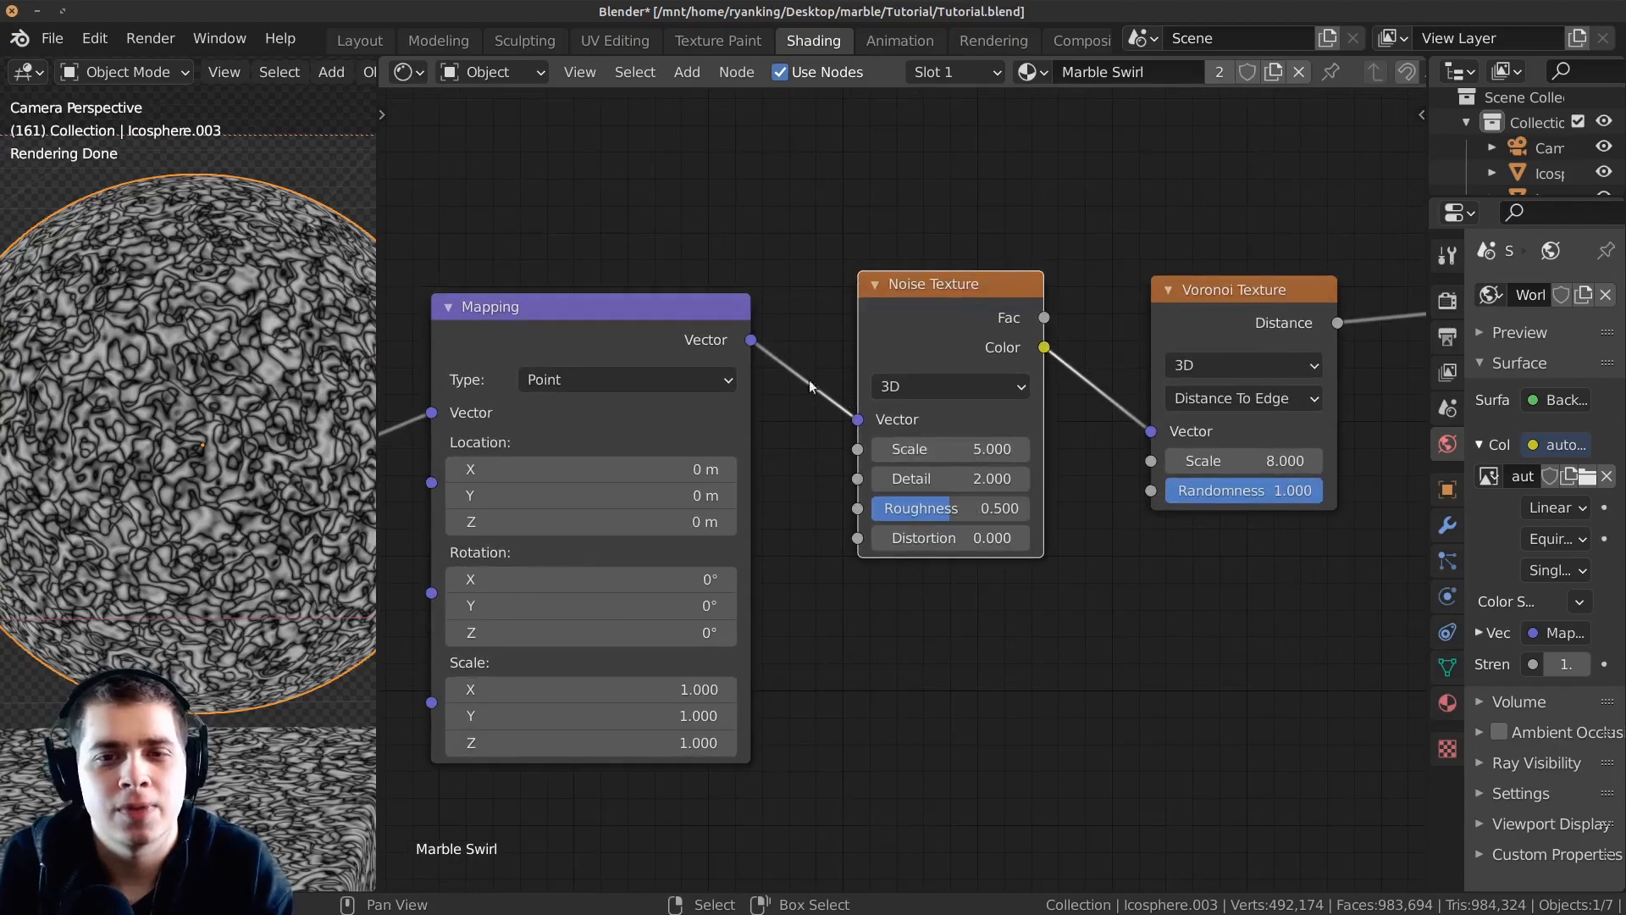
left_click_drag(875, 417, 864, 413)
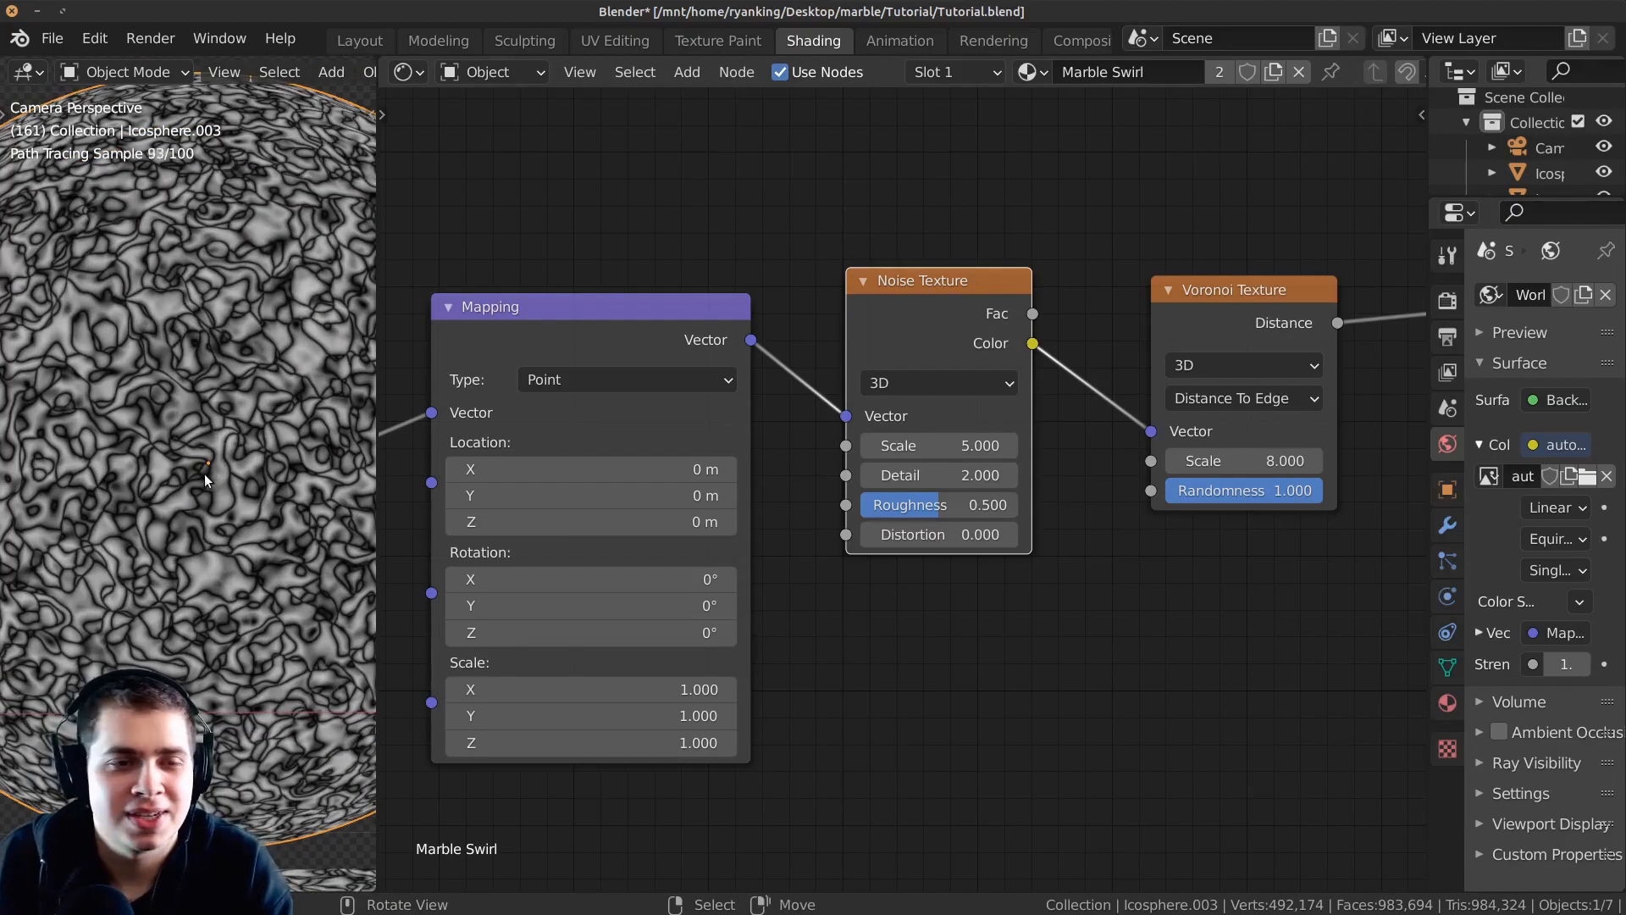
left_click(939, 444)
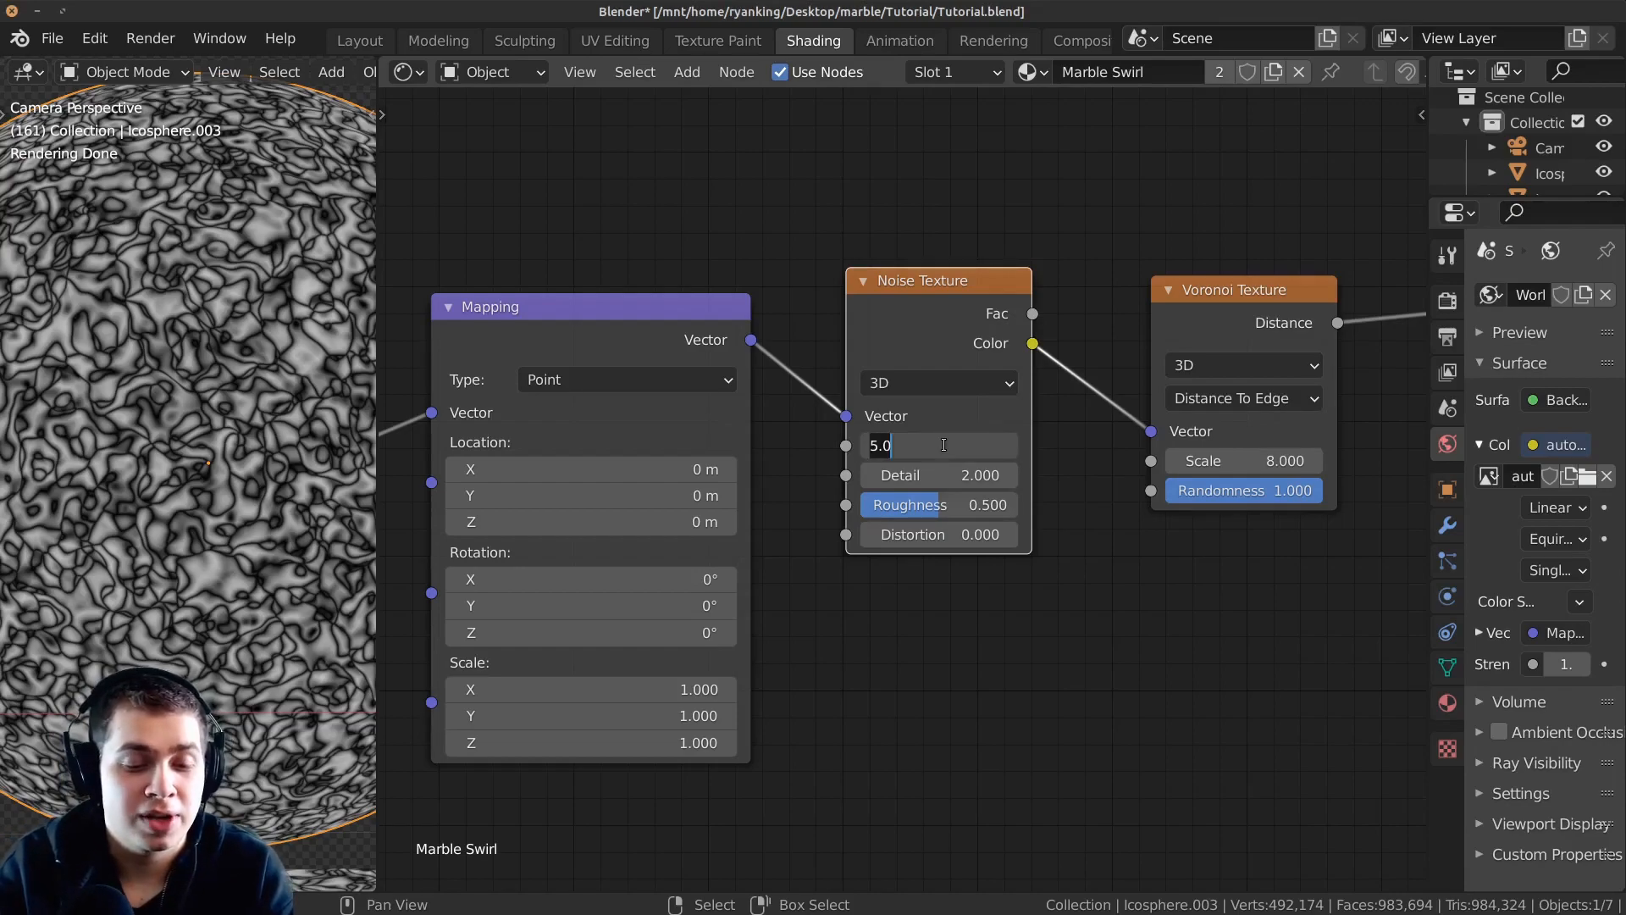
key("Return")
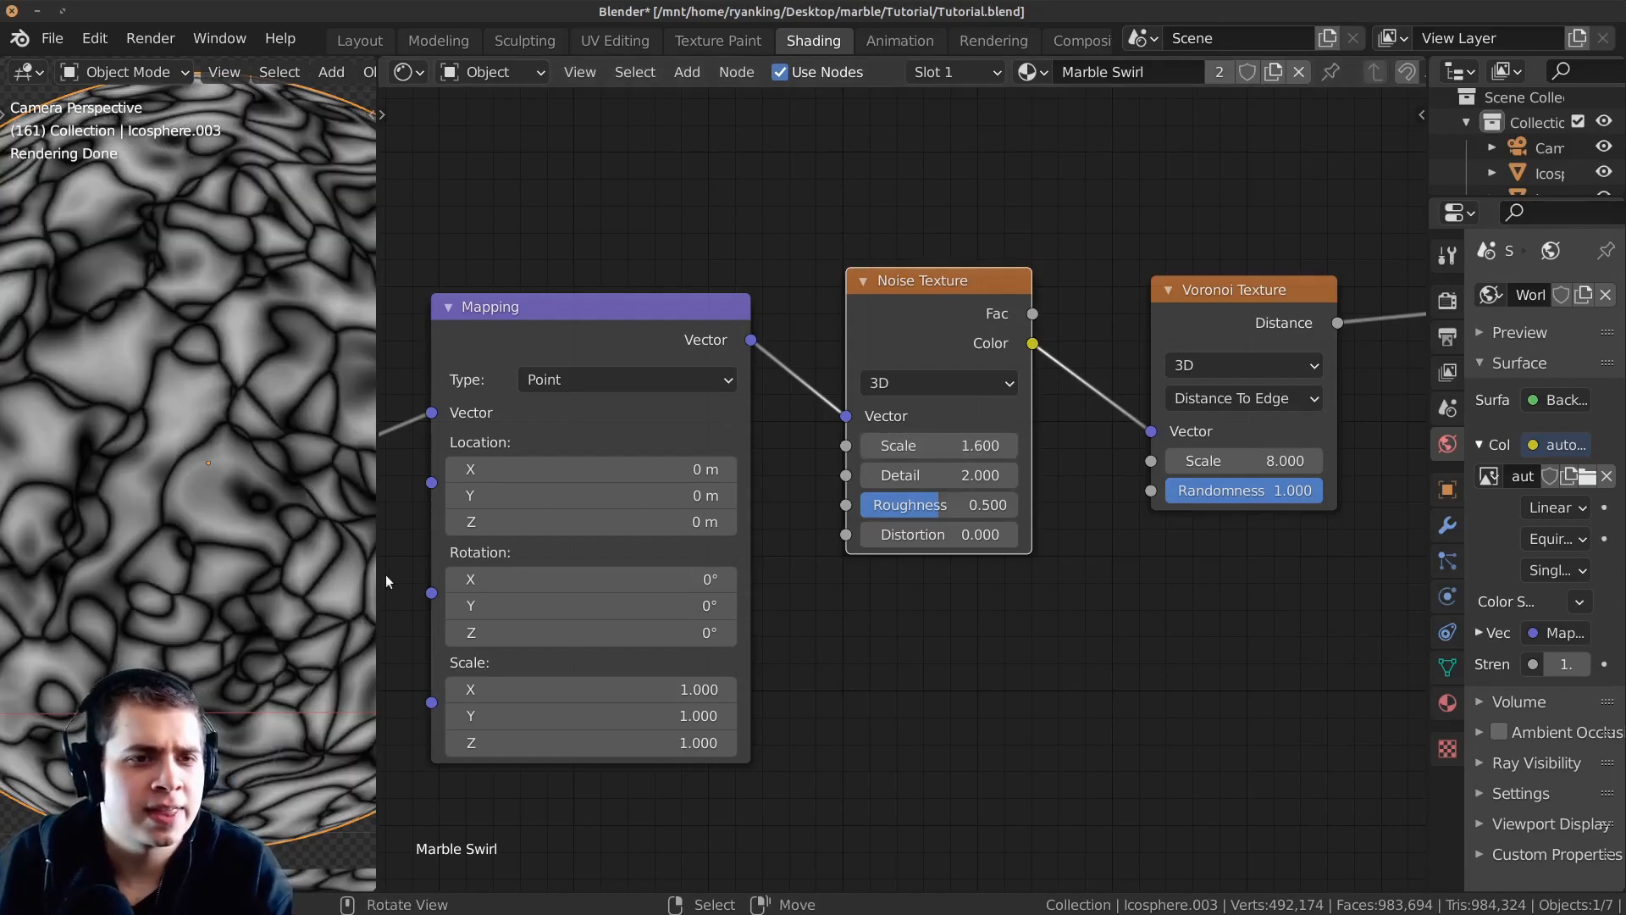
Set the Noise Texture's detail to 16 and inspect the finer vein pattern on the sphere.
scroll(193, 337, "down", 4)
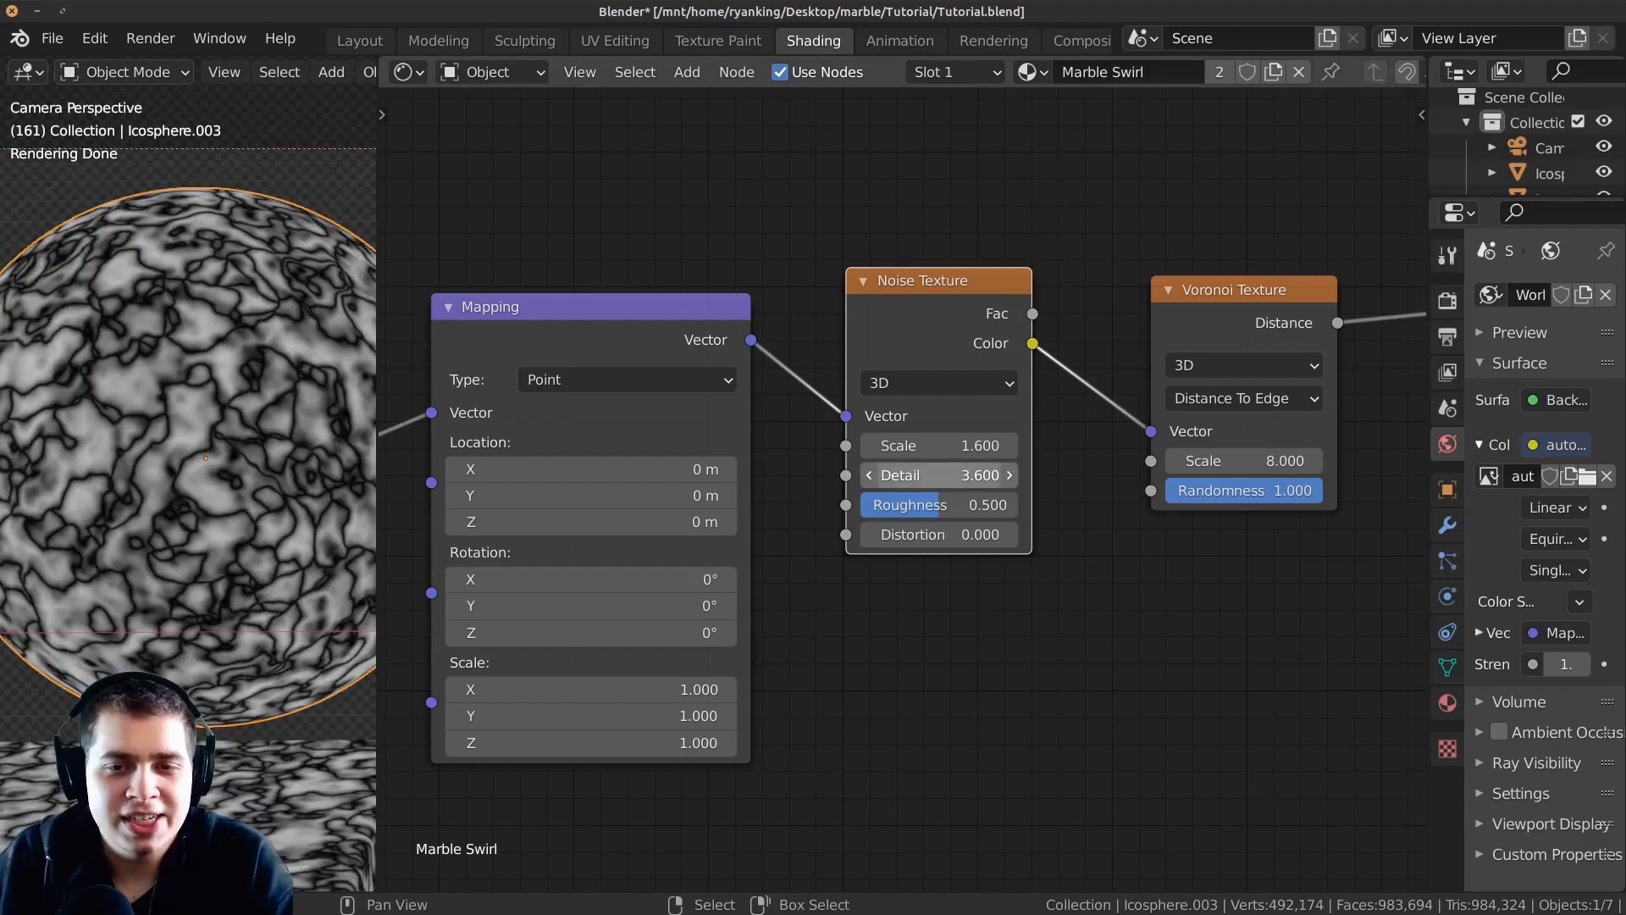
left_click_drag(920, 475, 948, 475)
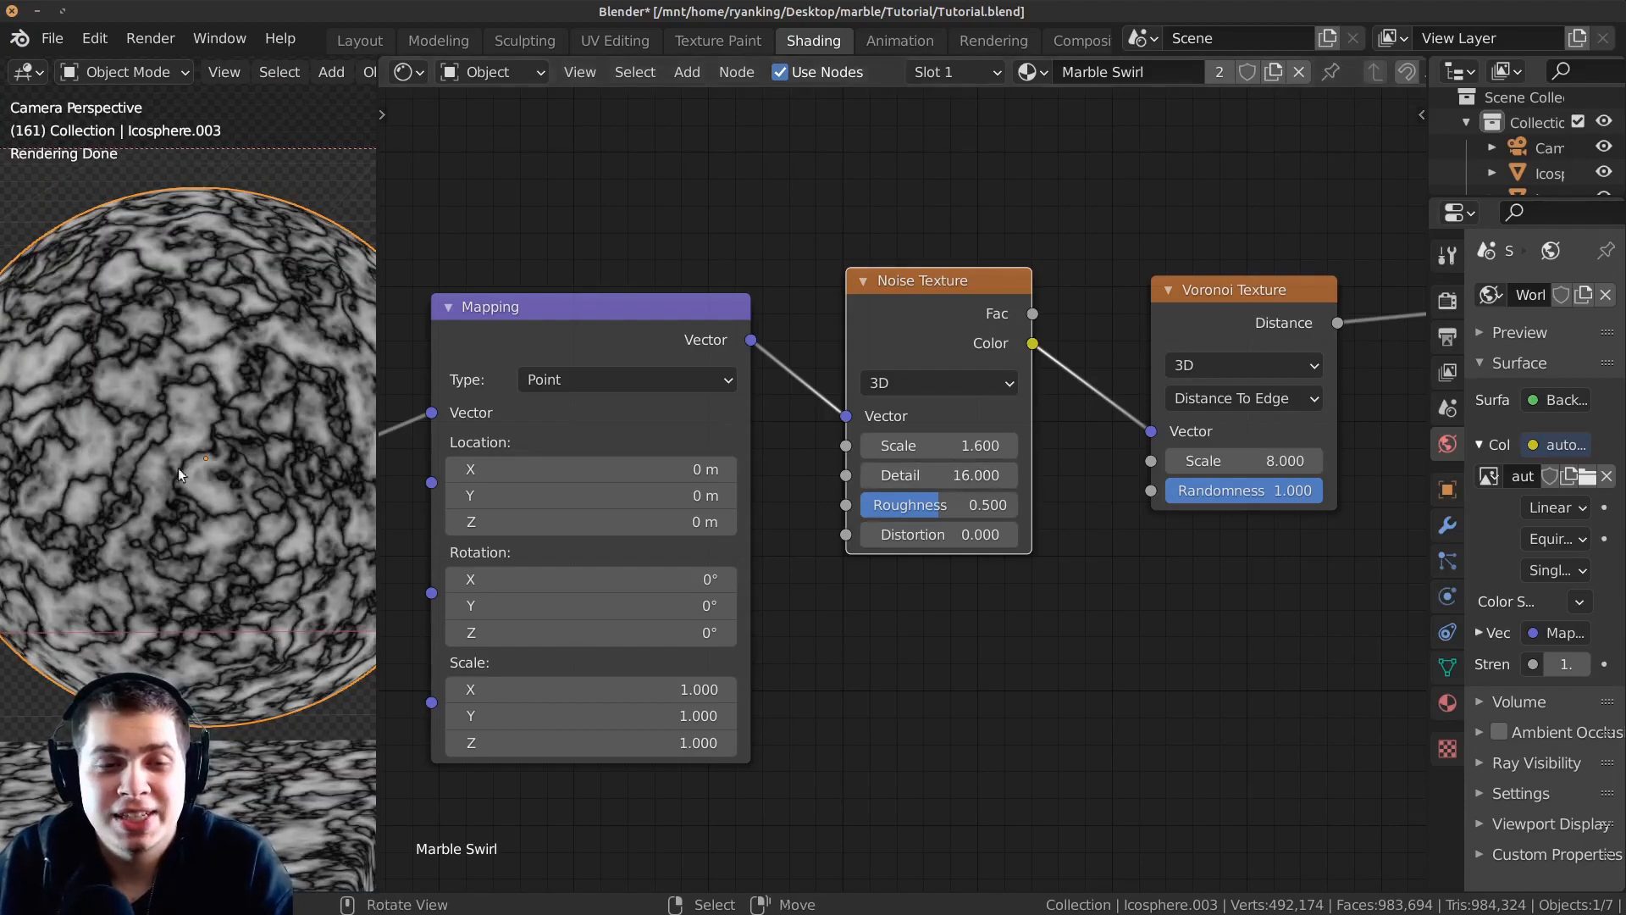
scroll(188, 467, "up", 8)
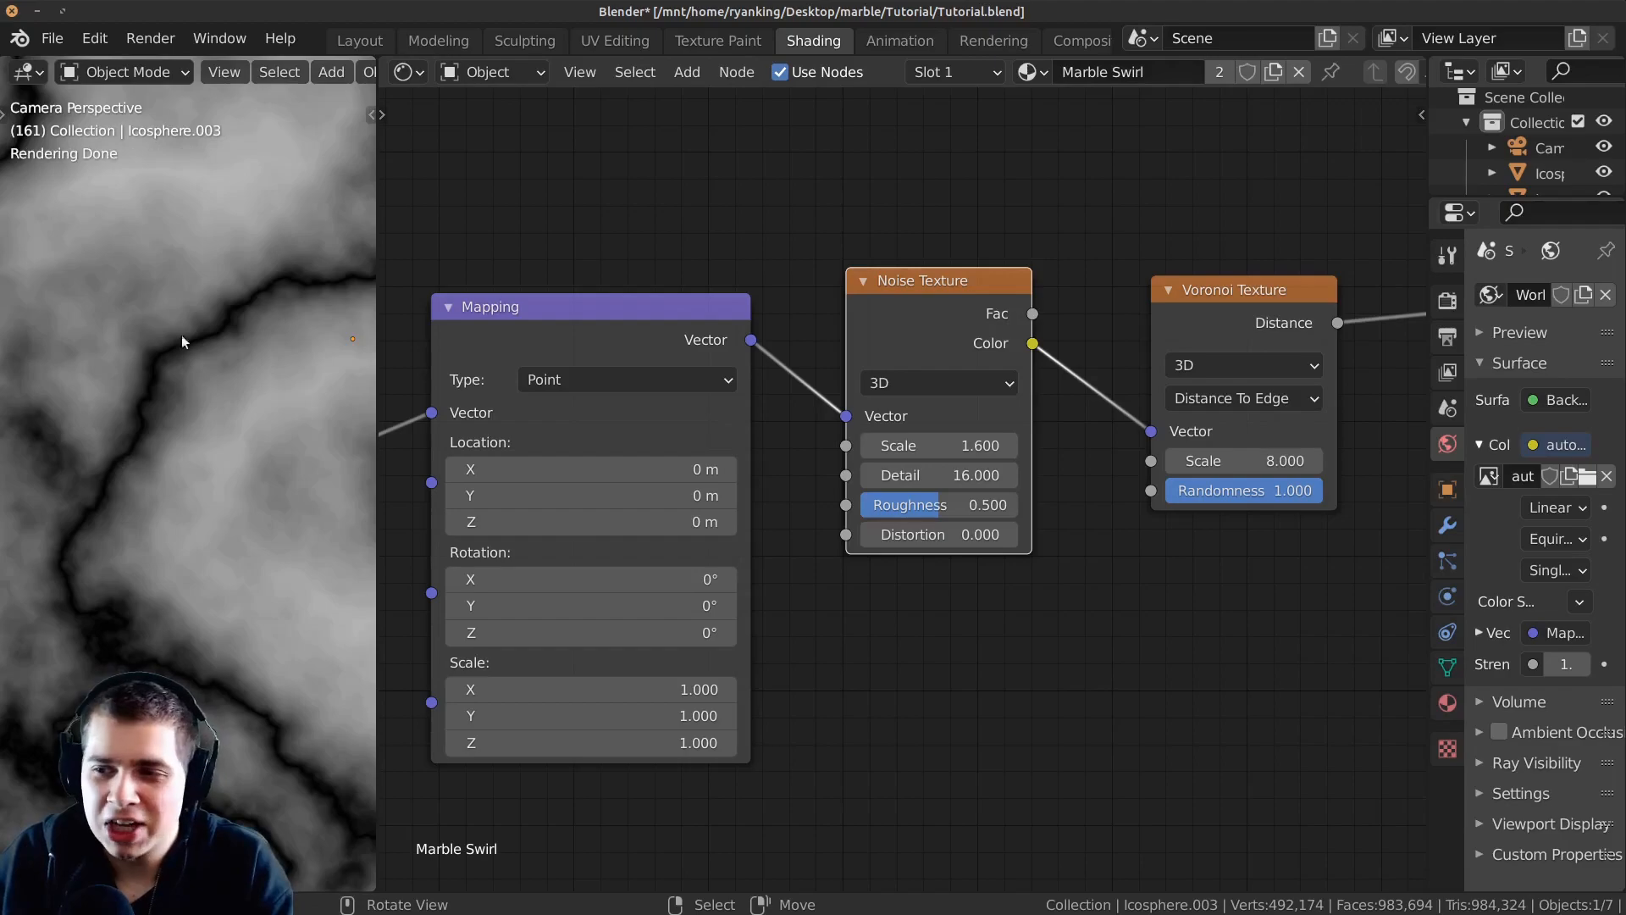
scroll(212, 368, "down", 6)
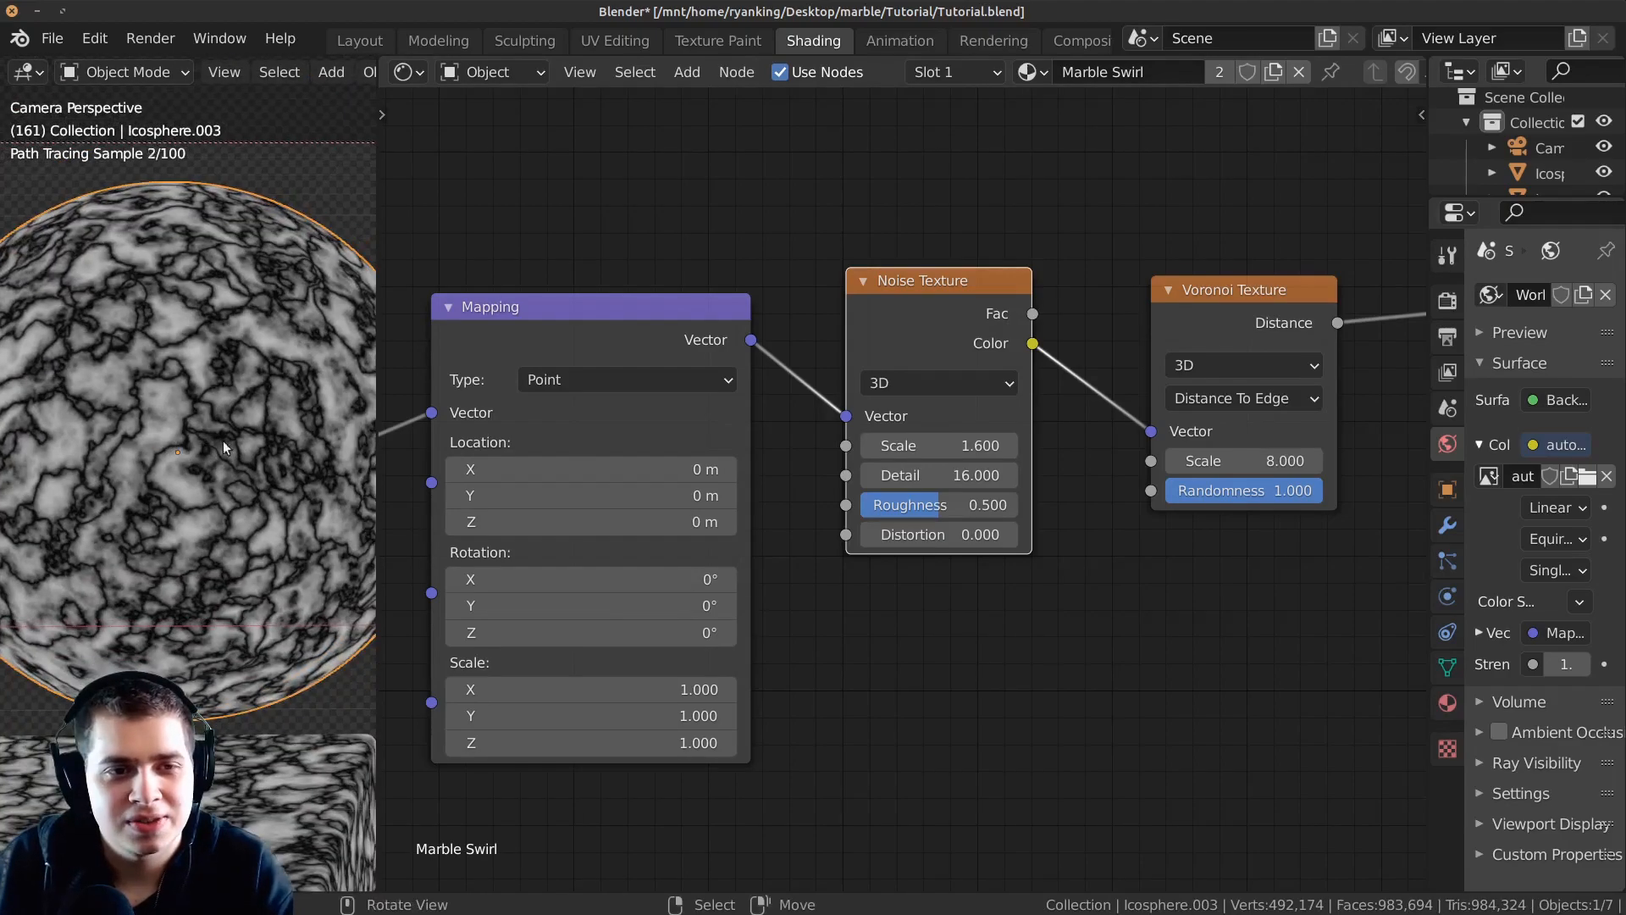
scroll(254, 533, "up", 6)
scroll(898, 529, "up", 1)
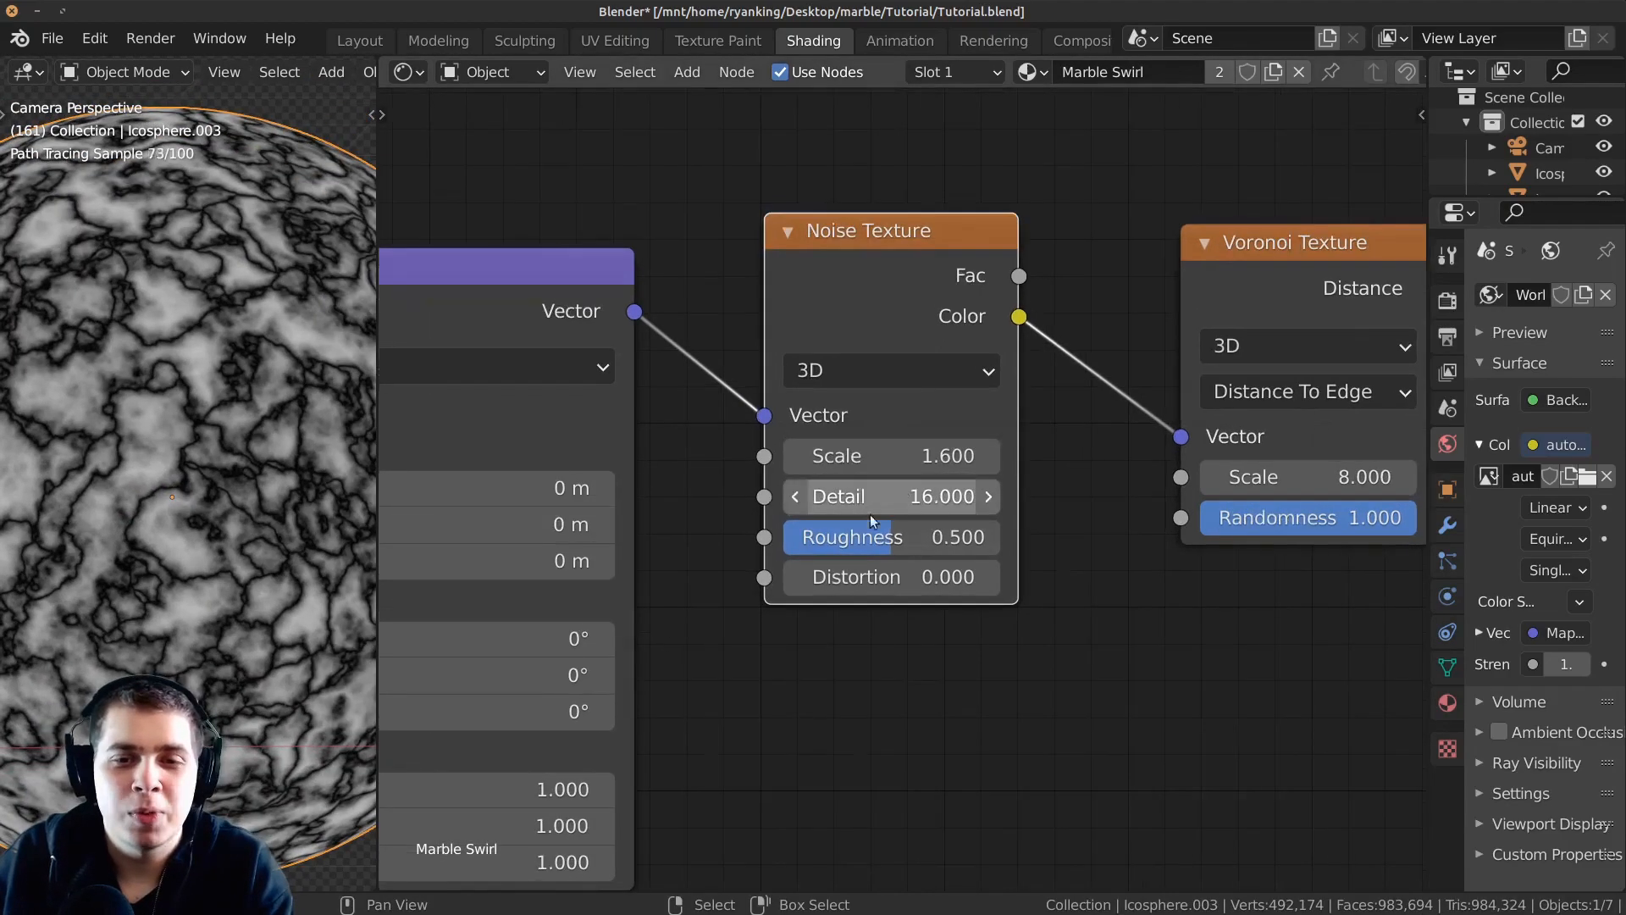
Set the Noise Texture's roughness to 0.7 and check the pattern on the sphere up close.
left_click_drag(931, 294, 921, 289)
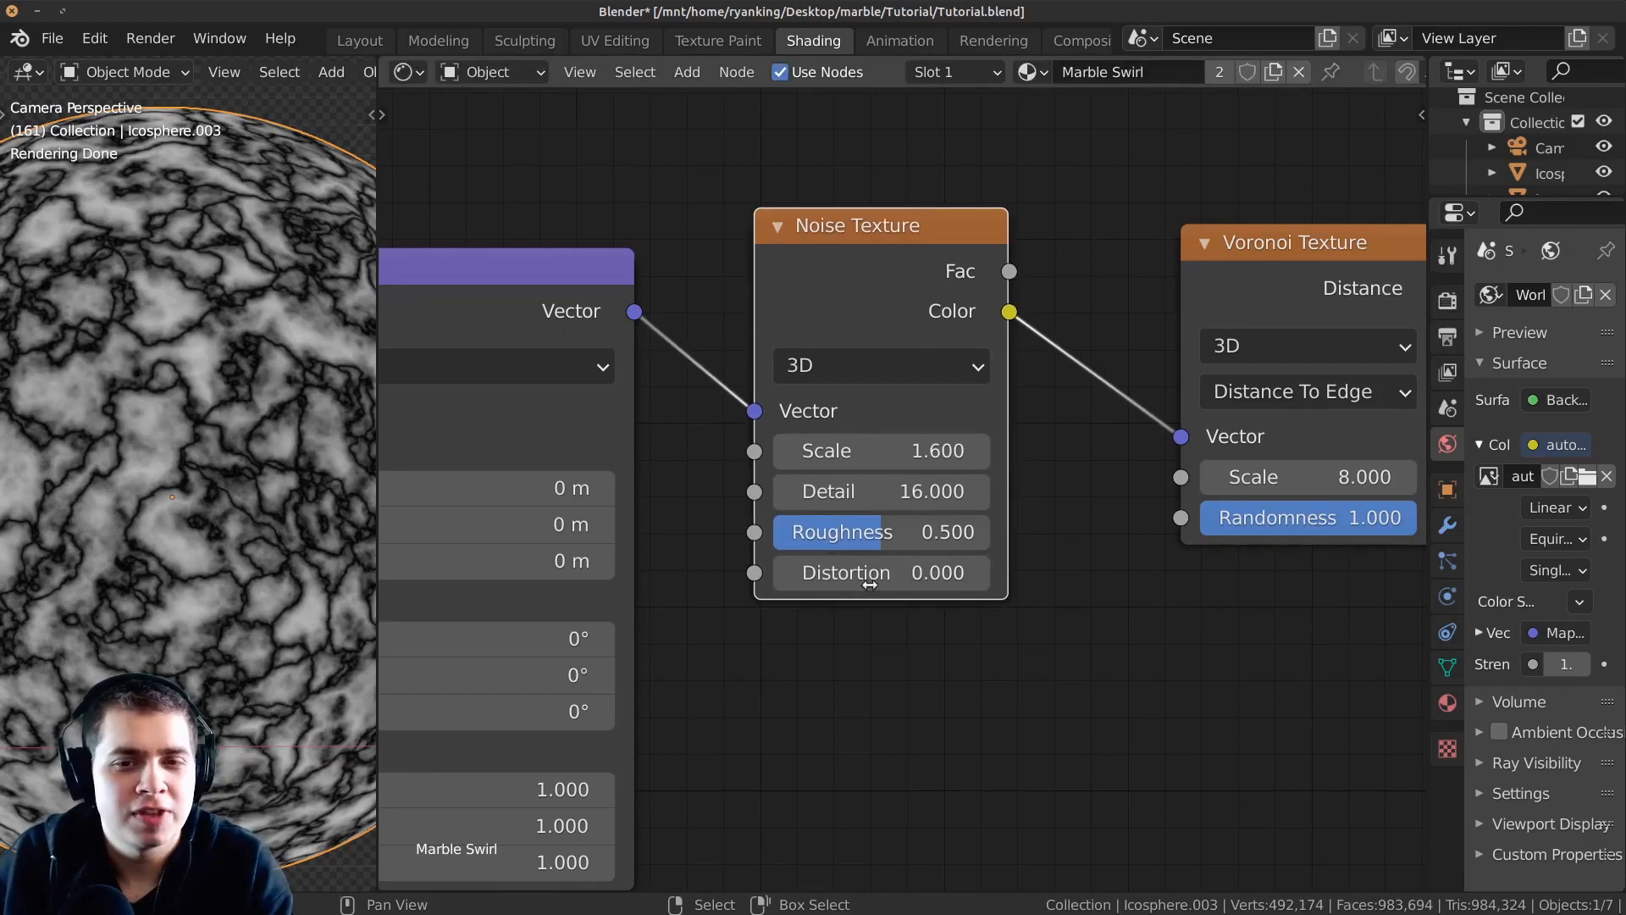
left_click_drag(884, 536, 896, 532)
left_click(897, 534)
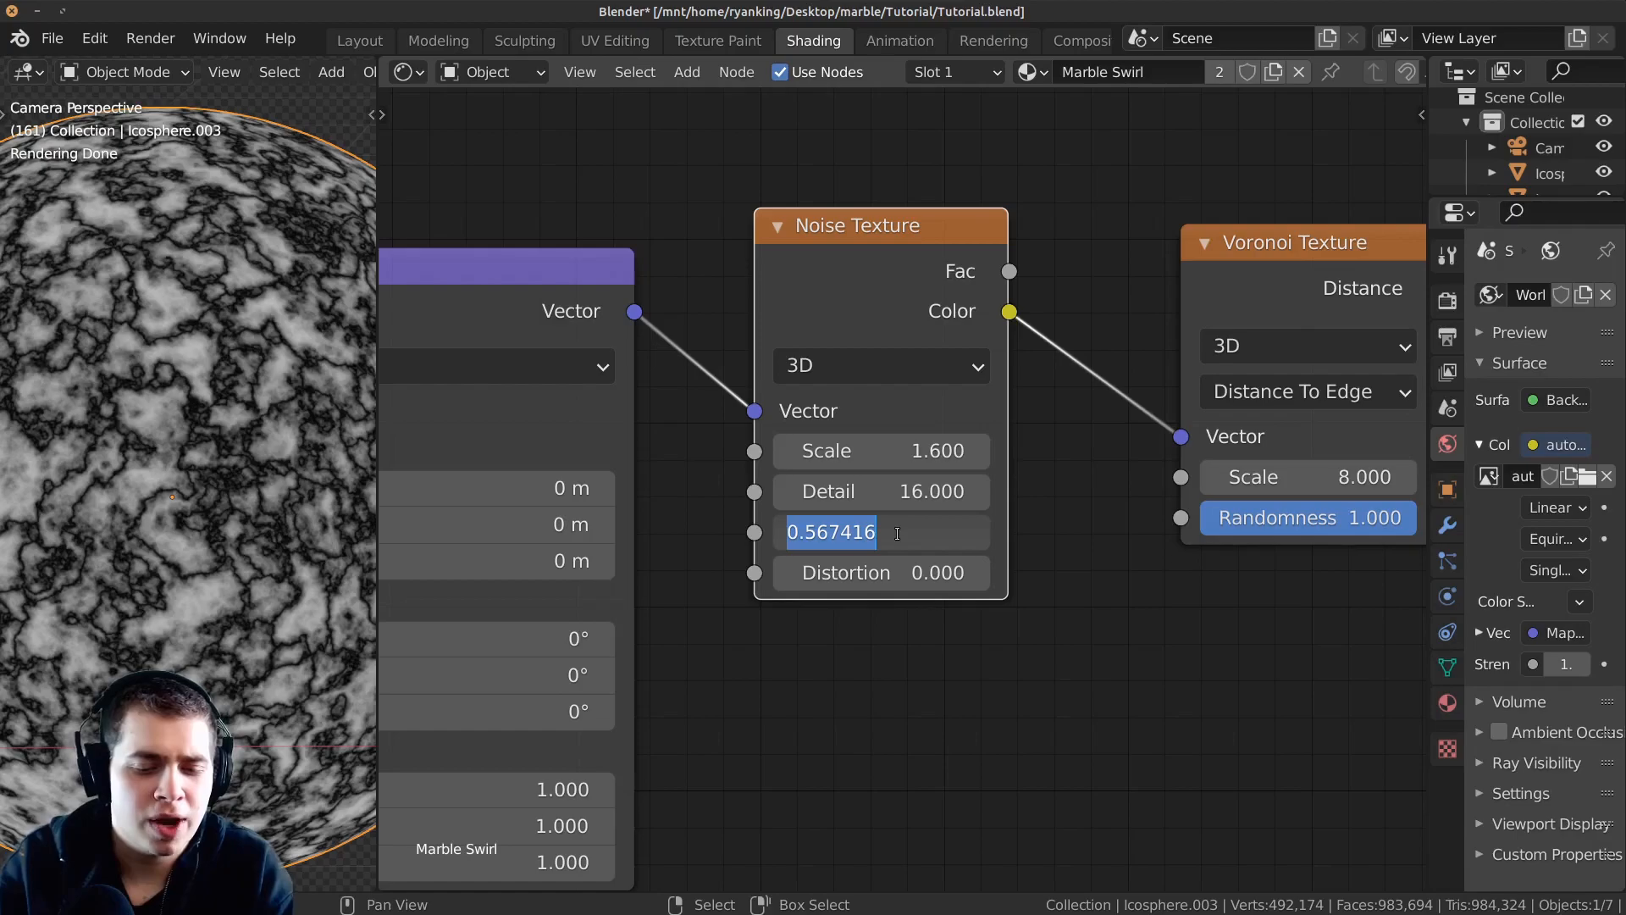
key("BackSpace")
type("0.7")
key("Return")
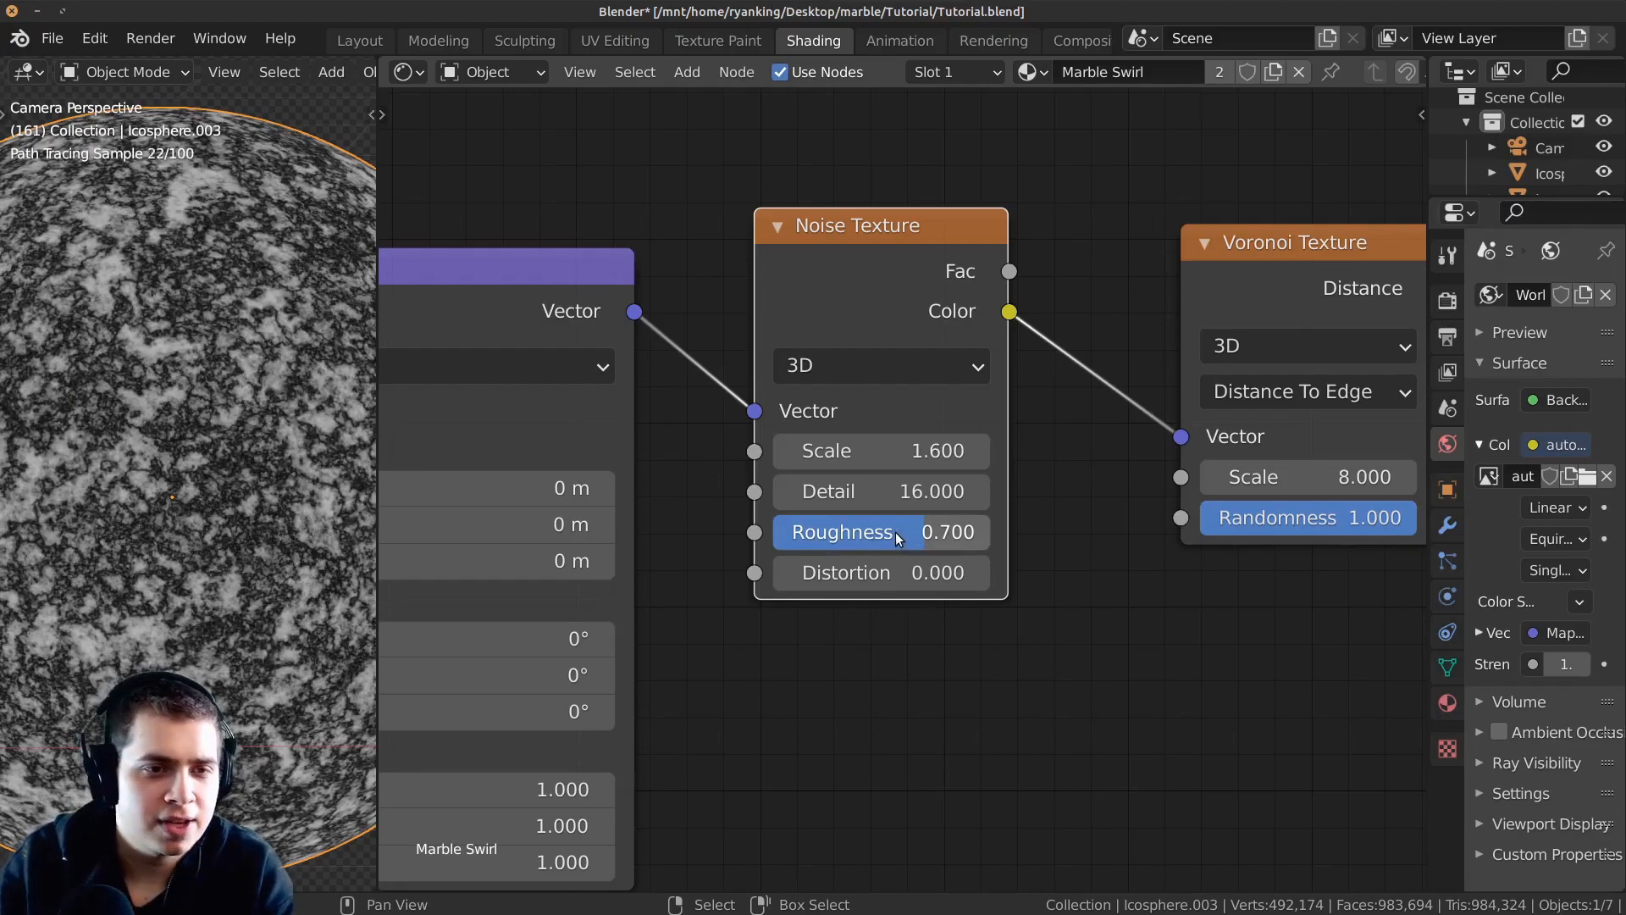
scroll(130, 440, "up", 2)
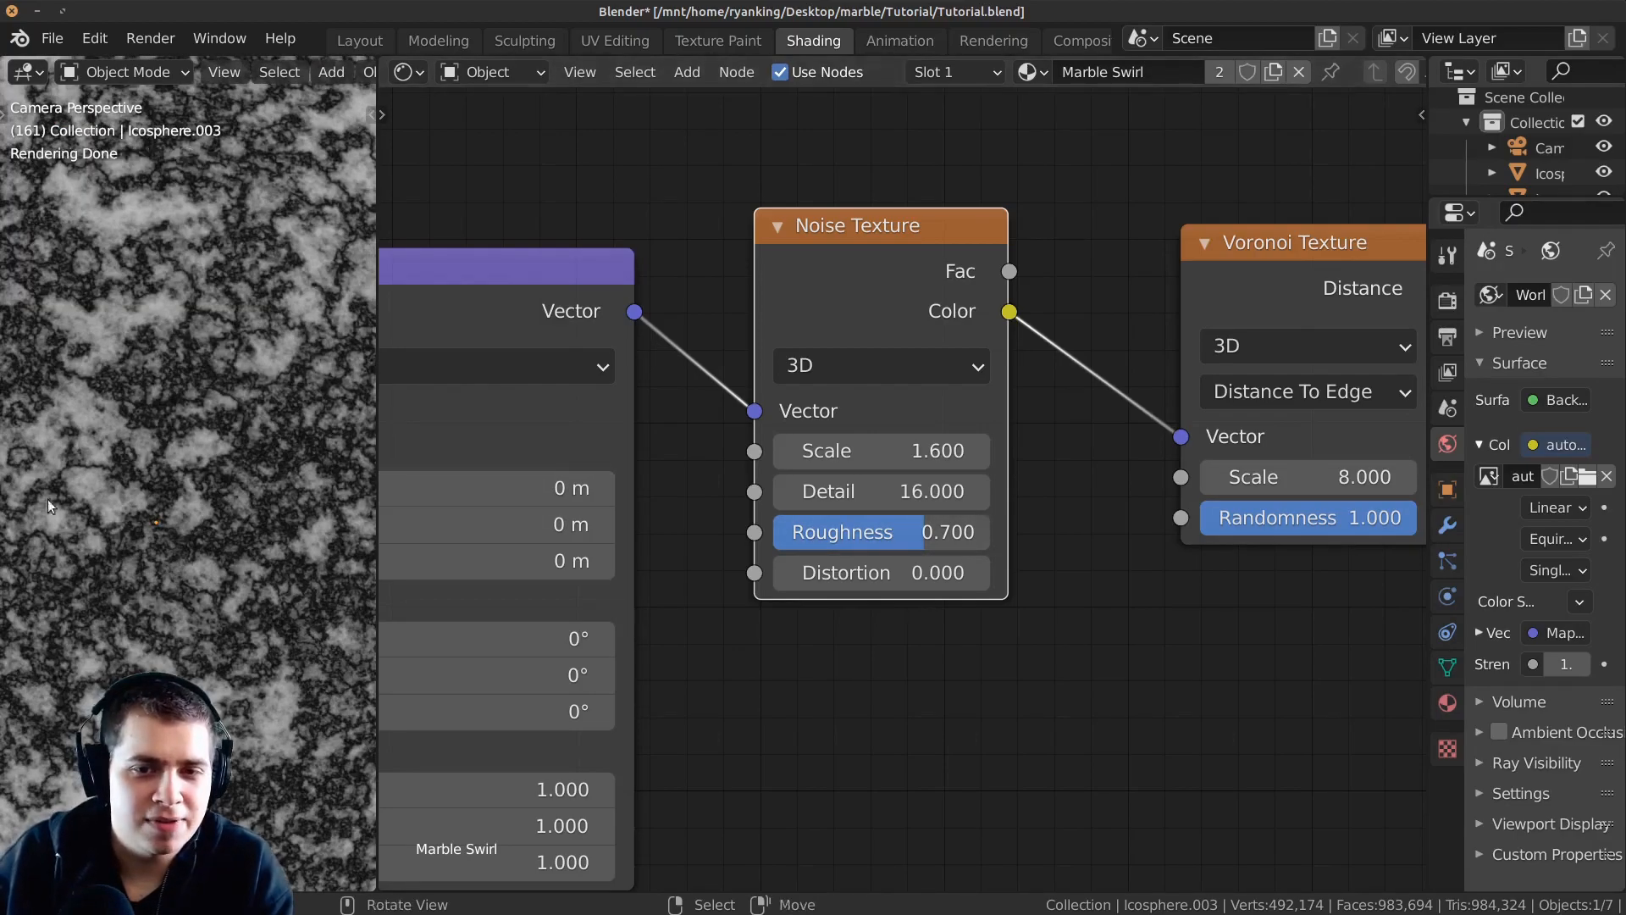
scroll(130, 499, "up", 3)
Connect the Voronoi Texture's Distance output to the Principled BSDF's Base Color and route the Principled BSDF back to the material output.
middle_click_drag(1038, 423, 973, 333)
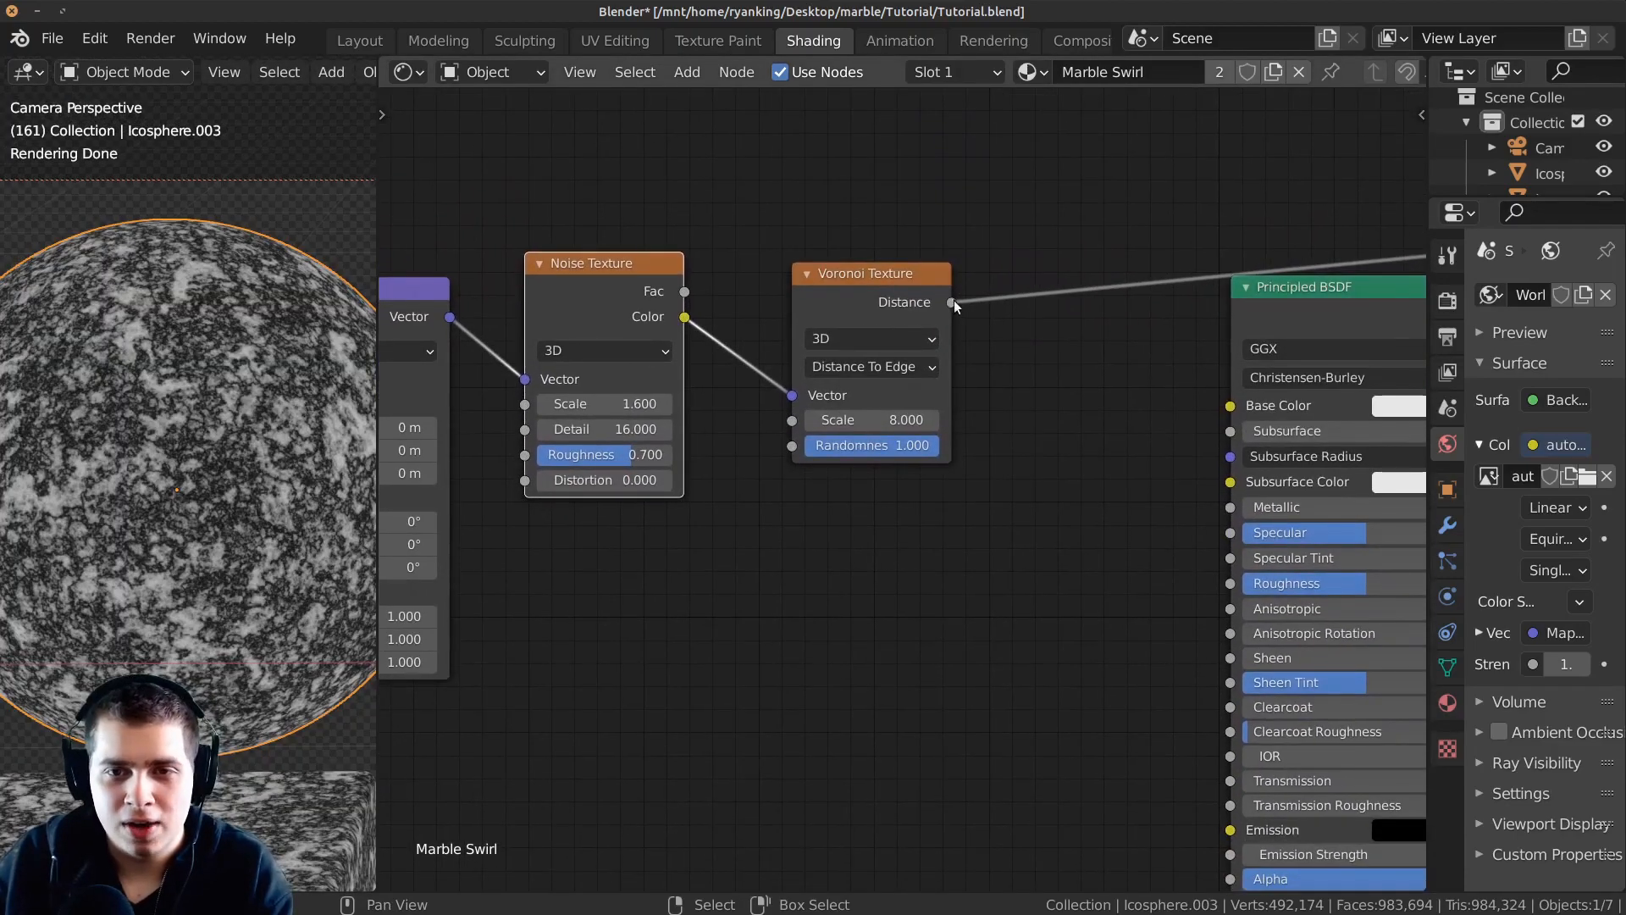
left_click_drag(951, 302, 1234, 407)
scroll(1249, 375, "down", 2)
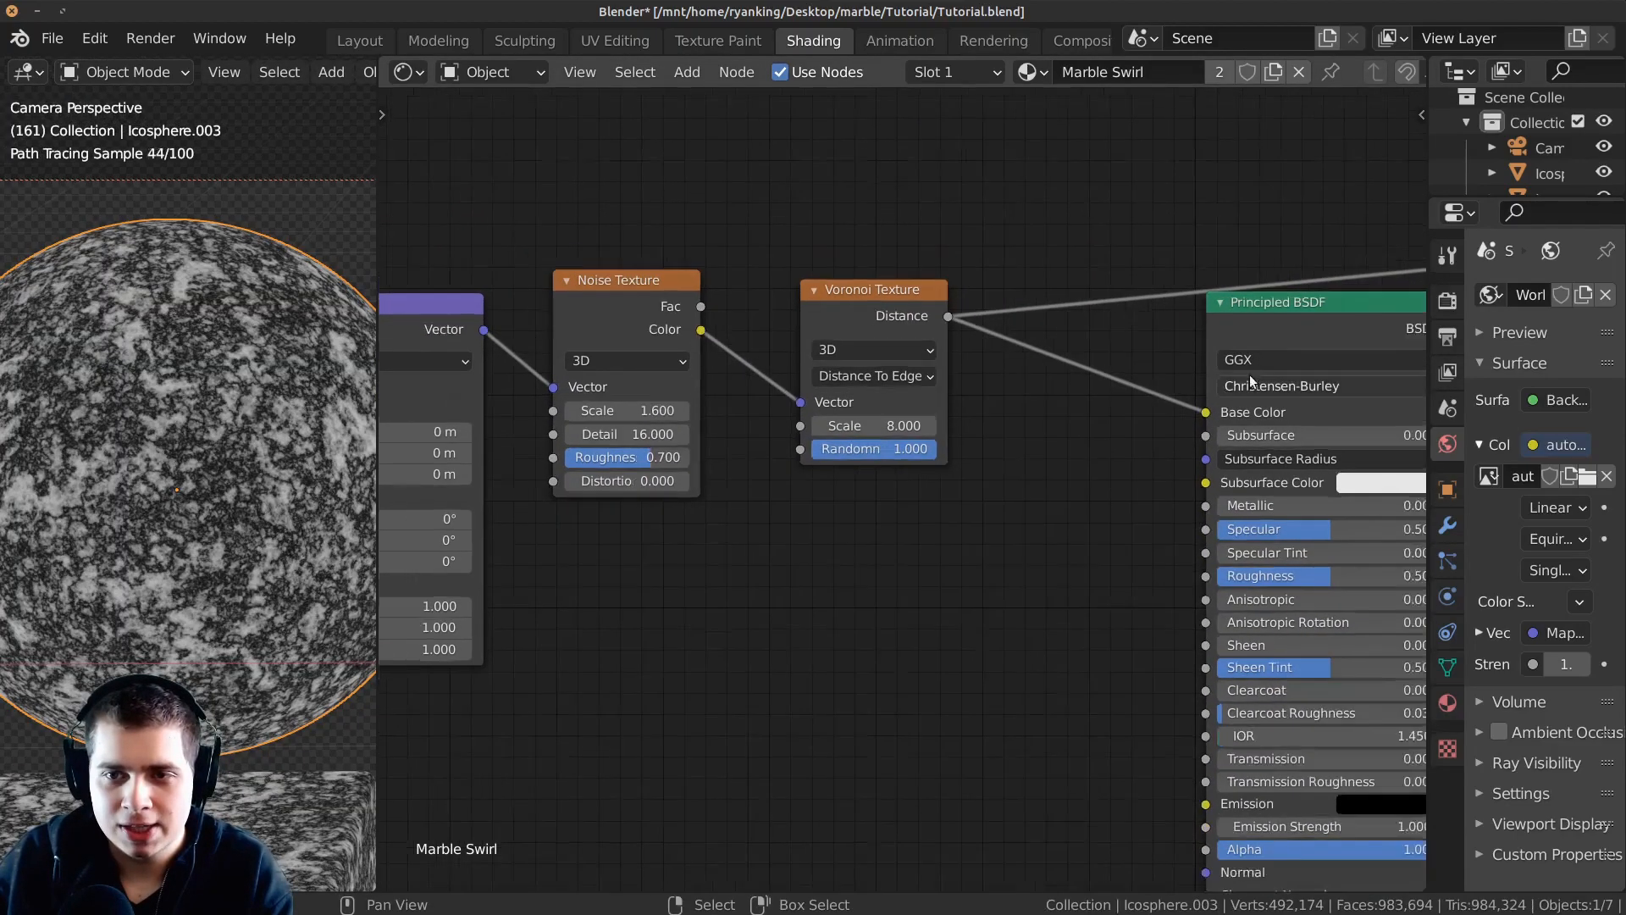
middle_click_drag(1296, 342, 1181, 315)
left_click(1162, 304, "ctrl+shift")
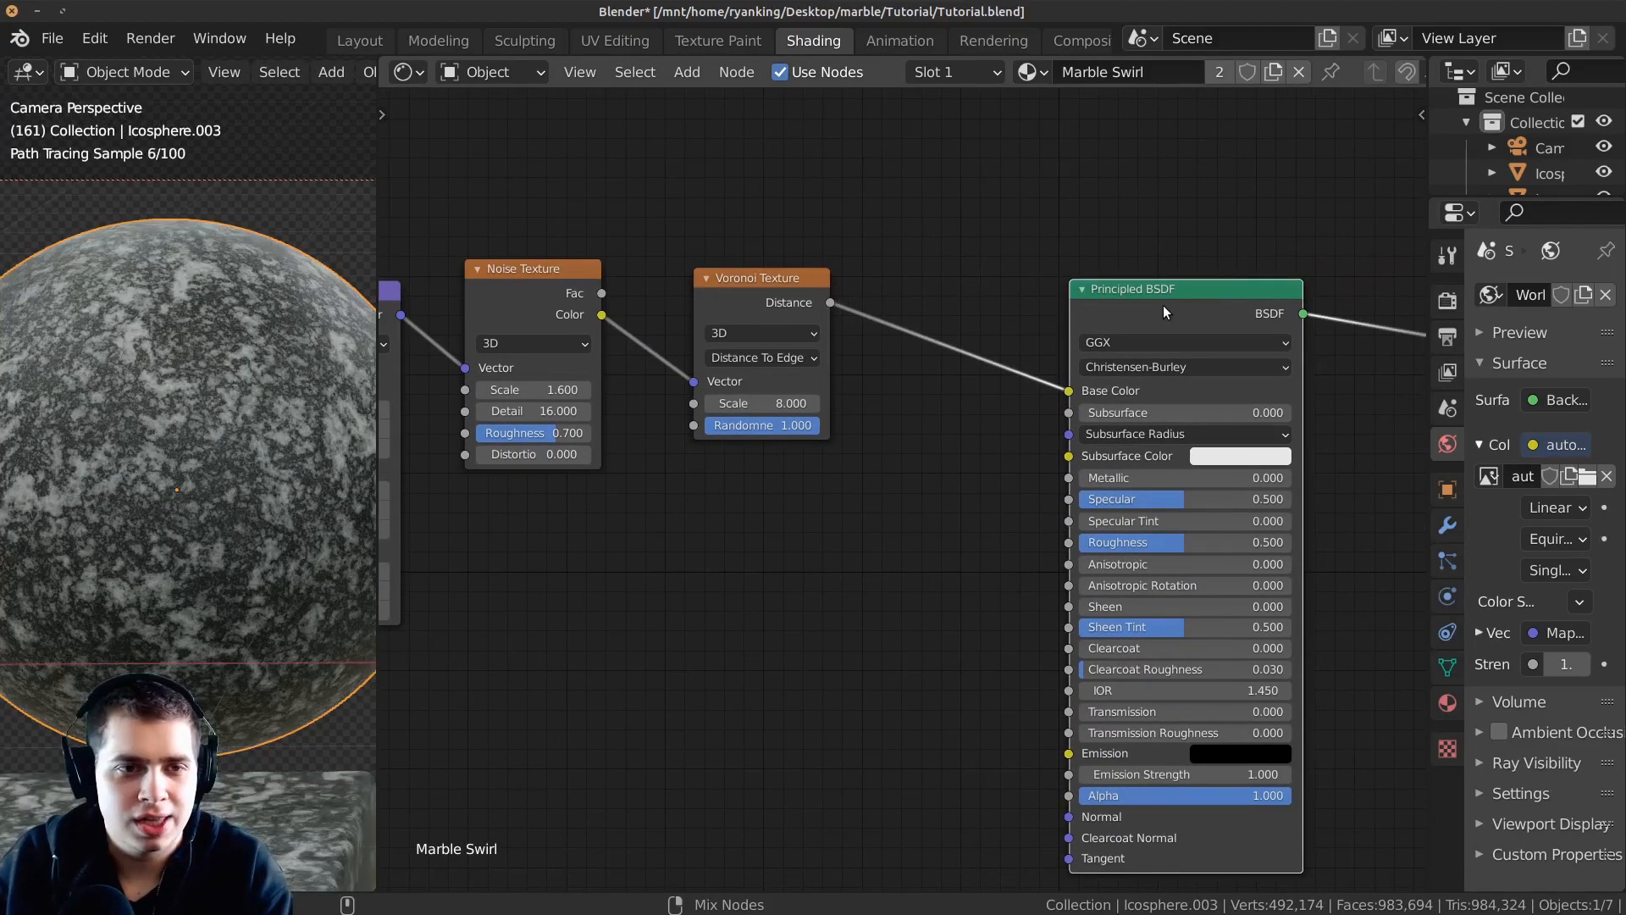
left_click_drag(1162, 305, 1175, 271)
scroll(210, 347, "down", 2)
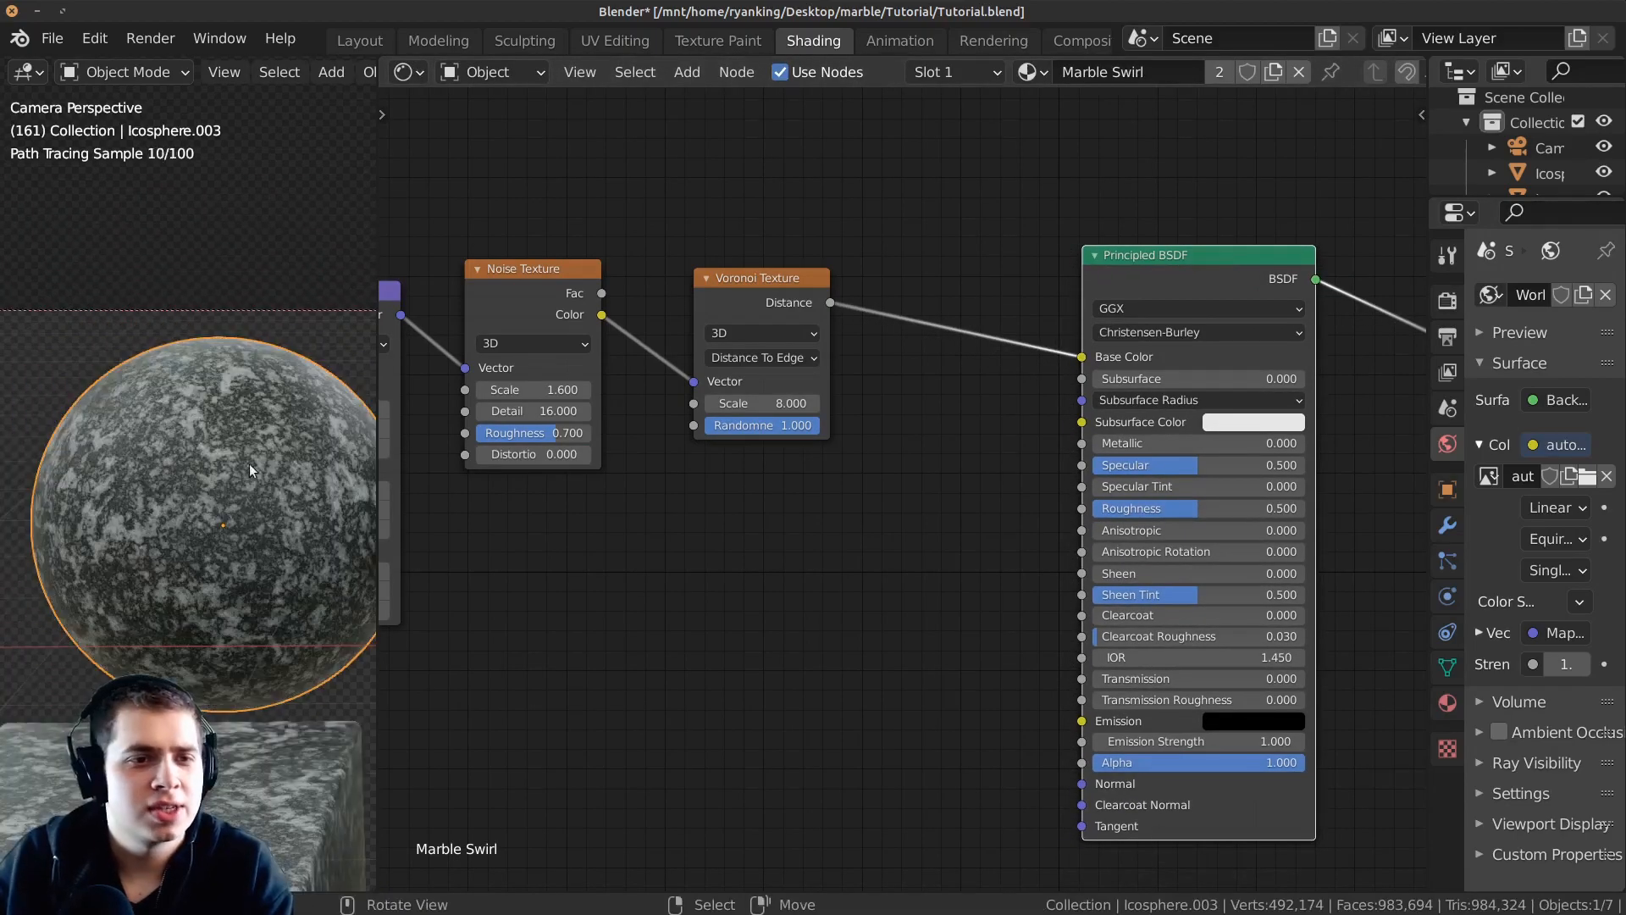
scroll(237, 465, "up", 3)
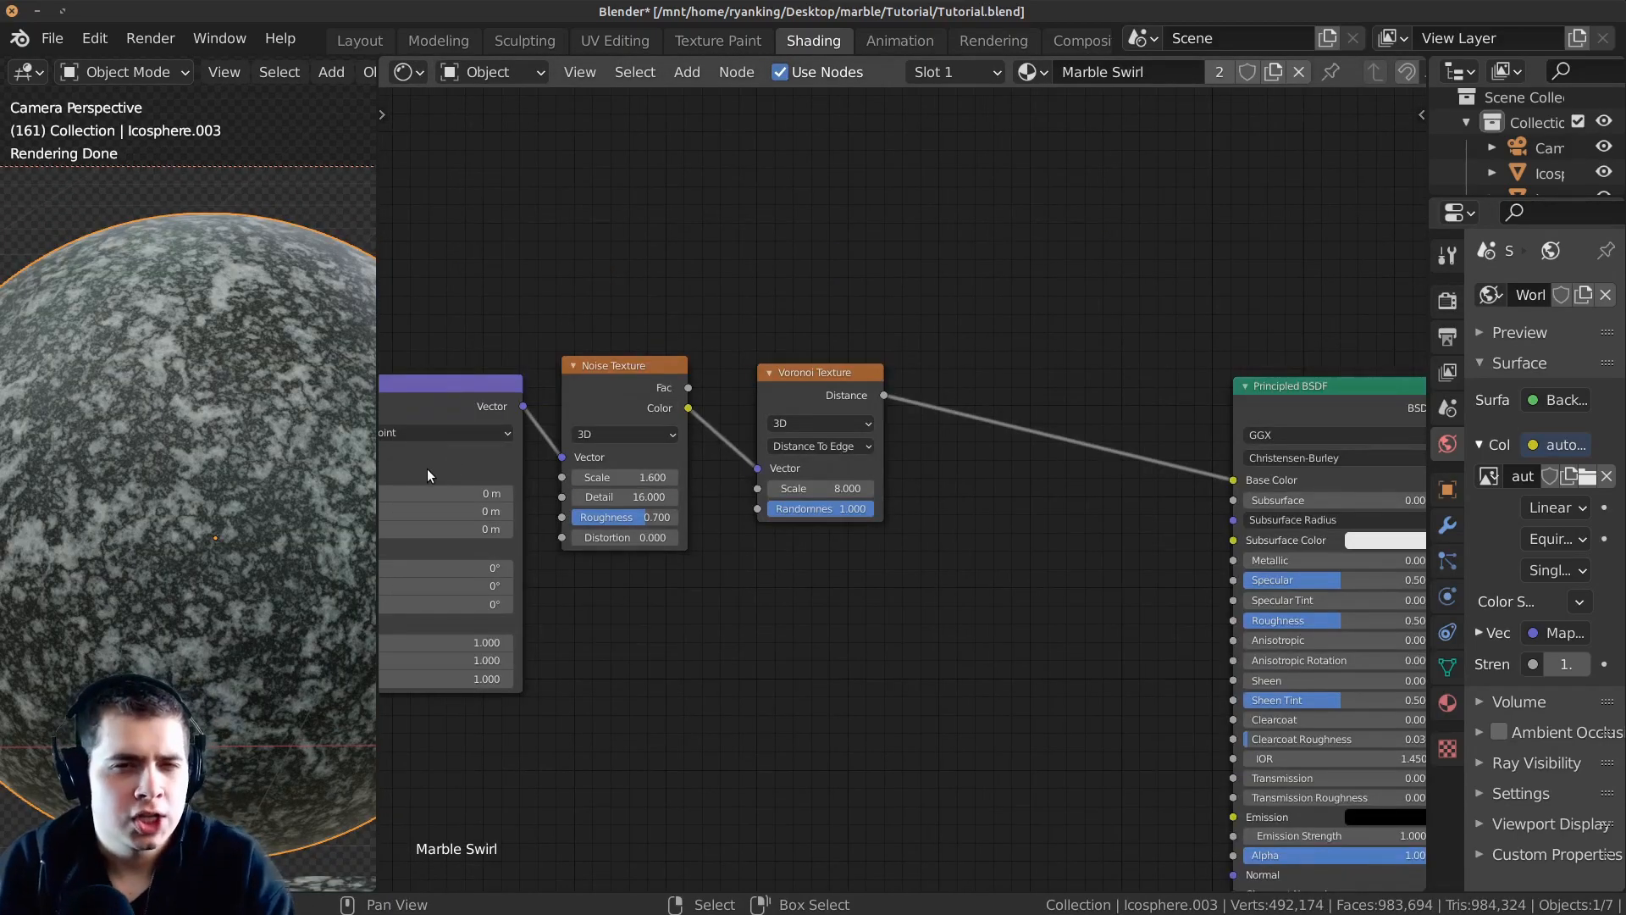
scroll(215, 353, "down", 2)
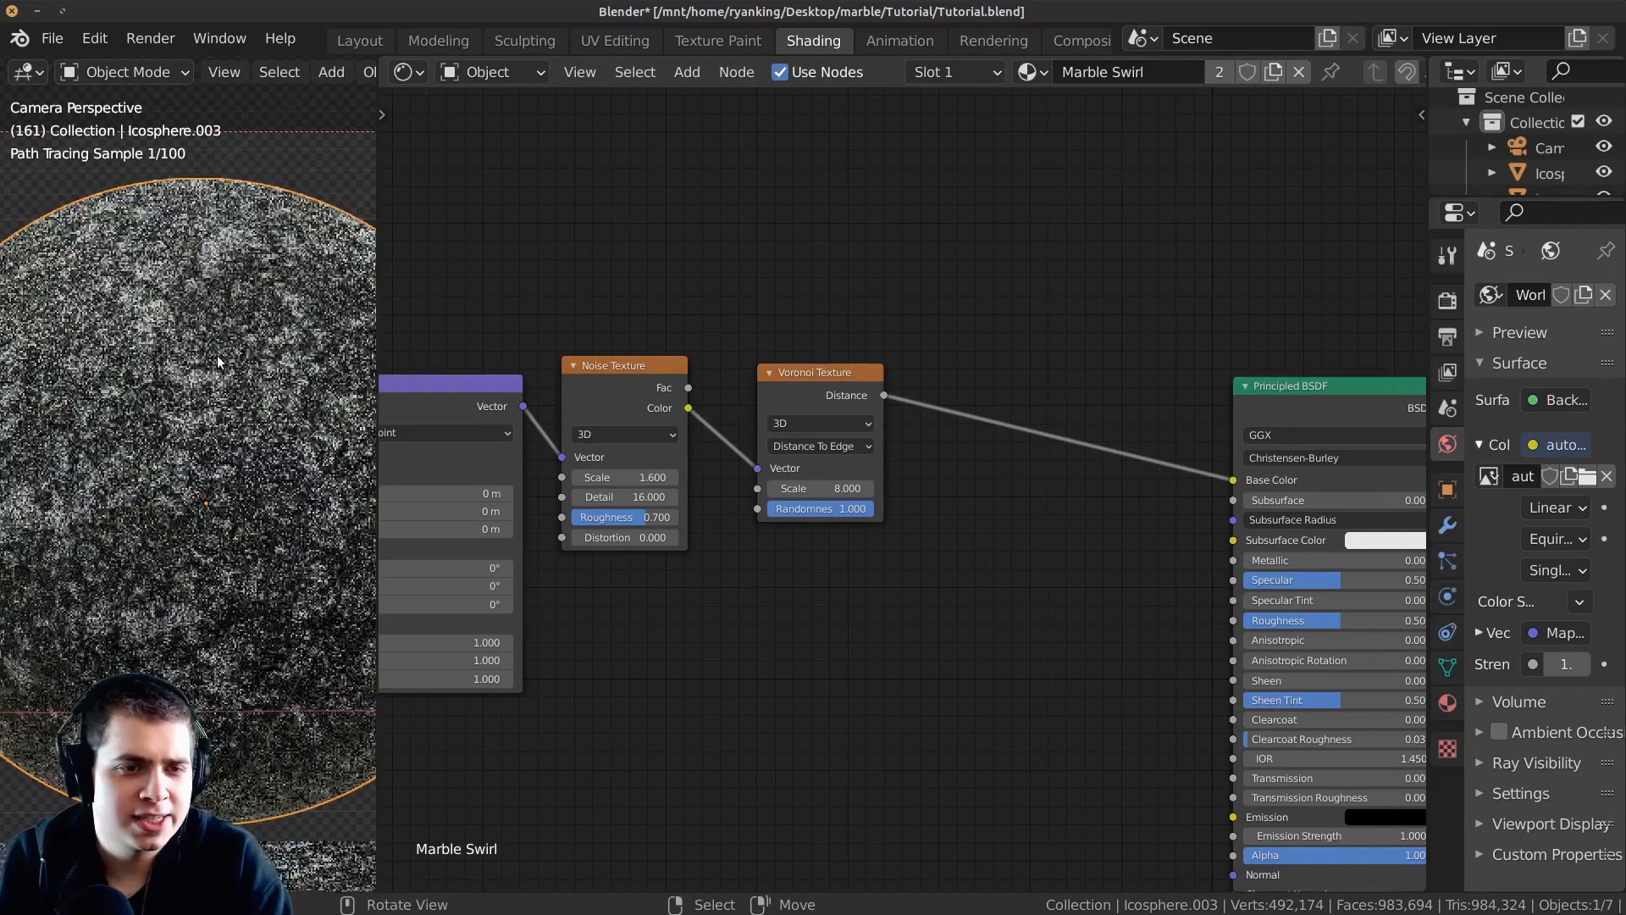
scroll(251, 372, "down", 1)
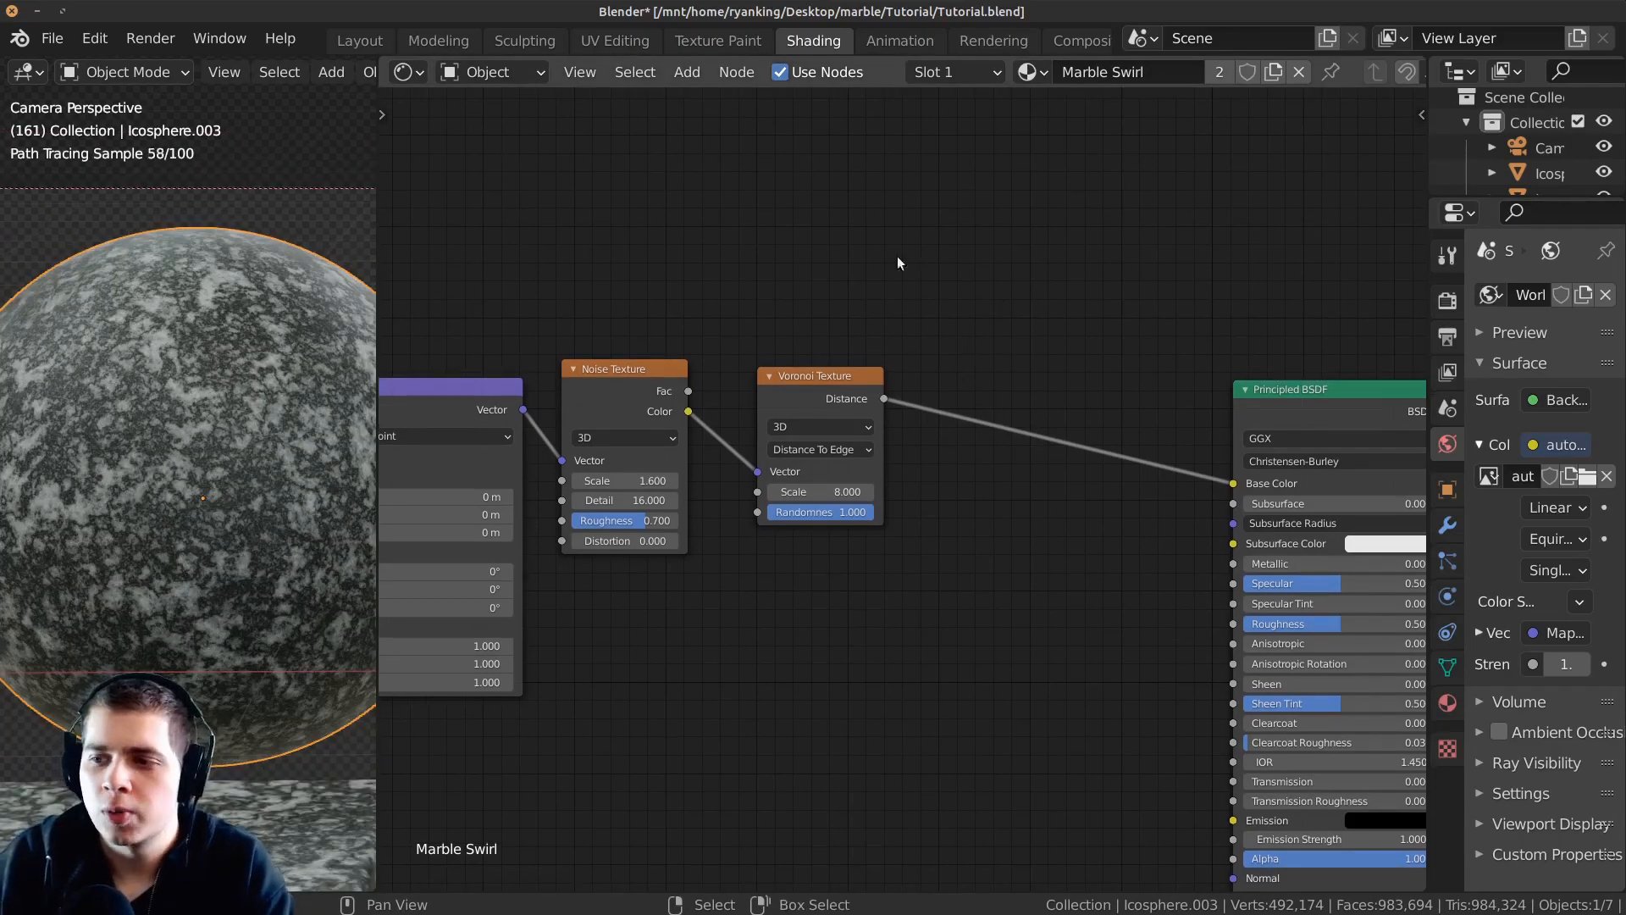
Insert a ColorRamp node on the link between the Voronoi Texture and the Principled BSDF's Base Color.
key("shift+a")
left_click(892, 226)
type("co")
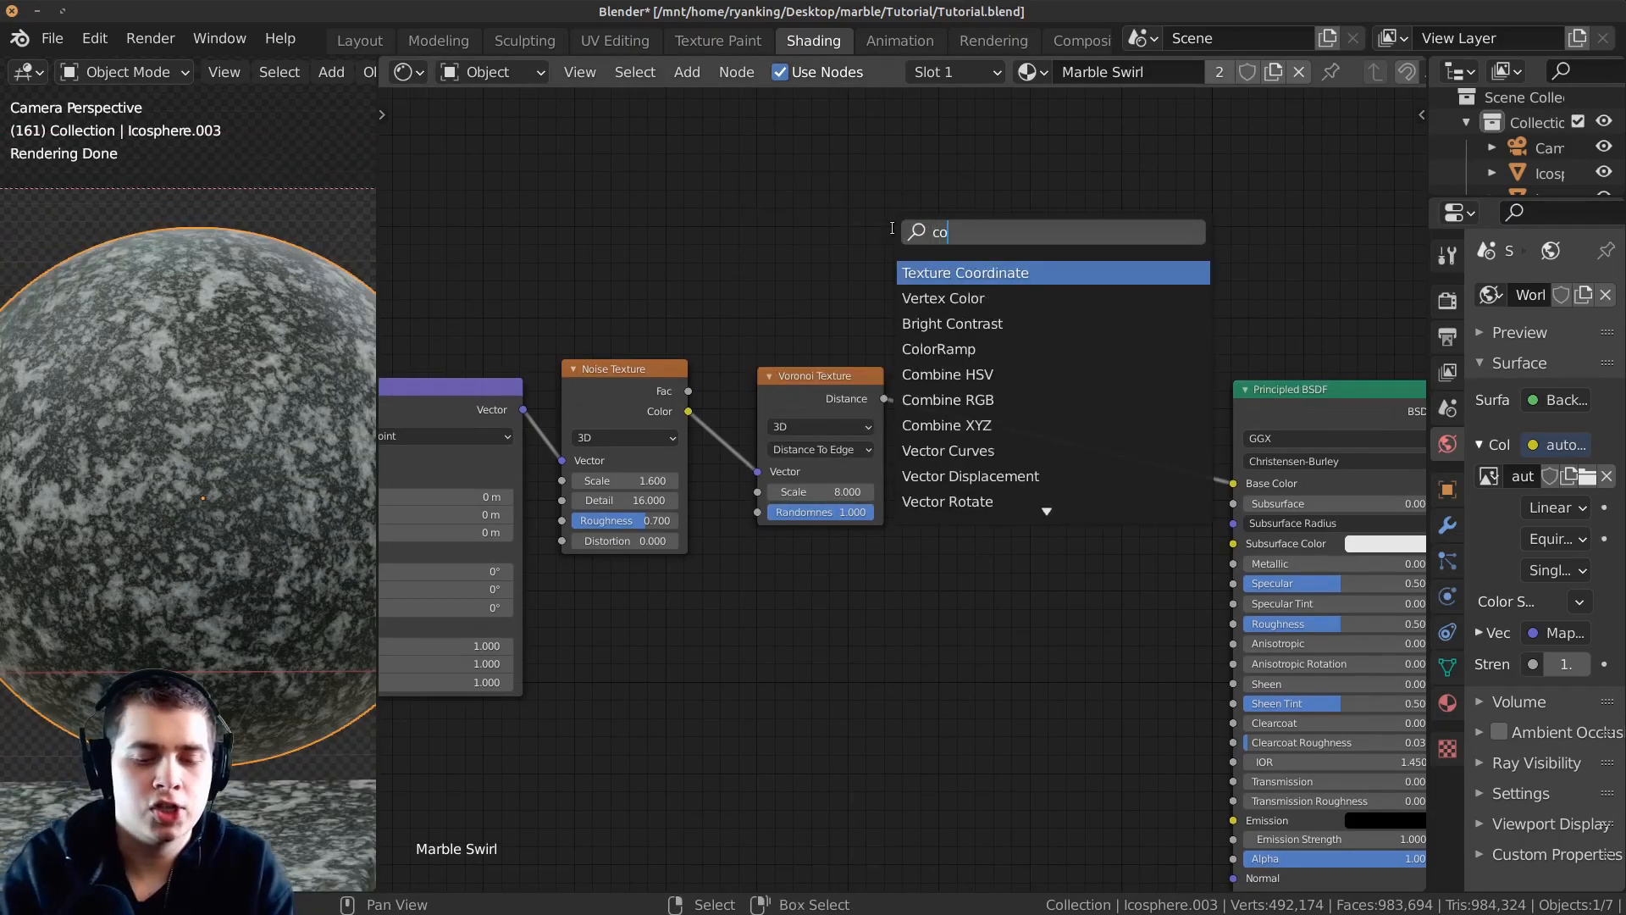
type("lo")
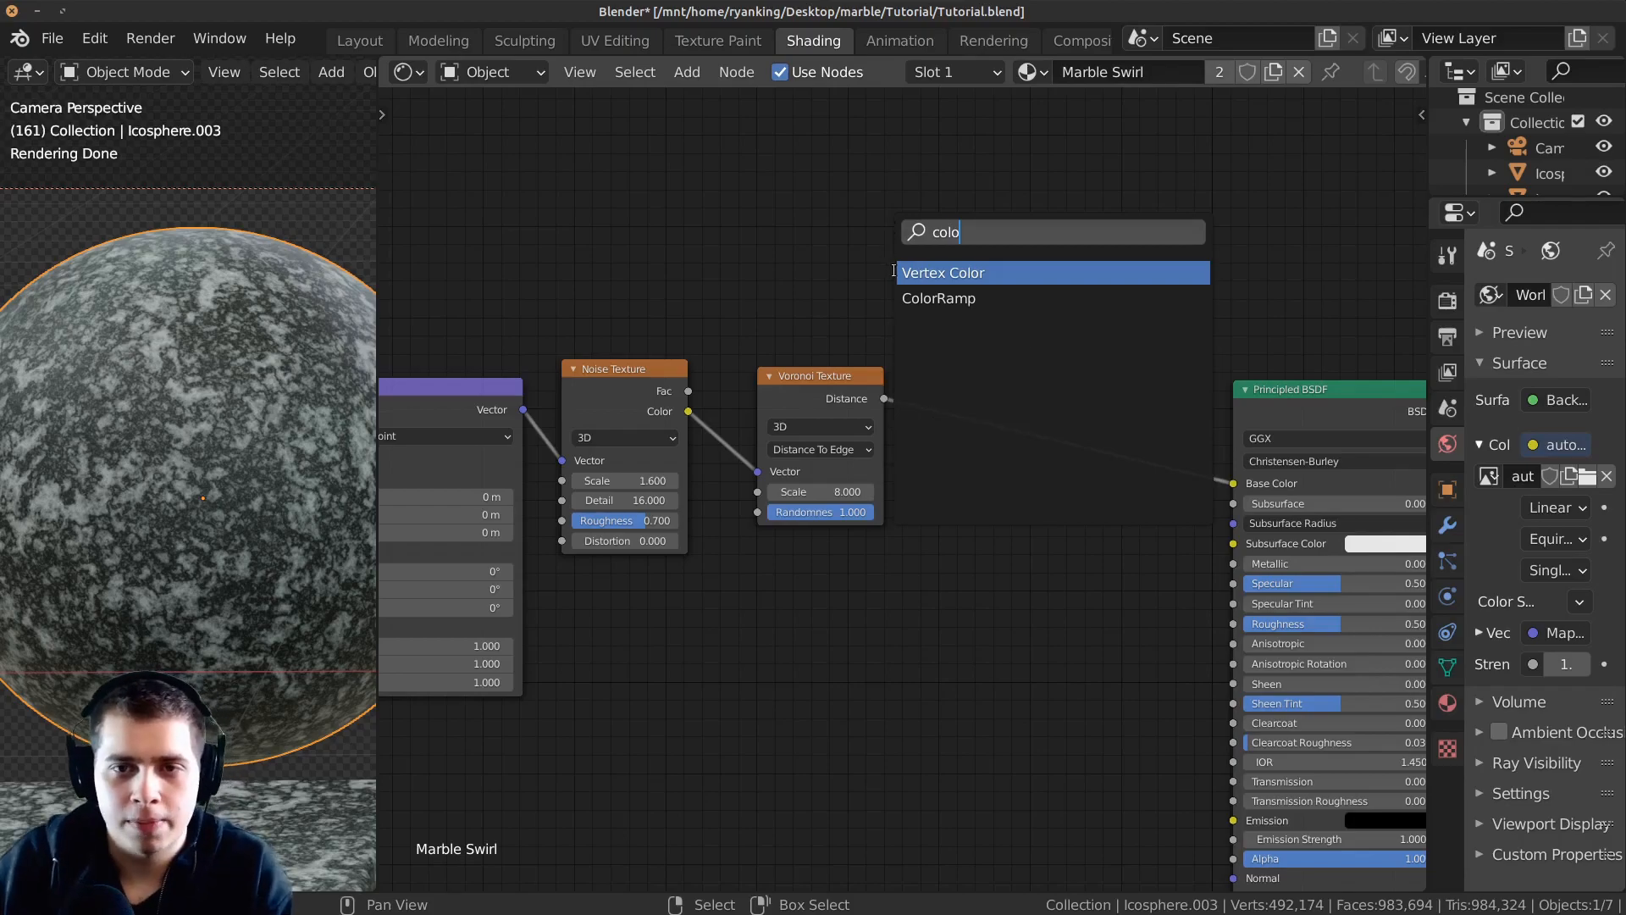
left_click(939, 298)
left_click(876, 459)
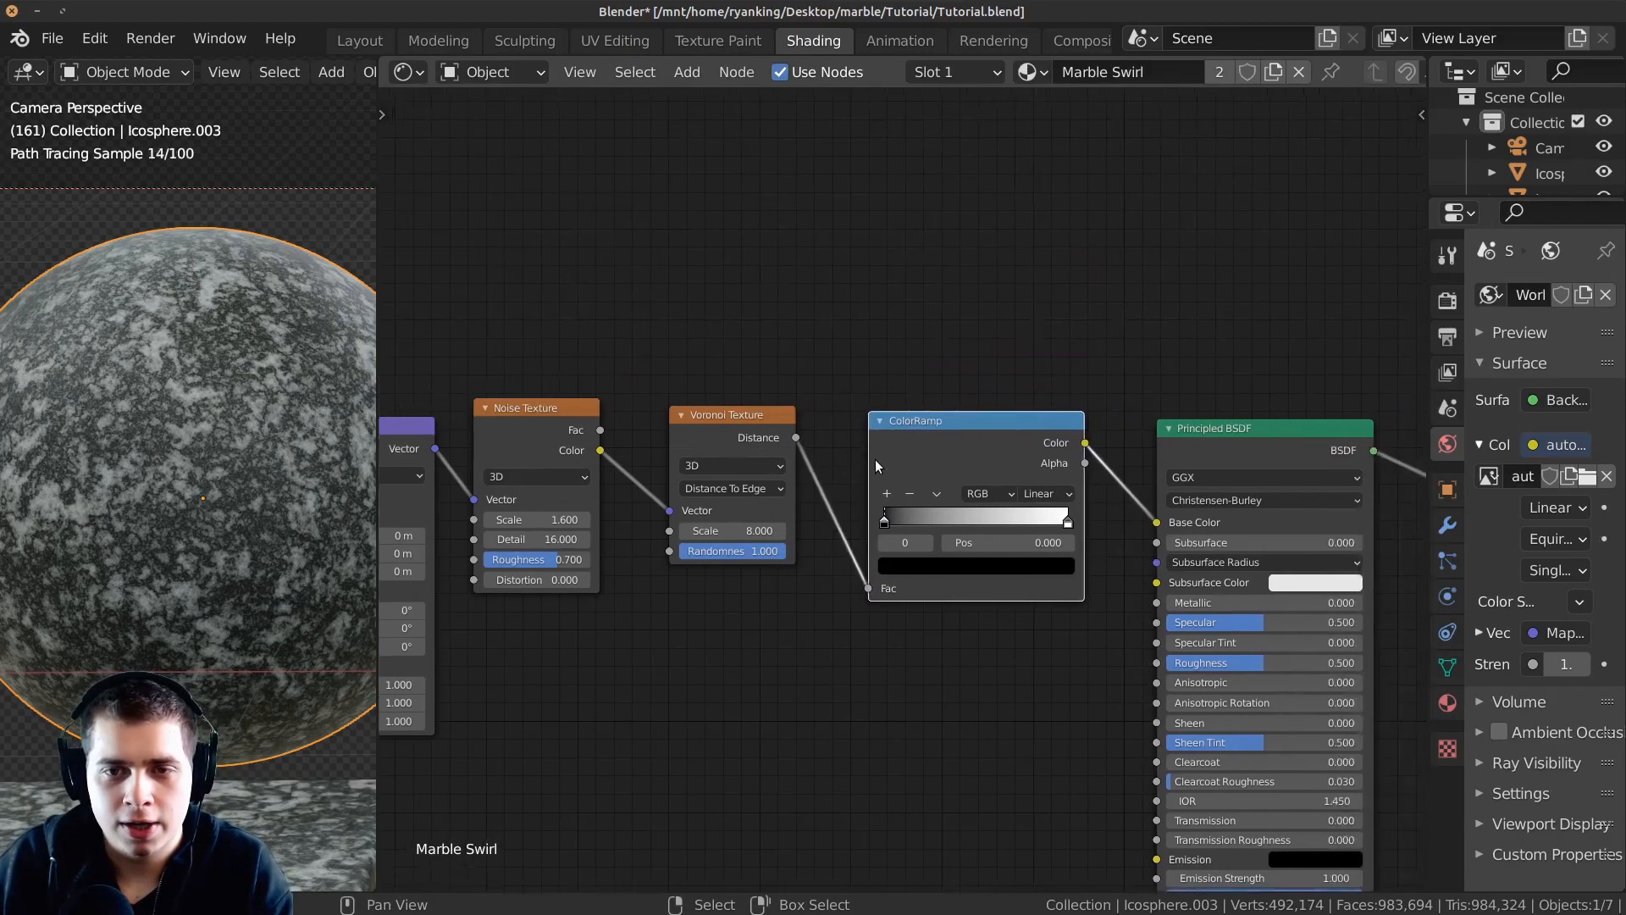
Move the ColorRamp's black stop to about 0.1 and preview the ramp's output directly on the sphere.
scroll(876, 459, "up", 3)
left_click_drag(802, 551, 837, 556)
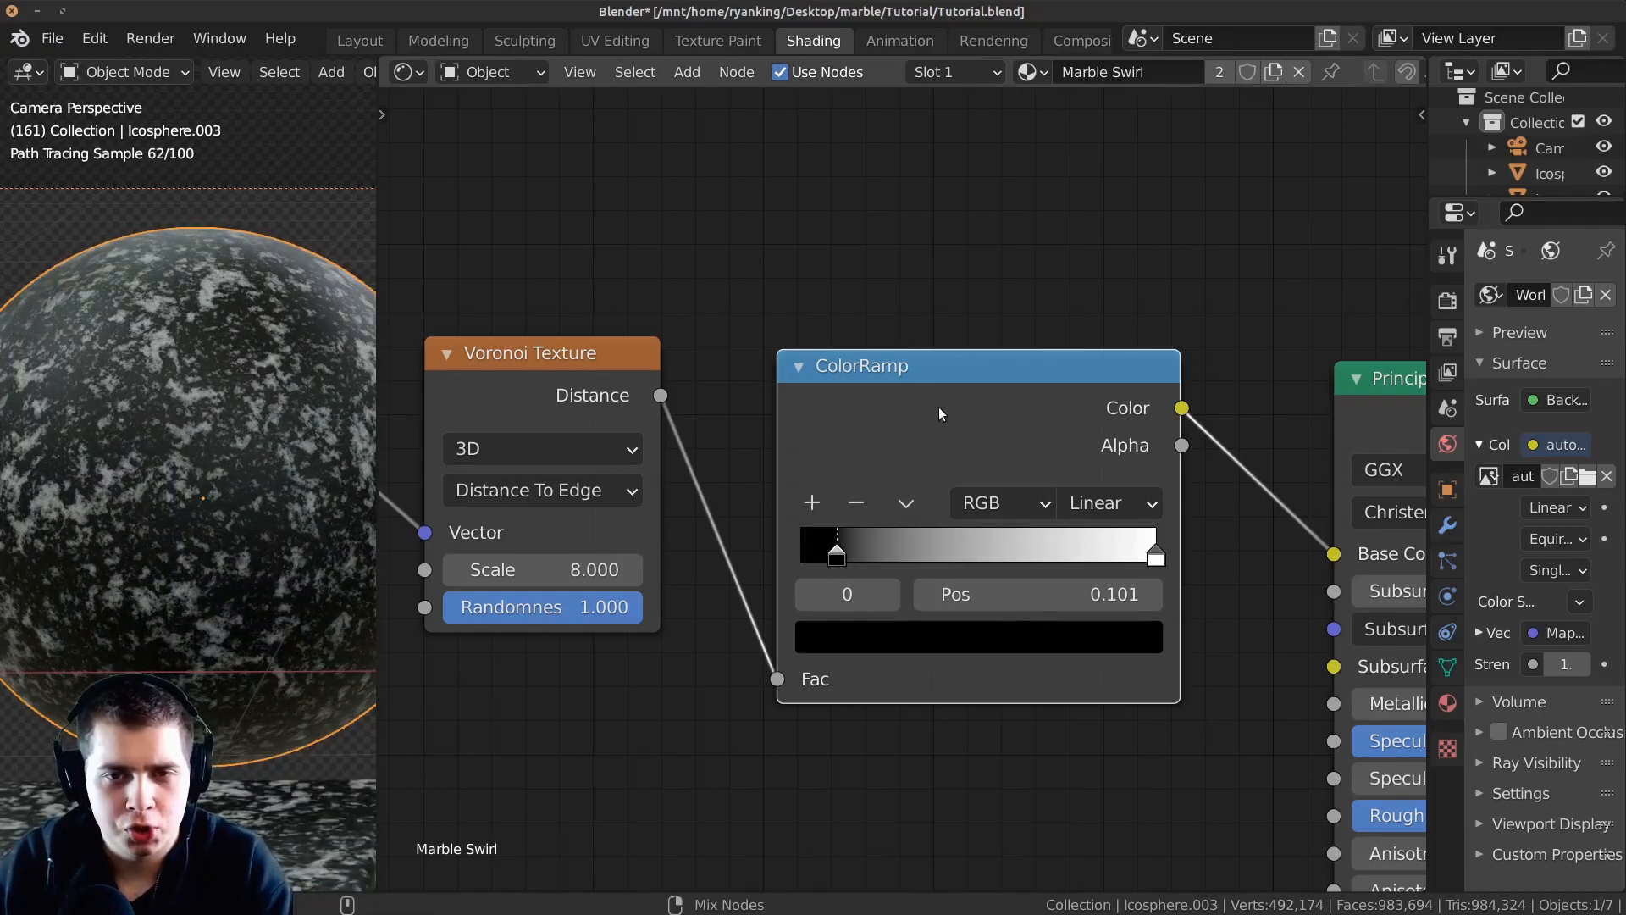
left_click(942, 407, "ctrl+shift")
left_click_drag(840, 552, 833, 555)
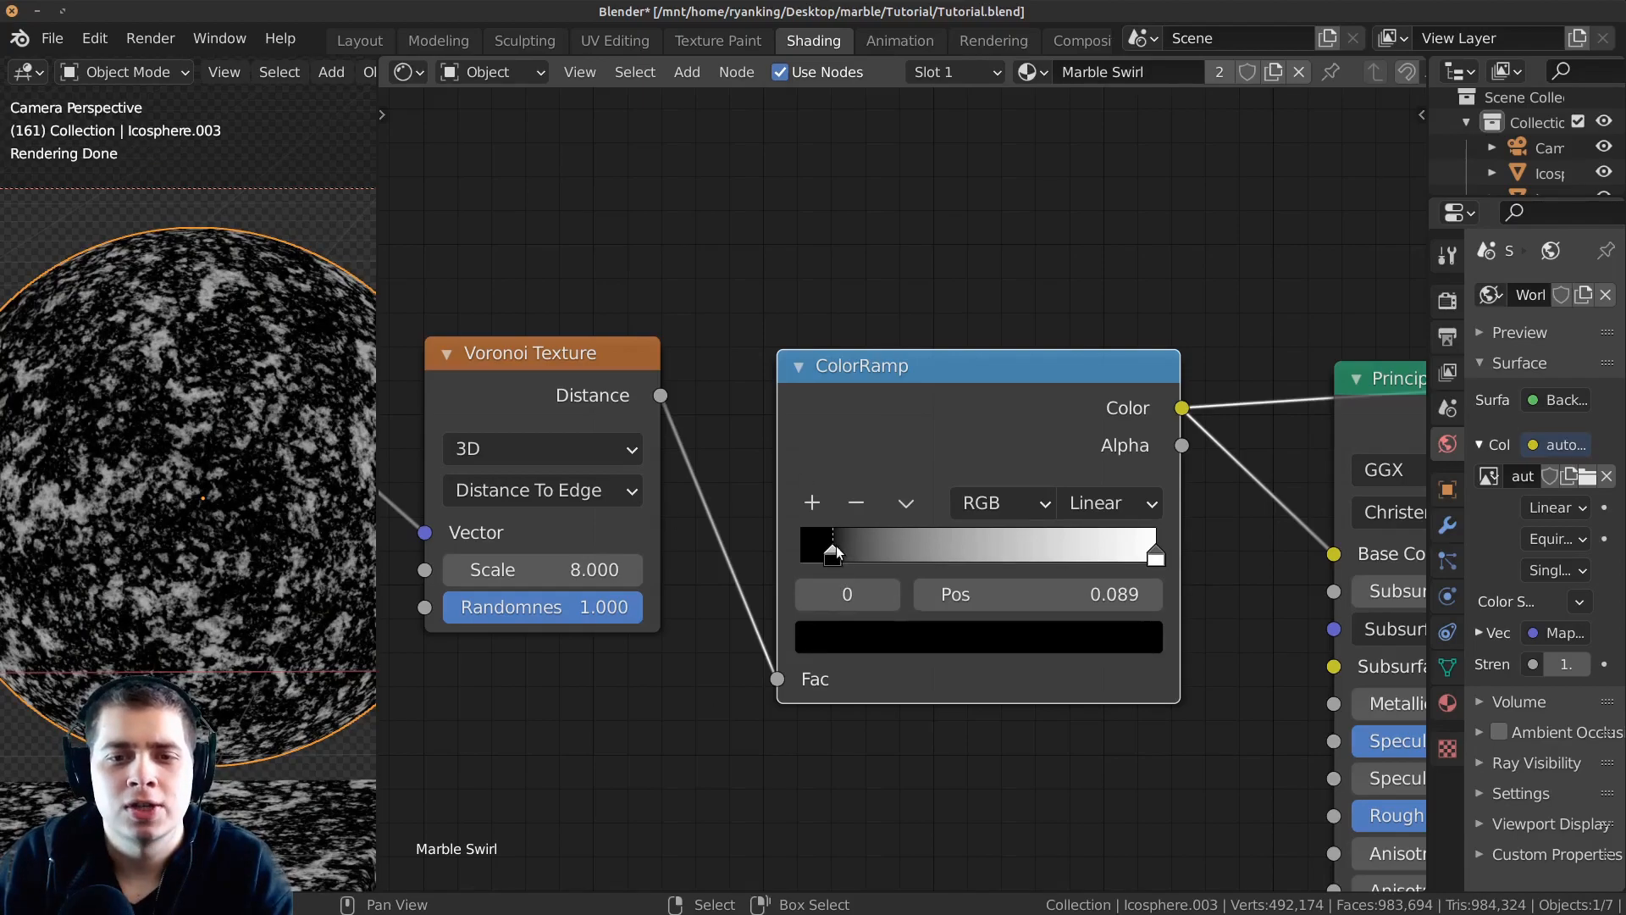
Move the ColorRamp's white stop to about 0.678 and darken its color to light gray.
left_click_drag(1157, 555, 1041, 549)
left_click(1041, 633)
mouse_move(1089, 196)
left_mouse_down()
mouse_move(1090, 146)
mouse_move(1087, 171)
left_mouse_up()
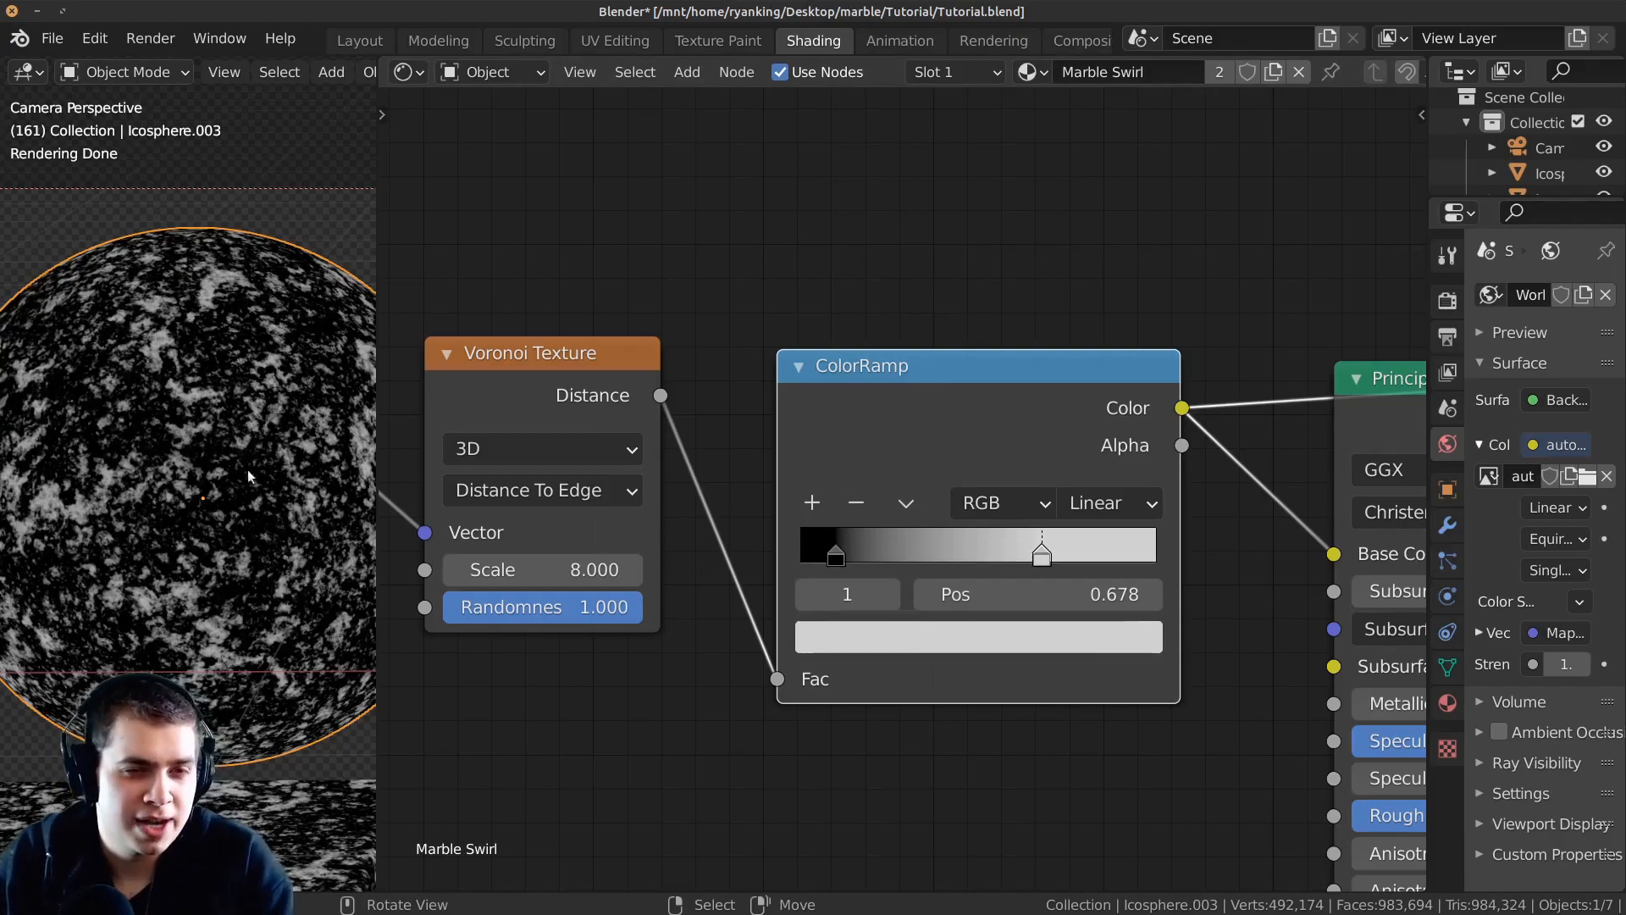
Add a middle stop to the ColorRamp and darken it to a gray with value 0.308.
left_click(810, 502)
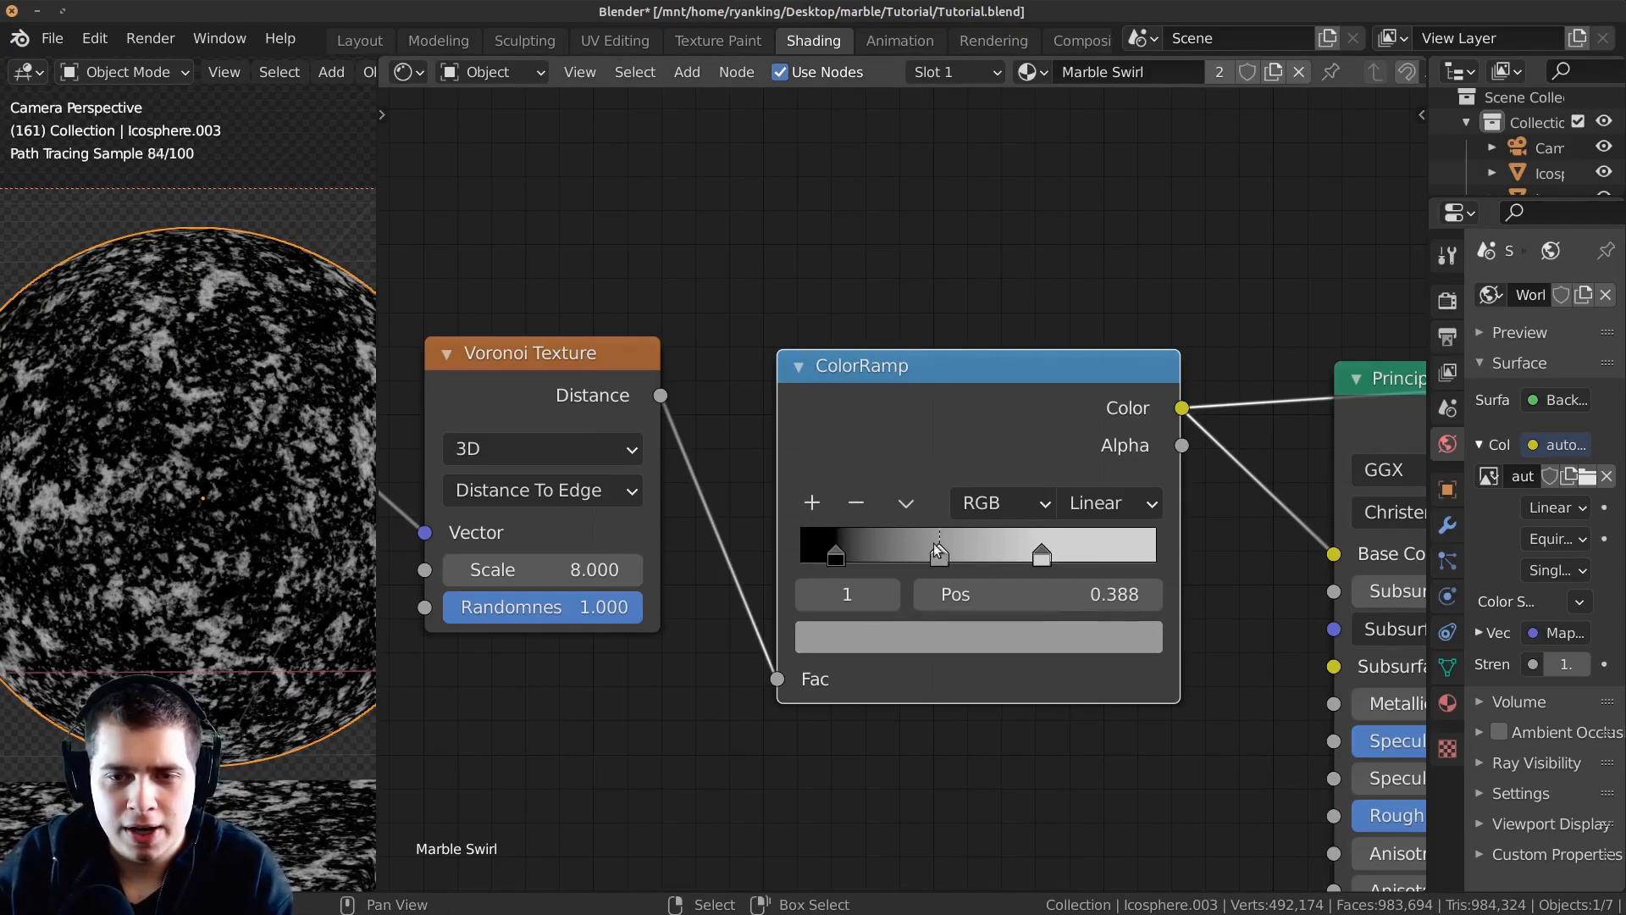
left_click(945, 637)
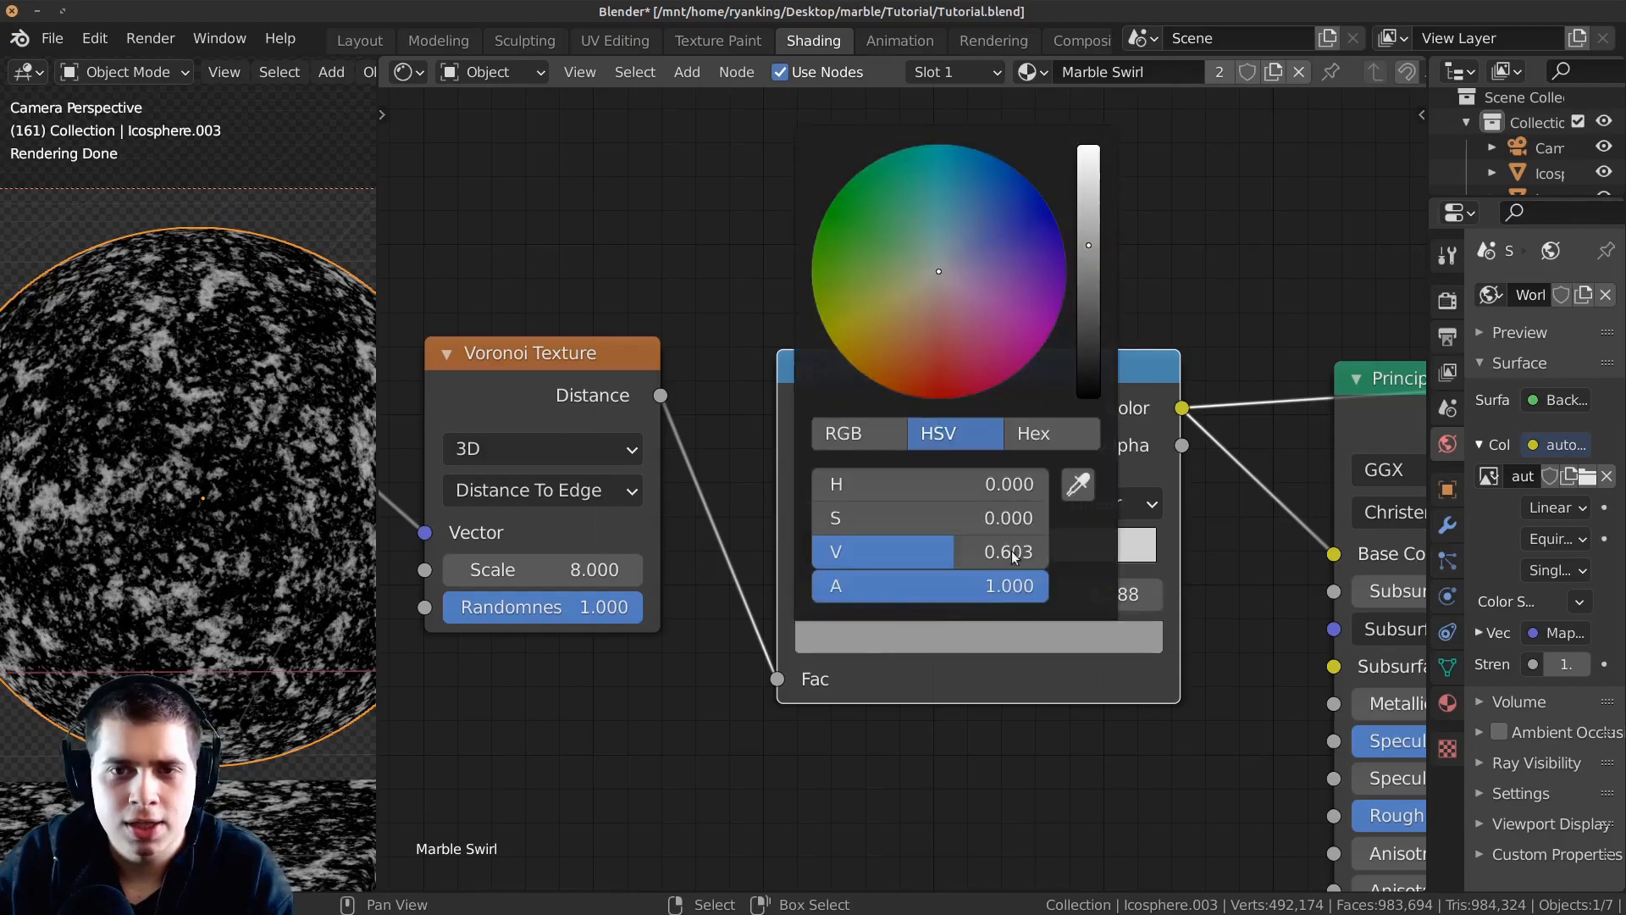
left_click_drag(1088, 258, 1088, 319)
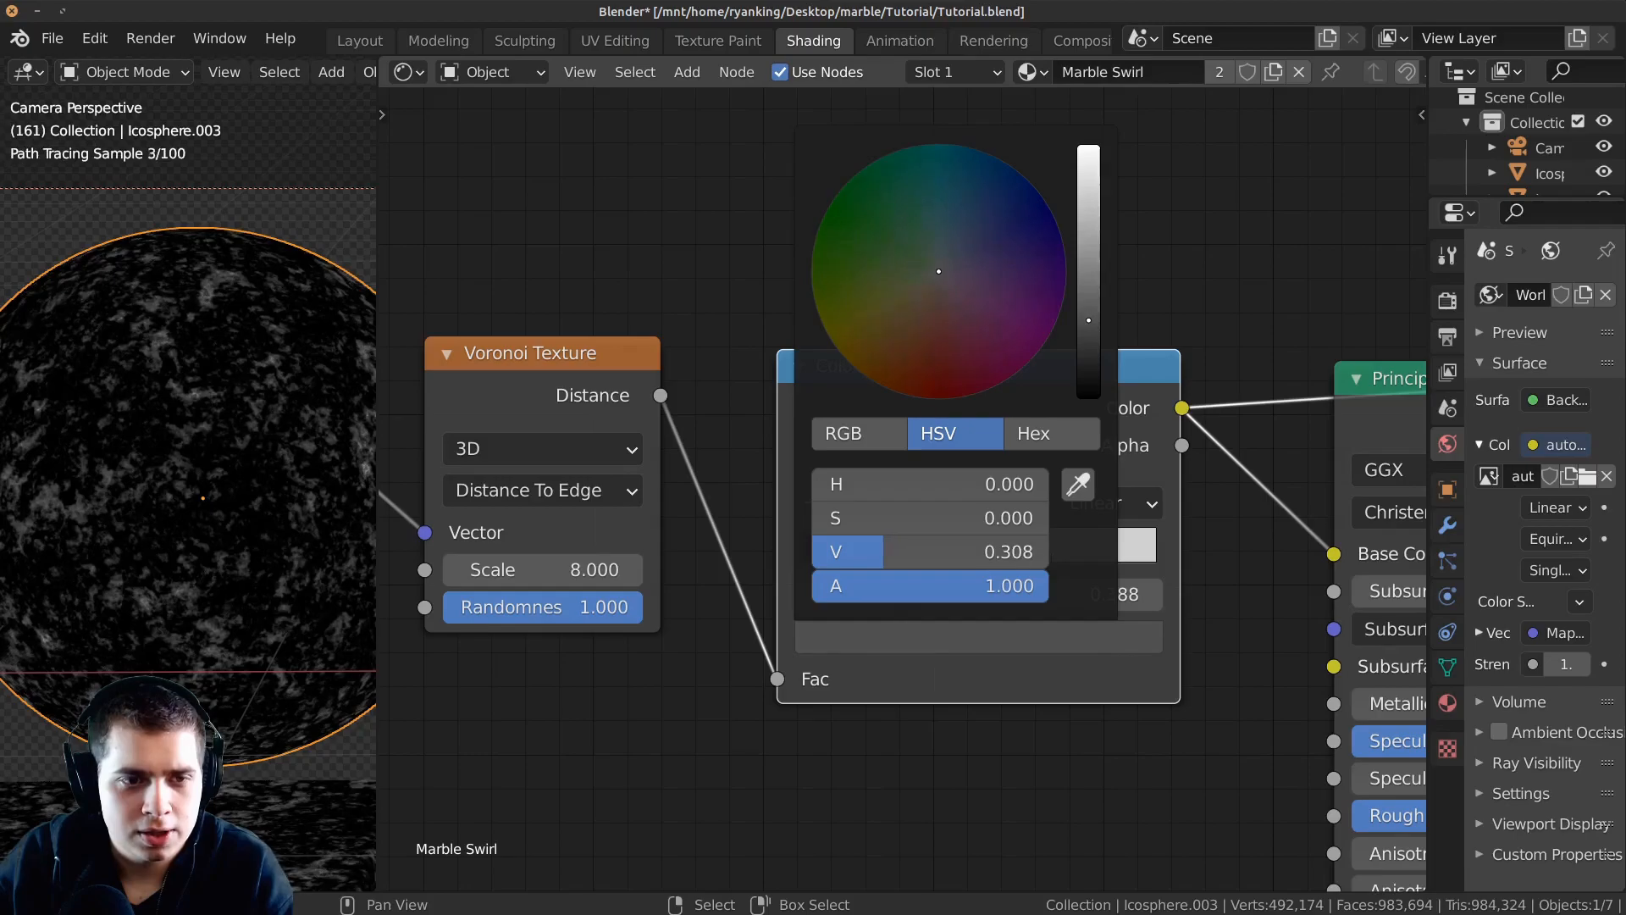
scroll(282, 425, "up", 5)
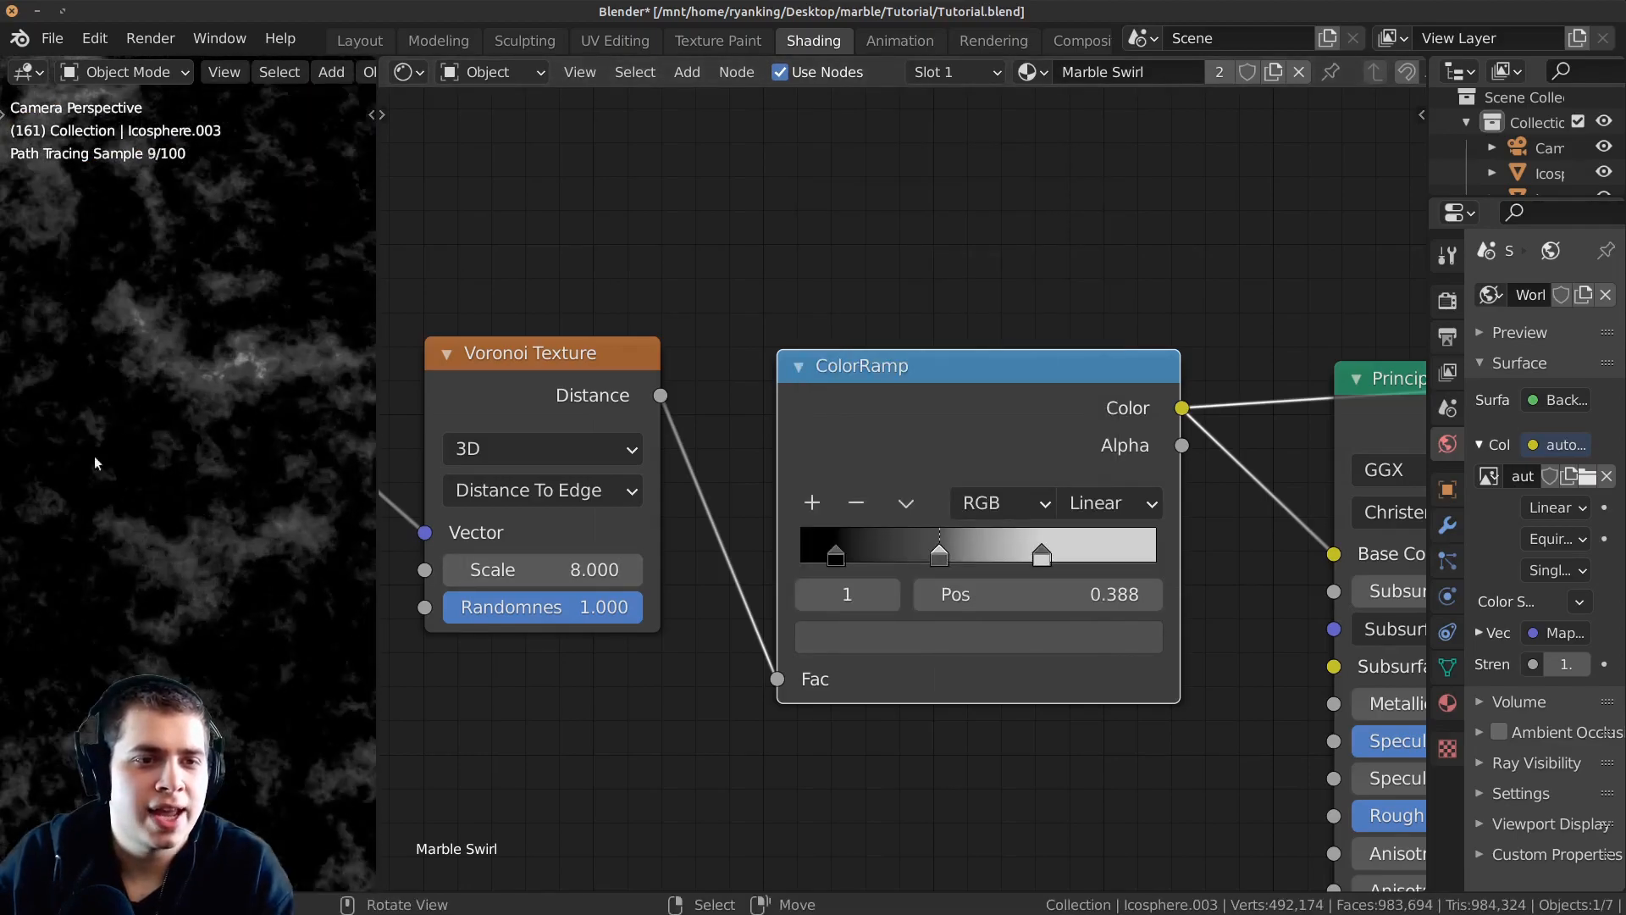
scroll(180, 445, "up", 2)
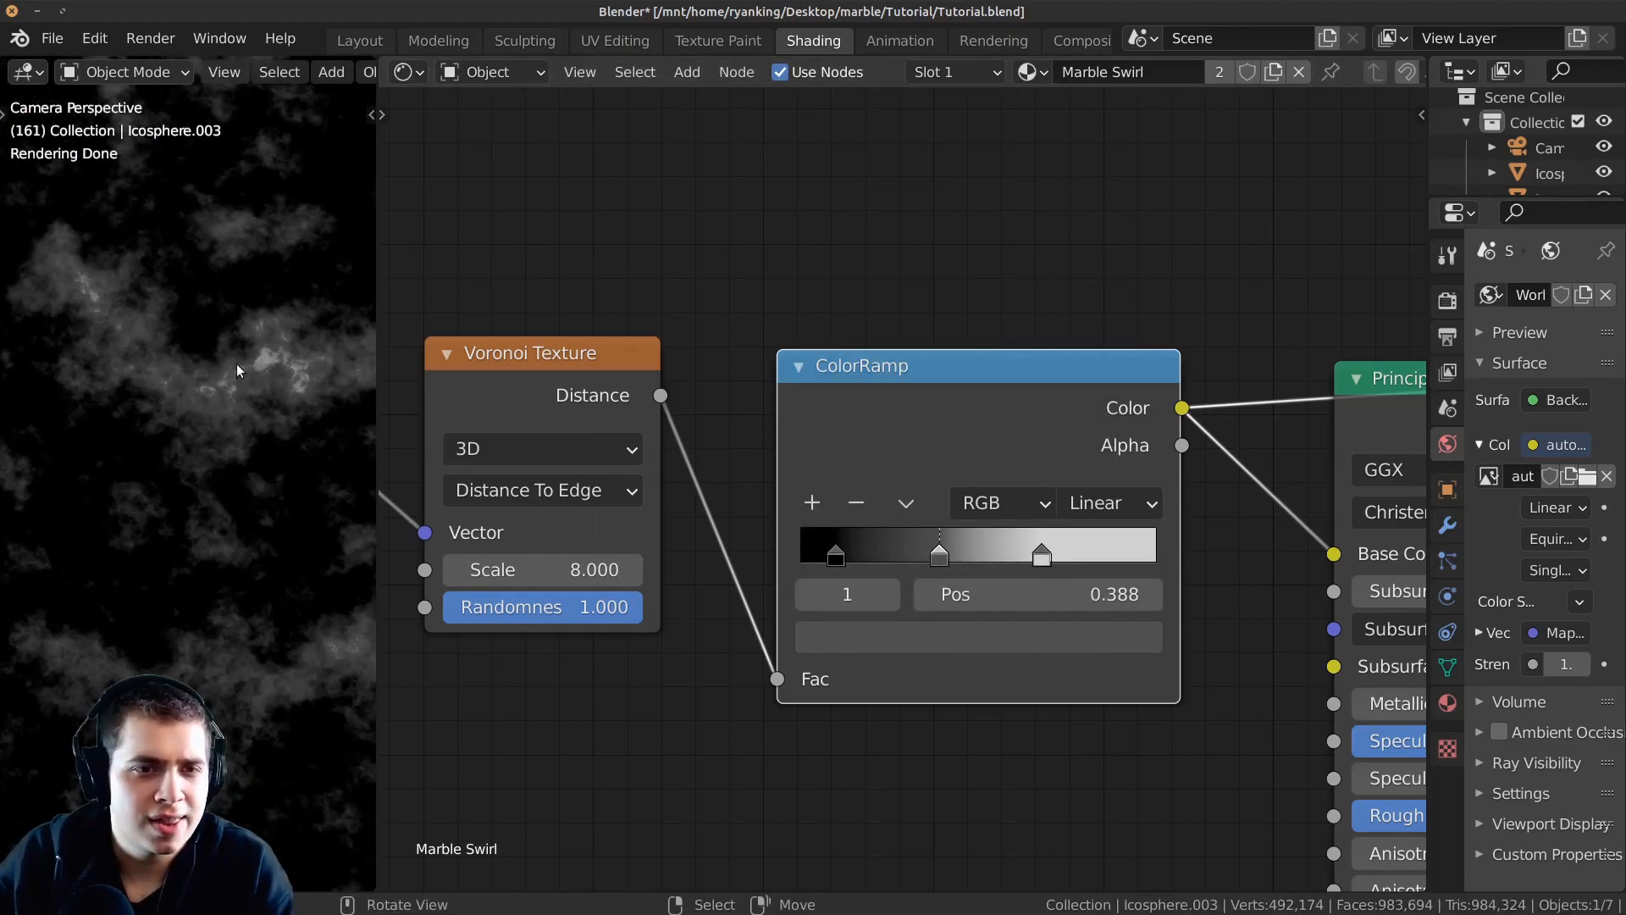
Shift the ColorRamp's light gray stop to about 0.6 and the middle gray stop to 0.360.
left_click_drag(1043, 544, 953, 553)
scroll(311, 551, "down", 4)
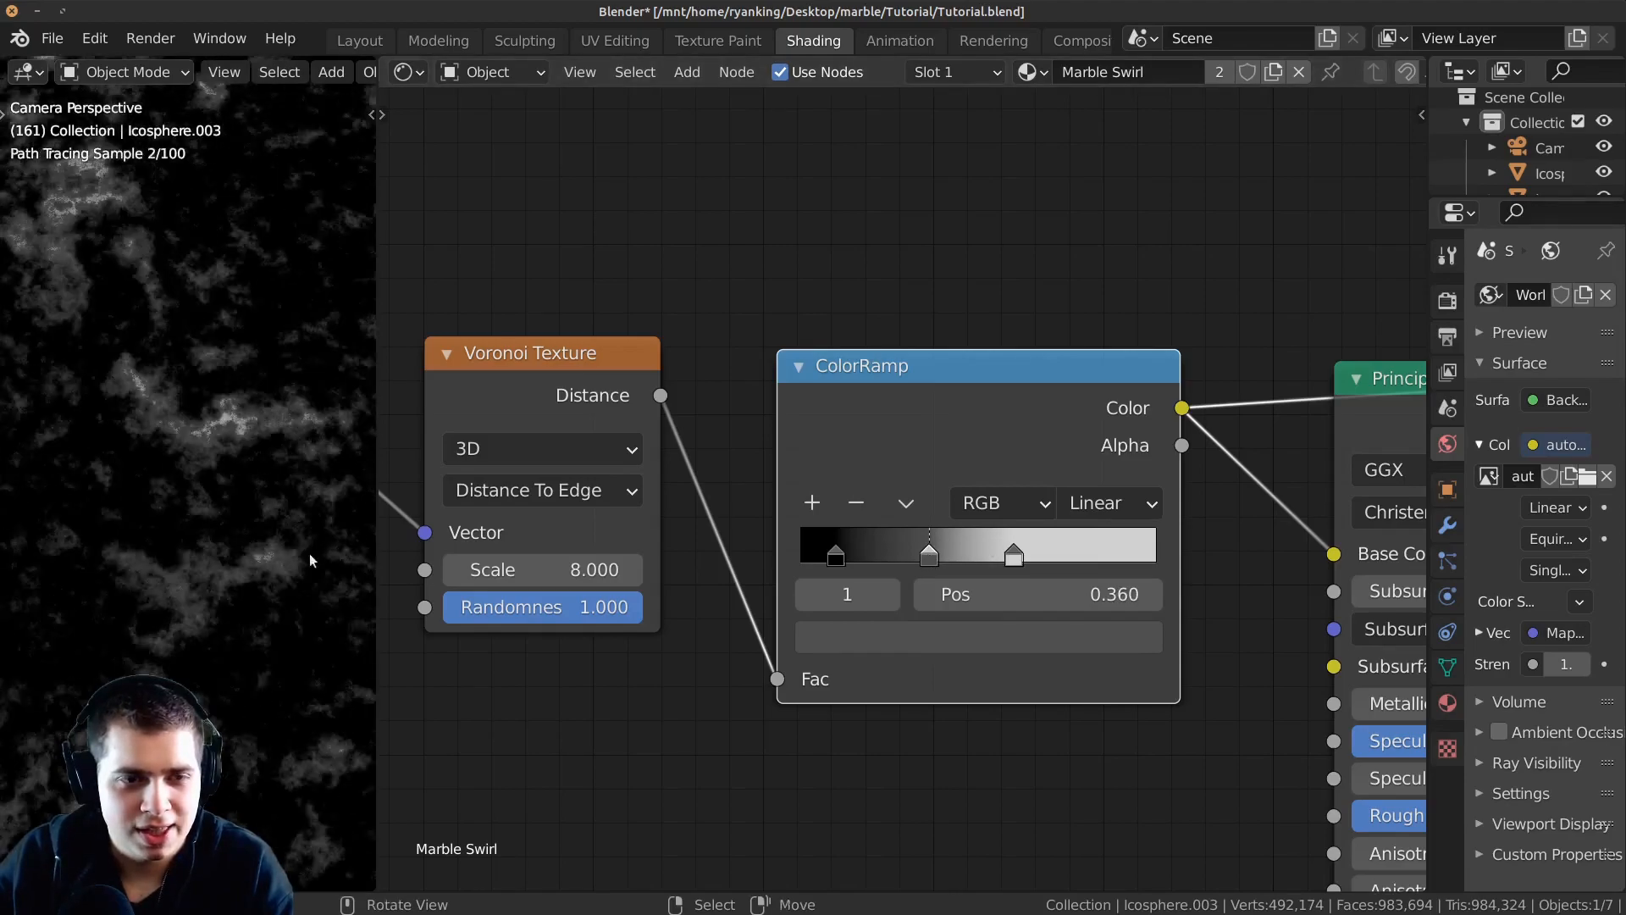
scroll(241, 457, "up", 4)
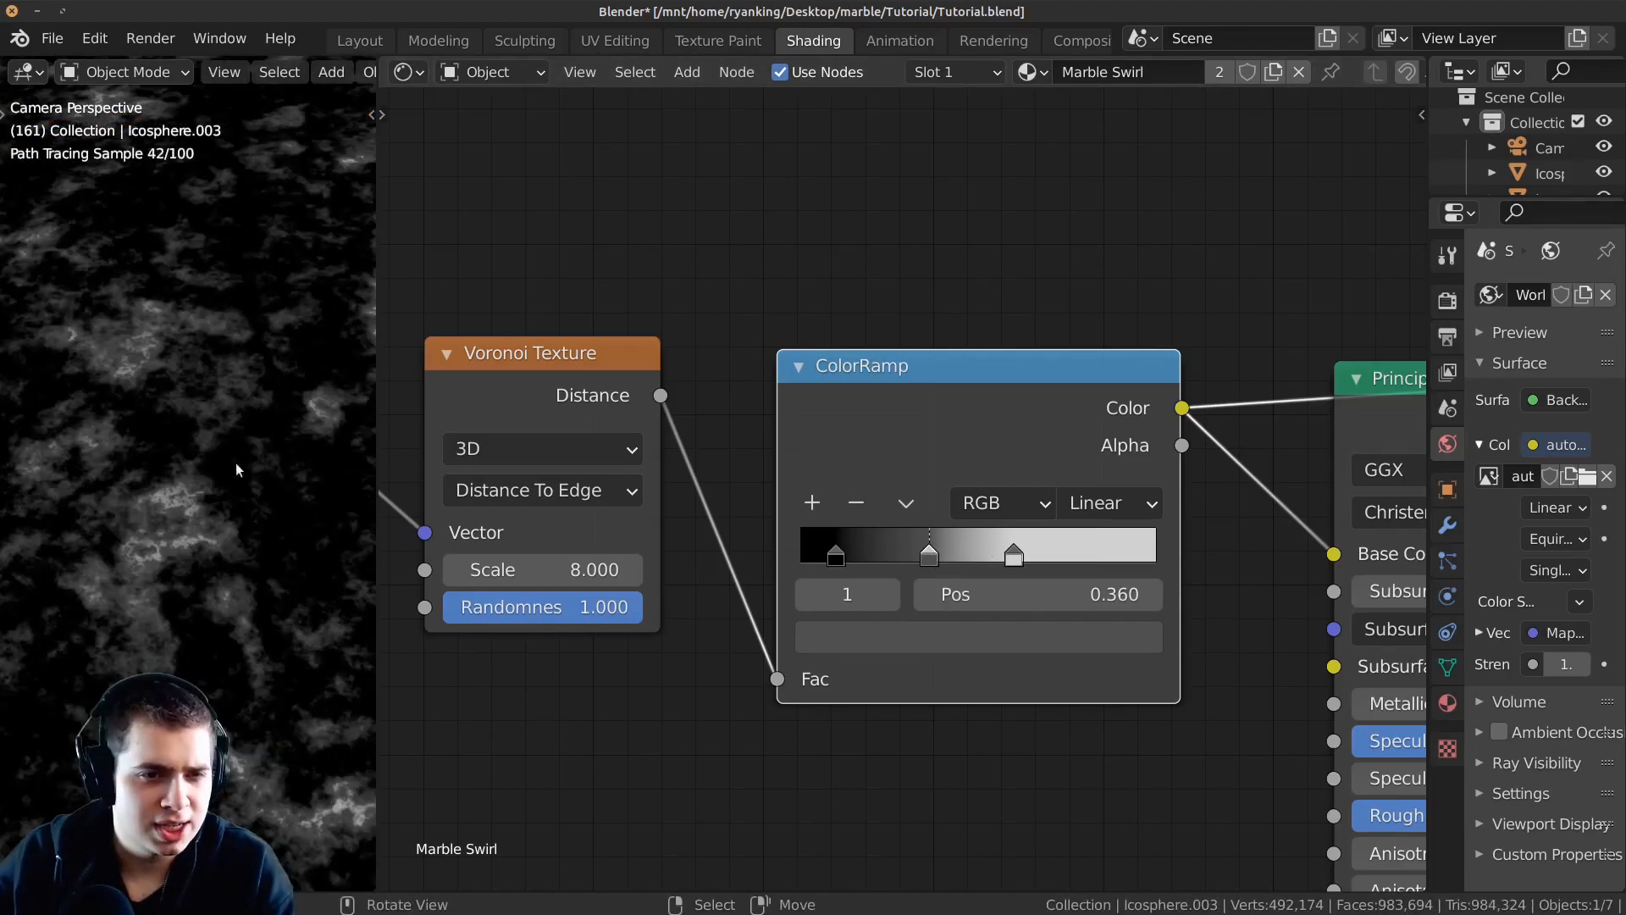
scroll(217, 421, "up", 1)
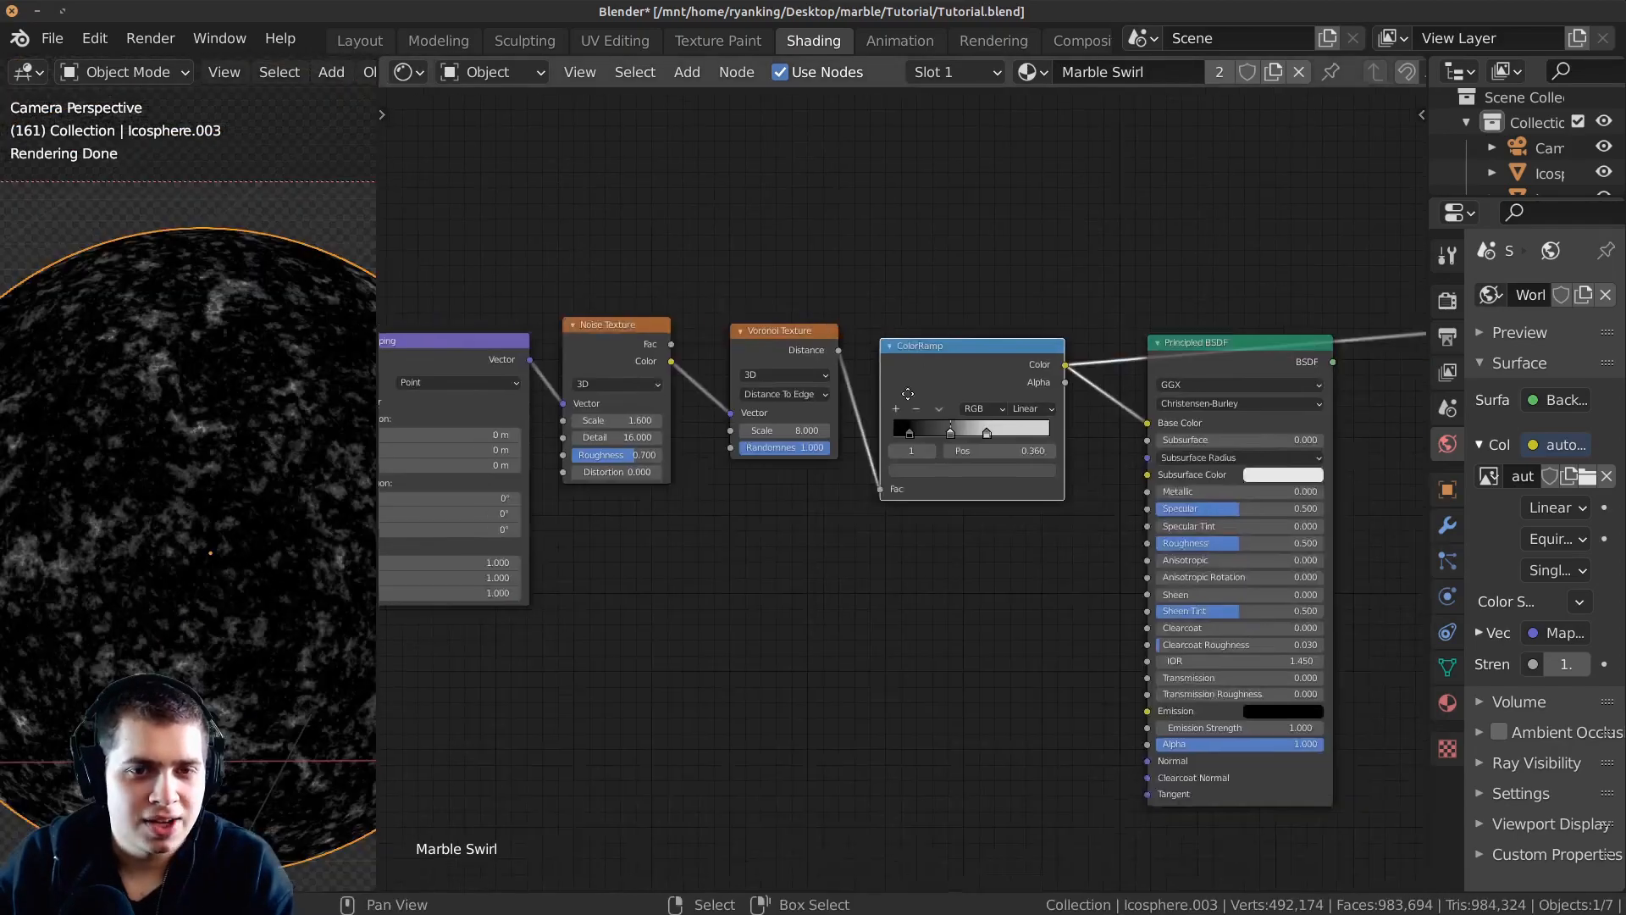
Route the Principled BSDF back to the material output in place of the ColorRamp preview and view the shaded sphere.
mouse_move(852, 331)
middle_mouse_down()
mouse_move(911, 328)
mouse_move(840, 302)
middle_mouse_up()
left_click(1230, 348, "ctrl+shift")
scroll(204, 540, "down", 2)
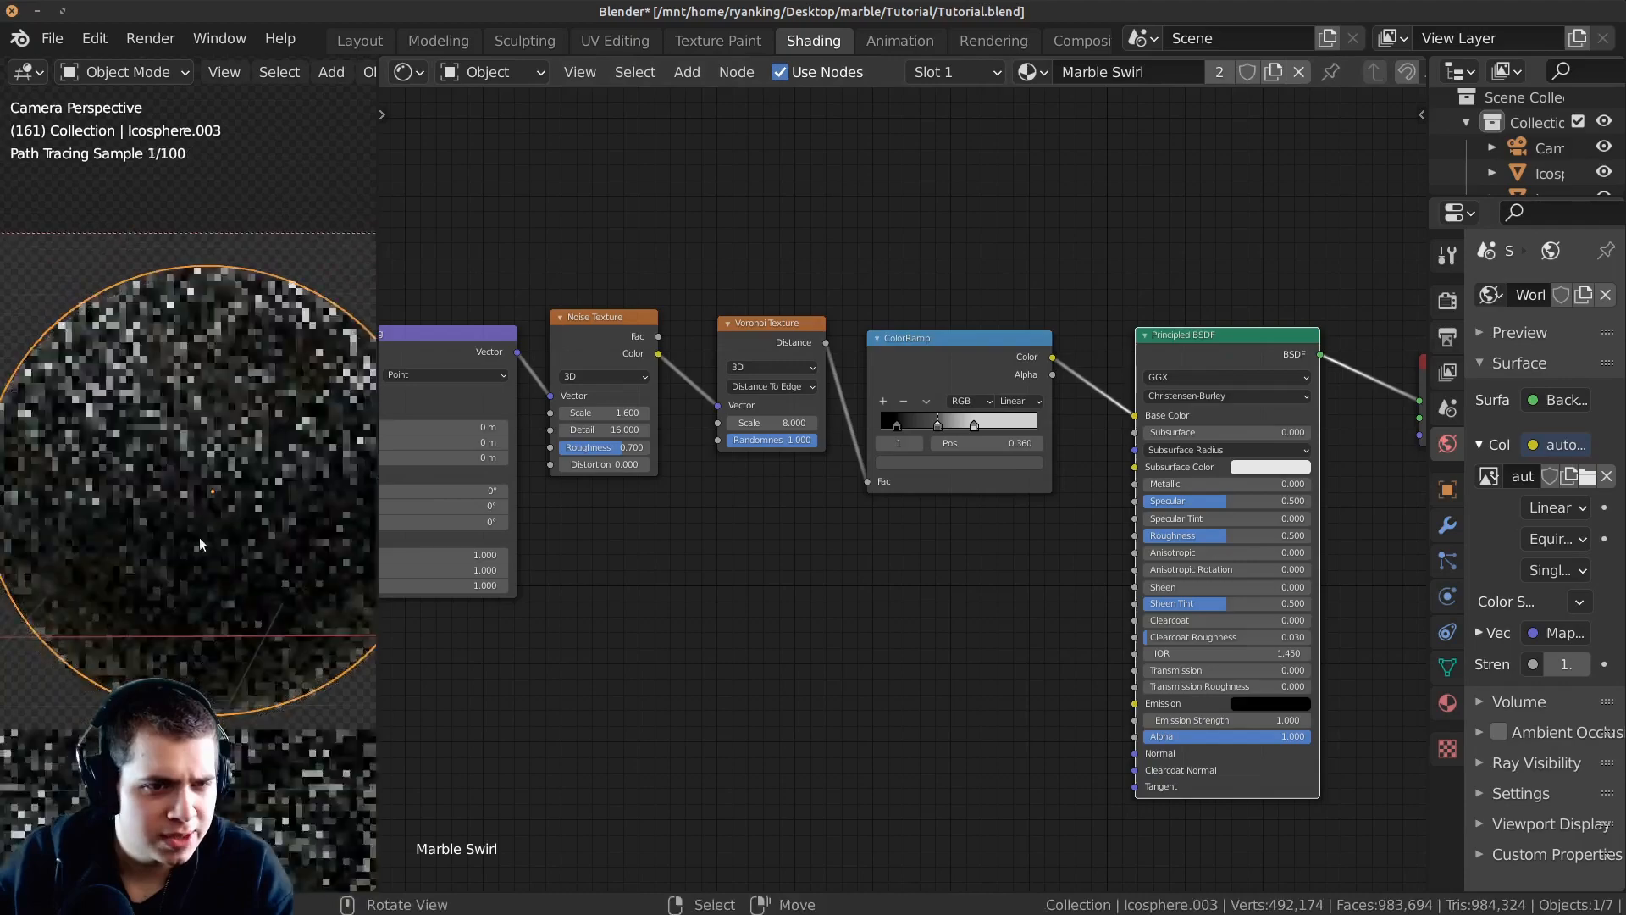
middle_click_drag(210, 577, 216, 465, "shift")
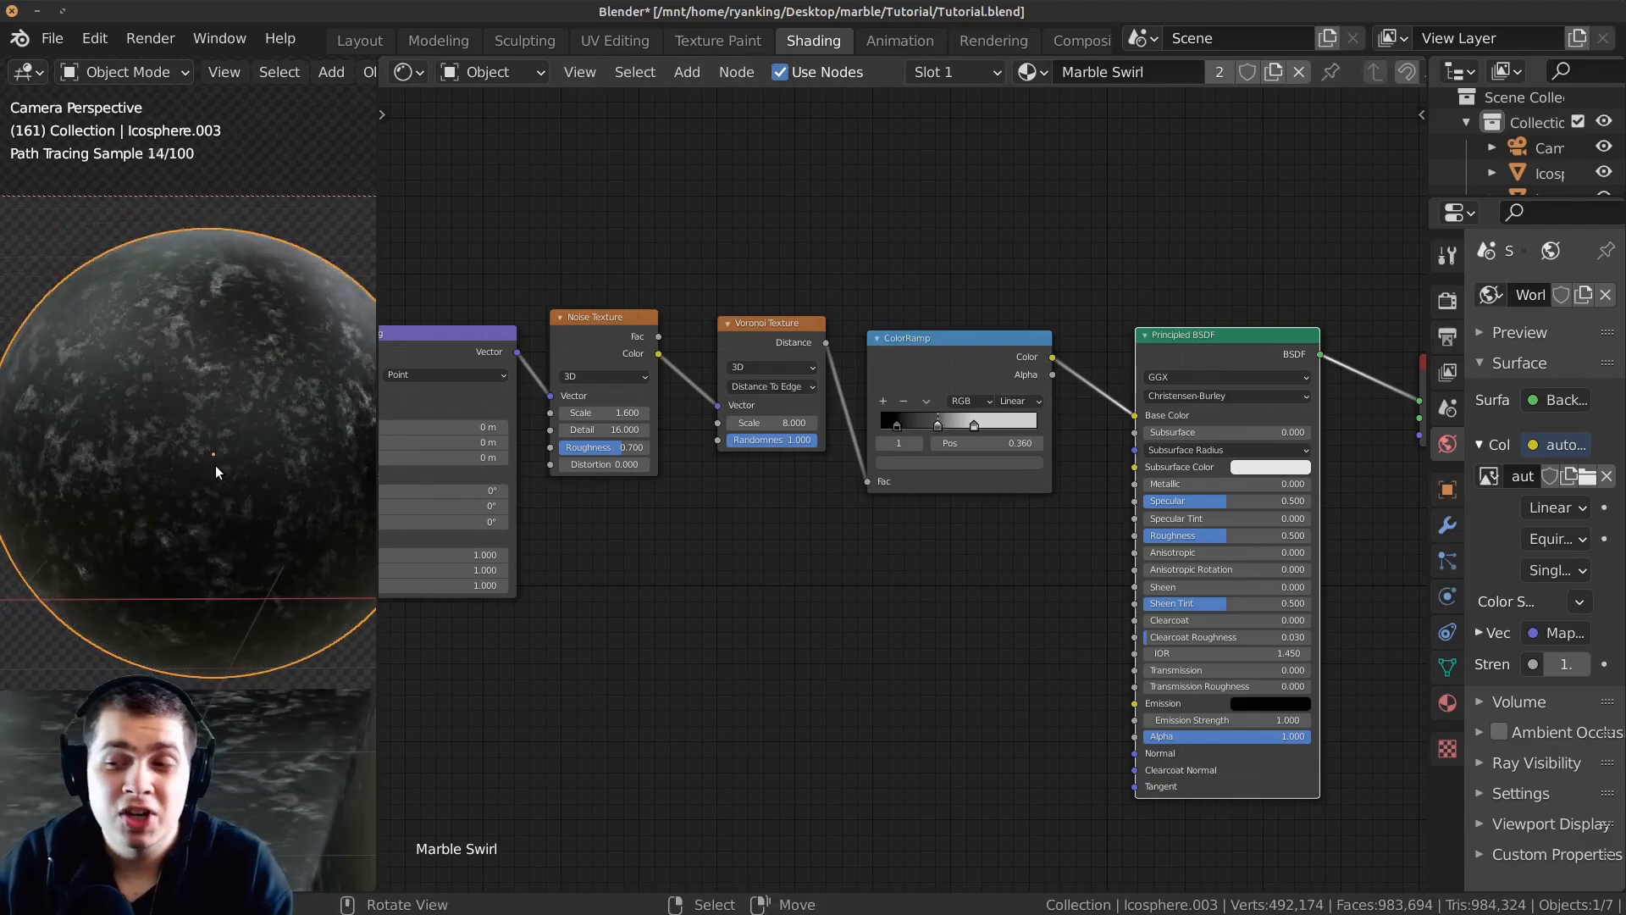
Select the node chain from Texture Coordinate to ColorRamp and move it up and away from the Principled BSDF to free space below.
middle_click_drag(592, 408, 645, 425)
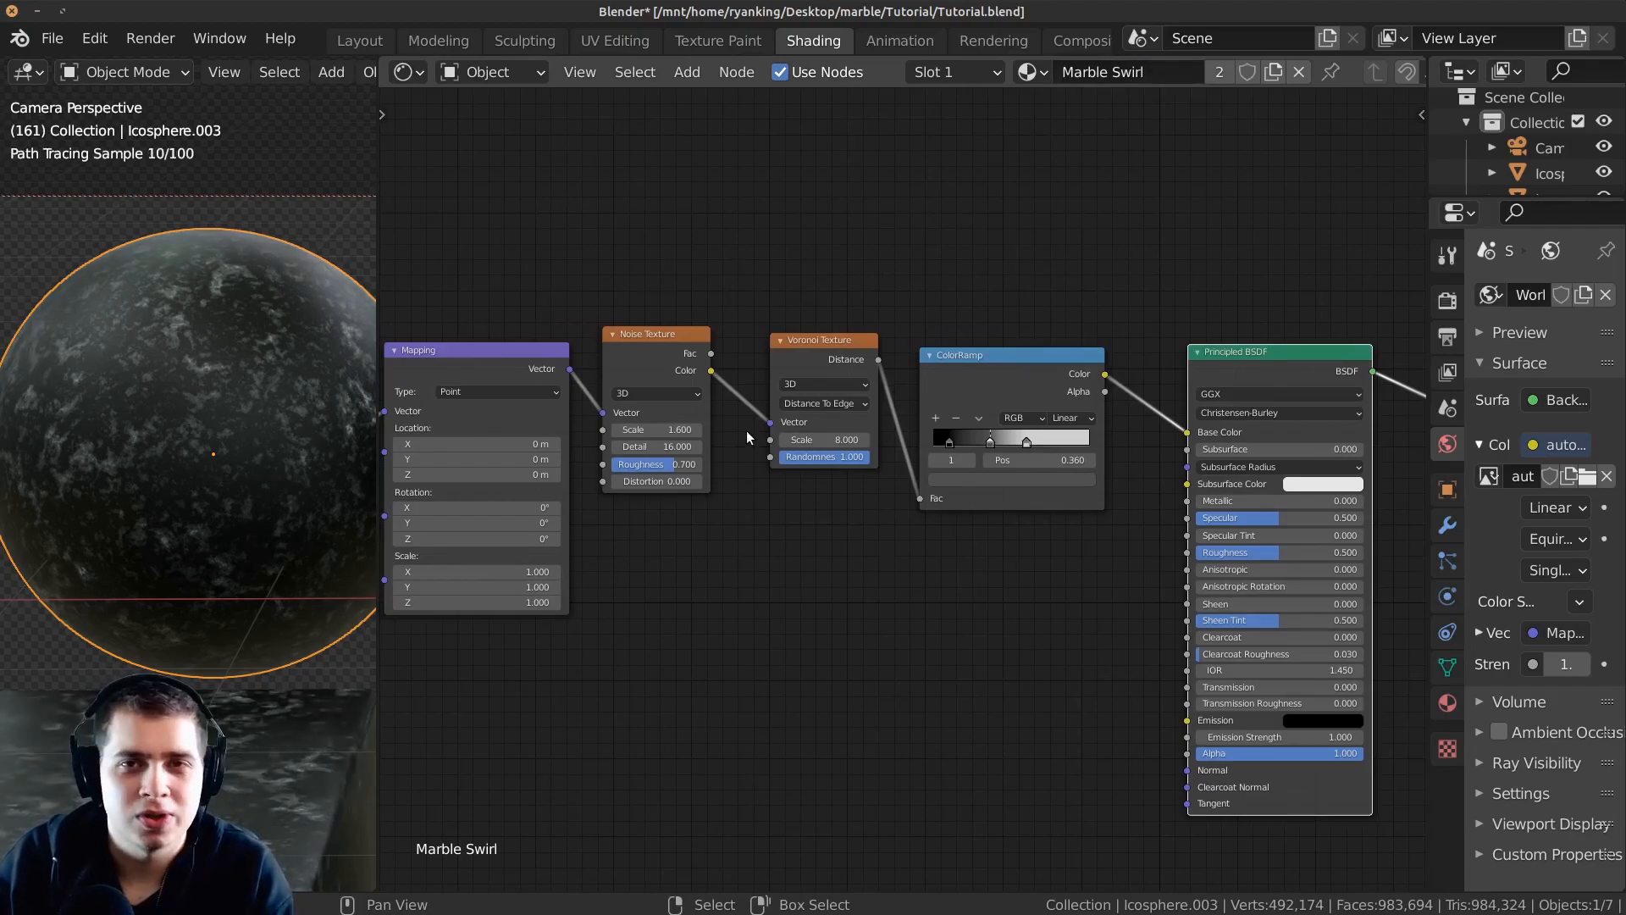
scroll(694, 661, "down", 3)
middle_click_drag(685, 698, 869, 614)
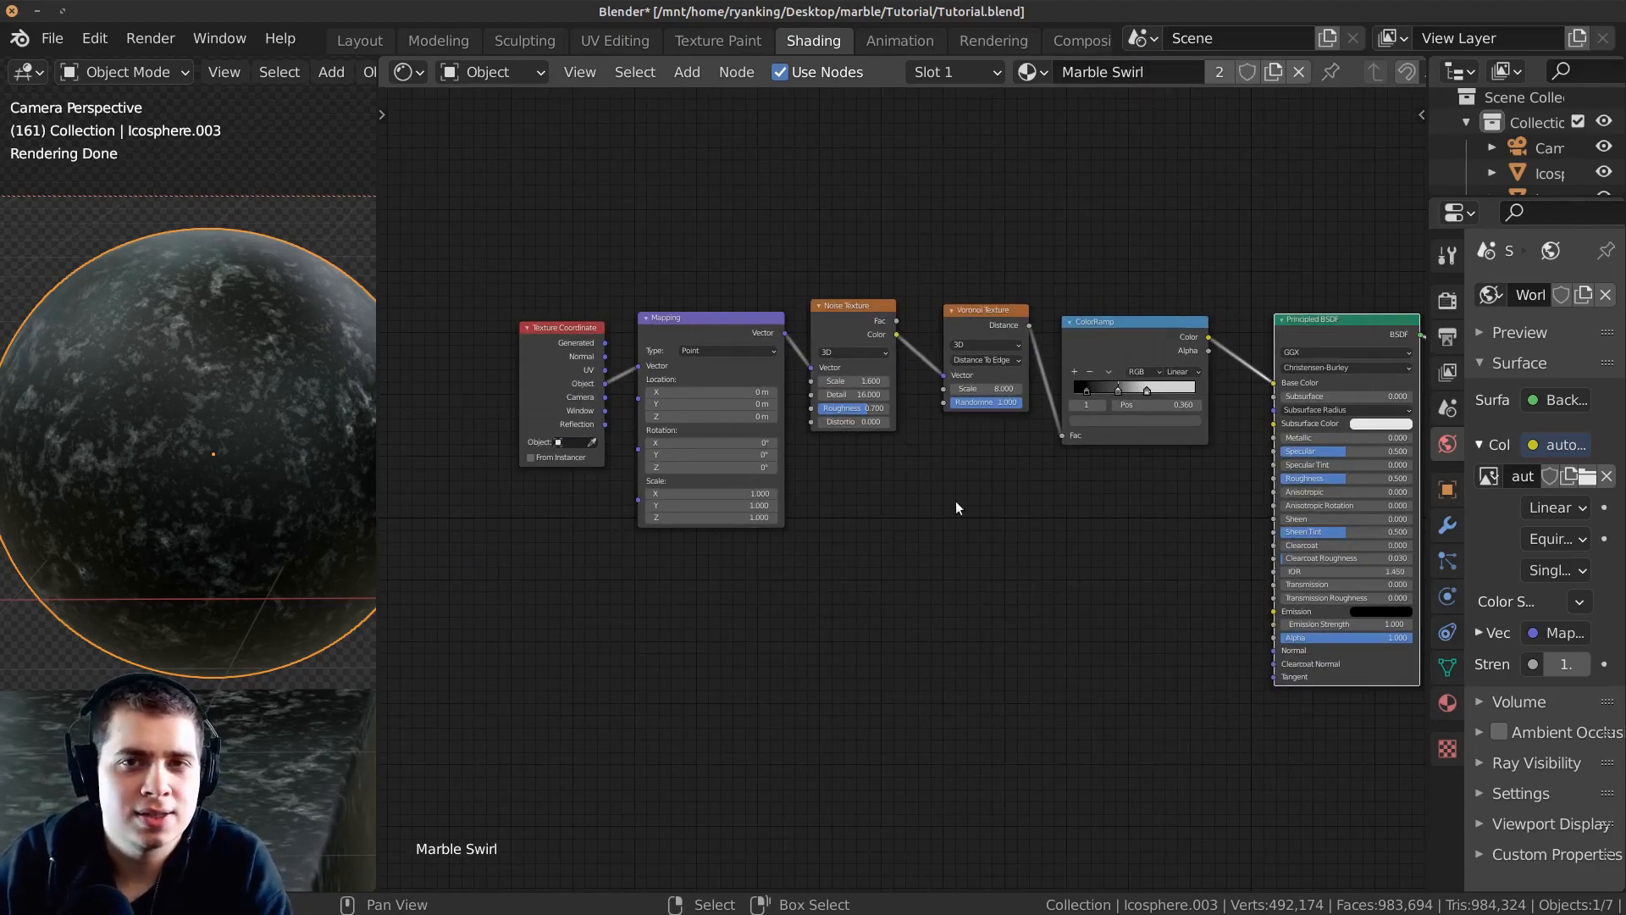
key("b")
left_click_drag(1203, 156, 537, 546)
key("g")
left_click(659, 509)
middle_click_drag(806, 480, 959, 436)
left_click(656, 474)
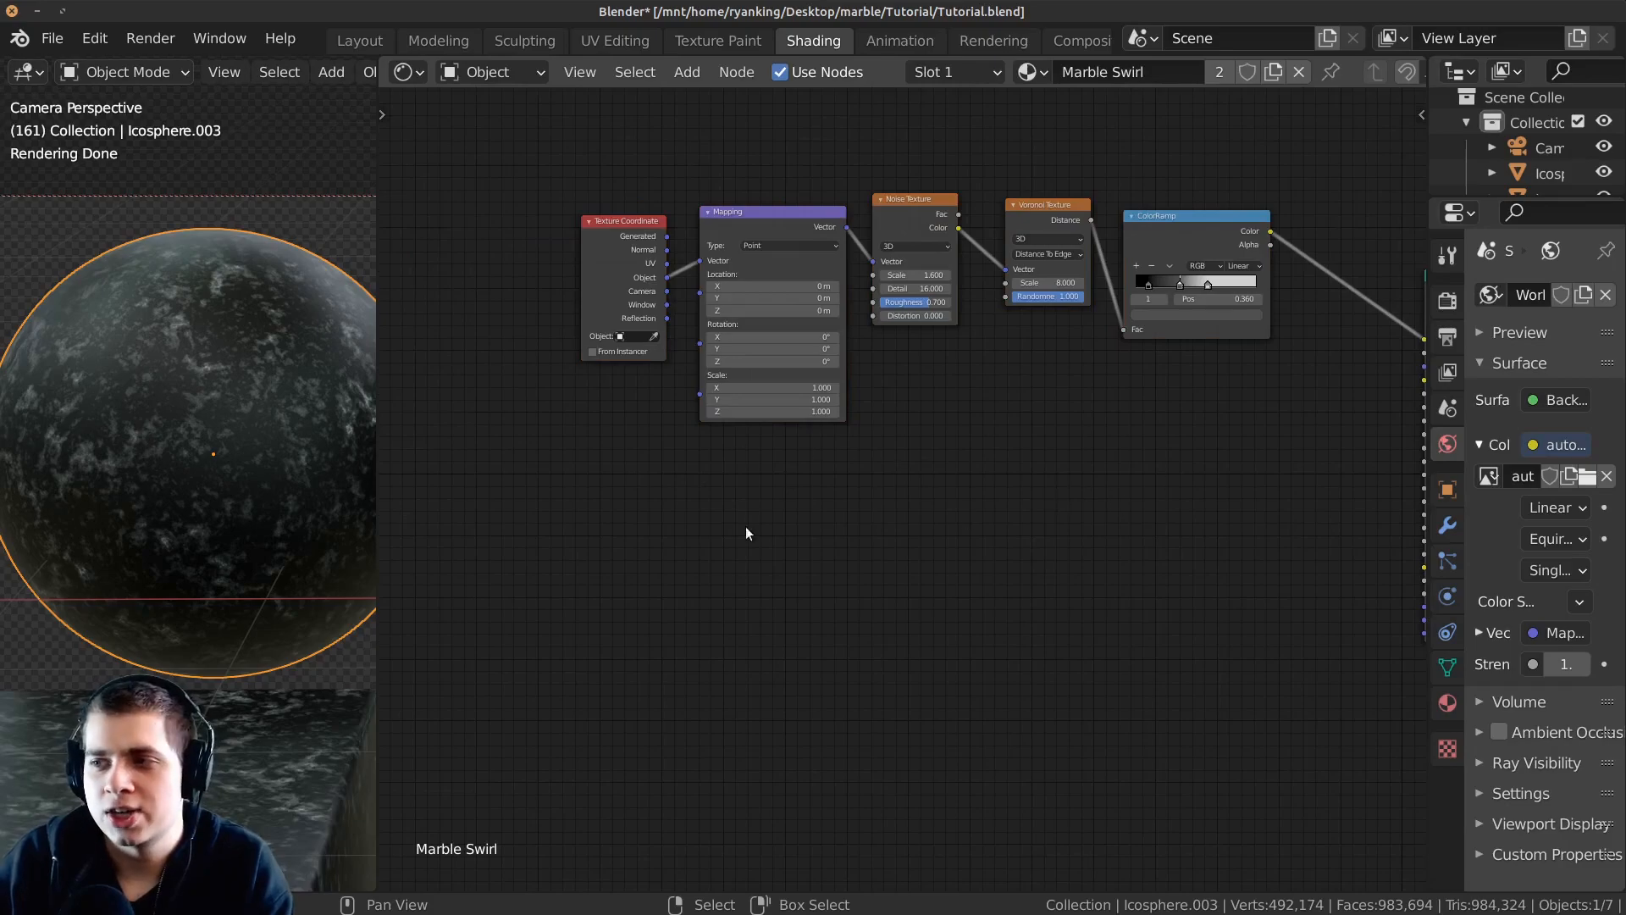
Add a Wave Texture node and place it in the free space below the Noise Texture.
scroll(882, 410, "up", 2)
key("shift+a")
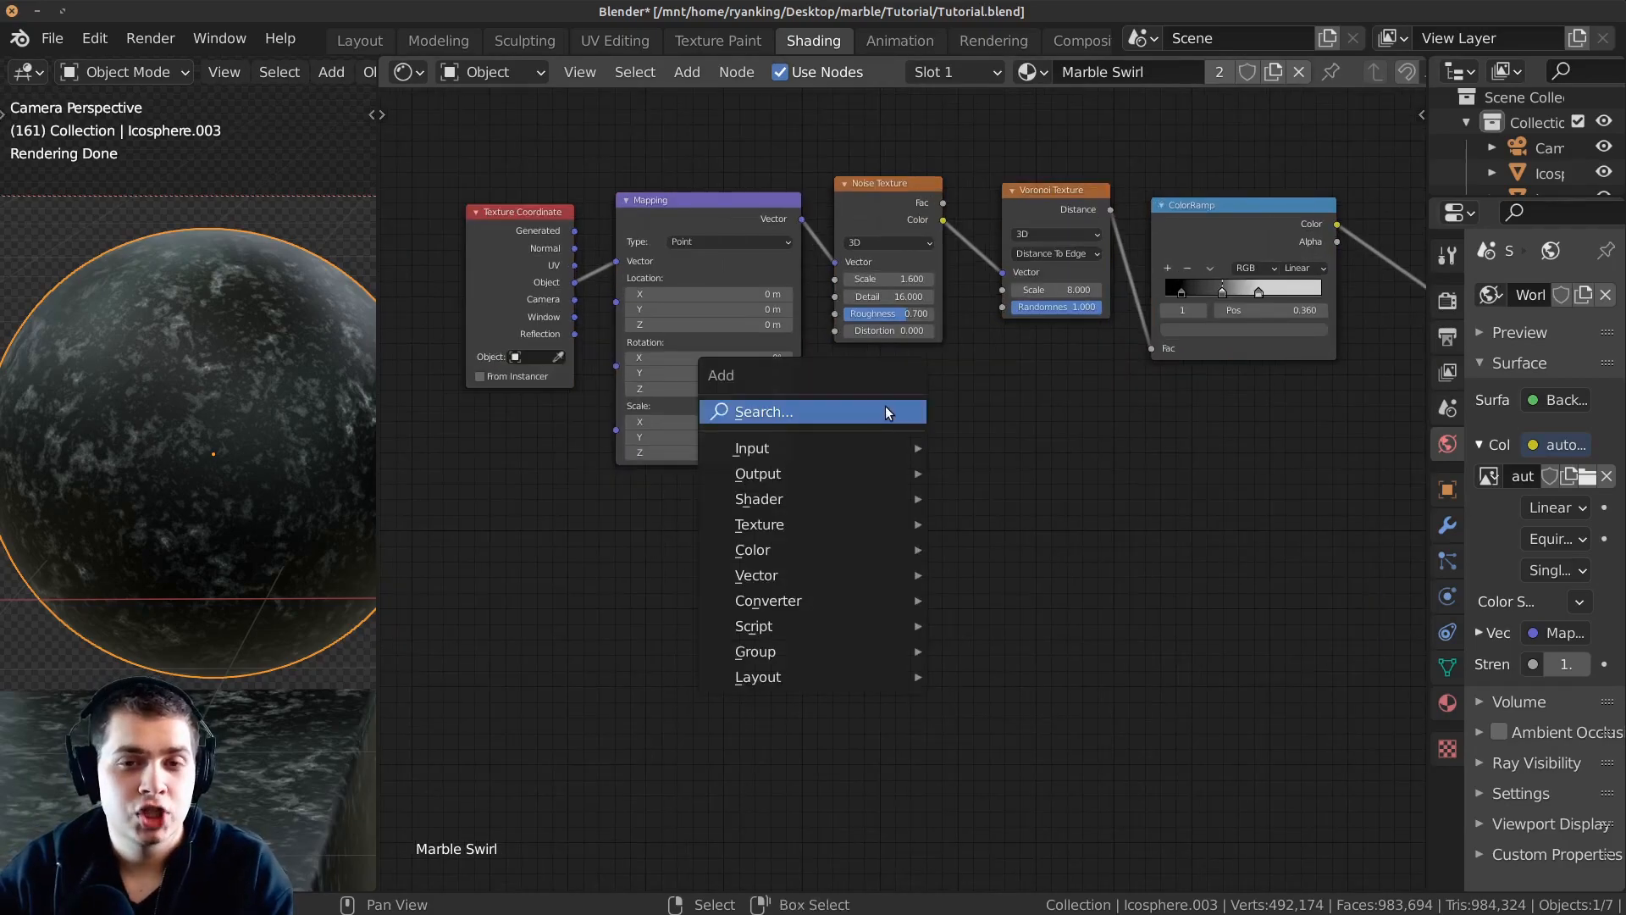
left_click(886, 407)
type("wa")
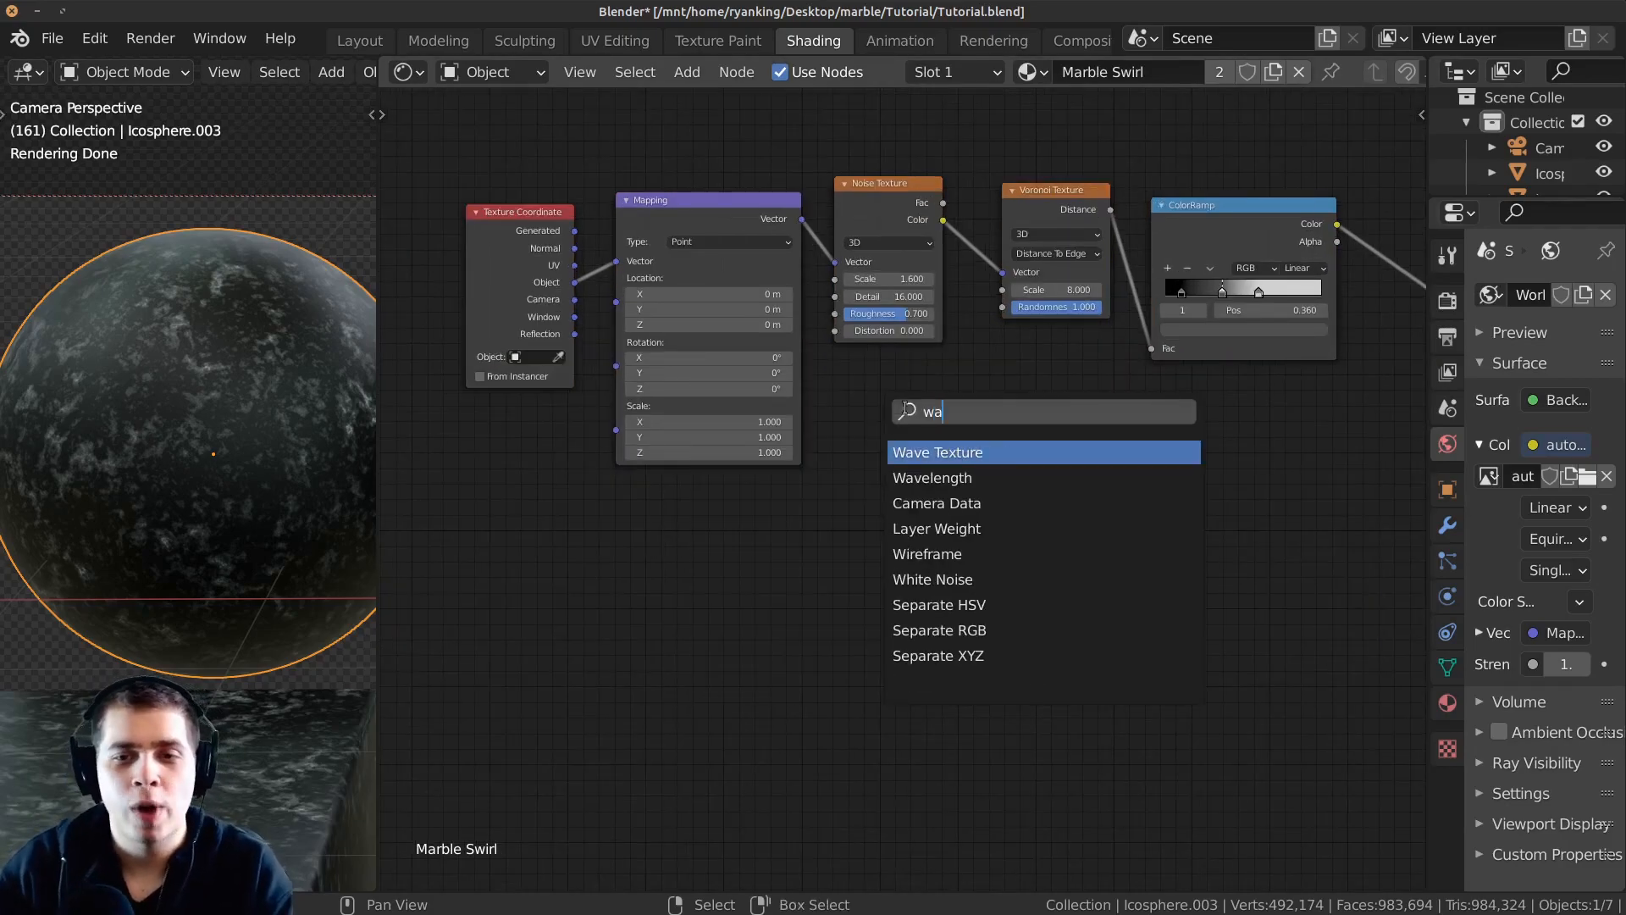
left_click(932, 458)
left_click(919, 457)
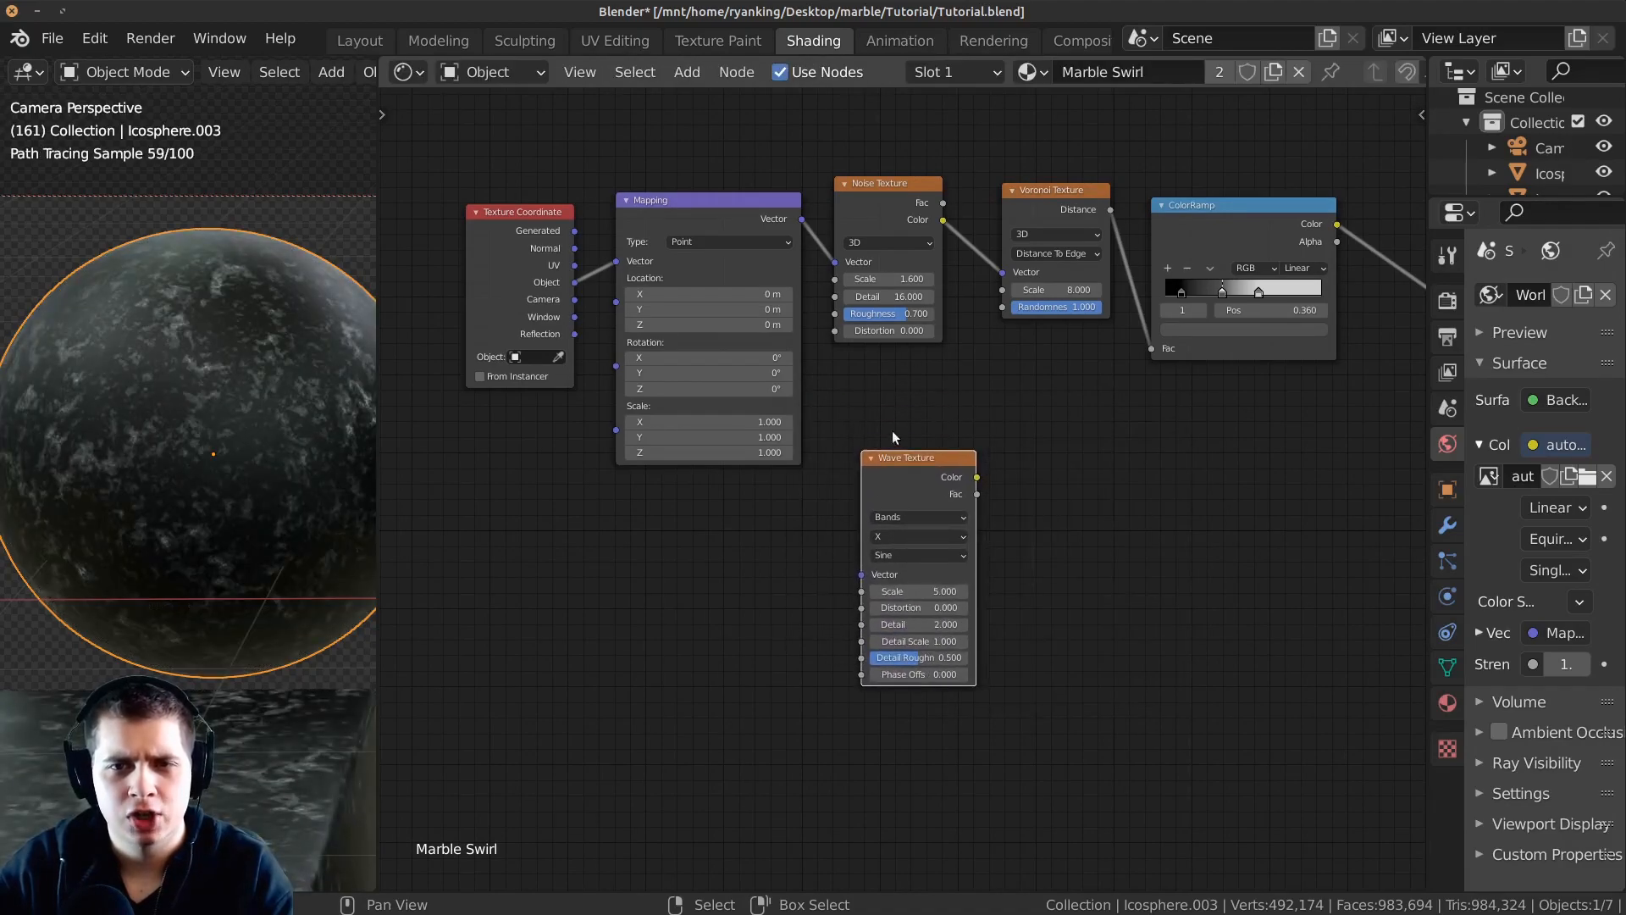
left_click_drag(918, 451, 925, 452)
Move the Texture Coordinate and Mapping nodes away from the textures and connect Mapping's Vector output to the Wave Texture's Vector input.
left_click_drag(539, 249, 466, 292)
left_click_drag(668, 195, 585, 236)
scroll(713, 231, "up", 1)
left_click_drag(687, 222, 863, 599)
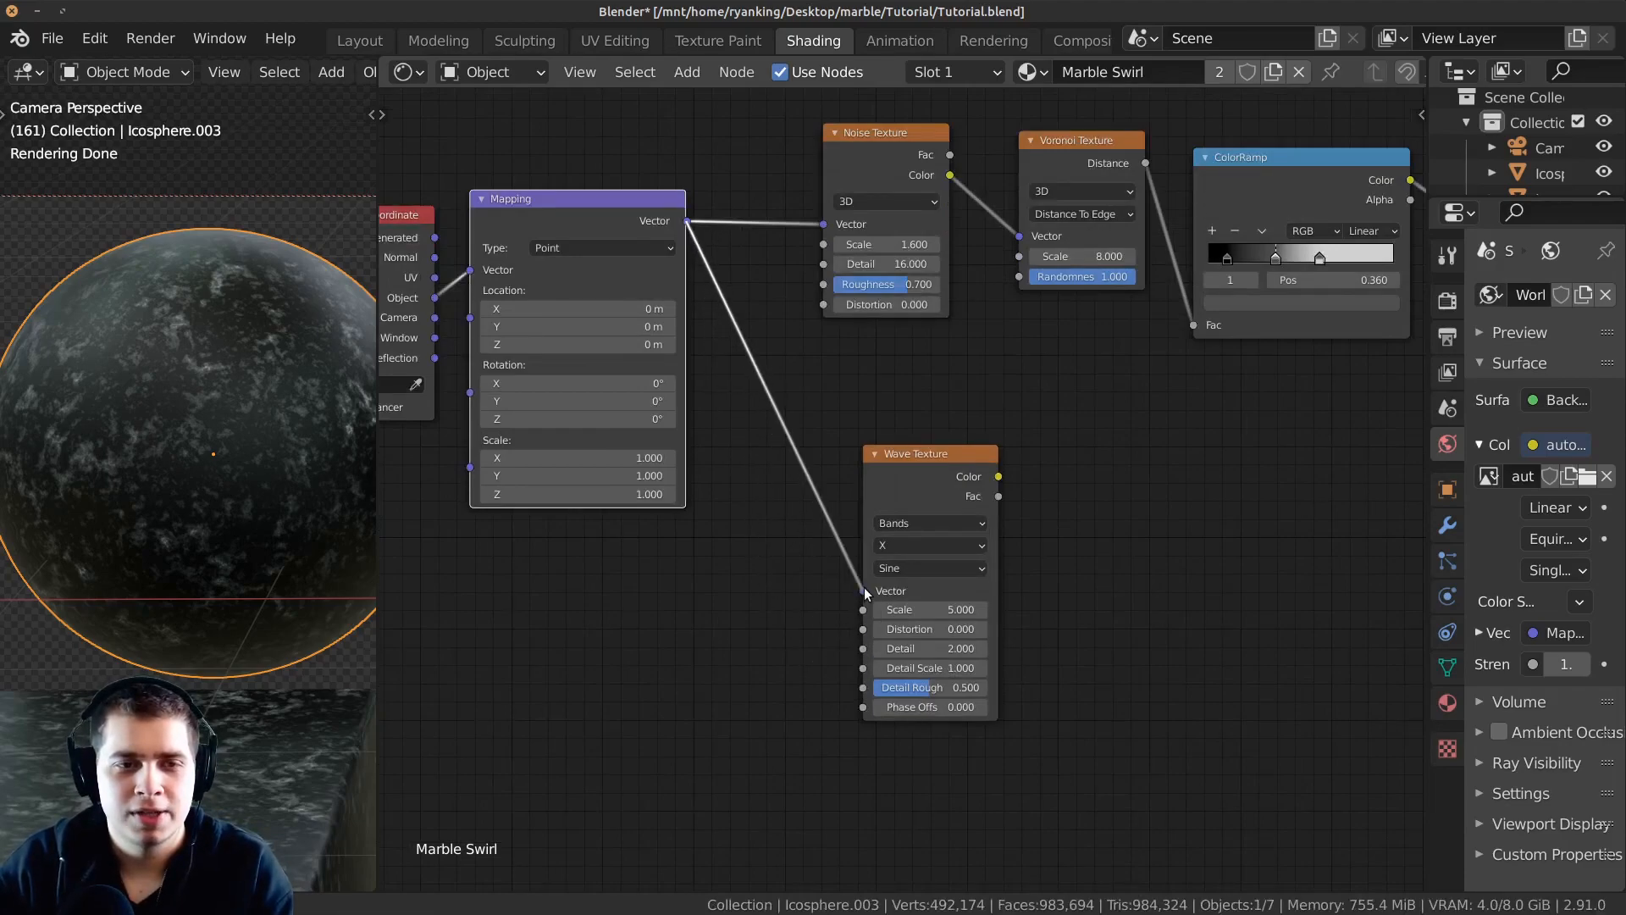
middle_click_drag(788, 532, 922, 521)
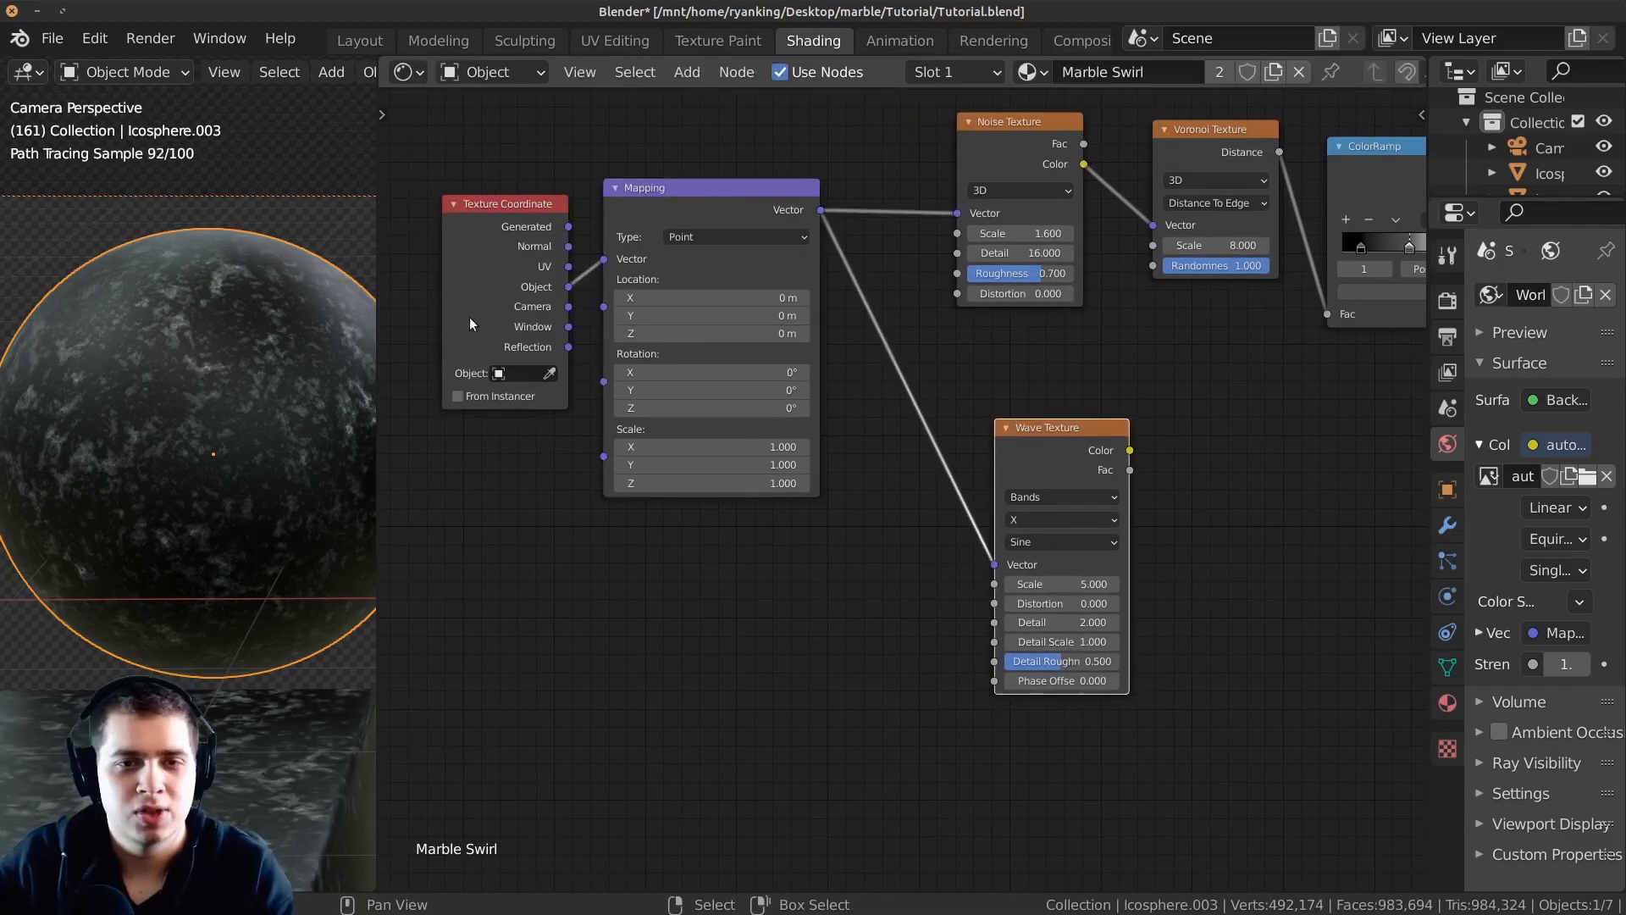
Align the Wave Texture beneath the Noise Texture and preview its color output on the sphere.
left_click_drag(1020, 452, 999, 431)
middle_click_drag(1000, 431, 963, 425)
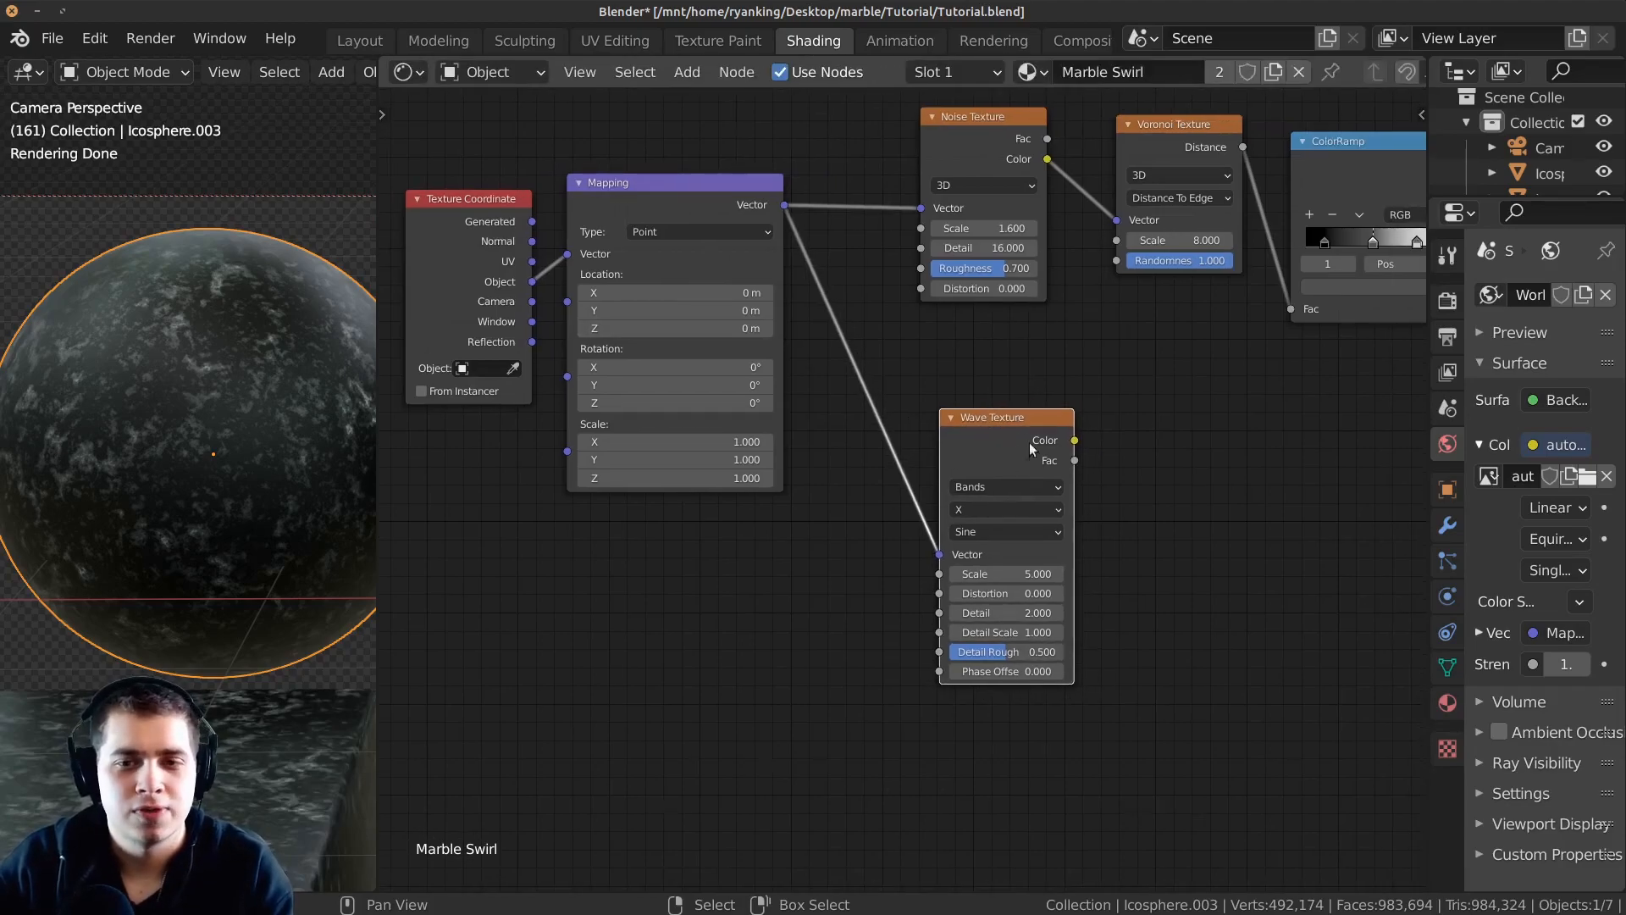
left_click_drag(989, 424, 973, 424)
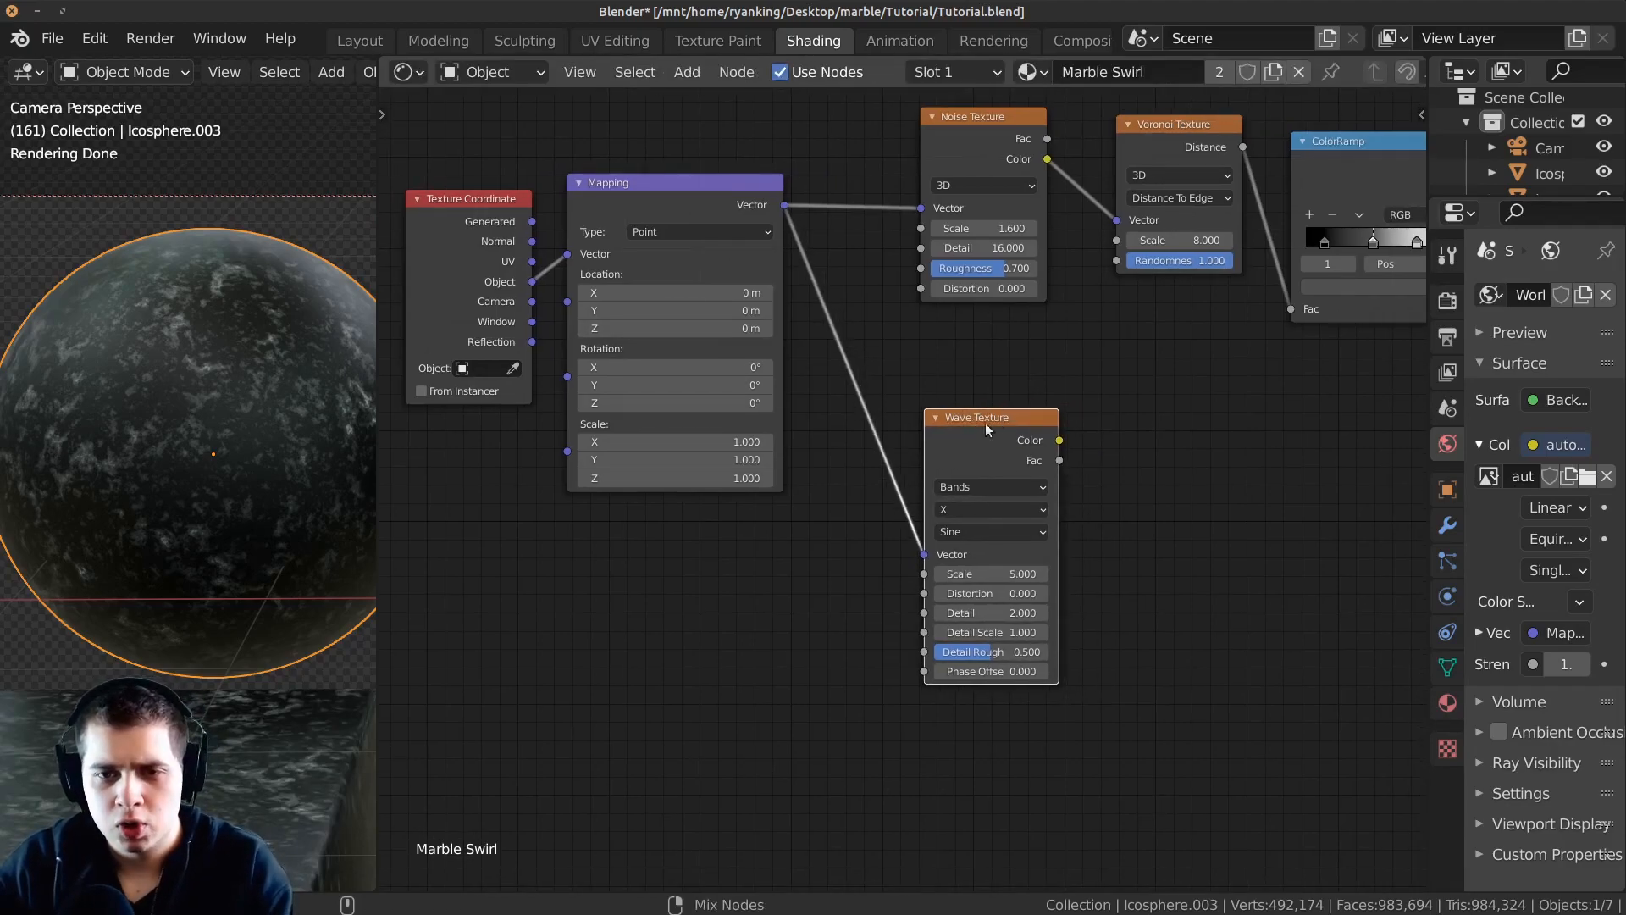
left_click(979, 425, "ctrl+shift")
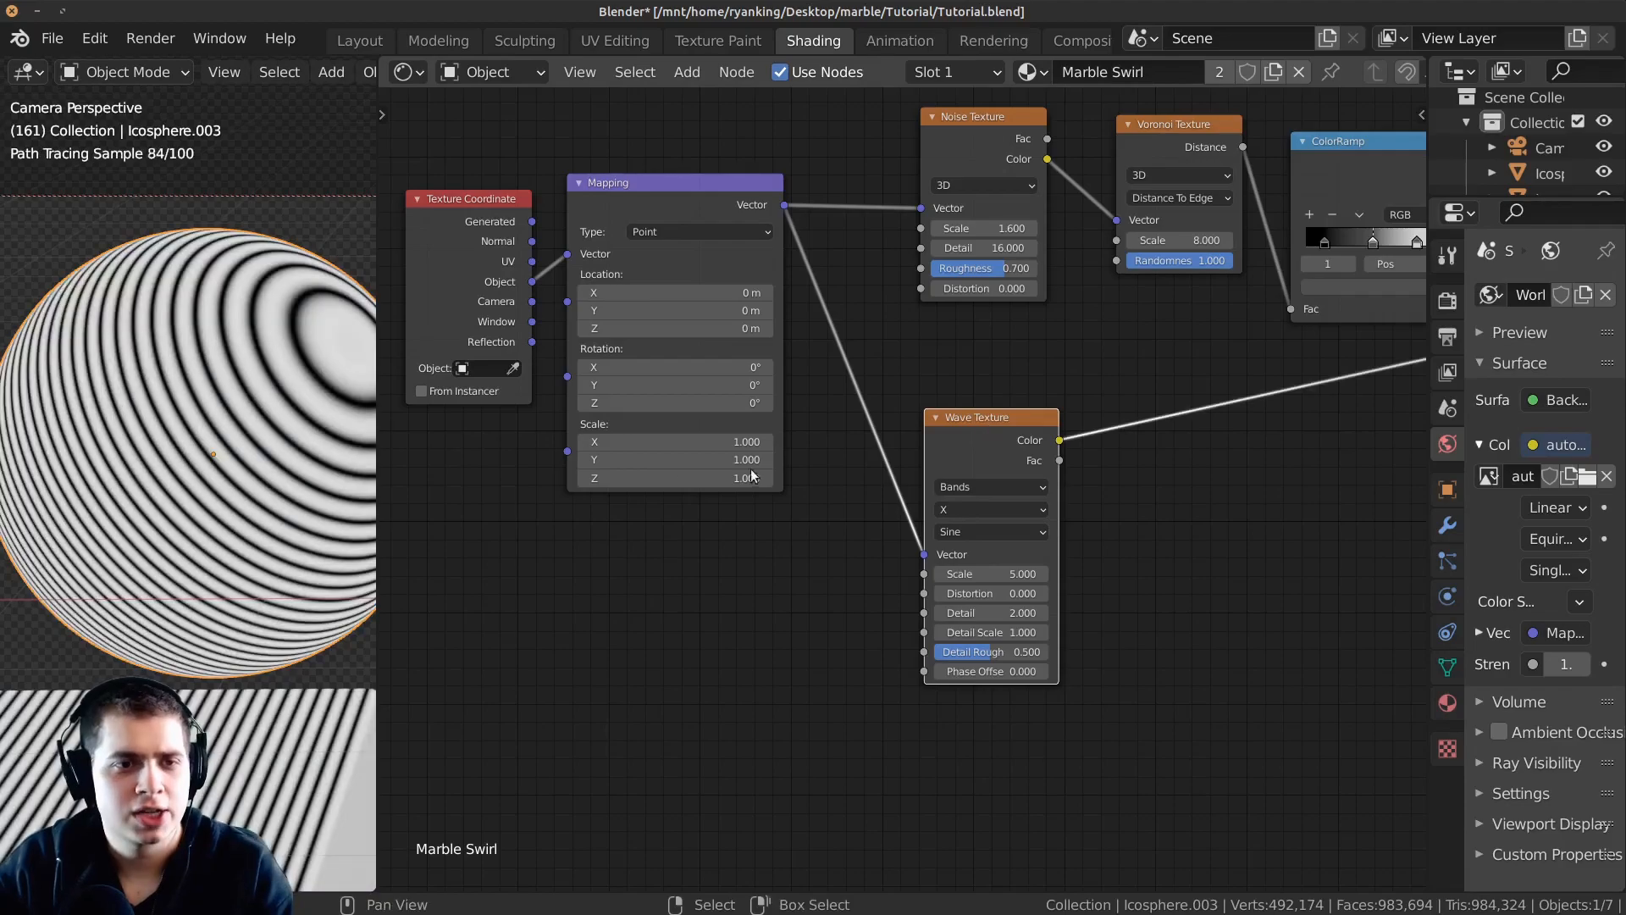
scroll(271, 481, "up", 2)
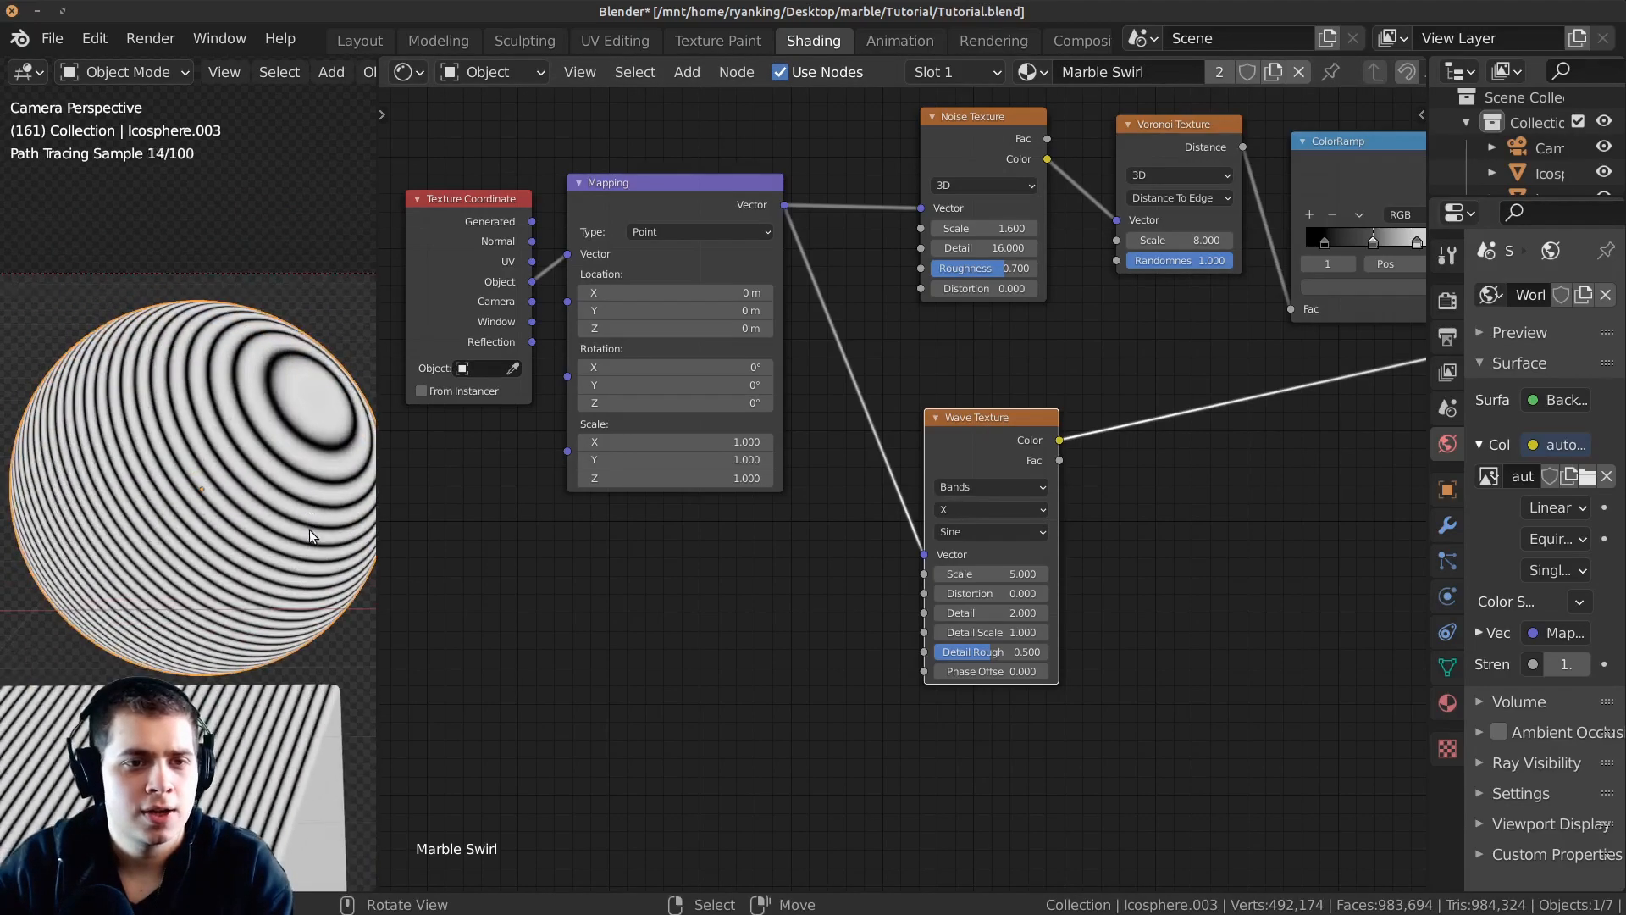
Set the Wave Texture's Scale to 3, Distortion to 22 and Detail to 16.
scroll(1076, 478, "up", 2)
left_click(976, 620)
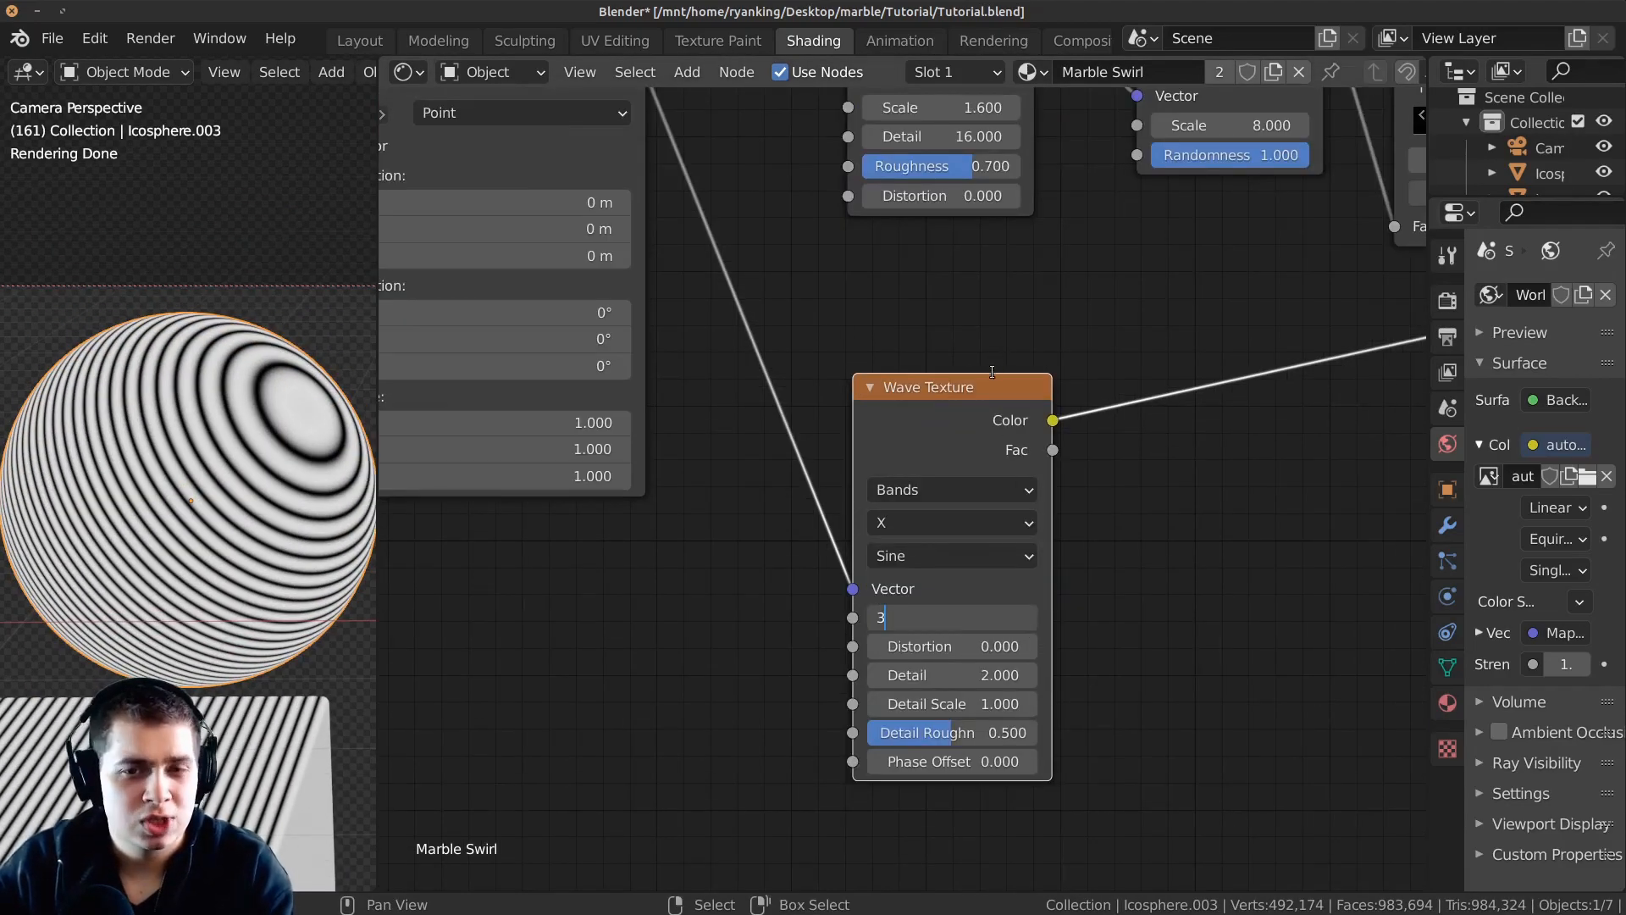
key("Return")
middle_click_drag(979, 388, 974, 369)
left_click(938, 627)
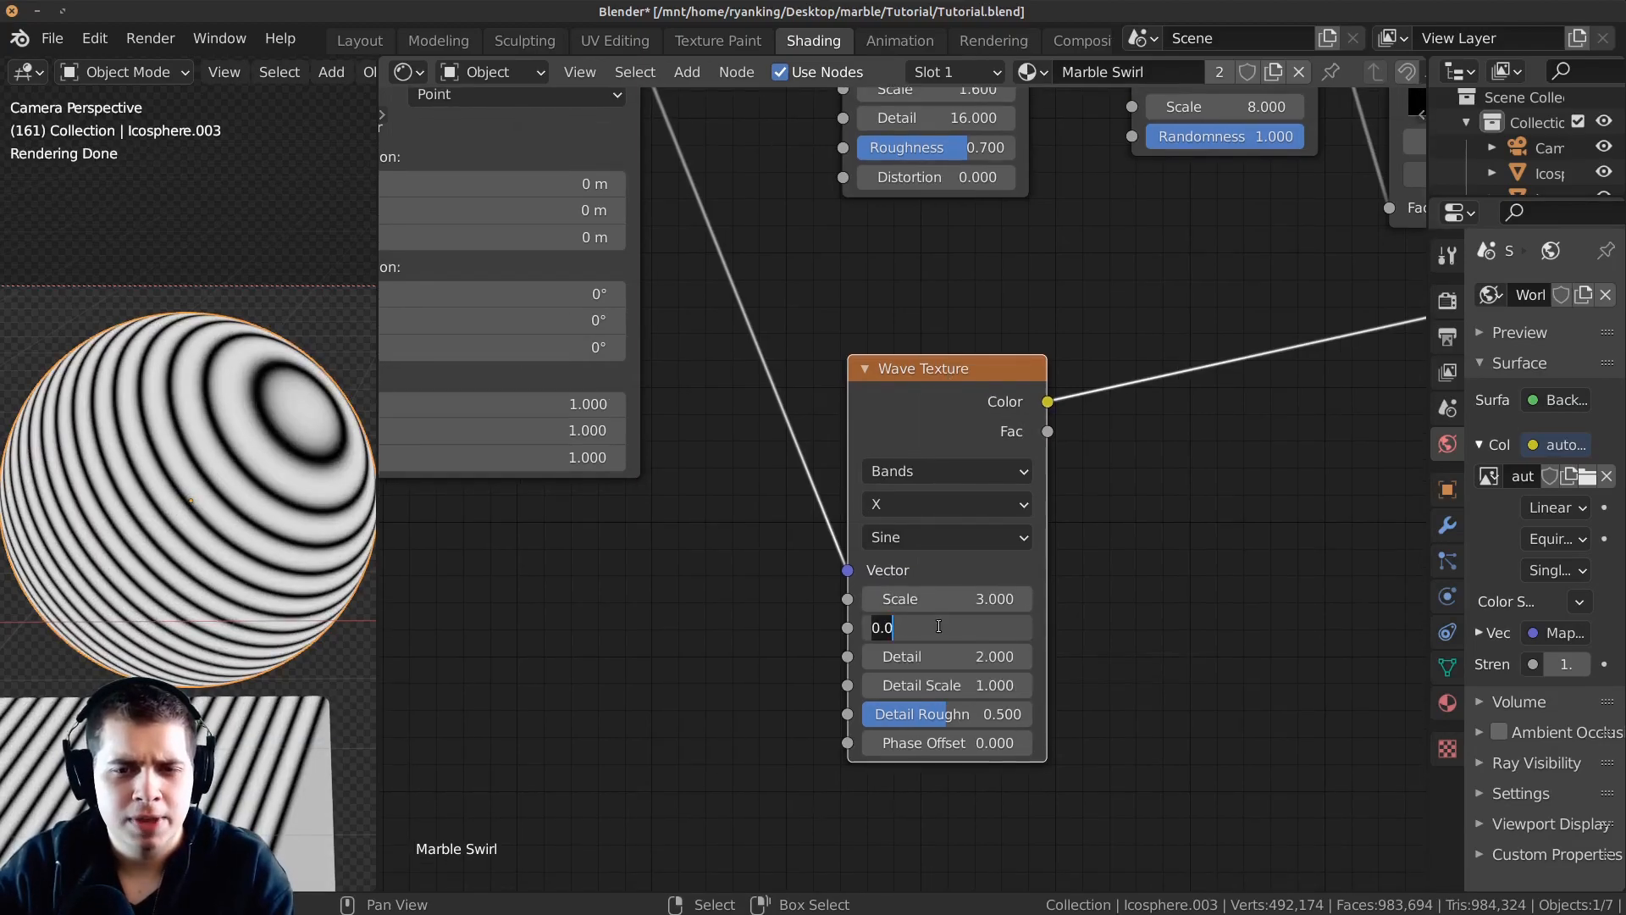
type("22")
key("Return")
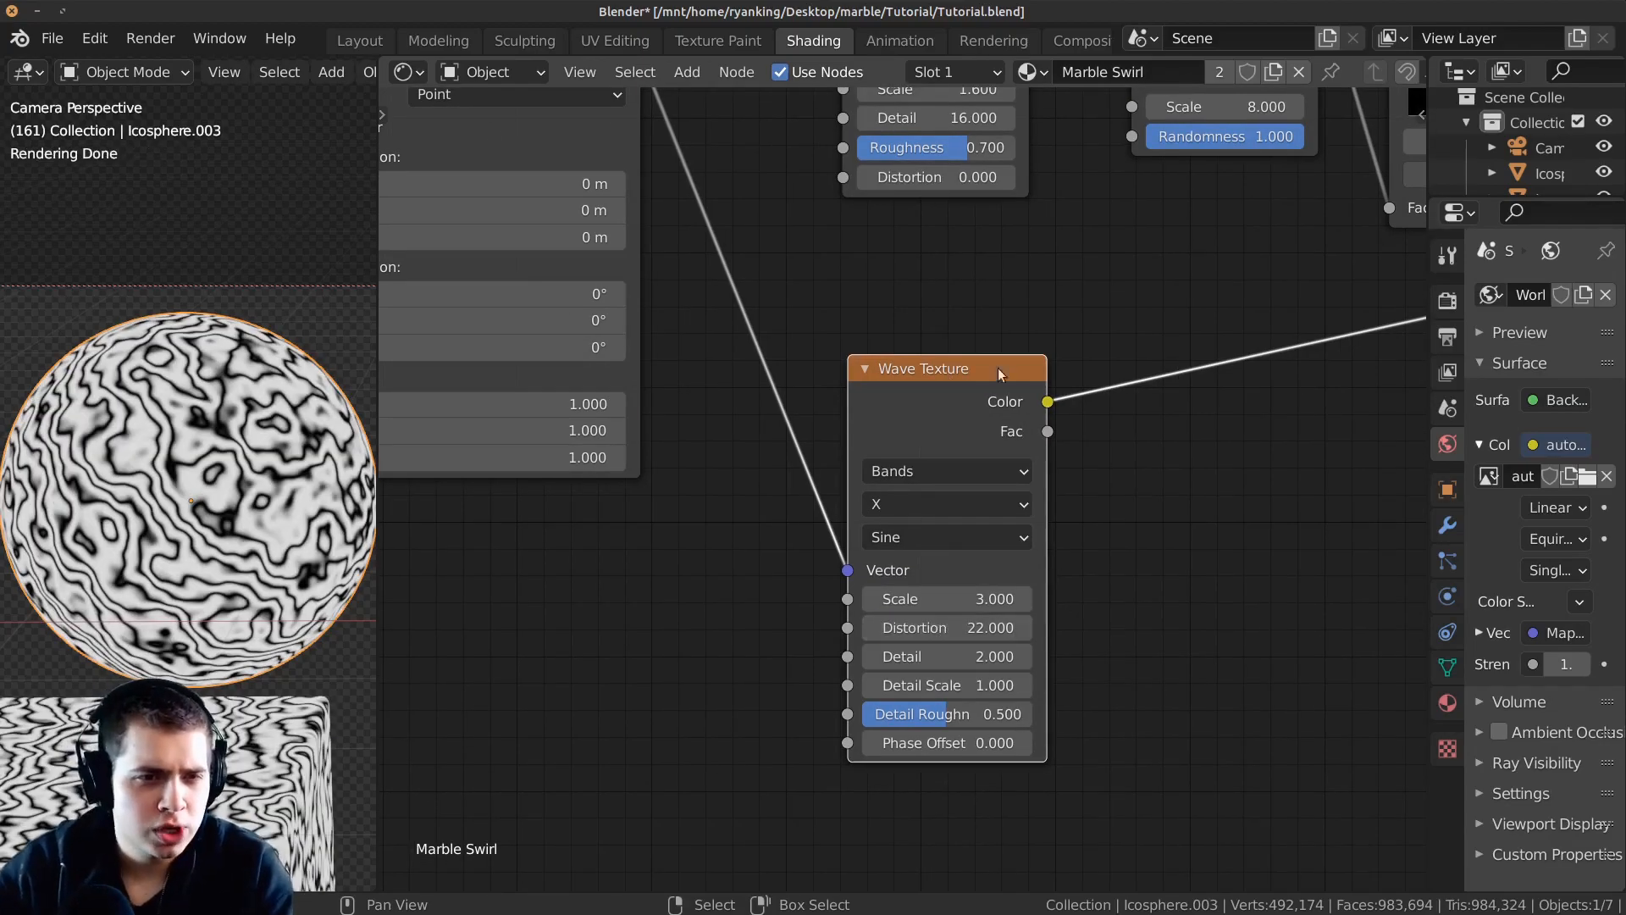
left_click(941, 656)
type("16")
key("Return")
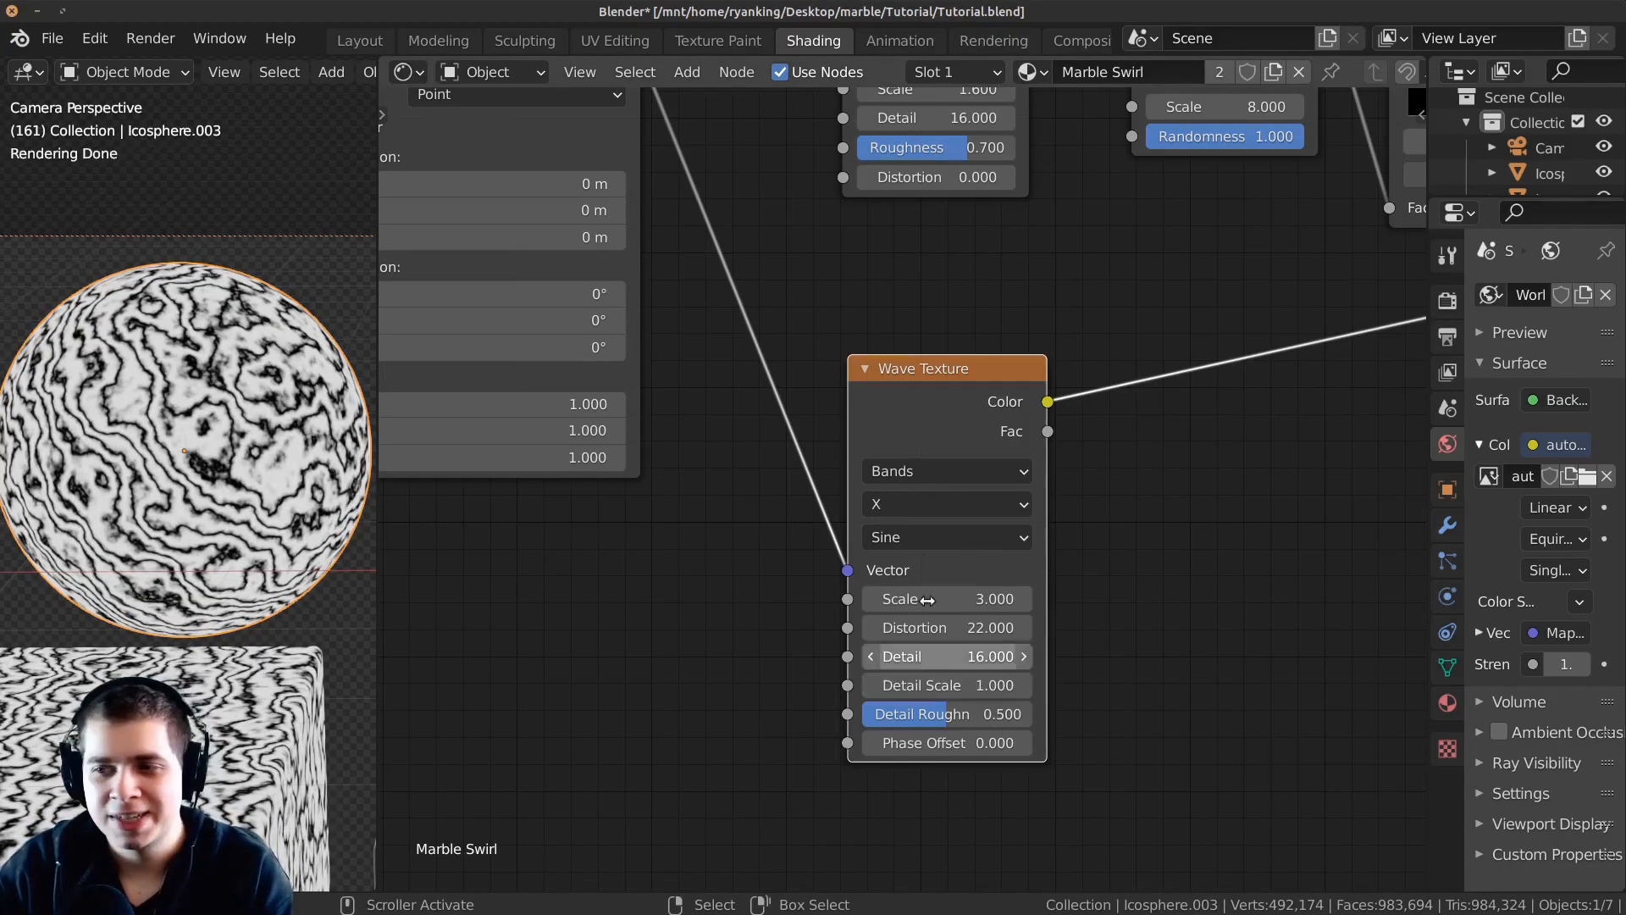
Insert a ColorRamp node on the link coming out of the Wave Texture's Color output.
scroll(226, 486, "up", 2)
scroll(227, 438, "up", 1)
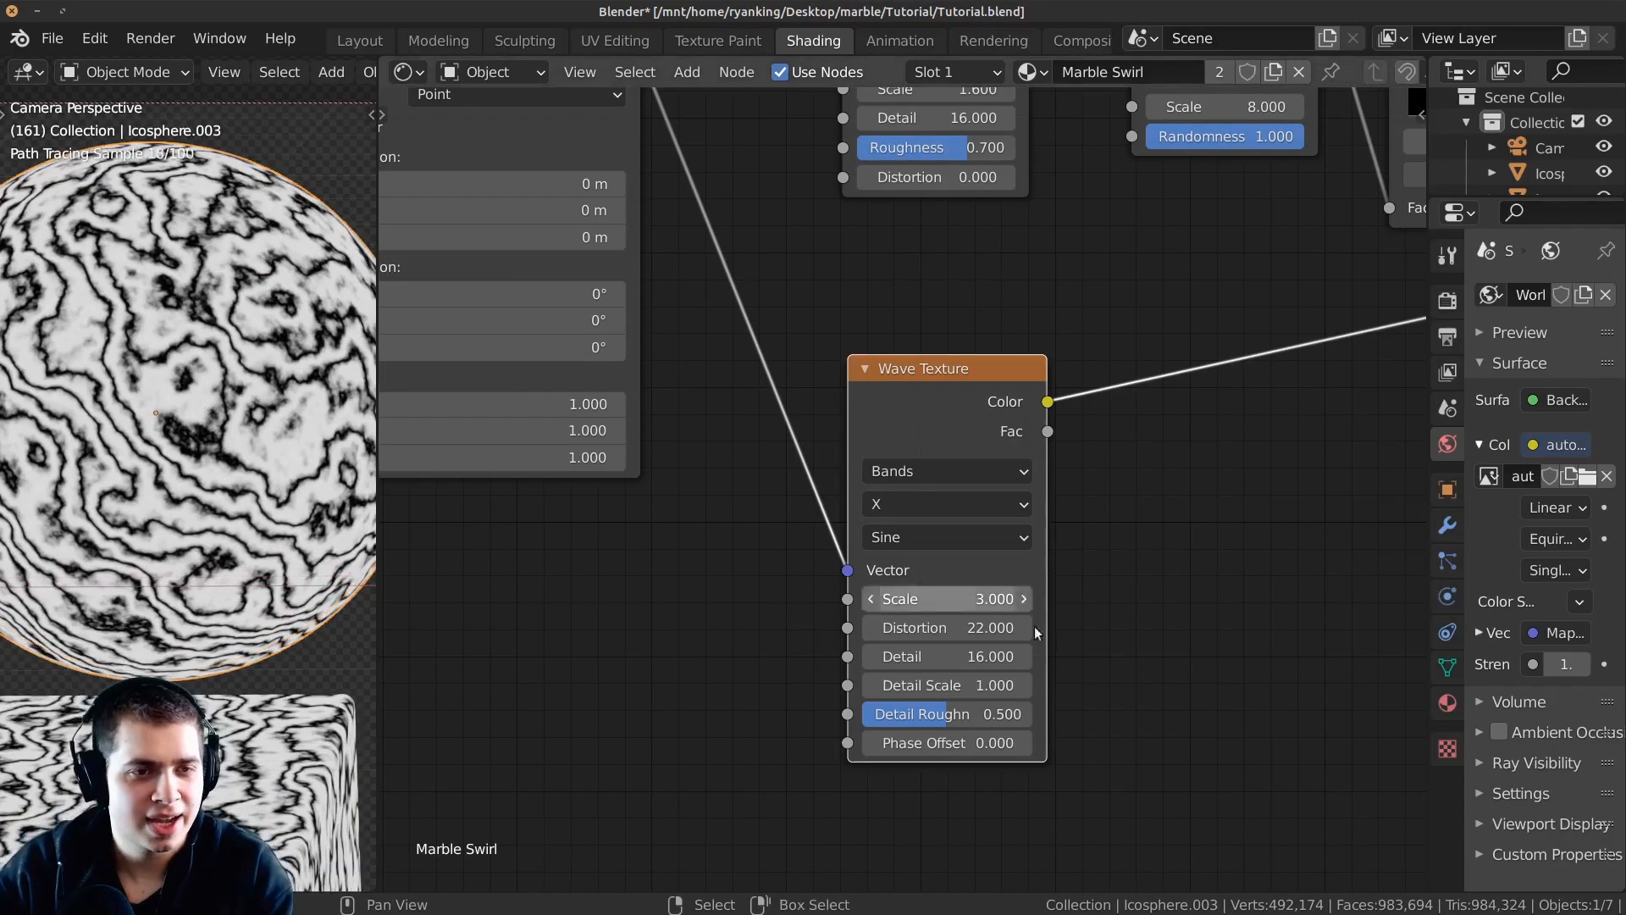
middle_click_drag(987, 667, 968, 604)
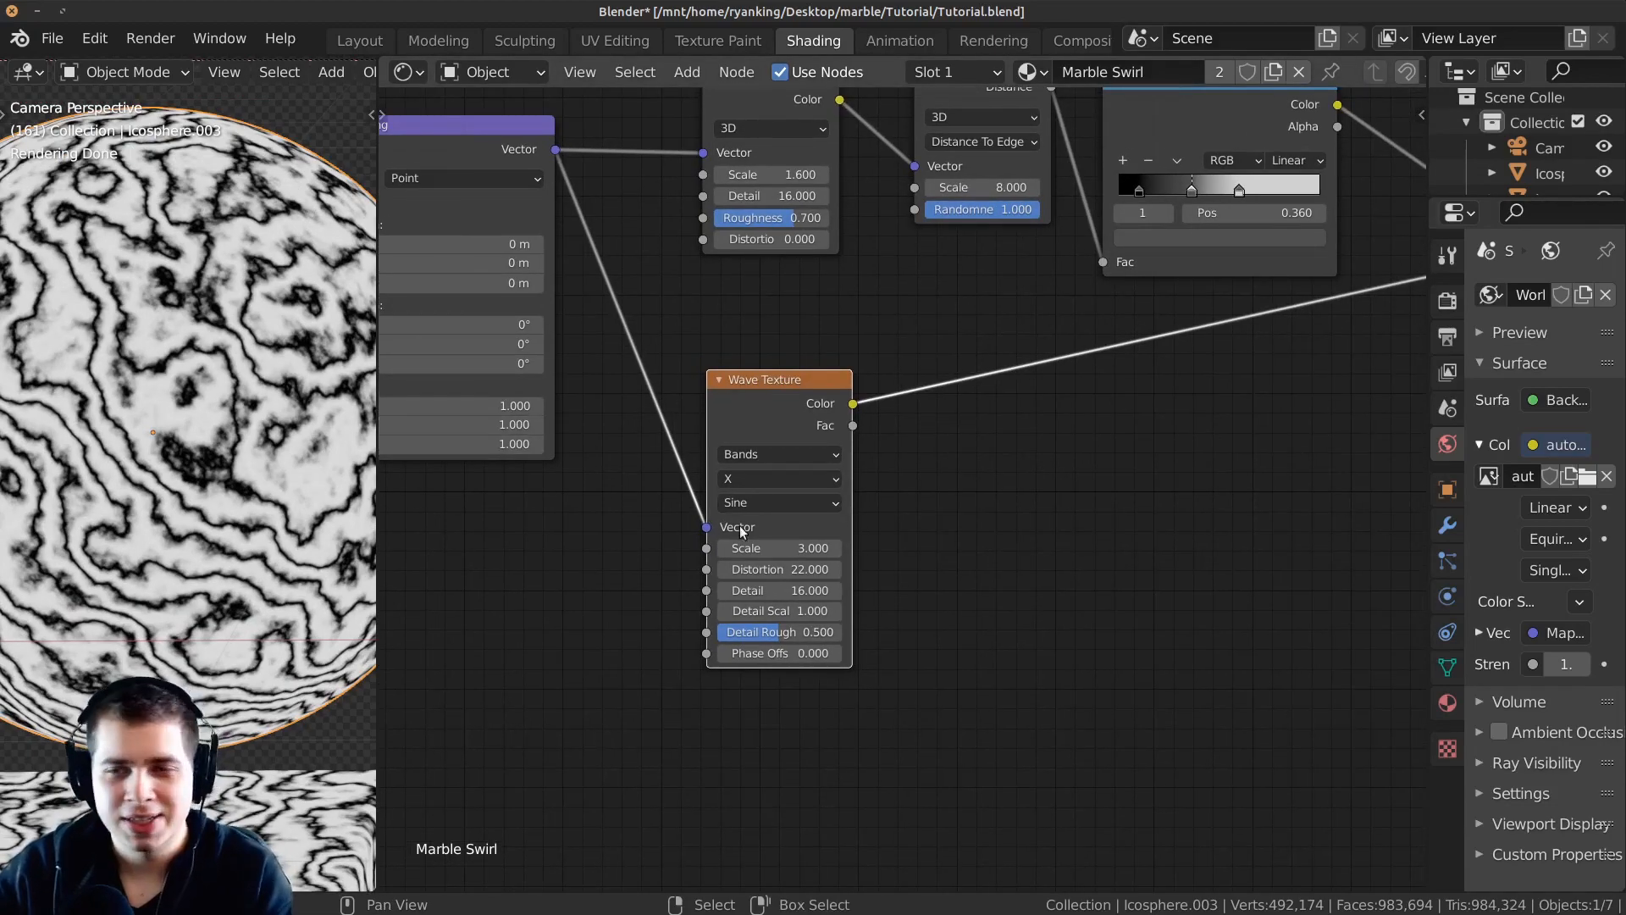
scroll(947, 351, "down", 2)
scroll(947, 351, "up", 1)
key("shift+a")
left_click(907, 313)
type("col")
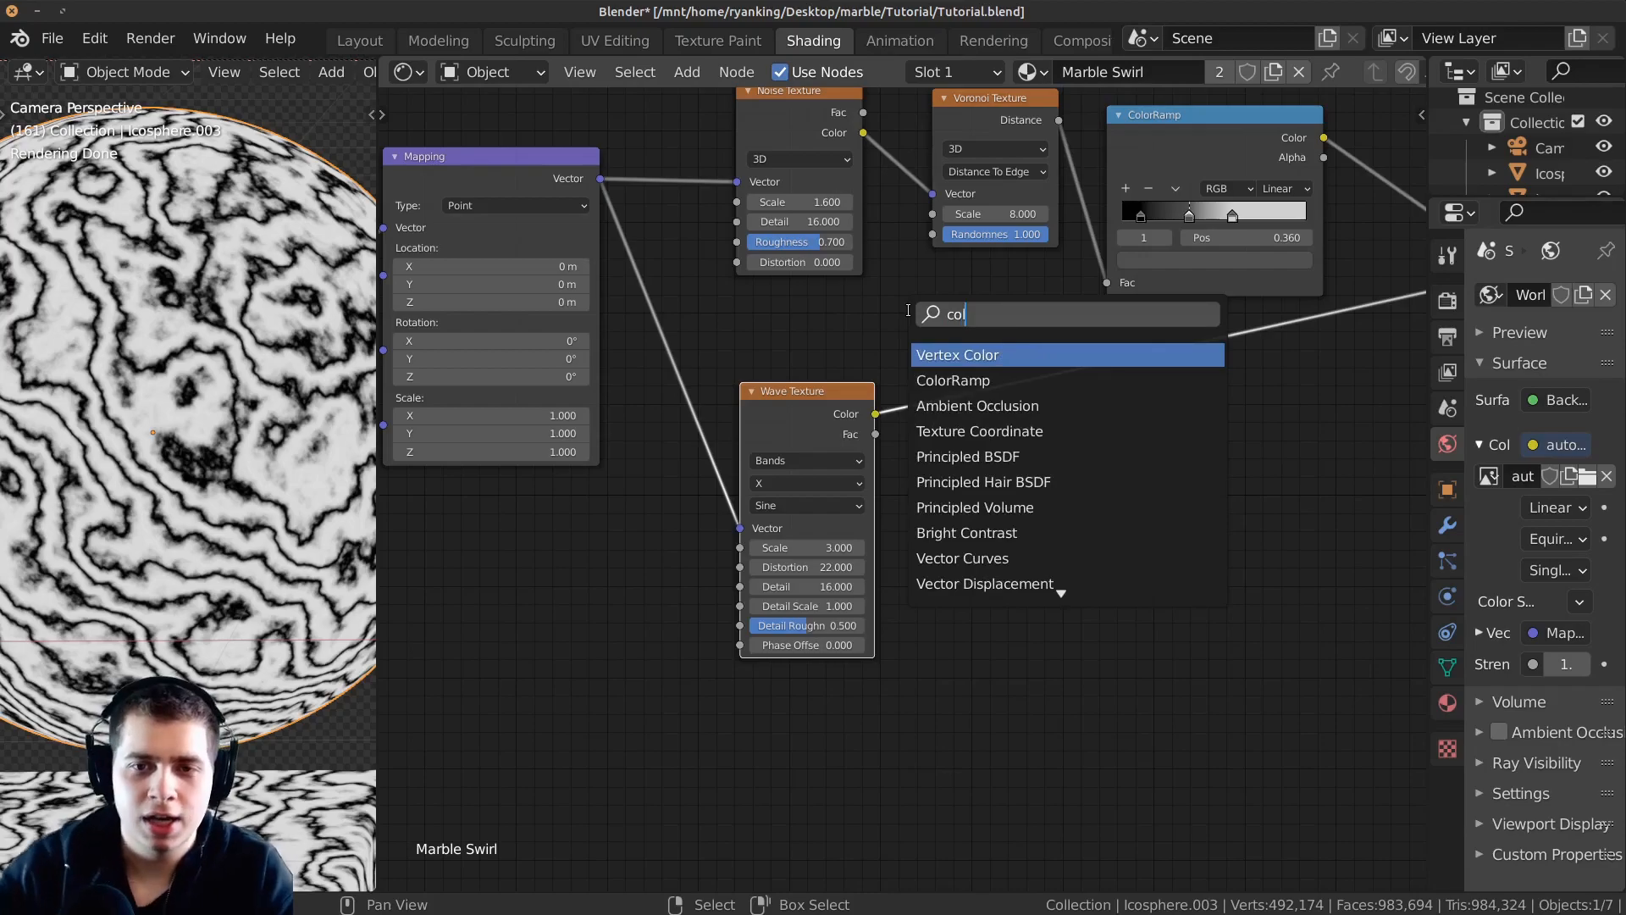
left_click(966, 380)
left_click(979, 417)
left_click_drag(1024, 394, 1019, 423)
Move the new ColorRamp's black stop to position 0.859 and check the thin white veins up close.
scroll(169, 313, "up", 4)
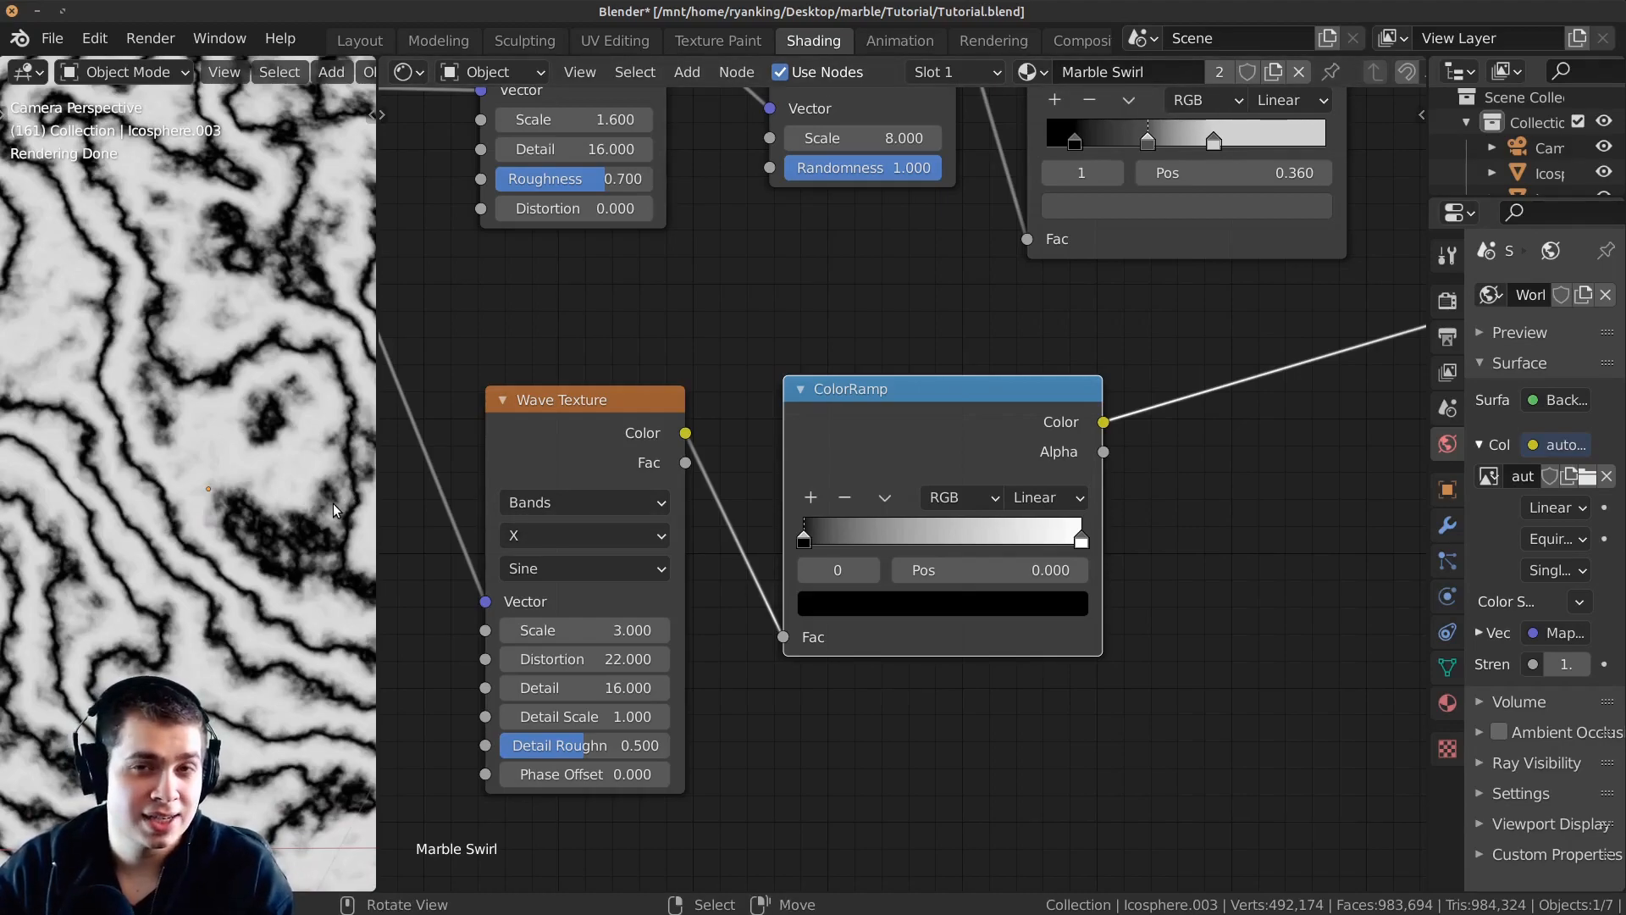
scroll(815, 536, "up", 1)
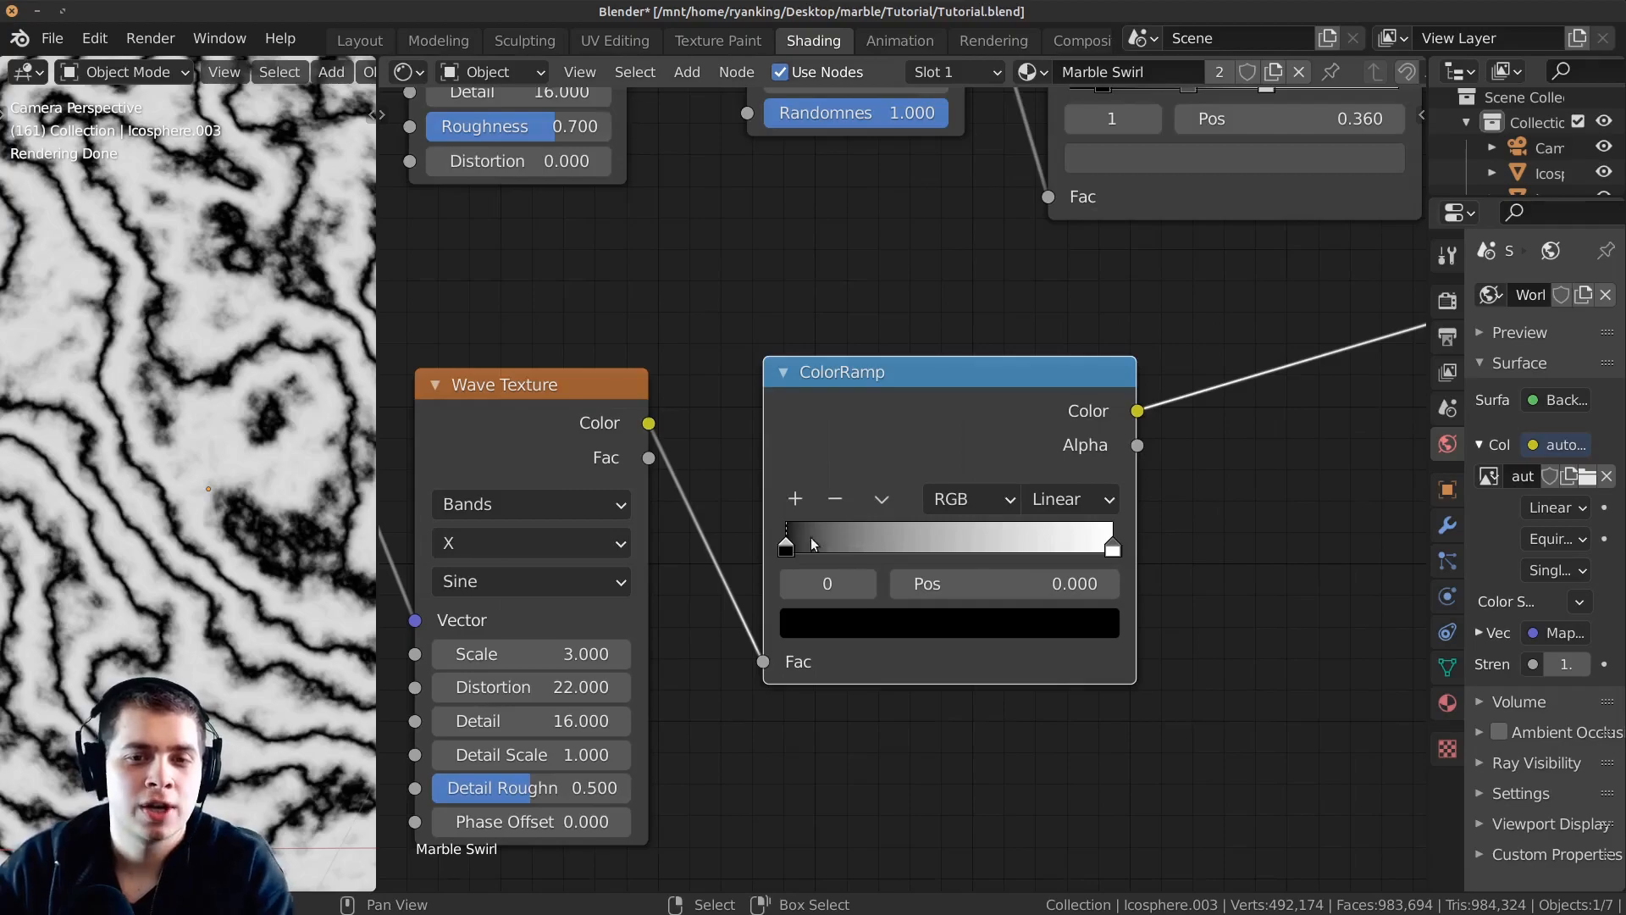
left_click_drag(788, 546, 1119, 579)
scroll(1096, 551, "up", 3)
scroll(105, 491, "up", 3)
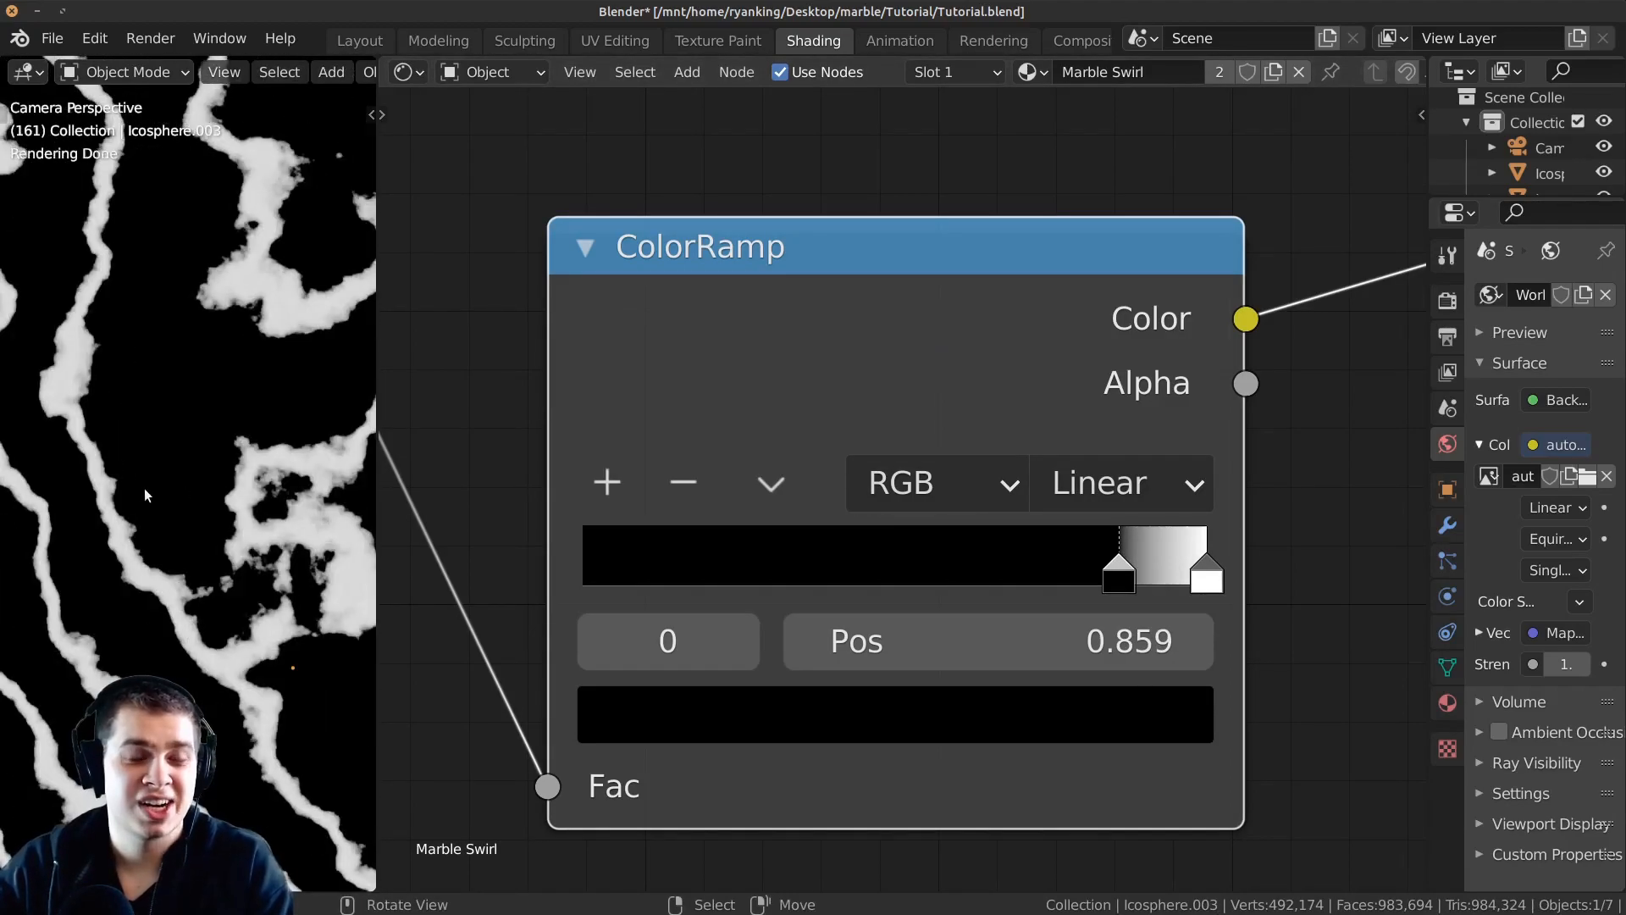
scroll(88, 490, "up", 2)
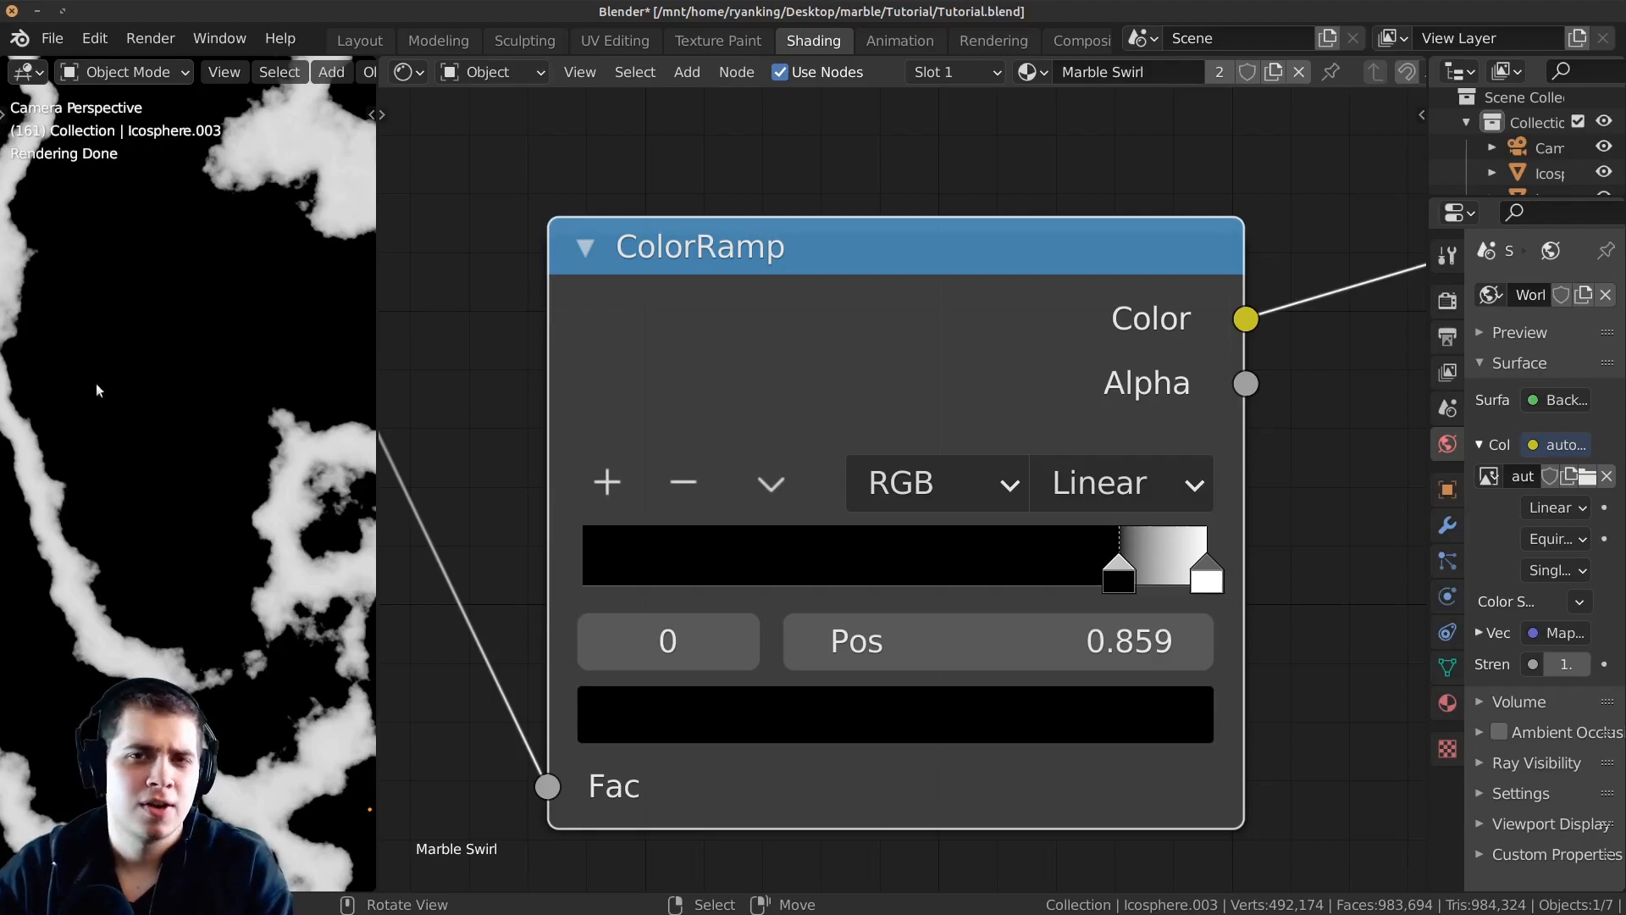
Add a middle stop to the Wave Texture's ColorRamp at position 0.975 and darken it to a medium gray.
left_click(613, 479)
mouse_move(1181, 579)
left_mouse_down()
mouse_move(1215, 583)
mouse_move(1191, 566)
left_mouse_up()
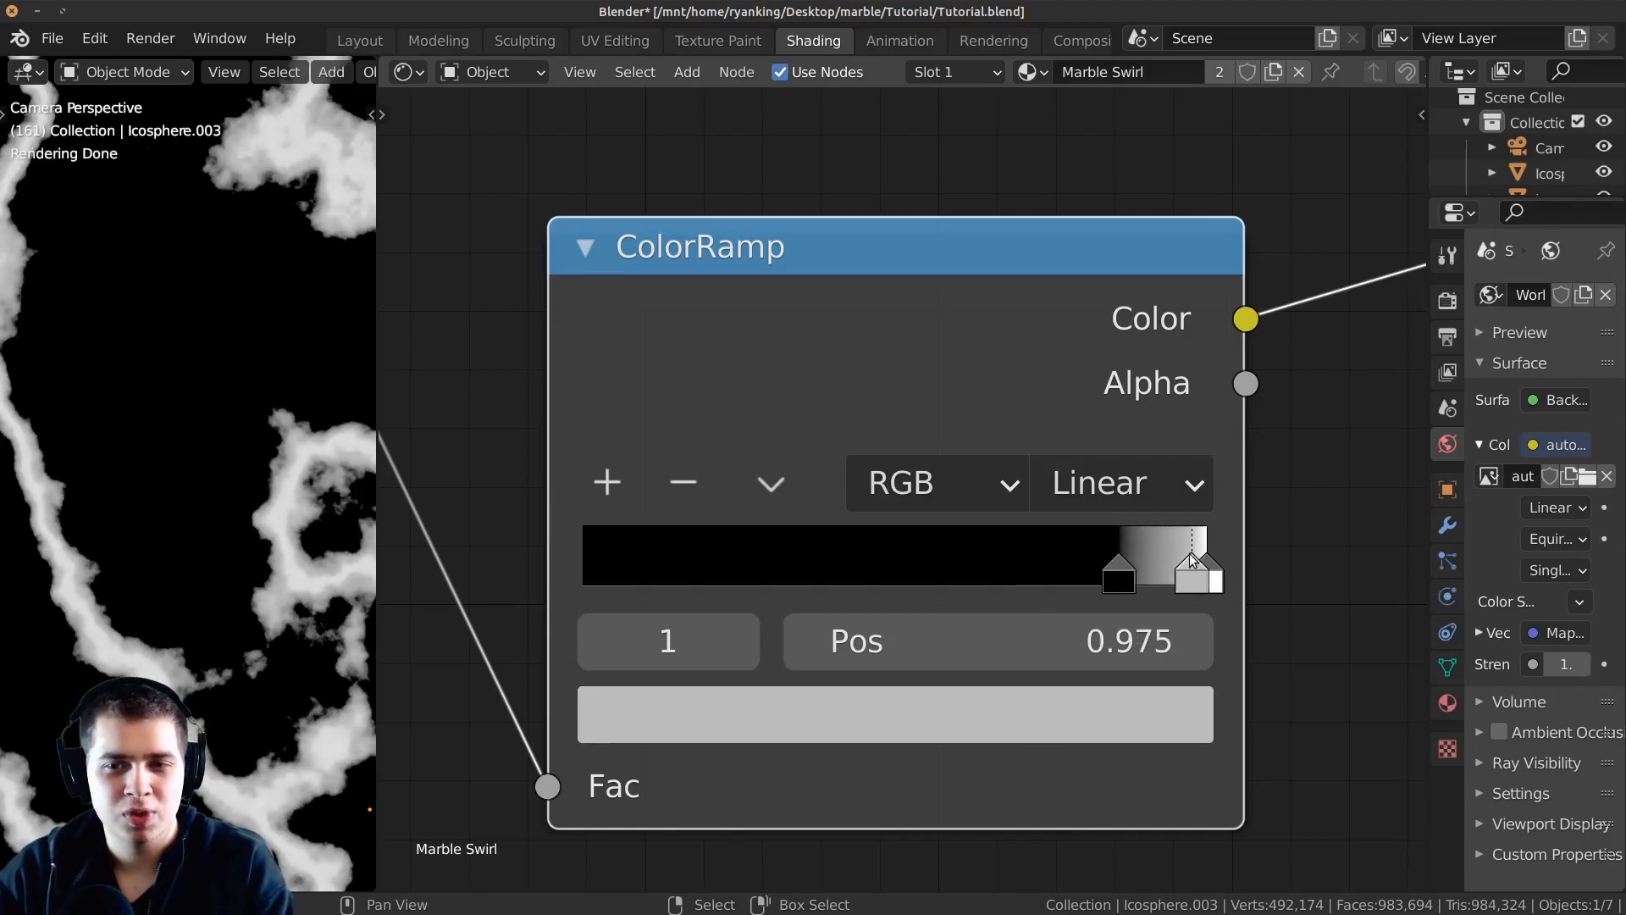
scroll(1085, 500, "down", 2)
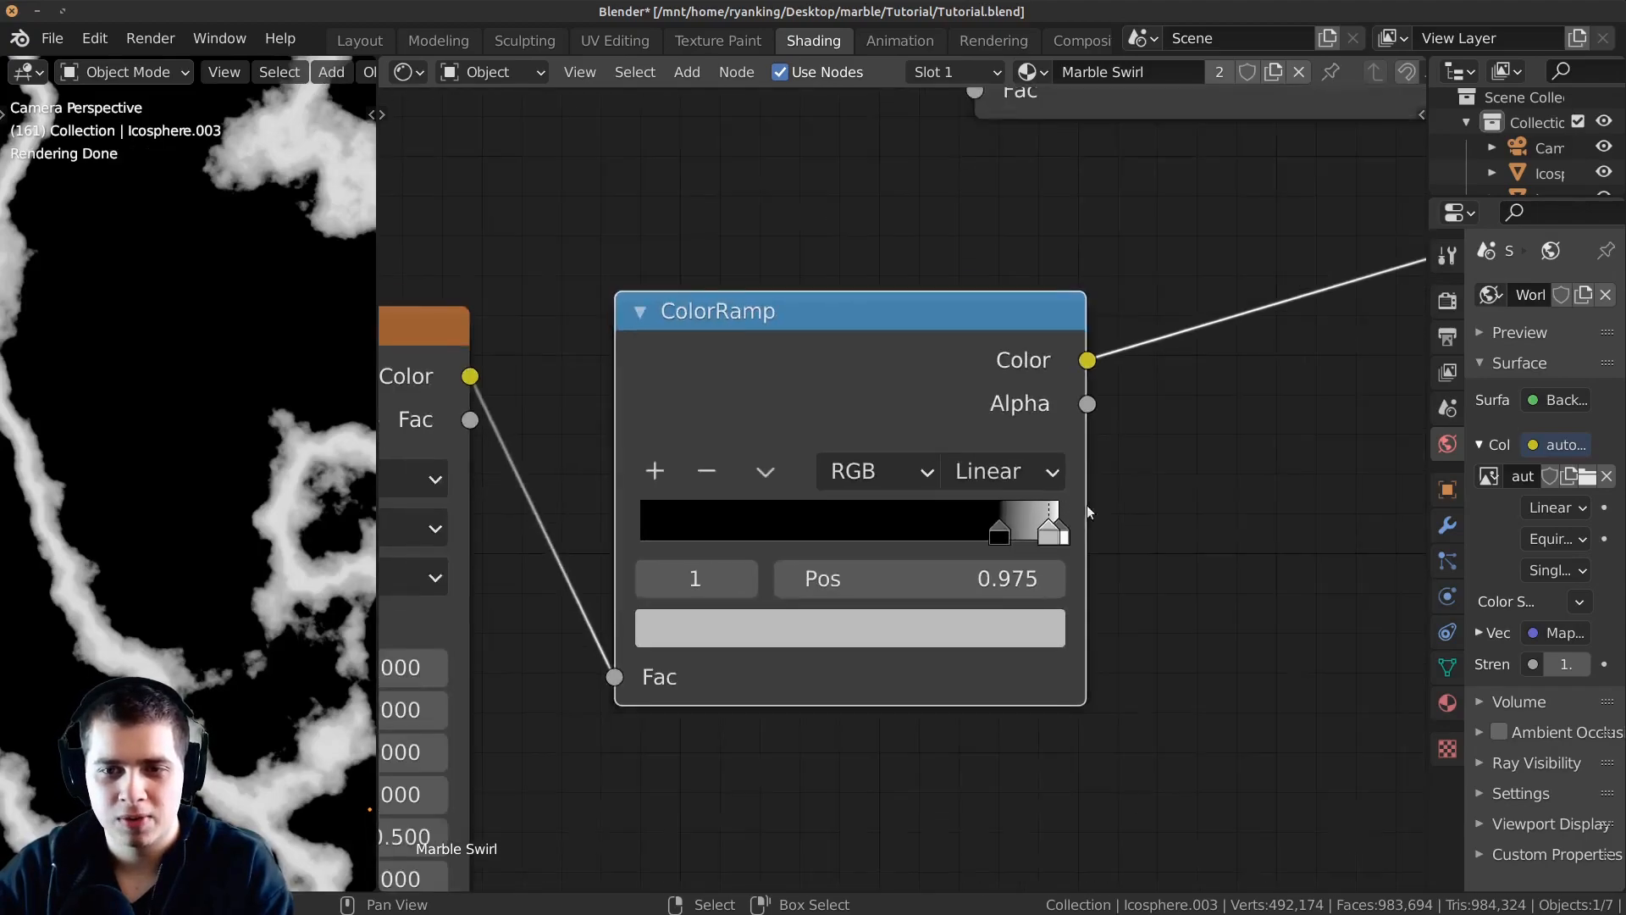
left_click(903, 631)
left_click_drag(1040, 169, 1042, 232)
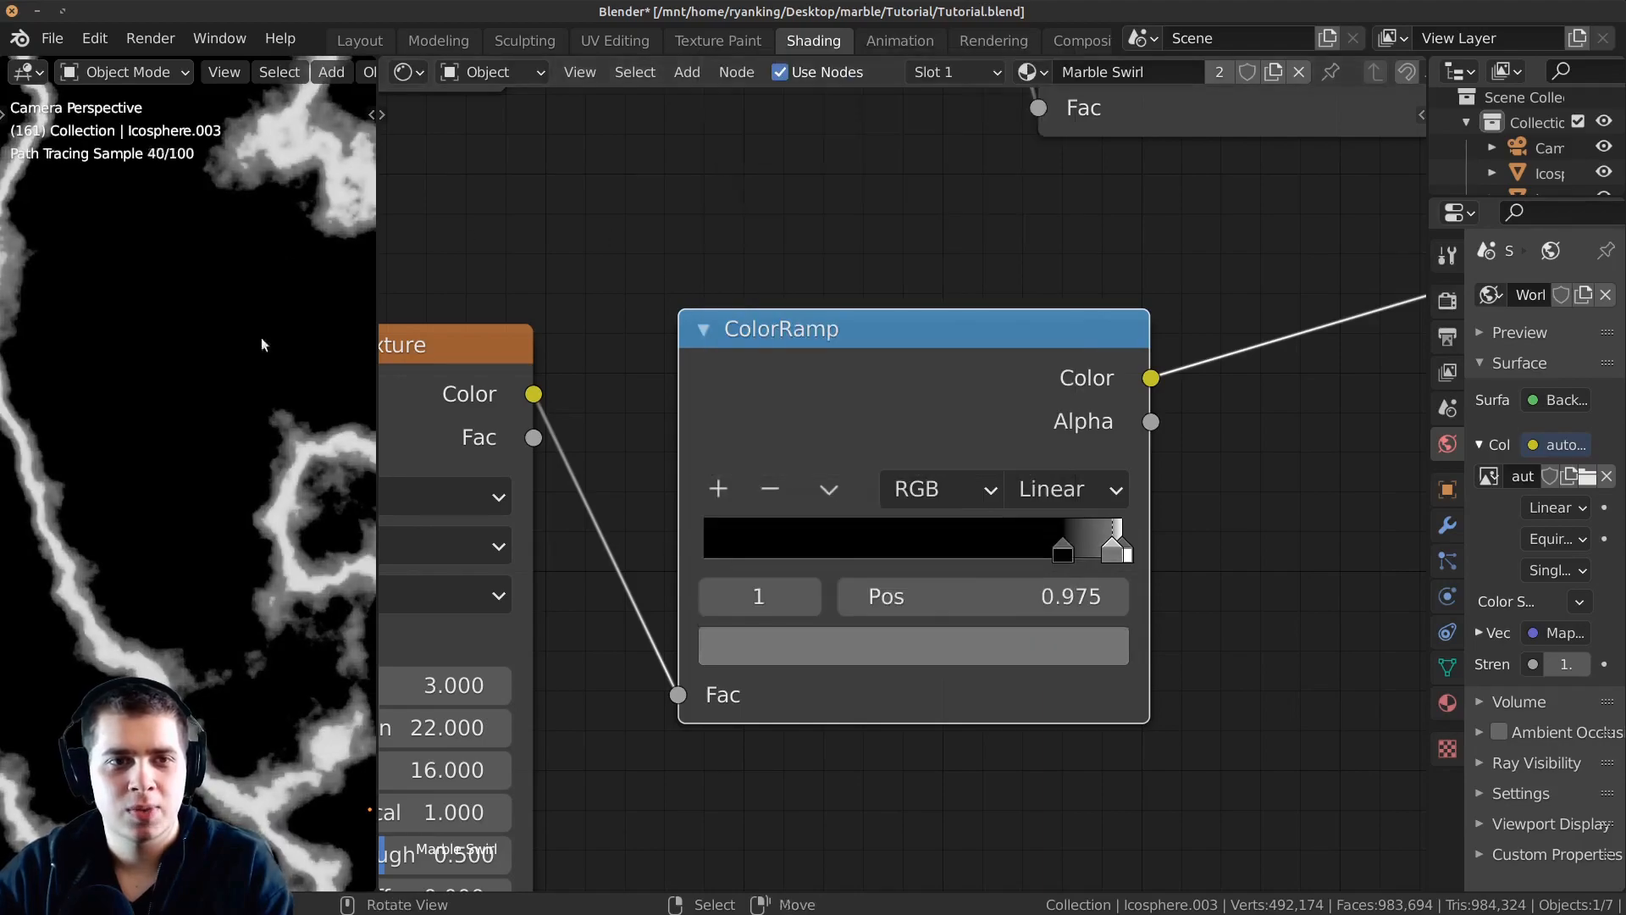
Shift the gray stop to 0.988, nudge the black stop slightly toward it, and darken the gray further.
middle_click_drag(179, 600, 97, 624, "shift")
middle_click_drag(1008, 528, 969, 519)
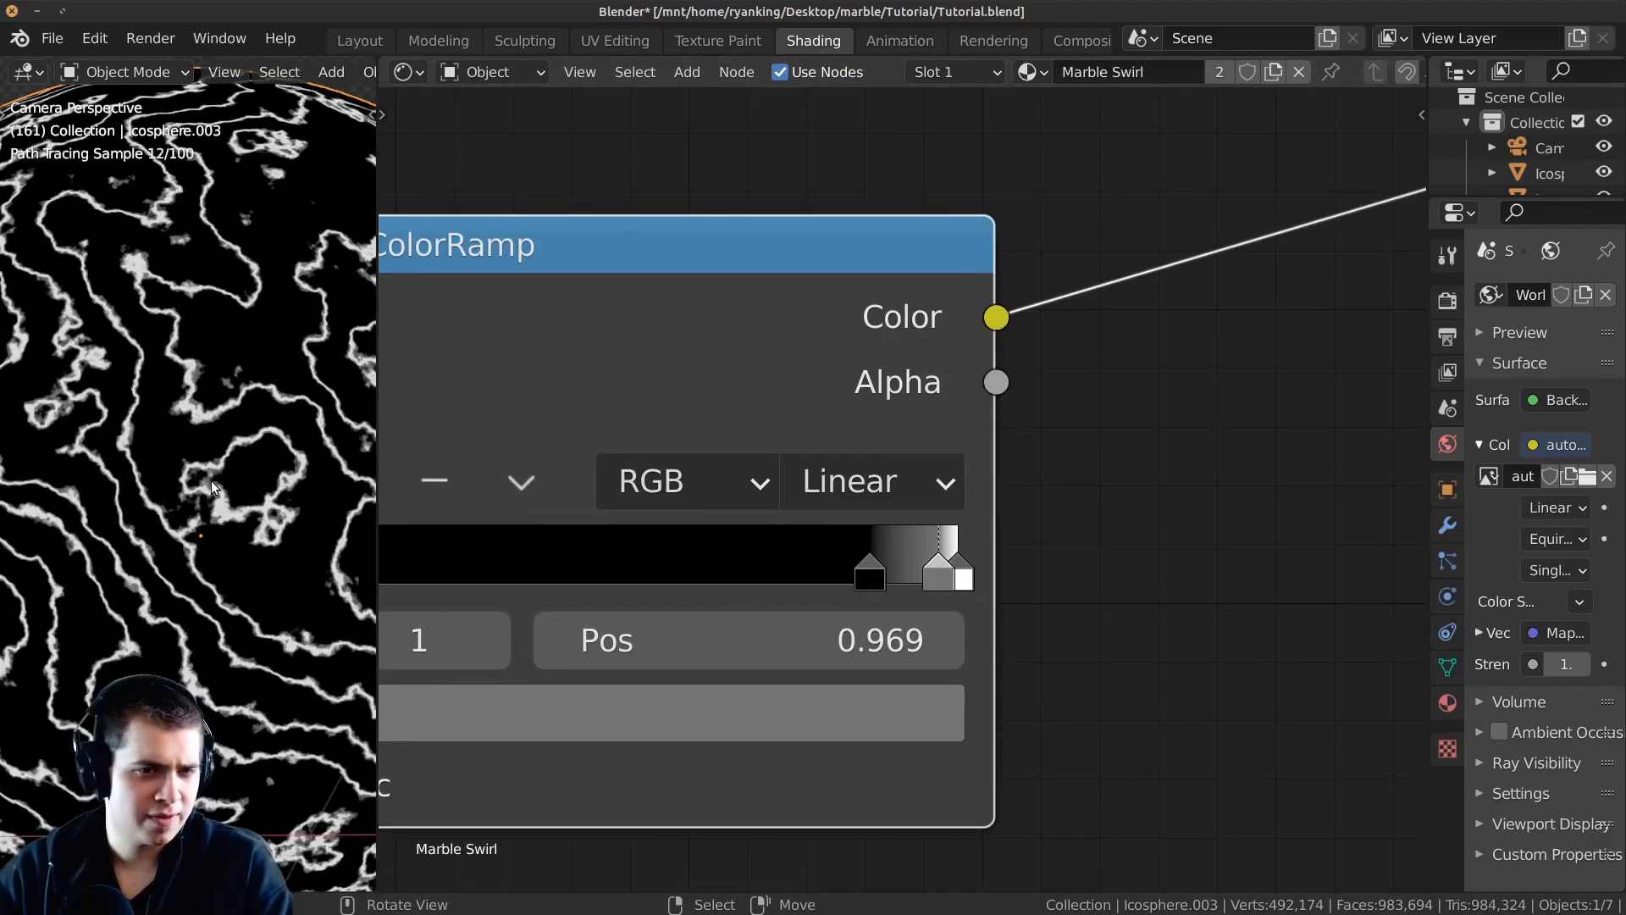
scroll(141, 579, "down", 1)
scroll(178, 565, "up", 2)
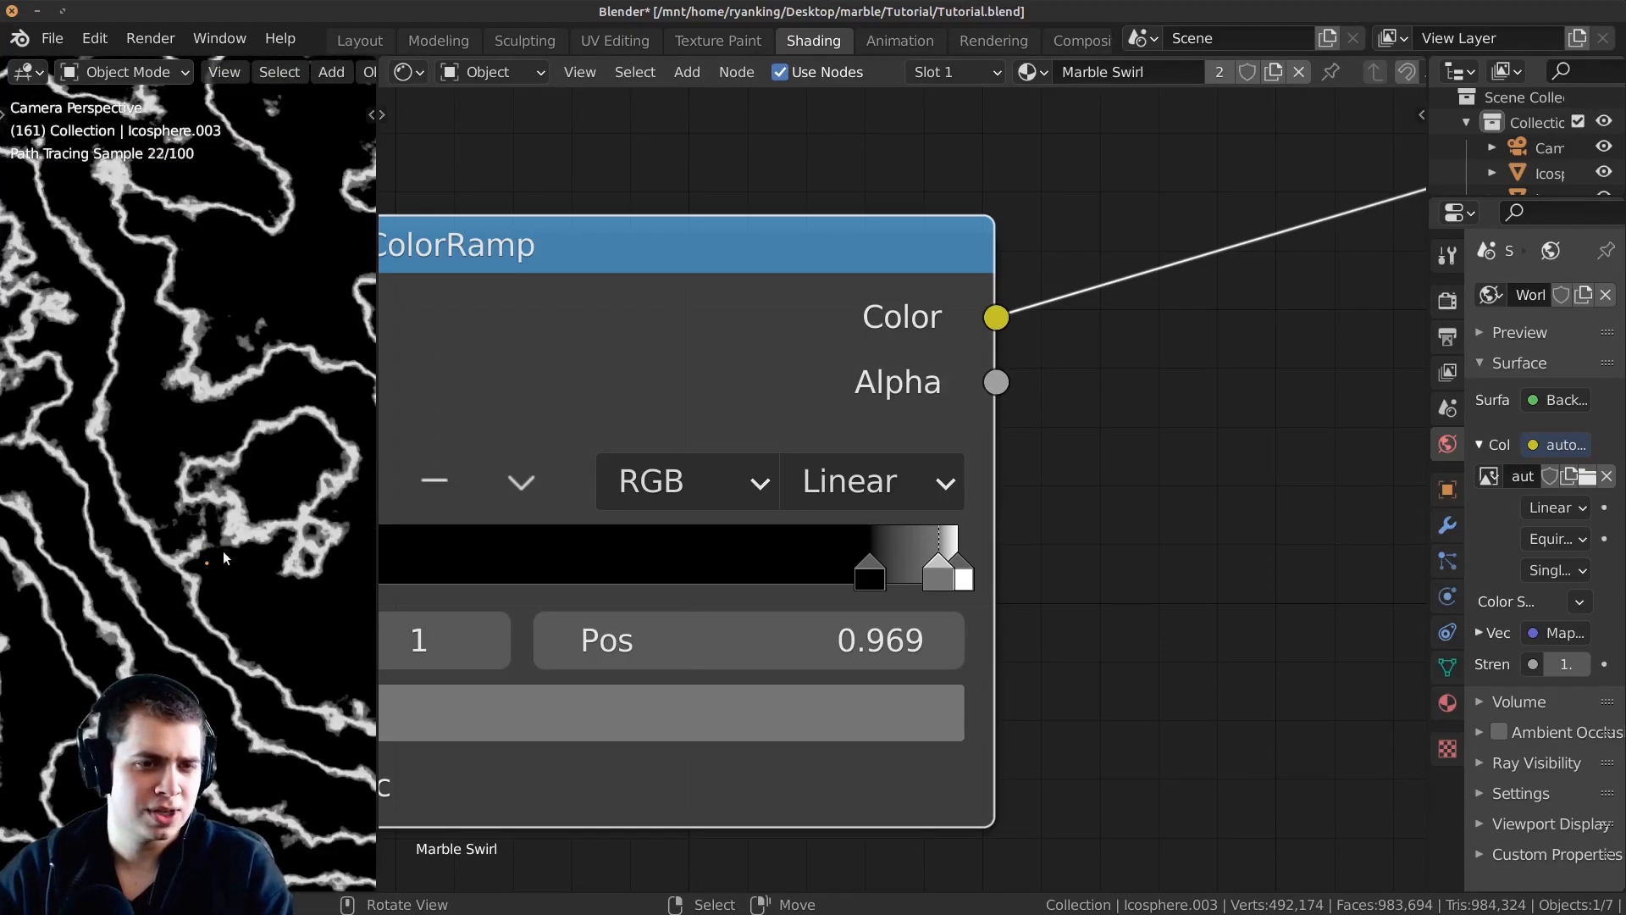
scroll(218, 551, "up", 2)
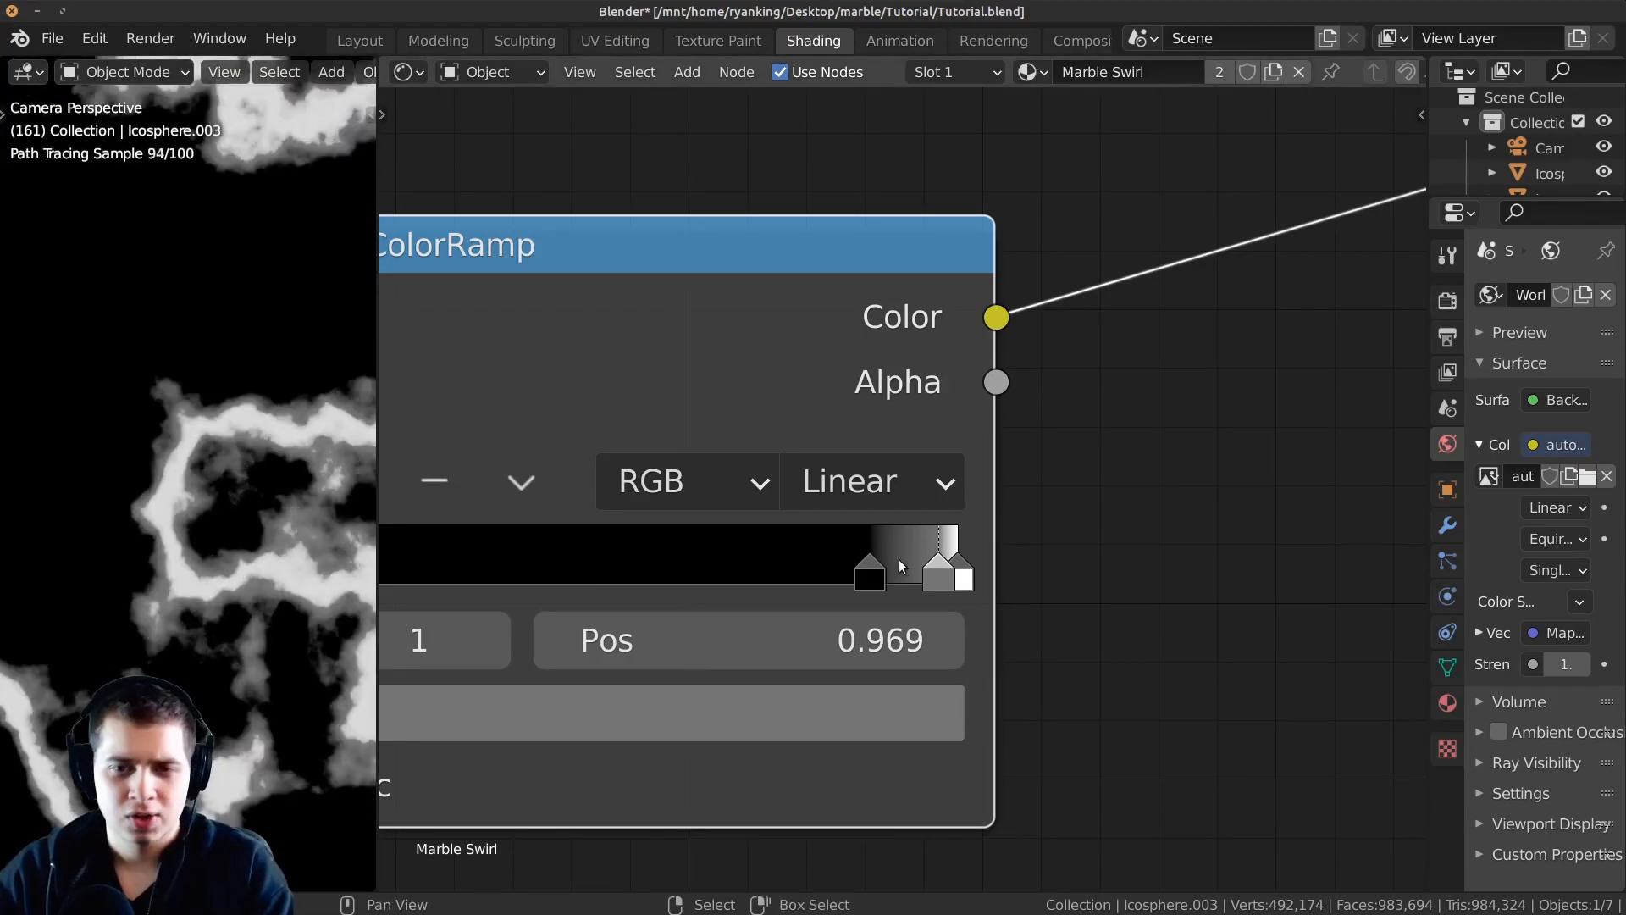
middle_click_drag(952, 589, 909, 506)
left_click_drag(900, 489, 907, 491)
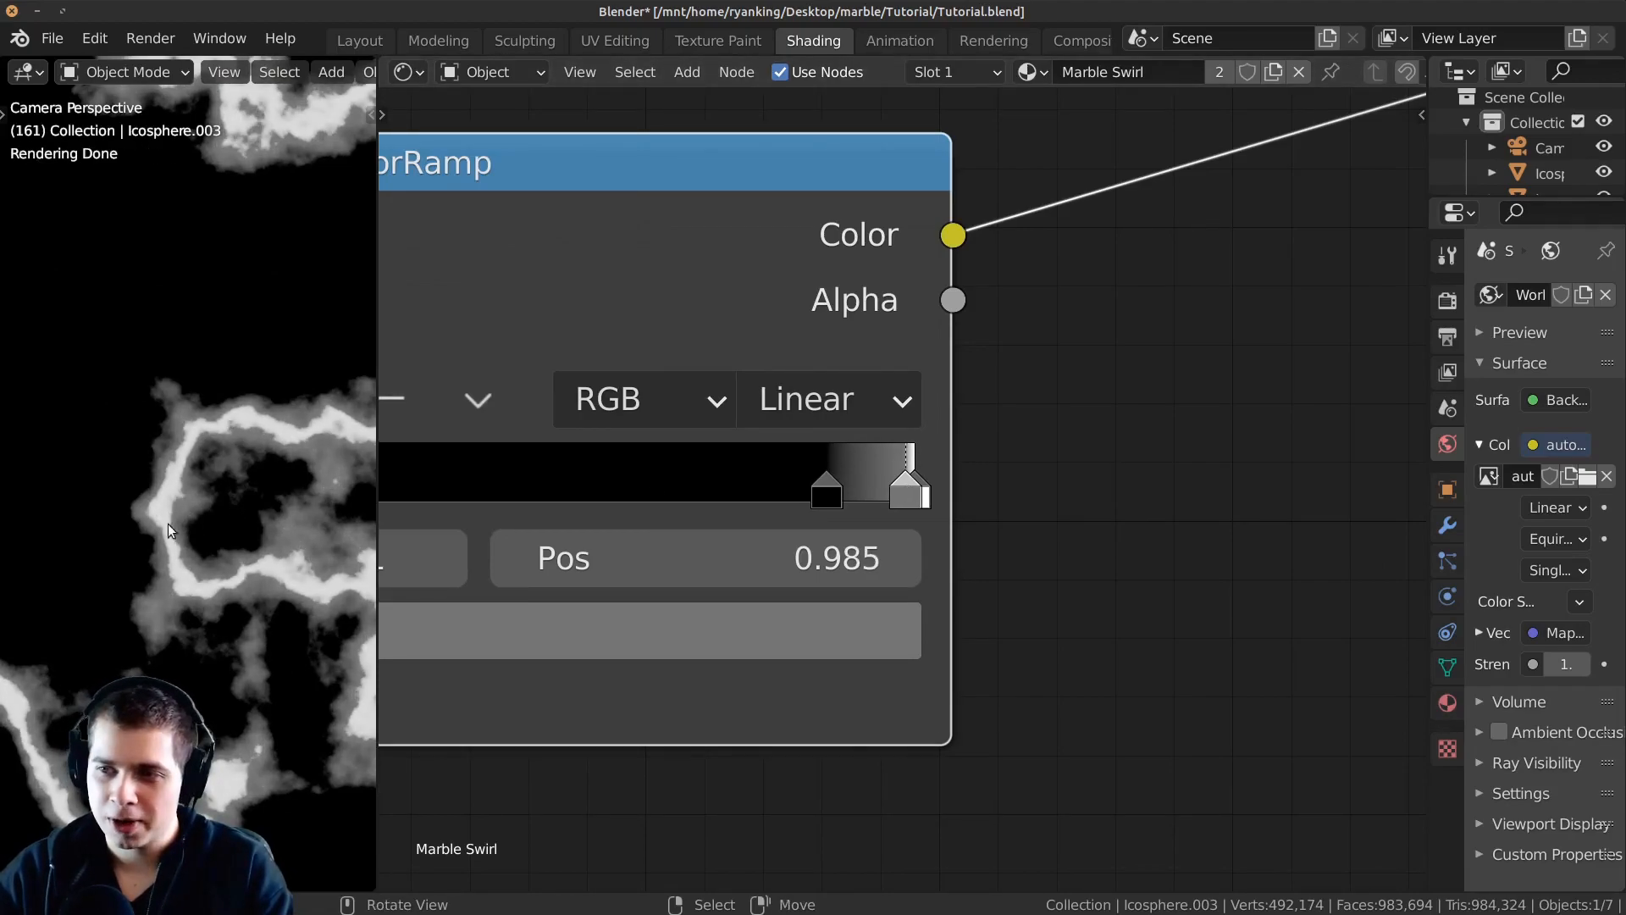
scroll(220, 576, "down", 5)
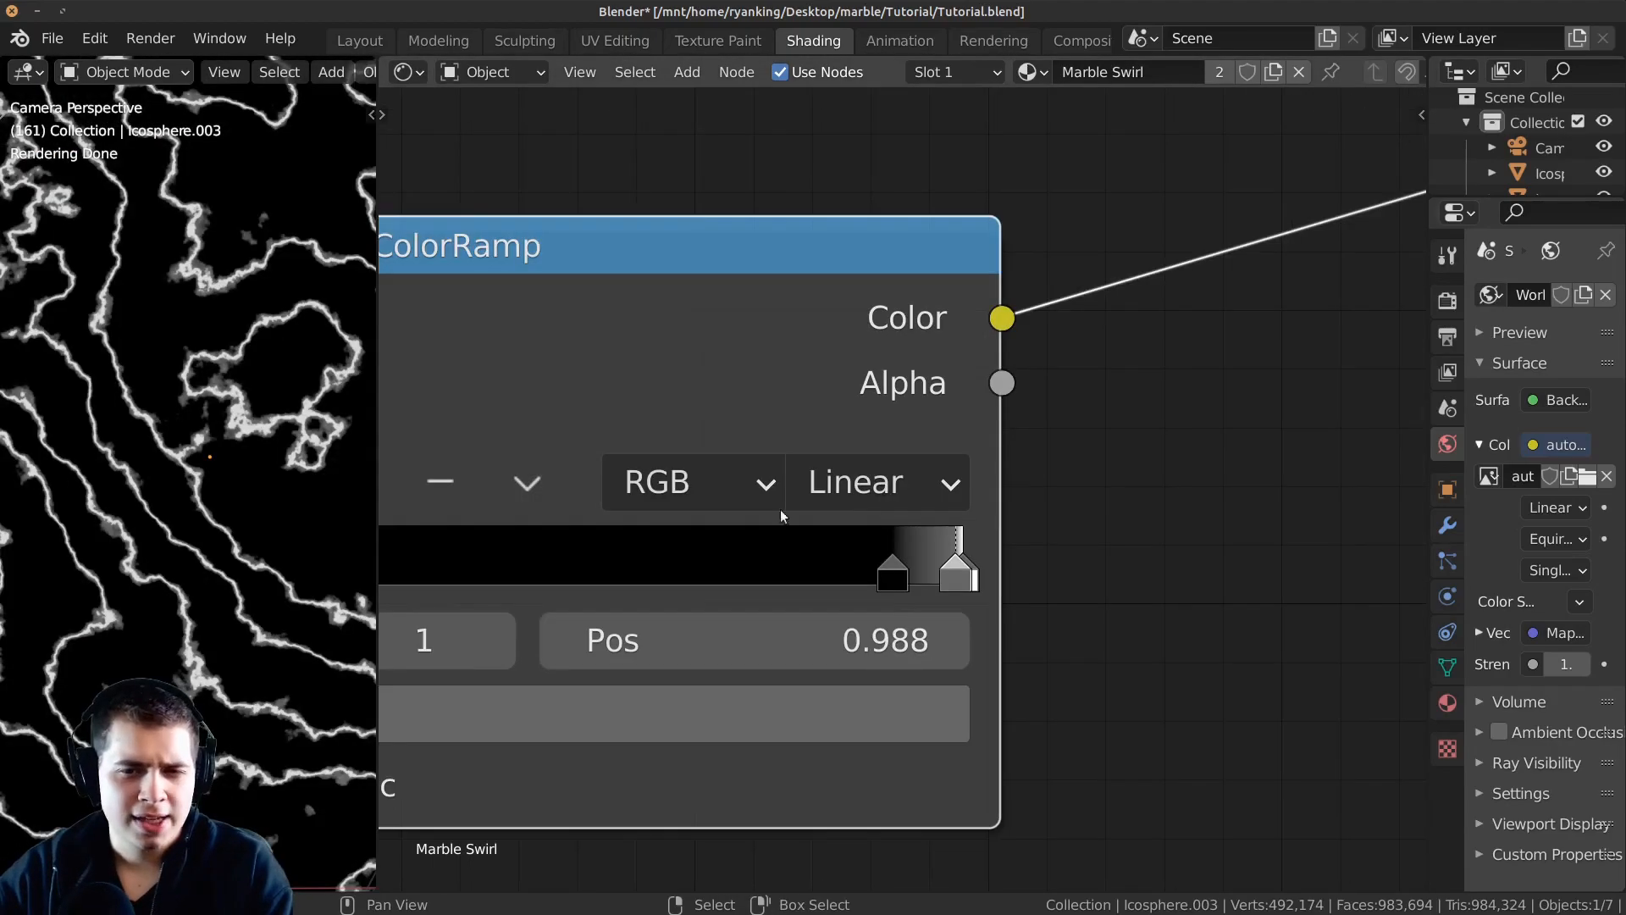
middle_click_drag(746, 555, 764, 555)
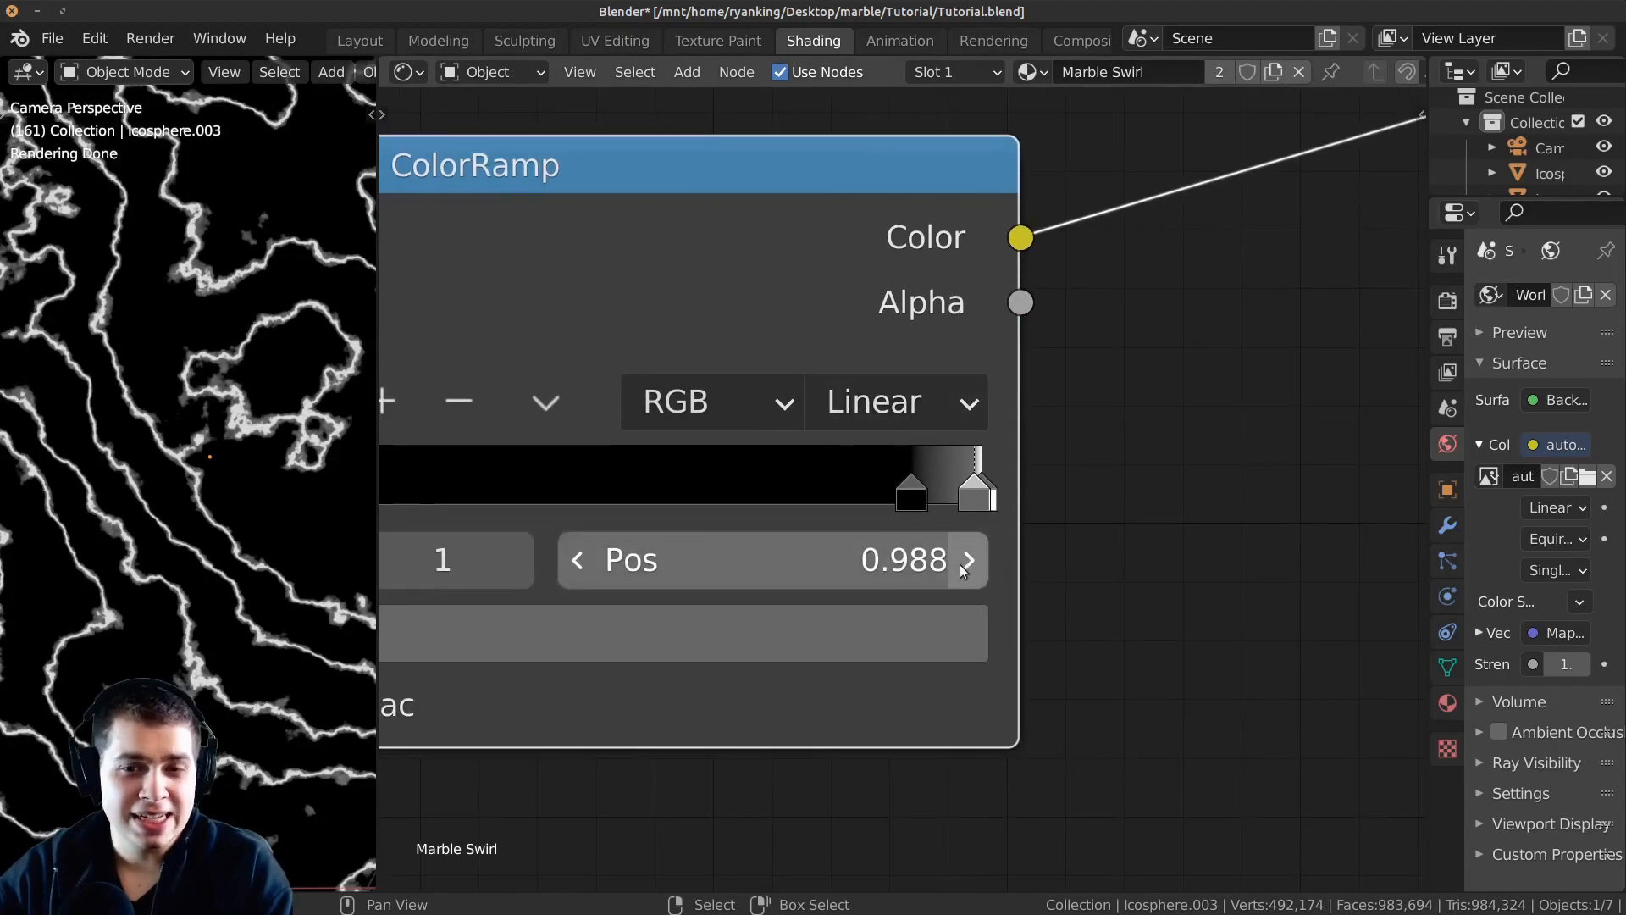
left_click(800, 641)
Examine the wave vein pattern on the sphere and cube from close up and farther away.
scroll(796, 647, "down", 1)
scroll(216, 364, "down", 4)
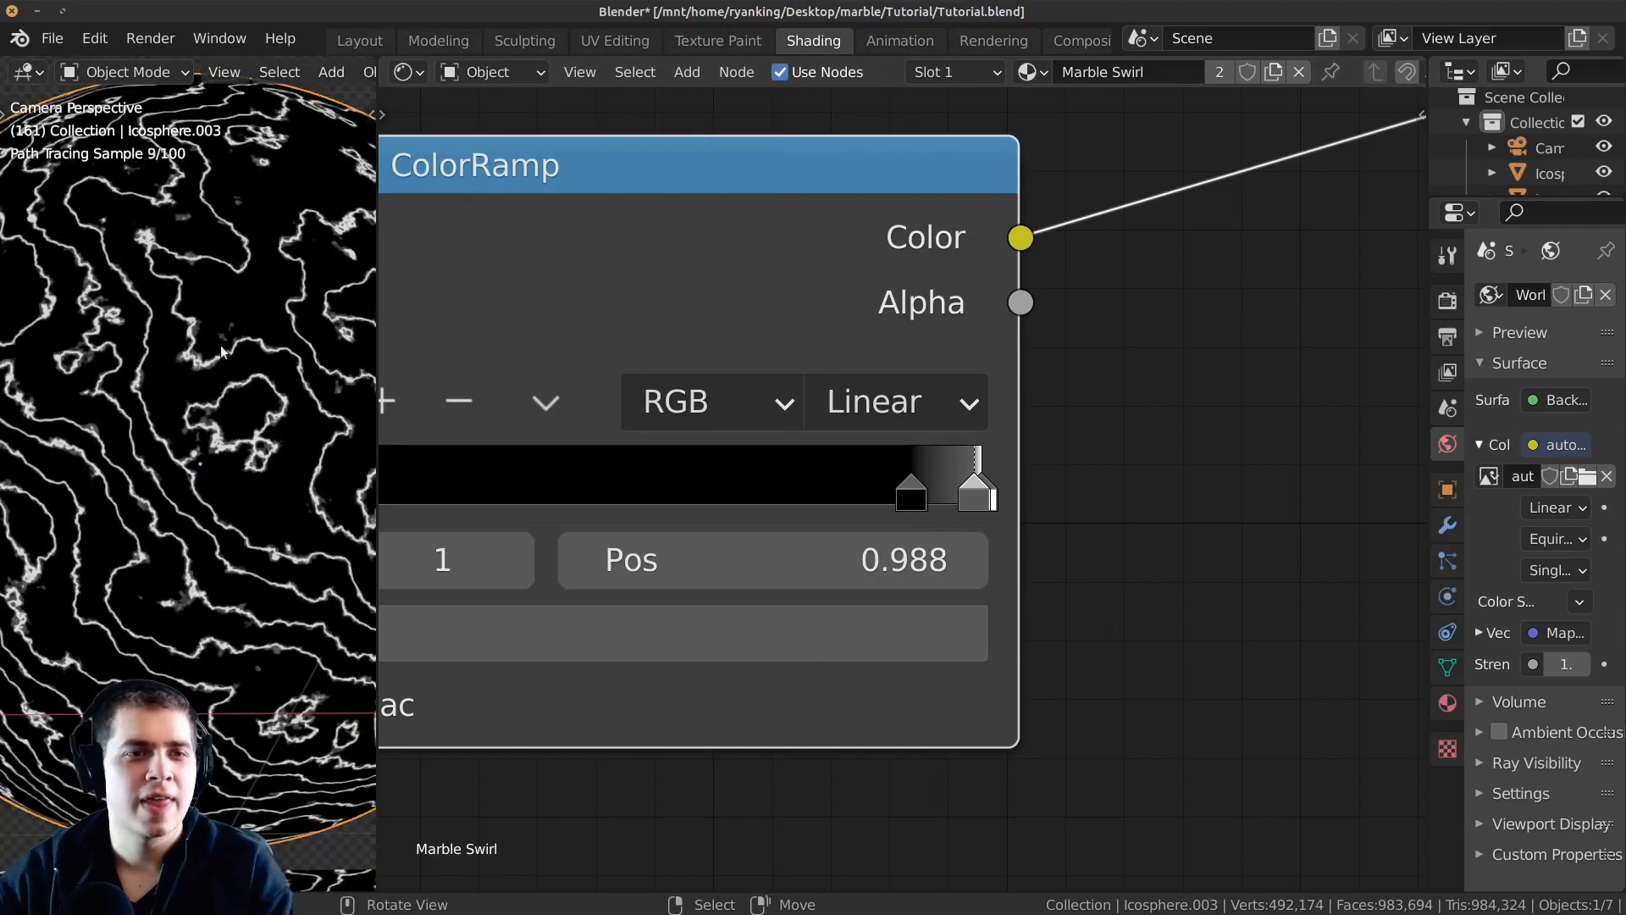
scroll(158, 421, "down", 4)
scroll(214, 480, "up", 5)
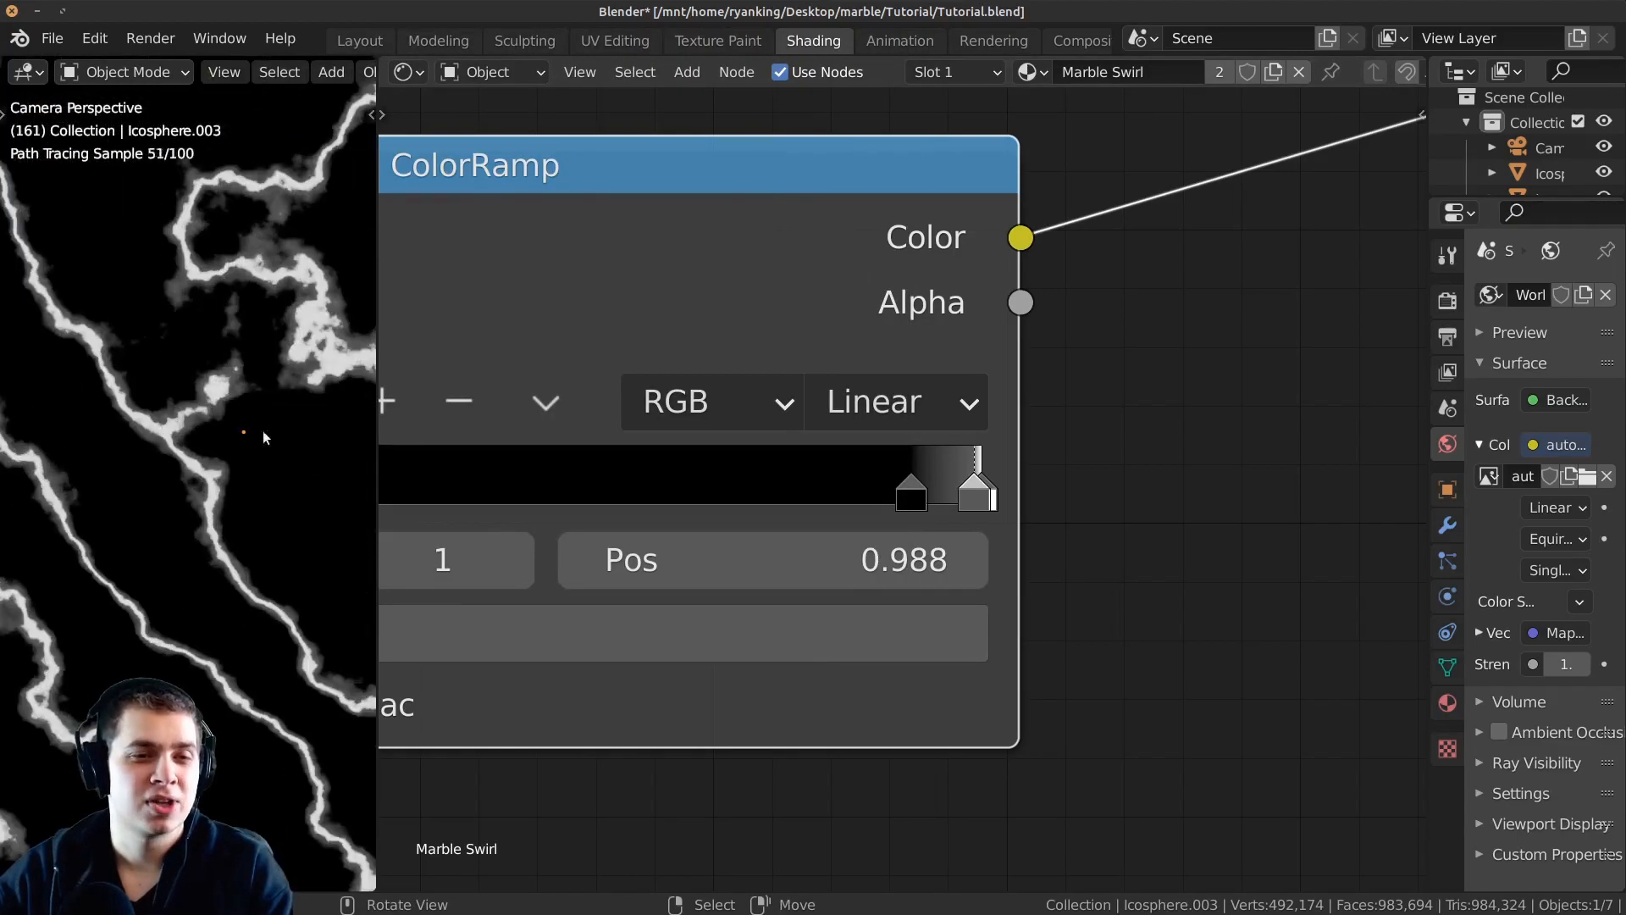
scroll(258, 497, "down", 5)
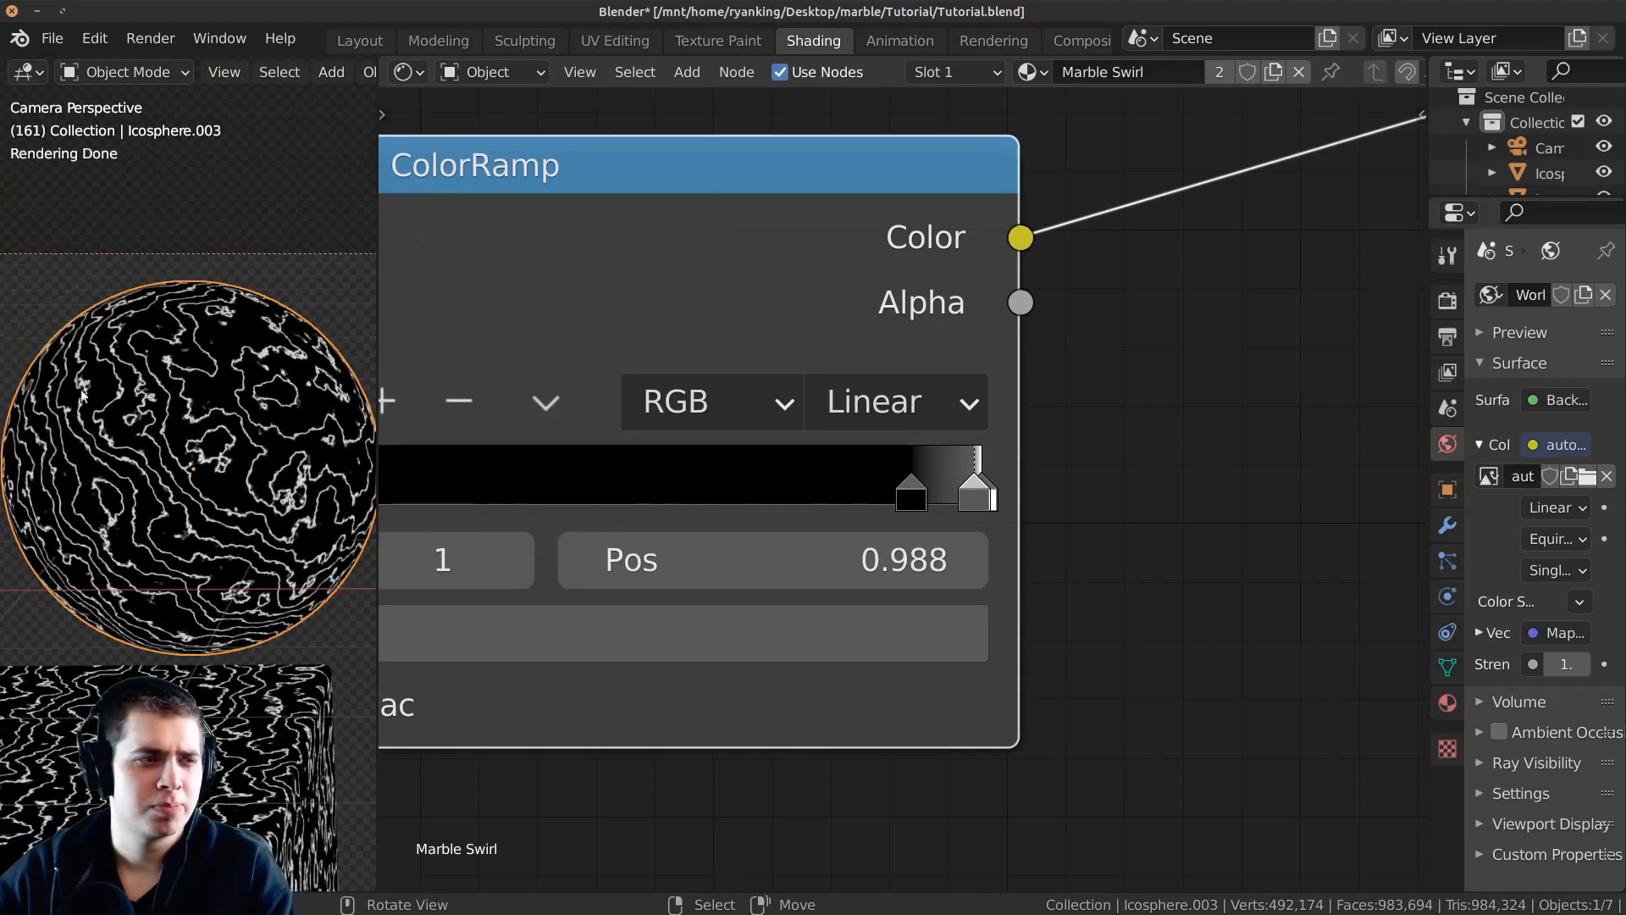
scroll(227, 547, "down", 1)
middle_click_drag(320, 632, 320, 574, "shift")
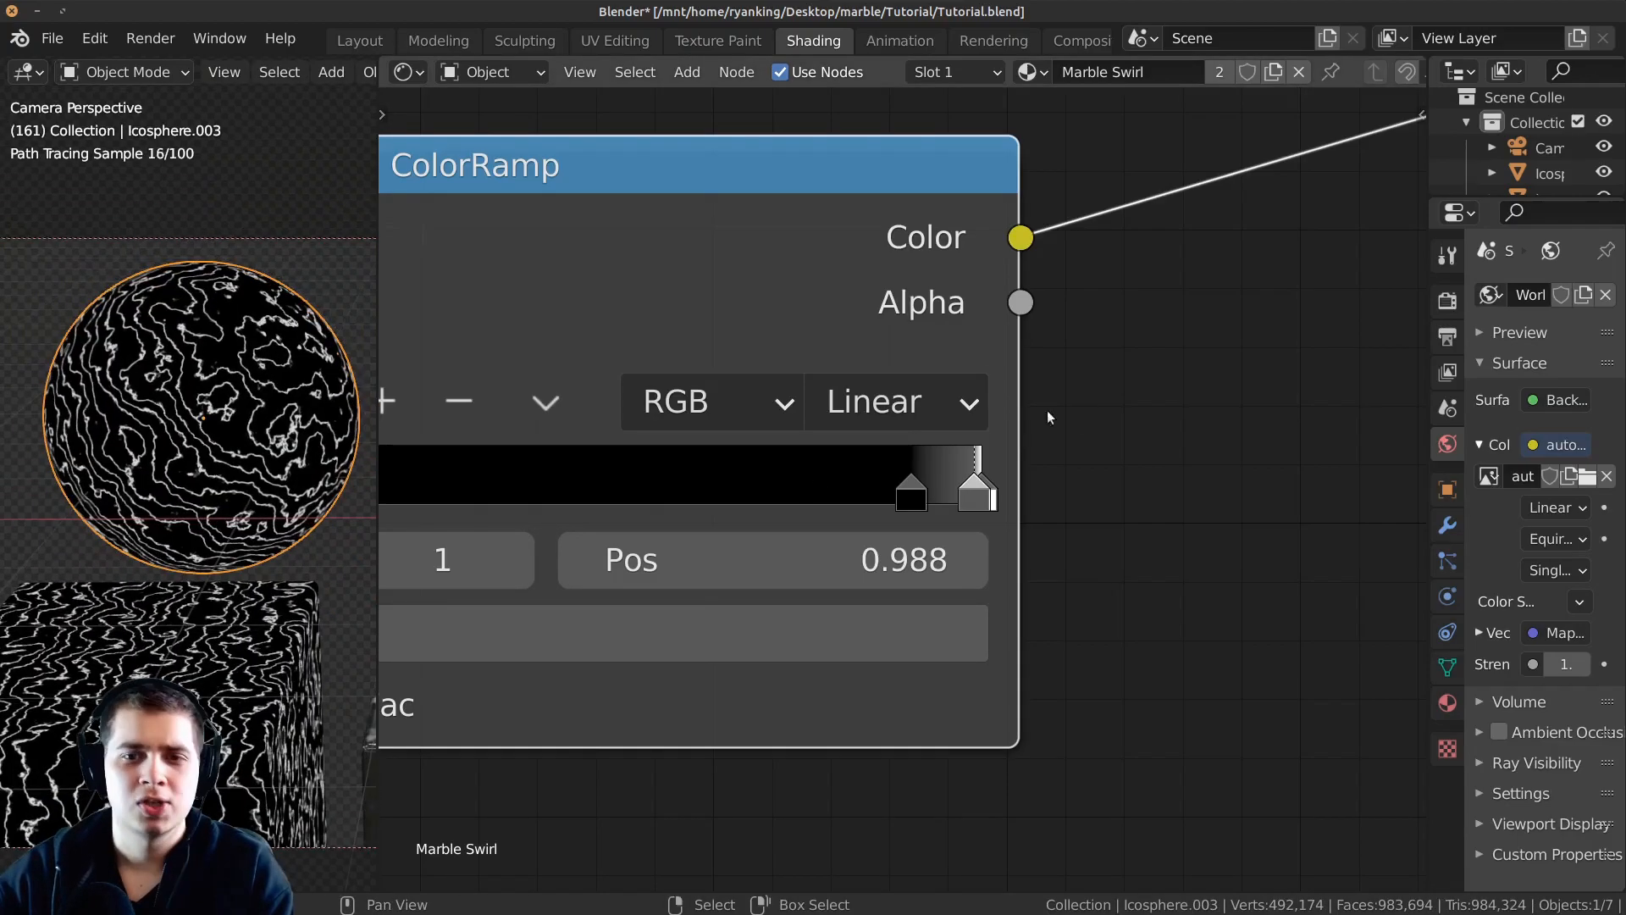
scroll(1048, 416, "down", 6)
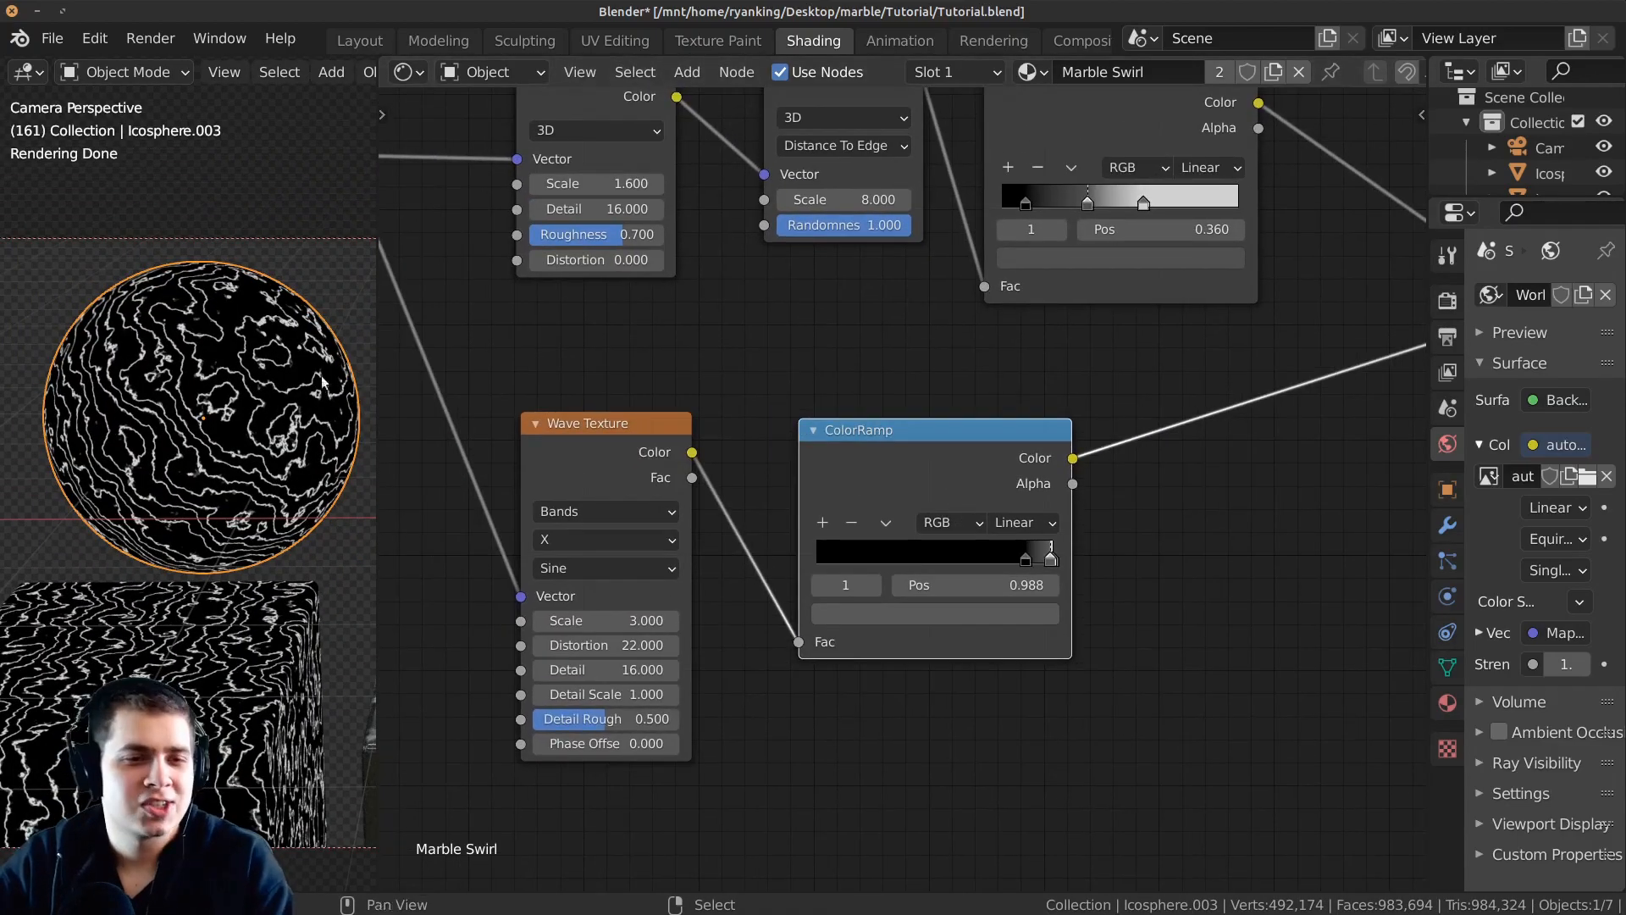
middle_click_drag(283, 348, 235, 394, "shift")
scroll(232, 373, "down", 2)
scroll(219, 324, "up", 2)
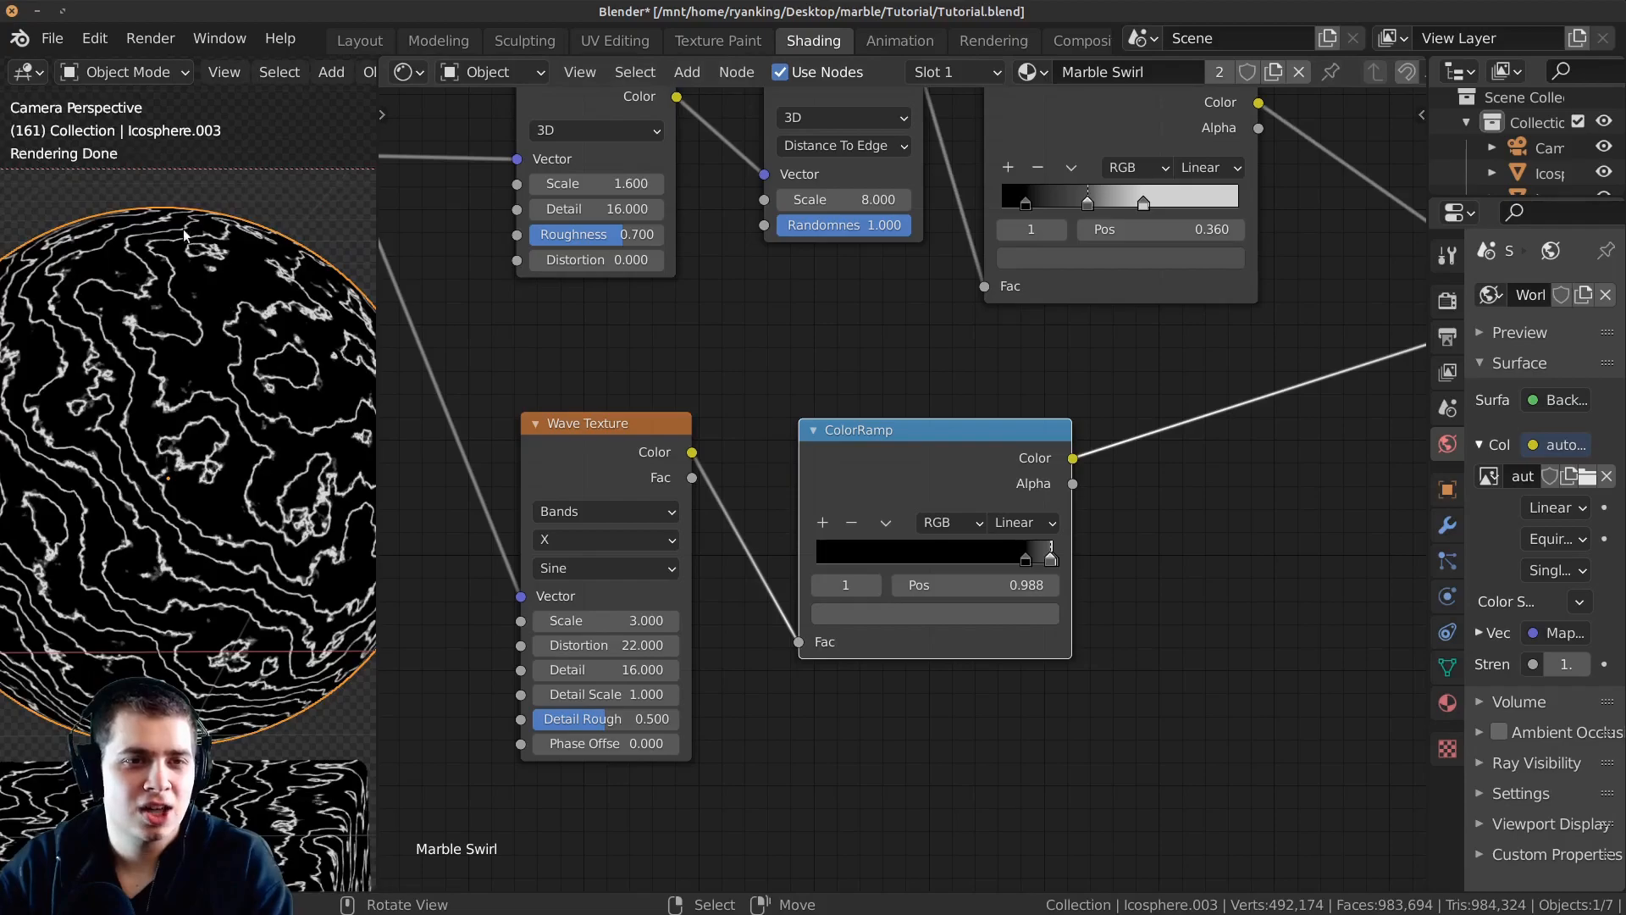
Inspect the thin white veins on the sphere and cube from several angles and distances.
middle_click_drag(123, 216, 153, 211, "shift")
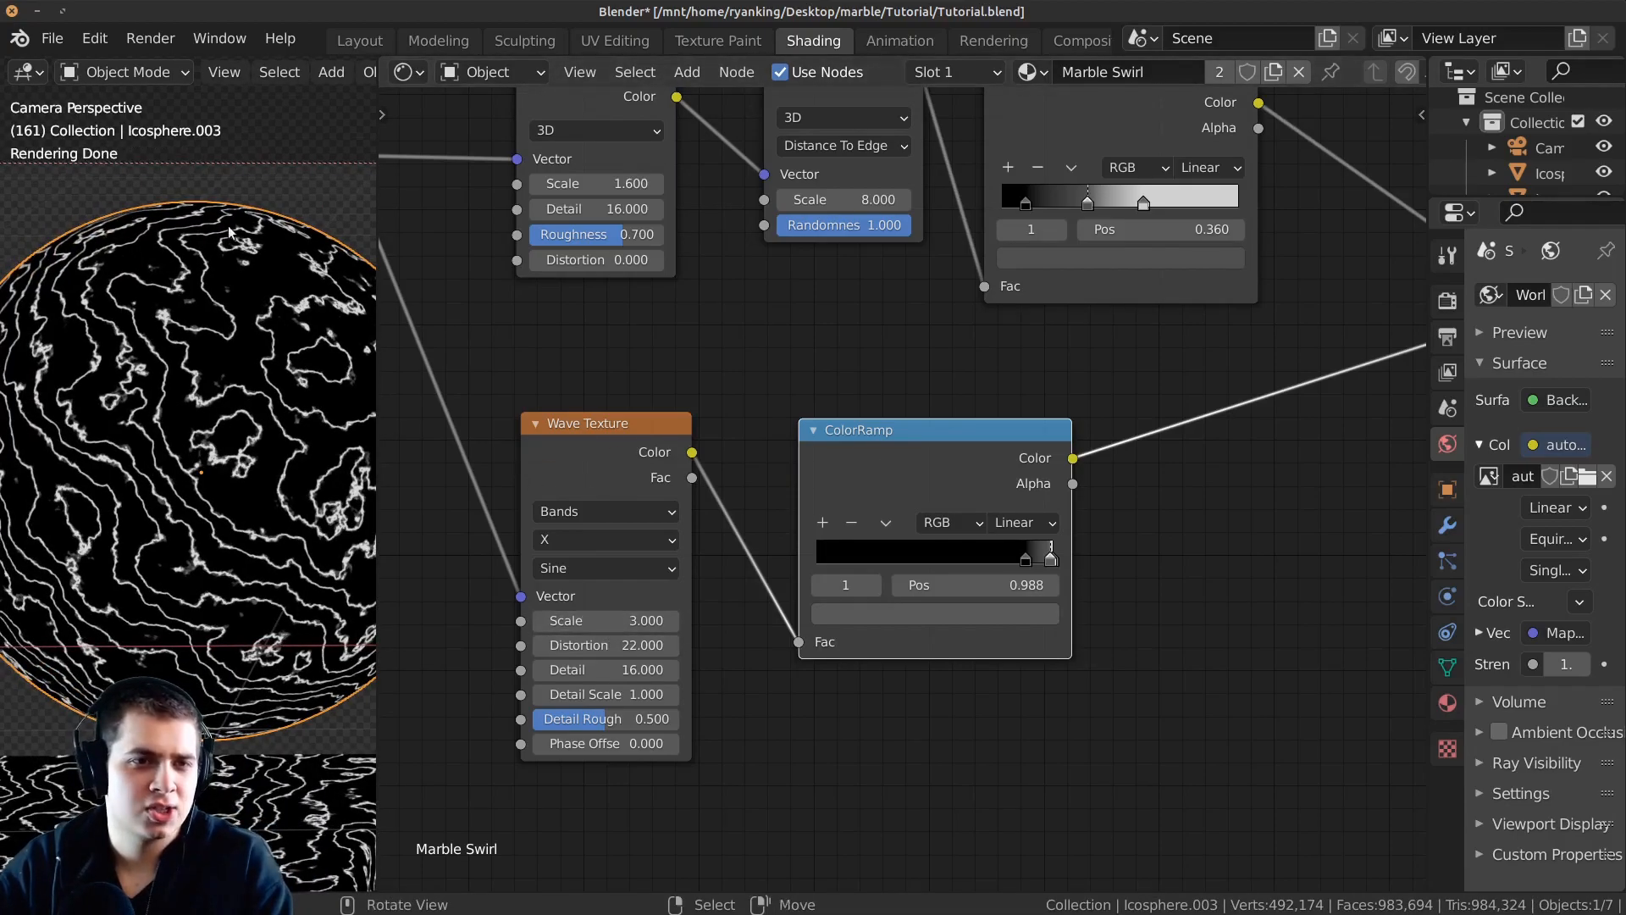
middle_click_drag(258, 165, 271, 217, "shift")
middle_click_drag(308, 338, 353, 383)
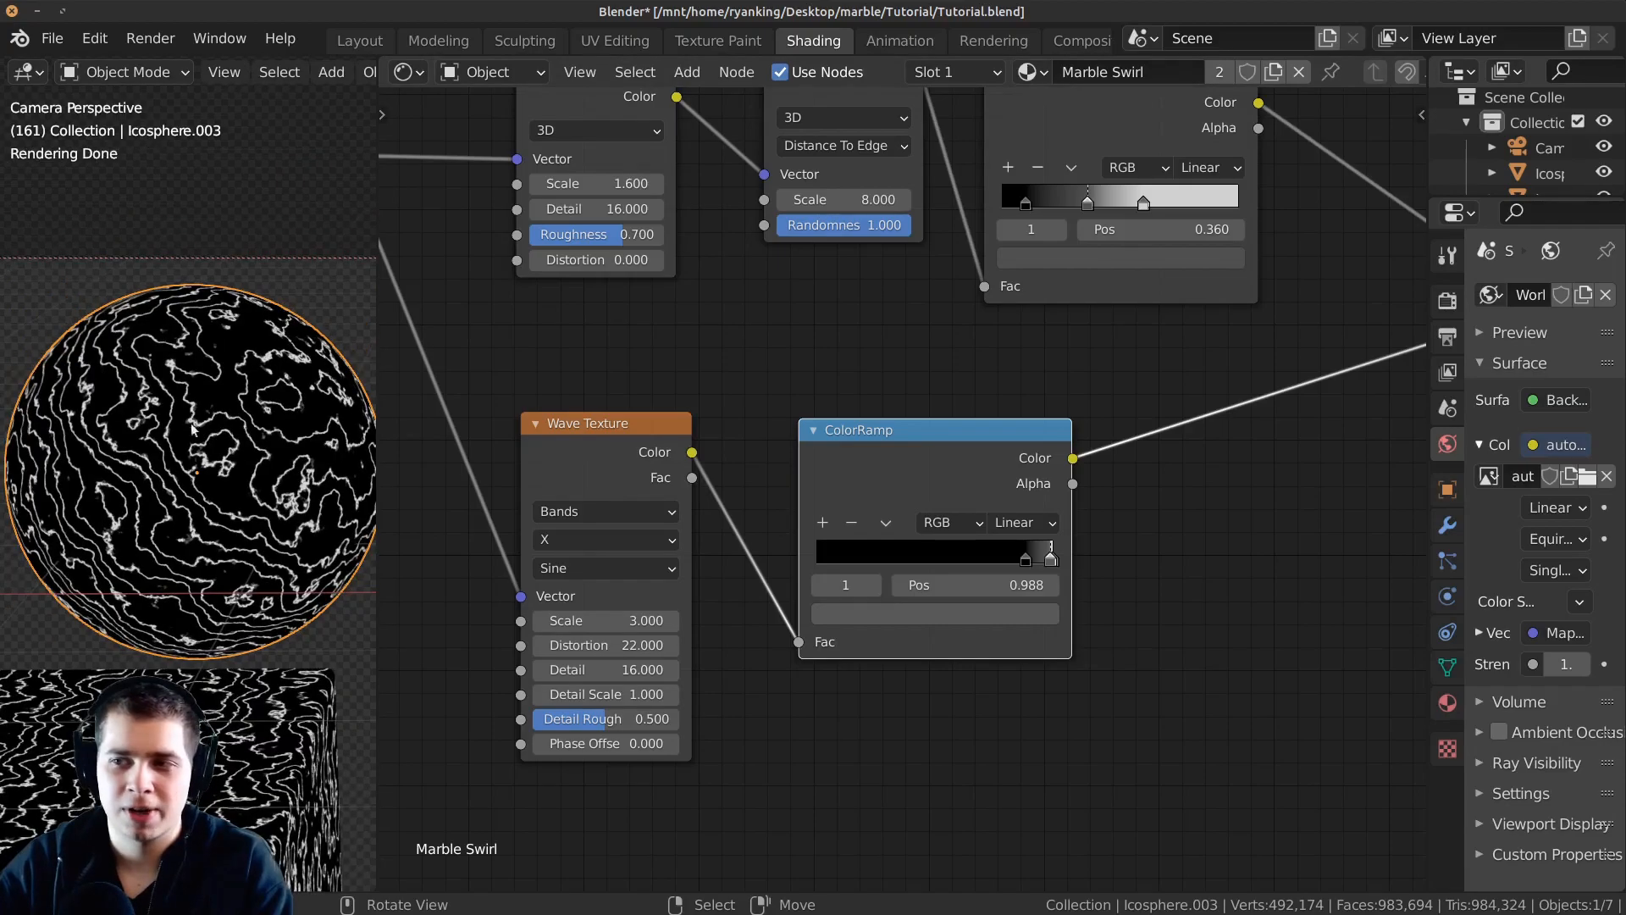
middle_click_drag(158, 587, 178, 436)
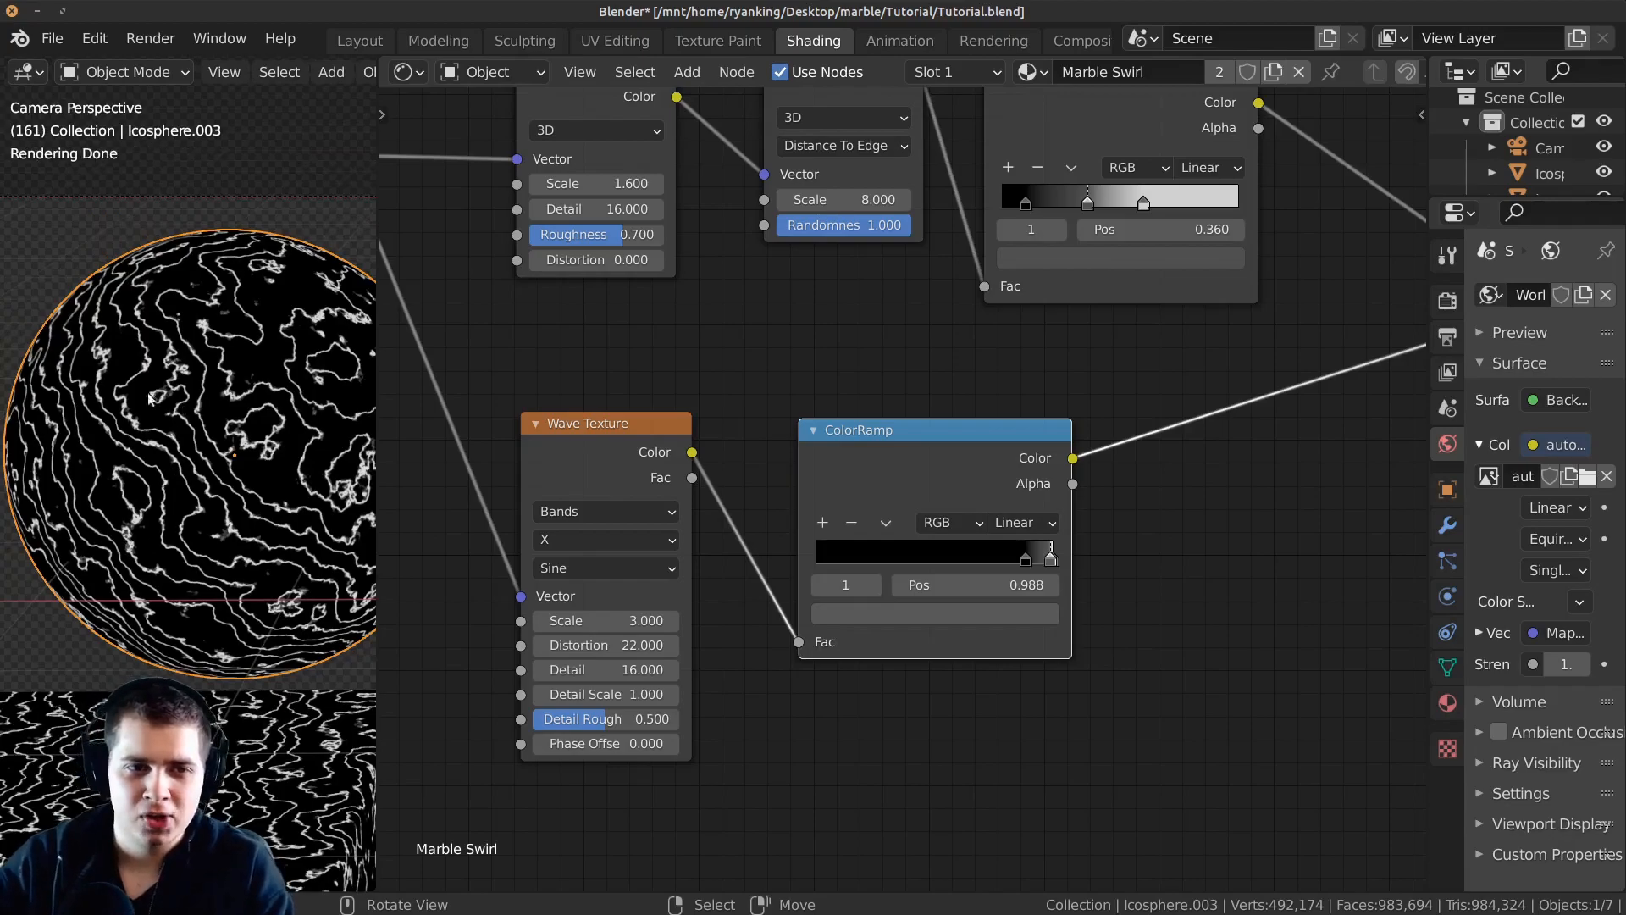
mouse_move(345, 468)
middle_mouse_down()
mouse_move(209, 465)
mouse_move(151, 389)
mouse_move(149, 294)
middle_mouse_up()
scroll(203, 525, "up", 3)
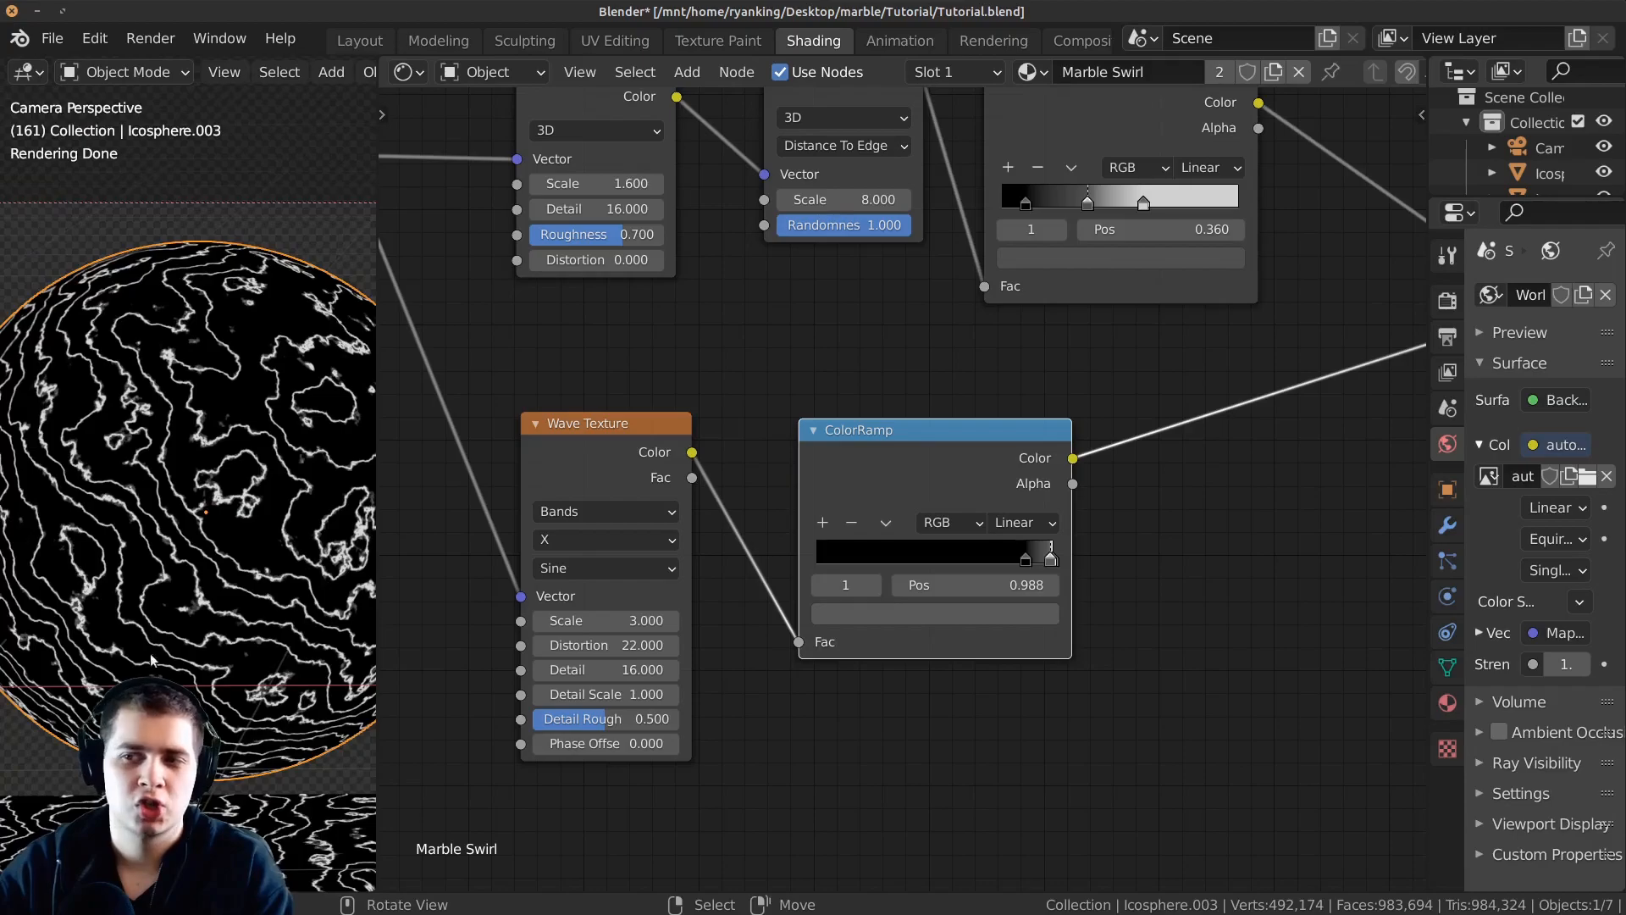
scroll(91, 631, "down", 2)
scroll(1035, 343, "down", 4)
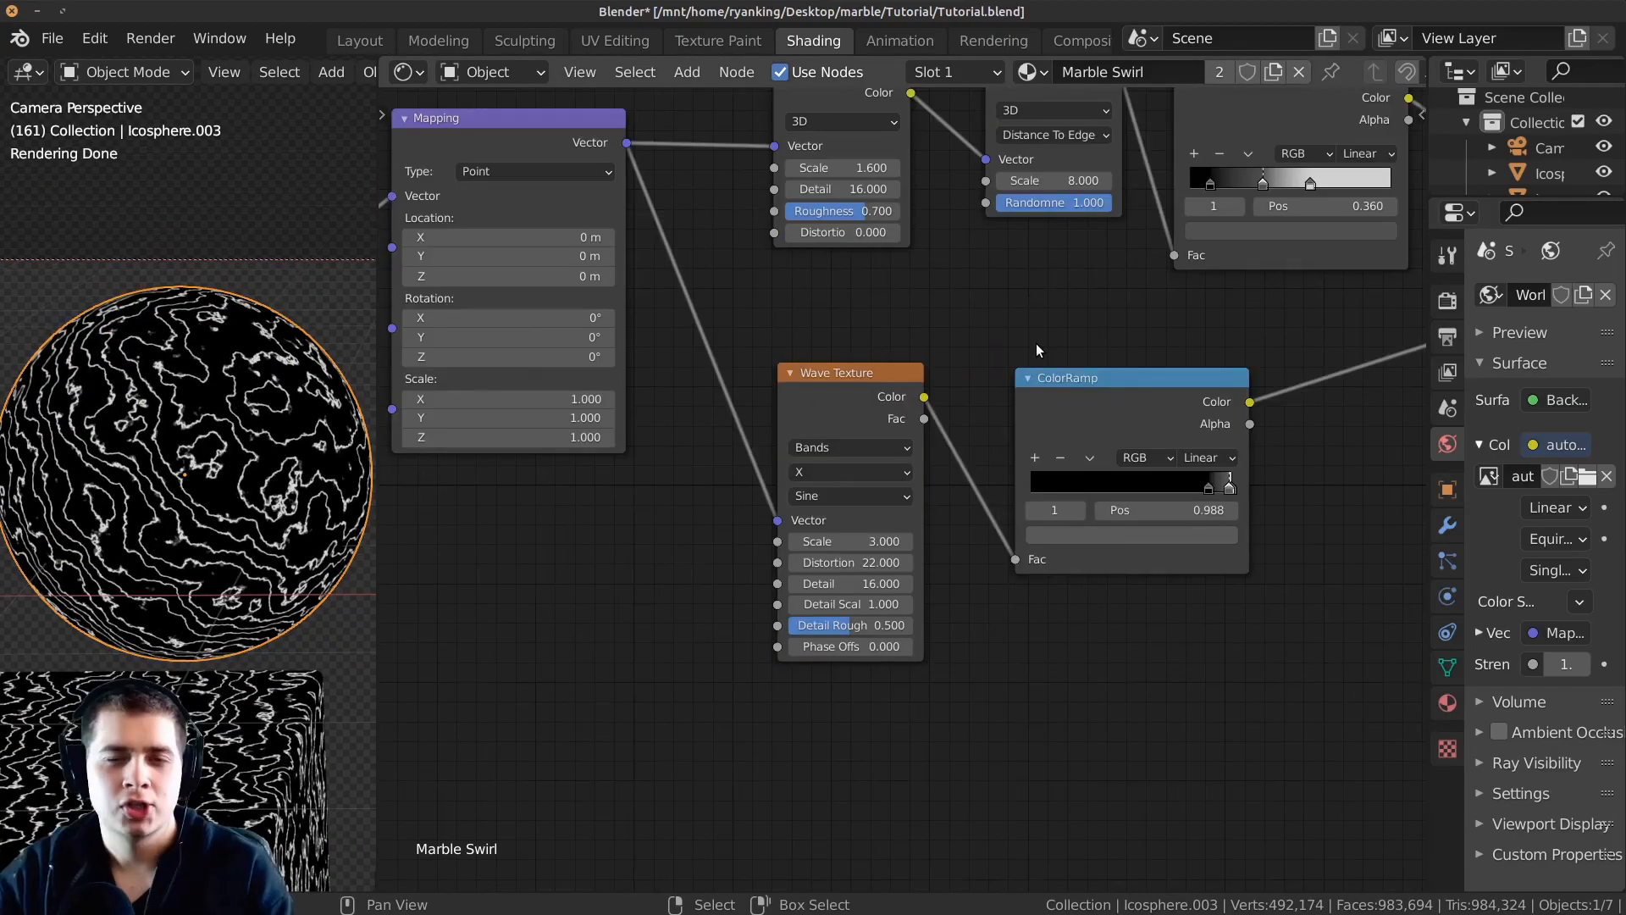
Duplicate the Texture Coordinate, Mapping, Wave Texture and wave ColorRamp nodes and place the copies below the originals.
scroll(786, 368, "down", 1)
key("b")
left_click_drag(565, 259, 907, 455)
key("b")
left_click_drag(747, 394, 1157, 474)
middle_click_drag(1025, 336, 993, 277)
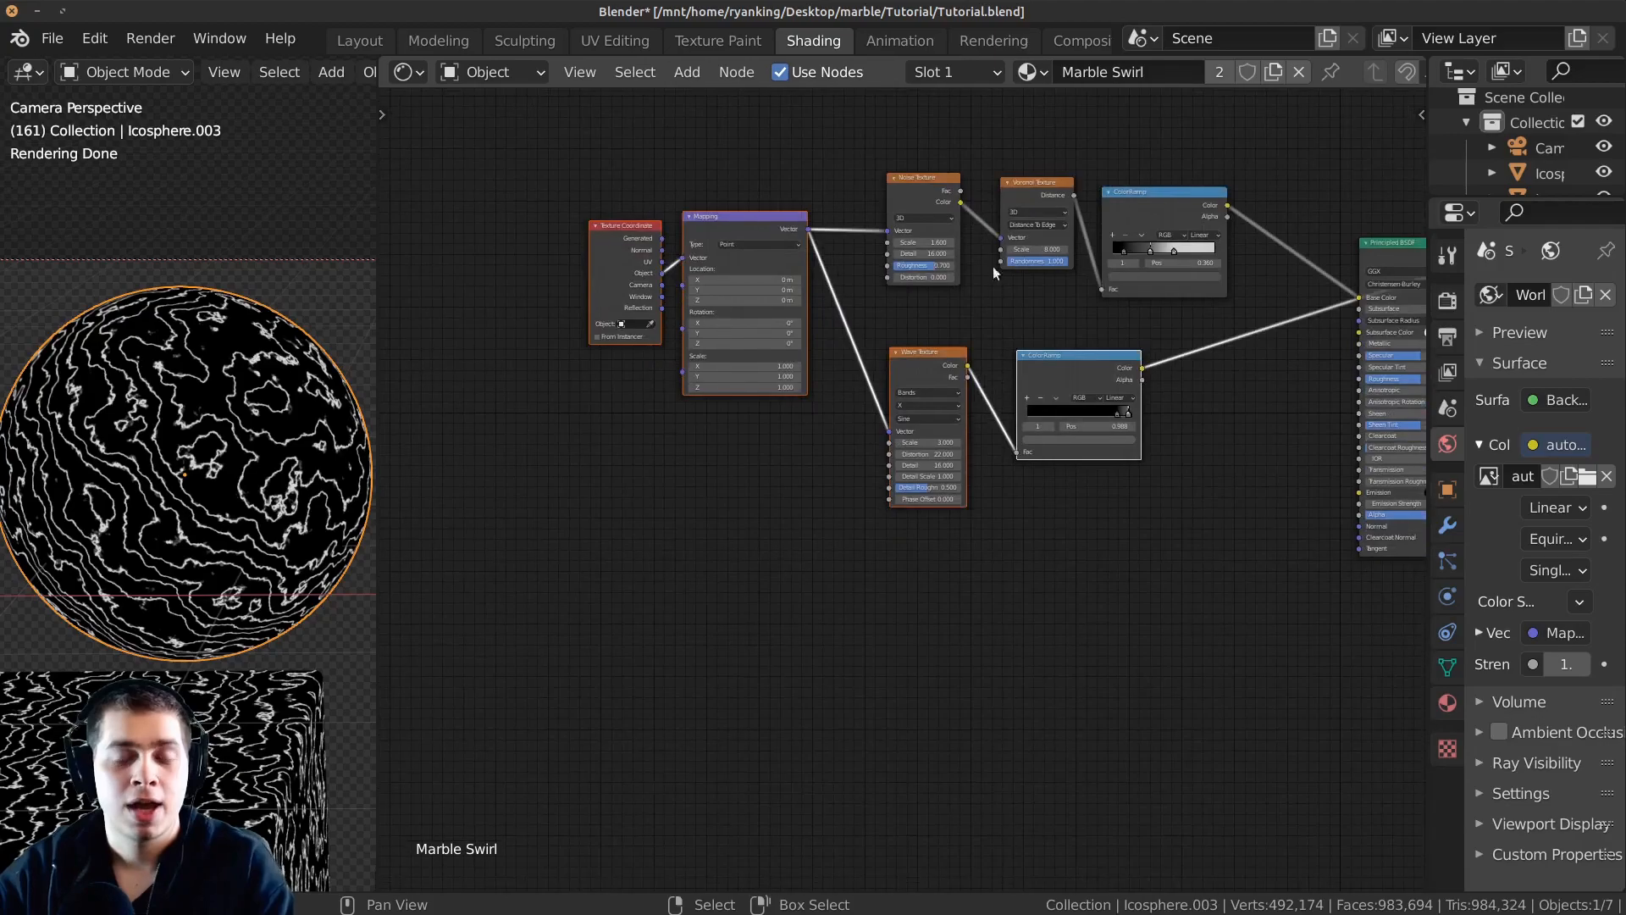
key("shift+d")
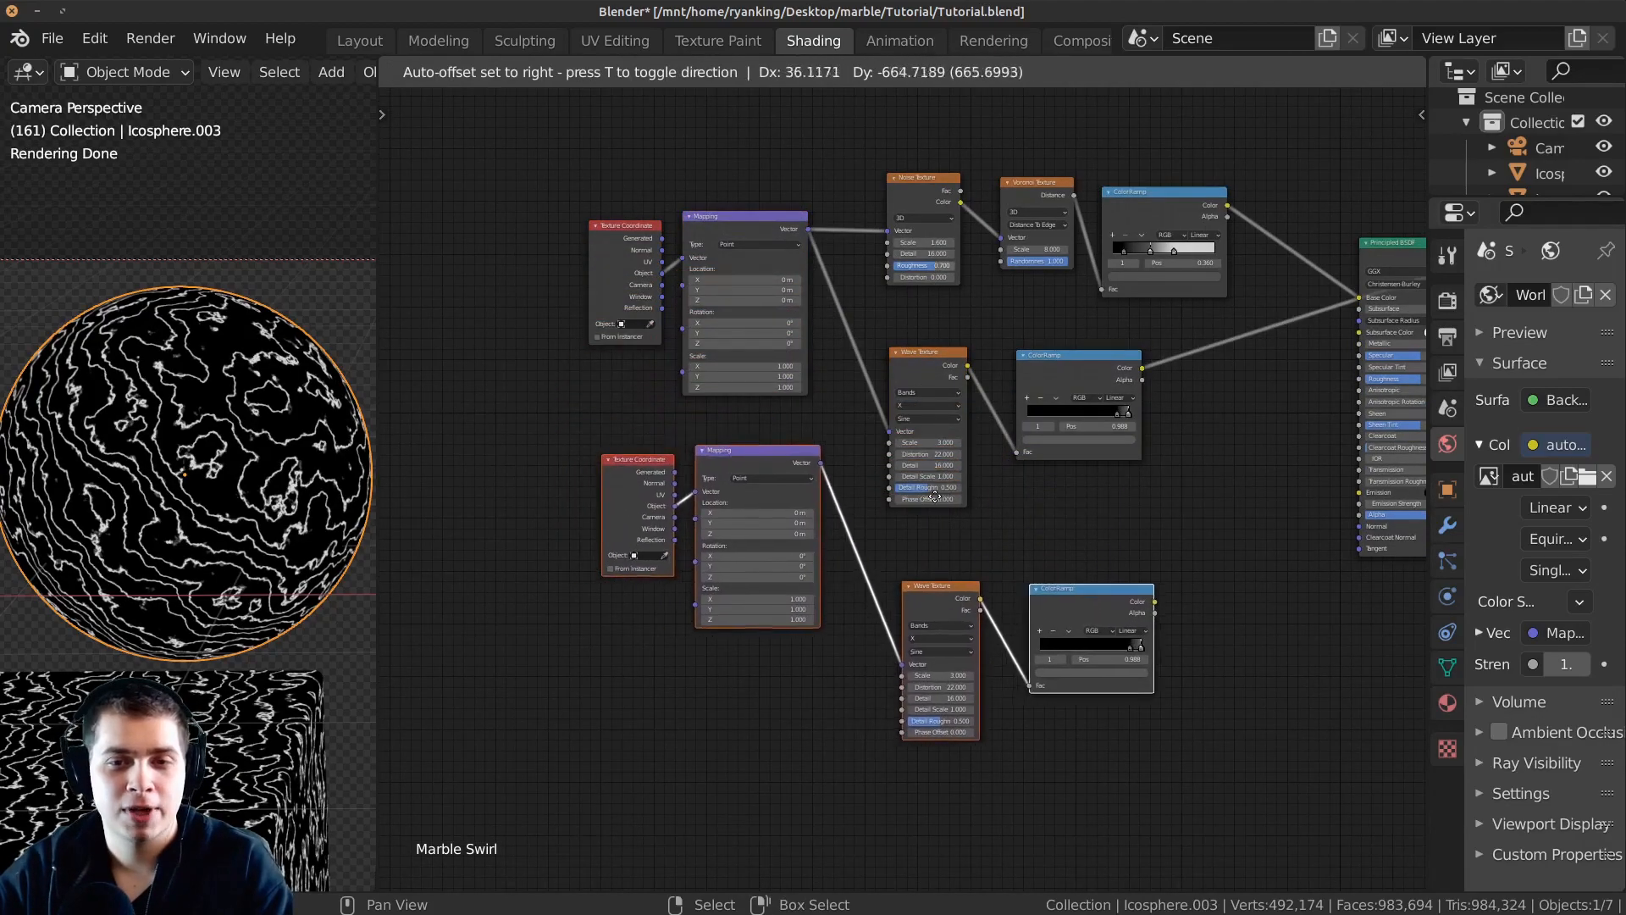
left_click(896, 532)
Tighten the layout of the duplicated branch by moving its Wave Texture and ColorRamp nearer to the Mapping node.
scroll(709, 486, "up", 3)
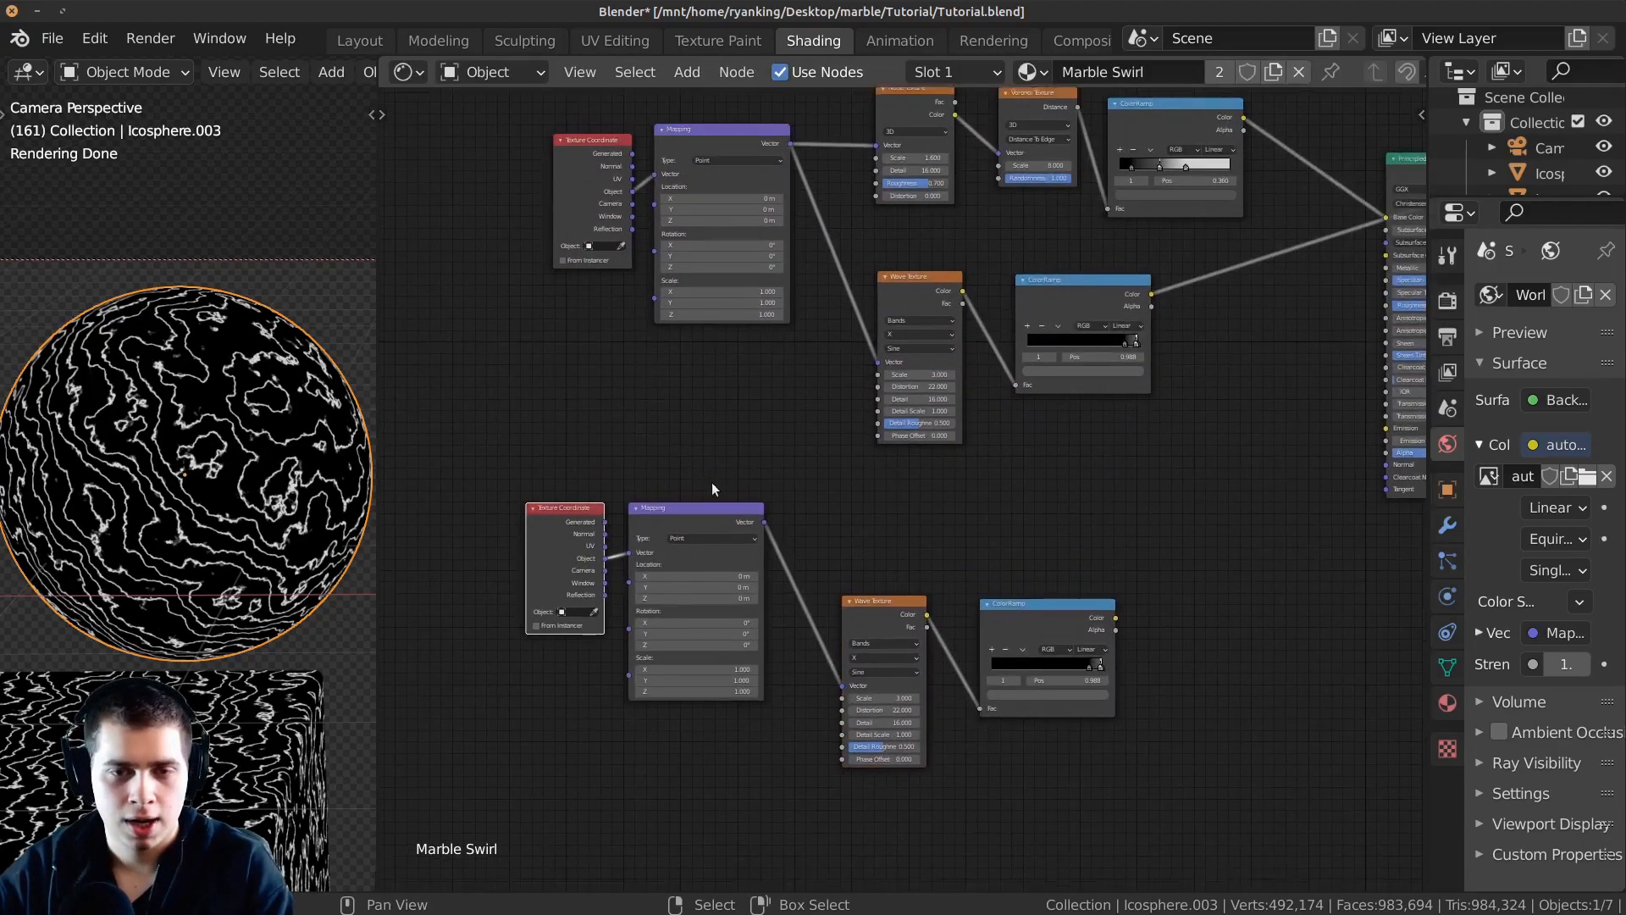
left_click_drag(651, 525, 646, 526)
left_click_drag(864, 667, 826, 596)
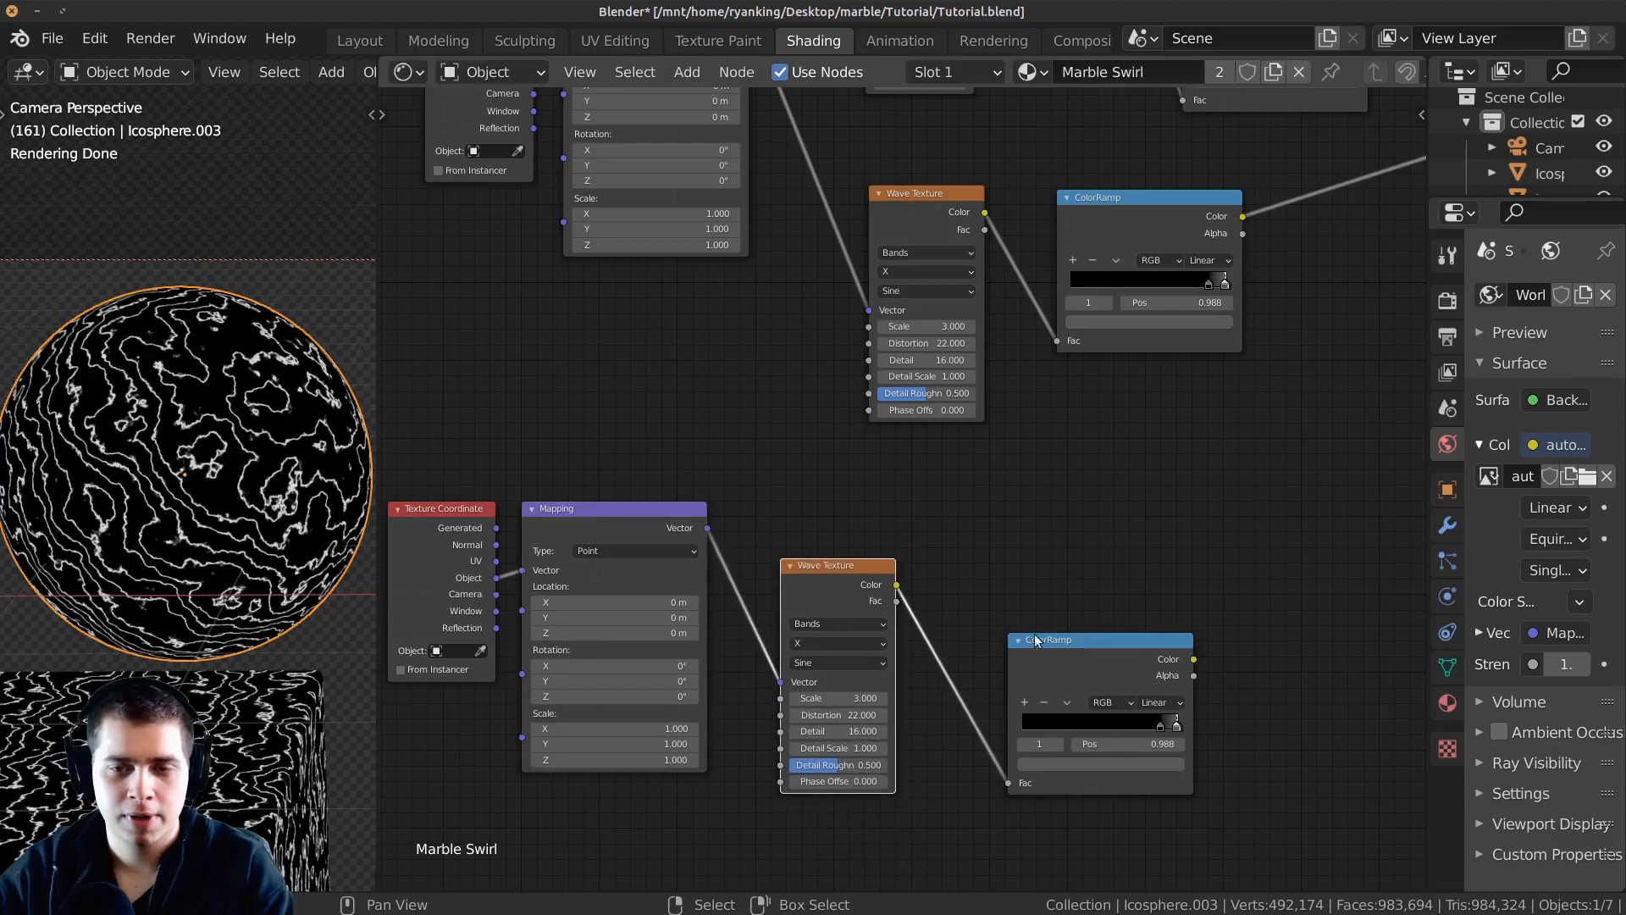
left_click_drag(1030, 636, 963, 591)
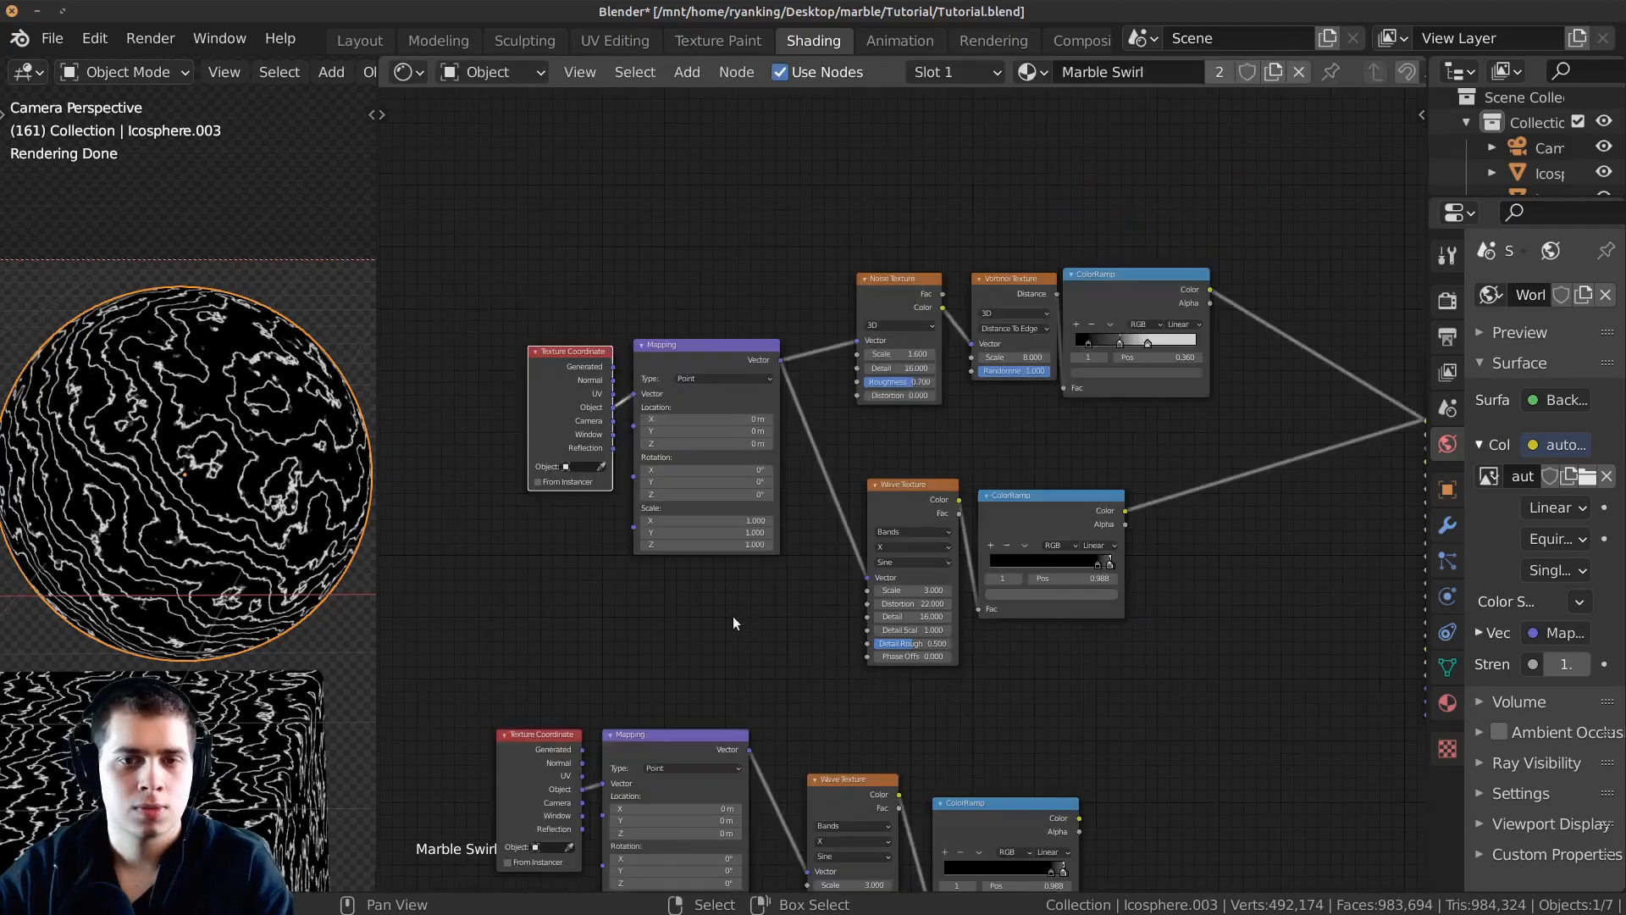
scroll(876, 525, "down", 5, "shift")
scroll(903, 532, "up", 2)
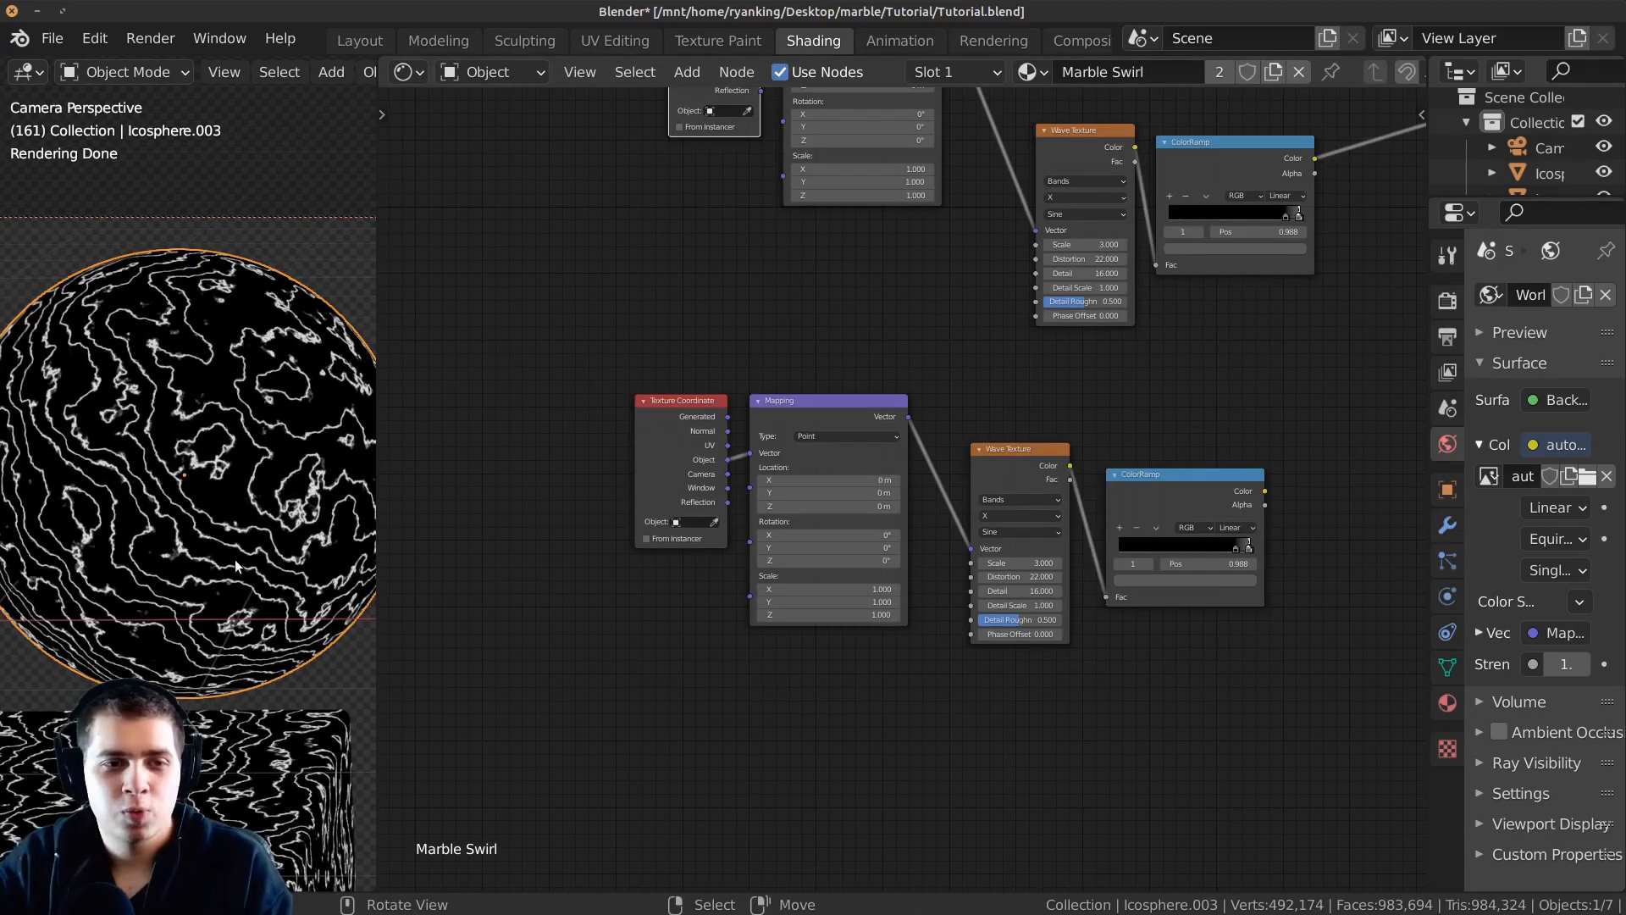
scroll(235, 565, "up", 3)
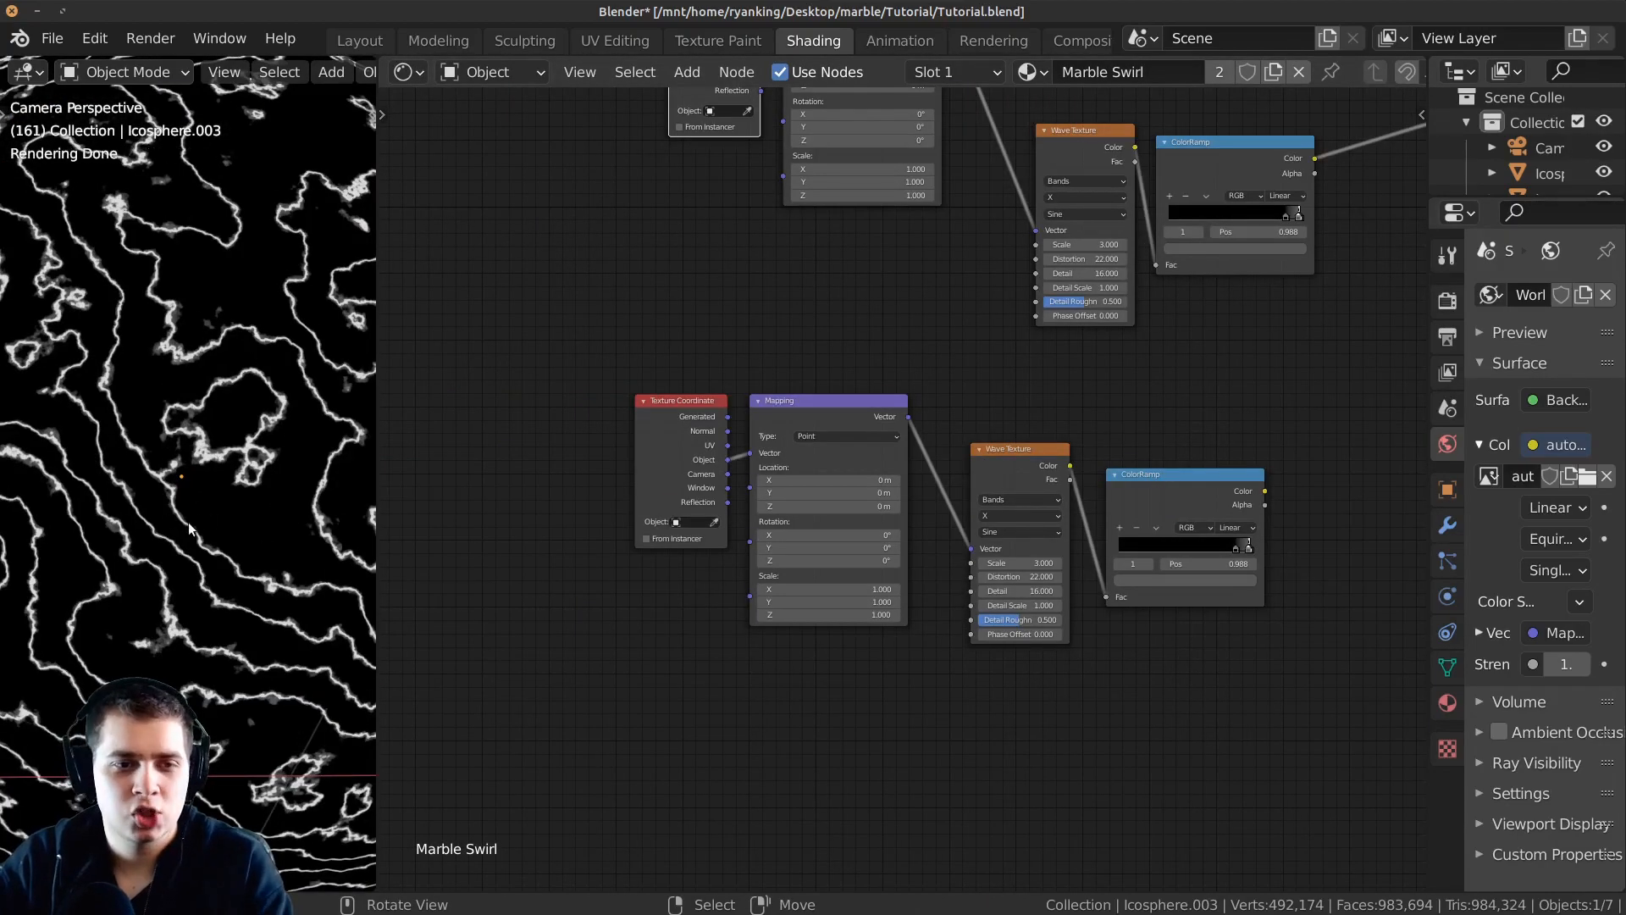
scroll(957, 589, "up", 2)
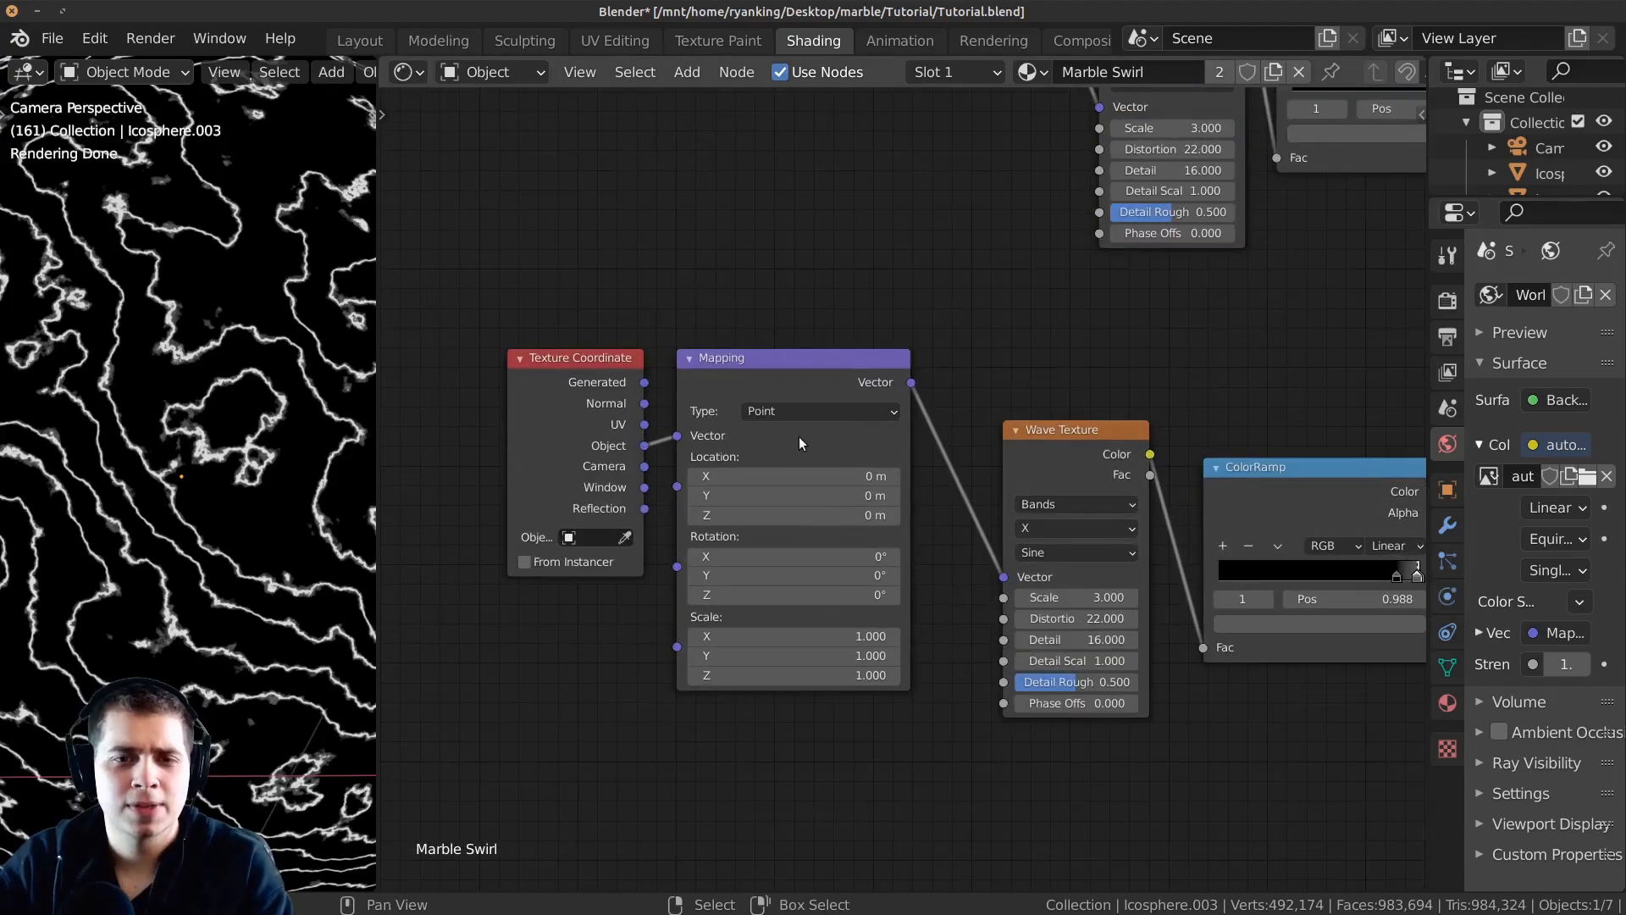
scroll(801, 443, "up", 1)
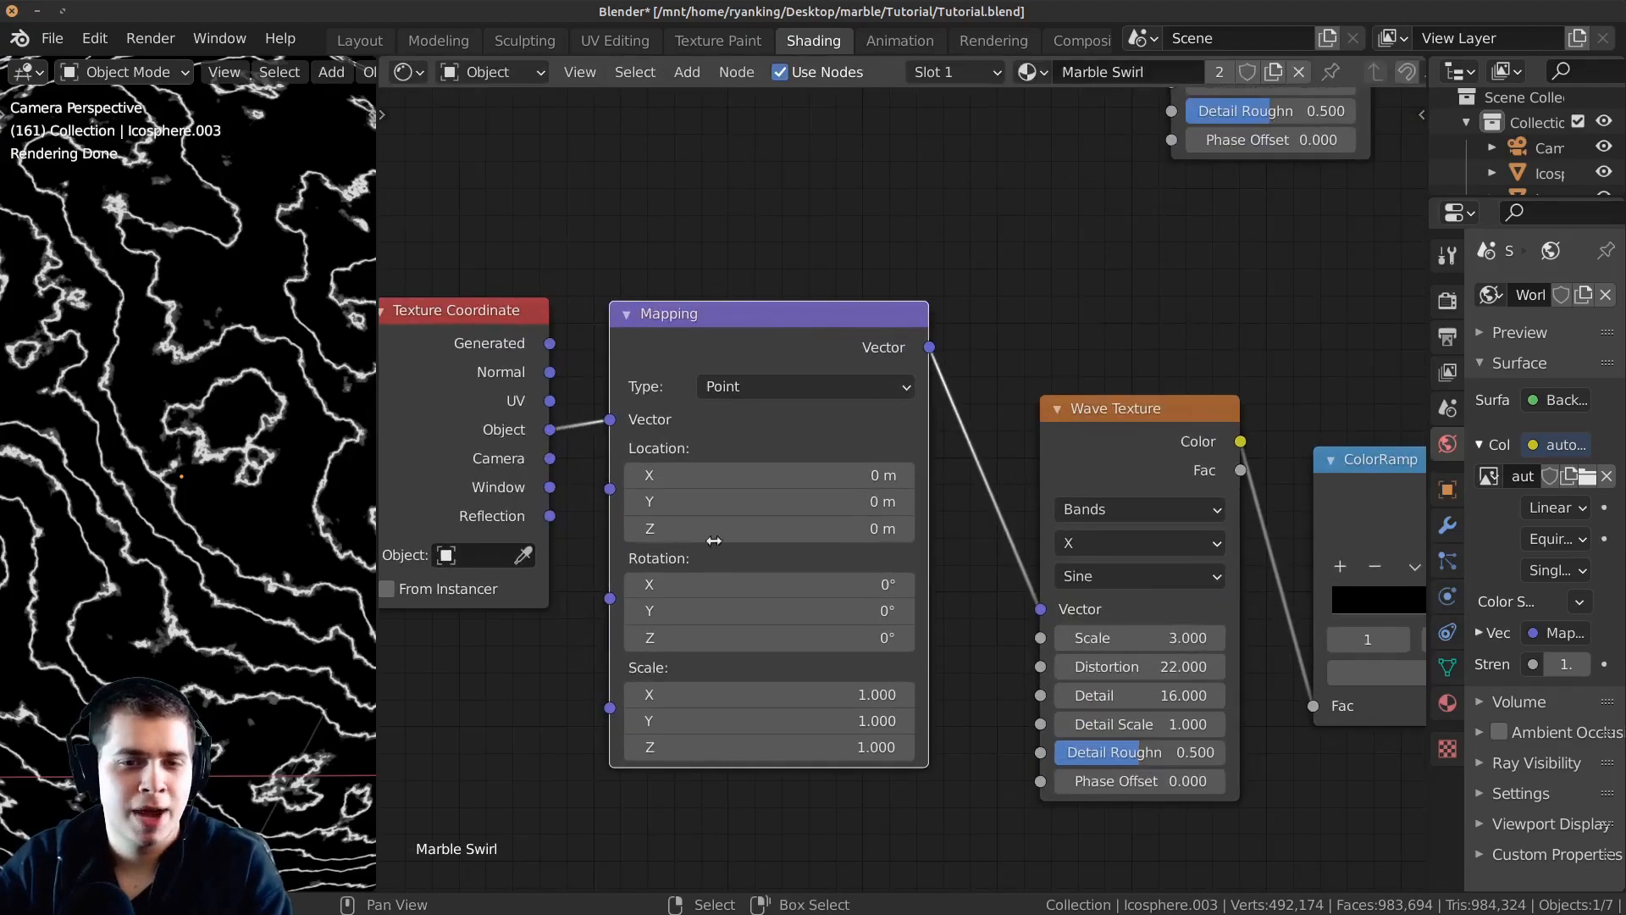
scroll(695, 500, "up", 1)
left_click_drag(711, 527, 792, 527)
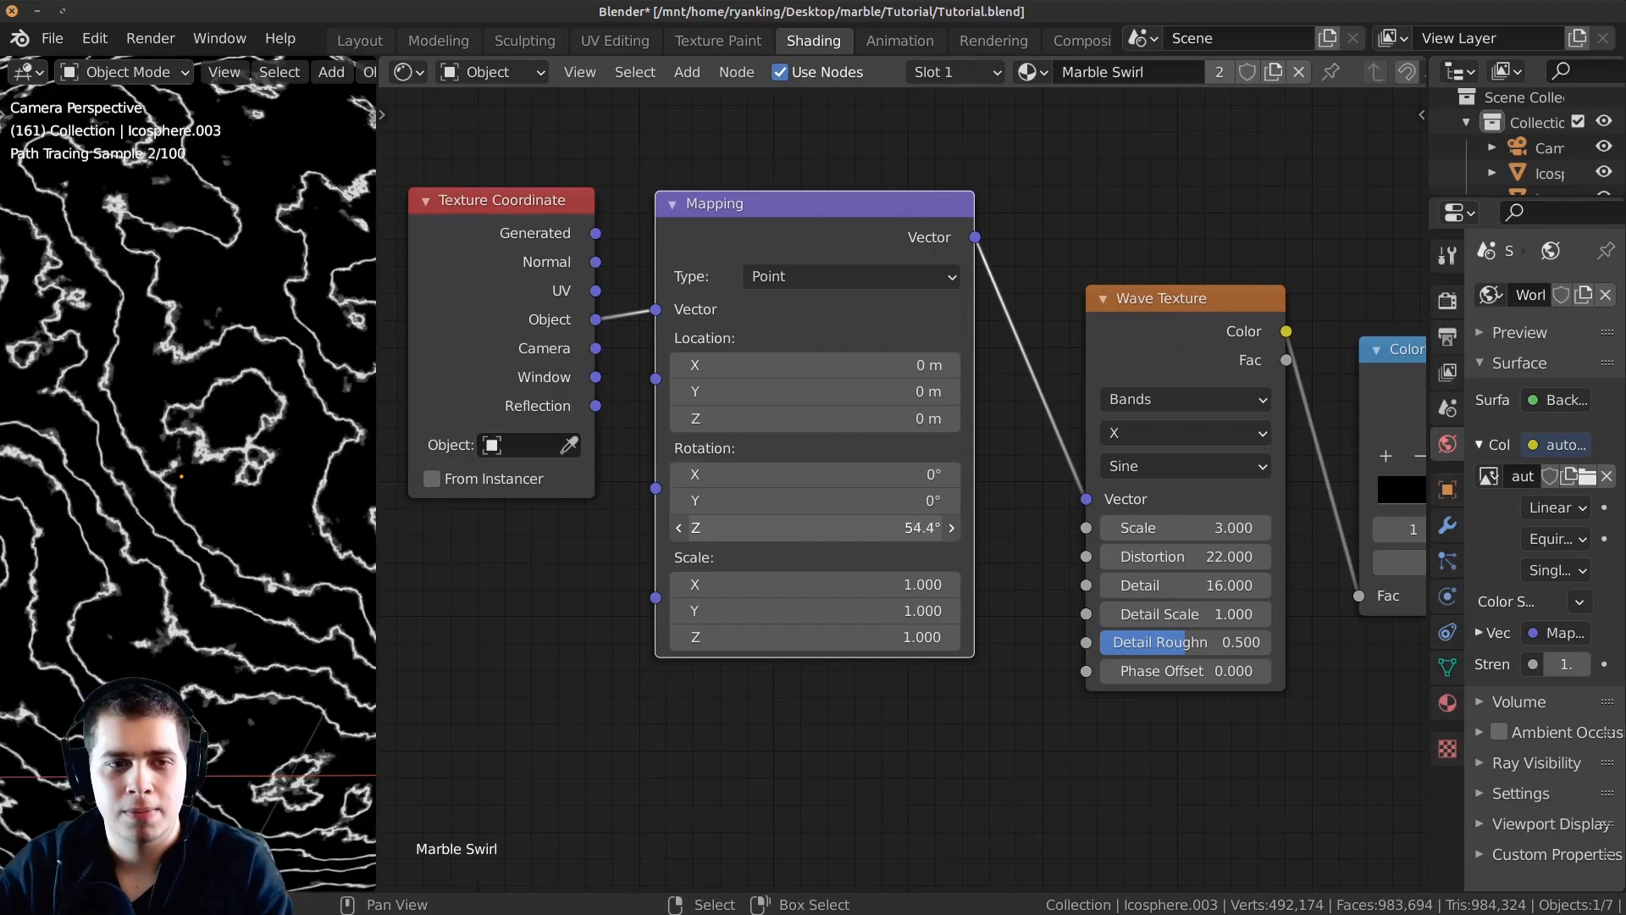
right_click(847, 528)
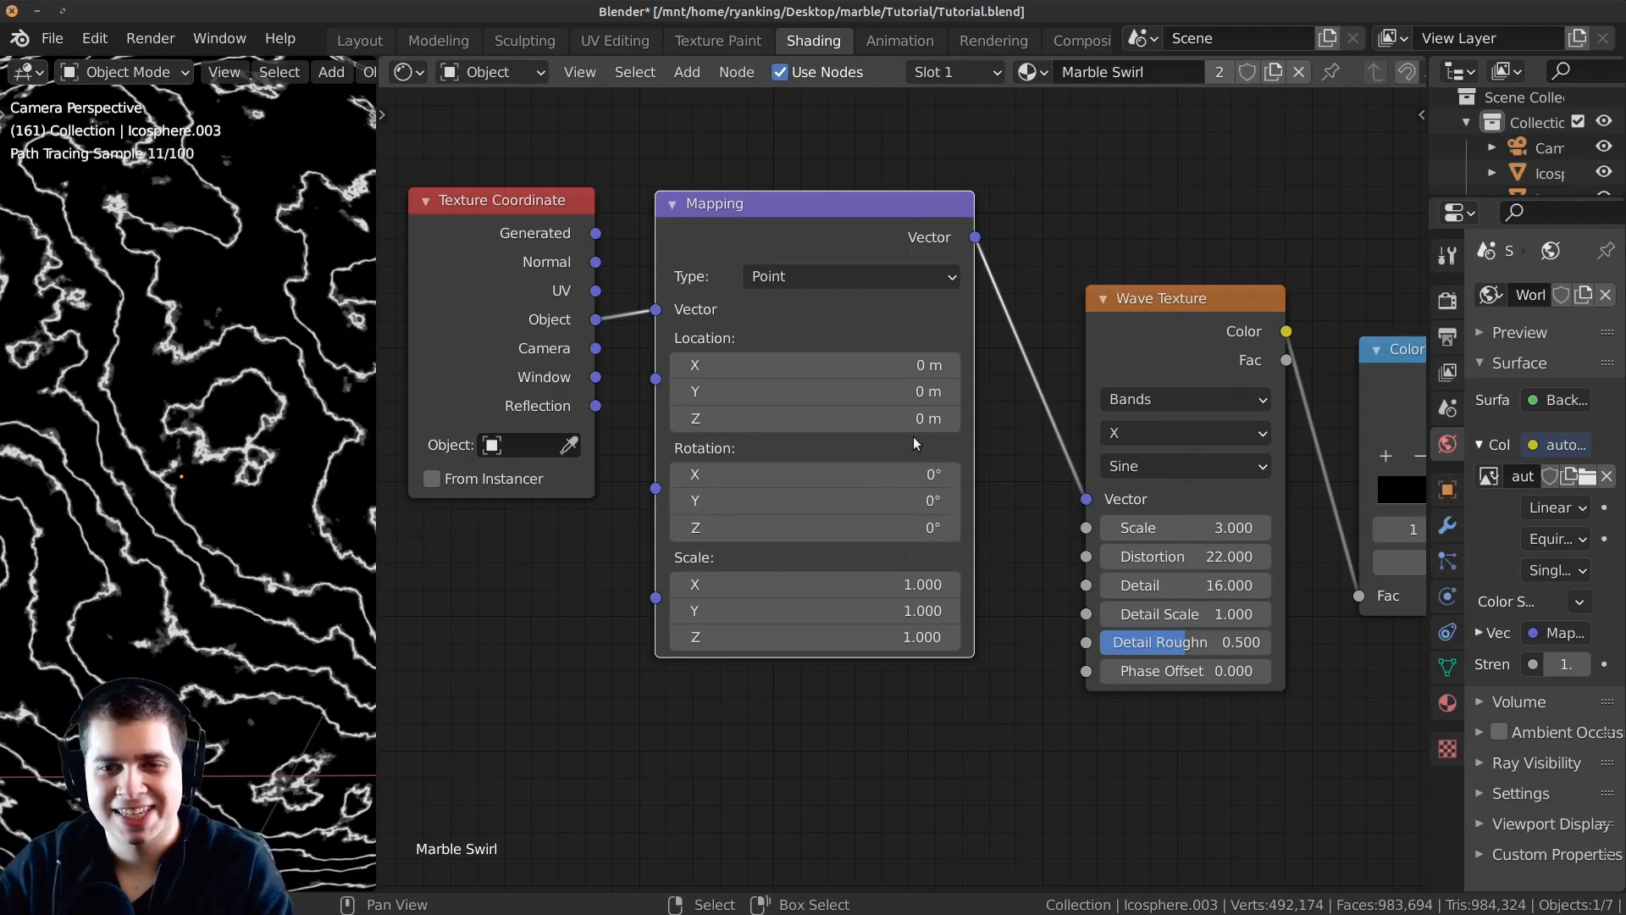
Preview the duplicated ColorRamp on the objects and set the duplicated Mapping node's Z rotation to 241°.
scroll(1102, 407, "down", 3)
middle_click_drag(1169, 394, 940, 476)
left_click(1060, 471, "ctrl+shift")
middle_click_drag(754, 574, 824, 530)
scroll(824, 530, "up", 12)
left_click_drag(658, 566, 839, 566)
scroll(129, 598, "down", 3)
left_click_drag(537, 550, 771, 551)
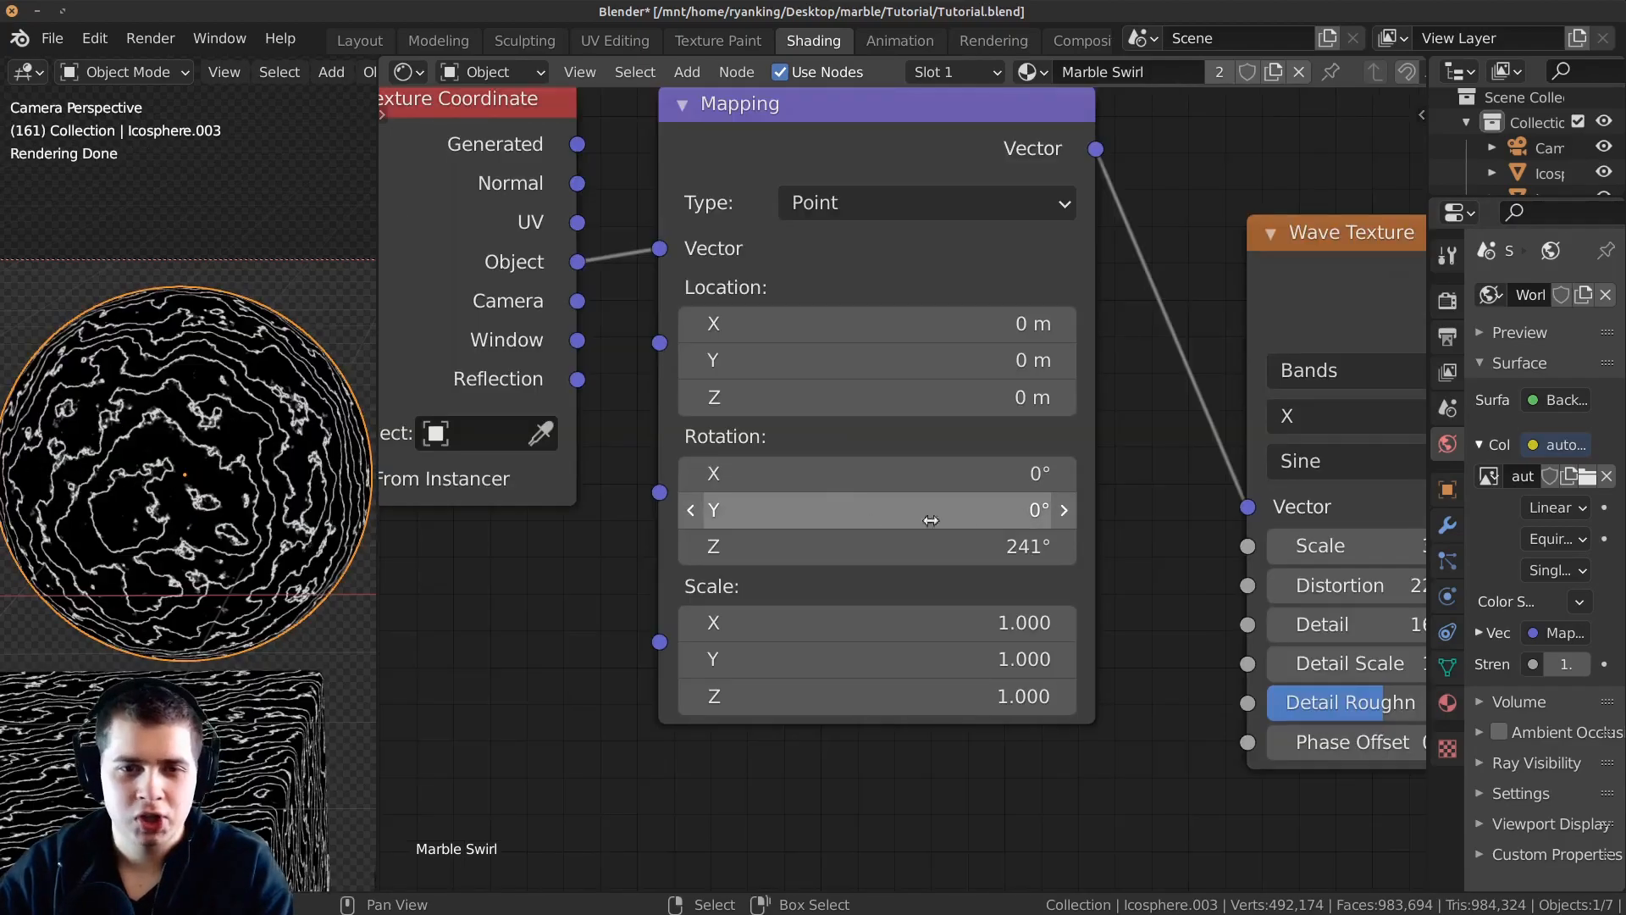
Try X and Y rotations on the duplicated Mapping node, leave both at 0°, and set its Z rotation to 238°.
left_click_drag(828, 472, 1089, 473)
left_click_drag(846, 510, 788, 510)
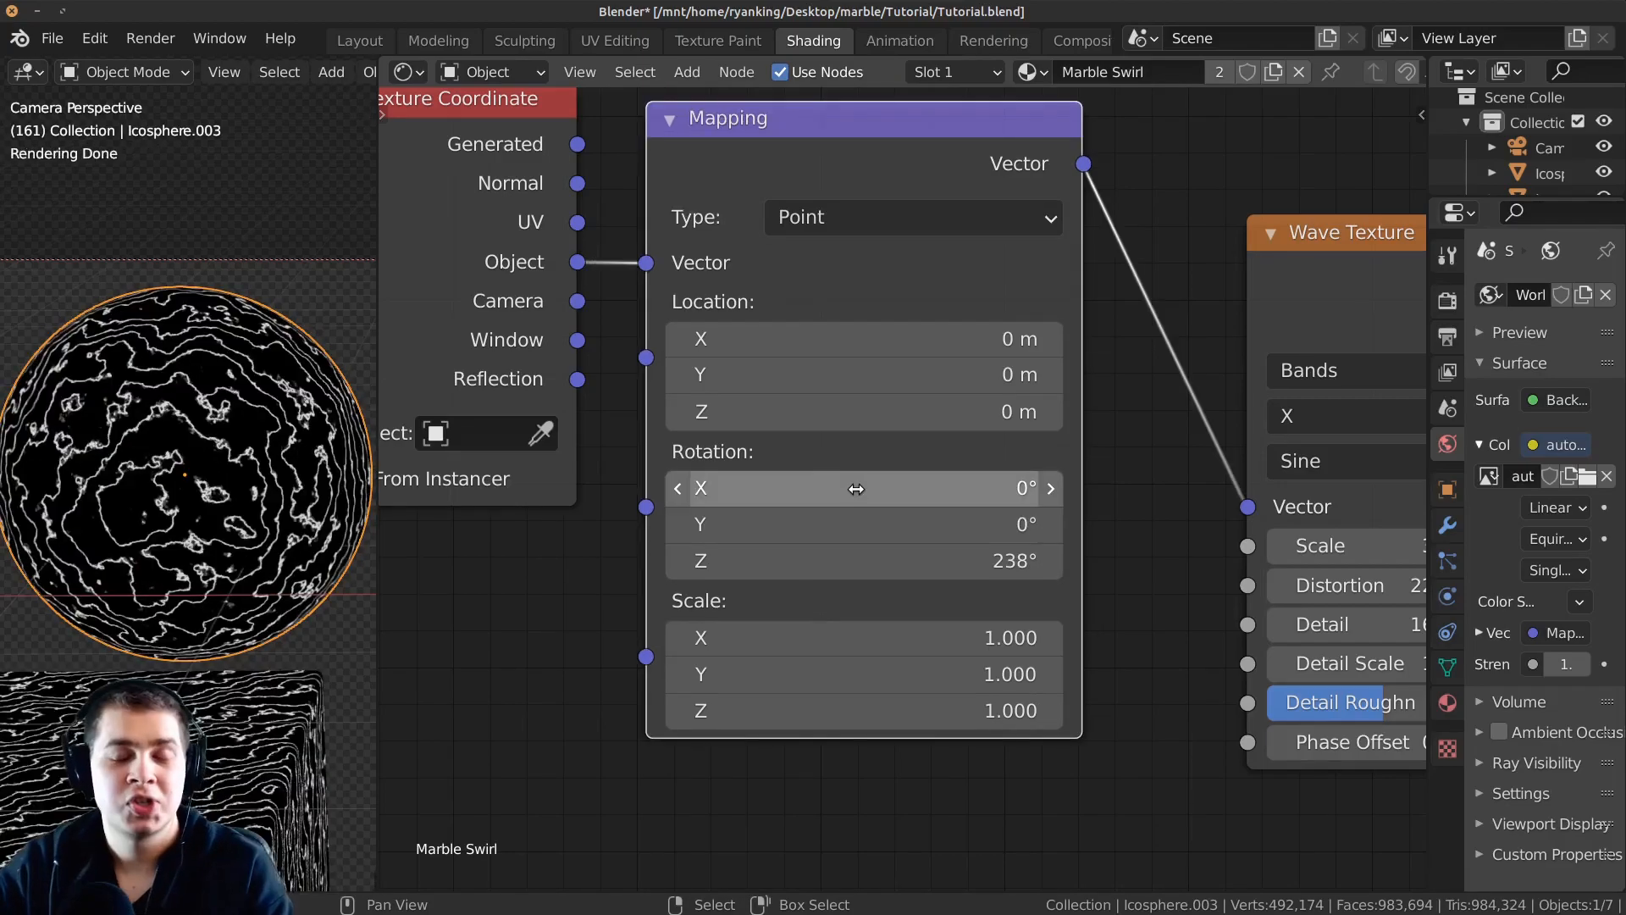
mouse_move(857, 486)
left_mouse_down()
mouse_move(907, 486)
mouse_move(851, 485)
left_mouse_up()
middle_click_drag(260, 515, 276, 431, "shift")
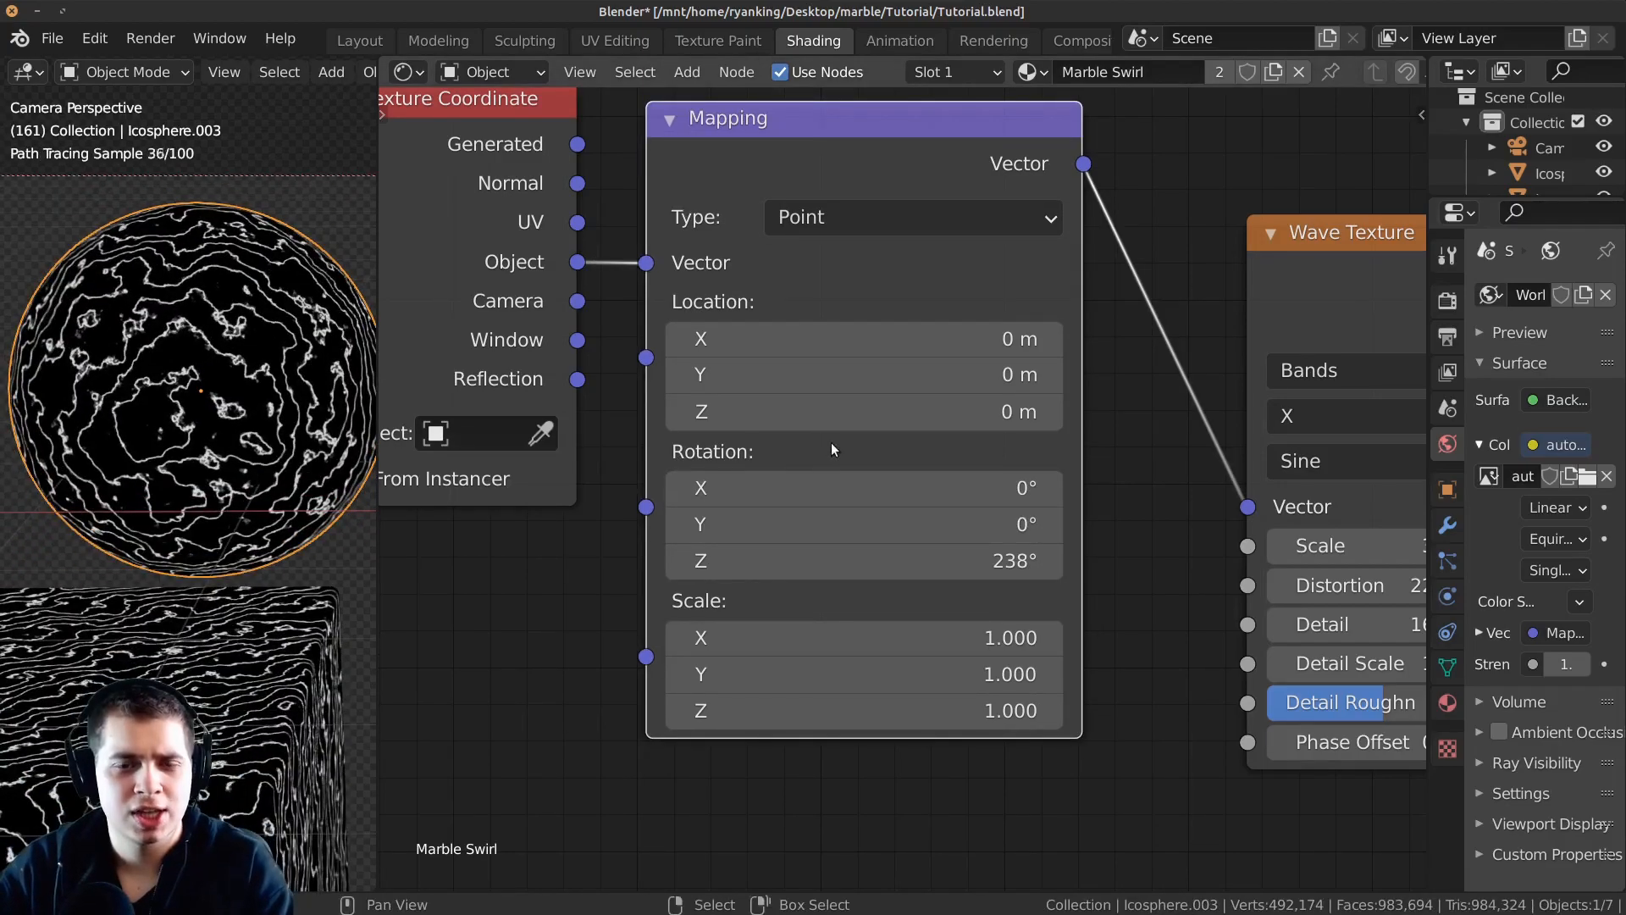
left_click(804, 498)
left_click(784, 527)
left_click(779, 528)
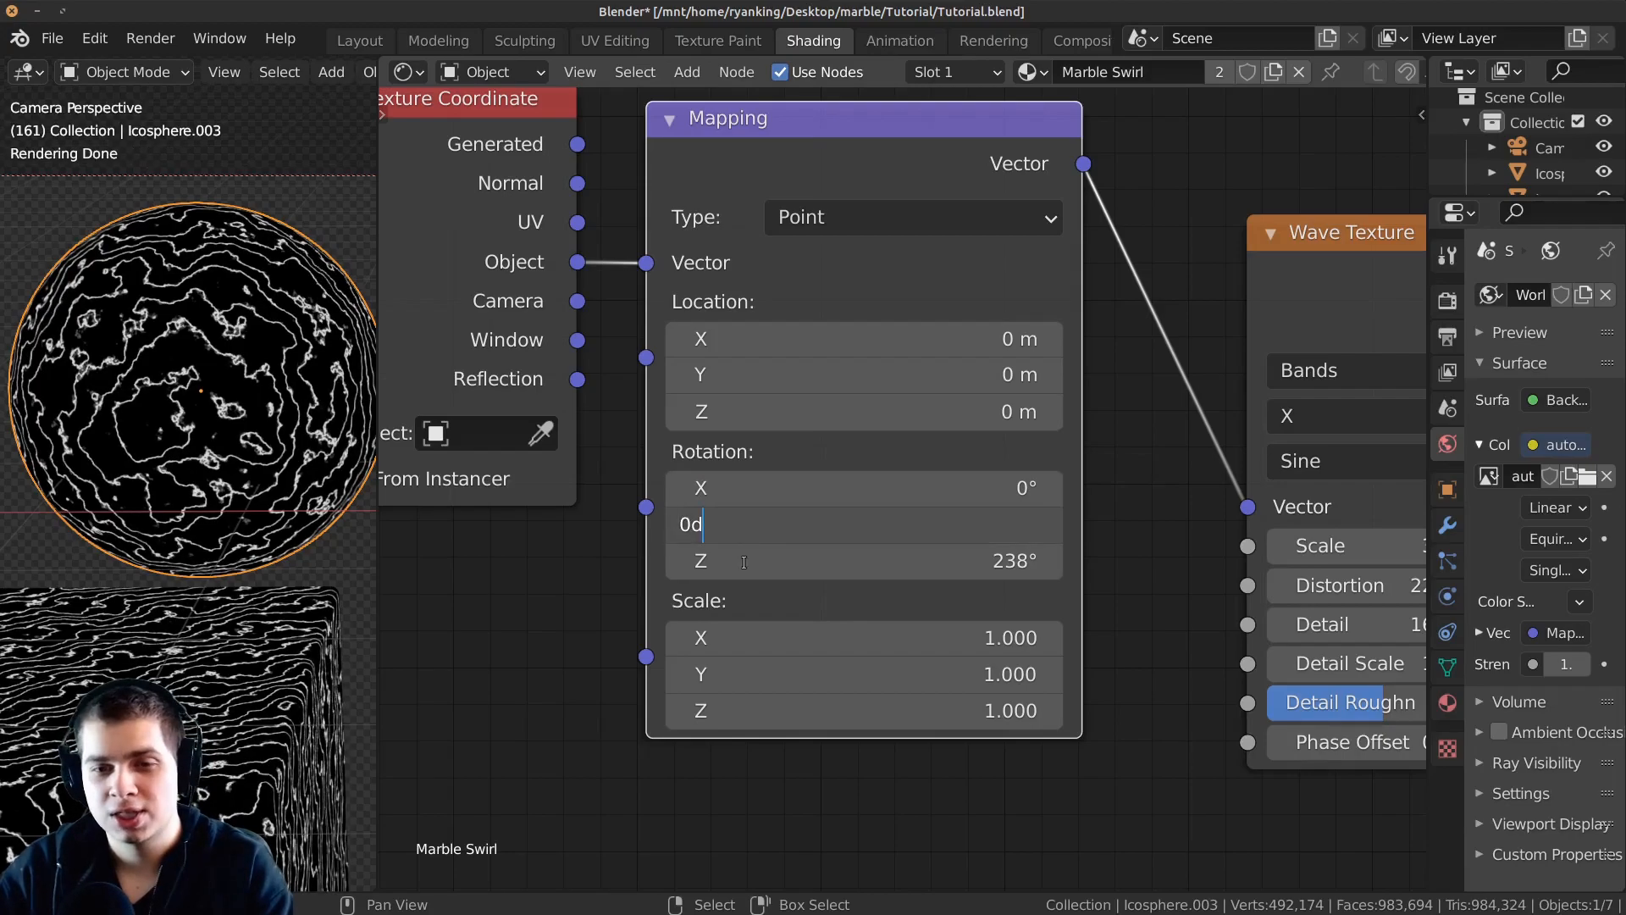
key("Return")
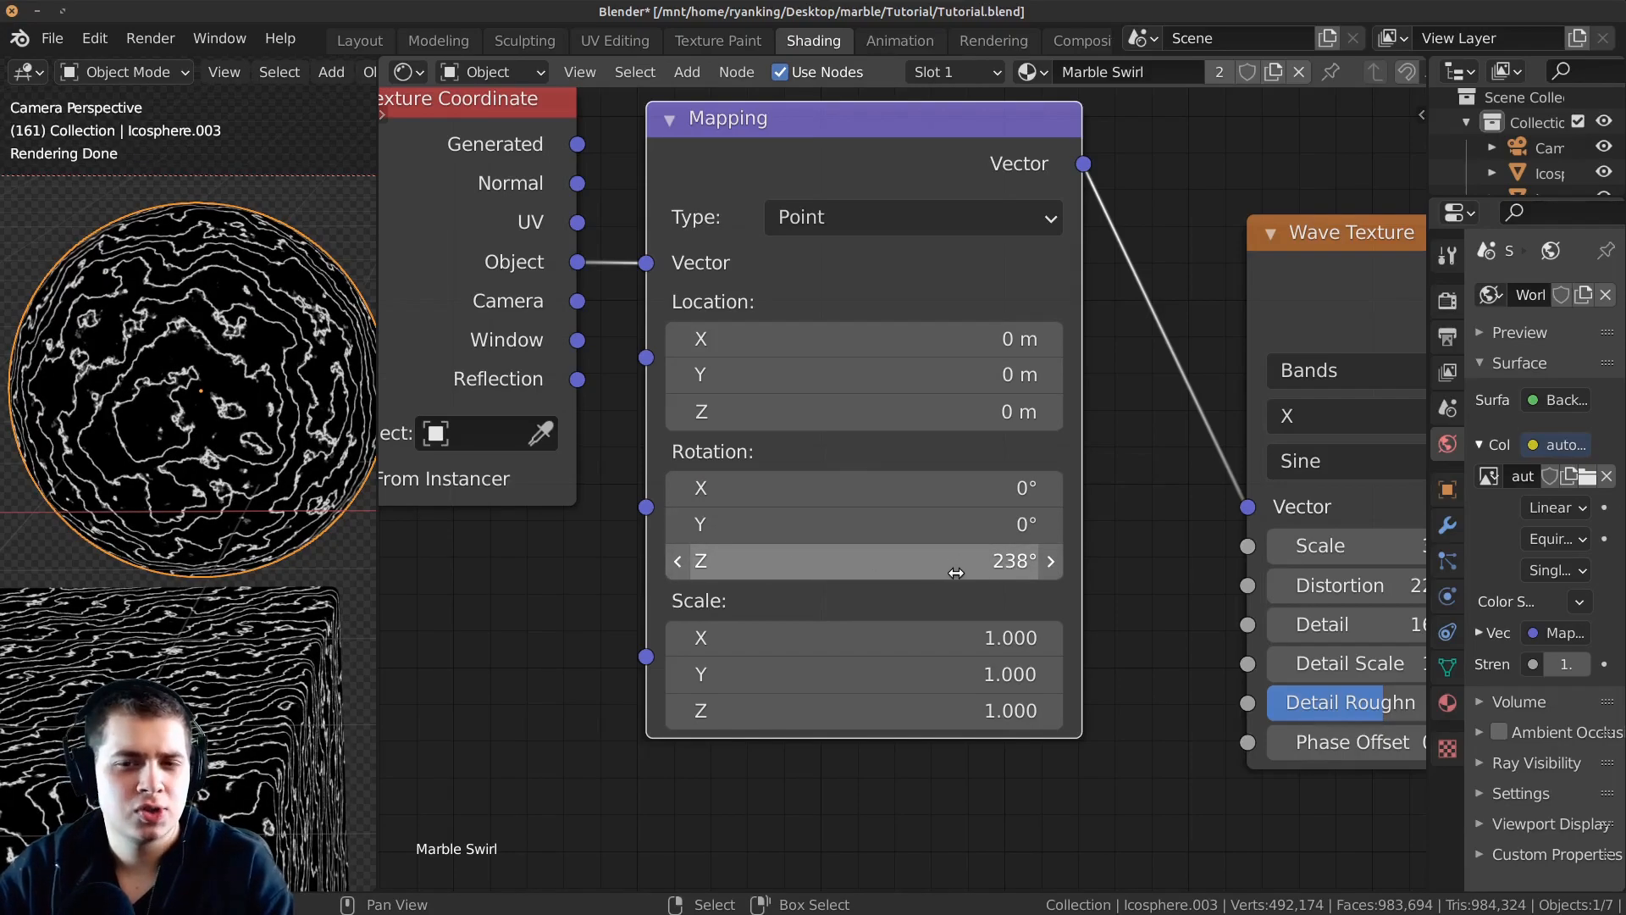
middle_click_drag(286, 282, 295, 317, "shift")
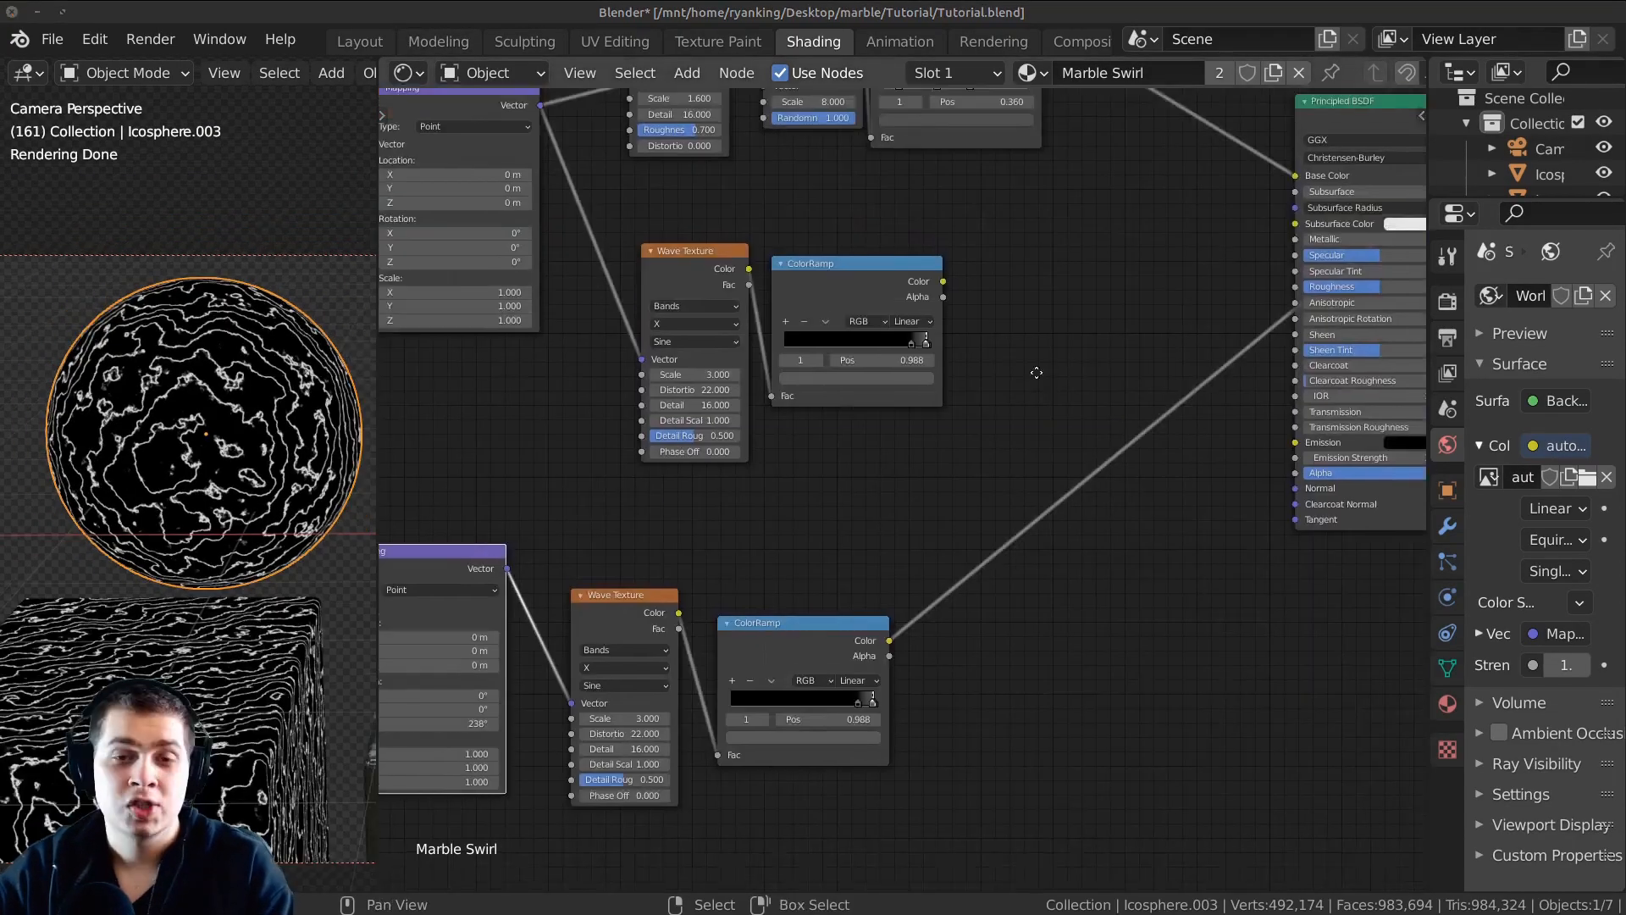
Compare the vein previews of the original and duplicated wave ColorRamps, and move the duplicated ColorRamp up toward the original.
middle_click_drag(1039, 370, 1045, 342)
left_click(835, 232, "ctrl+shift")
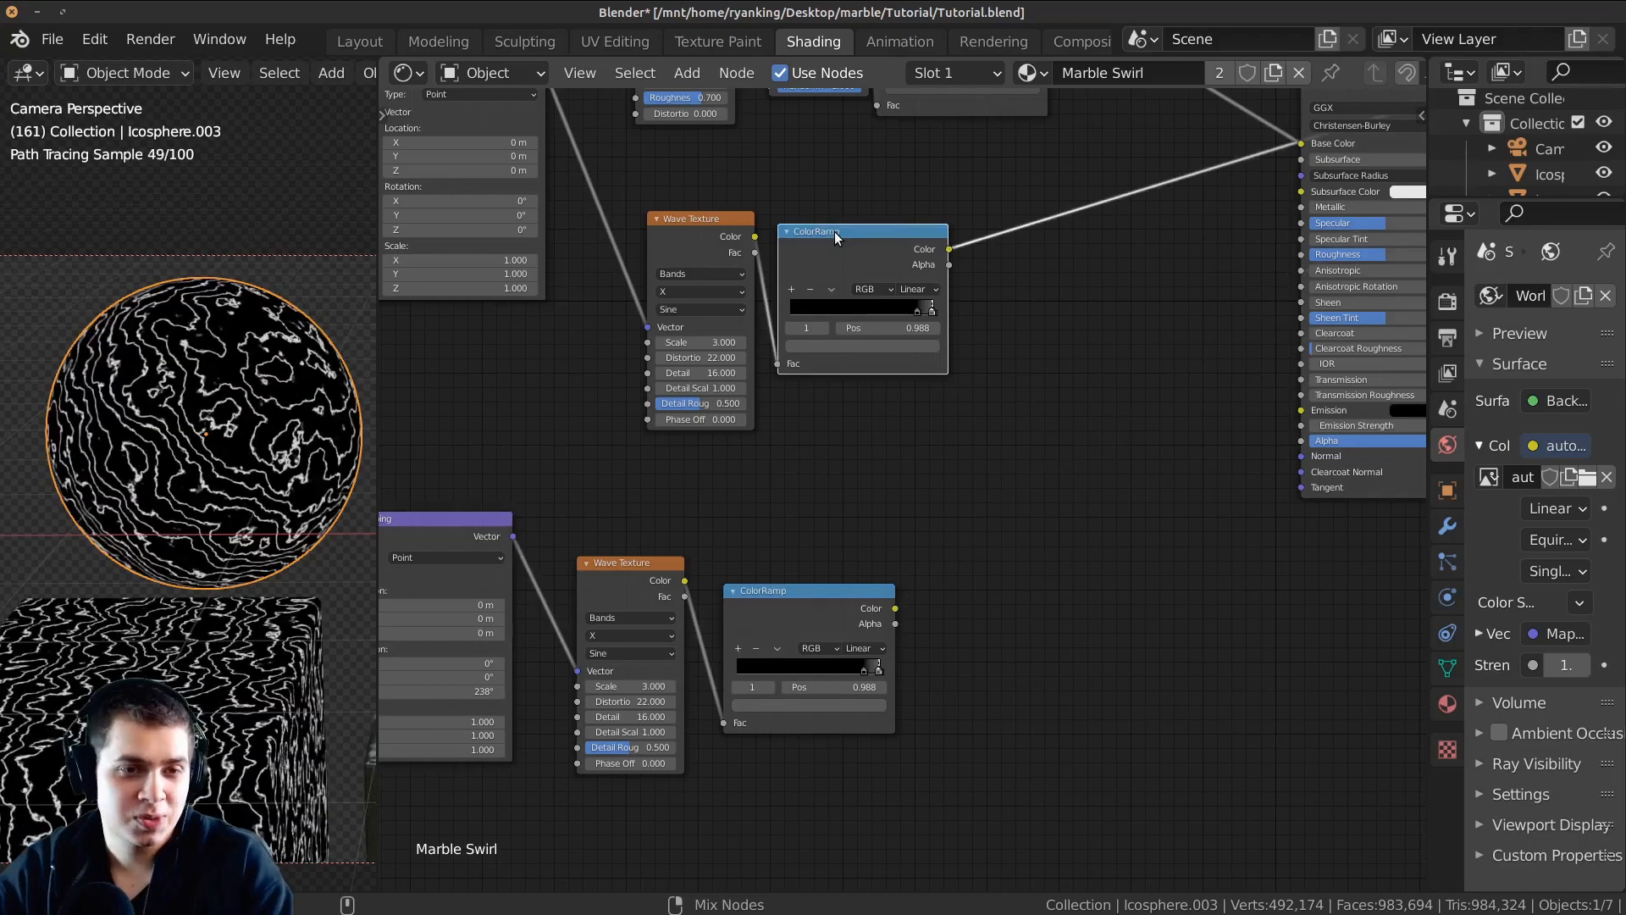
left_click(797, 596, "ctrl+shift")
left_click_drag(796, 603, 845, 520)
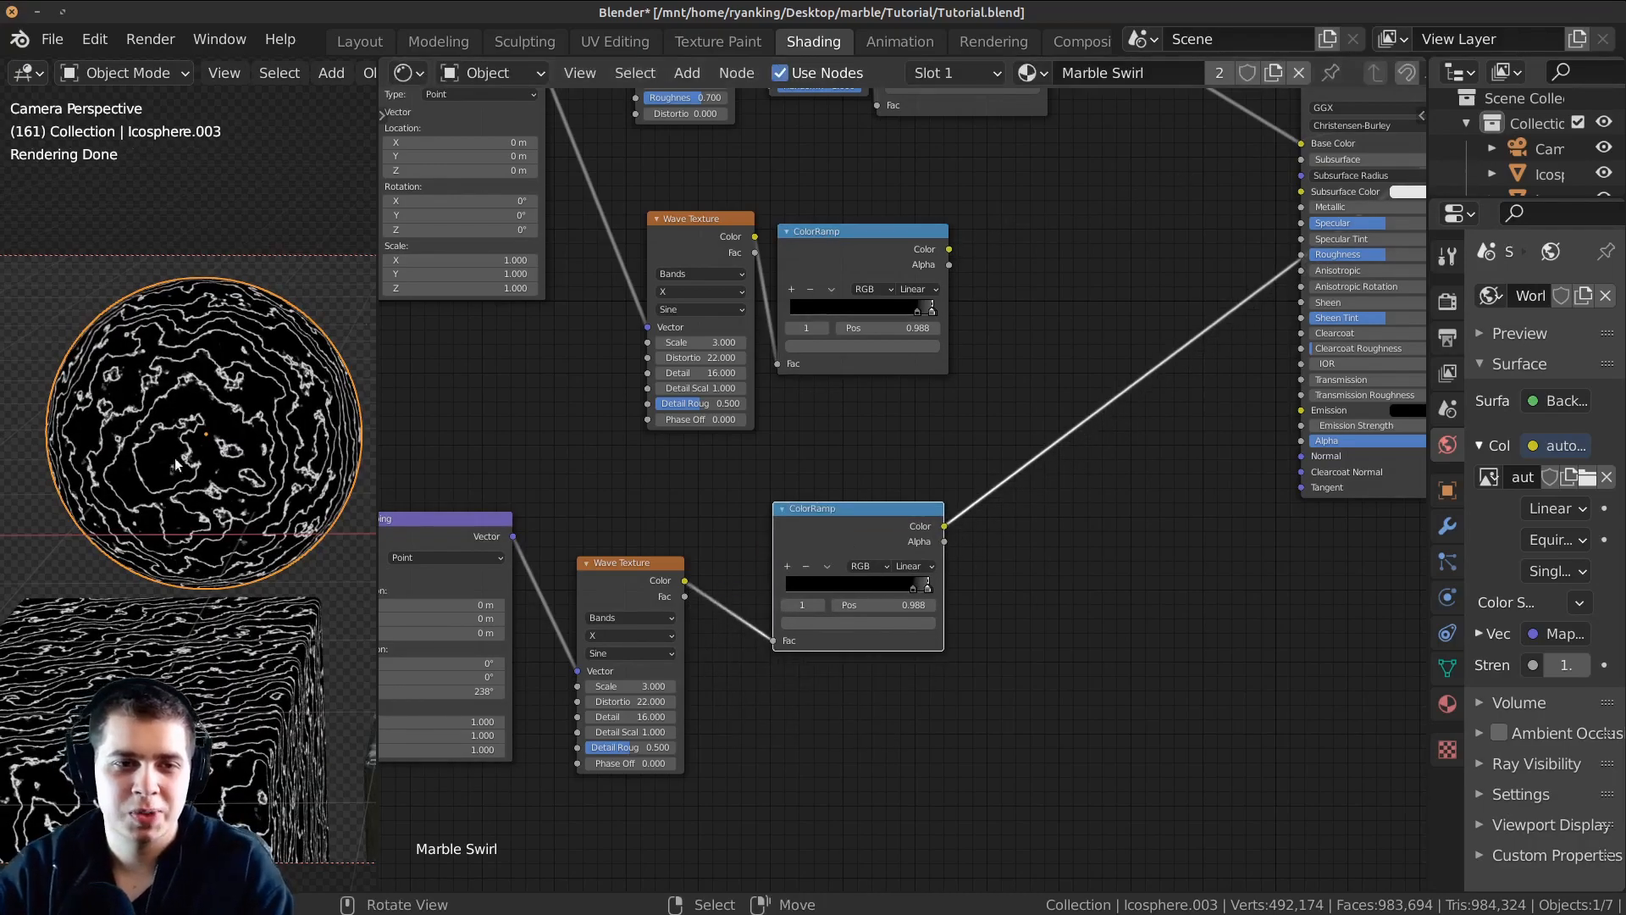
scroll(176, 466, "up", 2)
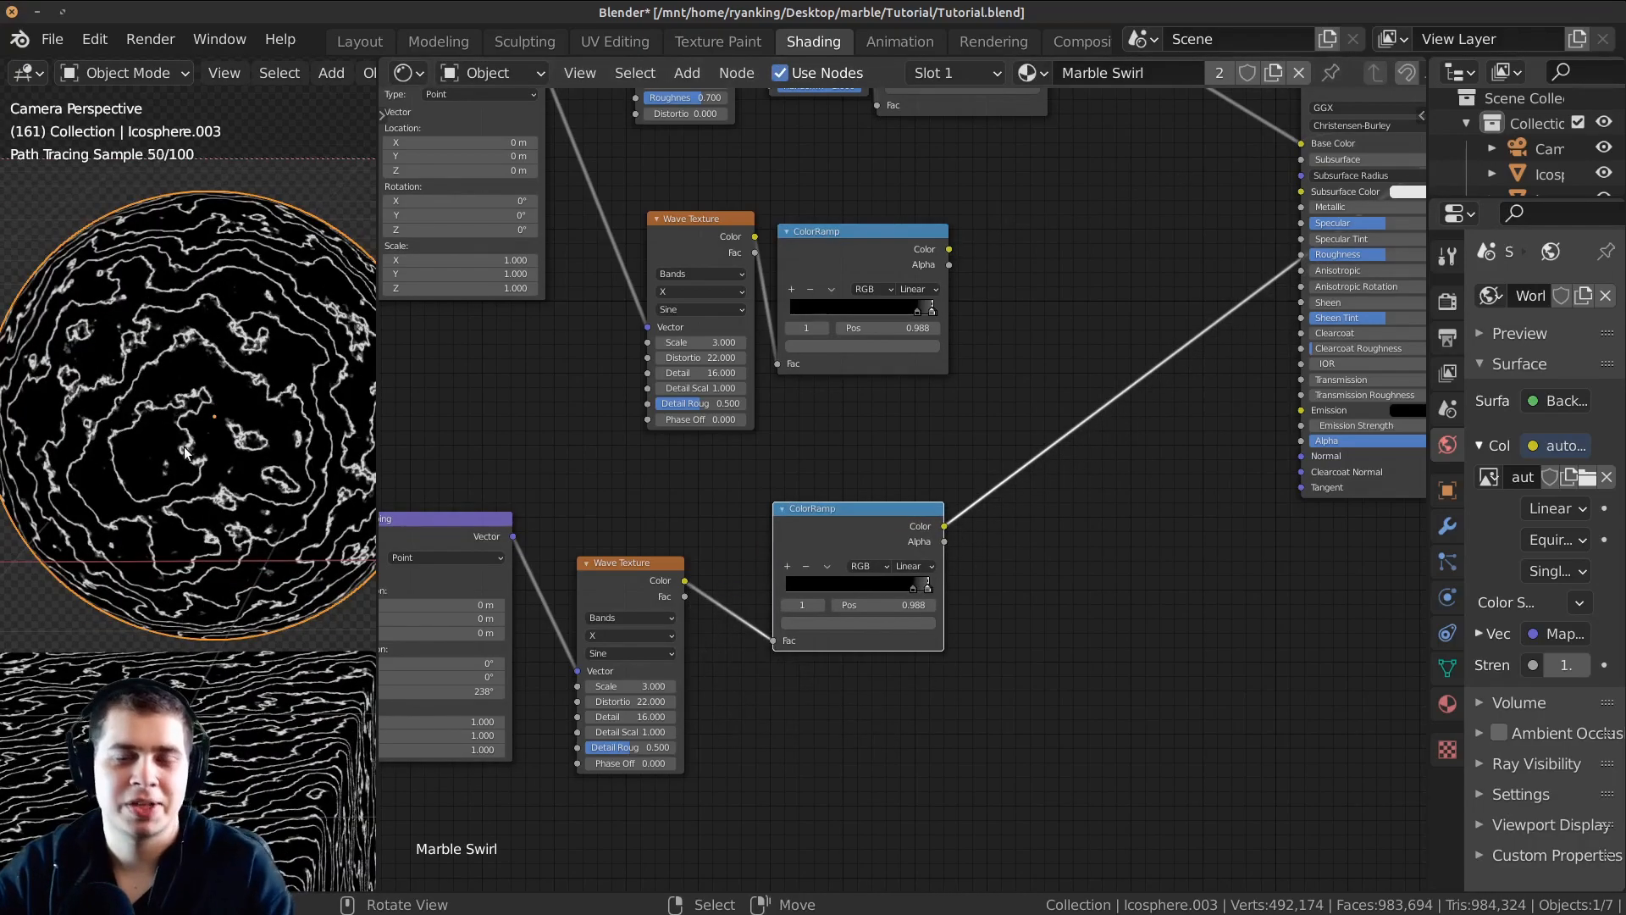
Add a MixRGB node between the two wave ColorRamps and the Principled BSDF.
middle_click_drag(932, 419, 927, 455)
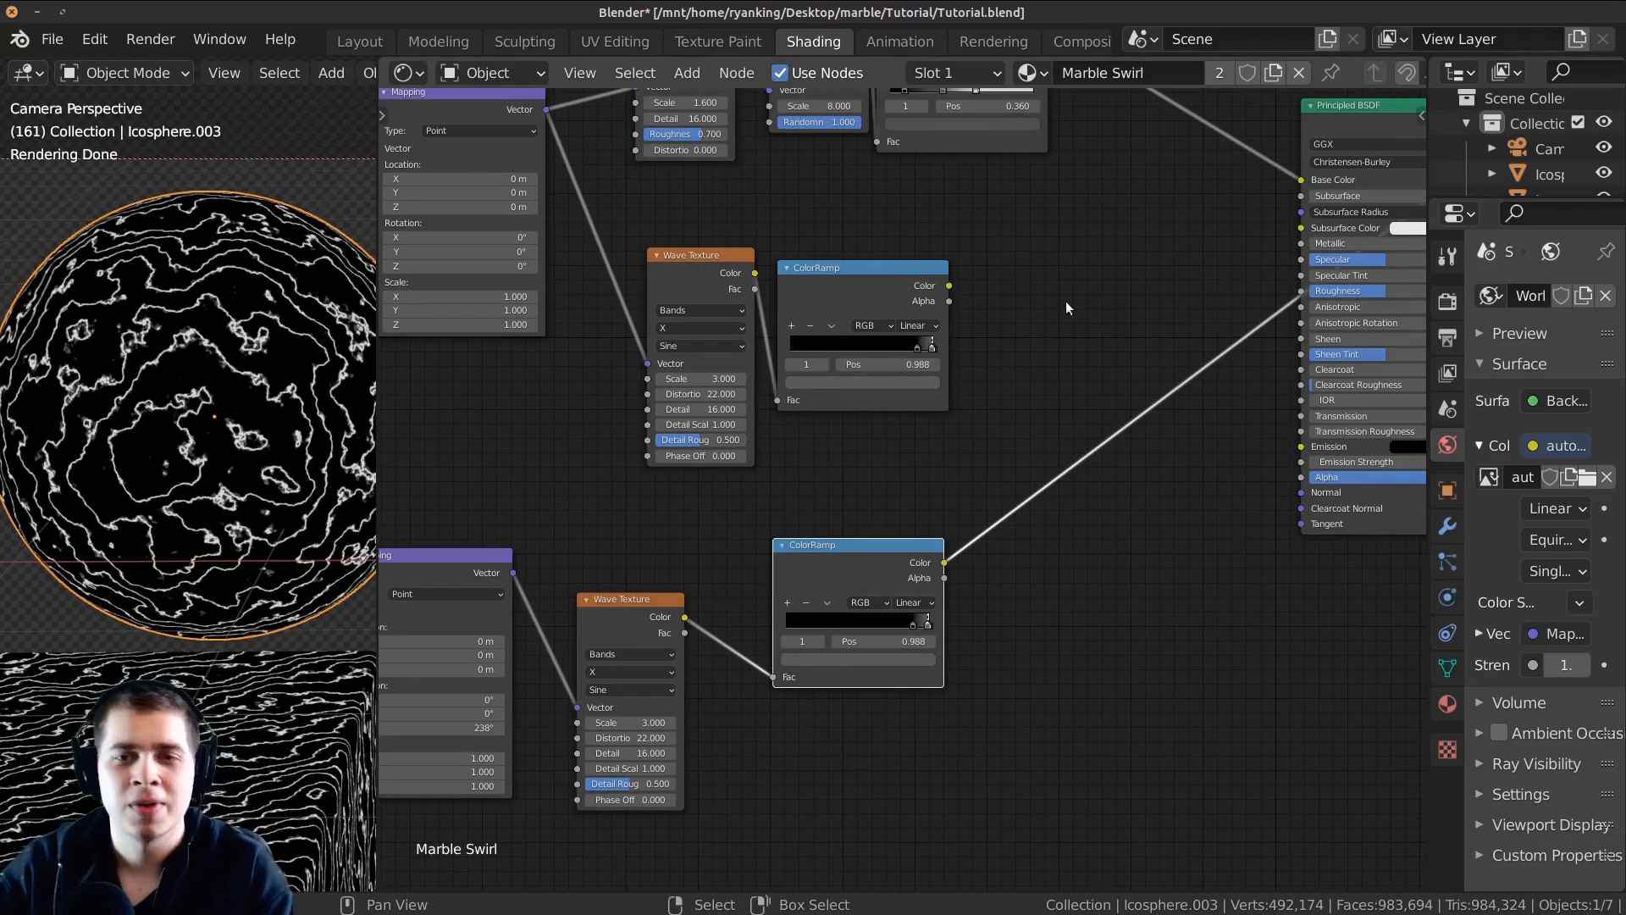
middle_click_drag(1053, 321, 1053, 320)
key("shift+a")
left_click(996, 281)
type("mix")
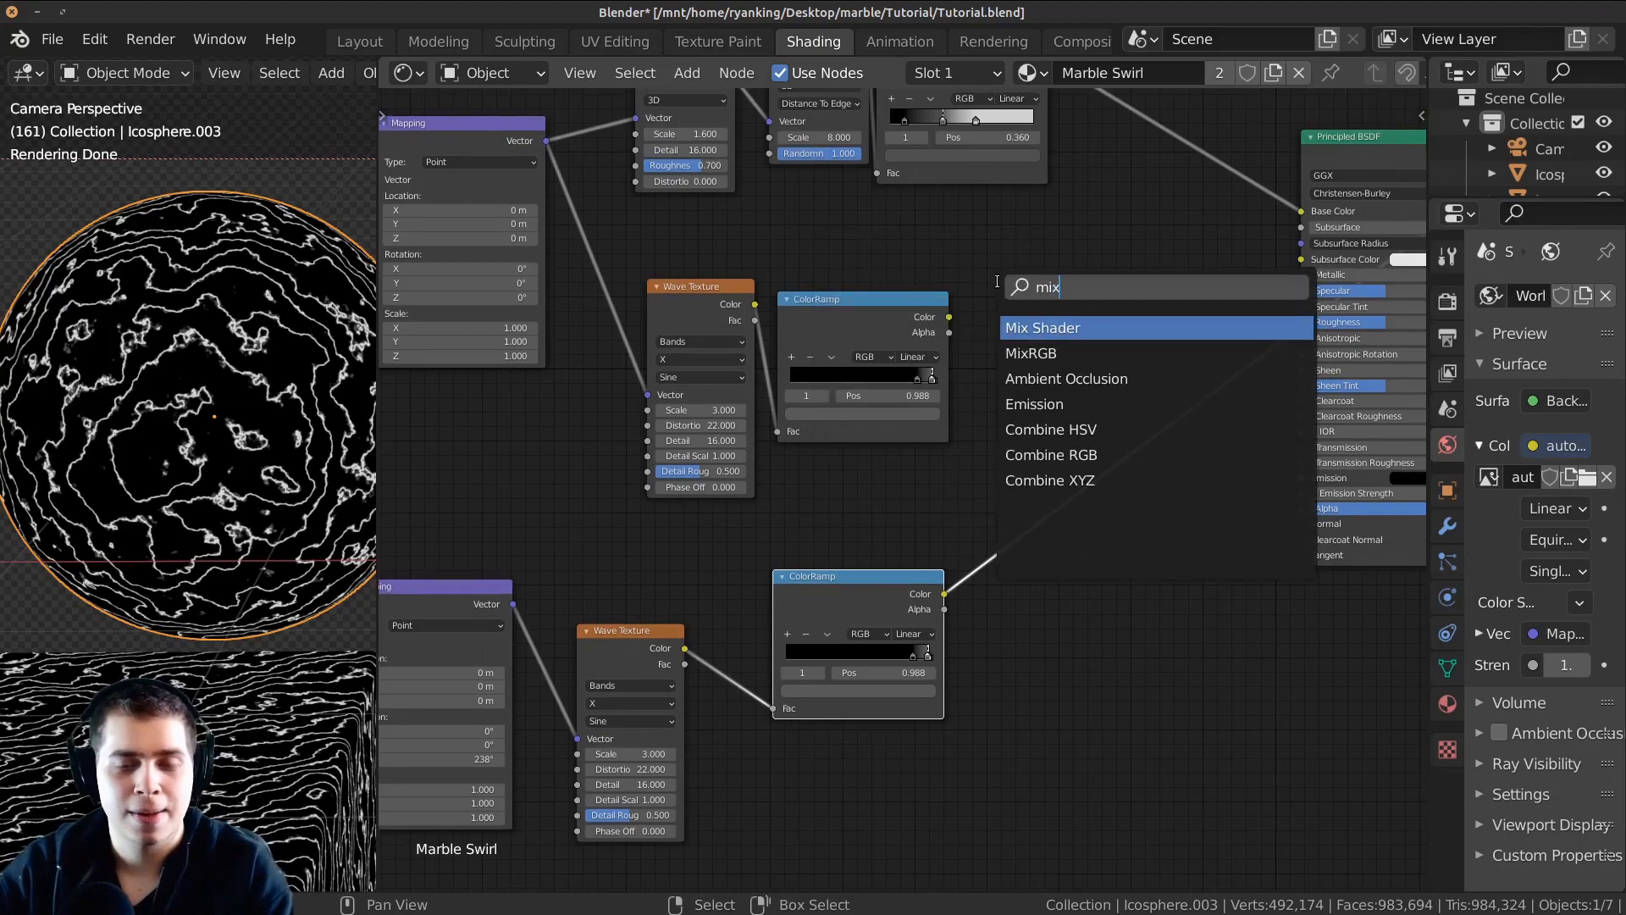
left_click(1040, 352)
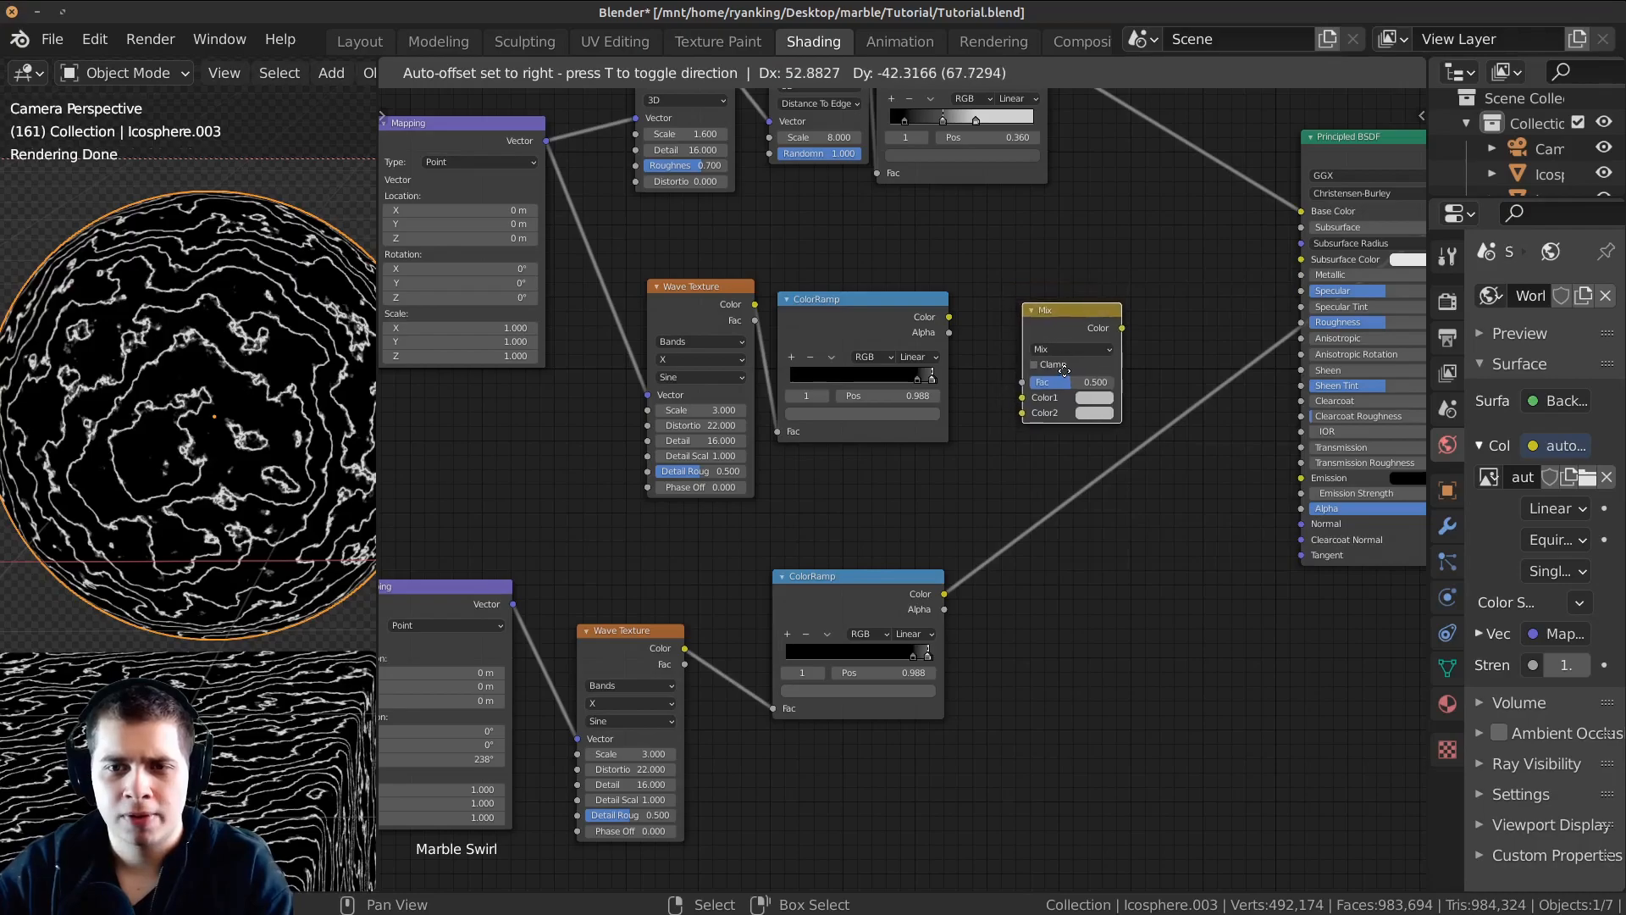
left_click(1059, 364)
Connect the original wave ColorRamp to the Mix node's Color1 and the duplicated one to Color2, then preview the mixed result.
scroll(963, 340, "up", 2)
left_click_drag(949, 328, 969, 312)
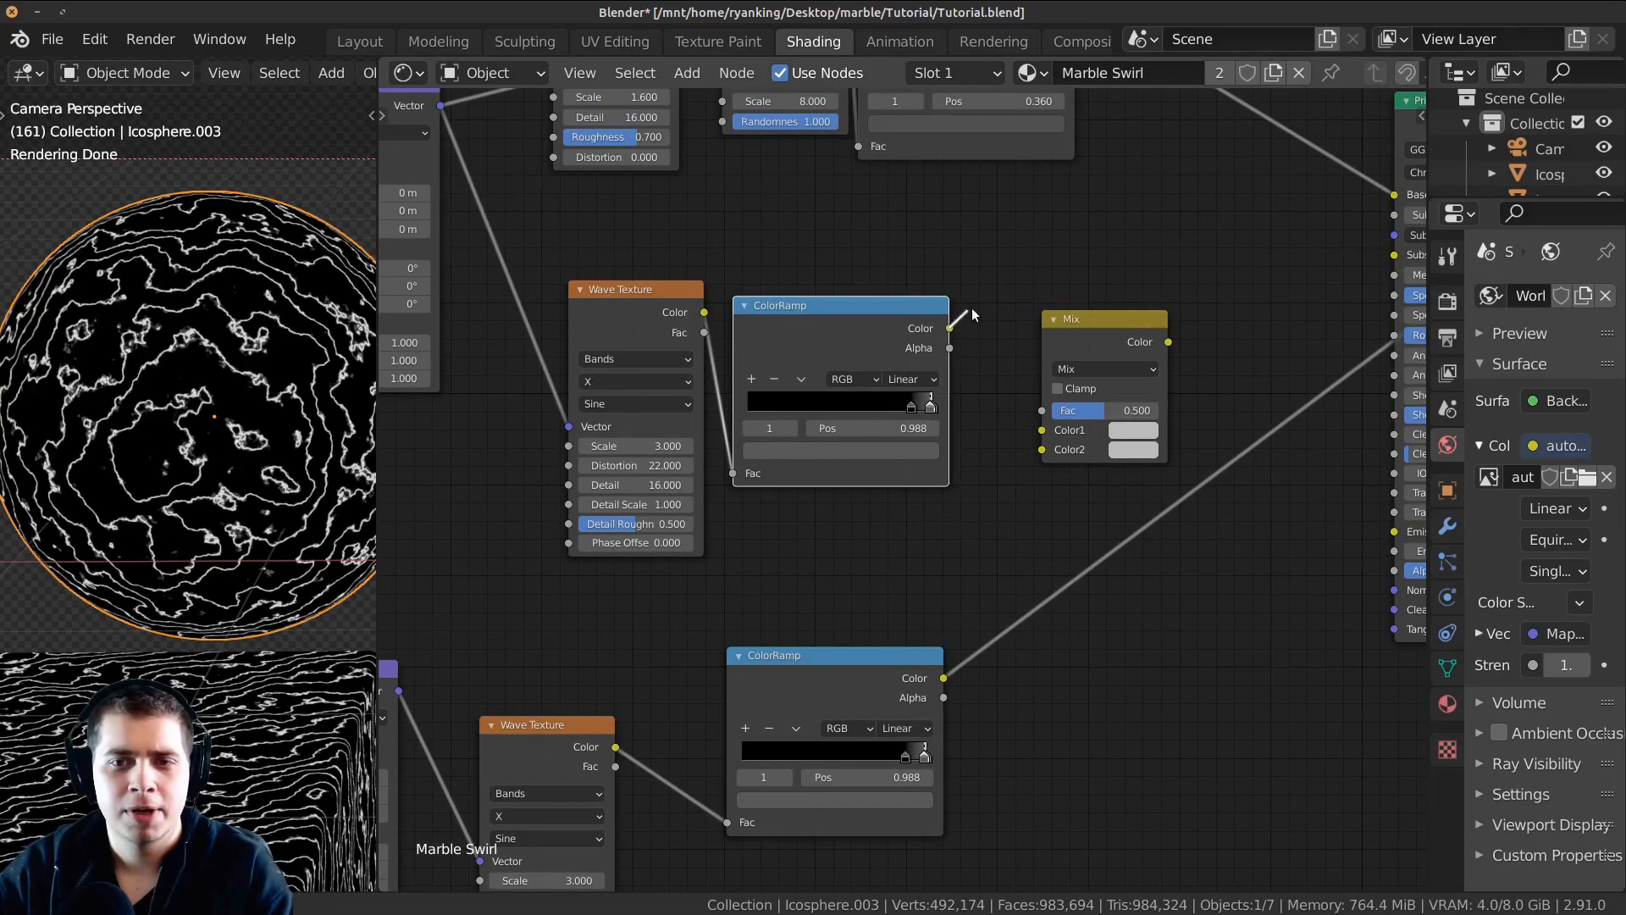
left_click_drag(1045, 440, 1046, 438)
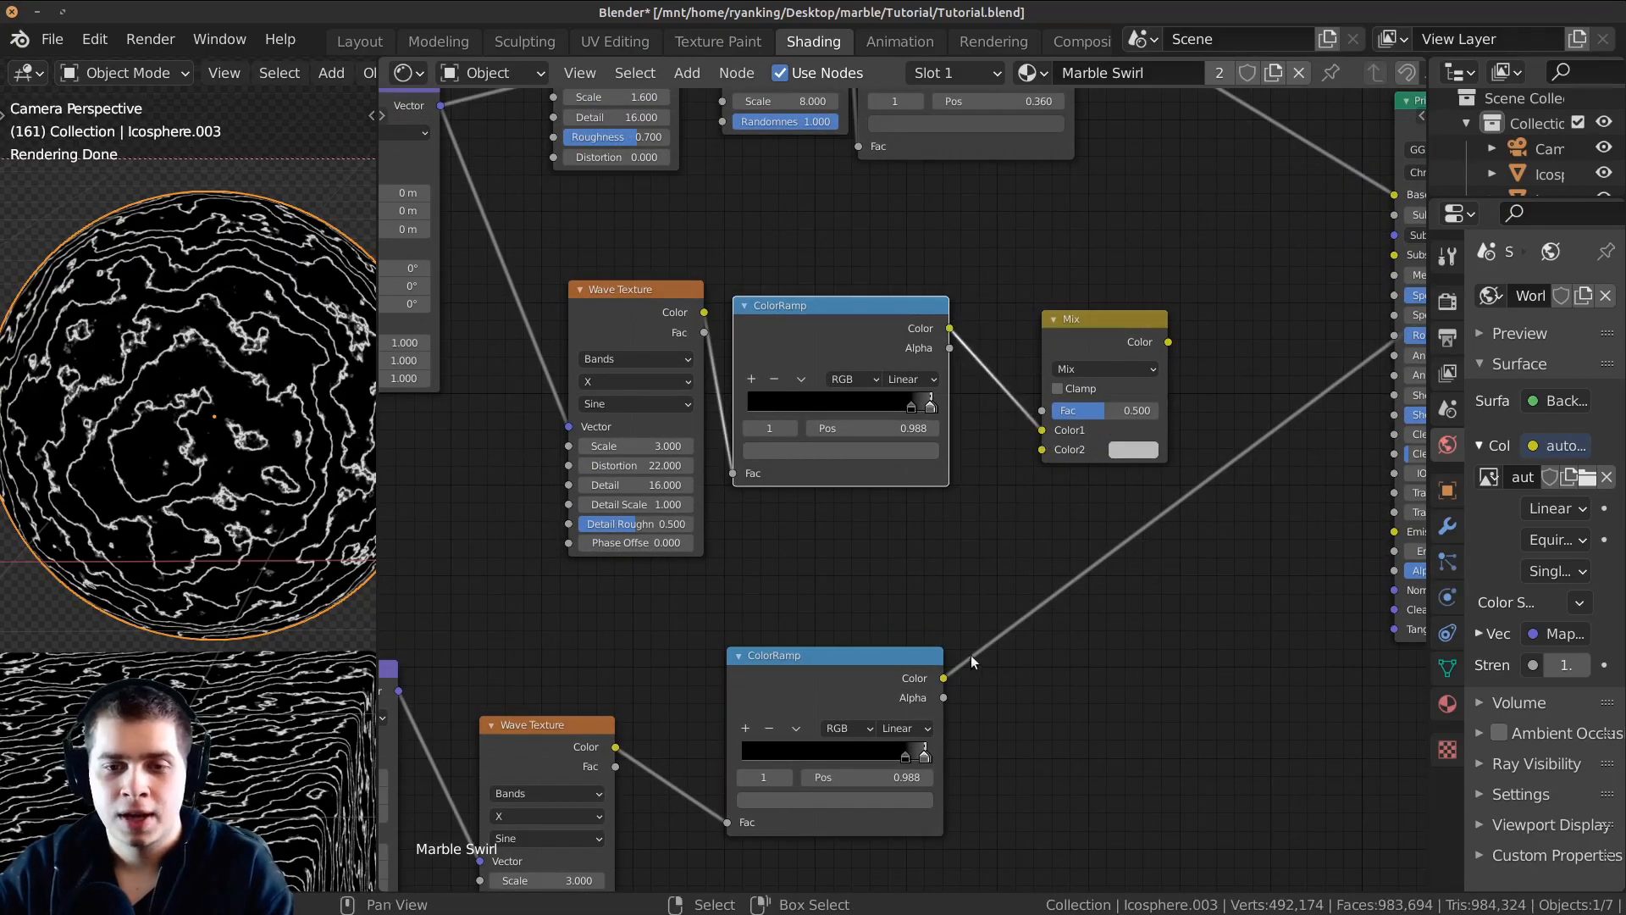
left_click_drag(944, 678, 1041, 449)
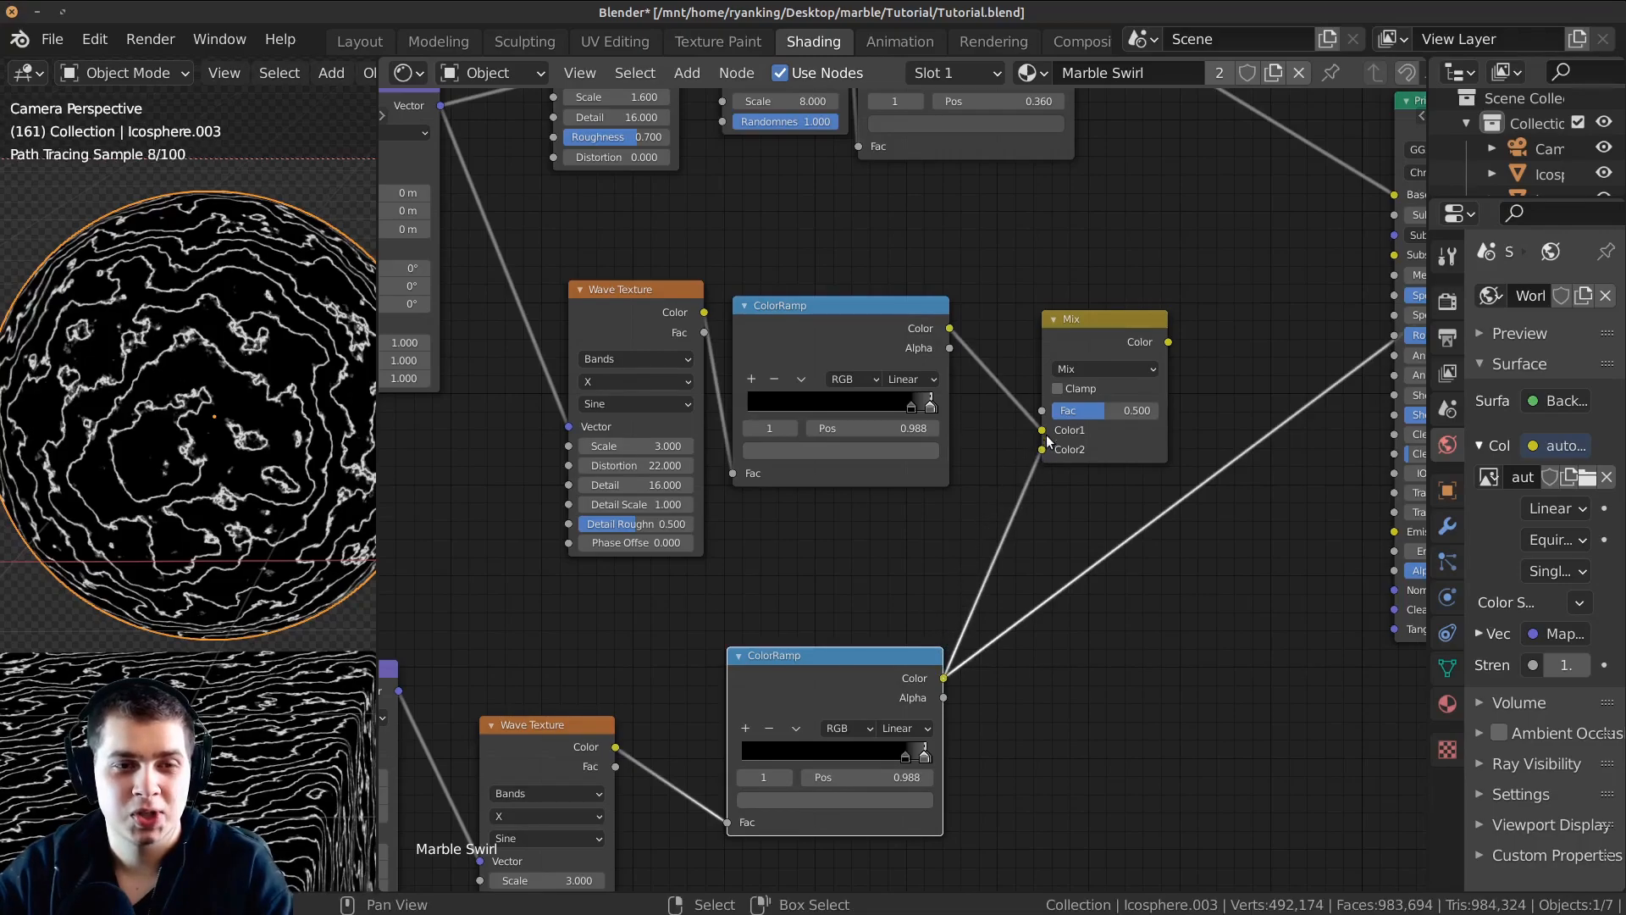
scroll(1176, 491, "up", 2)
left_click(1125, 405, "ctrl+shift")
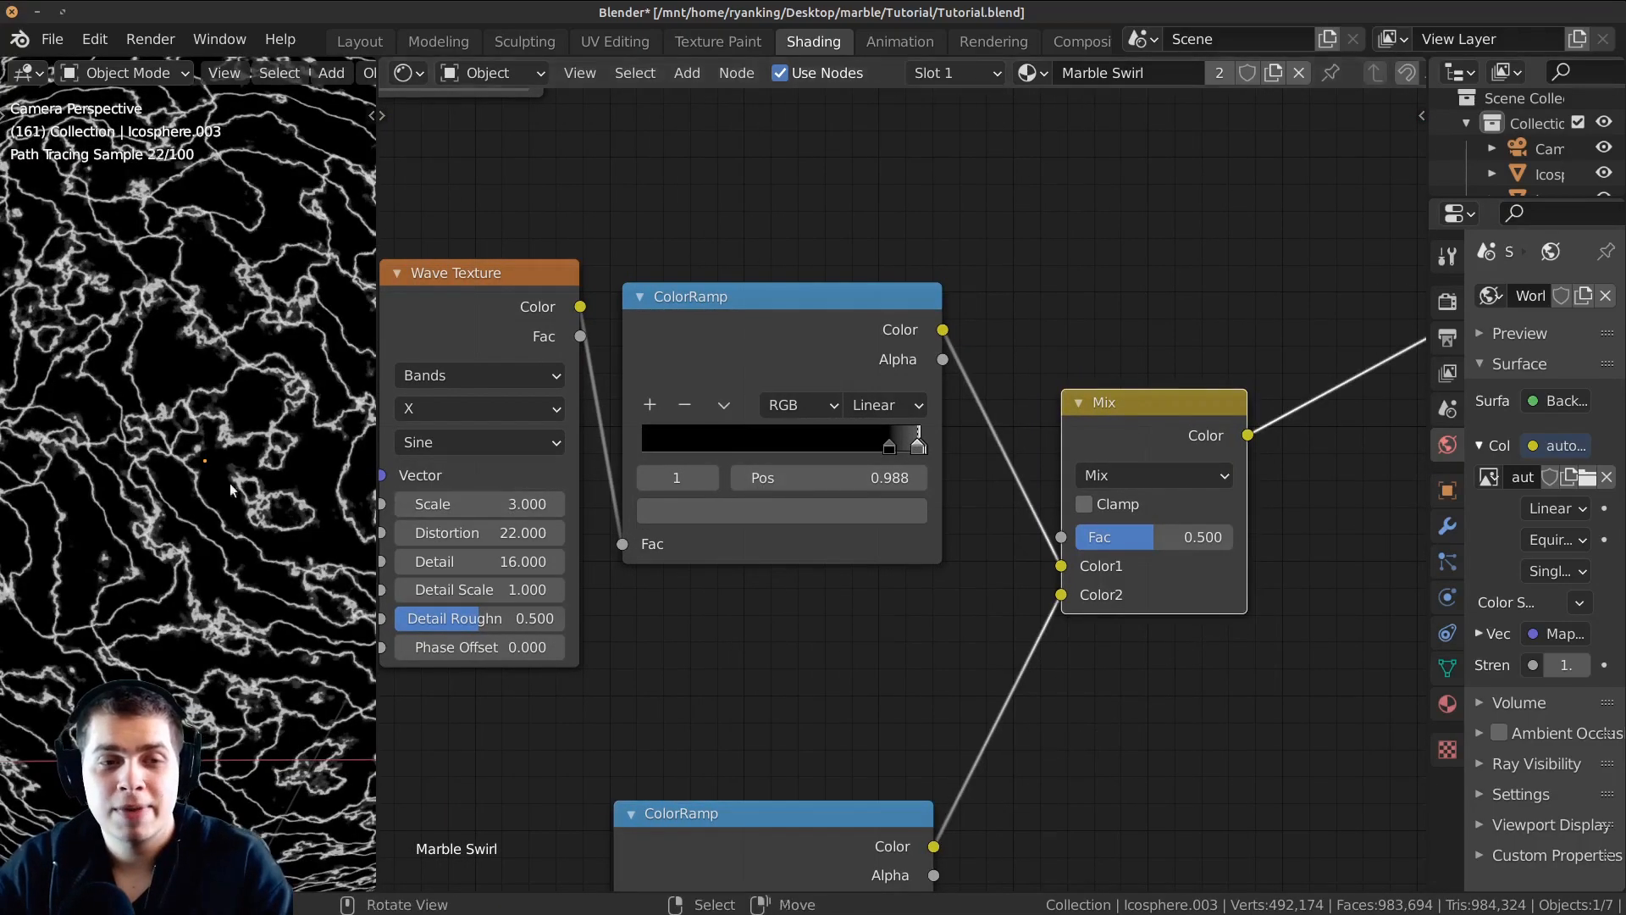
Set the Mix node's blend mode to Add after comparing it with Mix, keeping Fac at 0.500.
left_click(1117, 476)
left_click(1130, 238)
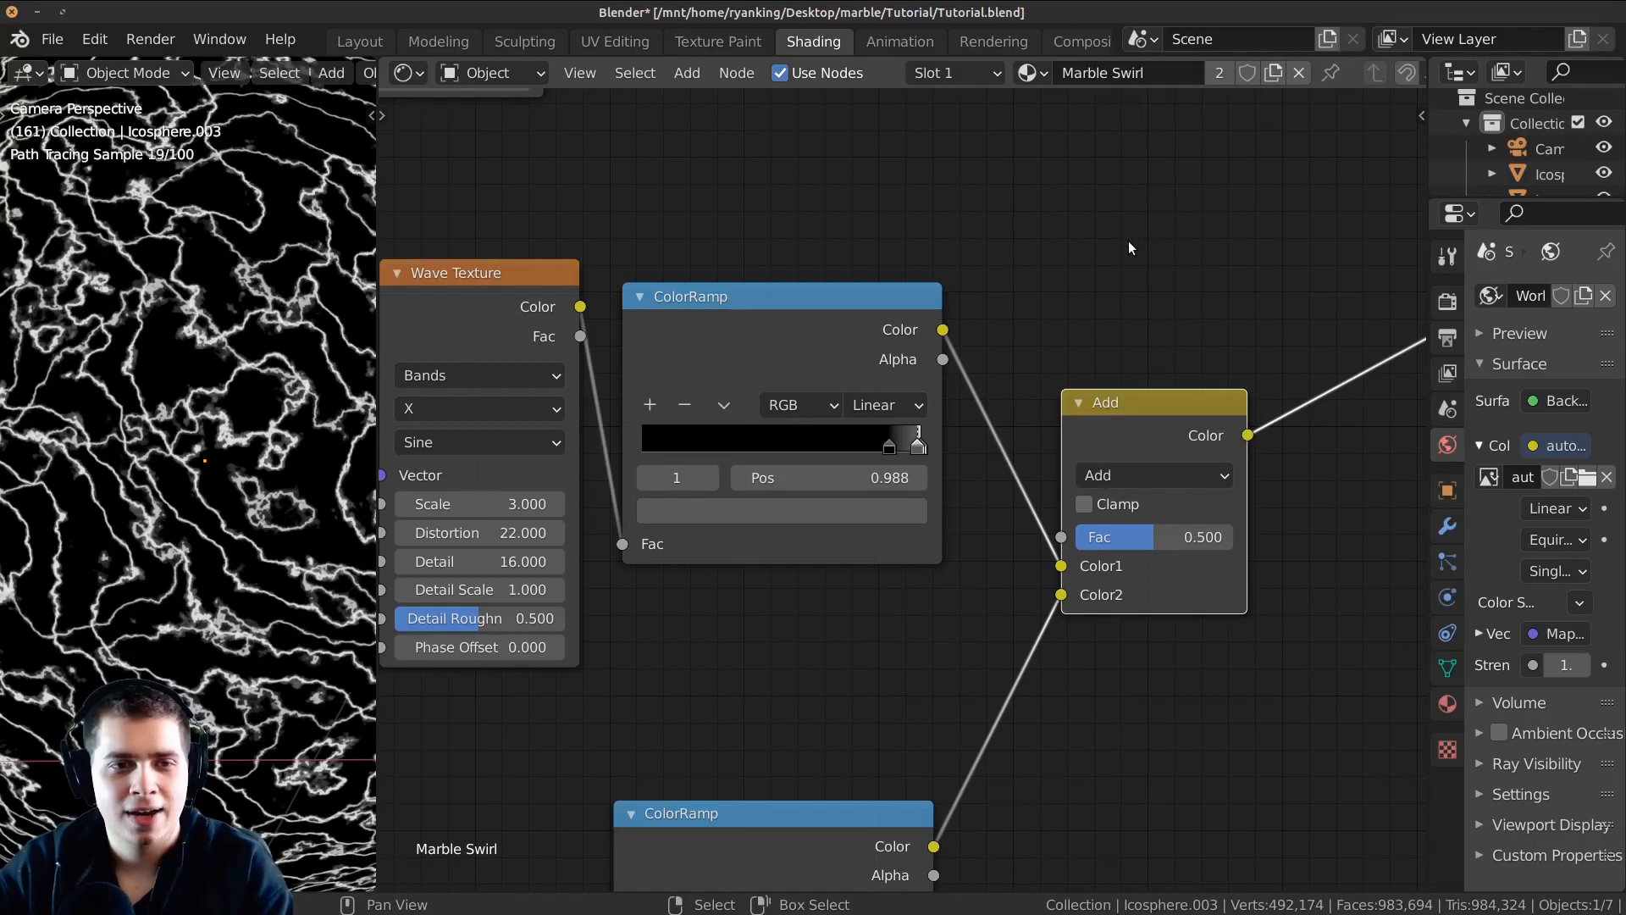
left_click(1136, 473)
left_click(1133, 465)
mouse_move(1135, 537)
left_mouse_down()
mouse_move(1228, 537)
mouse_move(1112, 537)
mouse_move(1152, 543)
left_mouse_up()
left_click(1140, 470)
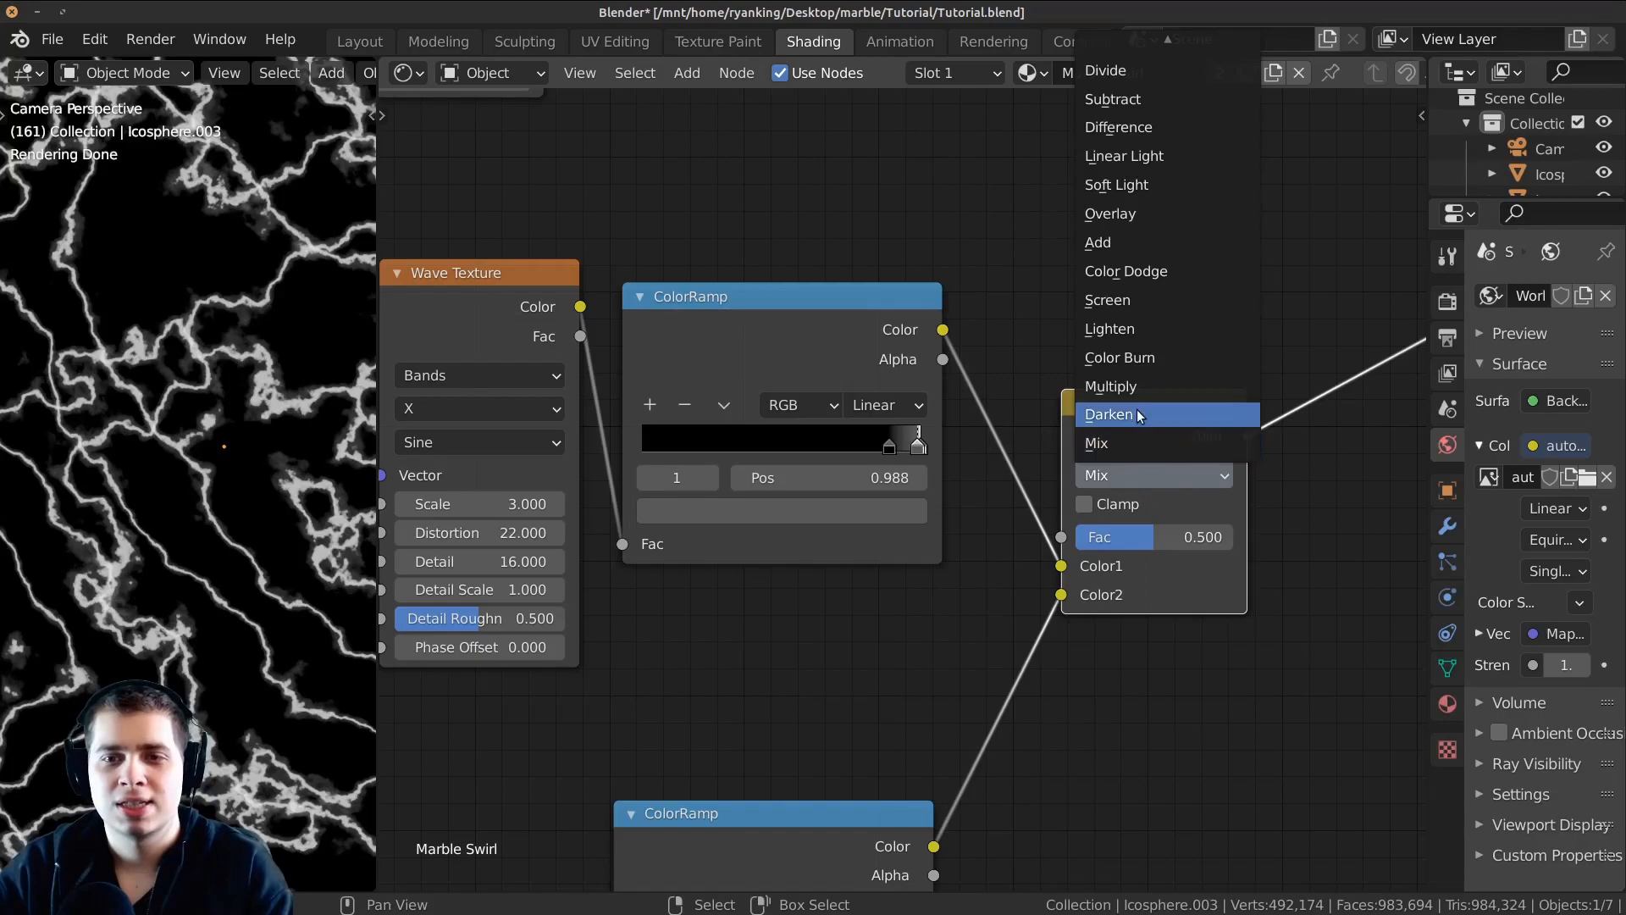
left_click(1140, 242)
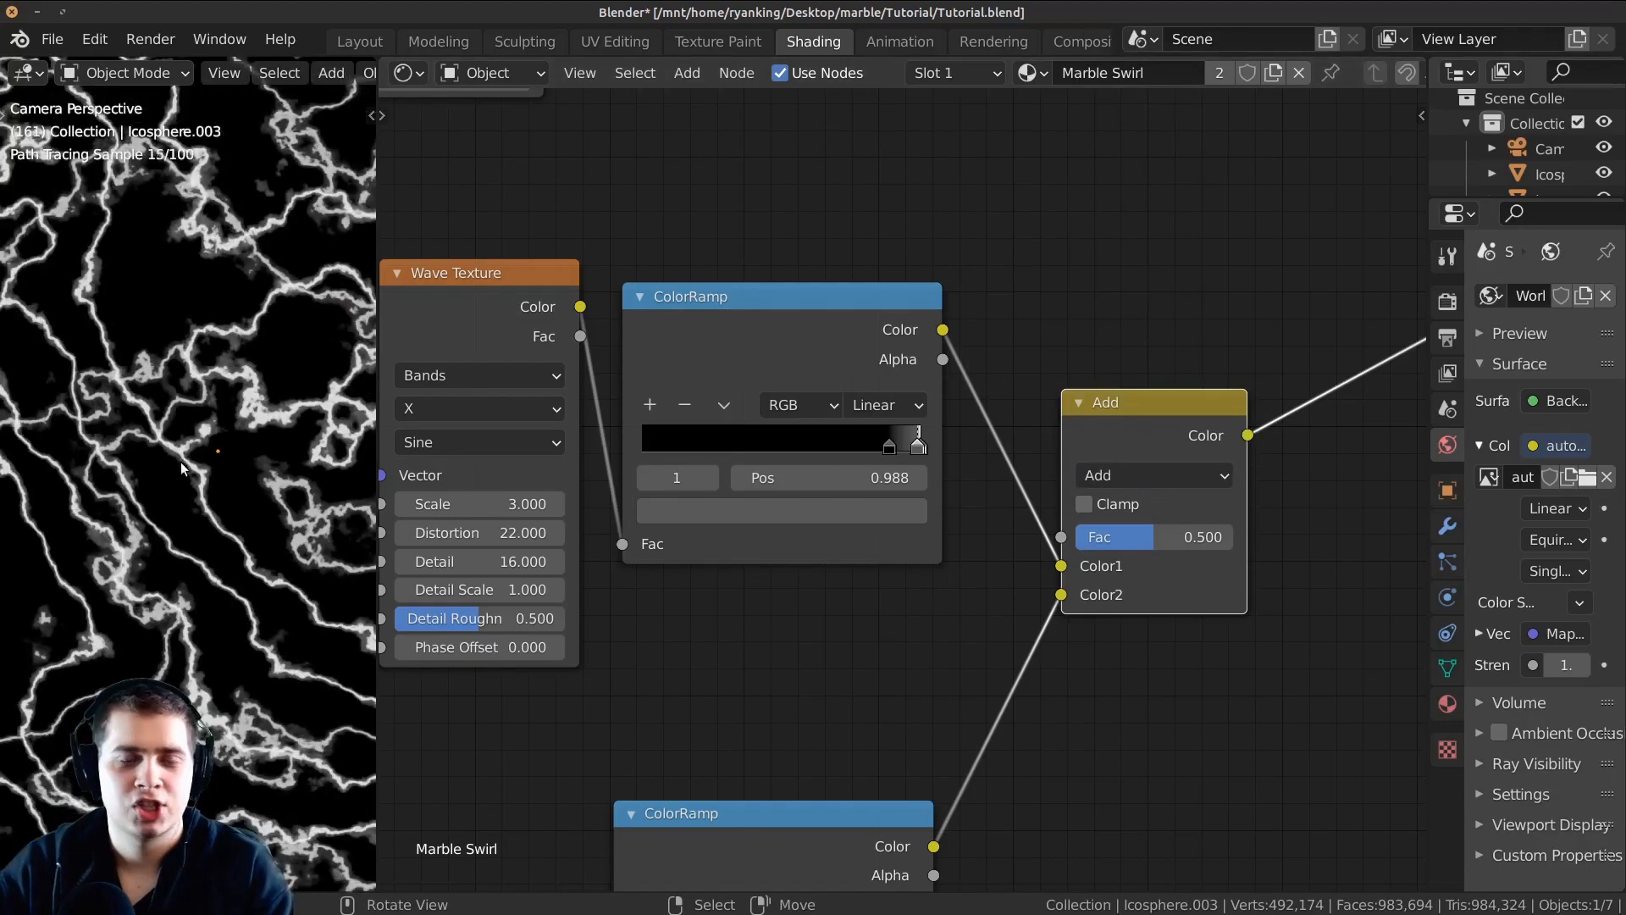
Preview the Voronoi ColorRamp alone and insert a duplicate of the Add node between that ColorRamp and the Principled BSDF's Base Color.
scroll(212, 457, "up", 5)
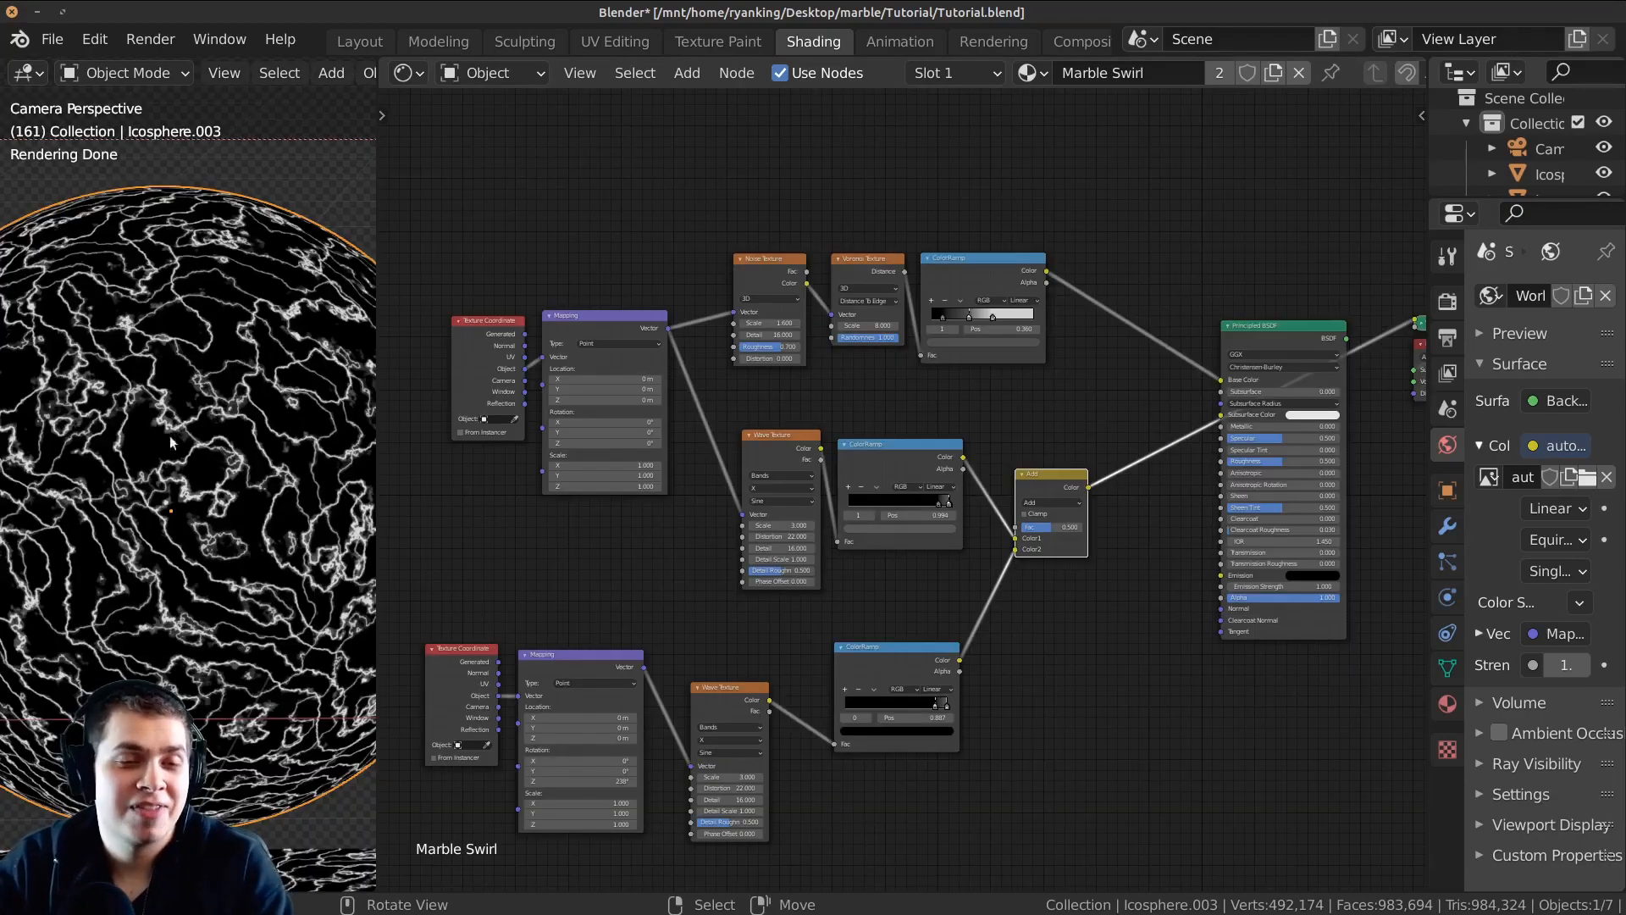
left_click(981, 277, "ctrl+shift")
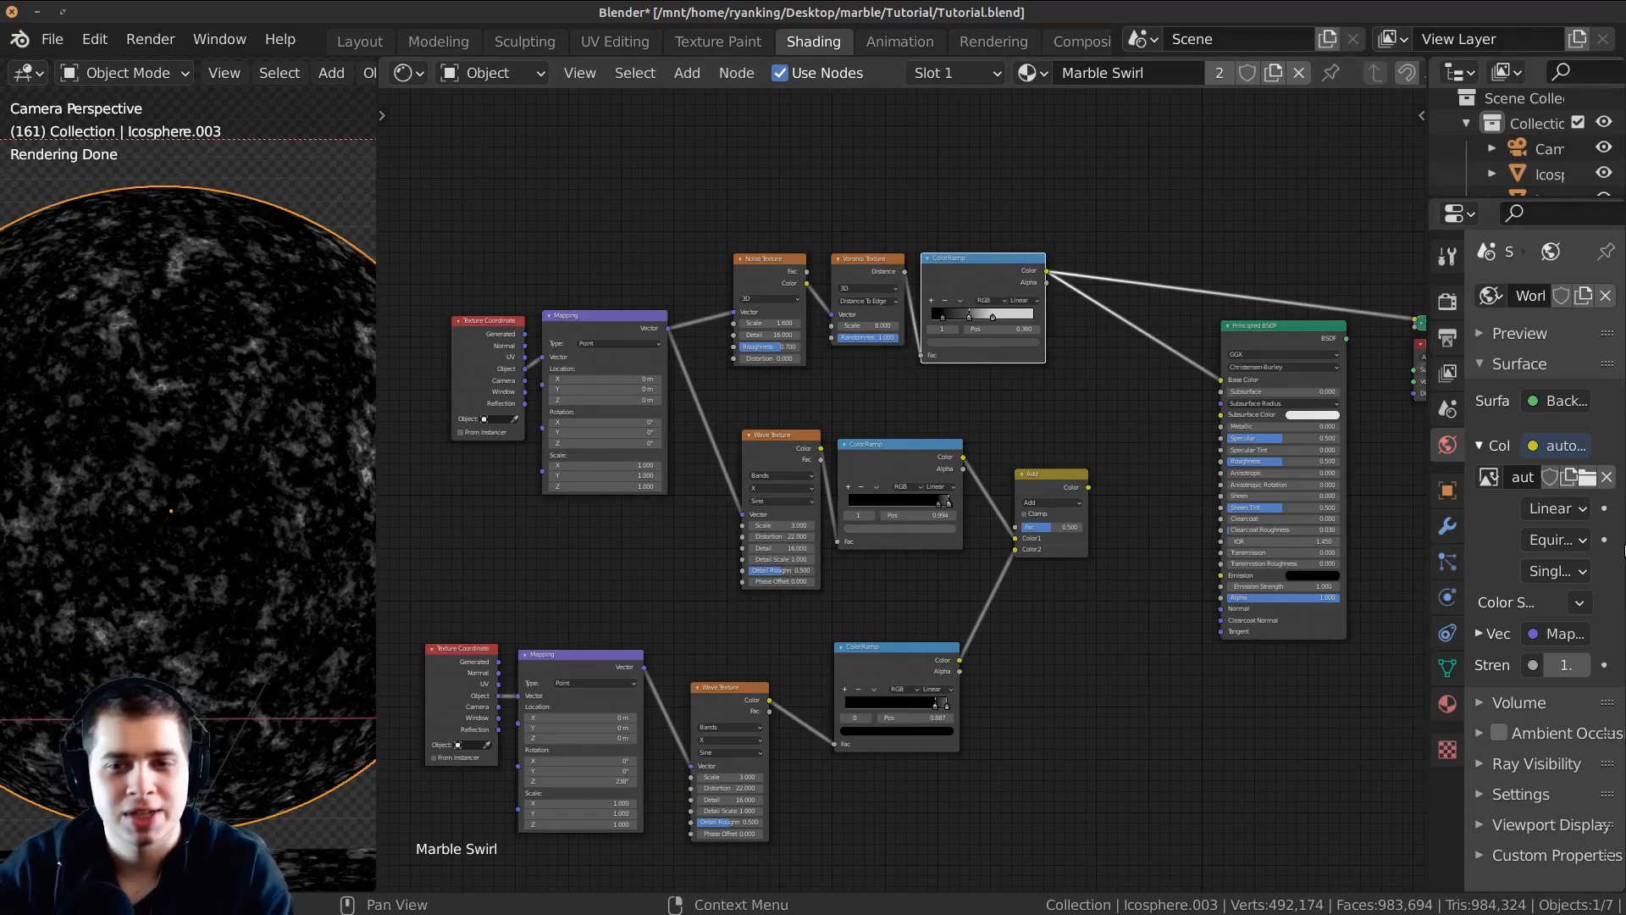
scroll(955, 441, "up", 3)
left_click(1085, 508)
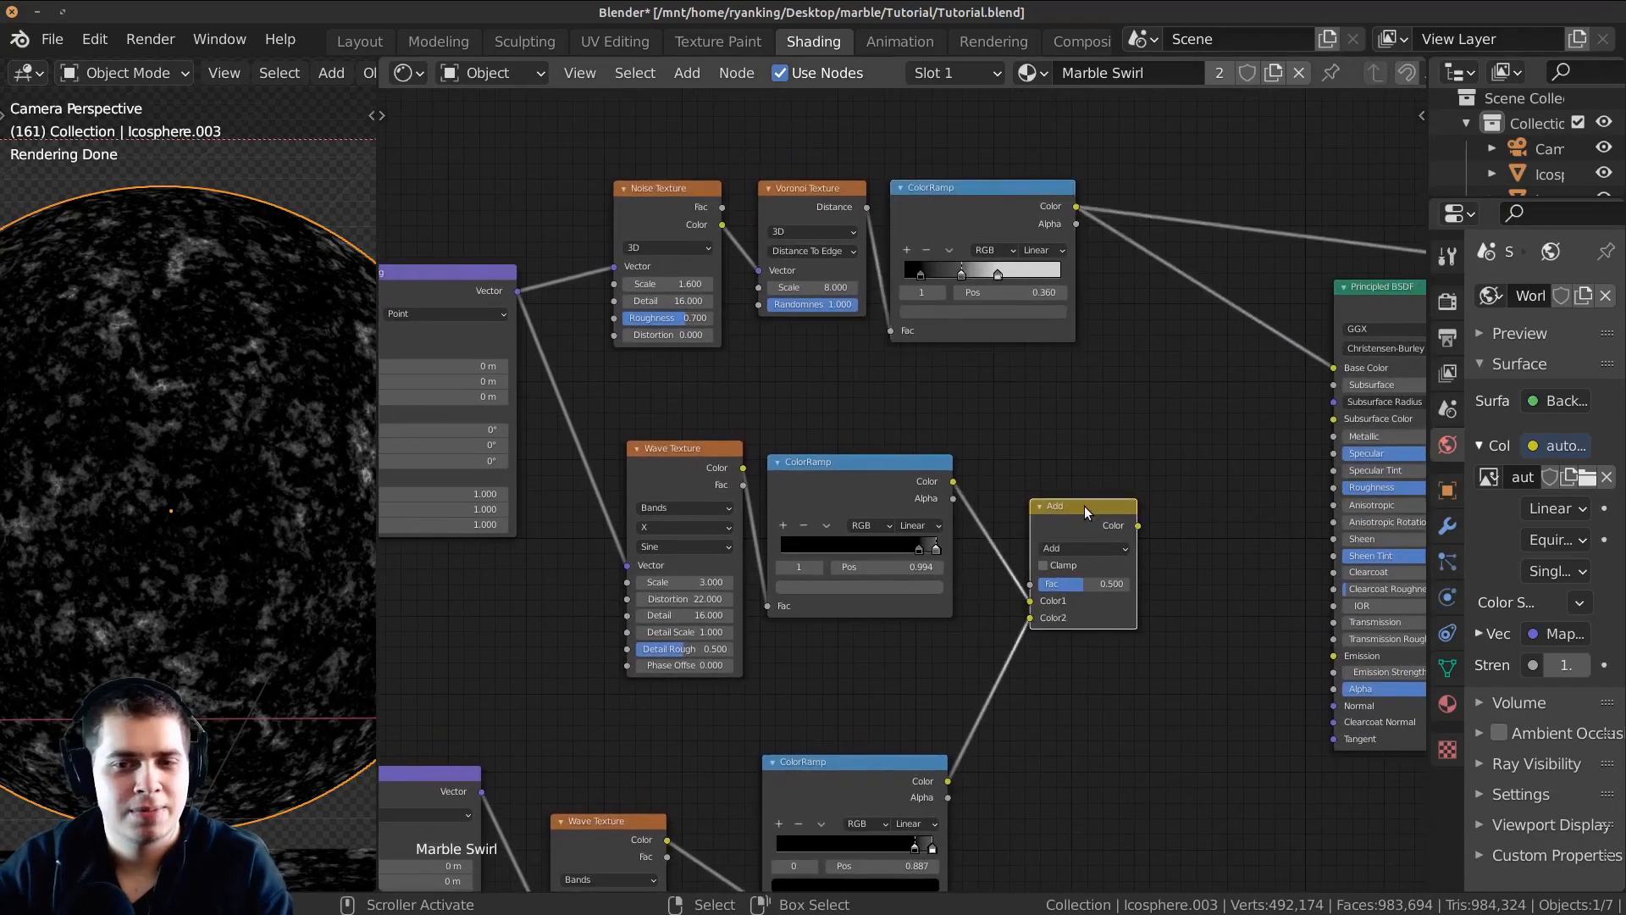
middle_click_drag(1021, 465, 952, 556)
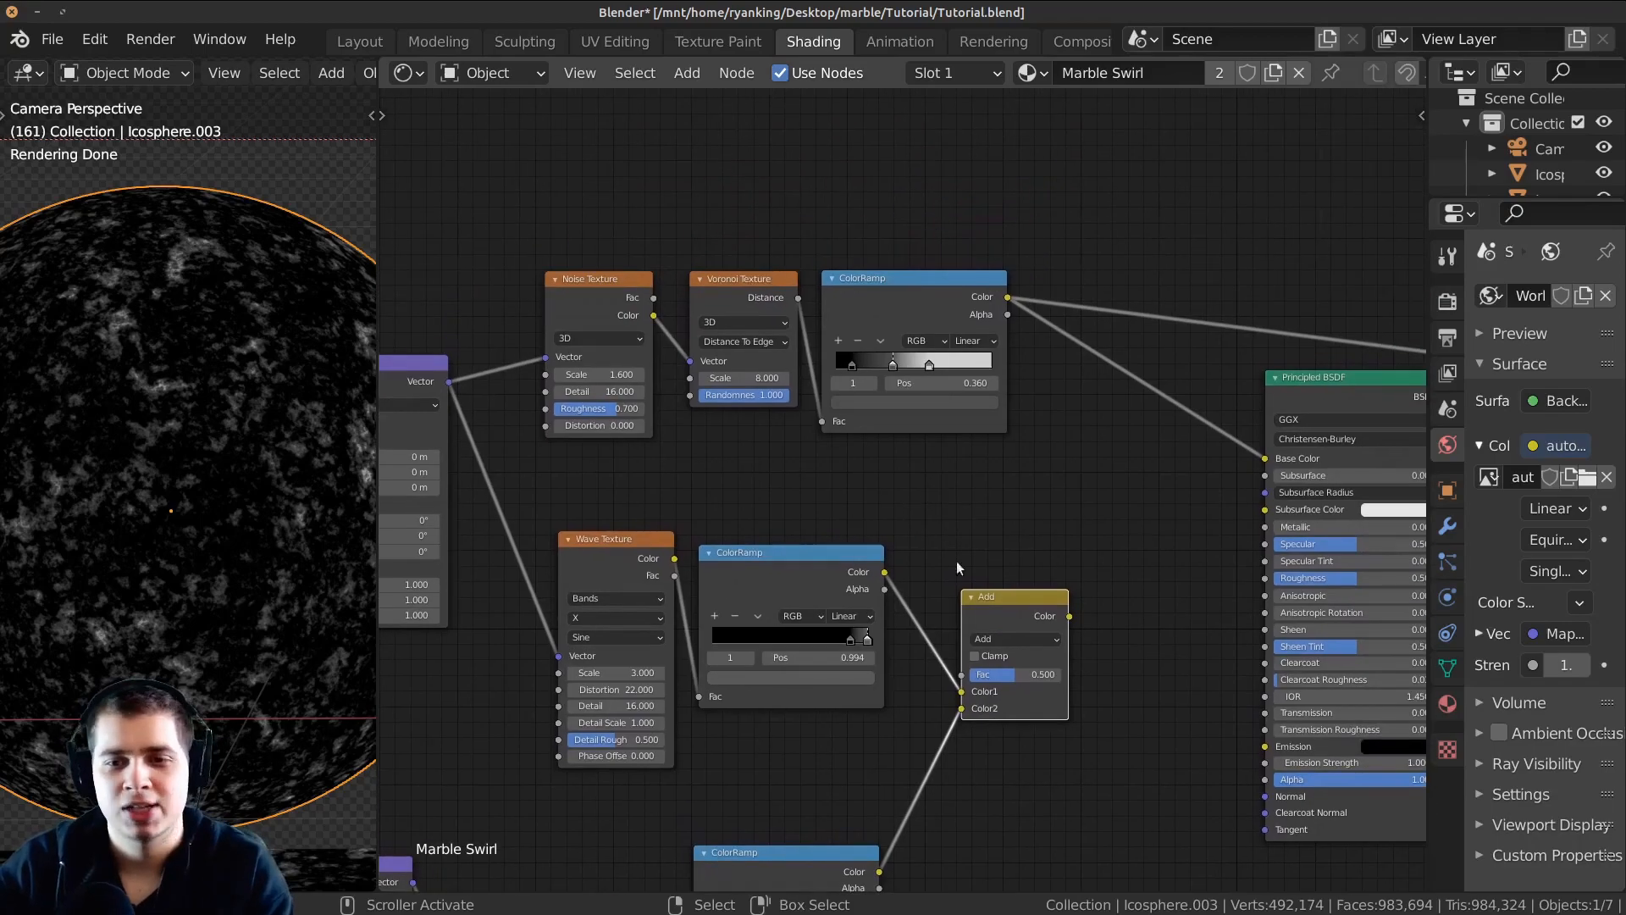
key("shift+d")
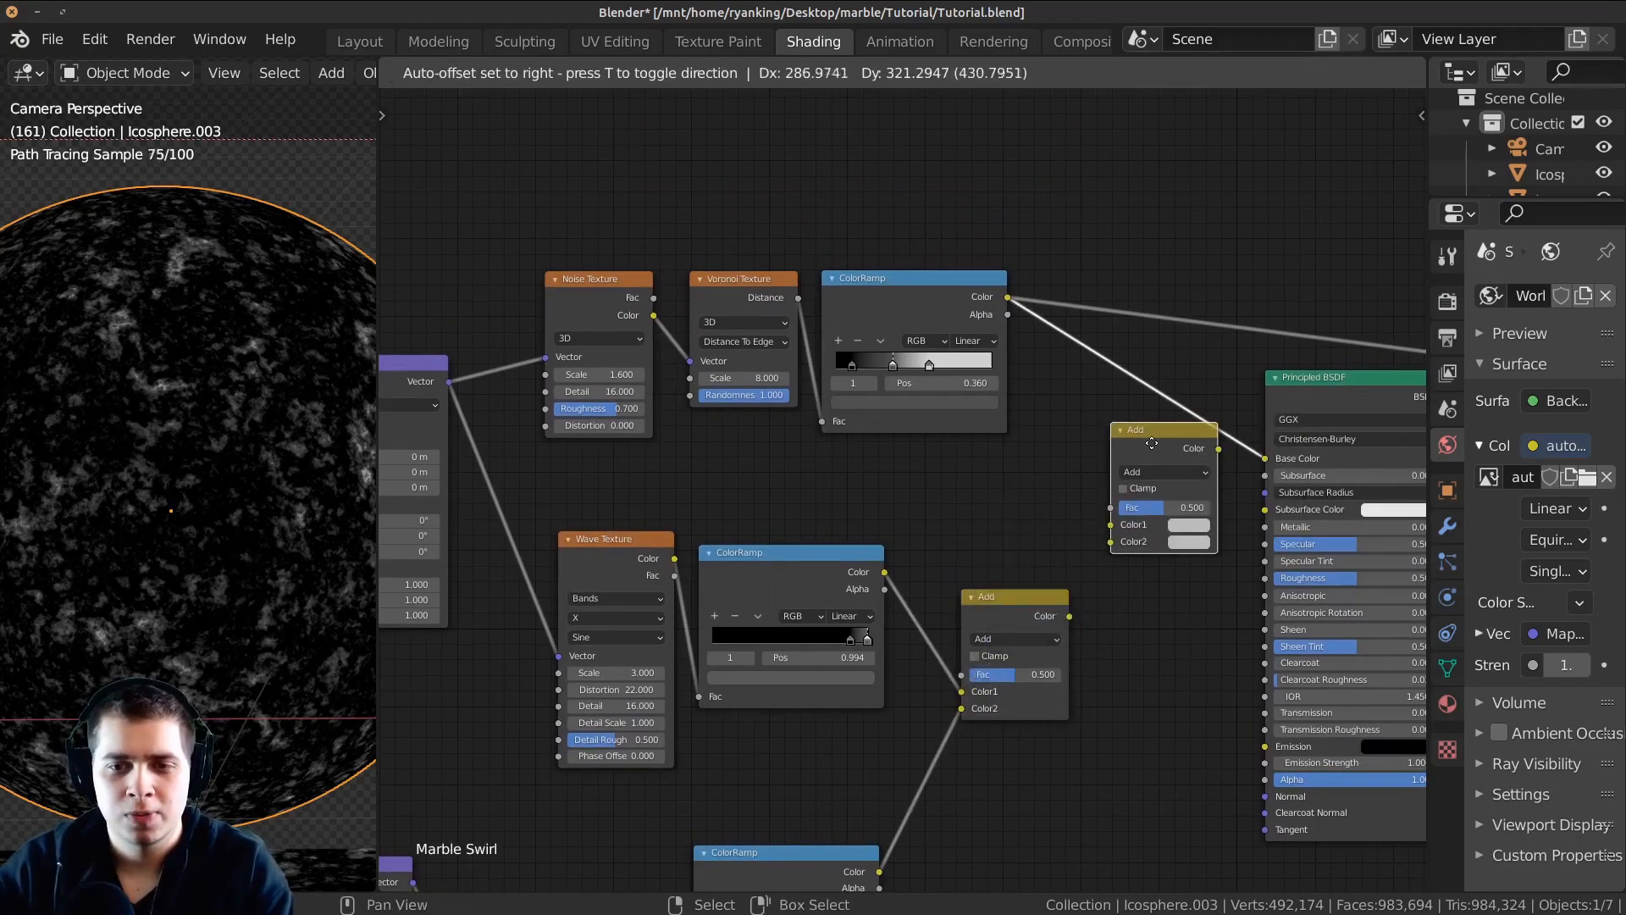
left_click(1145, 416)
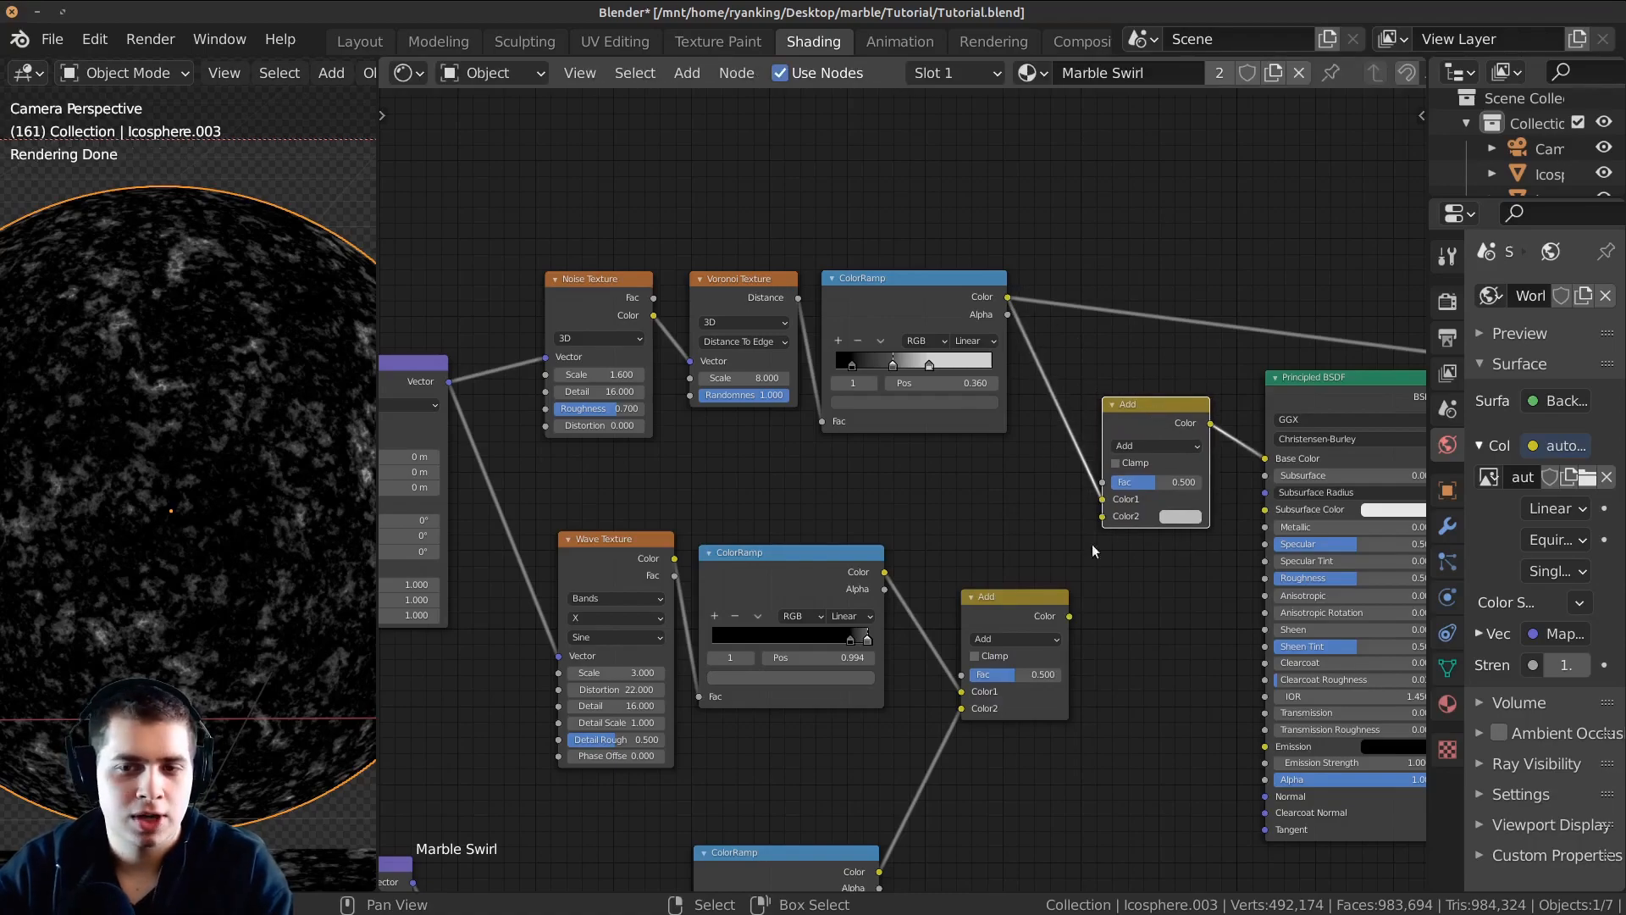
Connect the wave veins' Add node to Color2 of the duplicated Add node and preview the combined result.
left_click_drag(1074, 616, 1105, 515)
scroll(1011, 617, "up", 2)
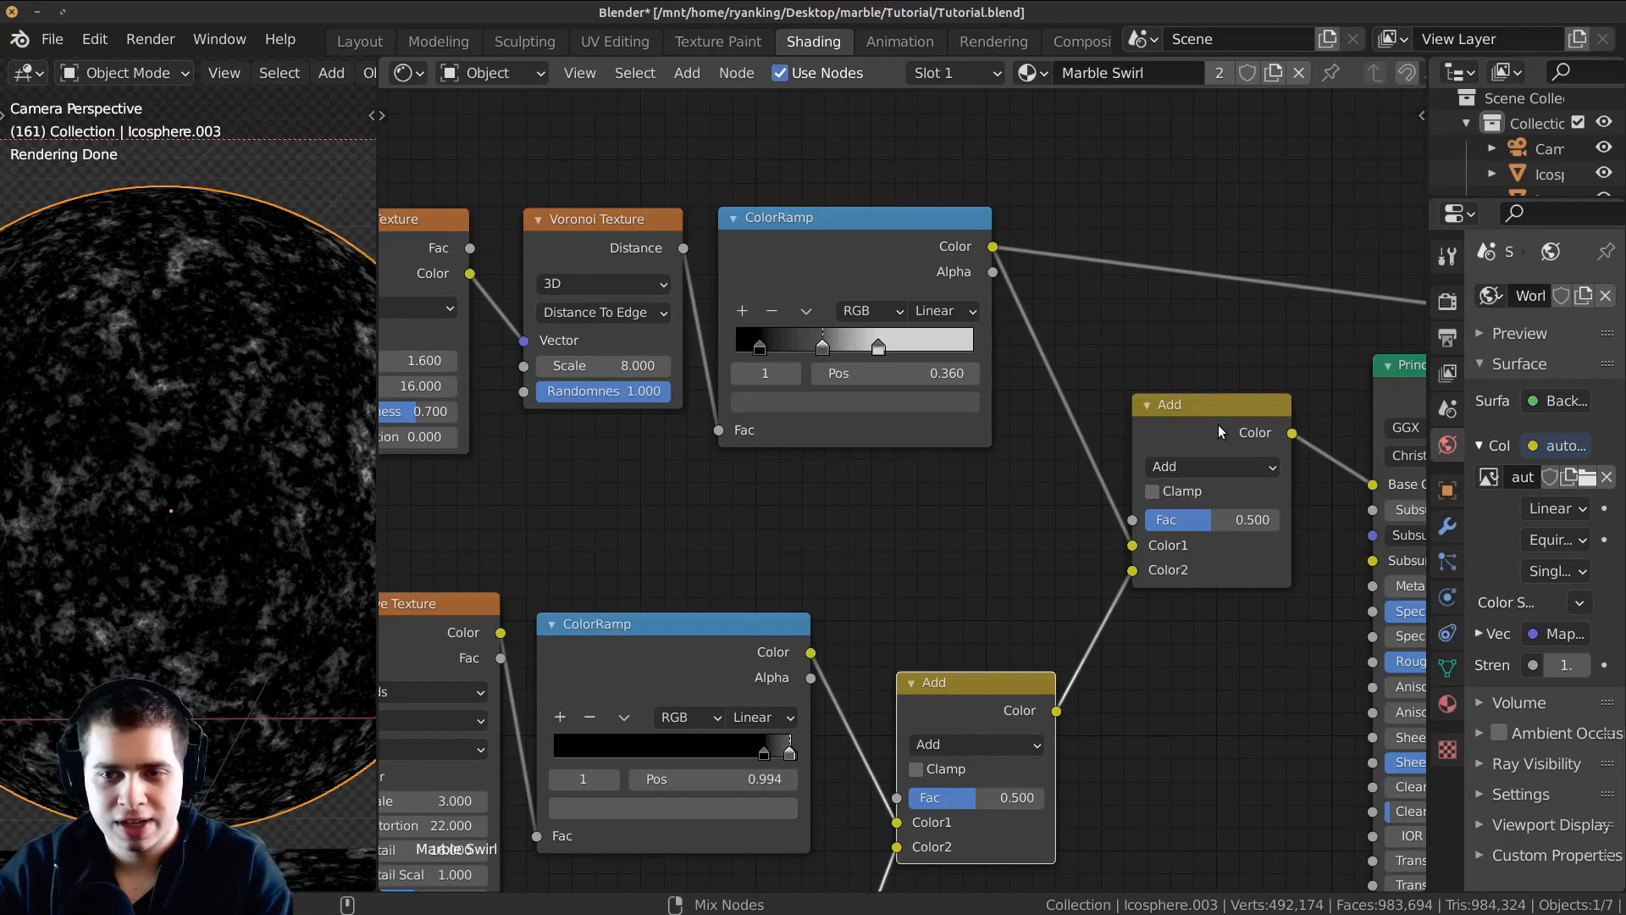
scroll(1320, 566, "up", 1)
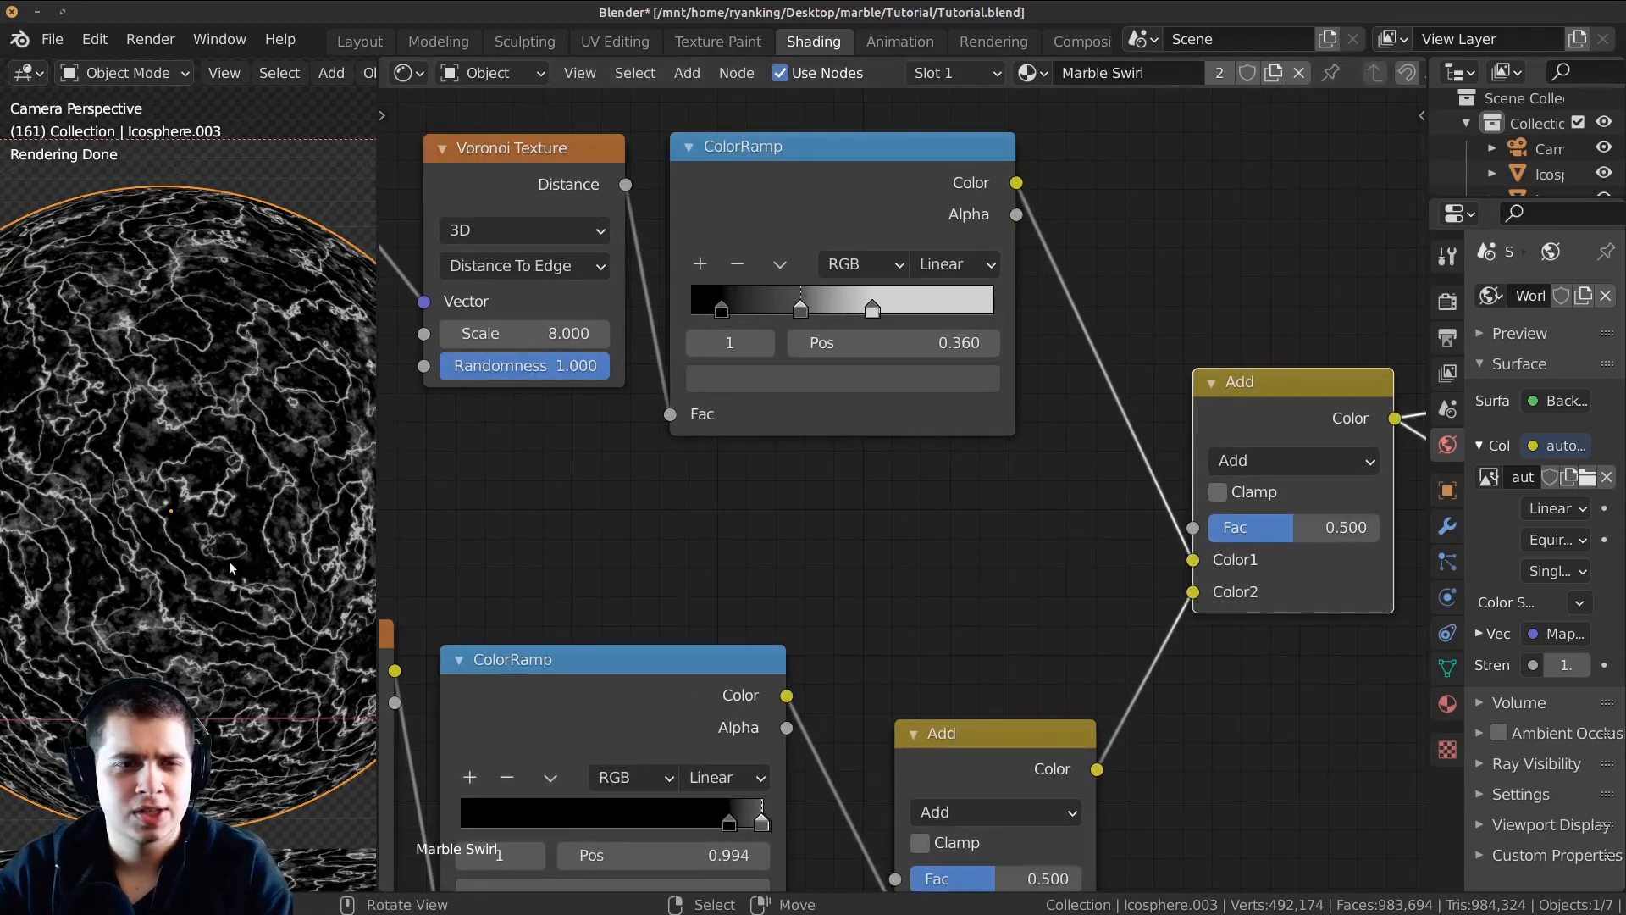
Compare weaker and full vein strengths on the new Add node and set its Fac to 0.275.
scroll(229, 581, "up", 3)
middle_click_drag(552, 576, 745, 595)
scroll(339, 593, "down", 1)
middle_click_drag(1346, 578, 1127, 545)
scroll(1064, 579, "up", 1)
left_click_drag(1076, 549, 1025, 549)
scroll(220, 465, "up", 6)
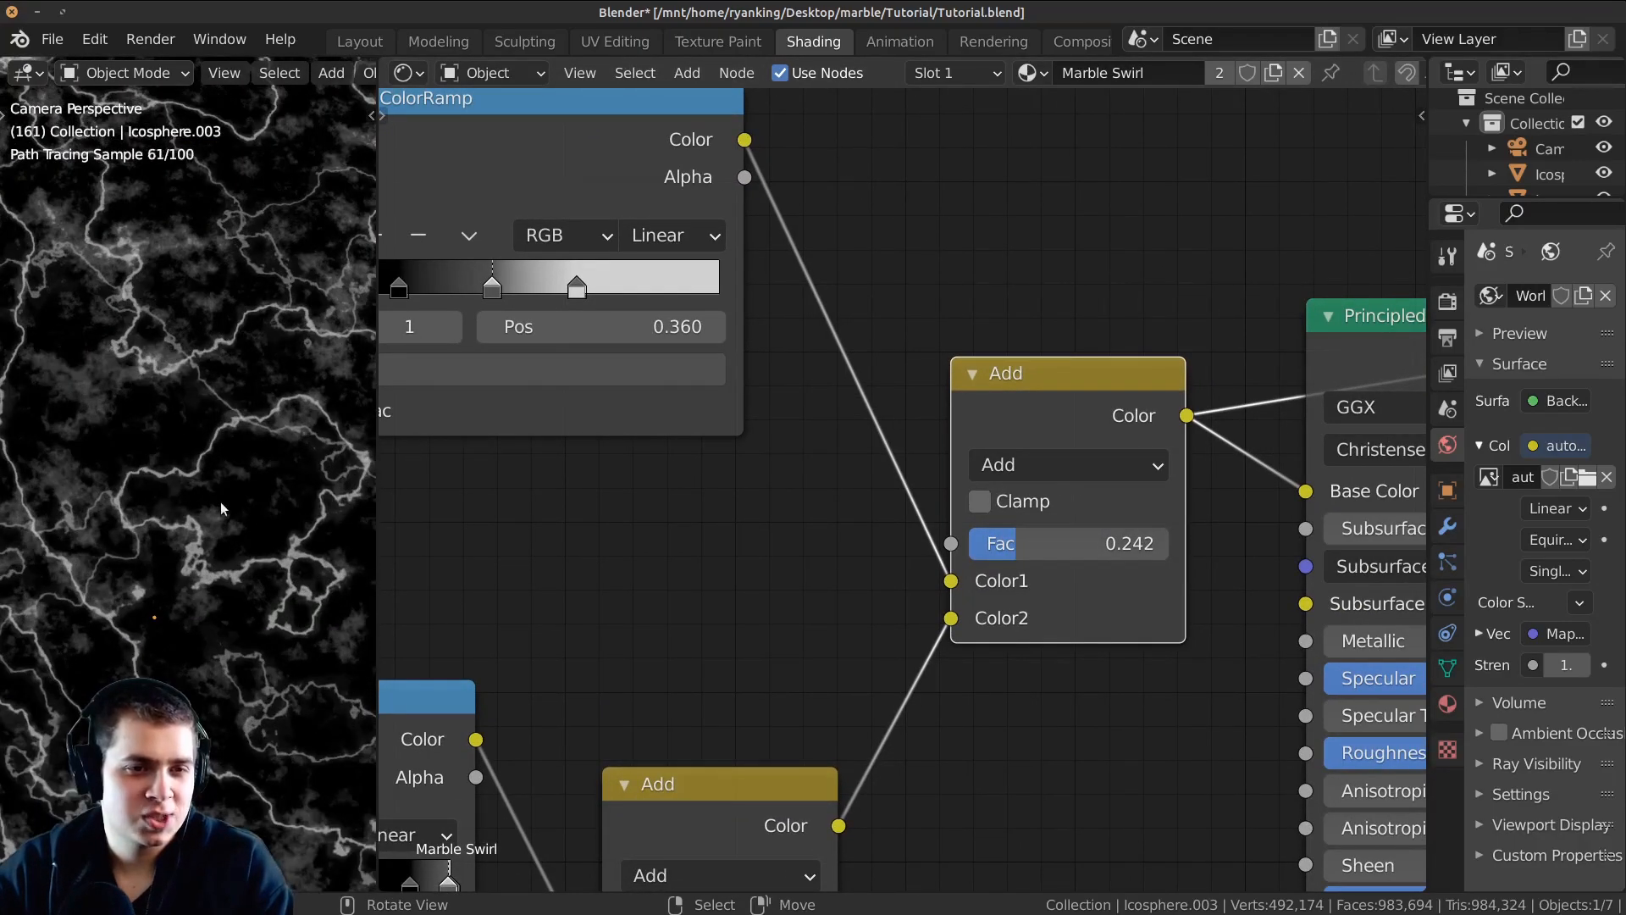
mouse_move(992, 543)
left_mouse_down()
mouse_move(1145, 543)
mouse_move(1019, 543)
left_mouse_up()
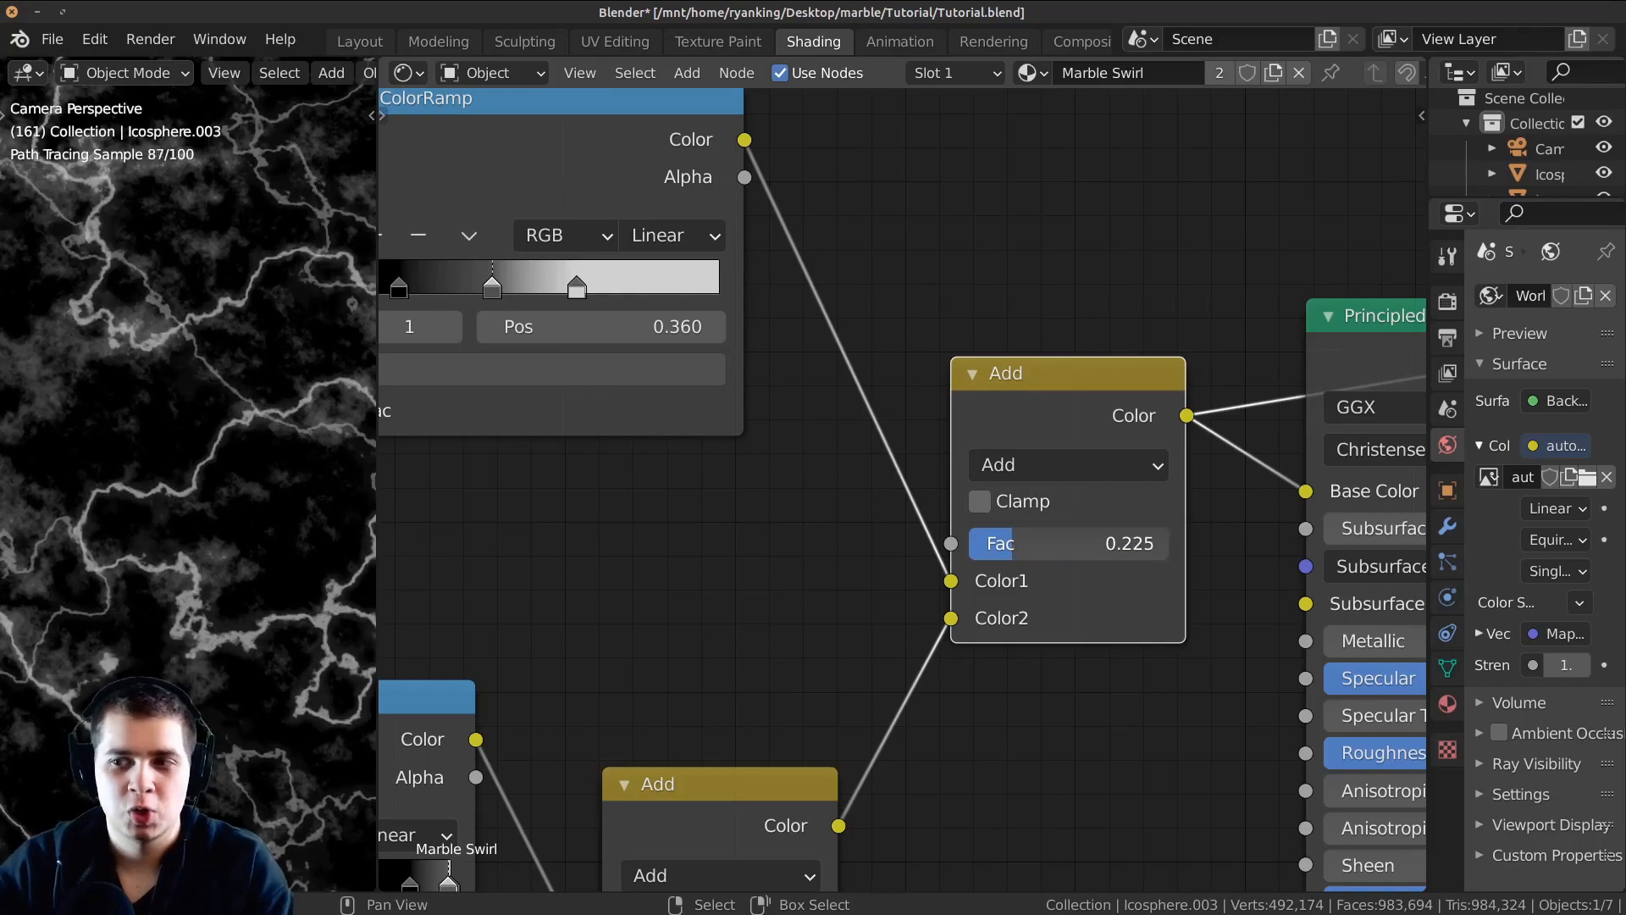
left_click_drag(1016, 543, 1167, 542)
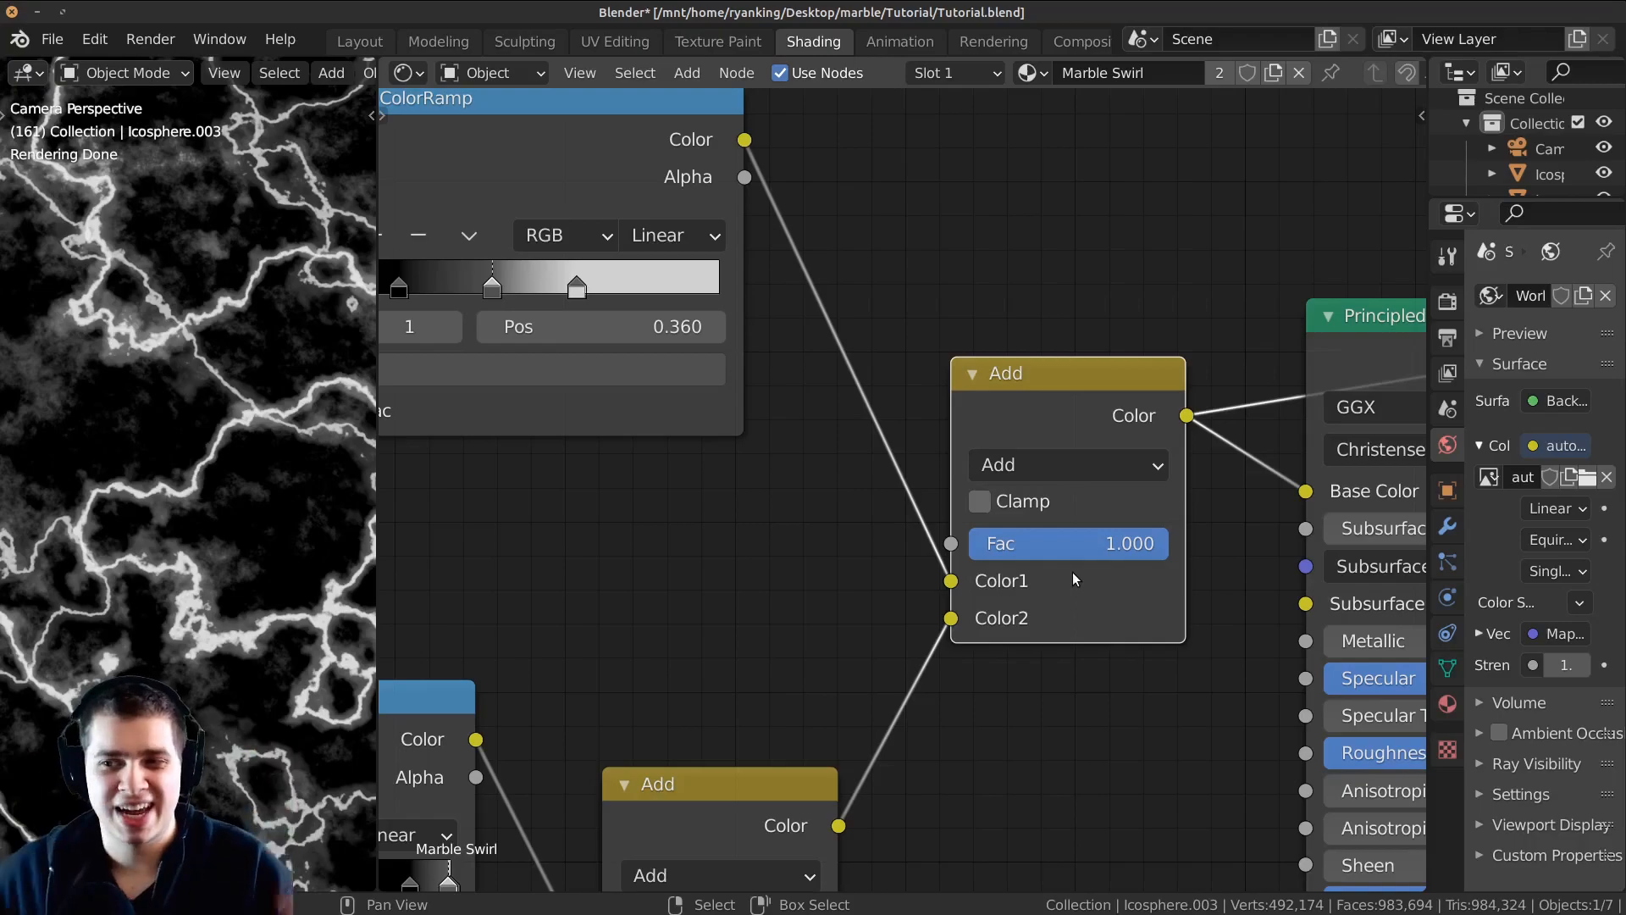
left_click_drag(1141, 557, 1028, 538)
double_click(1017, 549)
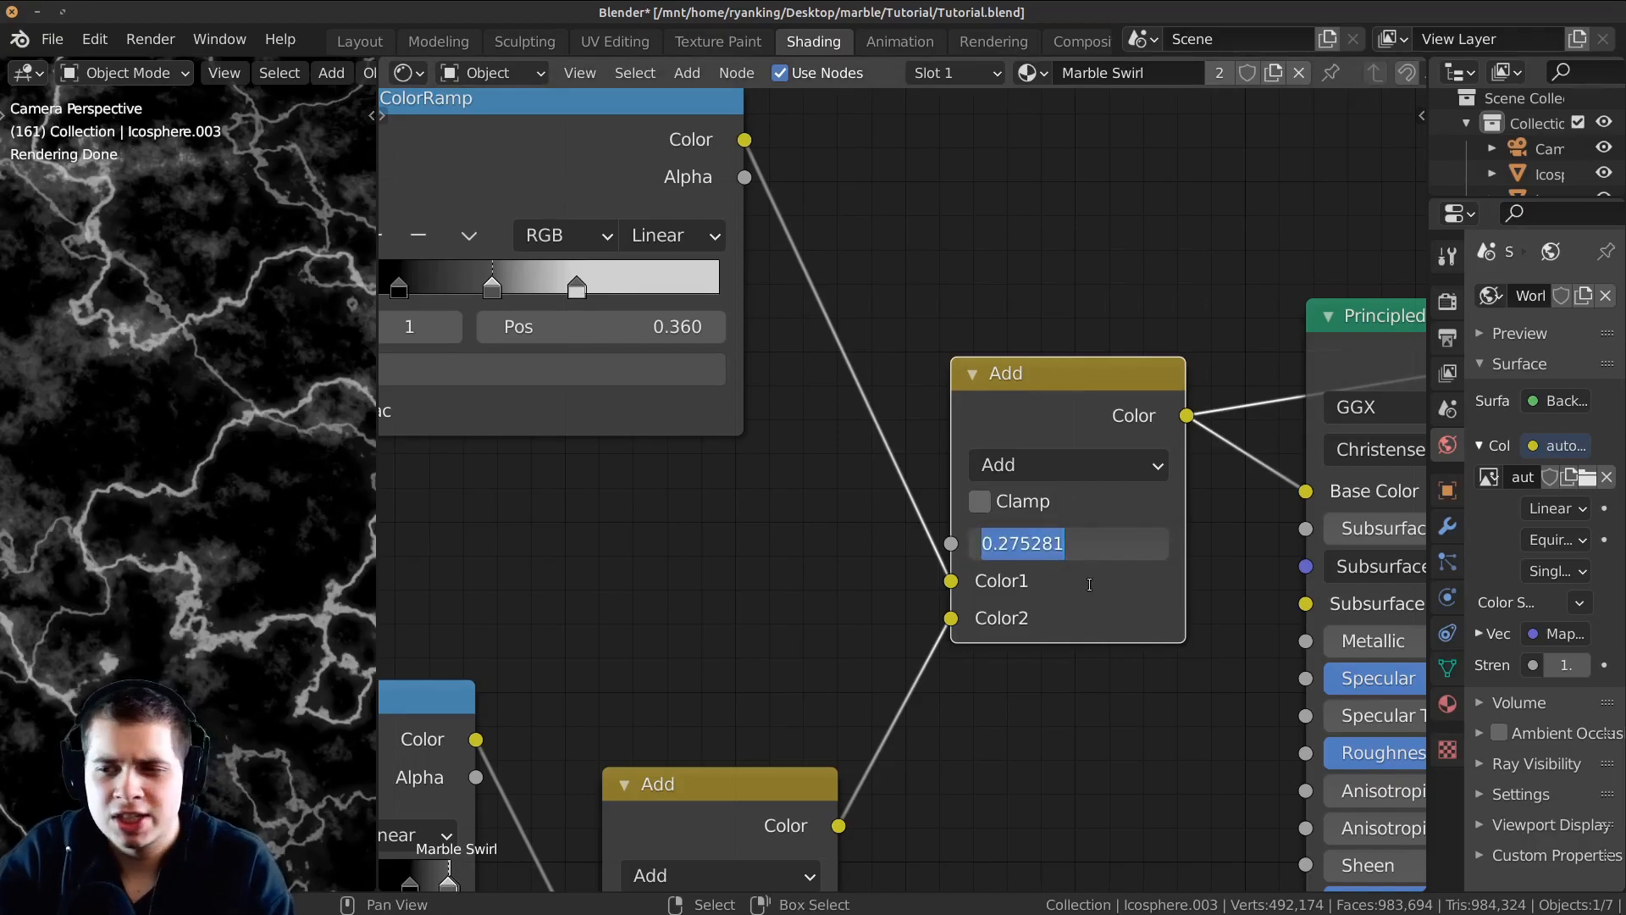
key("Return")
Examine the combined pattern in a maximized viewport, and preview the Principled BSDF again, shifting its node slightly aside.
scroll(212, 533, "down", 6)
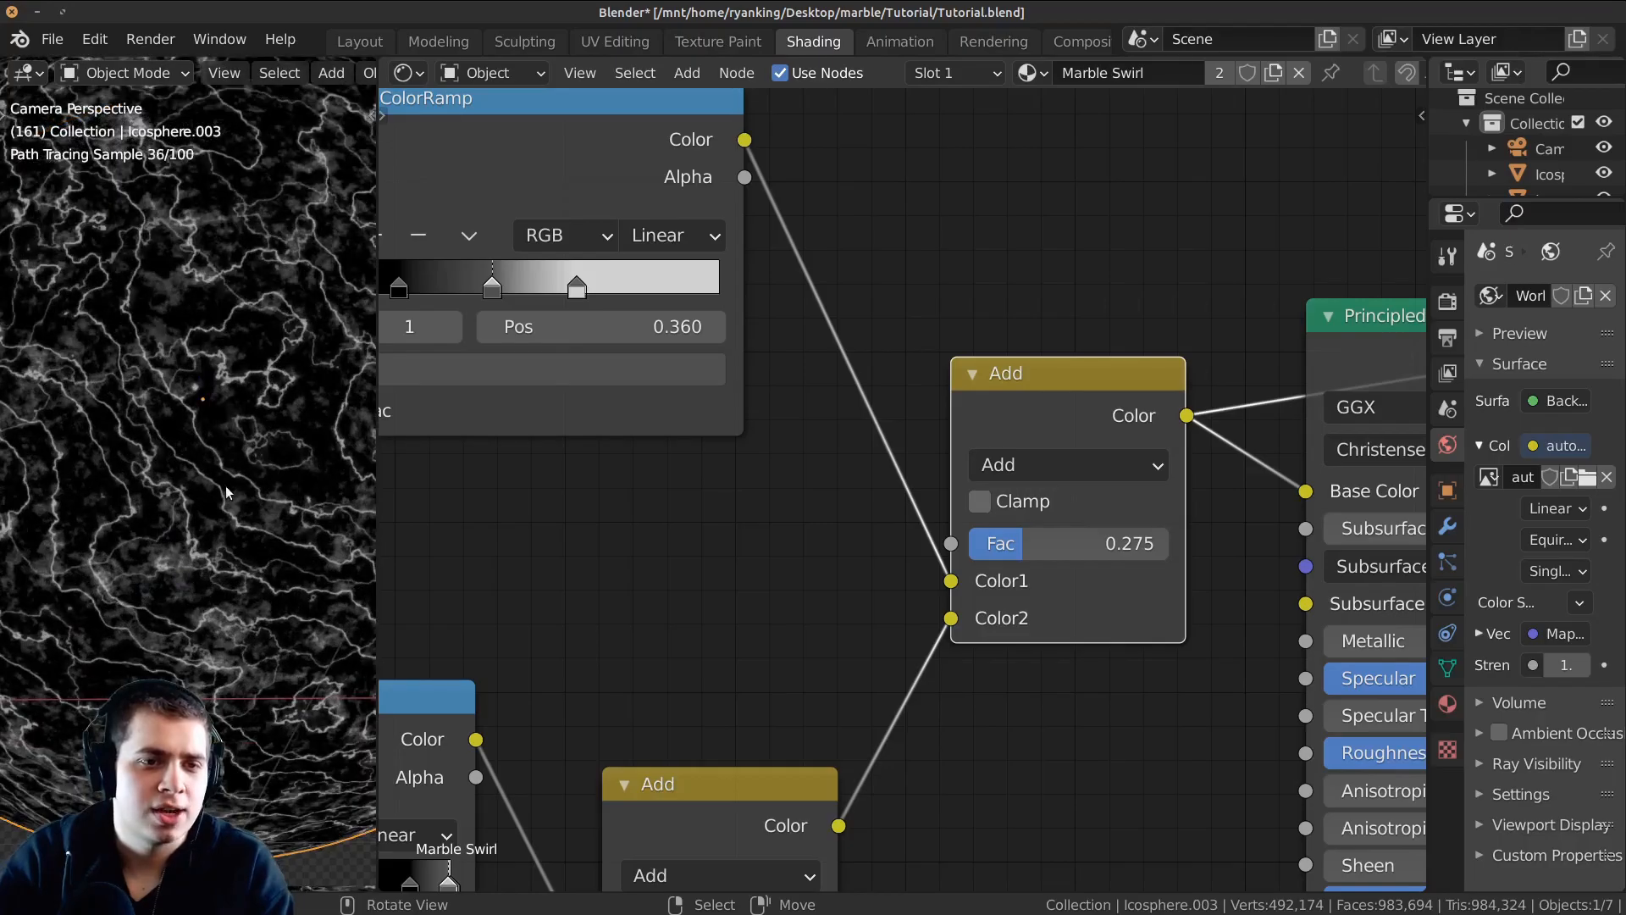
key("ctrl+space")
middle_click_drag(864, 478, 662, 486, "shift")
scroll(662, 487, "up", 1)
middle_click_drag(1096, 375, 1000, 371, "shift")
scroll(1000, 373, "up", 1)
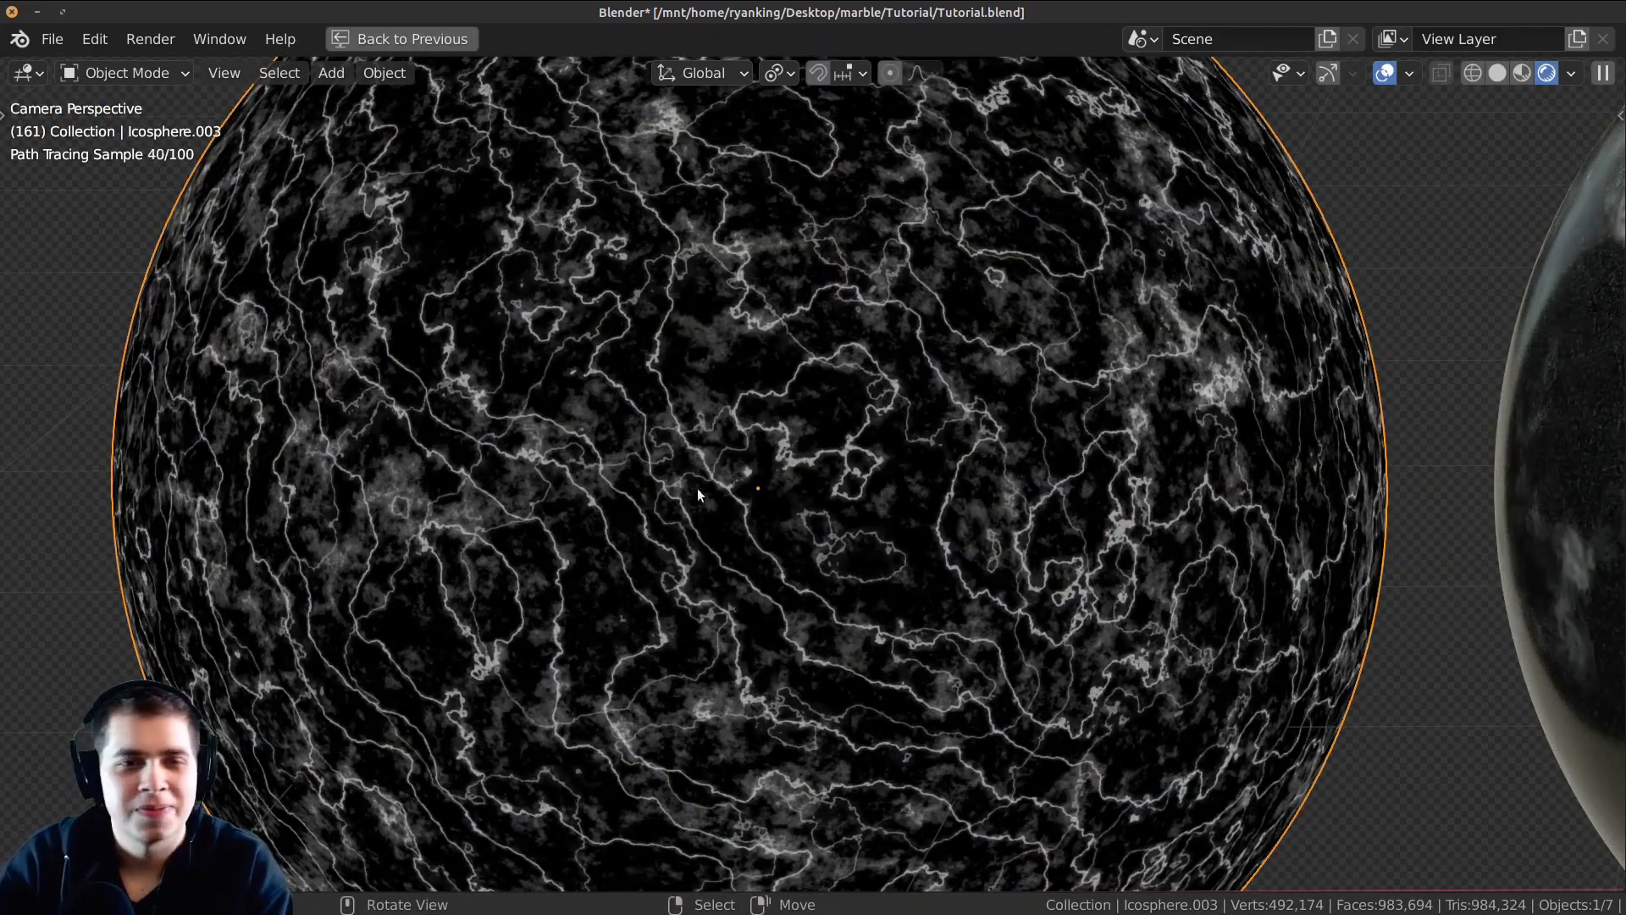
key("ctrl+space")
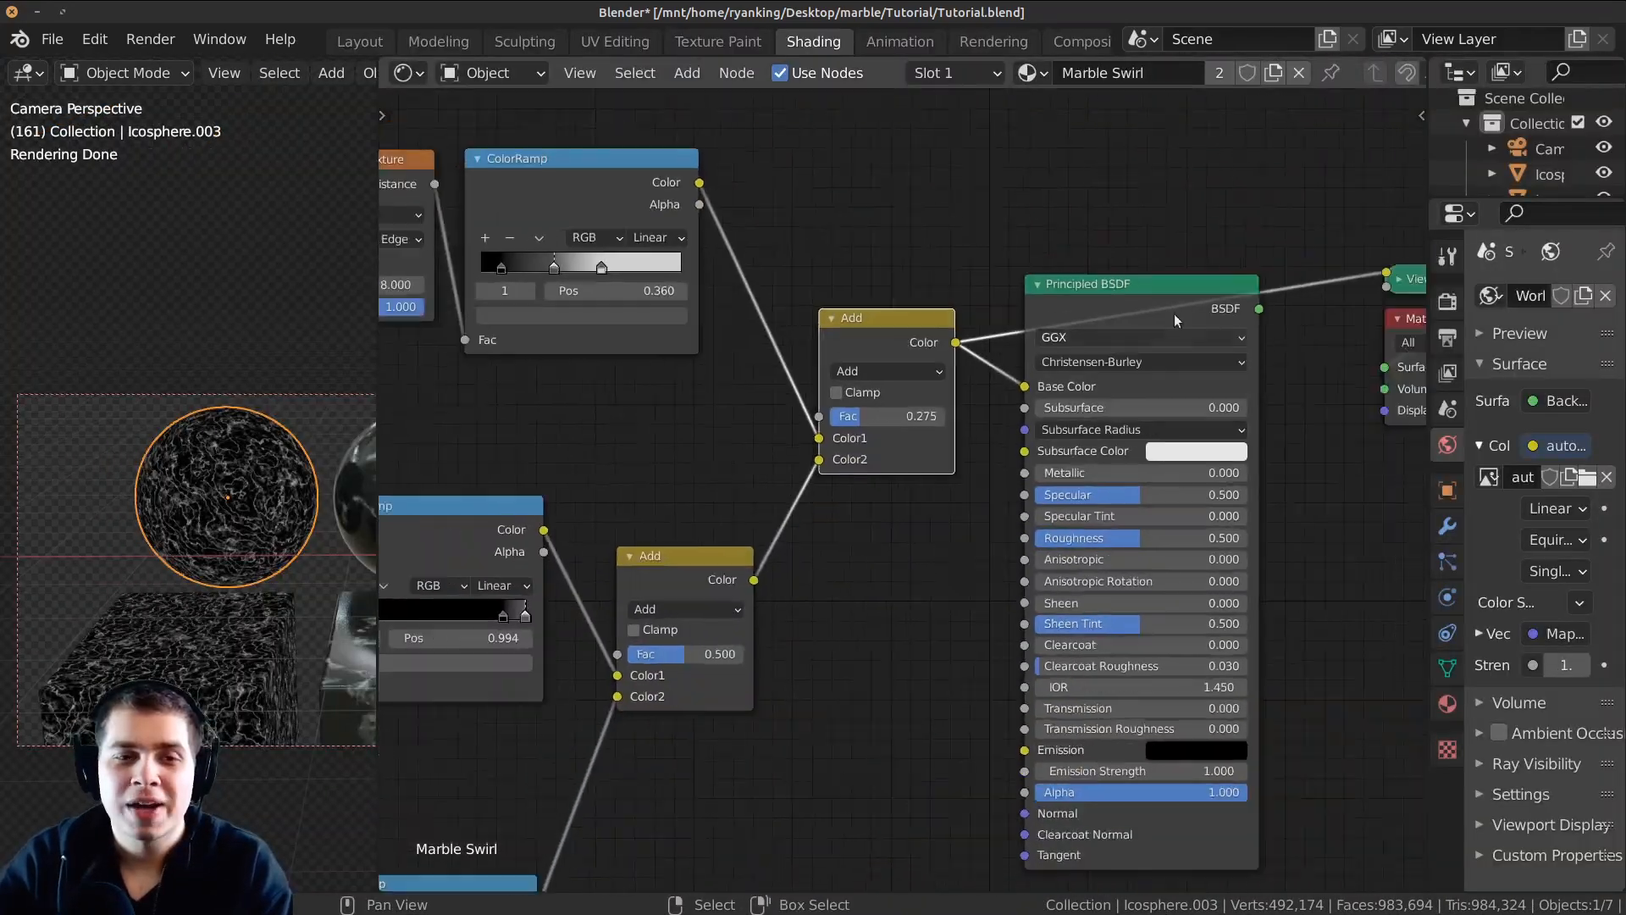
left_click(1096, 308, "ctrl+shift")
left_click_drag(1095, 312, 1133, 322)
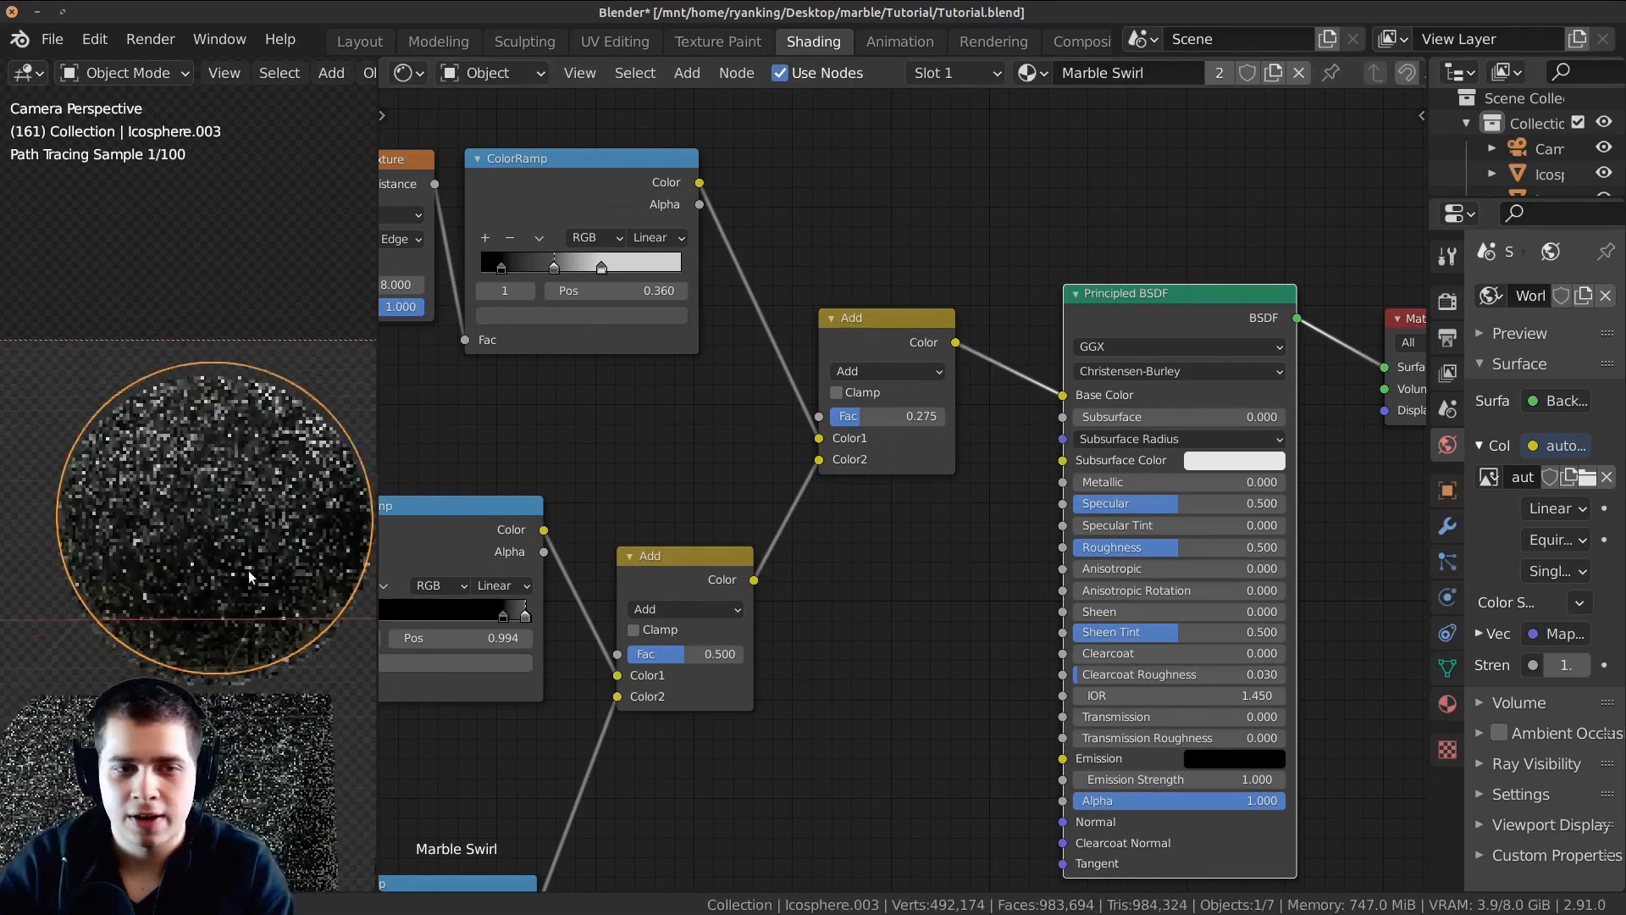
Set the Principled BSDF's Roughness to 0.2 after comparing it with 0.1.
scroll(1238, 561, "up", 3)
middle_click_drag(1070, 583, 1063, 581)
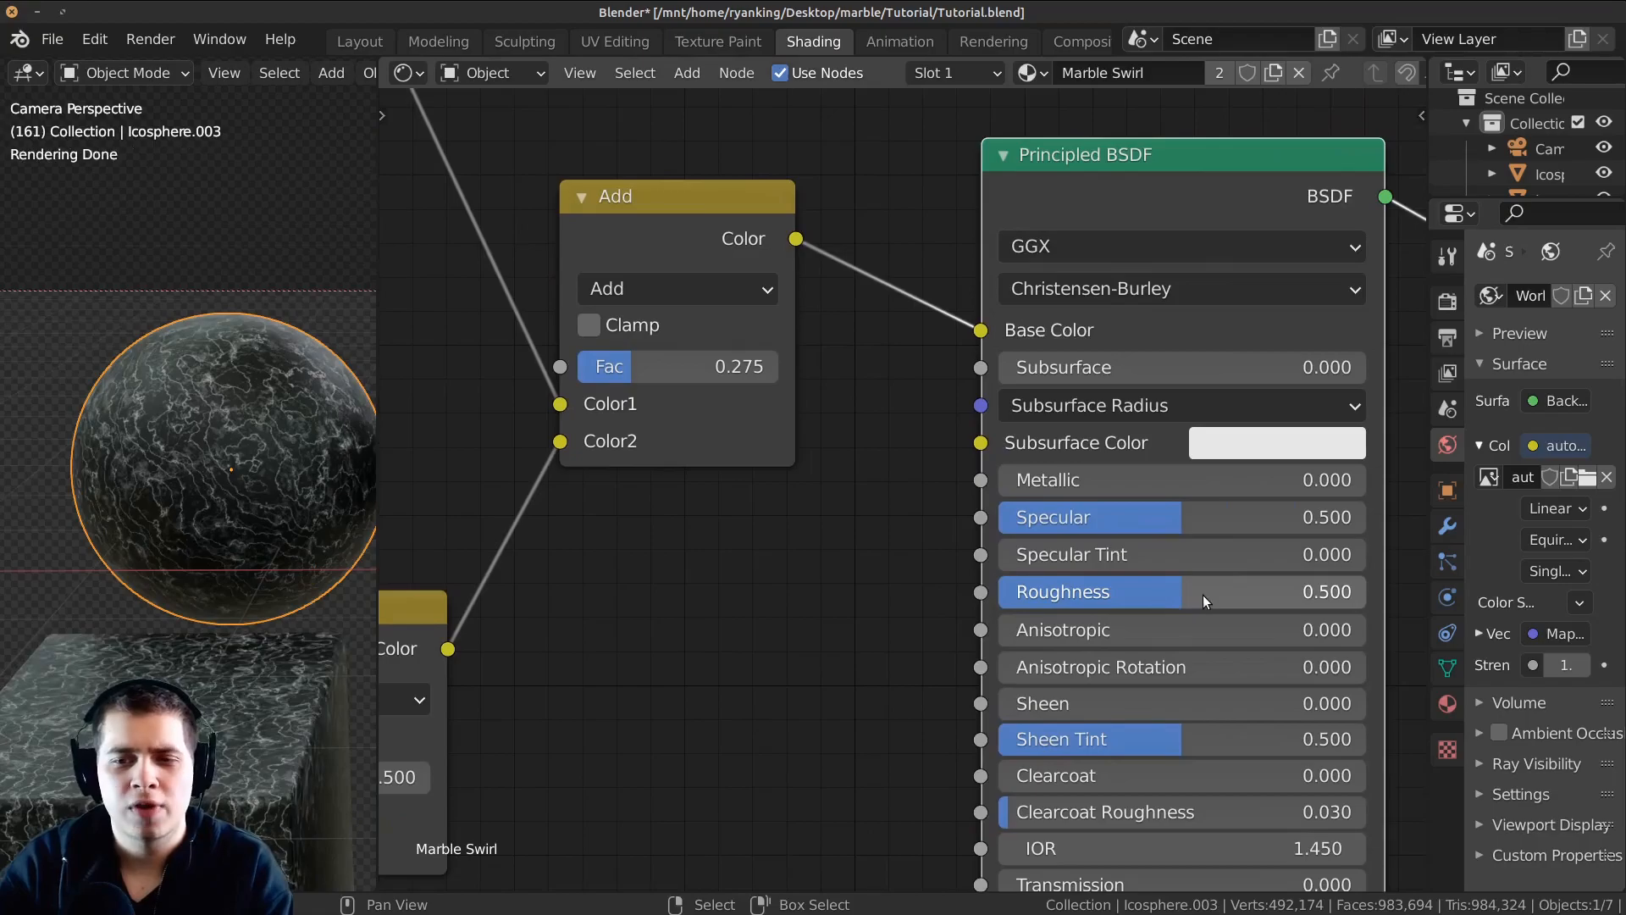
double_click(1152, 593)
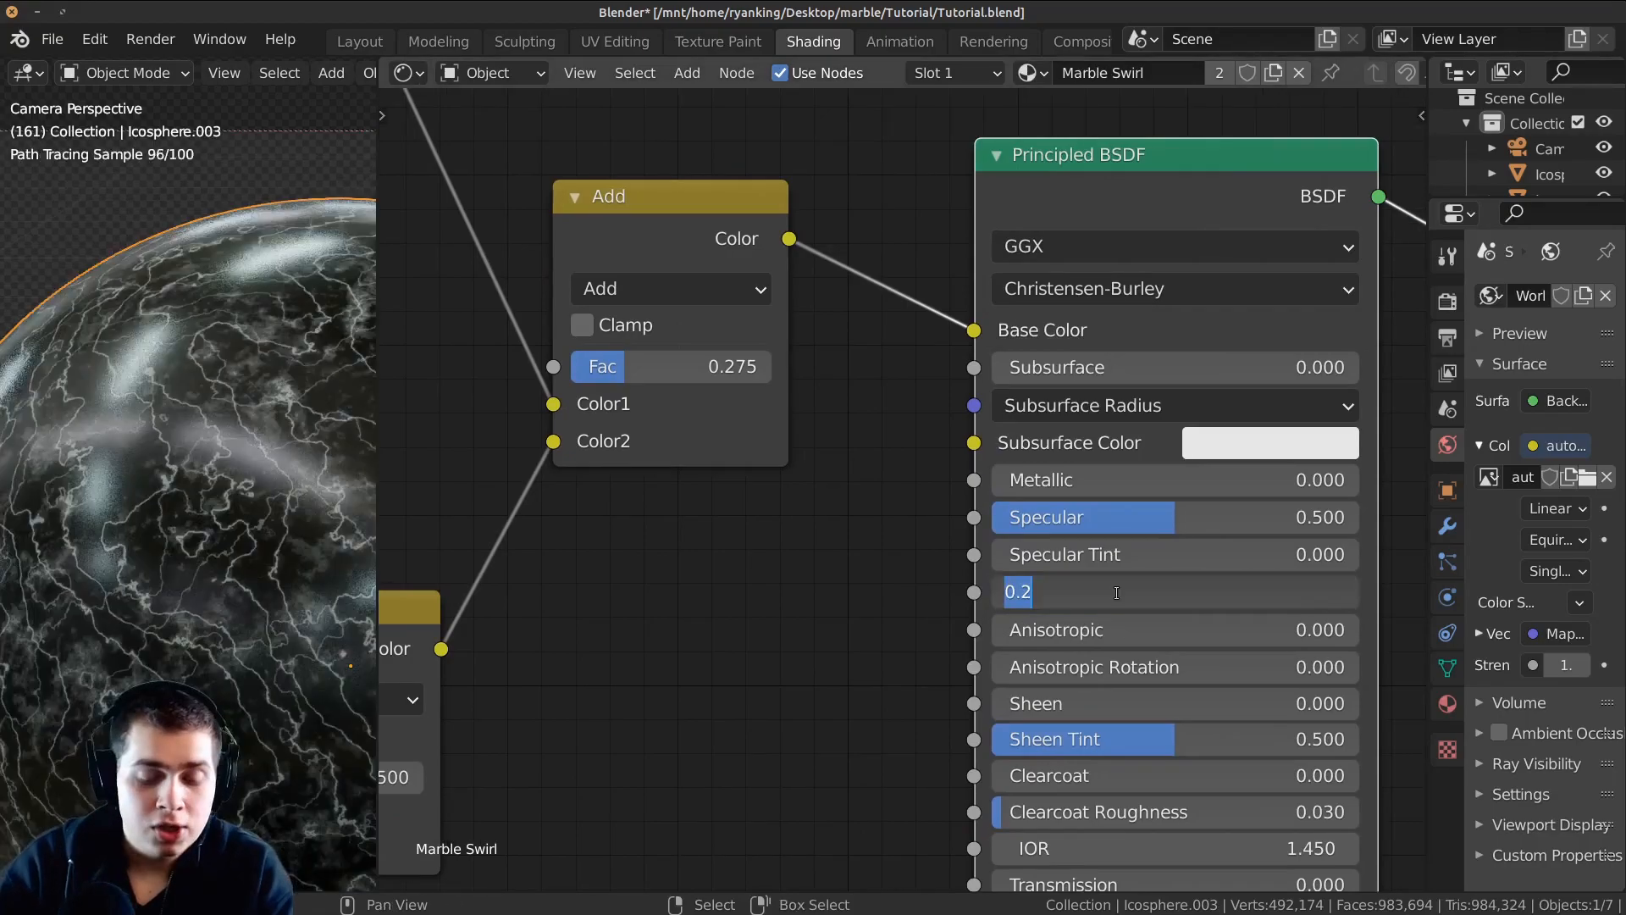
type("0.1")
key("Return")
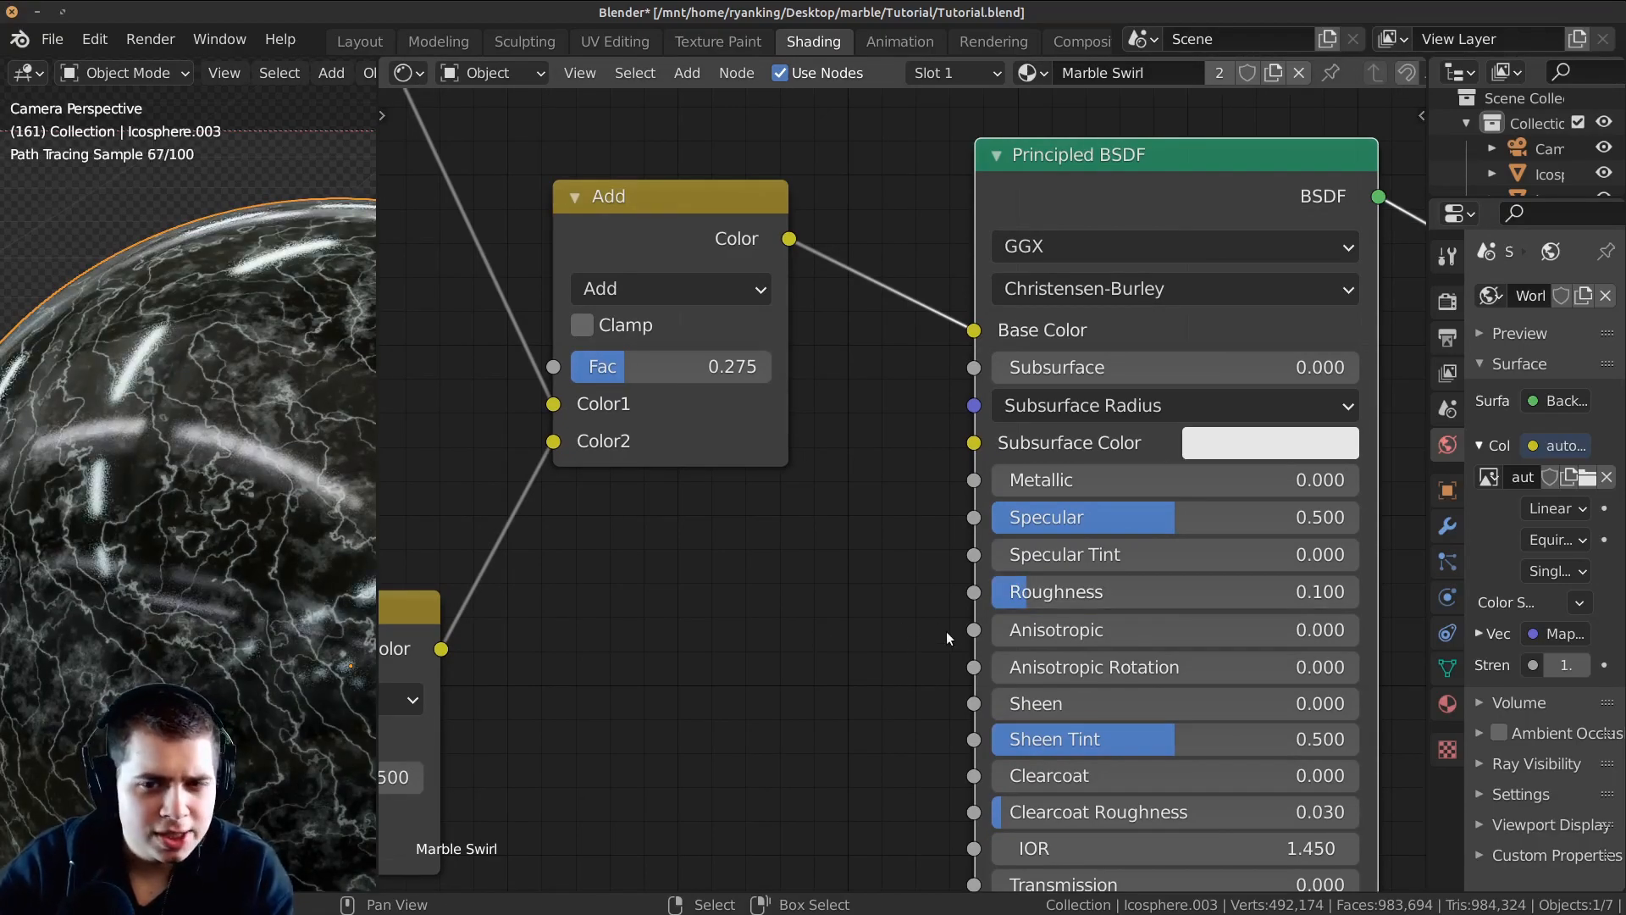
left_click_drag(1043, 596, 1115, 591)
left_click(1044, 591)
type(".1")
key("Return")
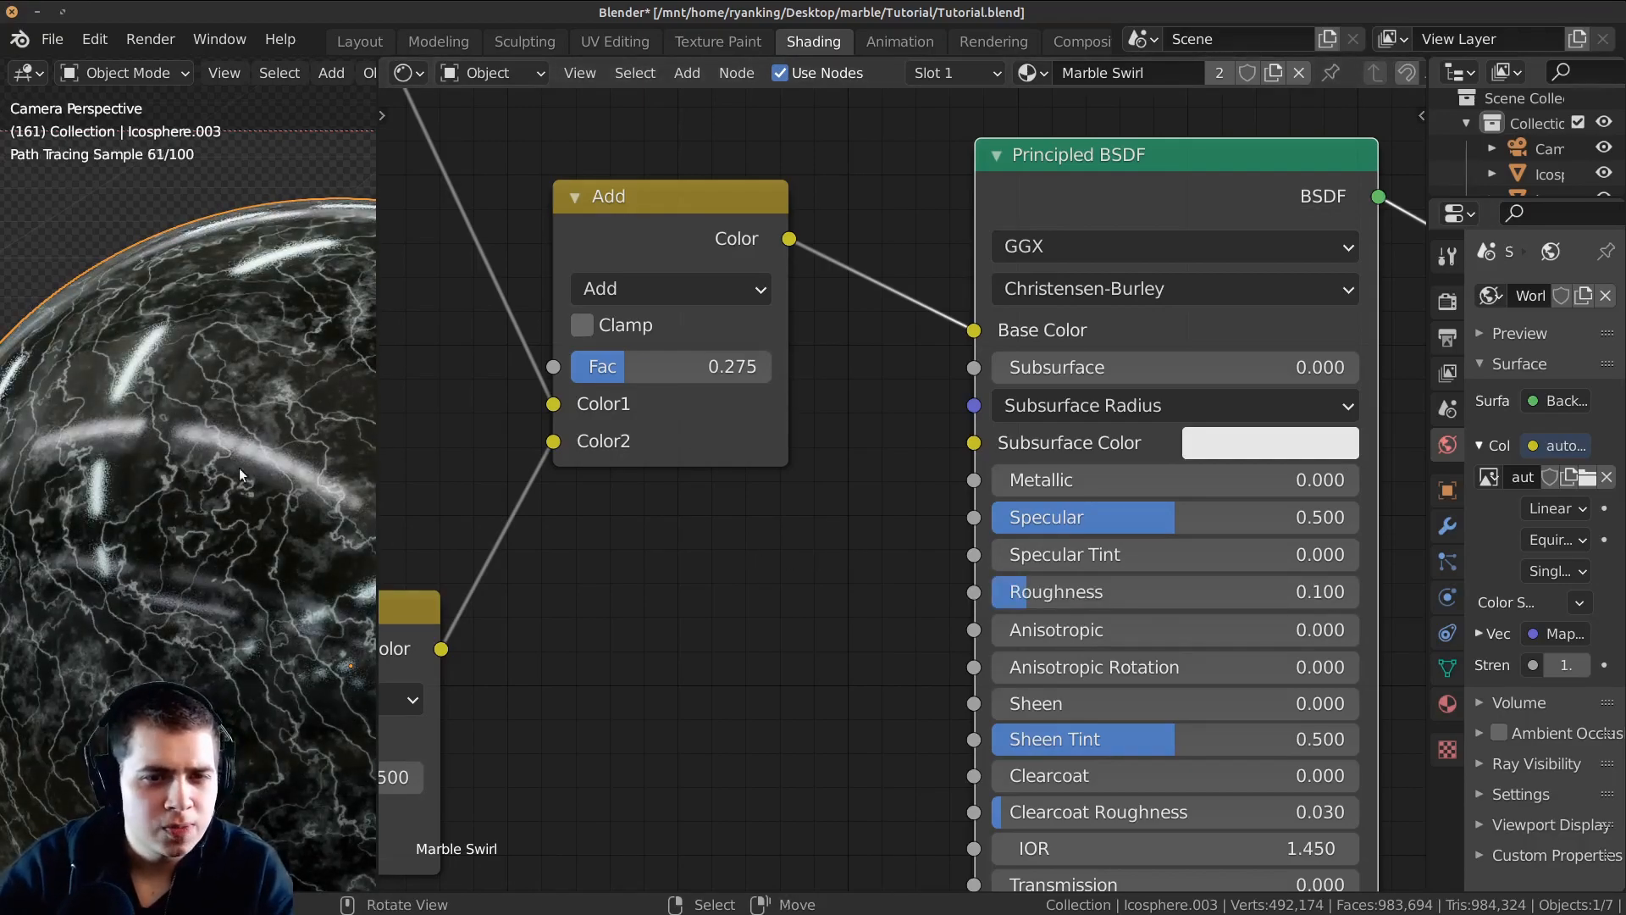
scroll(245, 471, "down", 4)
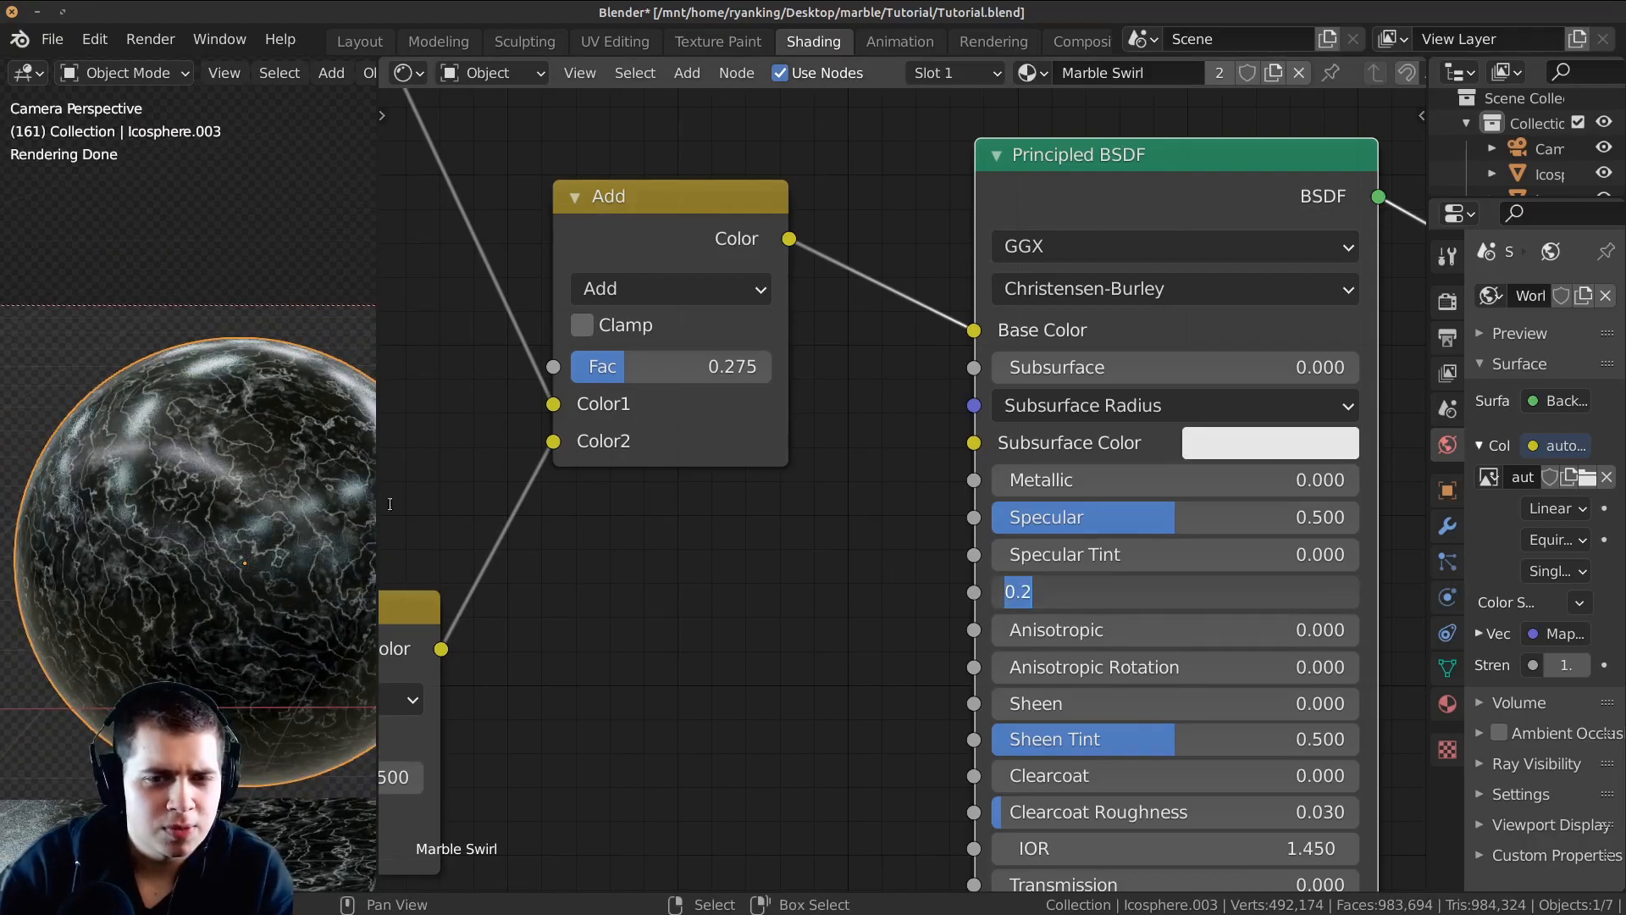
key("Return")
Move the Principled BSDF away from the final Add node and connect that node's Color output to the shader's Normal input.
scroll(144, 492, "up", 2)
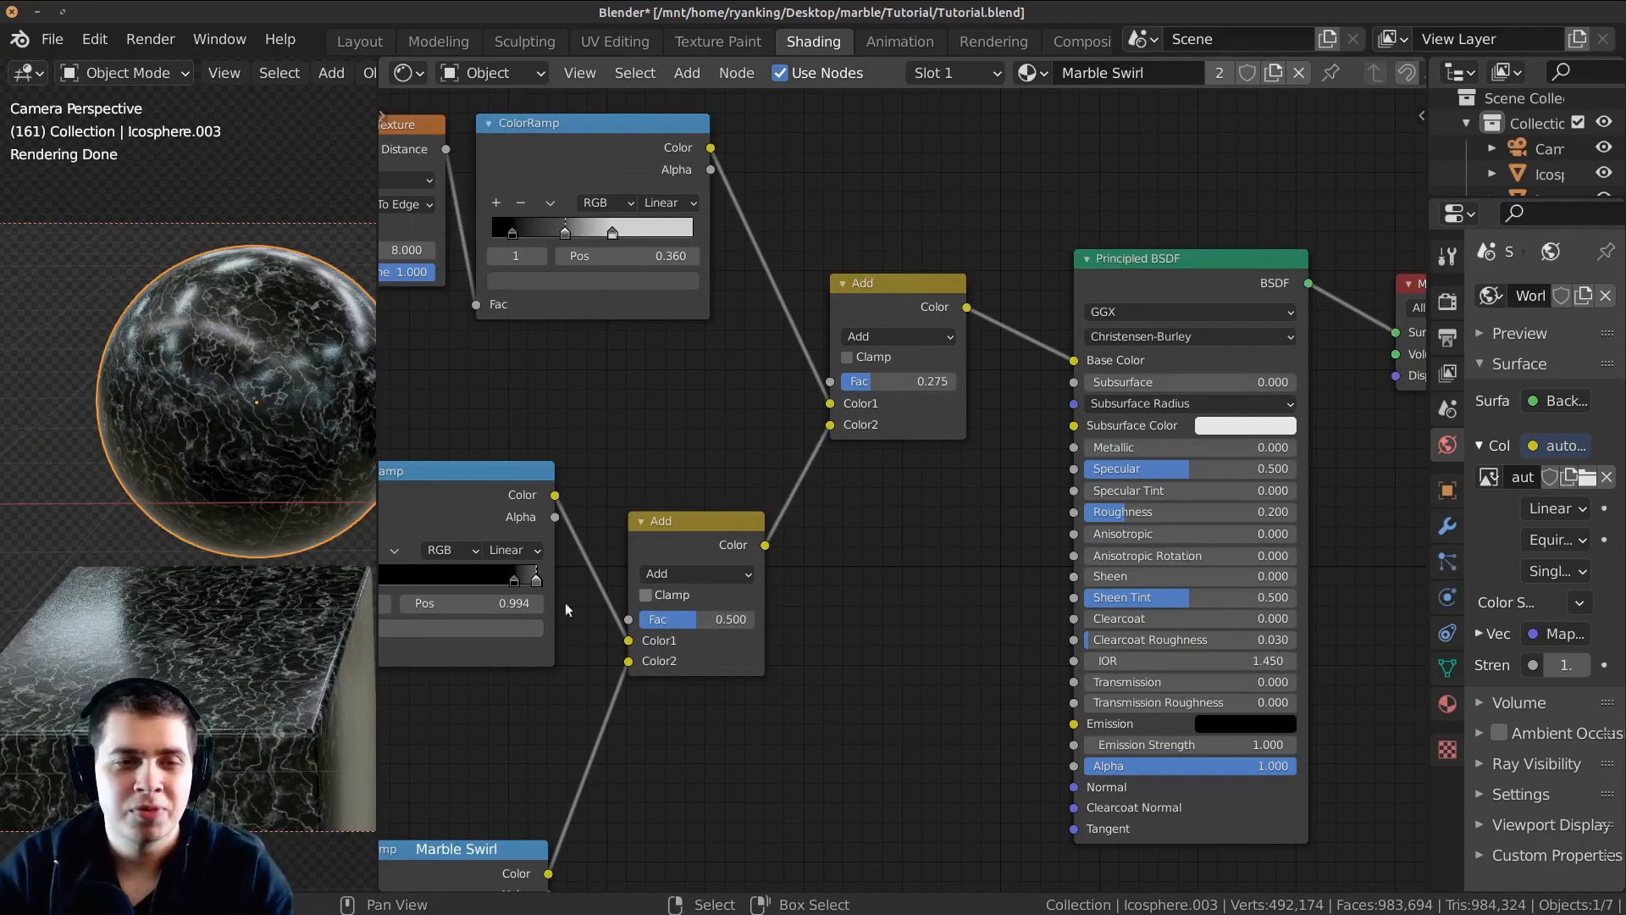
middle_click_drag(255, 559, 249, 559, "shift")
scroll(628, 684, "up", 1)
scroll(1084, 375, "down", 4)
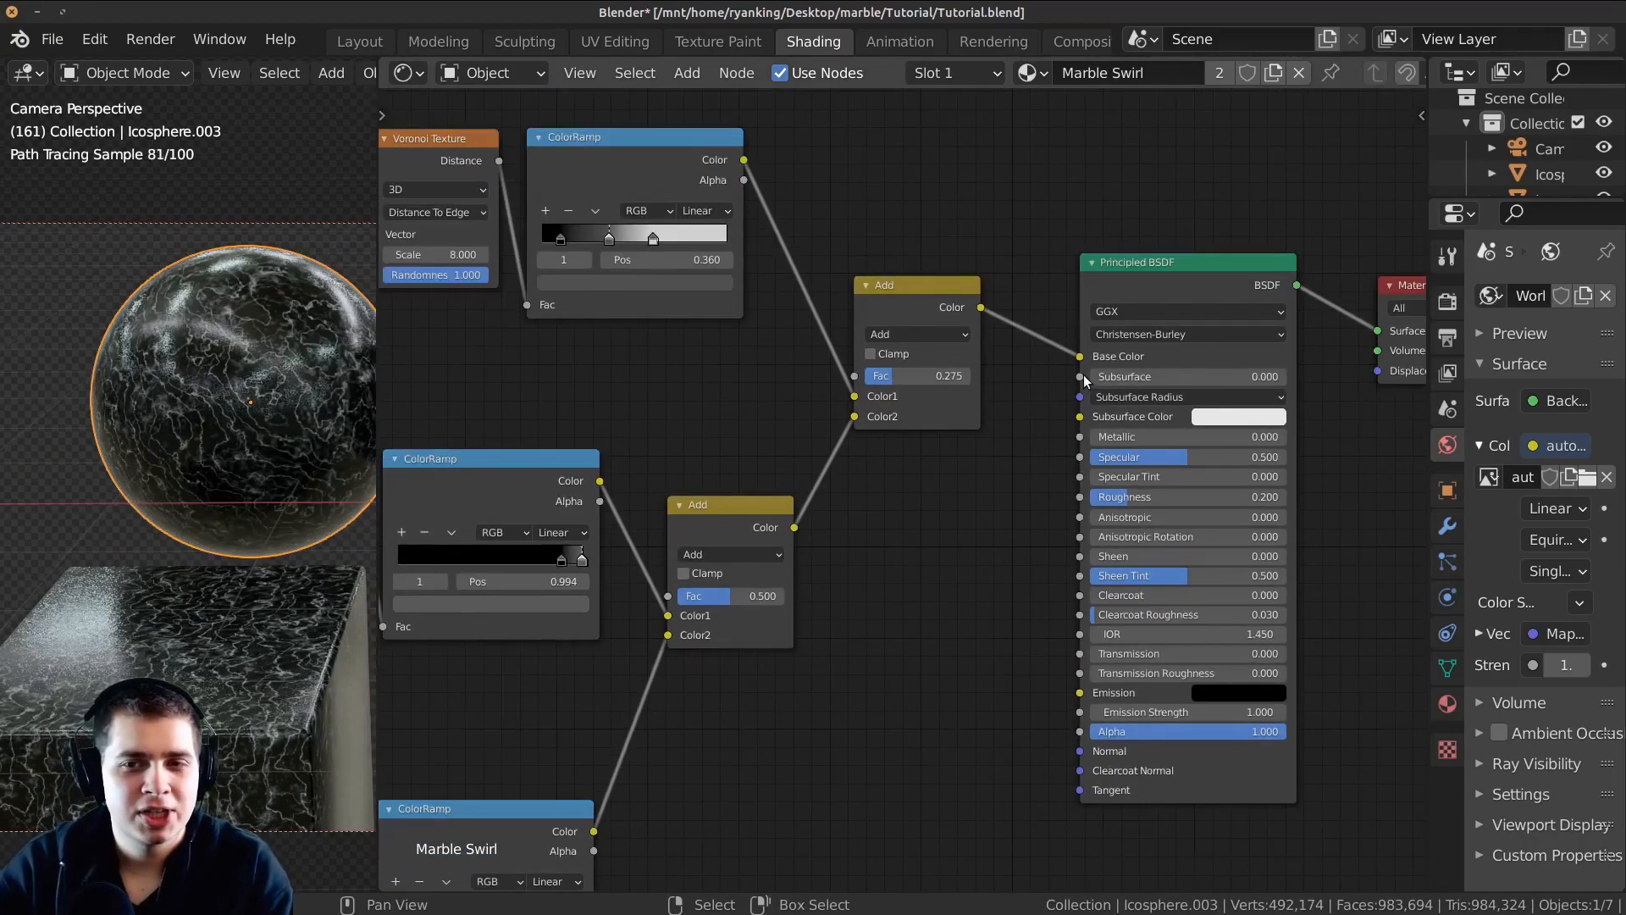
left_click_drag(1125, 294, 1159, 298)
scroll(1081, 337, "up", 1)
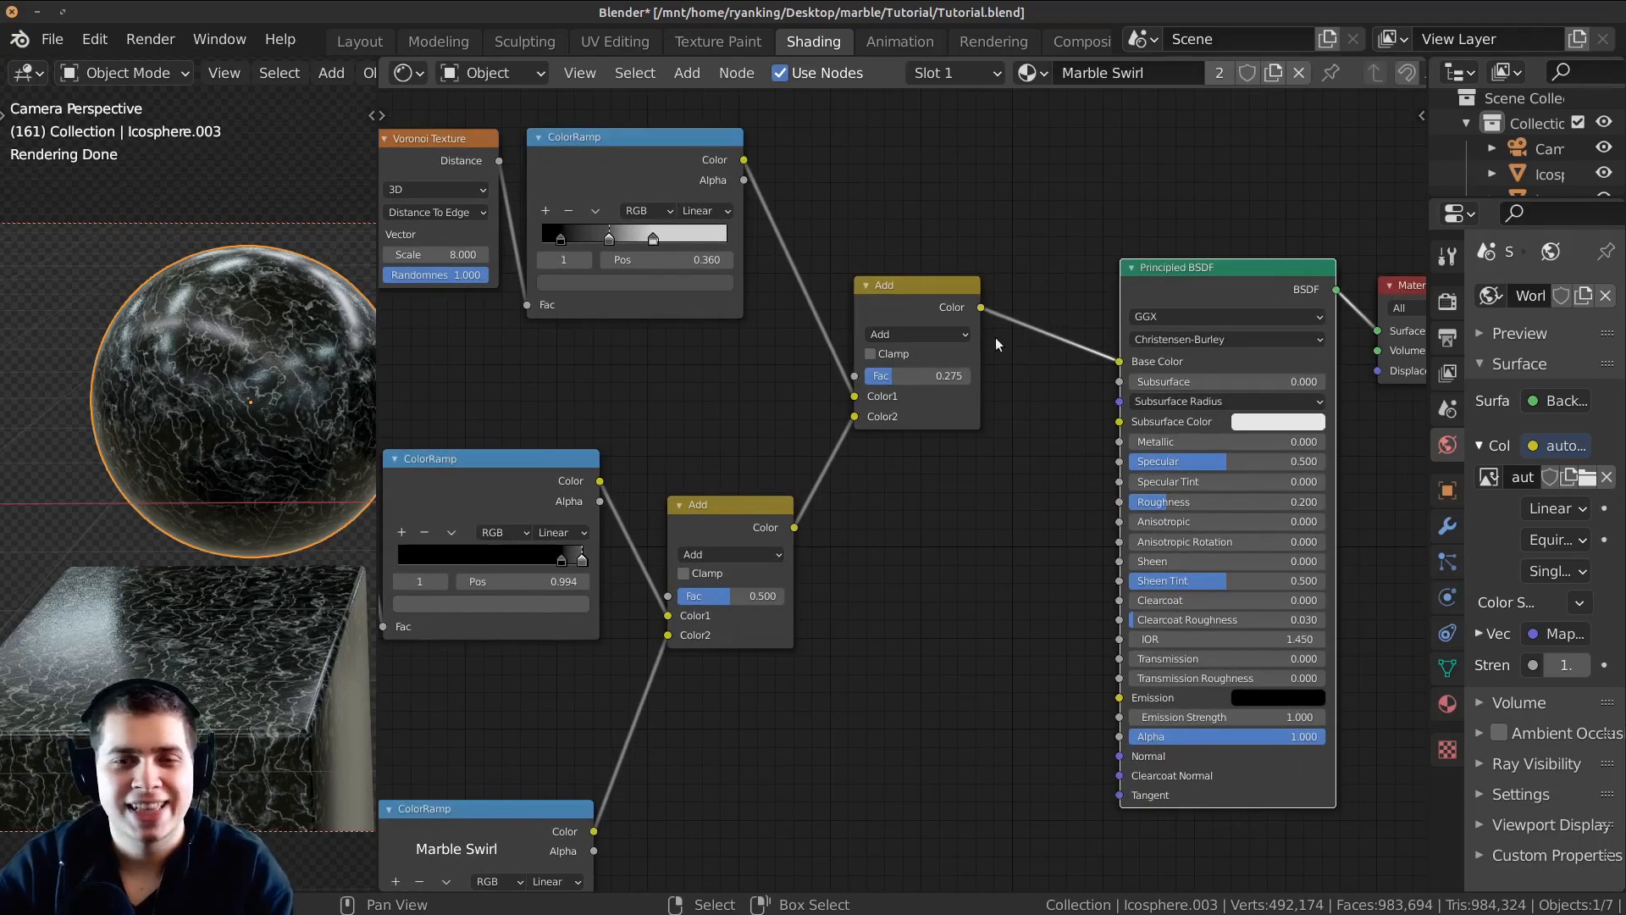
middle_click_drag(996, 338, 1008, 288)
left_click_drag(1004, 264, 1139, 705)
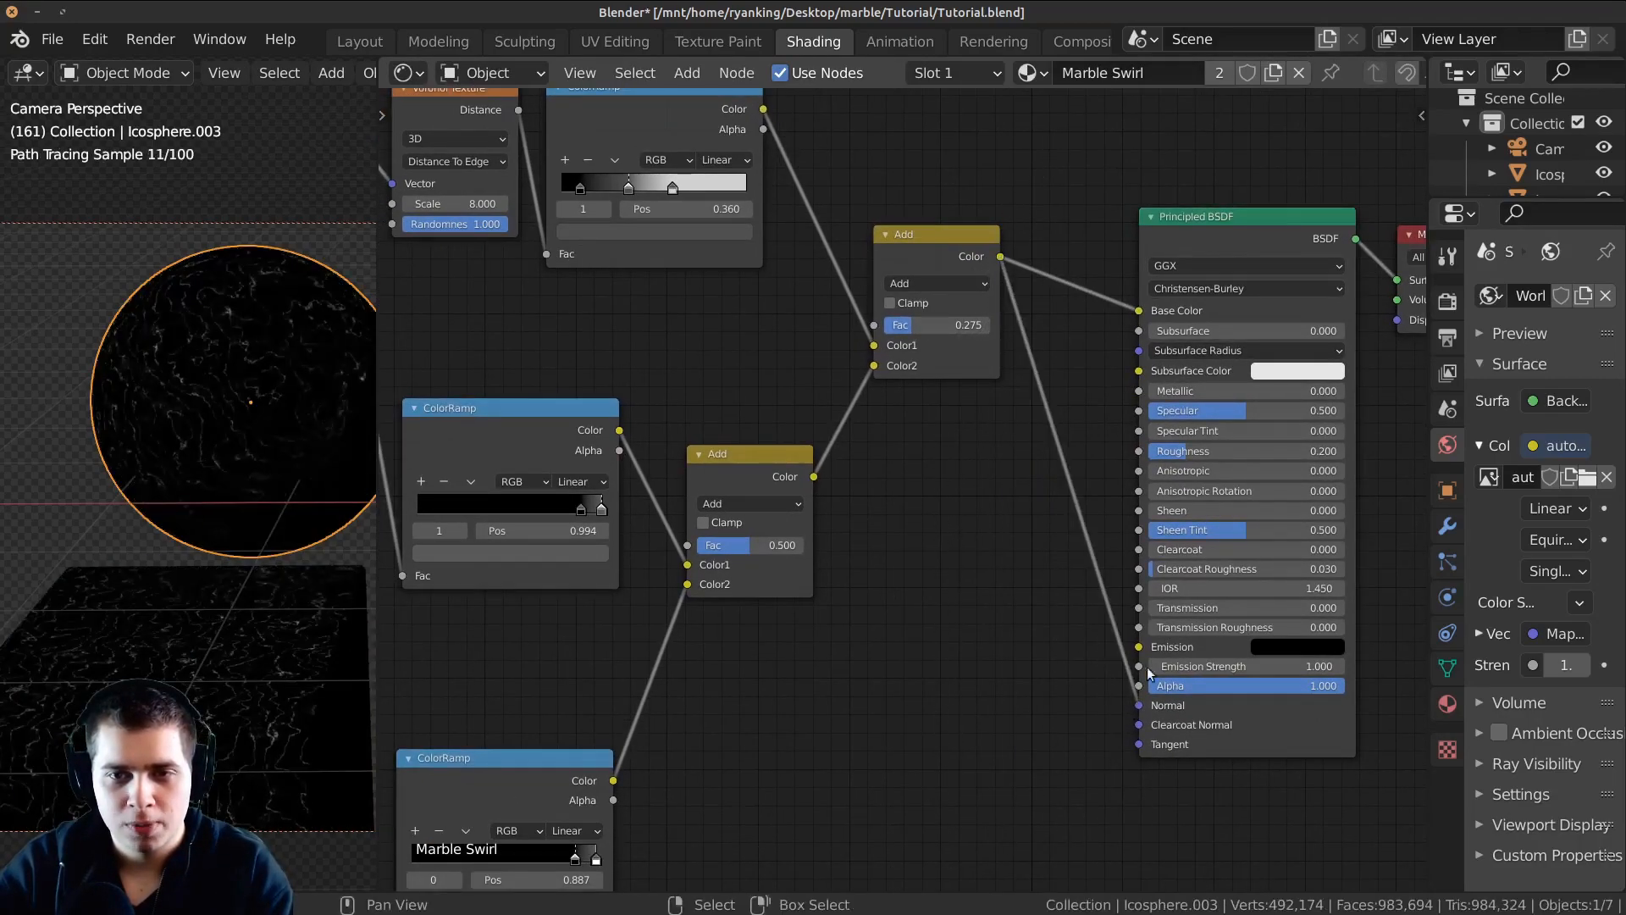
left_click_drag(1003, 258, 1062, 140)
mouse_move(1140, 706)
left_mouse_down()
mouse_move(1122, 682)
mouse_move(1140, 705)
left_mouse_up()
Insert a Bump node on the link to the Principled BSDF's Normal input, feeding the Add color into its Height.
key("shift+a")
left_click(918, 500)
type("bump")
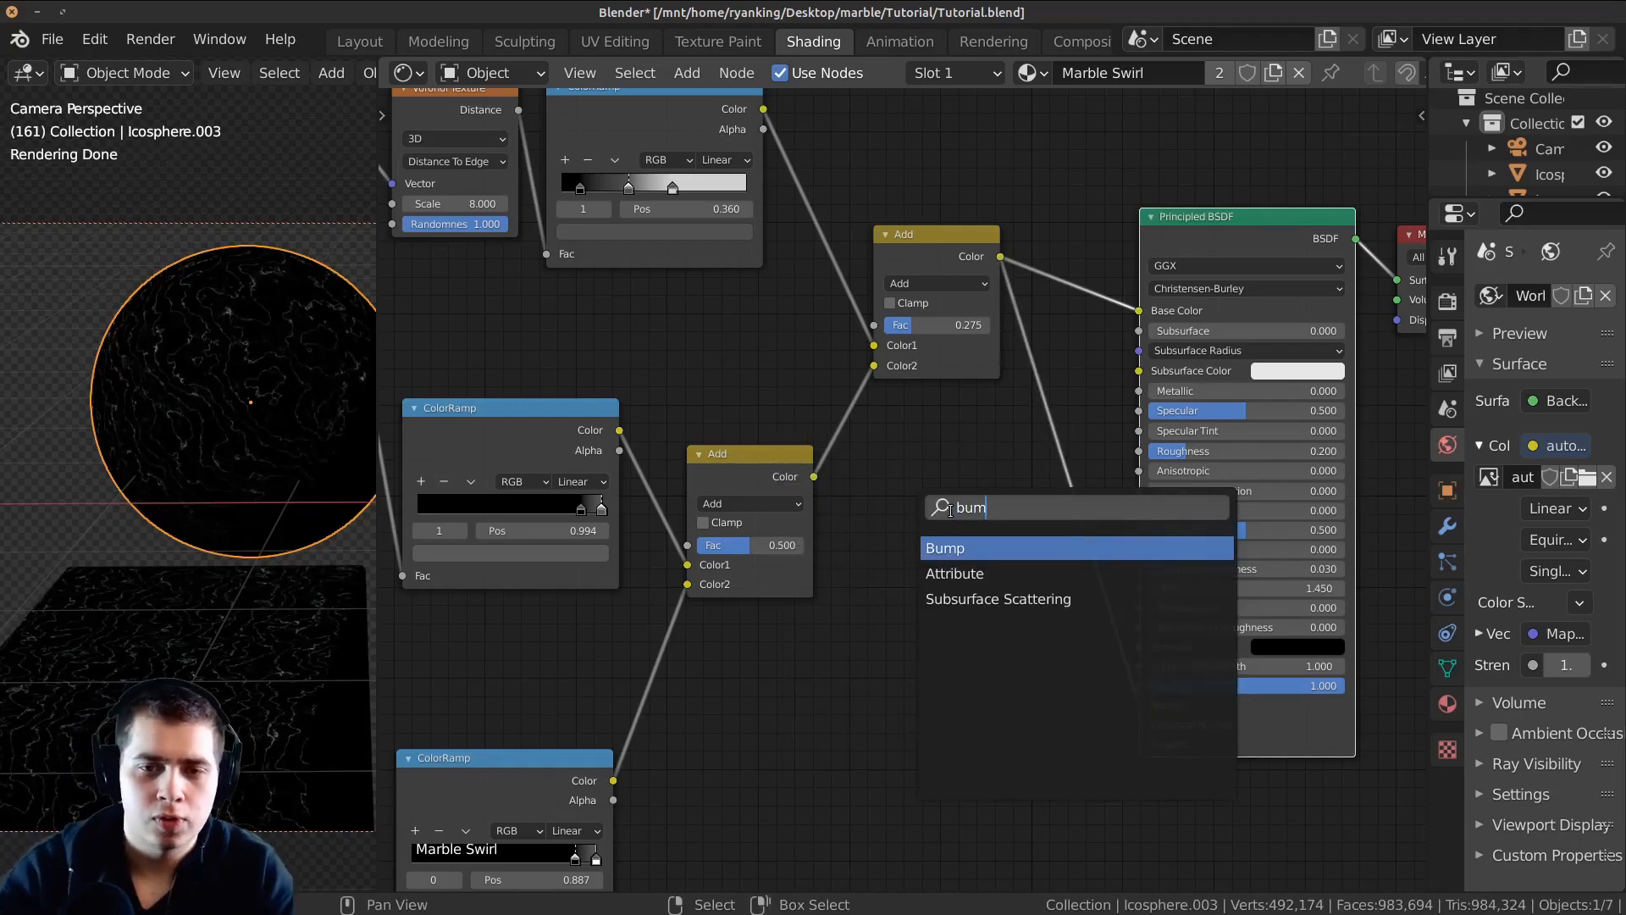
left_click(941, 548)
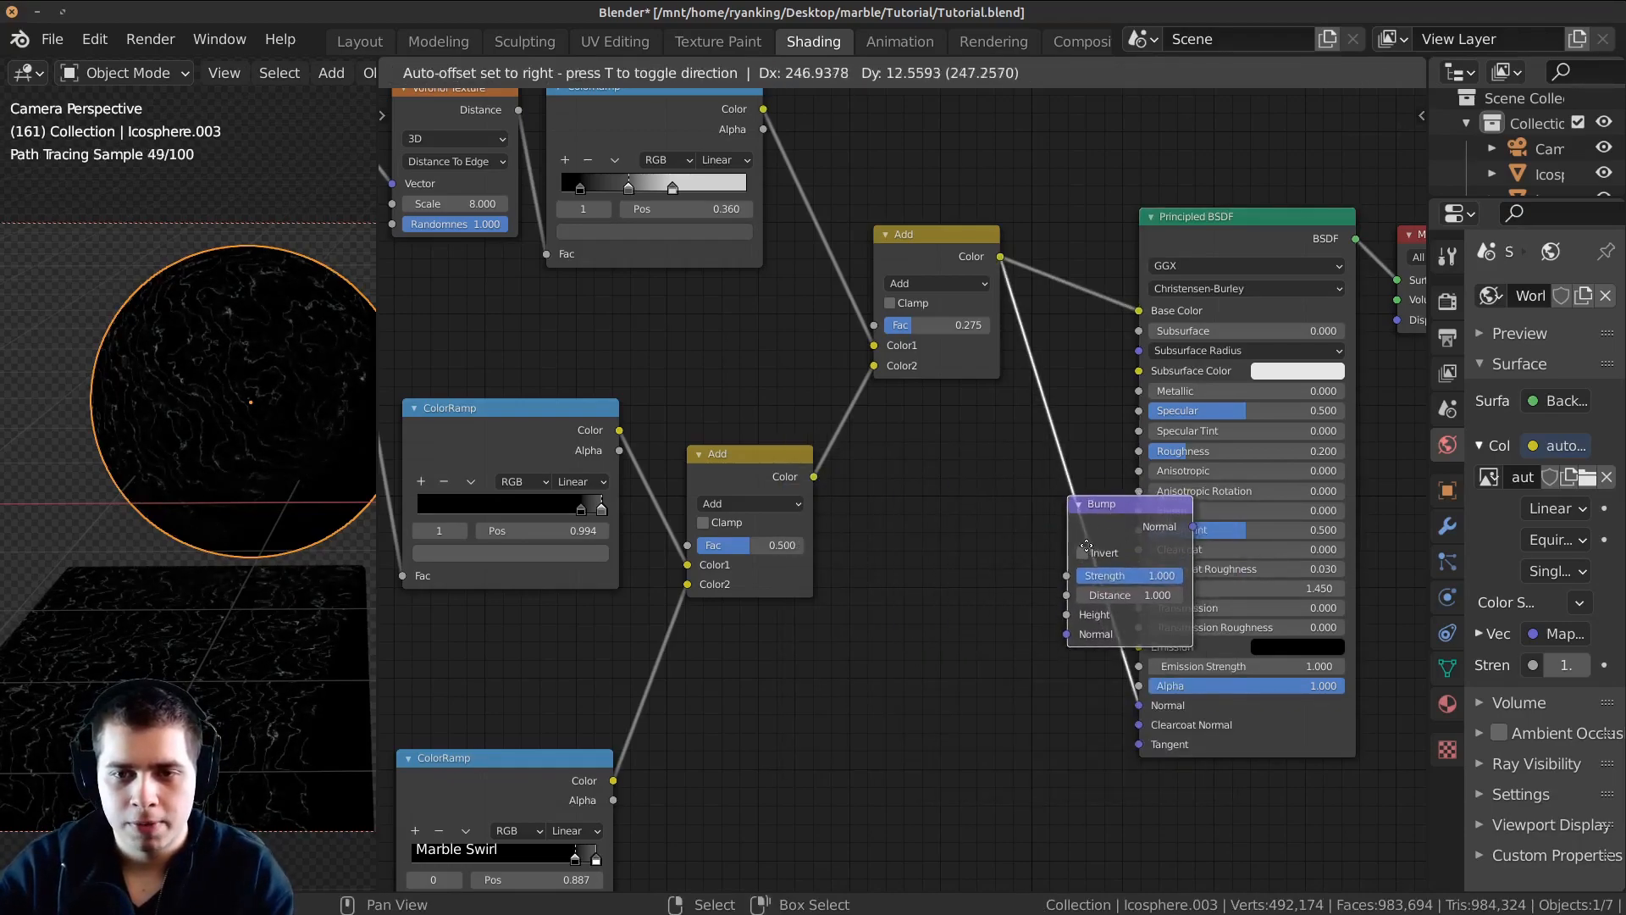
left_click(1114, 541)
mouse_move(1091, 633)
left_mouse_down()
mouse_move(1029, 382)
mouse_move(1042, 606)
mouse_move(1089, 614)
left_mouse_up()
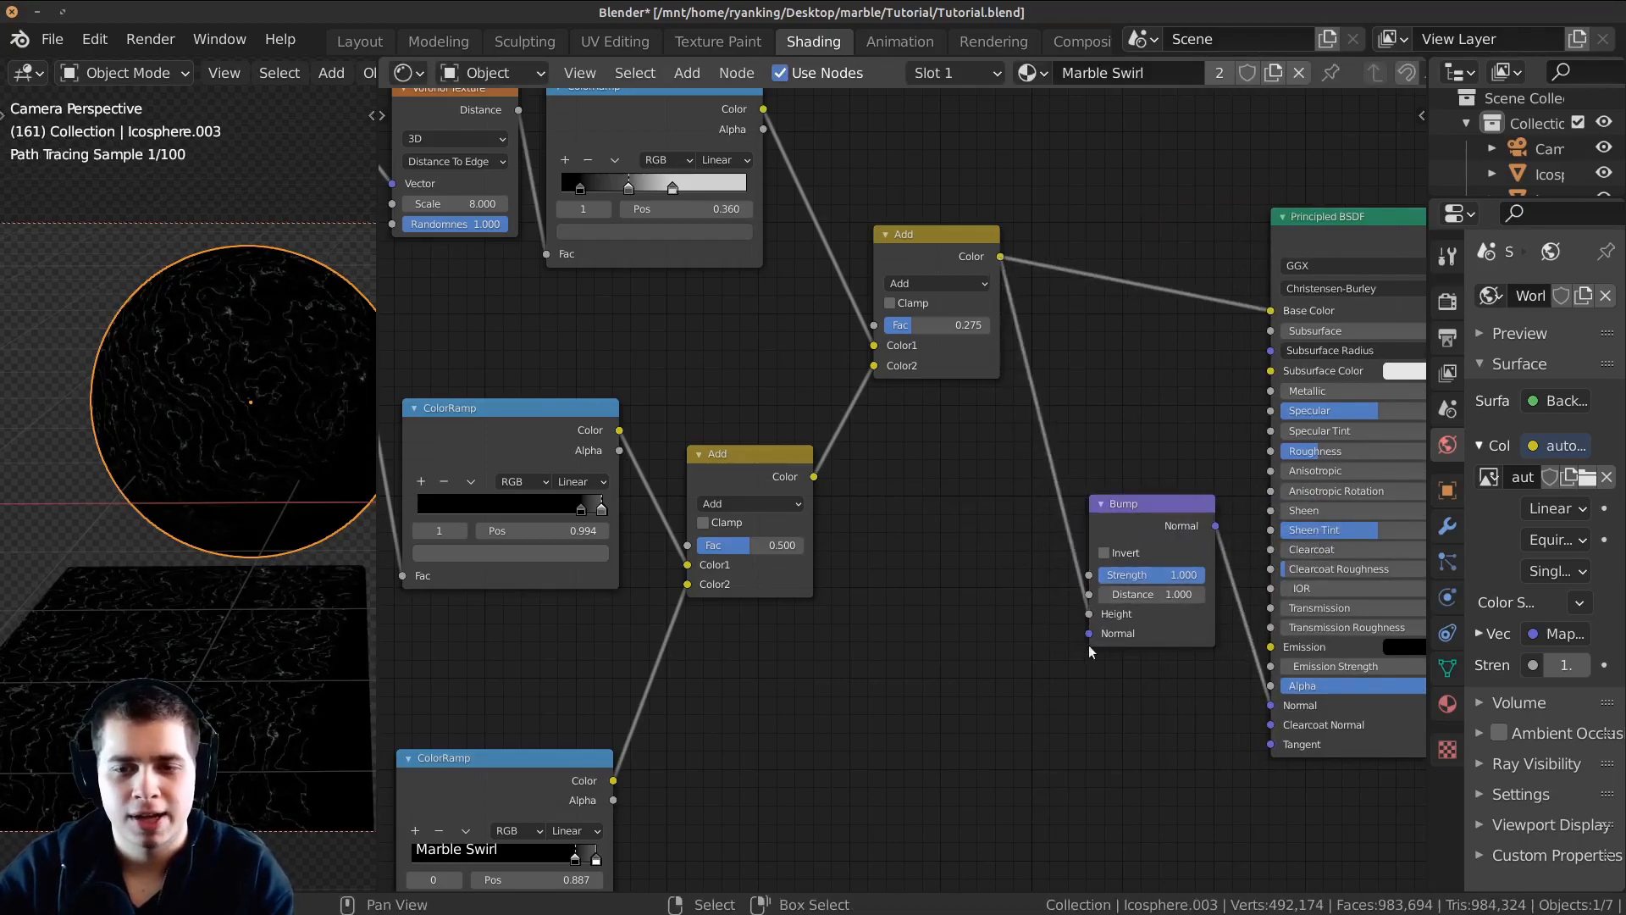
middle_click_drag(1079, 558, 1003, 581)
left_click(1079, 542)
middle_click_drag(1174, 701, 1107, 623)
scroll(1106, 623, "up", 4)
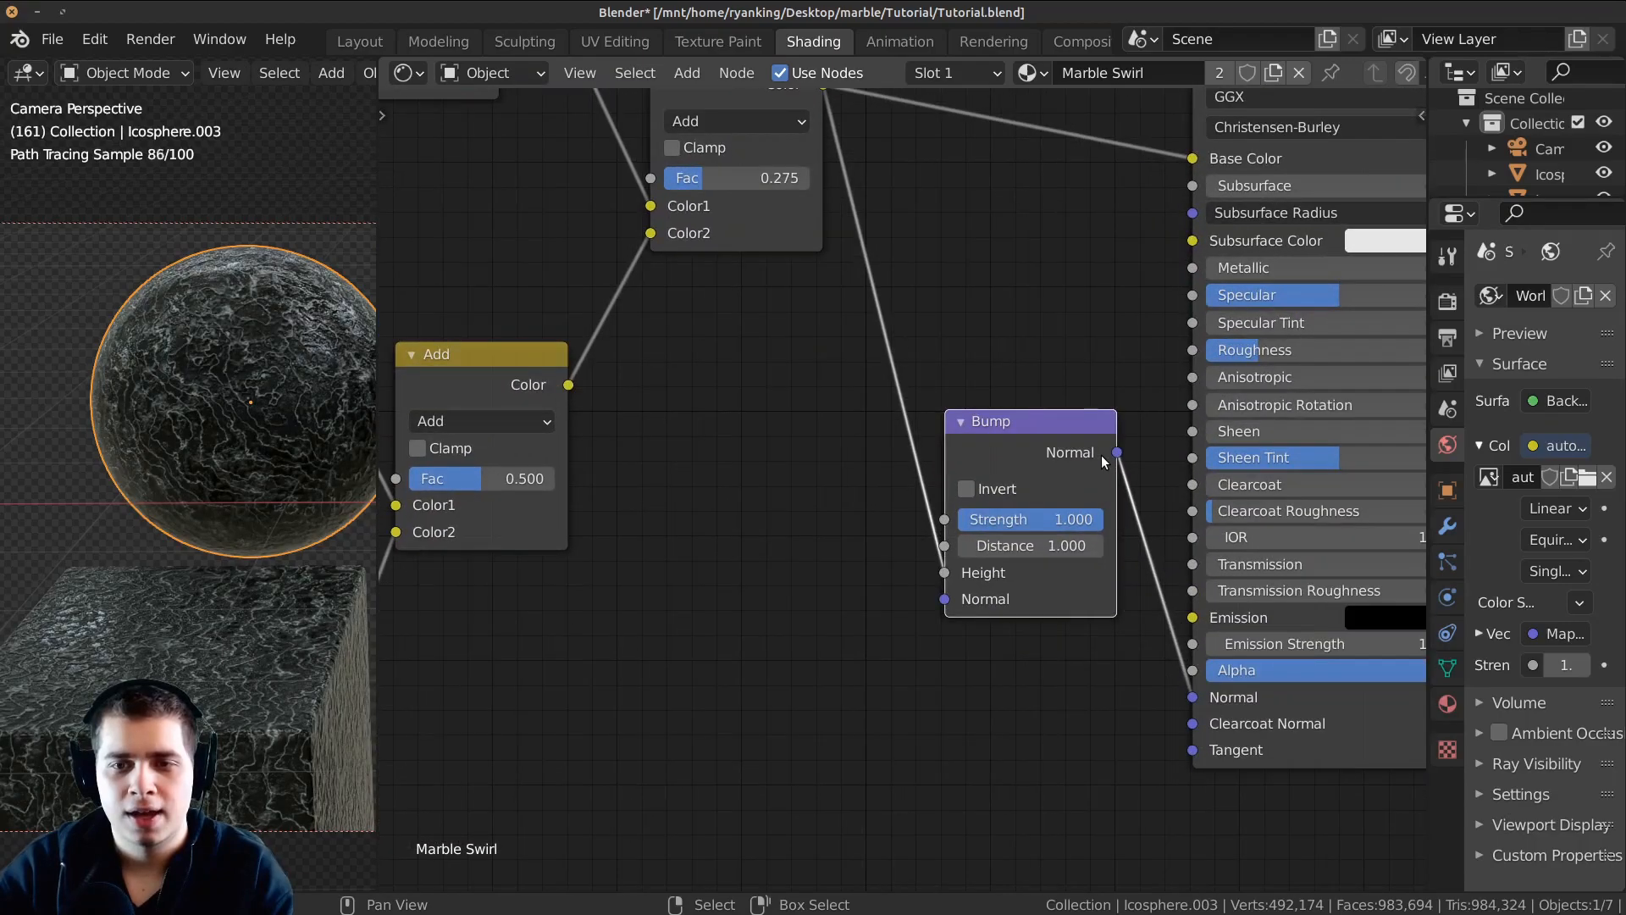
Check the bump effect on the sphere and set the Bump node's Strength to 0.01.
scroll(949, 740, "up", 1)
middle_click_drag(948, 740, 964, 818)
scroll(1016, 660, "up", 3)
middle_click_drag(906, 537, 902, 533)
middle_click_drag(271, 326, 98, 431, "shift")
scroll(99, 432, "up", 5)
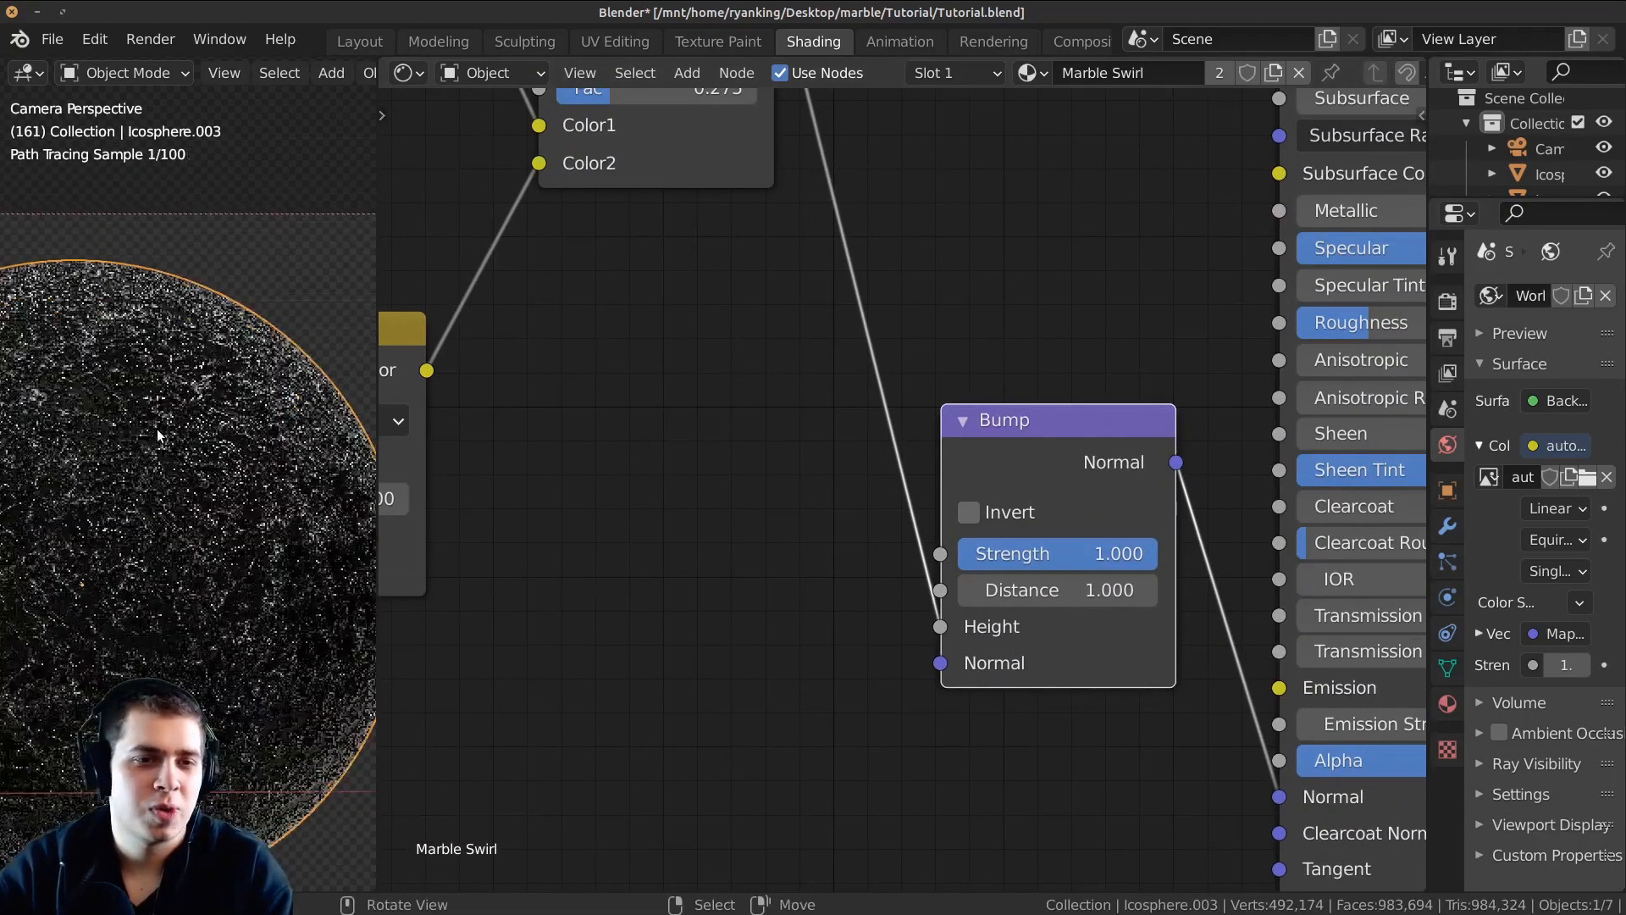
scroll(156, 428, "up", 4)
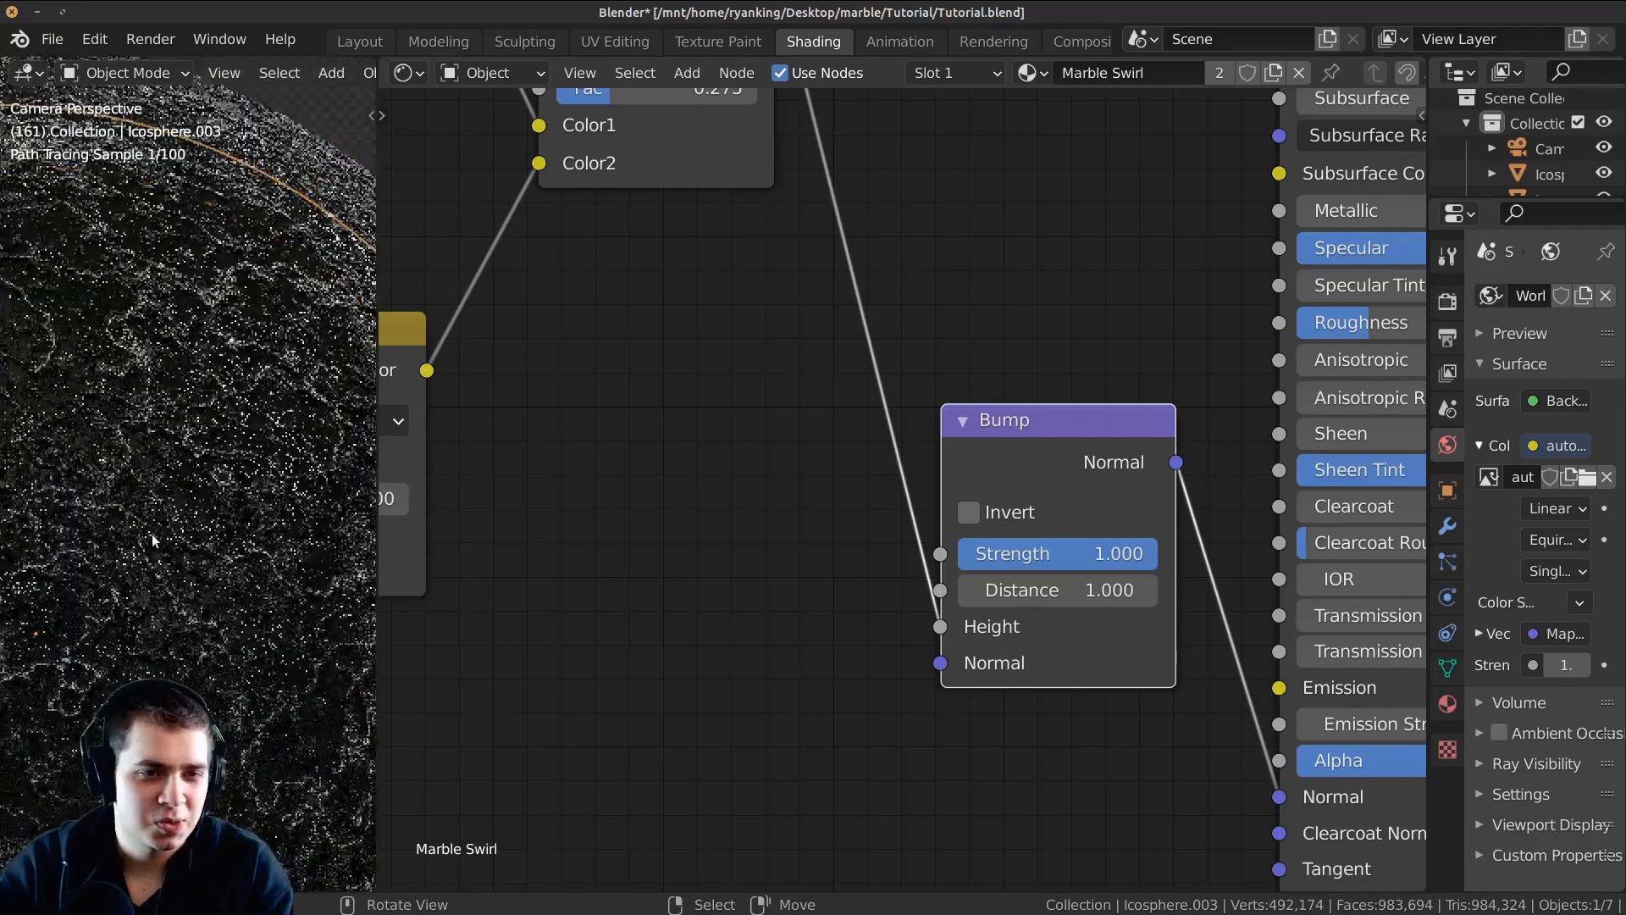
scroll(150, 533, "down", 4)
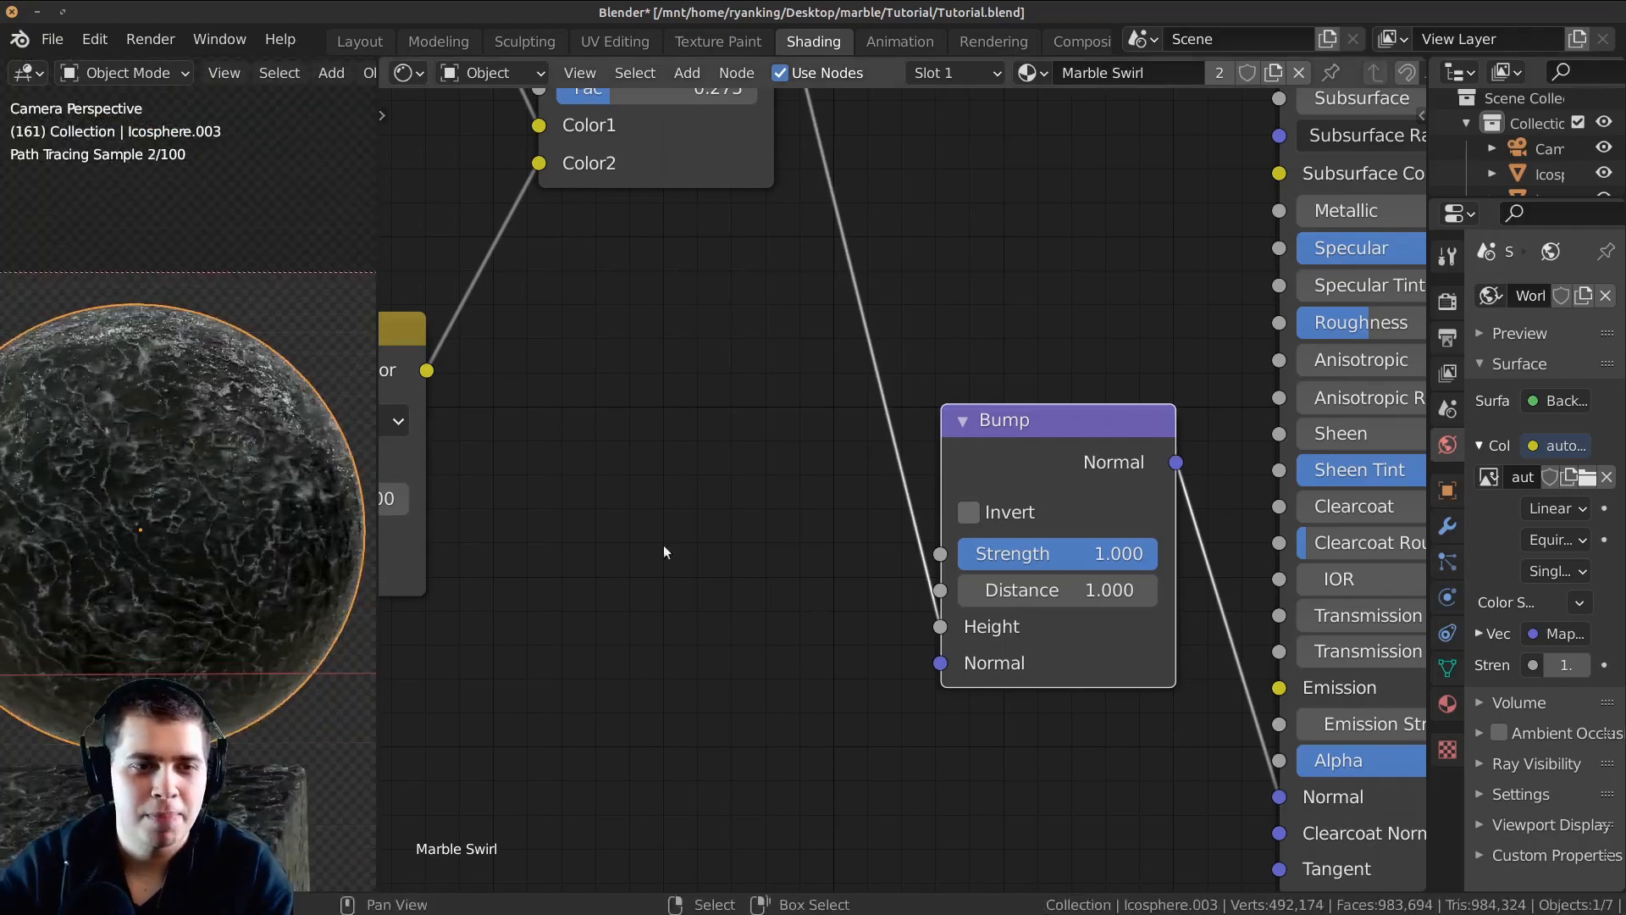
left_click(1040, 549)
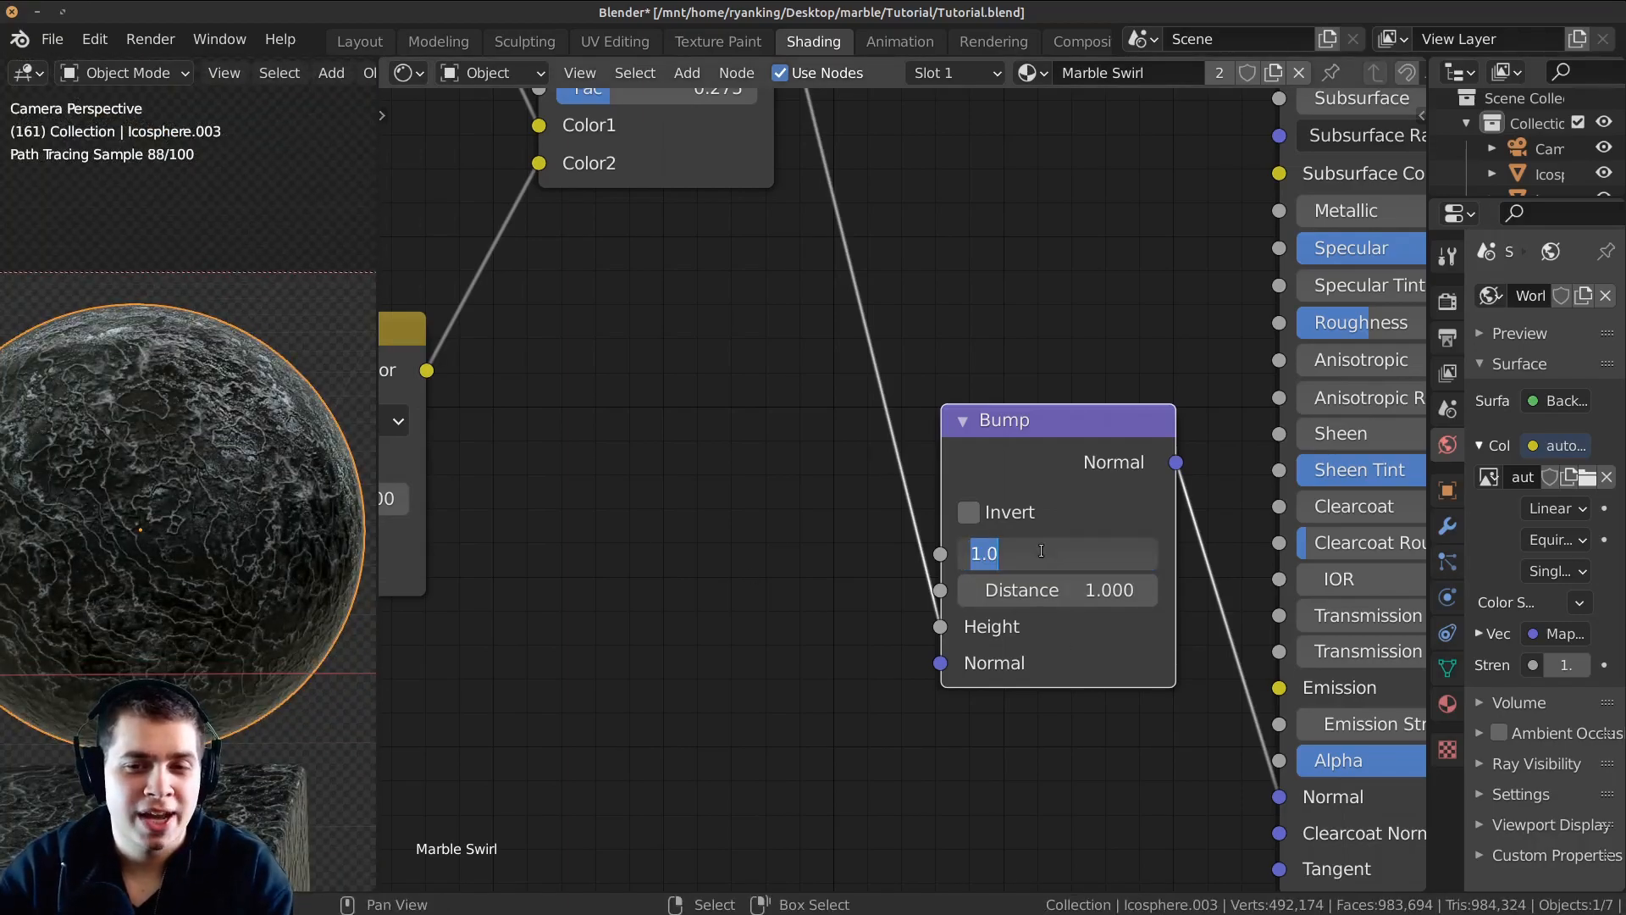
type(".01")
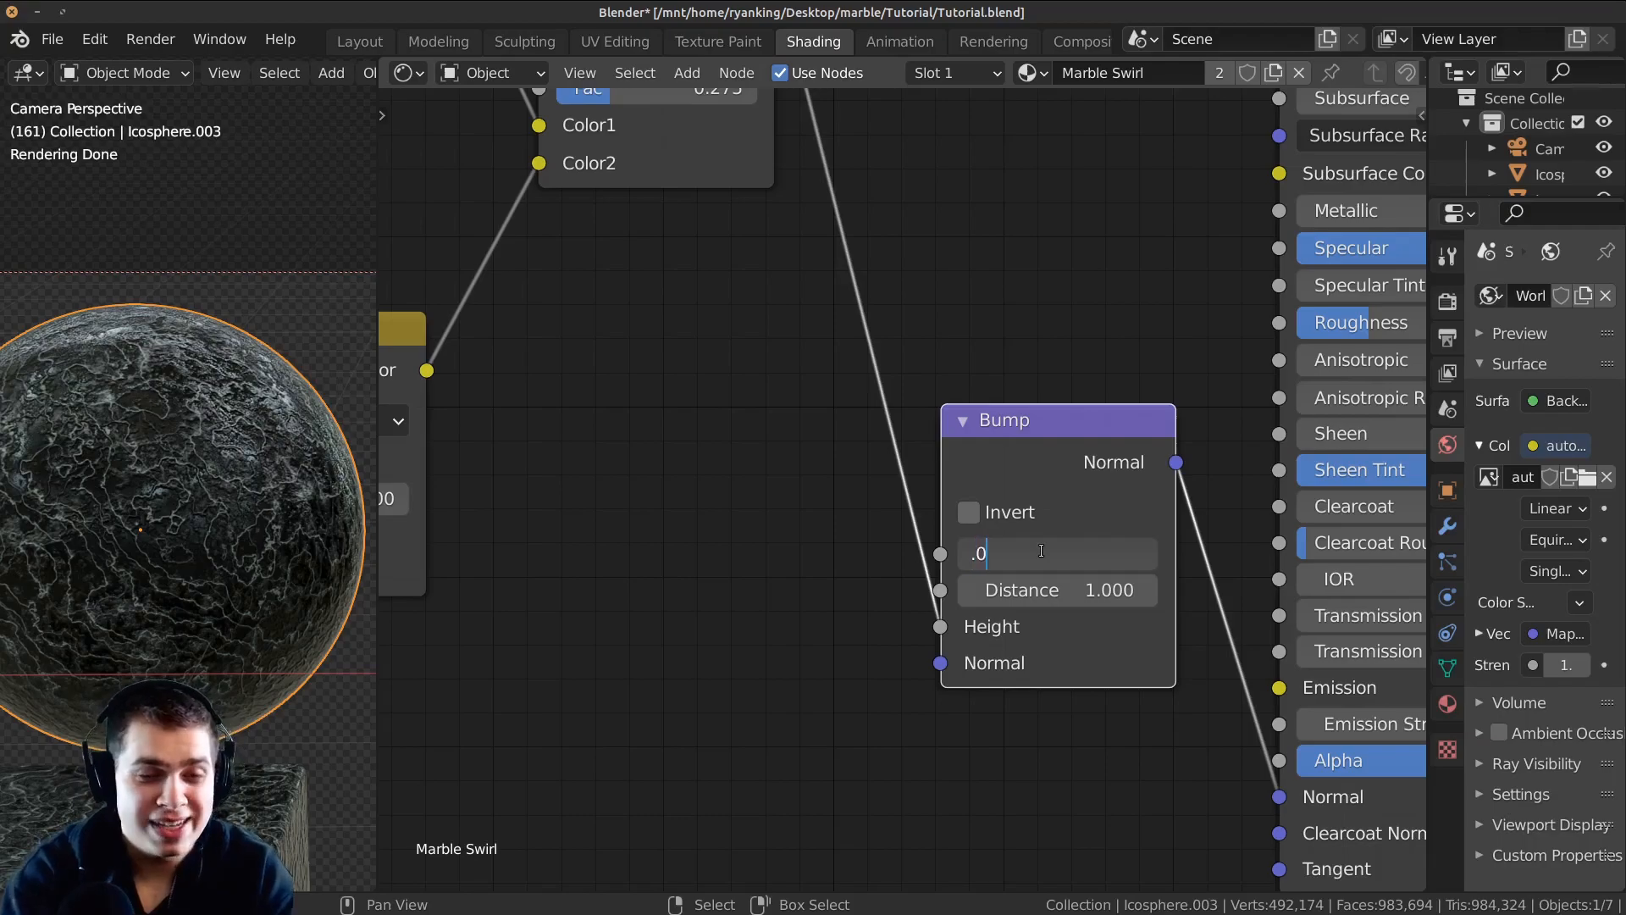
key("Return")
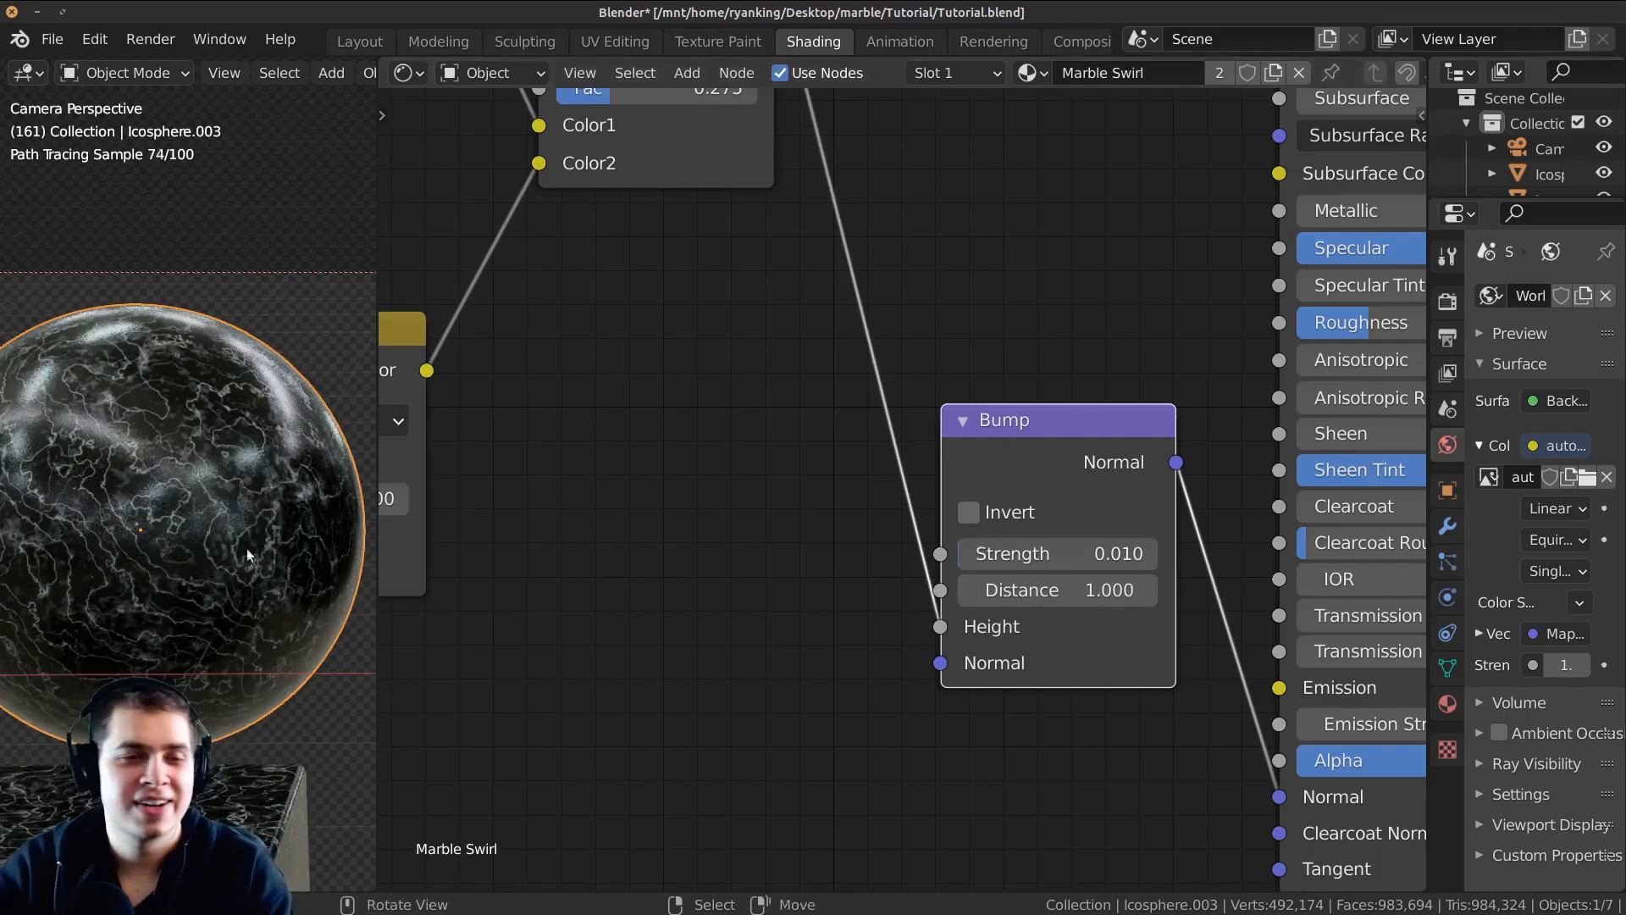
Examine the subtle bump along the veins in a close-up of the sphere.
middle_click_drag(194, 569, 211, 580, "shift")
scroll(210, 580, "up", 1)
middle_click_drag(201, 511, 349, 566, "shift")
scroll(281, 531, "up", 3)
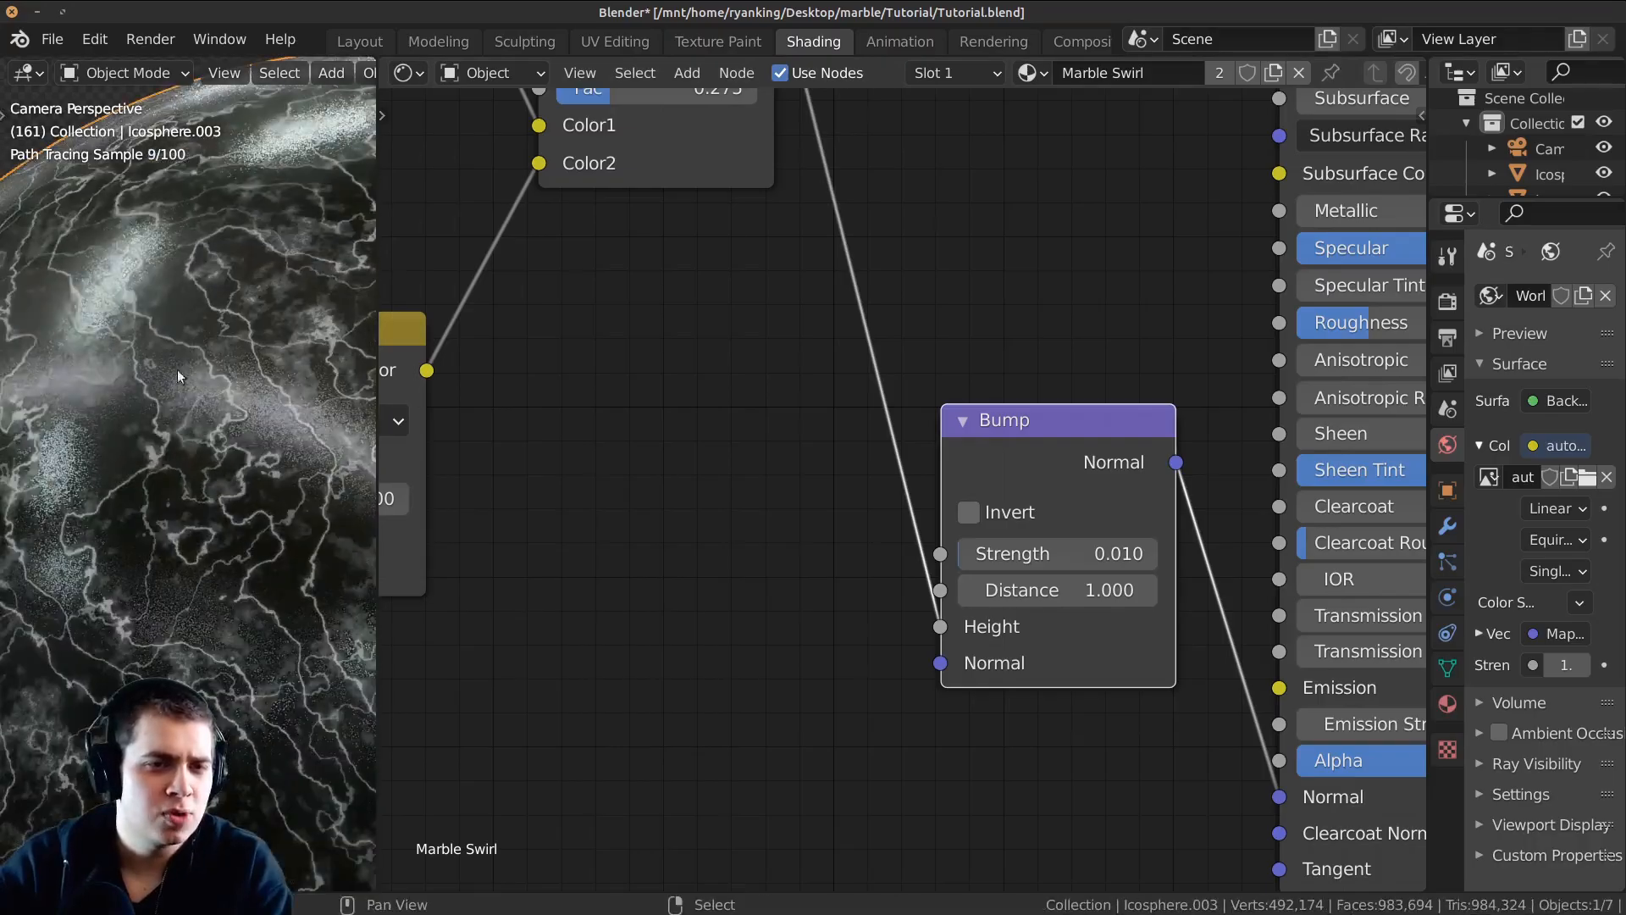
scroll(253, 485, "up", 4)
middle_click_drag(178, 376, 229, 489, "shift")
scroll(237, 494, "up", 4)
middle_click_drag(255, 298, 235, 531, "shift")
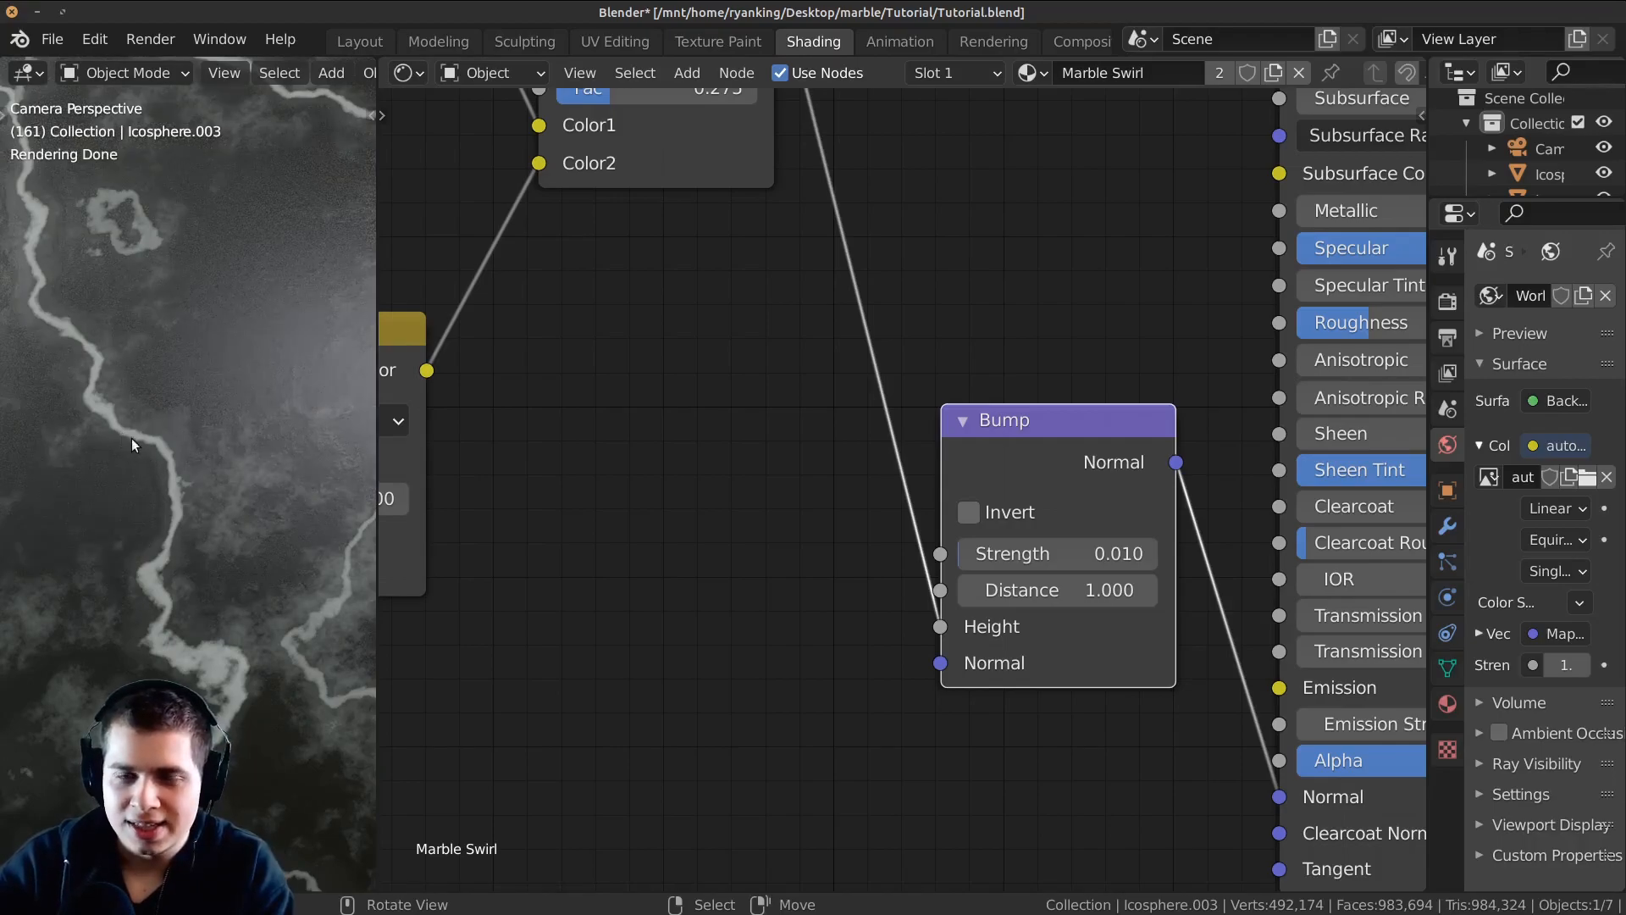
middle_click_drag(126, 437, 181, 402, "shift")
scroll(992, 426, "down", 4)
scroll(992, 427, "down", 2)
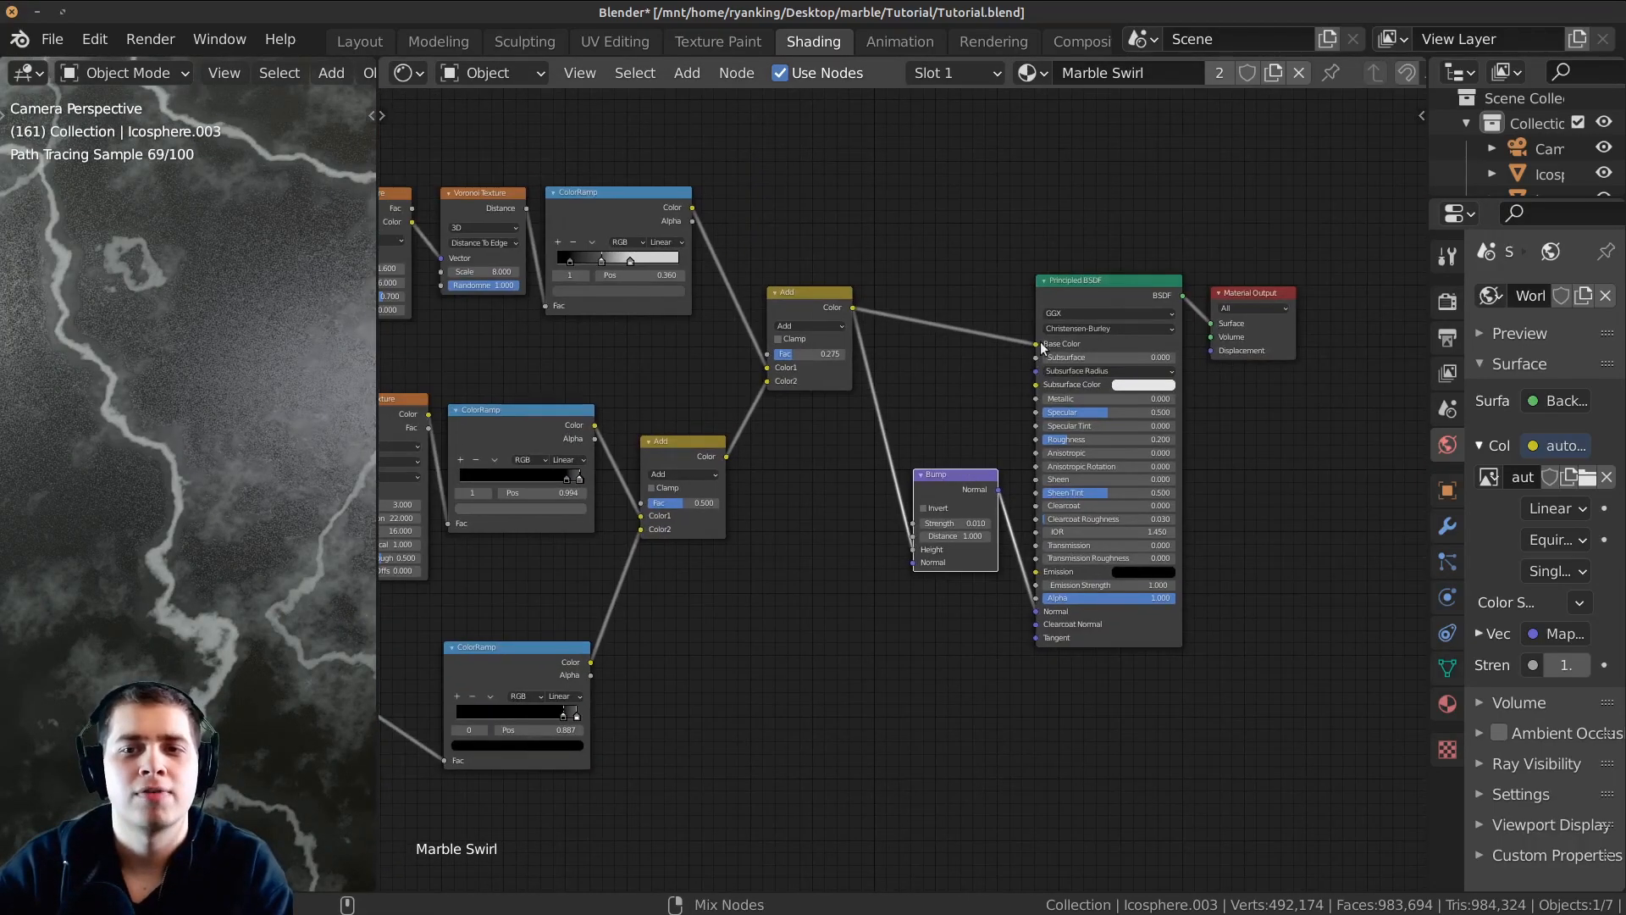
Compare the Marble Swirl sphere and cube with the other two marble materials in a maximized viewport.
scroll(203, 469, "down", 3)
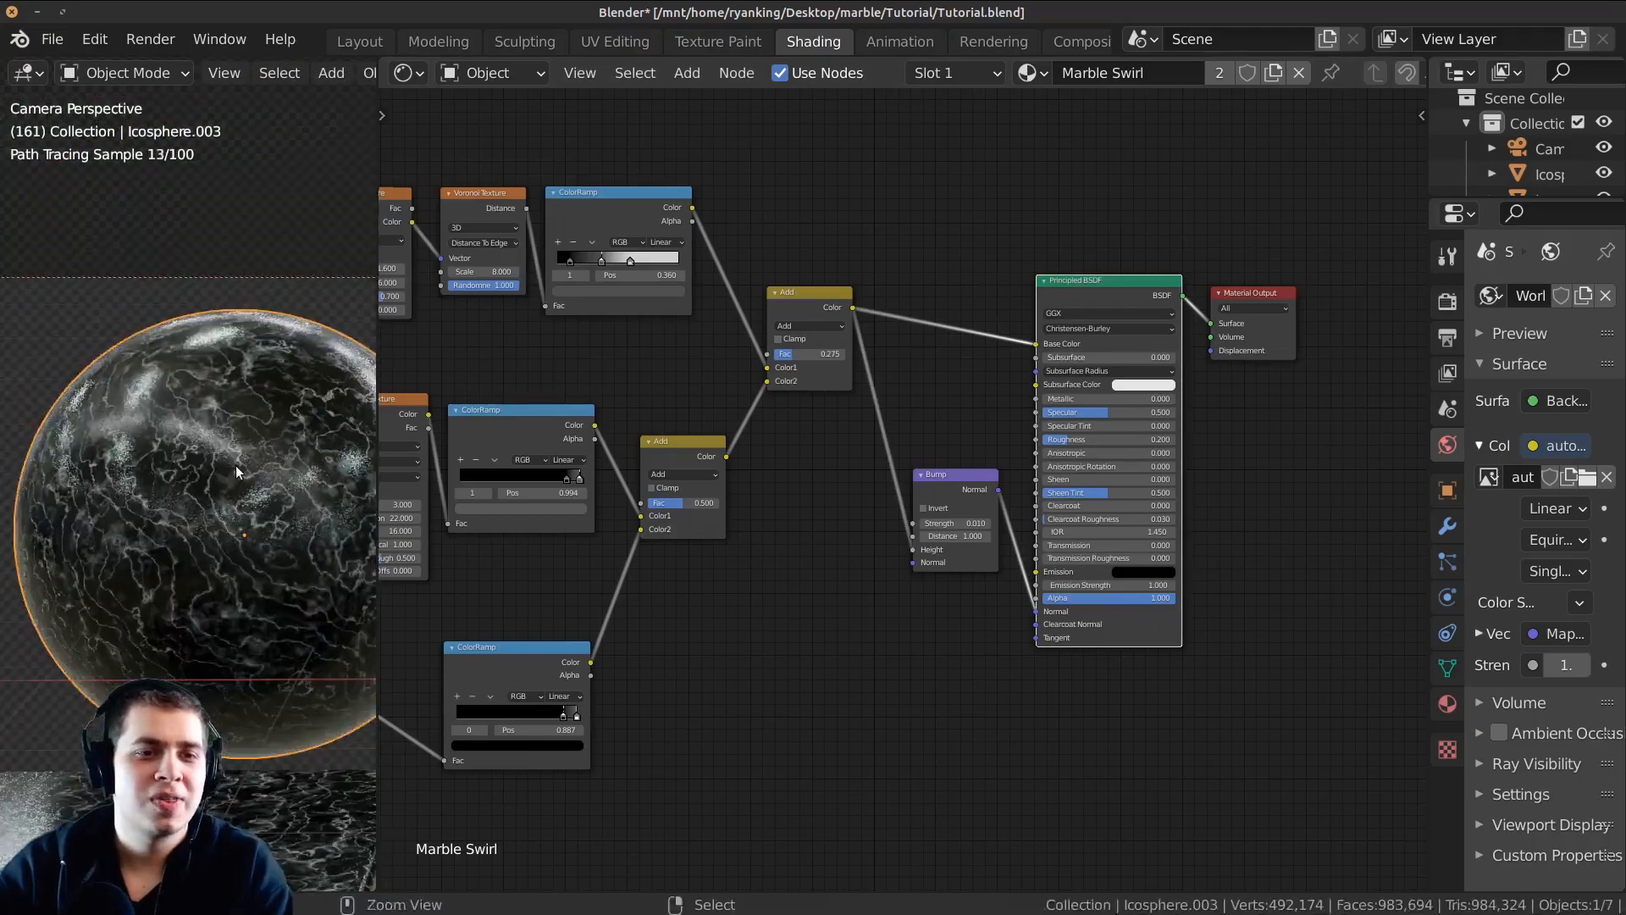
key("ctrl+space")
middle_click_drag(612, 424, 1272, 625, "shift")
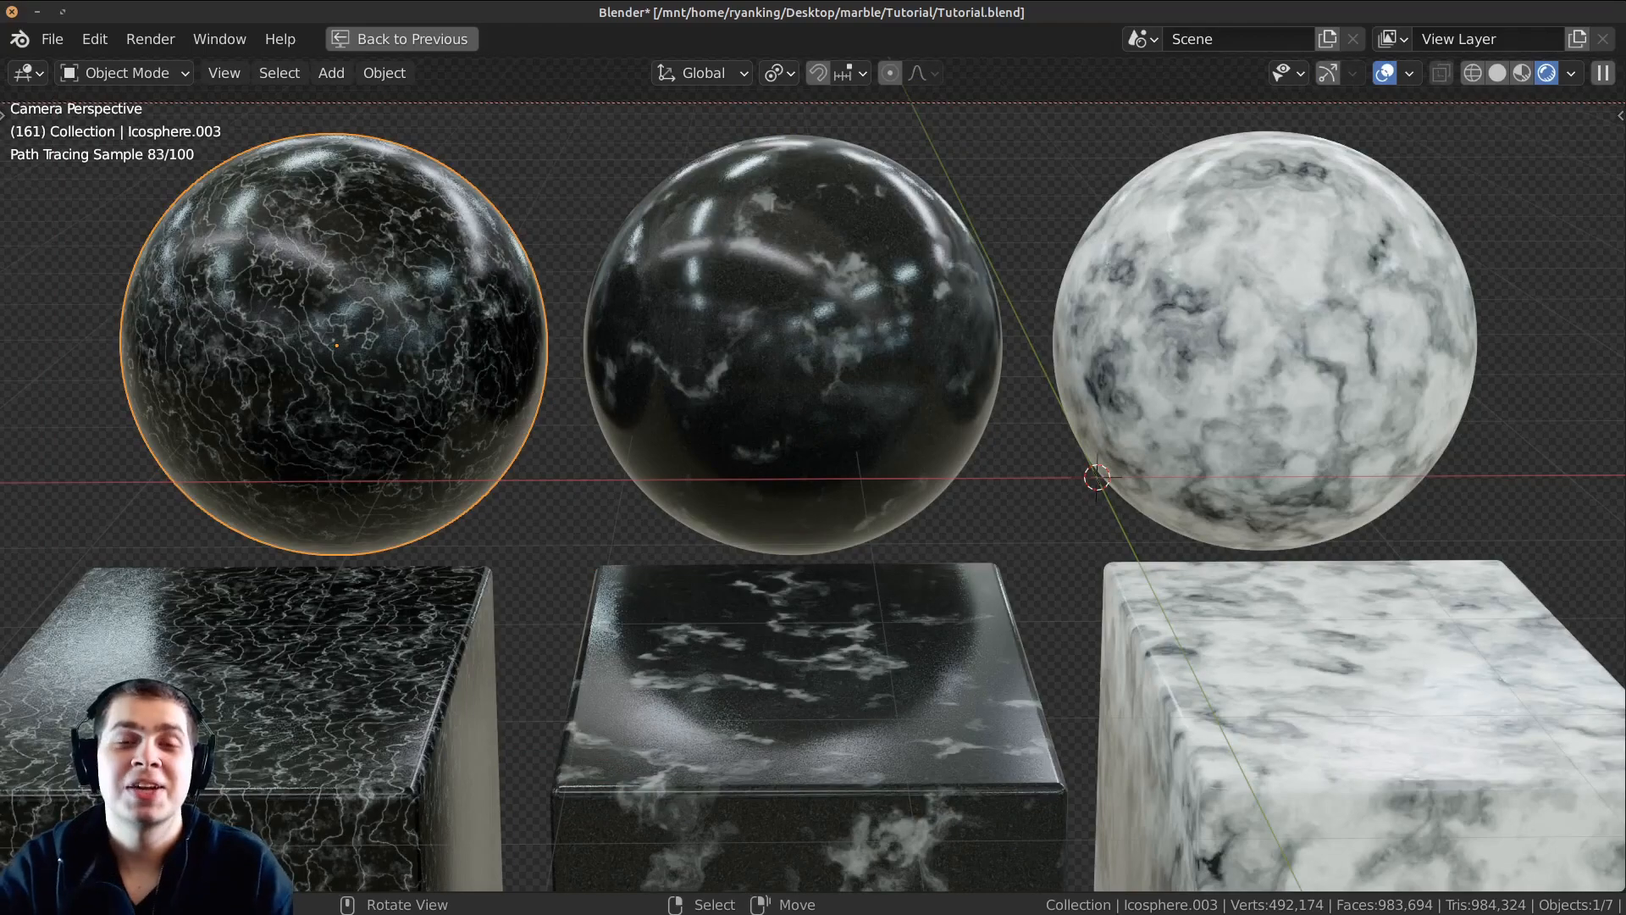